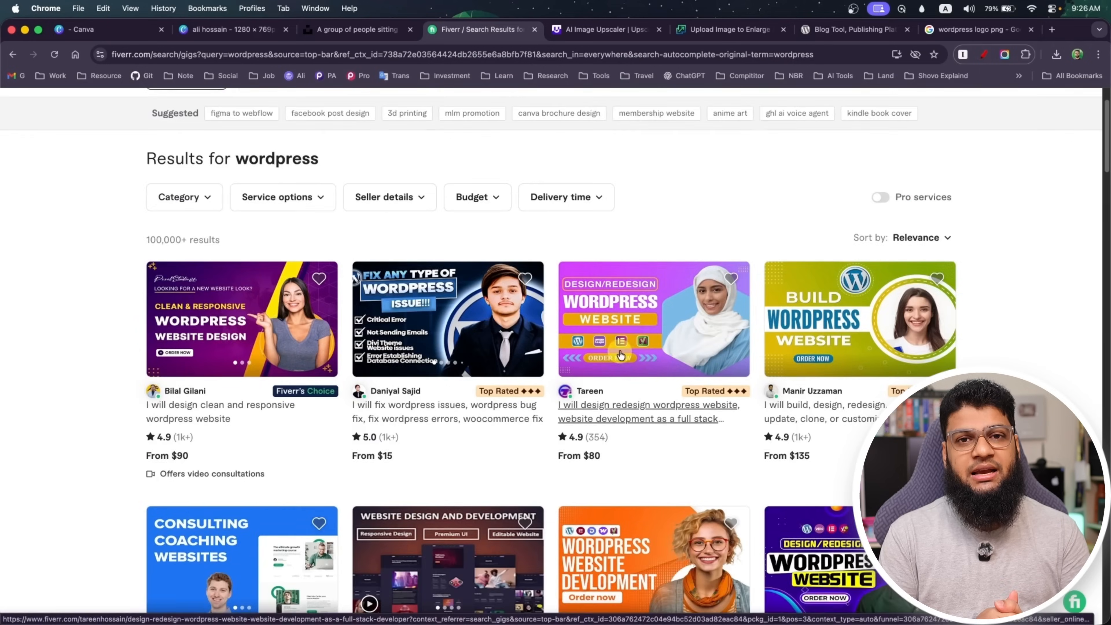
scroll(1032, 278, down, 10)
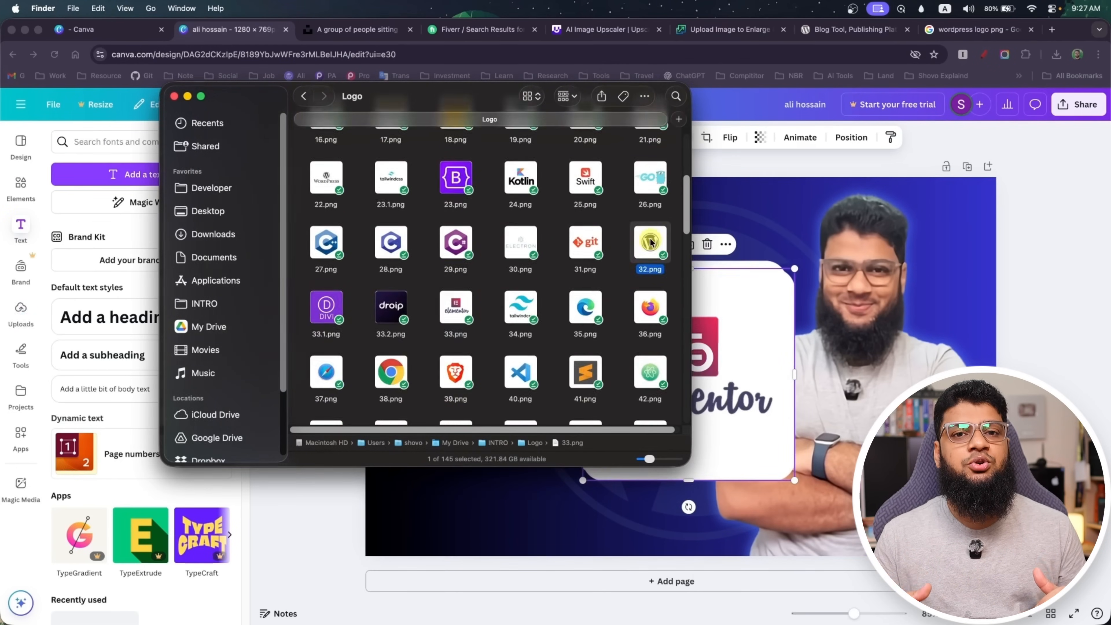
scroll(493, 322, up, 8)
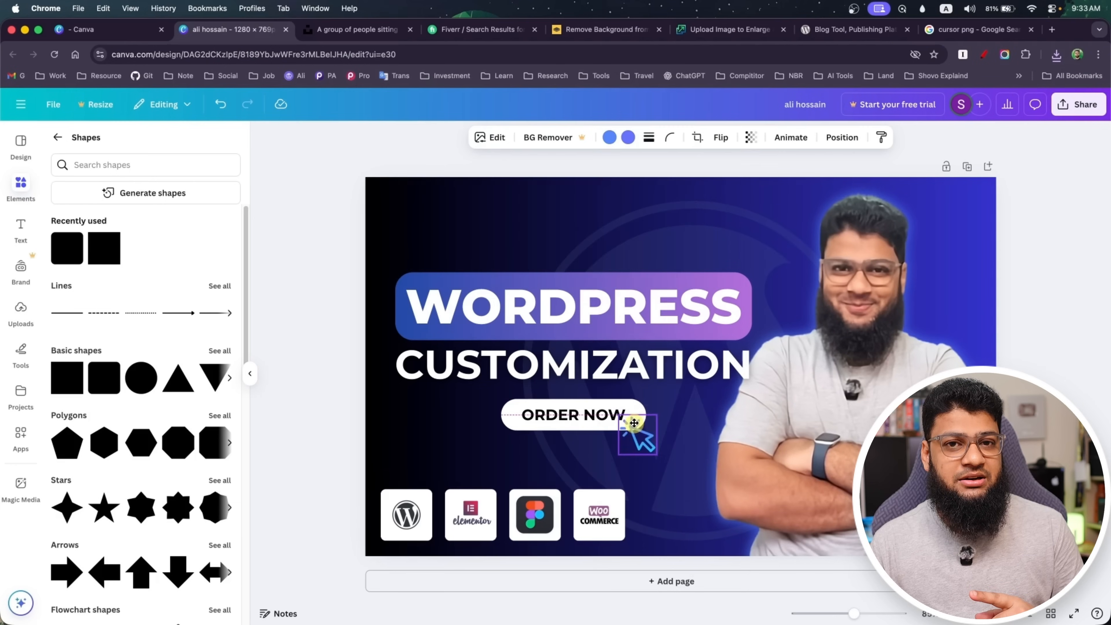
click(302, 414)
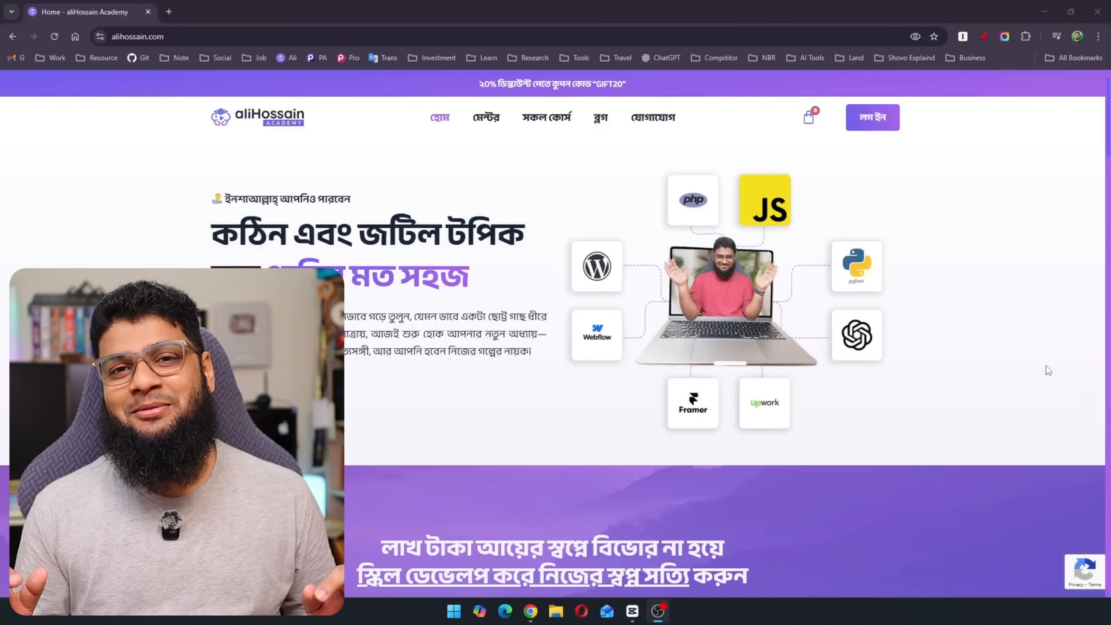
Look through the academy website's homepage sections and its list of all courses
scroll(1047, 366, down, 2)
scroll(1046, 365, up, 2)
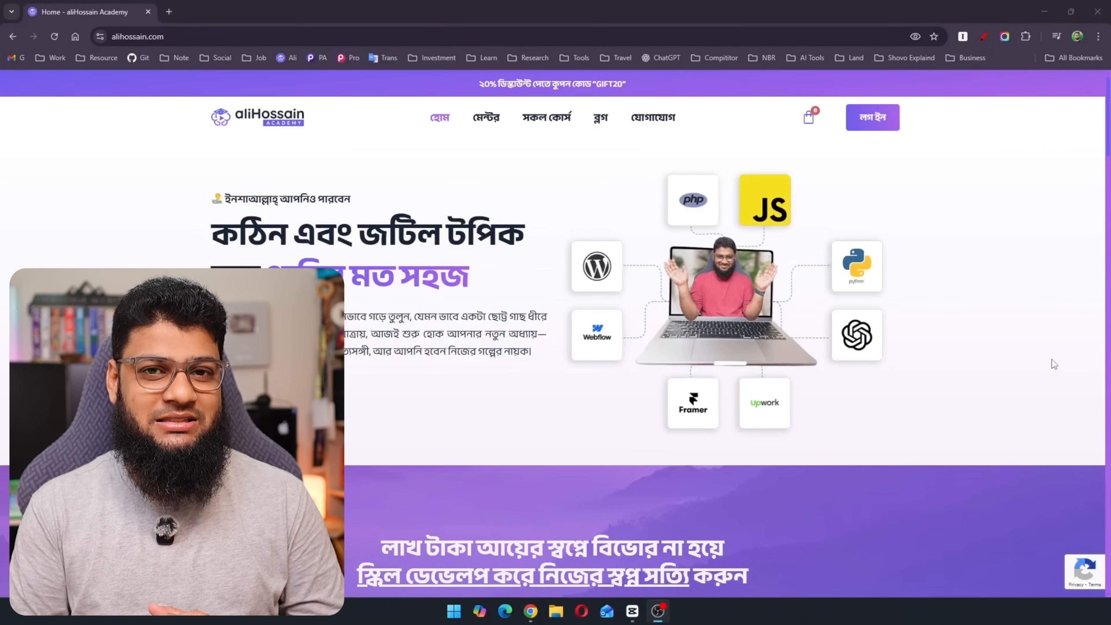
scroll(1051, 359, down, 10)
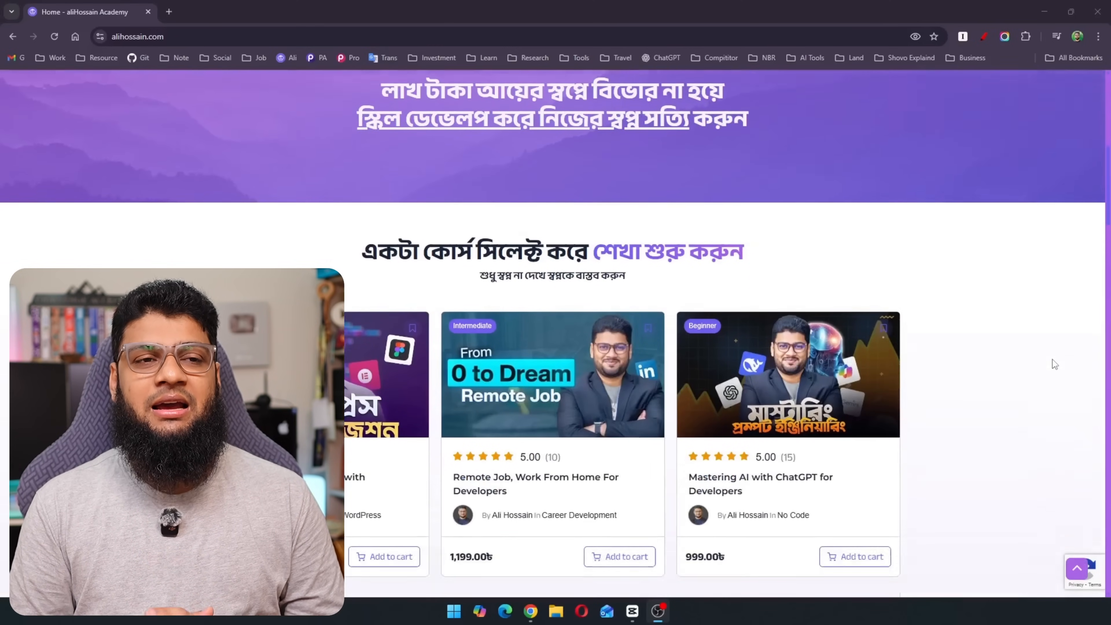
scroll(1052, 360, down, 15)
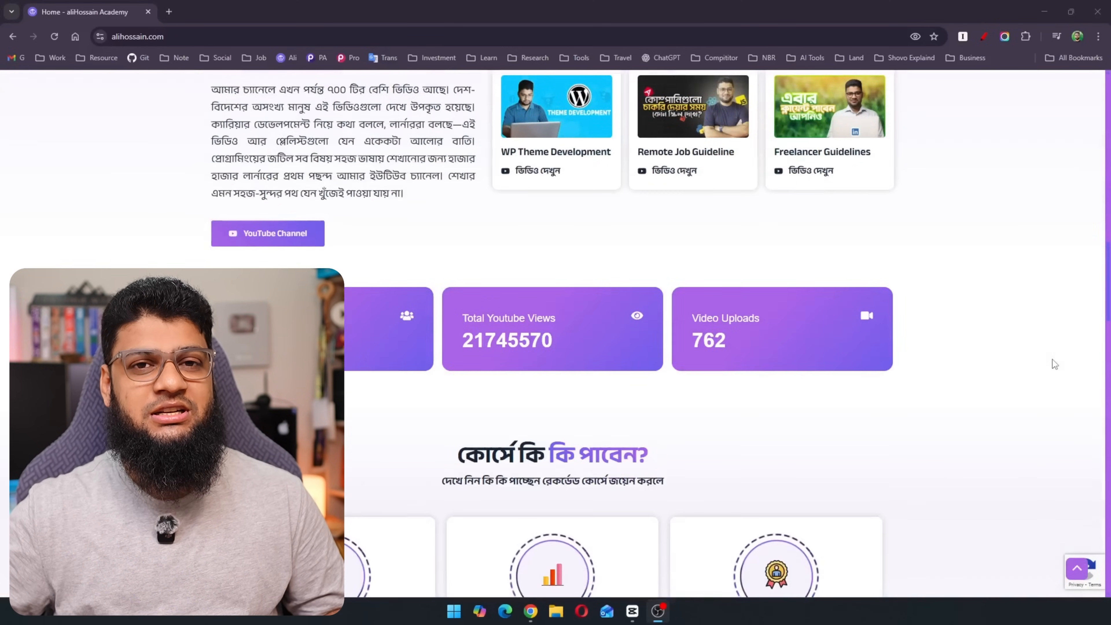
scroll(1052, 359, down, 17)
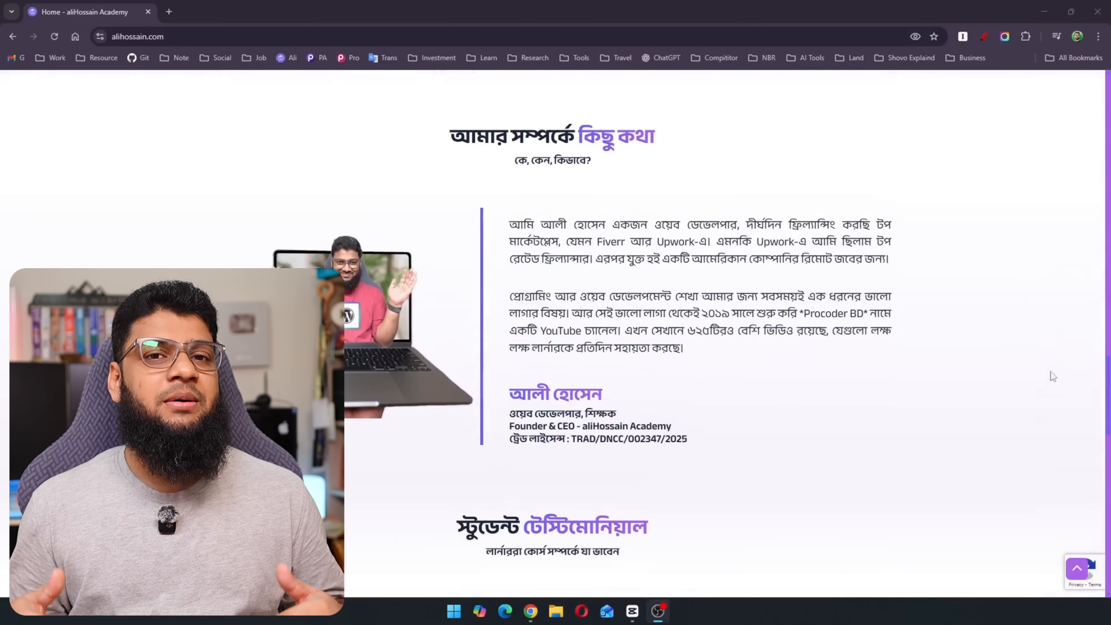
scroll(988, 480, down, 15)
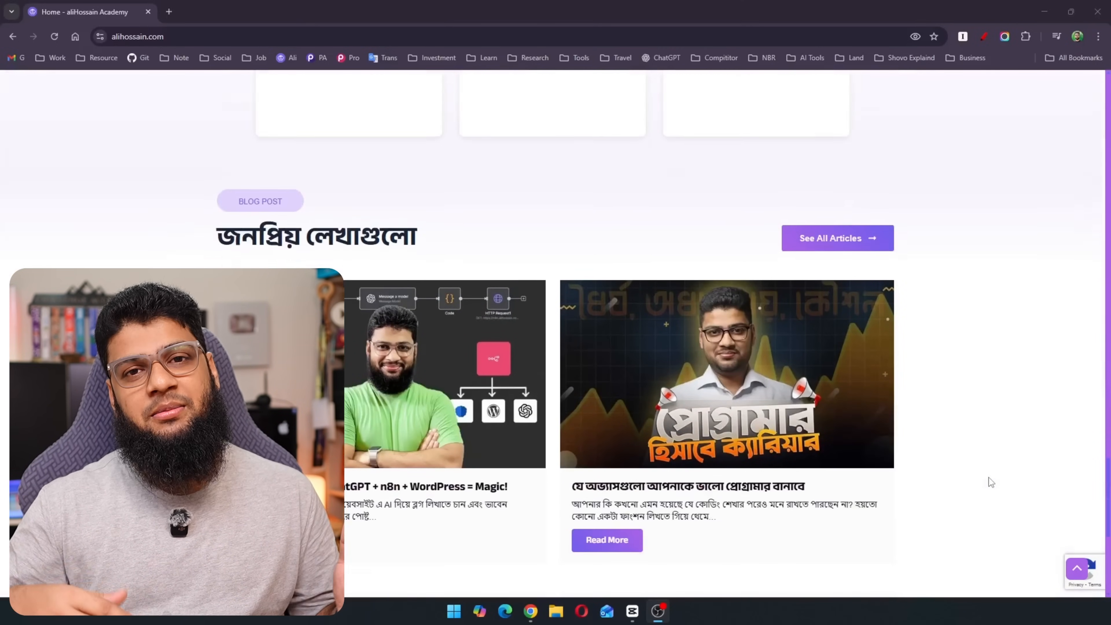
scroll(989, 478, down, 8)
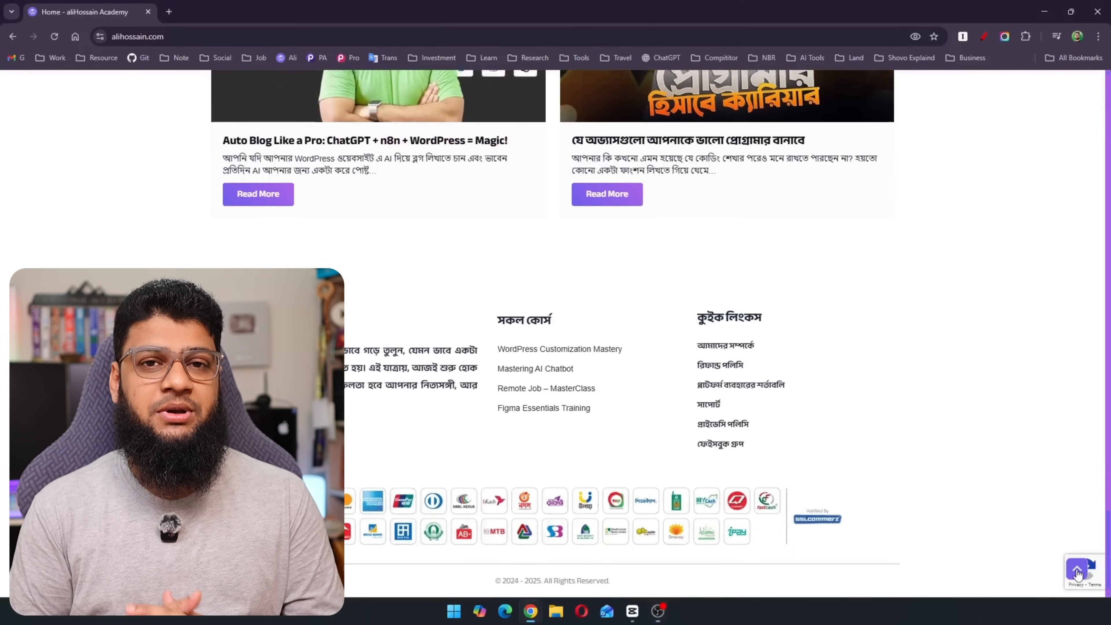
click(1077, 571)
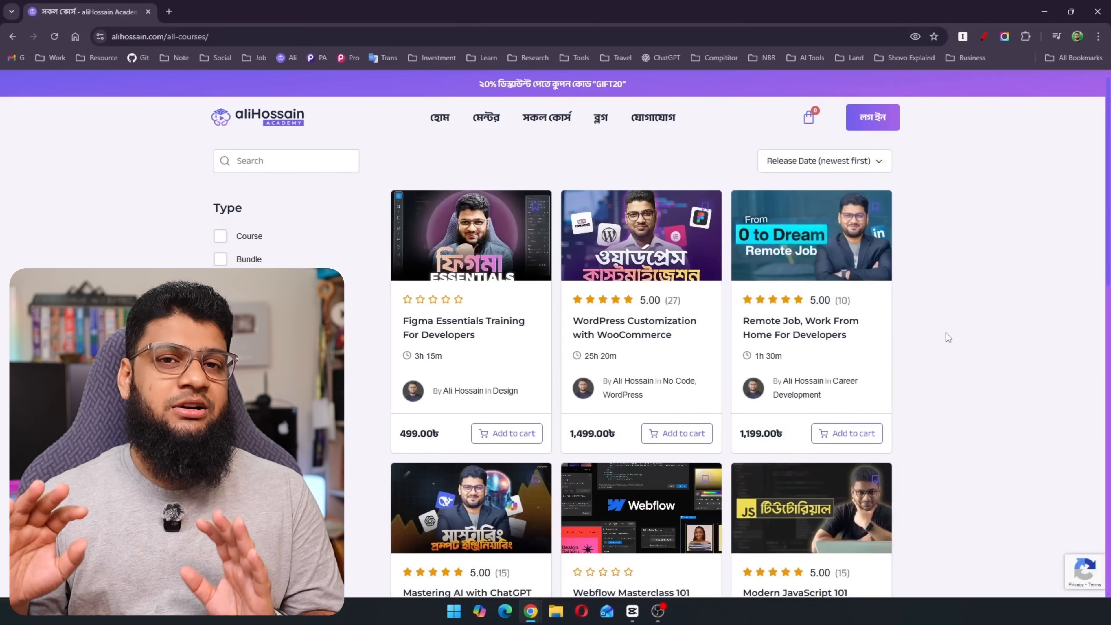
scroll(948, 334, down, 3)
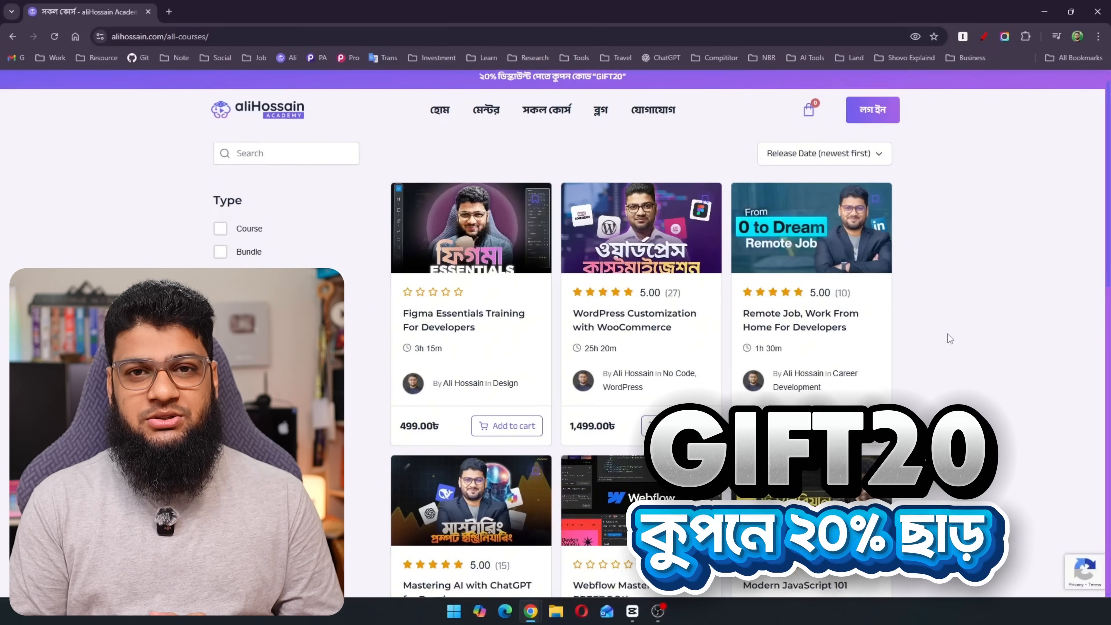
scroll(948, 334, down, 9)
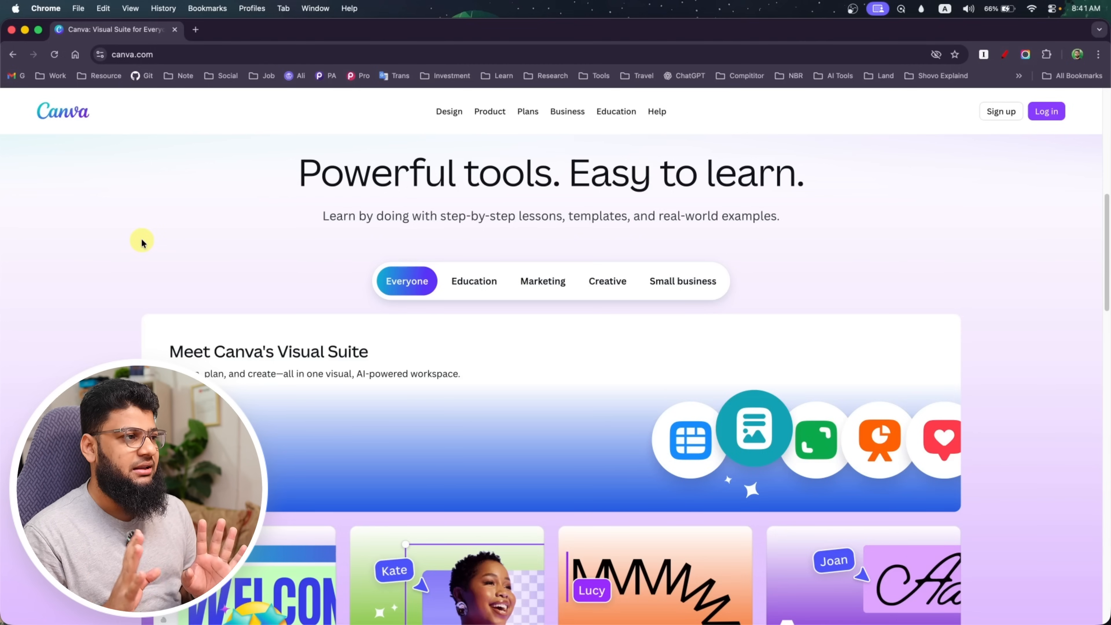
Search Google for "canva" in a new tab, look over the results and close that tab
click(197, 31)
text(canv)
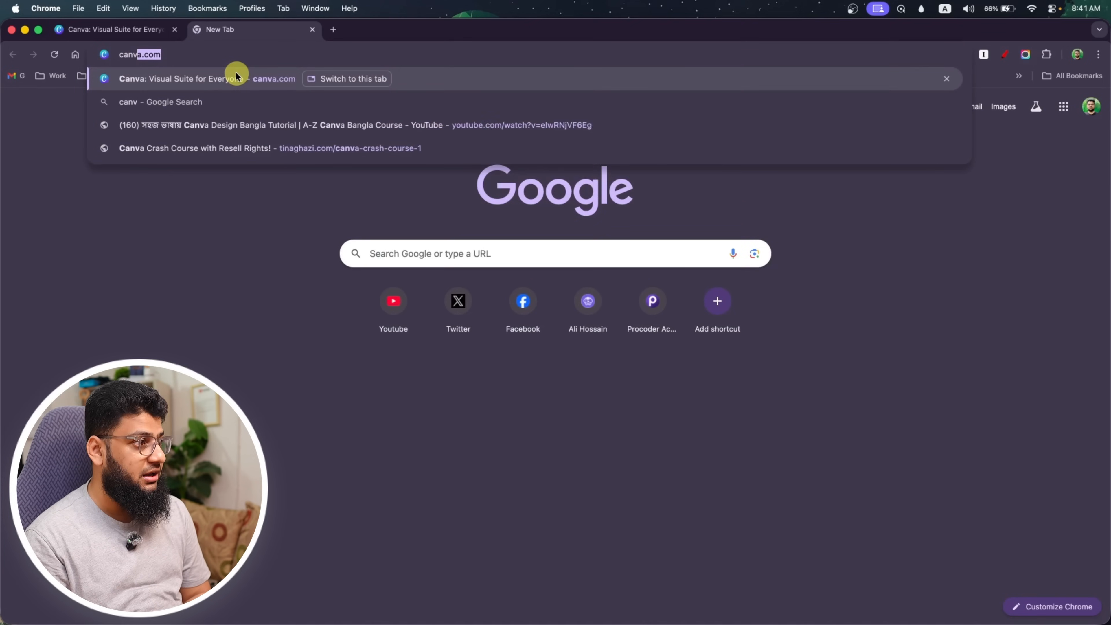
text(a)
key(Return)
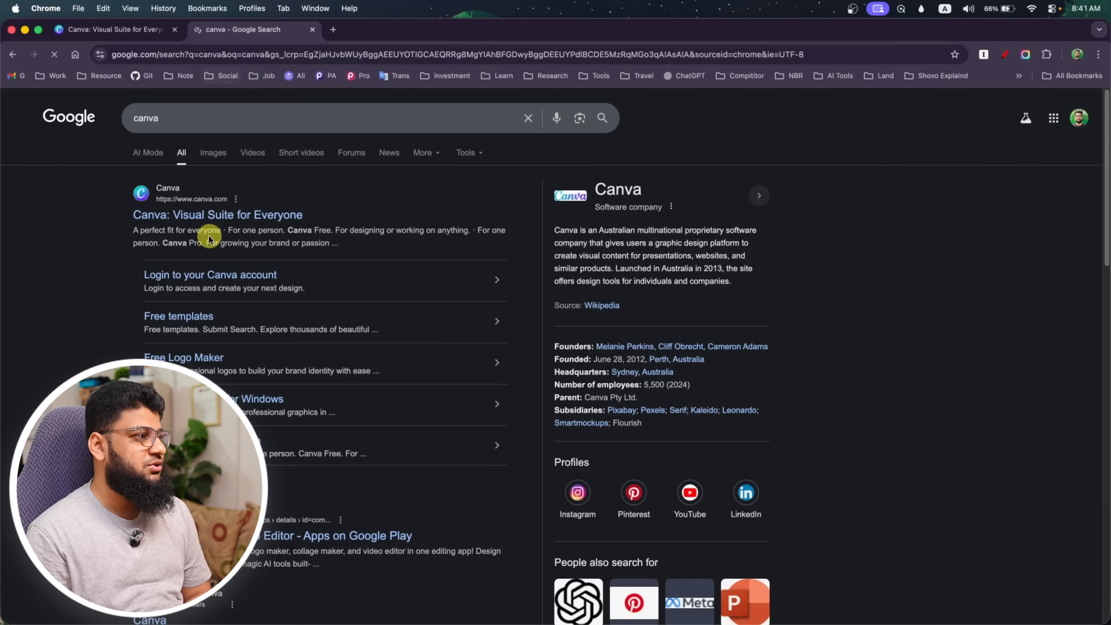
scroll(293, 218, down, 10)
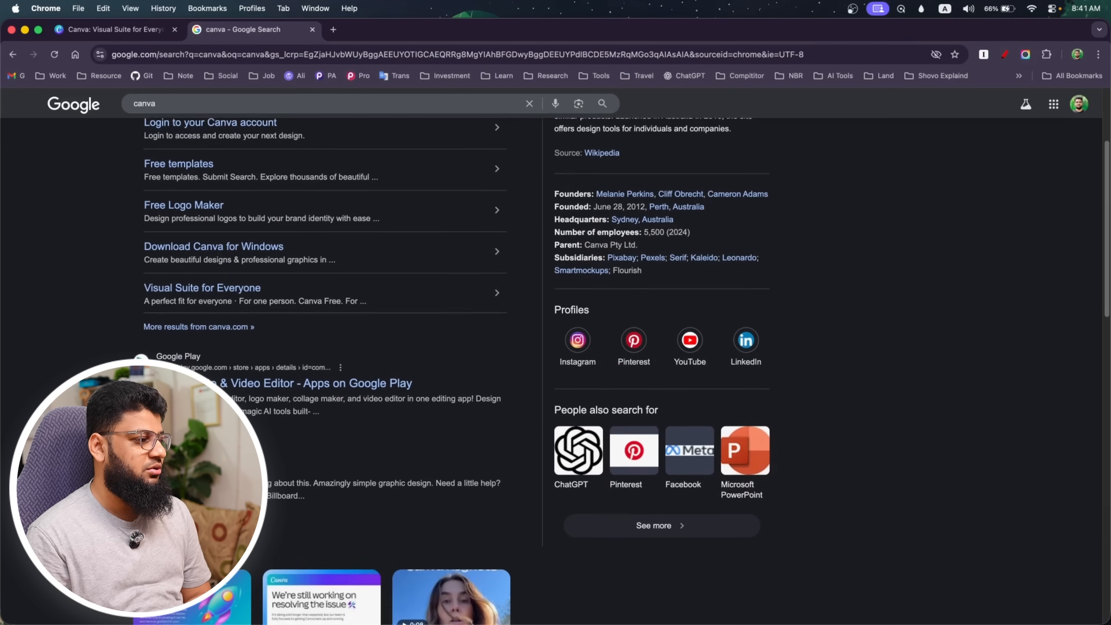
scroll(306, 307, up, 10)
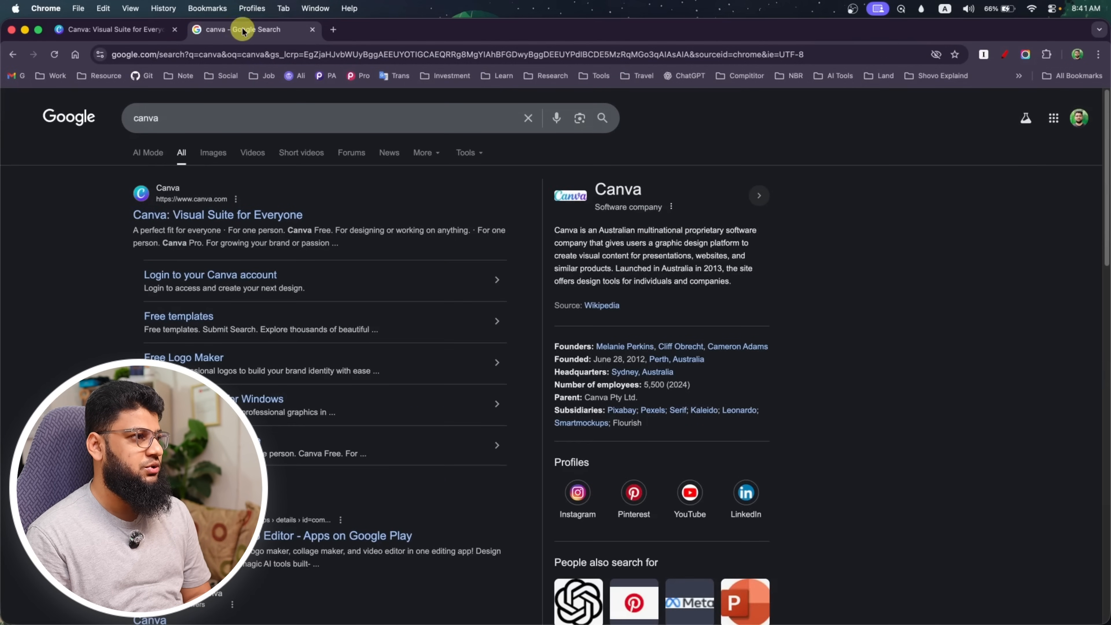
click(312, 30)
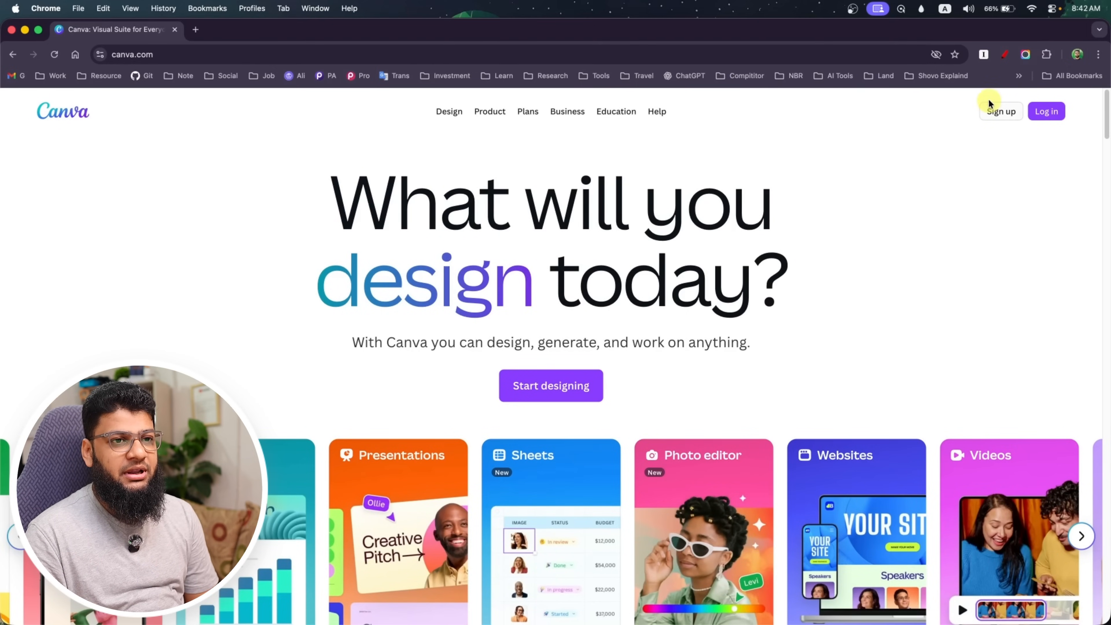
Sign up to Canva with the Google account and approve the Google sign-in
click(995, 112)
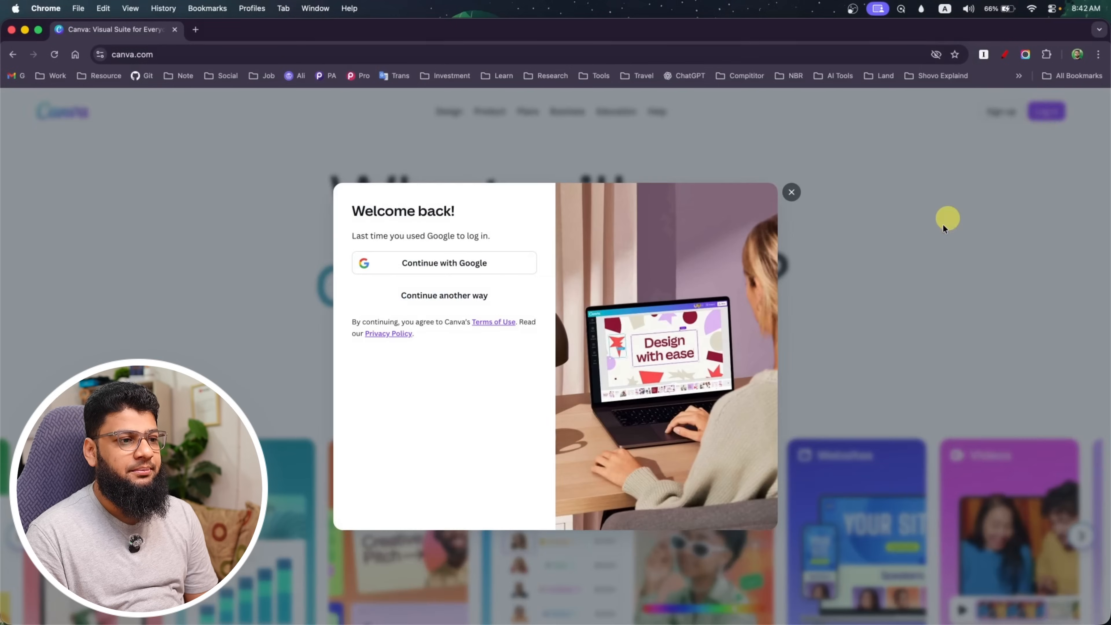
click(444, 265)
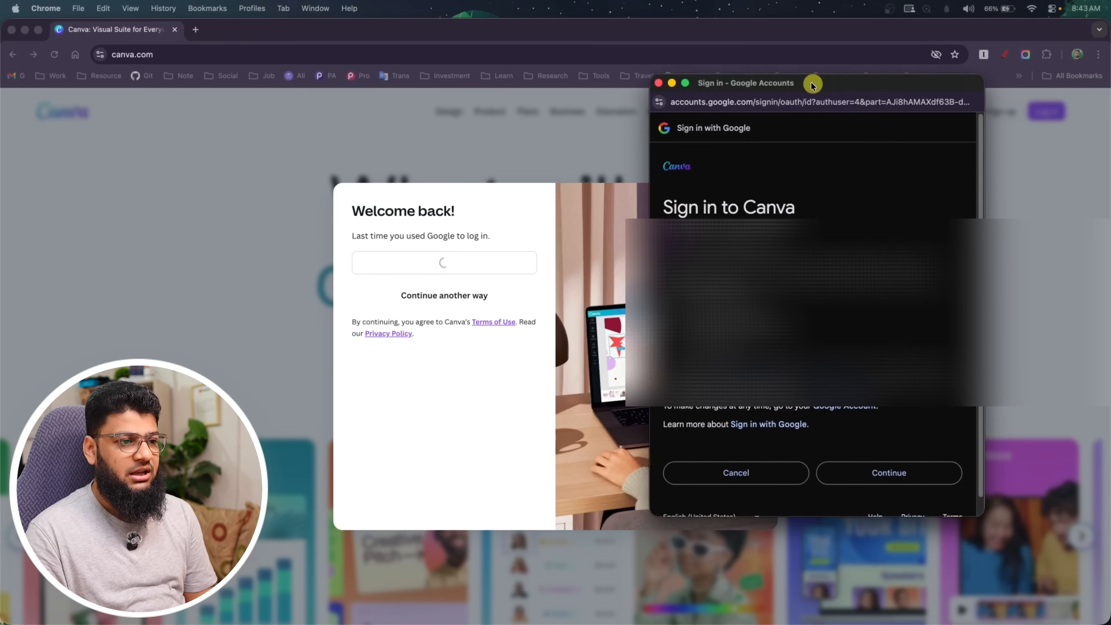
drag(810, 81, 780, 82)
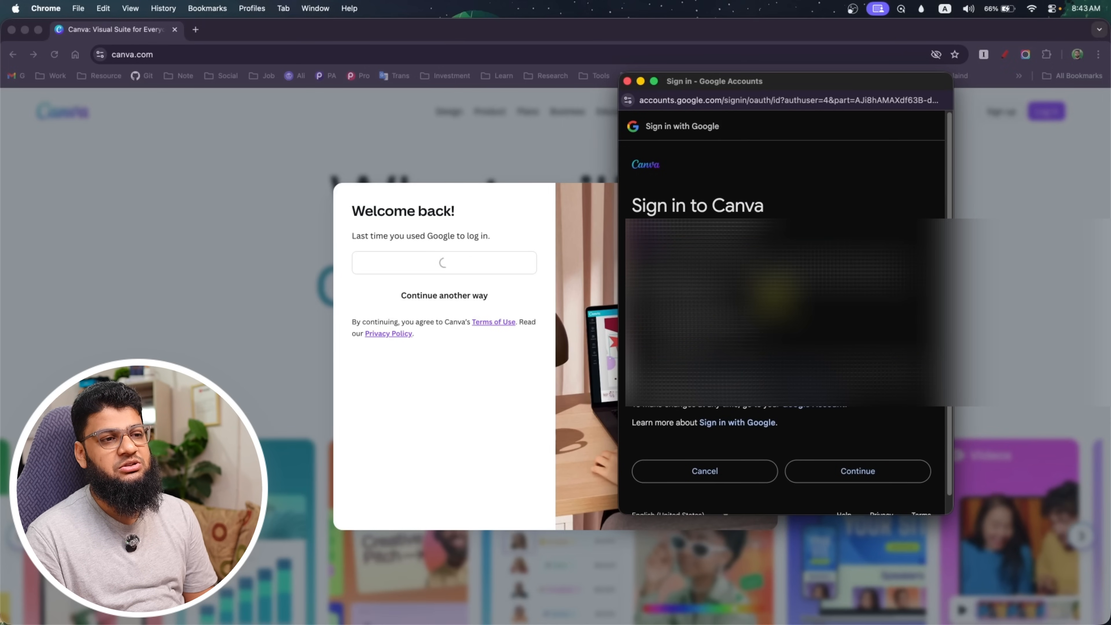
click(858, 473)
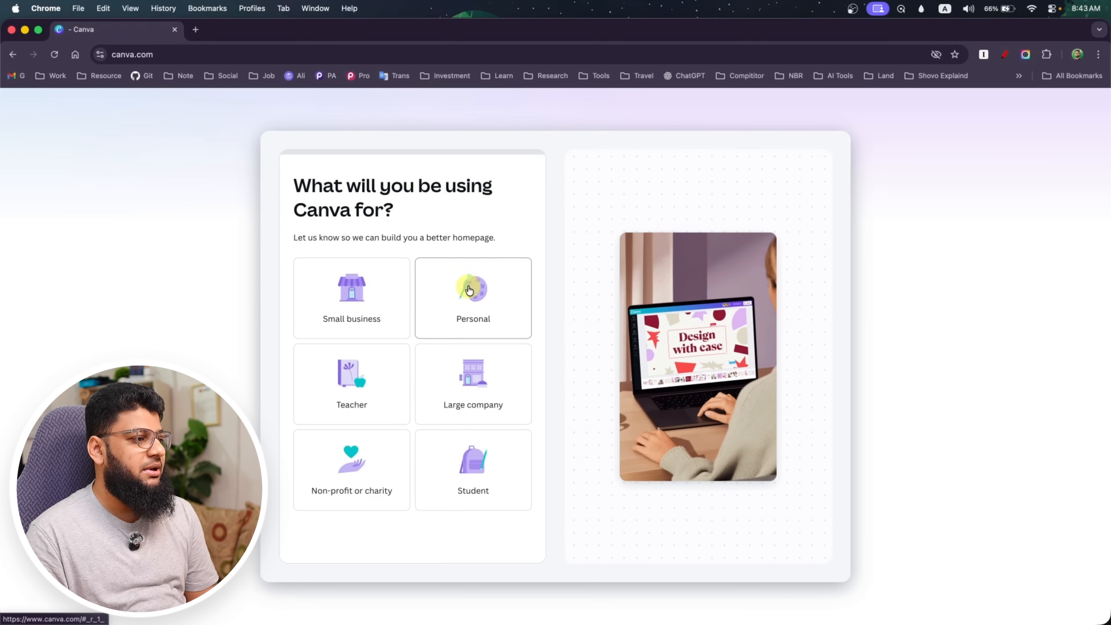
Set the intended Canva use to Personal and skip both the personalization and the Canva Pro trial offer
click(469, 290)
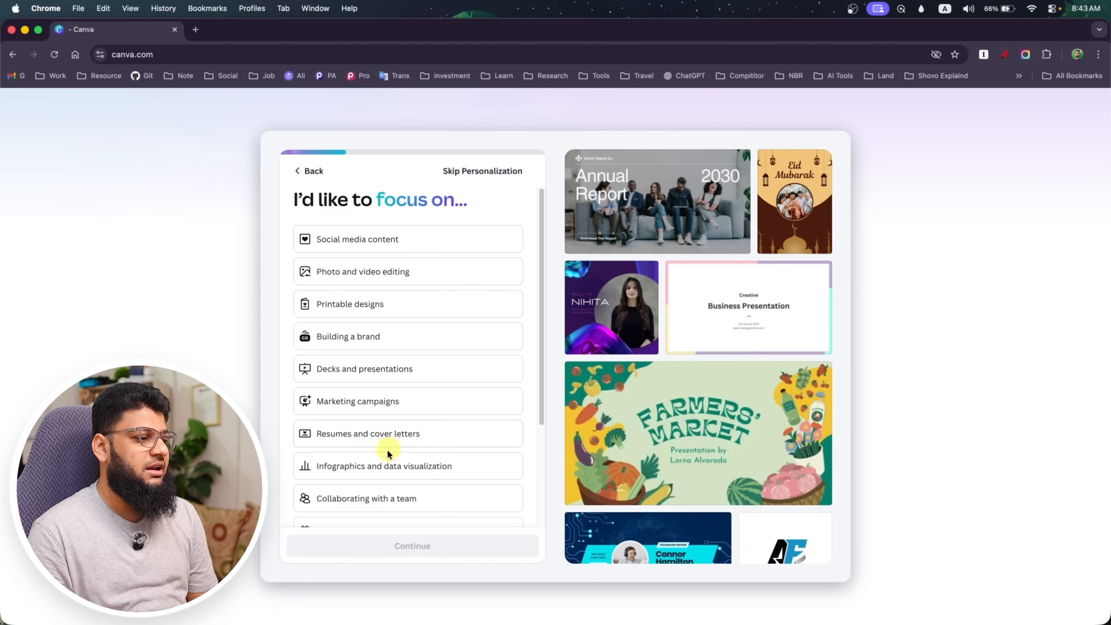
scroll(385, 456, down, 3)
scroll(389, 454, up, 3)
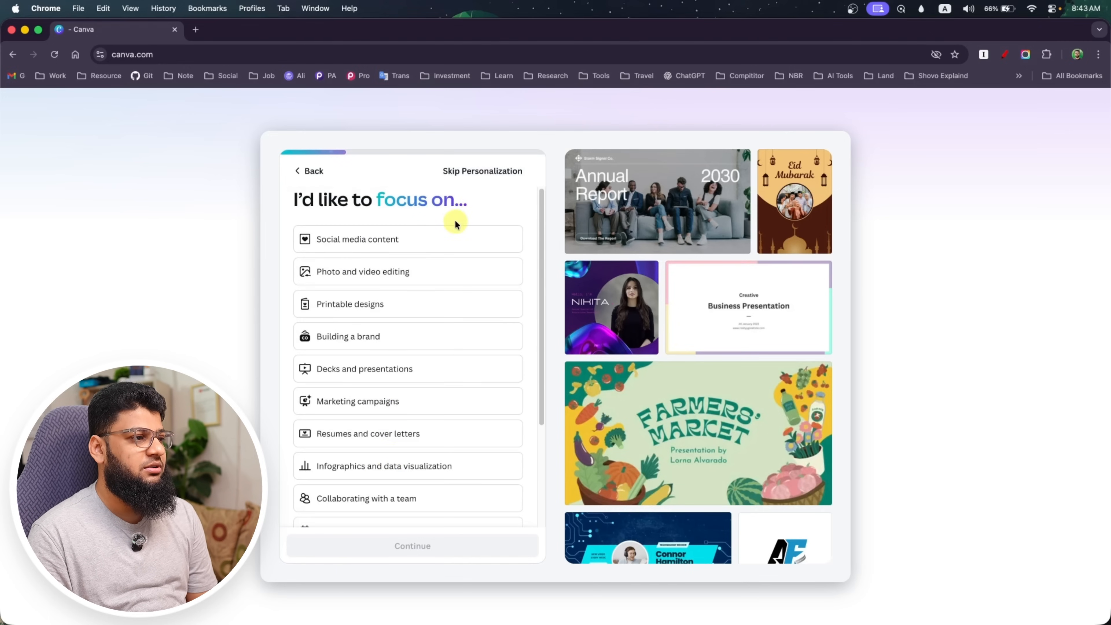
click(499, 179)
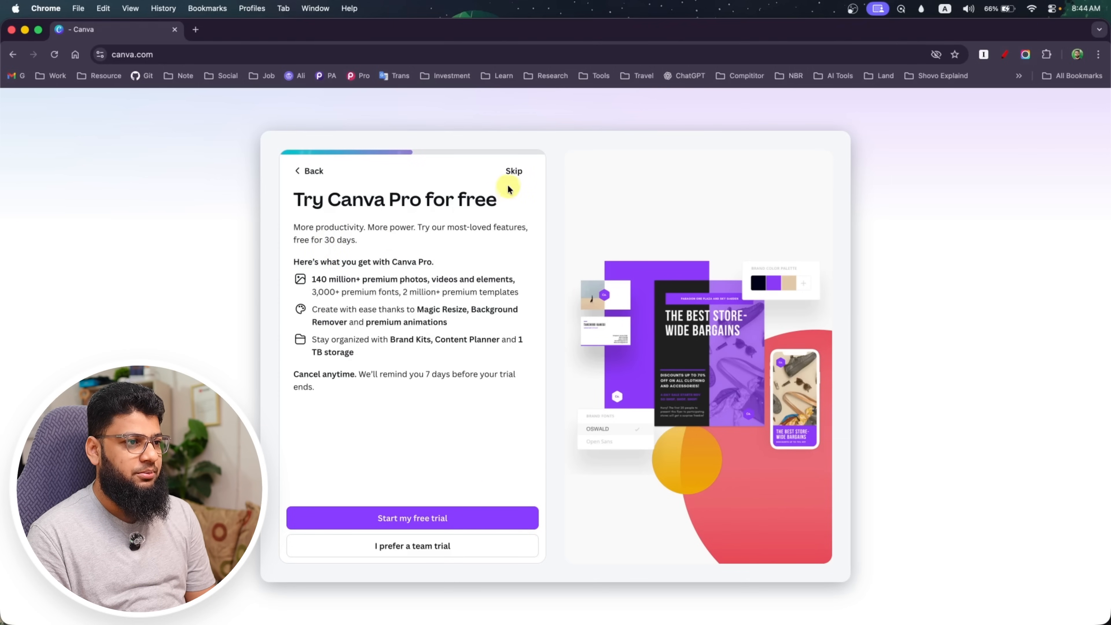
click(513, 171)
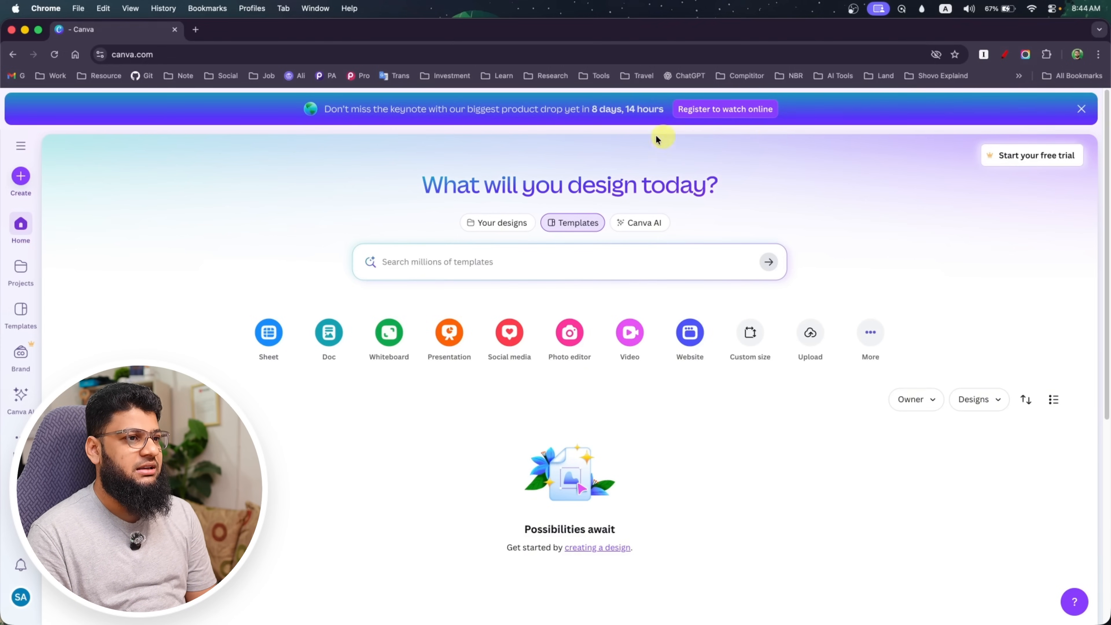
Dismiss the keynote banner on the Canva home page, and open and close the Help Assistant
click(1080, 110)
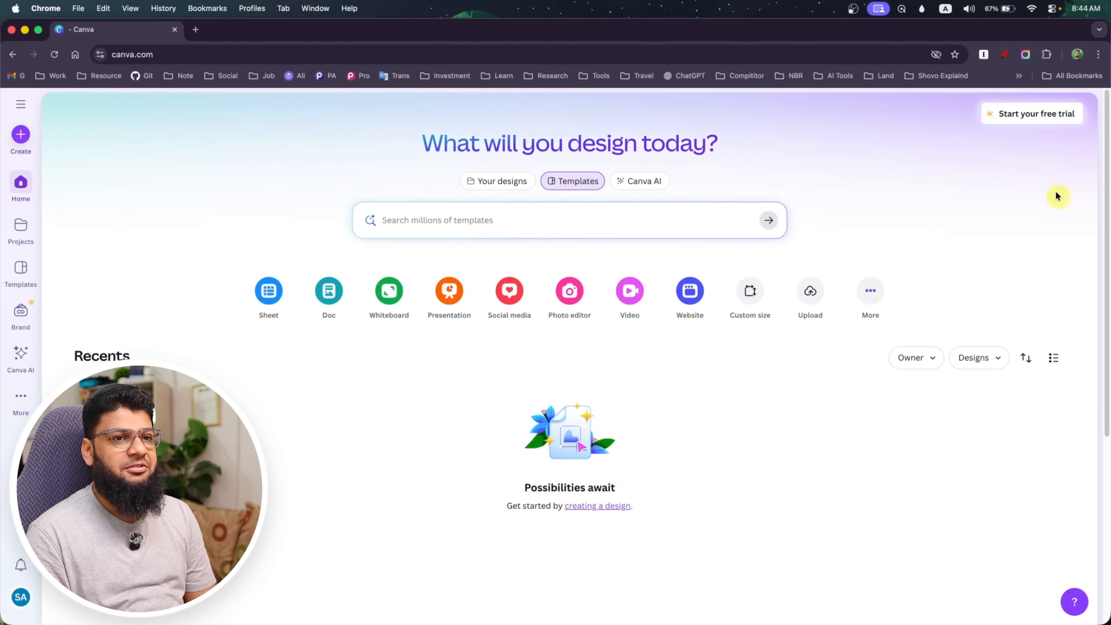
click(1074, 604)
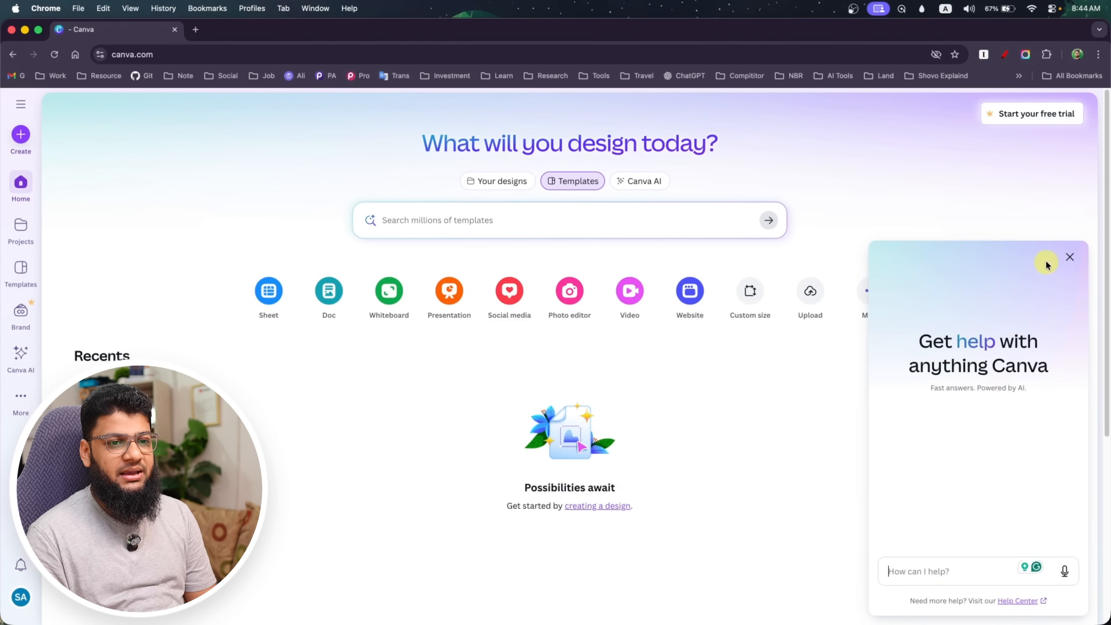
click(1070, 258)
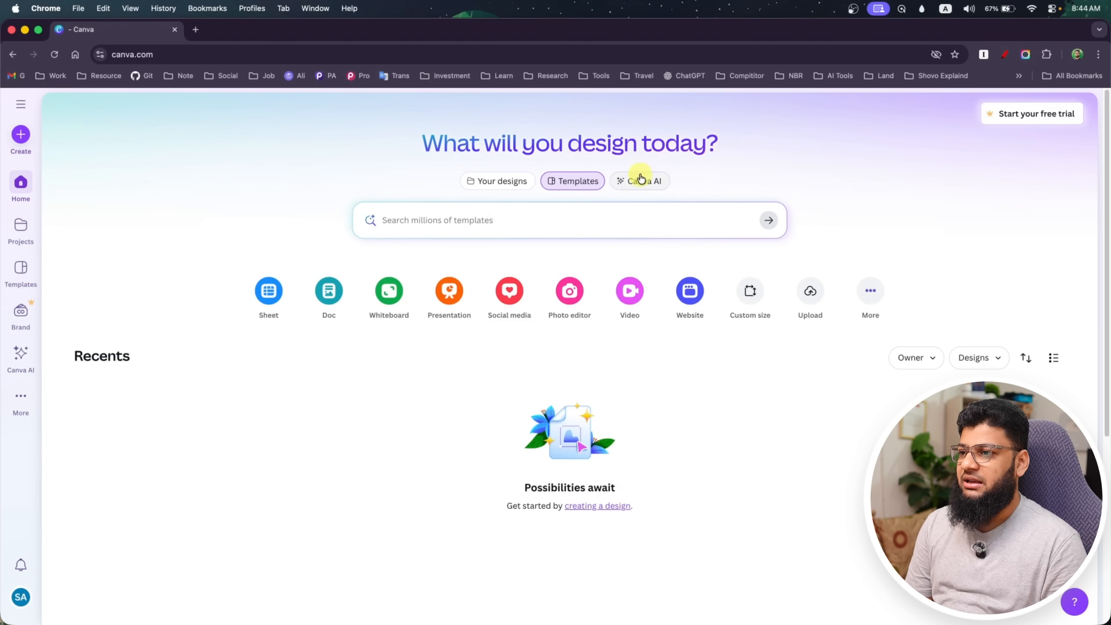
Examine the Your designs, Templates and Canva AI views of the home page, and expand the side menu
click(480, 185)
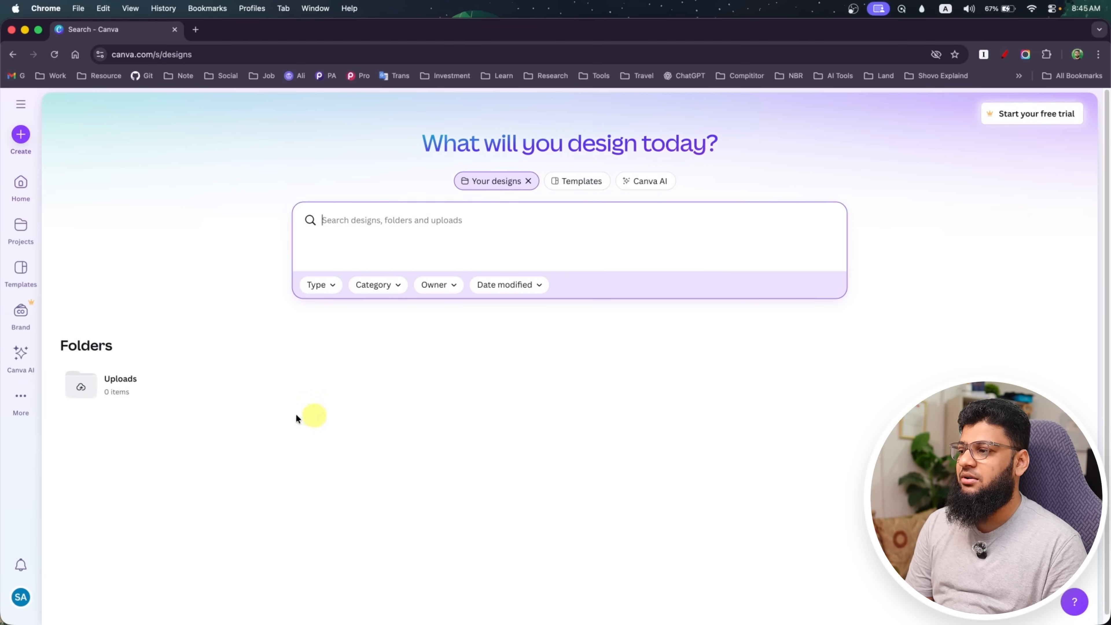
click(592, 192)
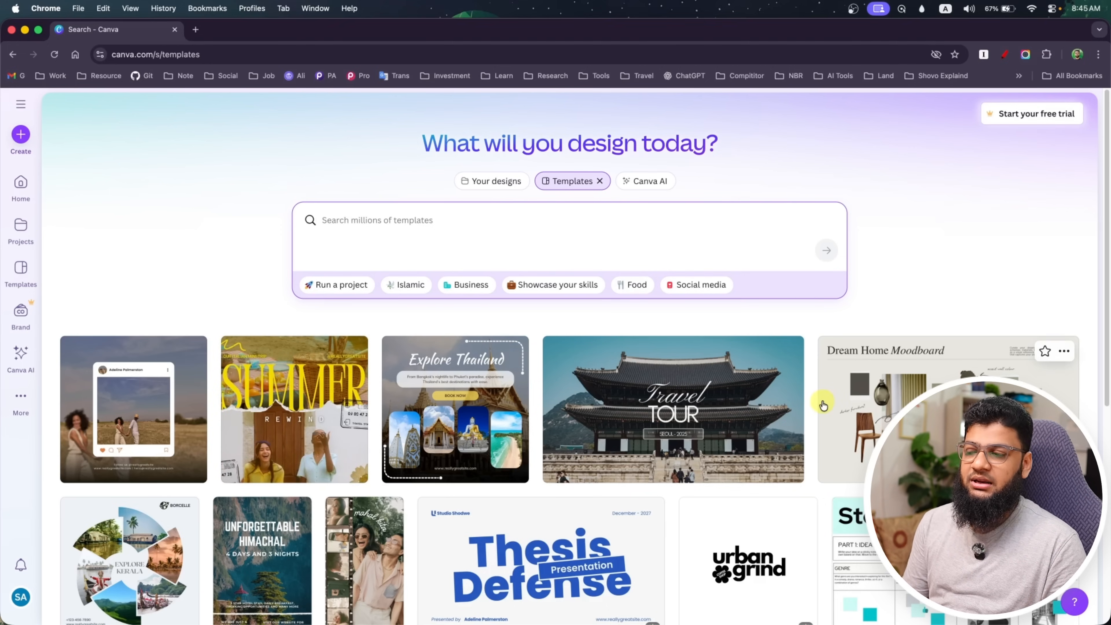
click(656, 183)
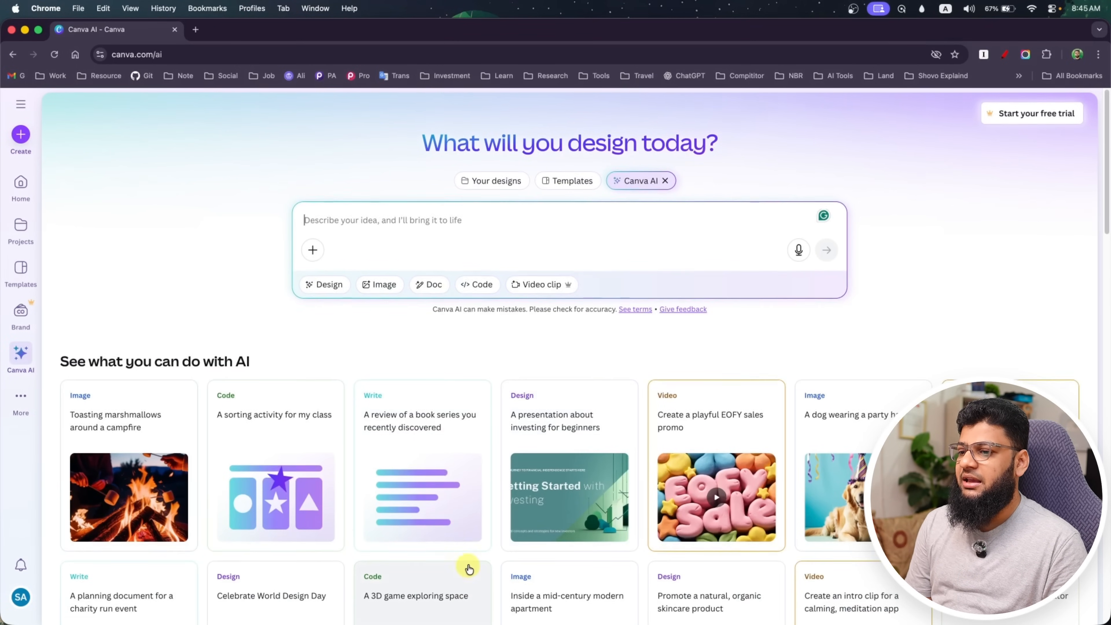
scroll(467, 566, down, 15)
scroll(479, 566, up, 15)
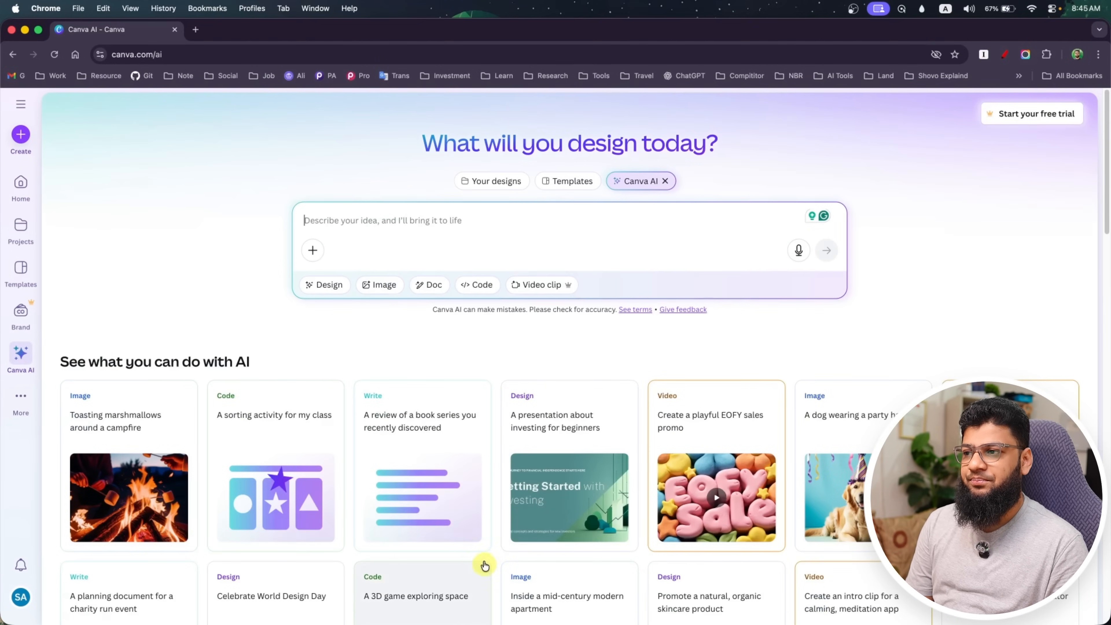
click(561, 182)
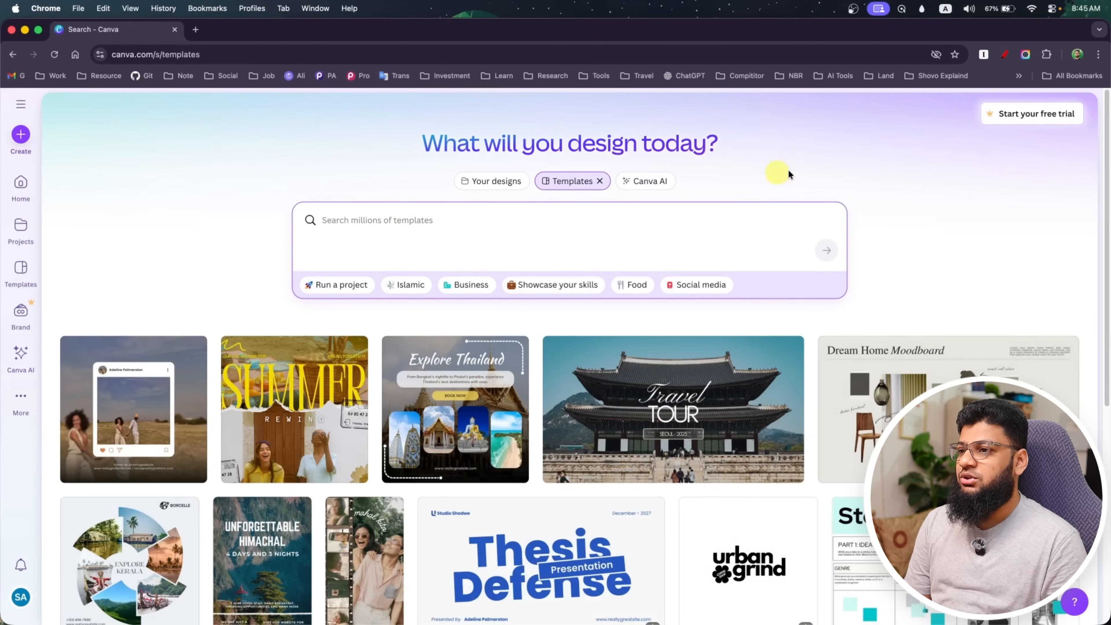
click(499, 188)
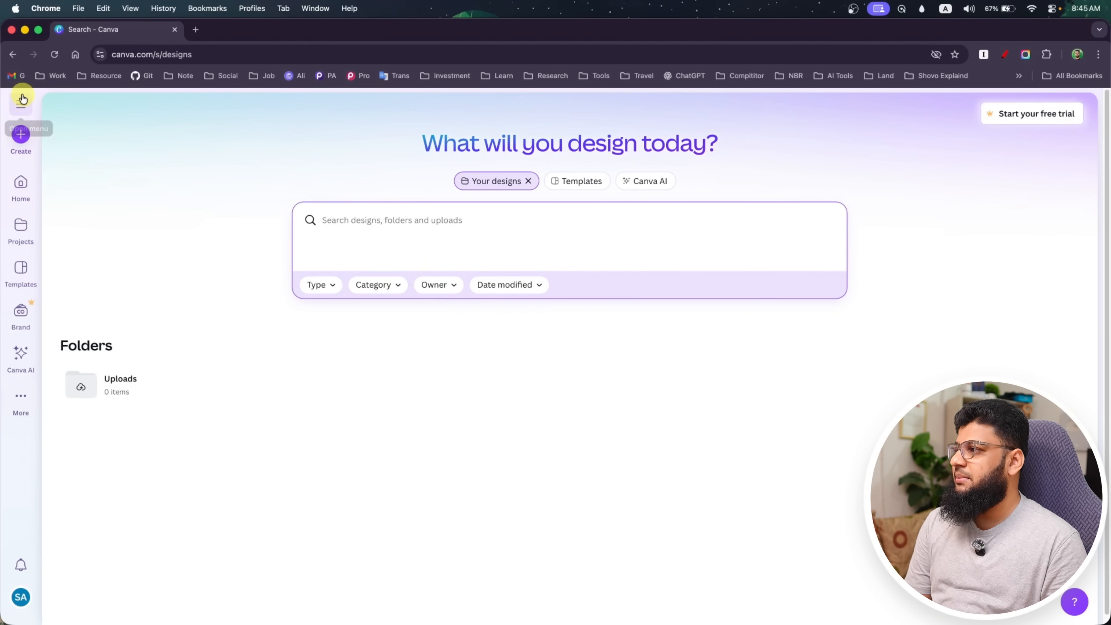
click(19, 107)
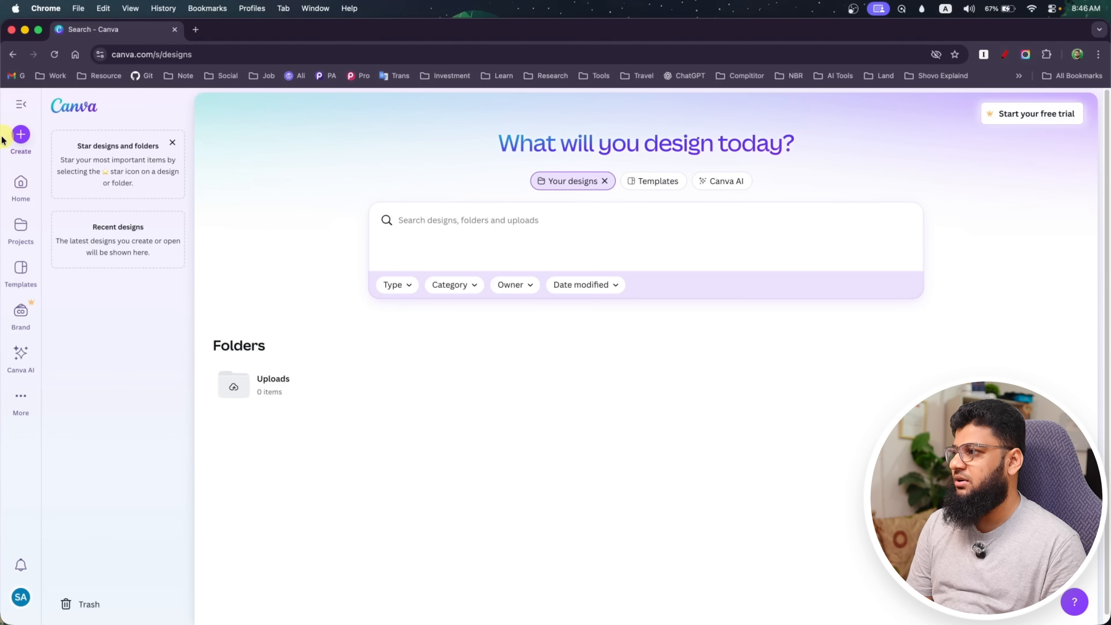
Collapse the side menu, view and close the Create a design dialog, and return to the home page
click(21, 103)
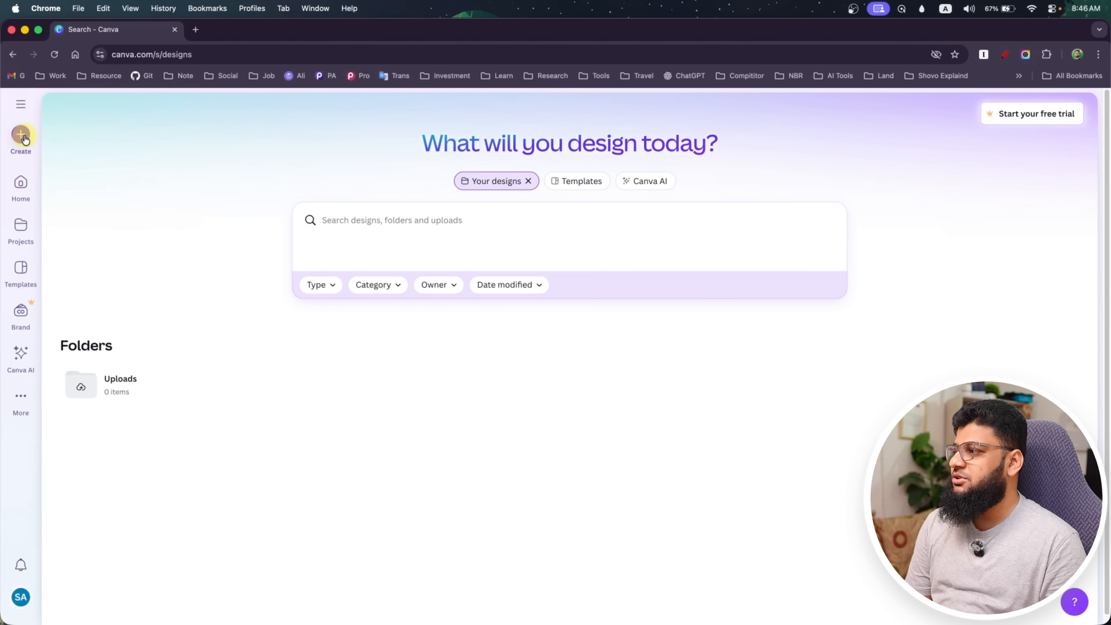
click(23, 135)
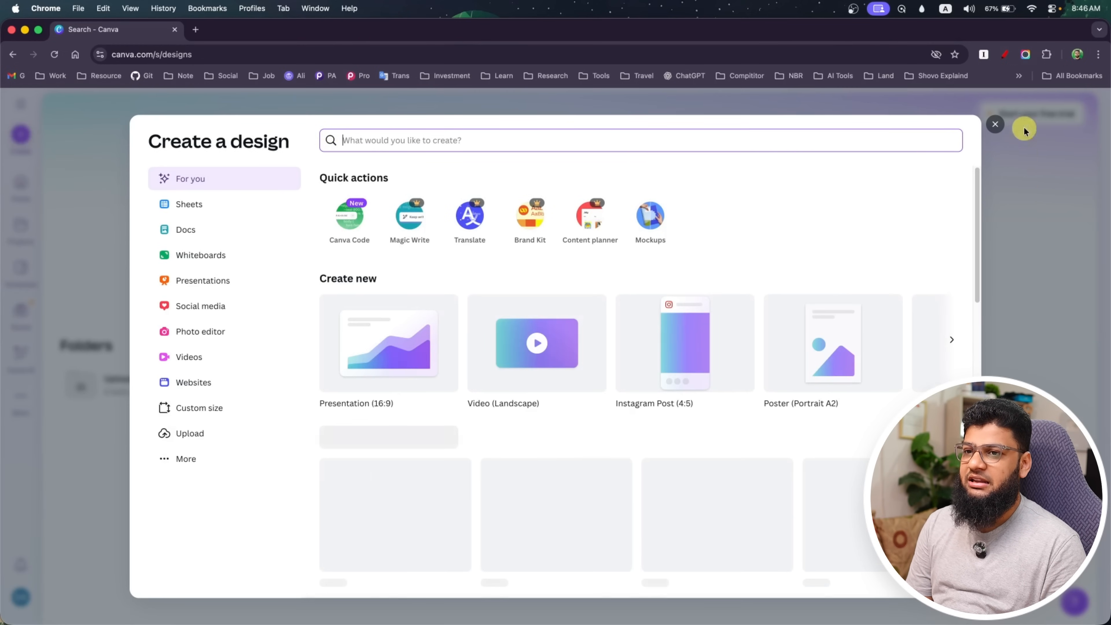
click(995, 125)
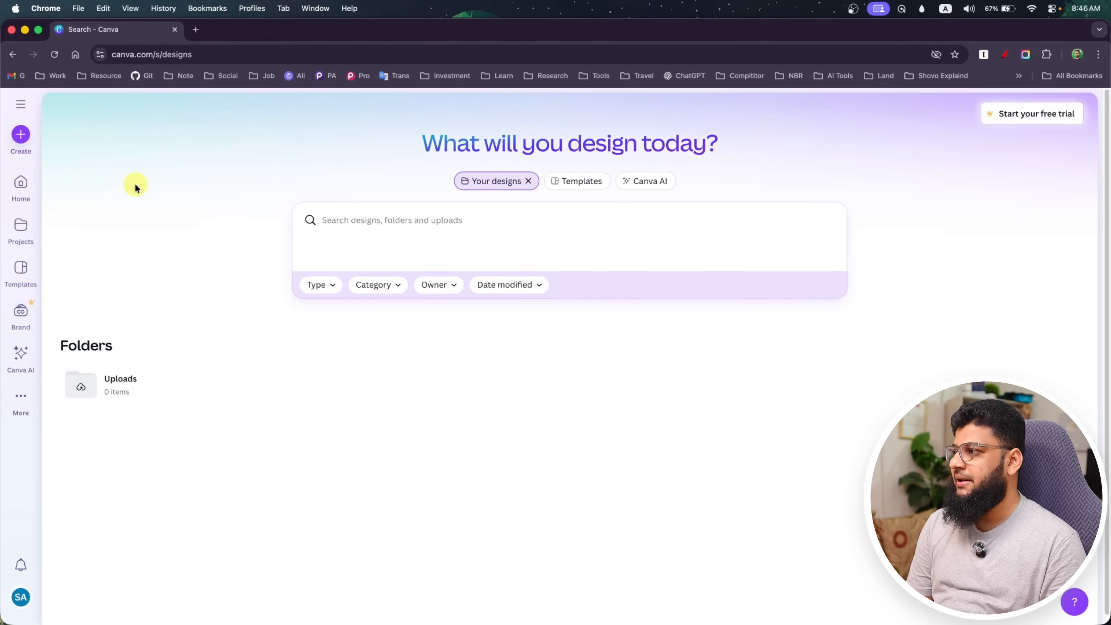
click(22, 189)
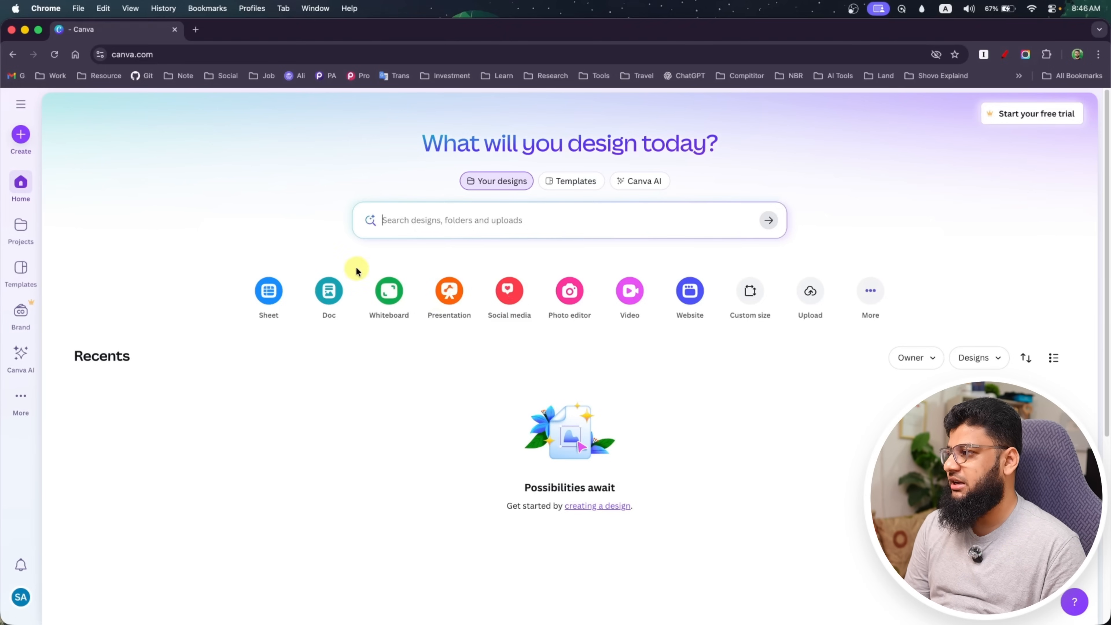
Examine the Projects, Templates and Brand pages and the additional menu options, and return to the home page
click(24, 232)
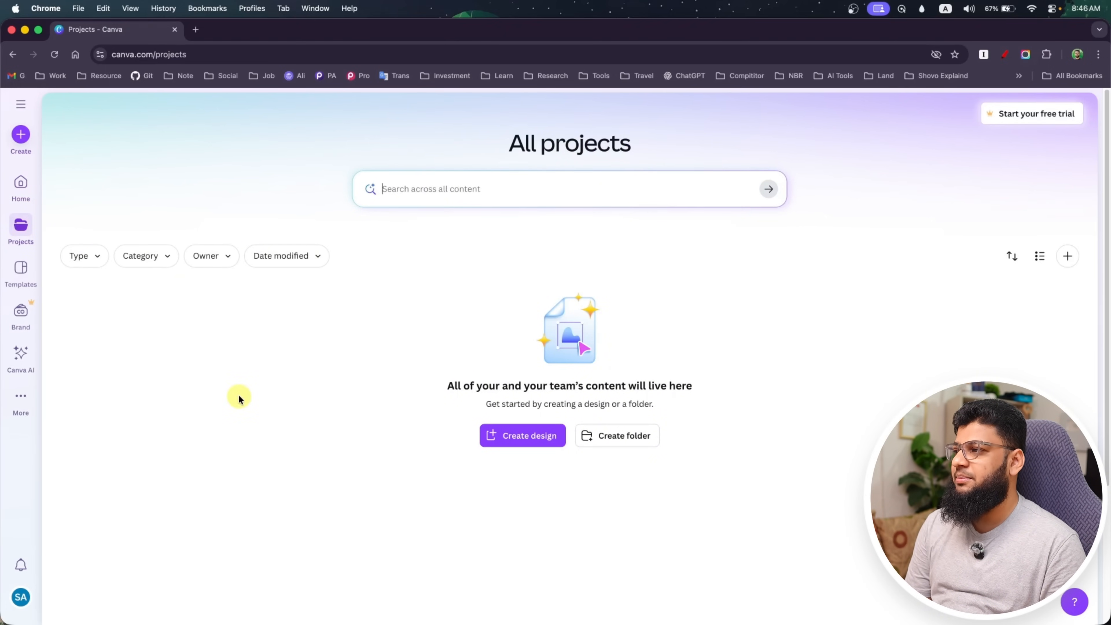
click(22, 273)
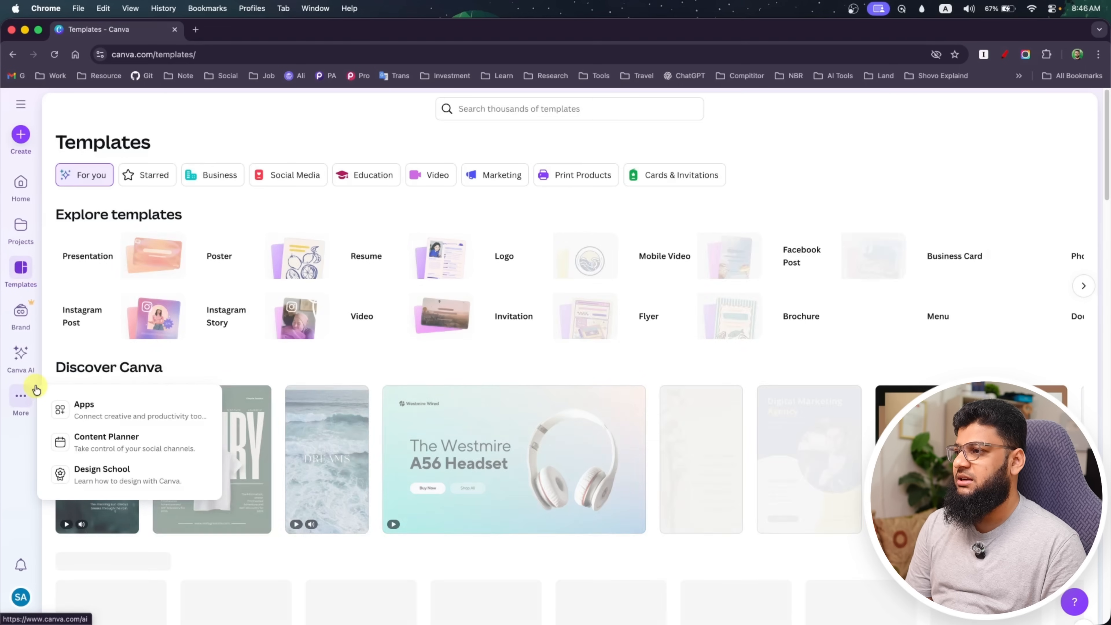
scroll(404, 419, down, 8)
scroll(404, 419, down, 10)
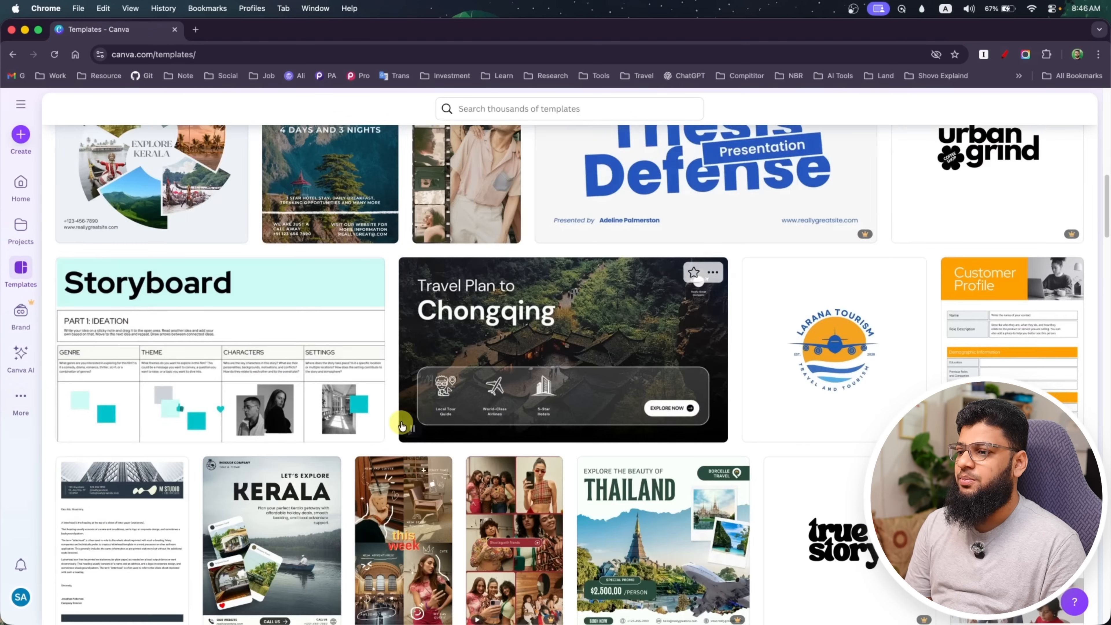
scroll(404, 419, up, 20)
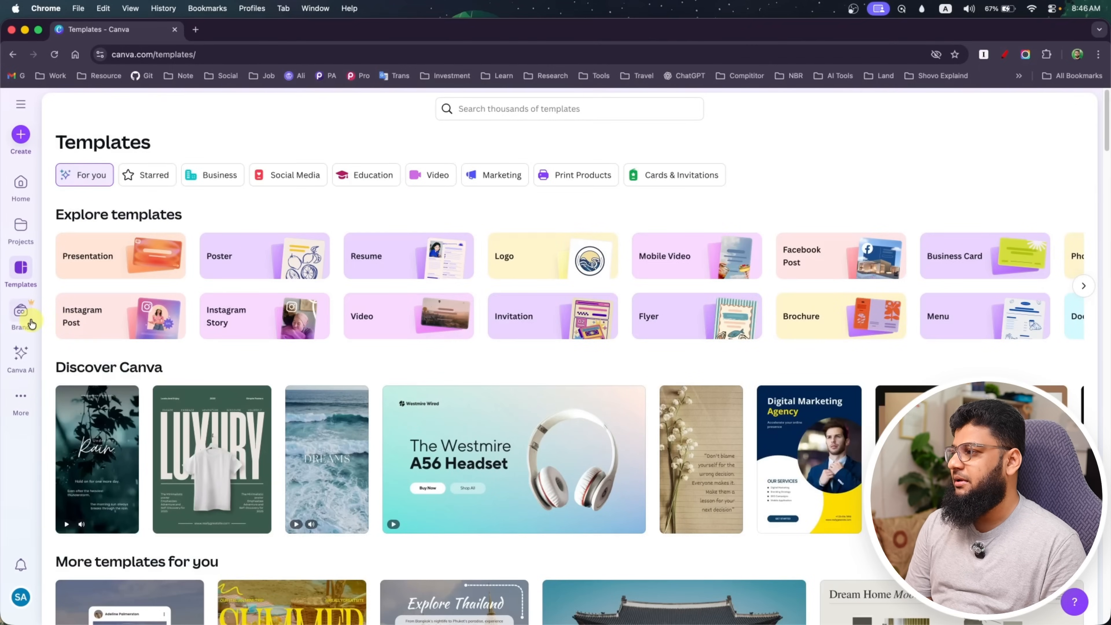
click(20, 312)
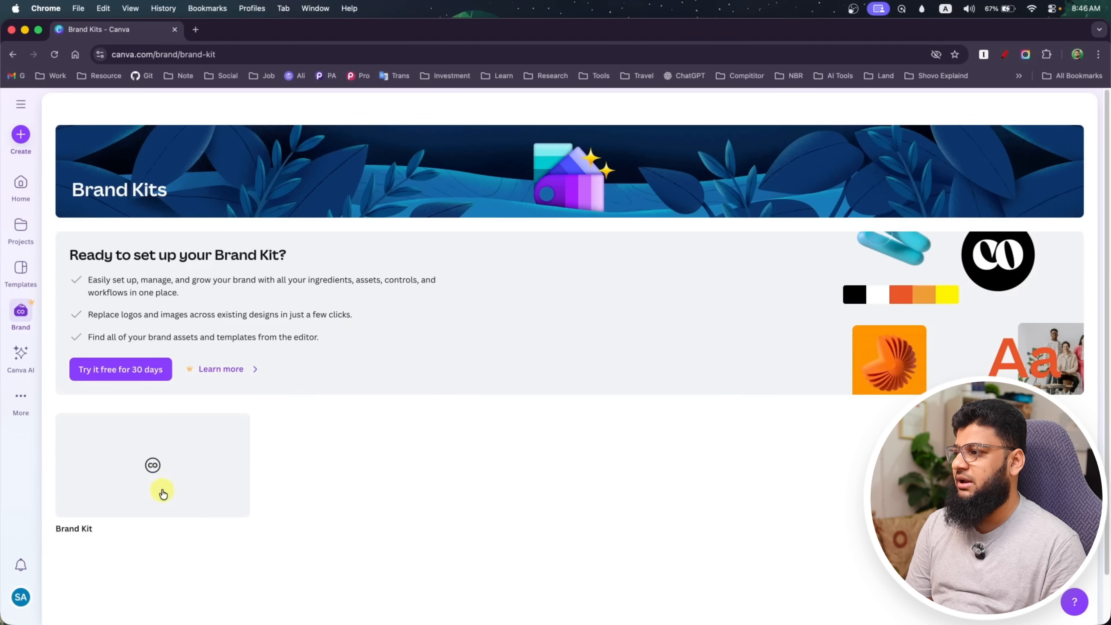
click(22, 395)
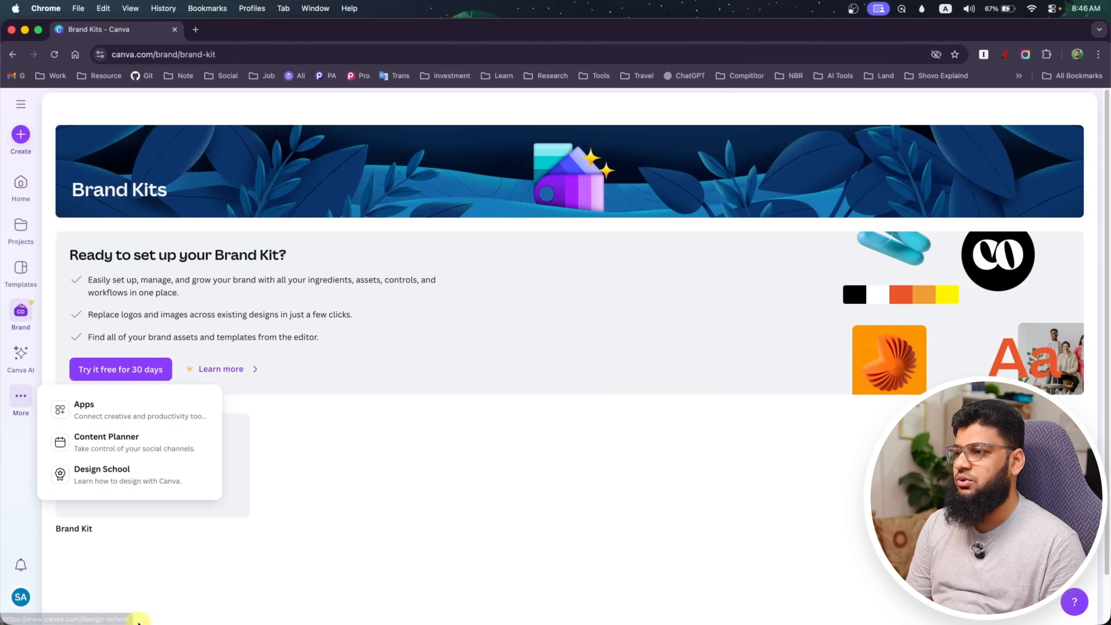
click(13, 189)
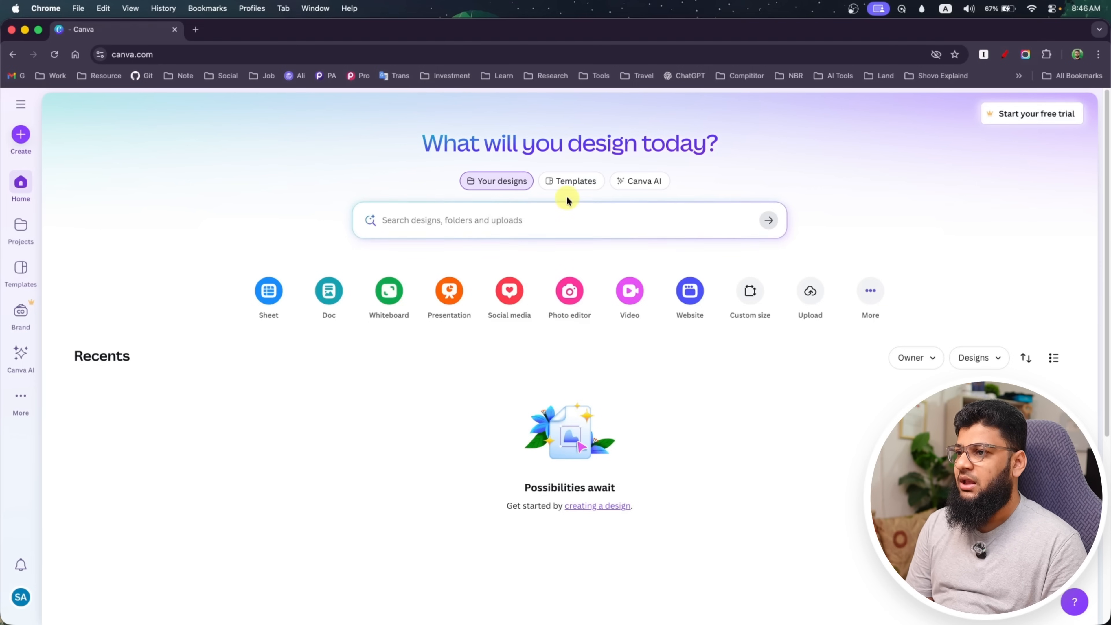
Search the templates for "business presentation" and look through the results
click(577, 182)
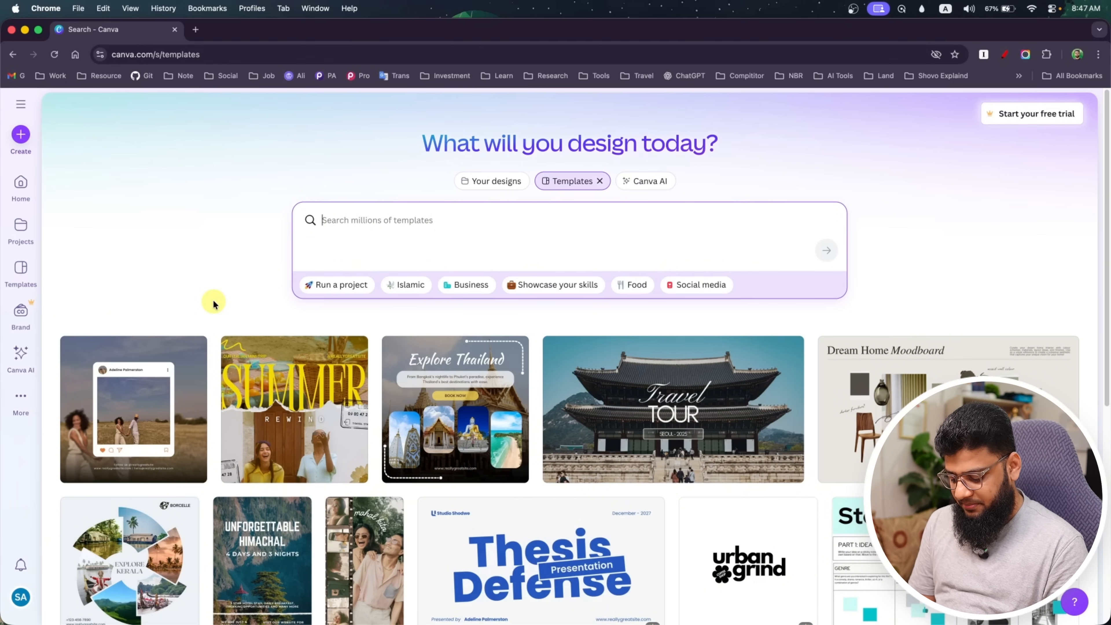
text(pre)
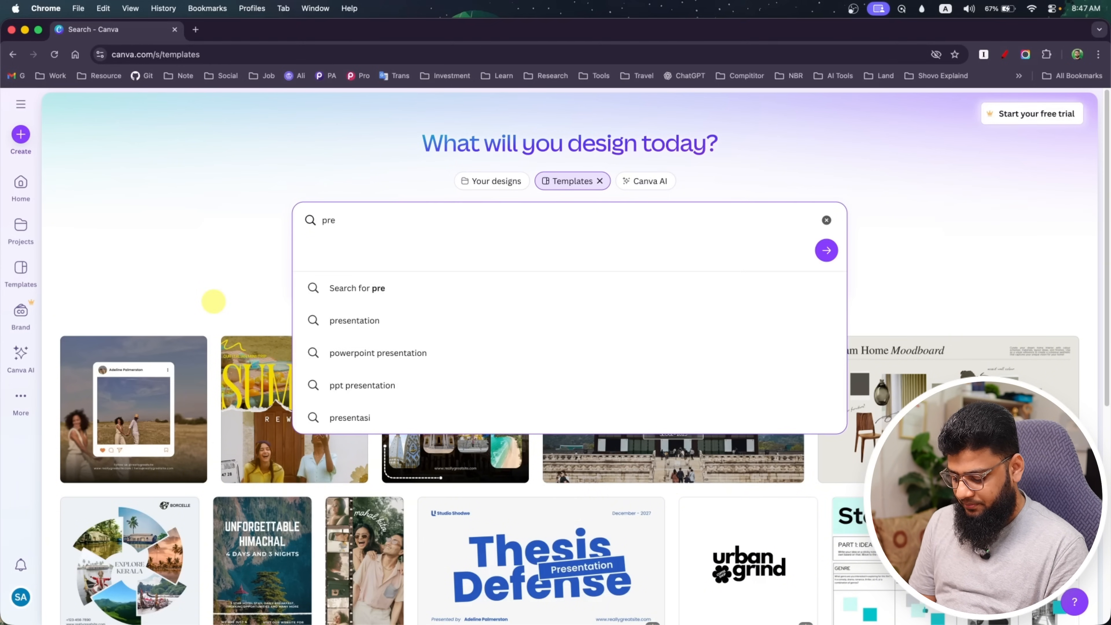
text(sentation)
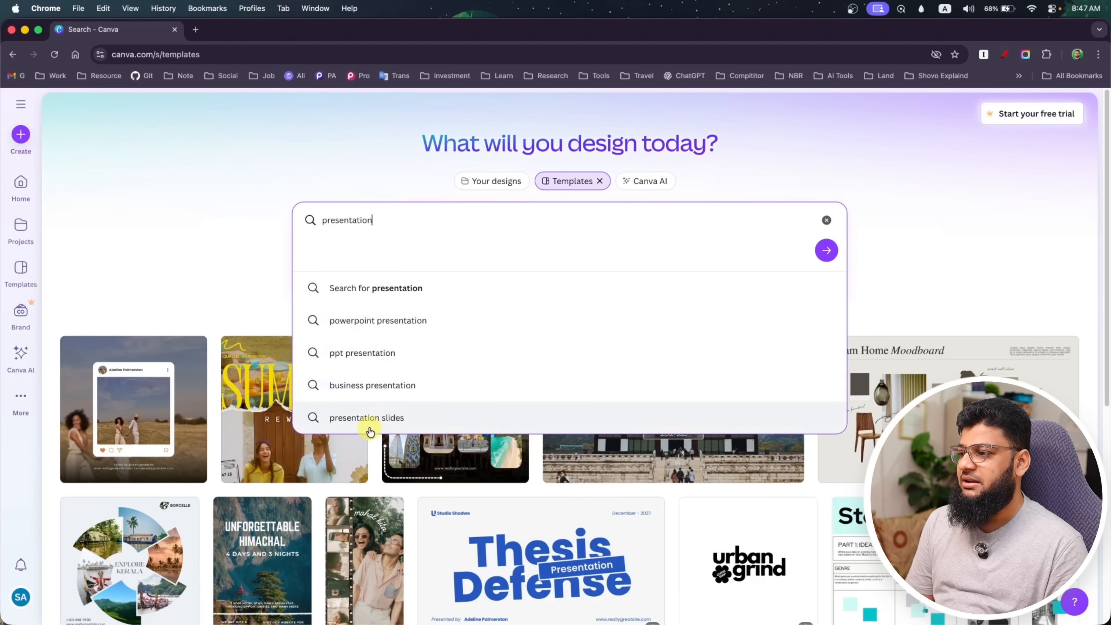
click(386, 396)
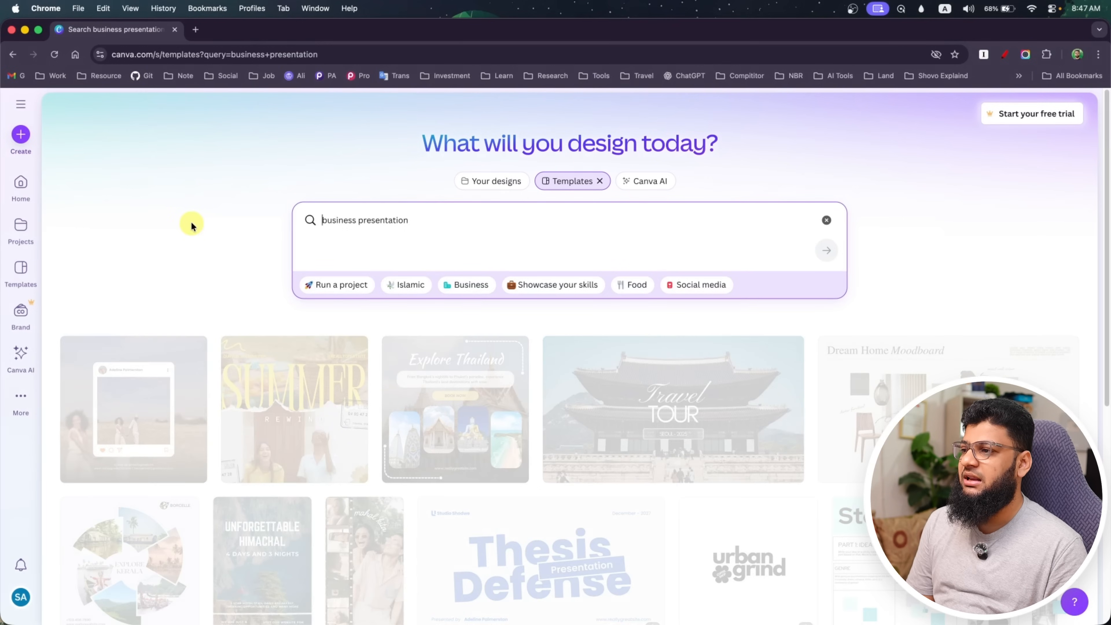
scroll(173, 222, down, 5)
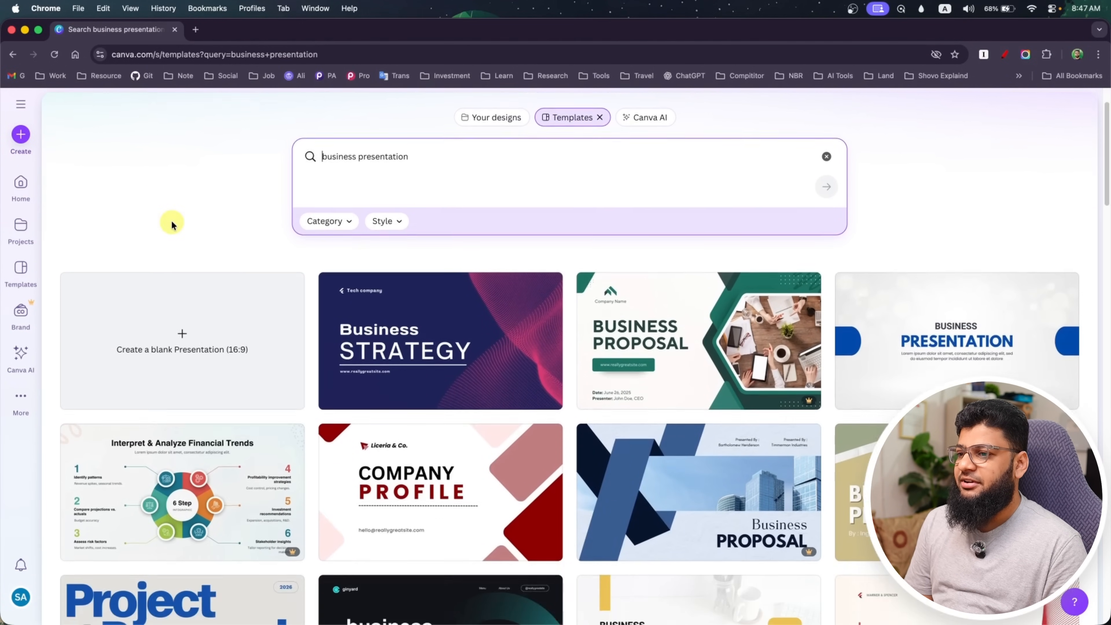
scroll(318, 223, down, 1)
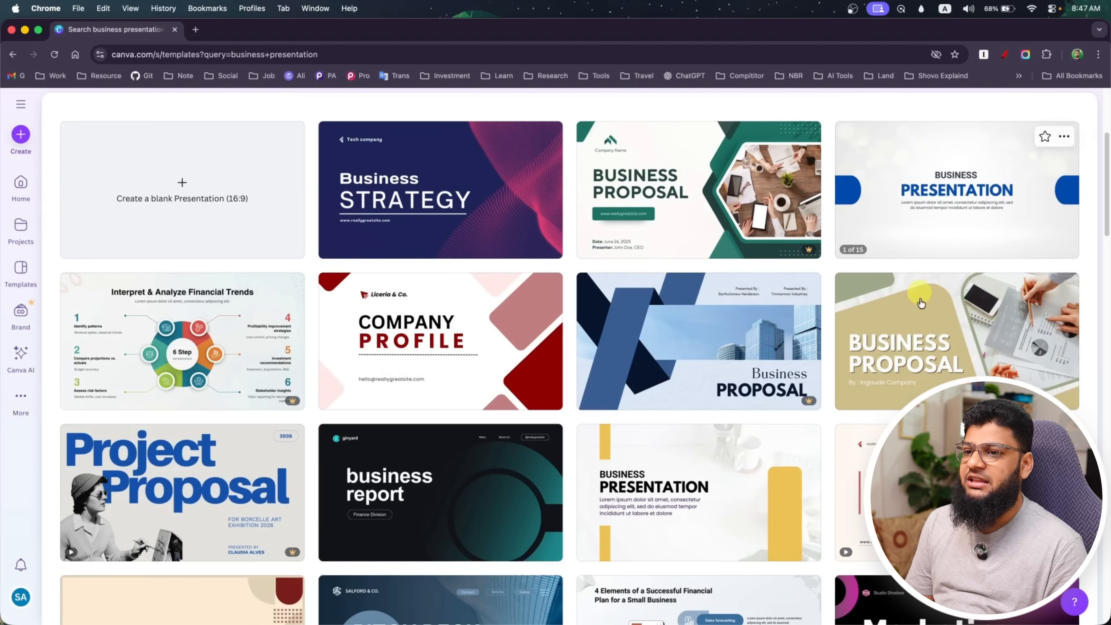
scroll(221, 453, down, 3)
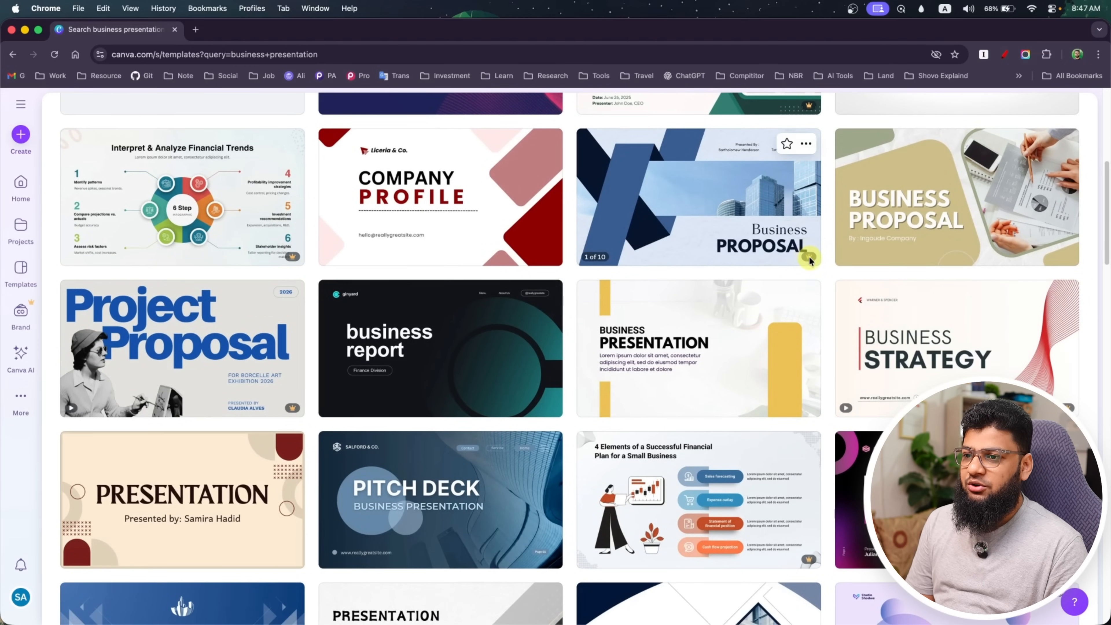
mouse_move(808, 259)
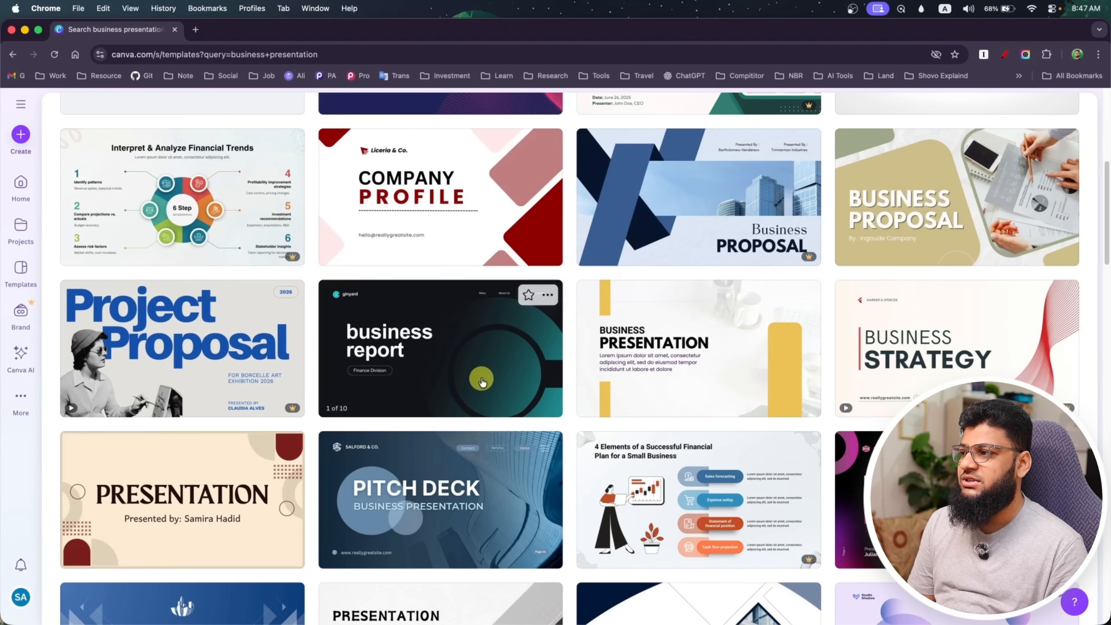
scroll(471, 489, down, 5)
scroll(470, 476, up, 10)
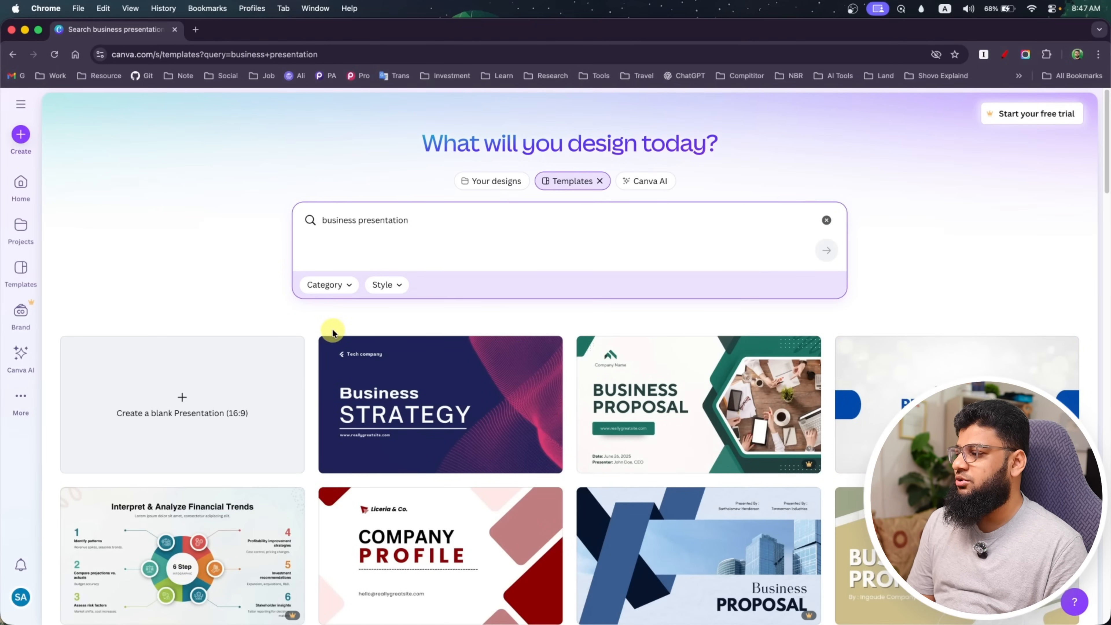
Check the category and style filters and limit the business presentation templates to the Professional style
click(347, 287)
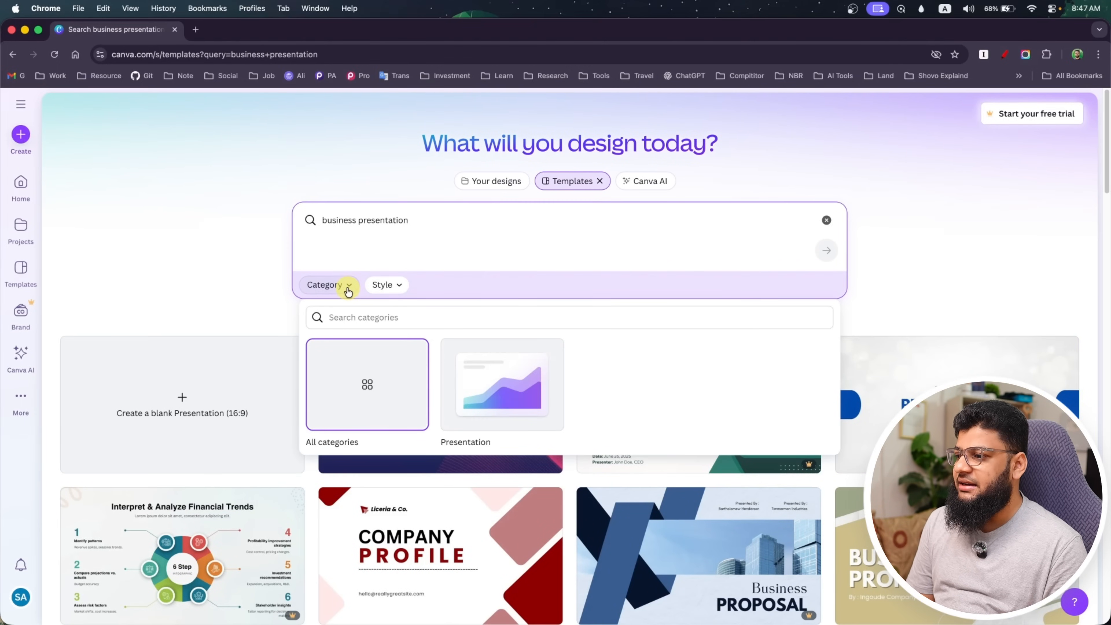
click(397, 291)
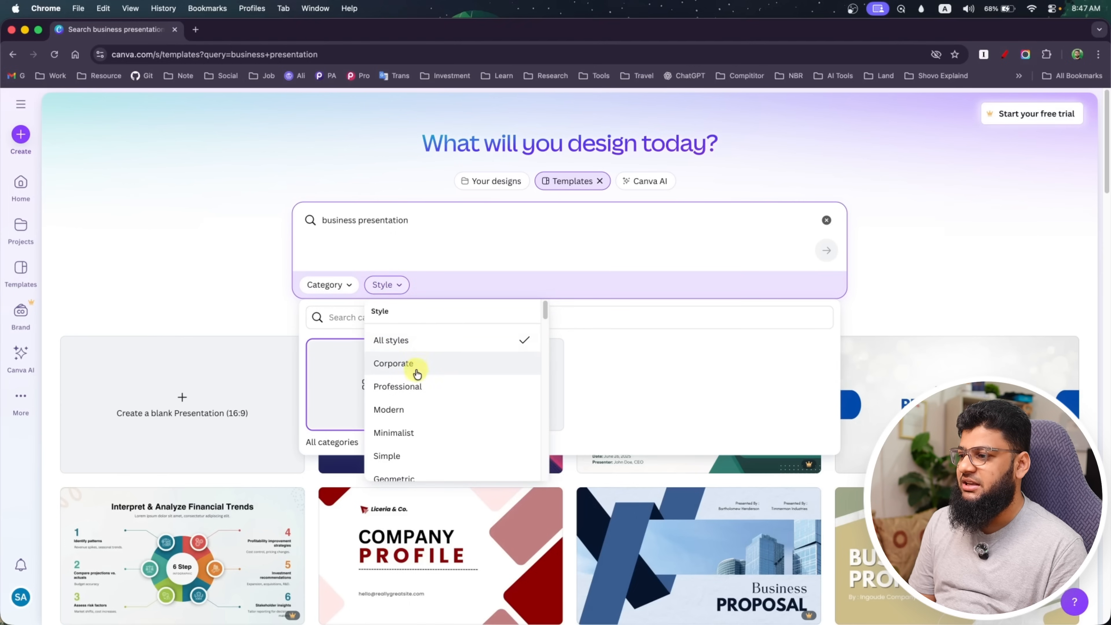
scroll(420, 378, down, 1)
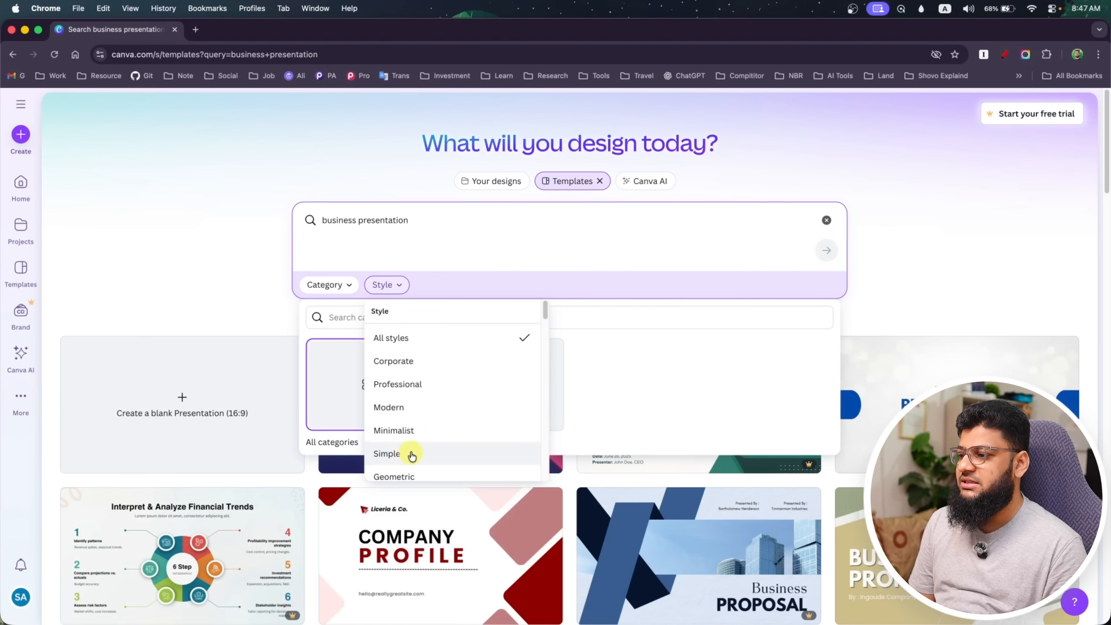
scroll(412, 455, down, 3)
scroll(416, 446, up, 4)
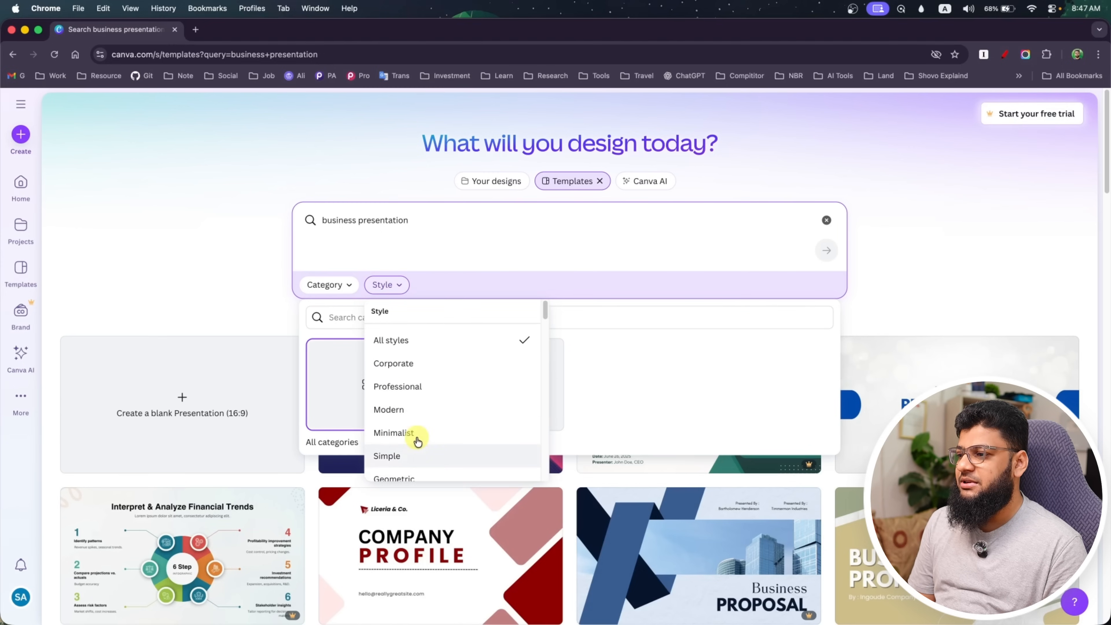
click(424, 387)
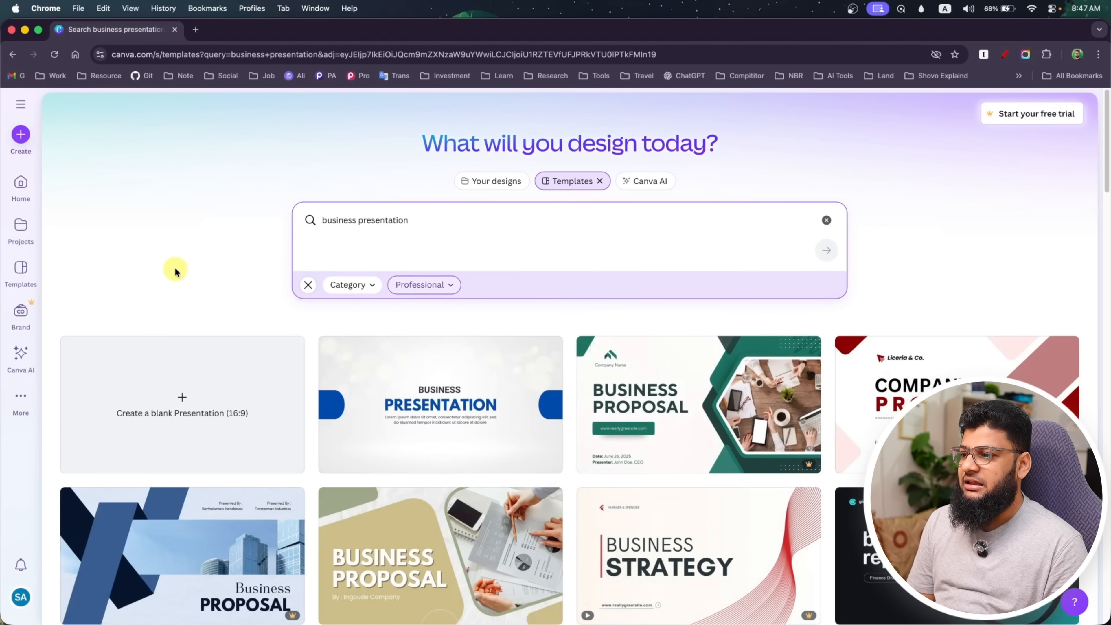
Browse the filtered templates and open the preview of the Purple Modern Minimalist Business Development Presentation
scroll(174, 267, down, 5)
scroll(177, 270, down, 3)
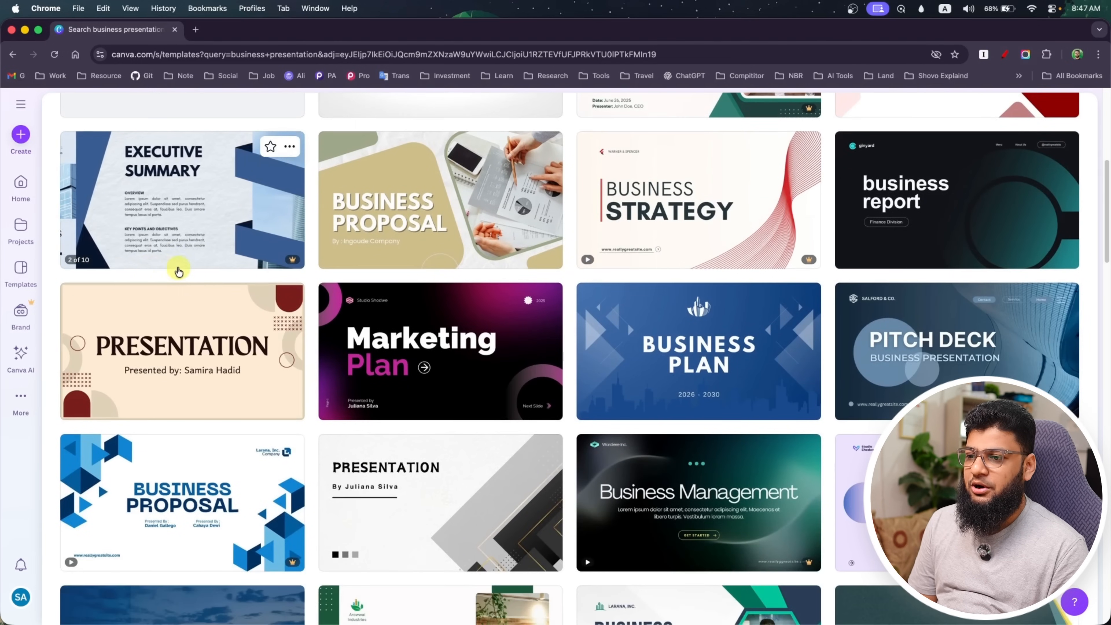
scroll(179, 271, down, 3)
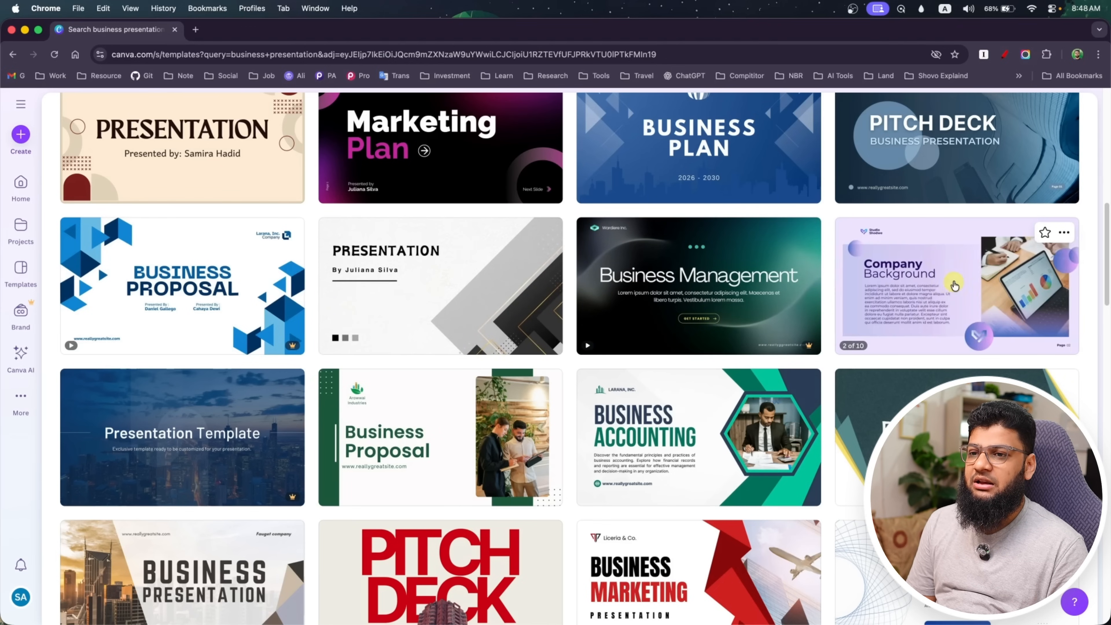
click(953, 283)
click(964, 107)
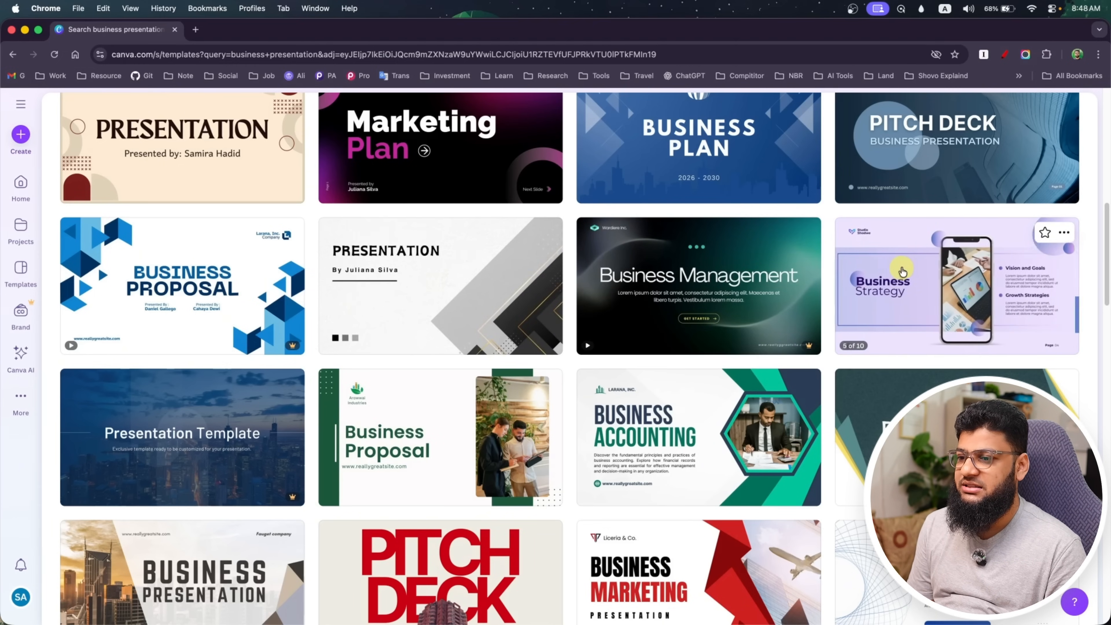
click(925, 321)
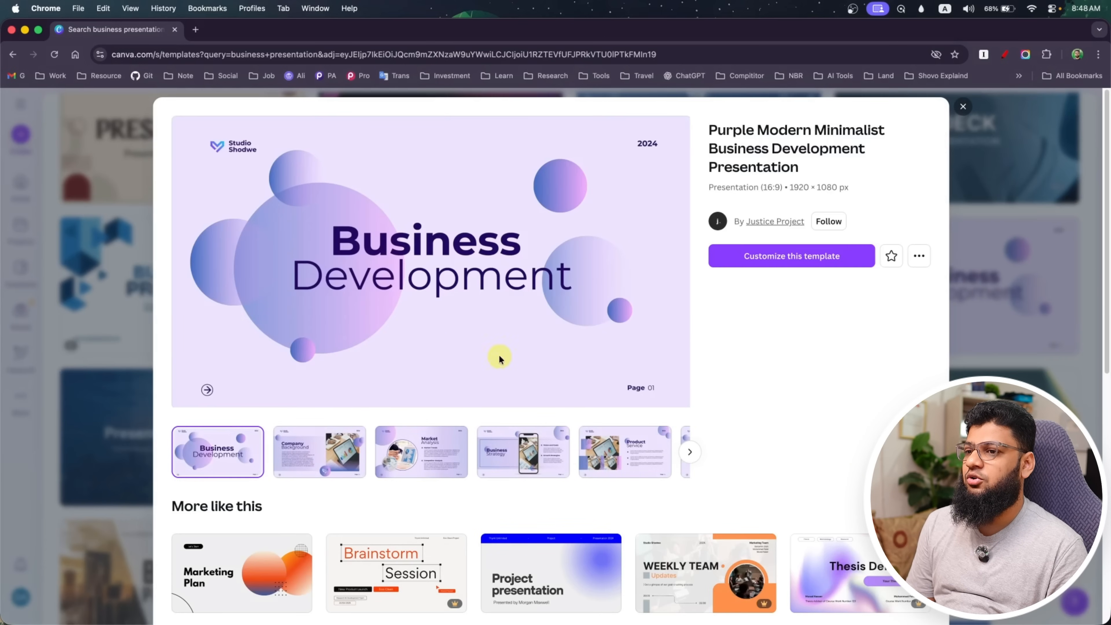
Page through the template's slide previews, from Company Background to Team Achievements
click(305, 460)
click(411, 456)
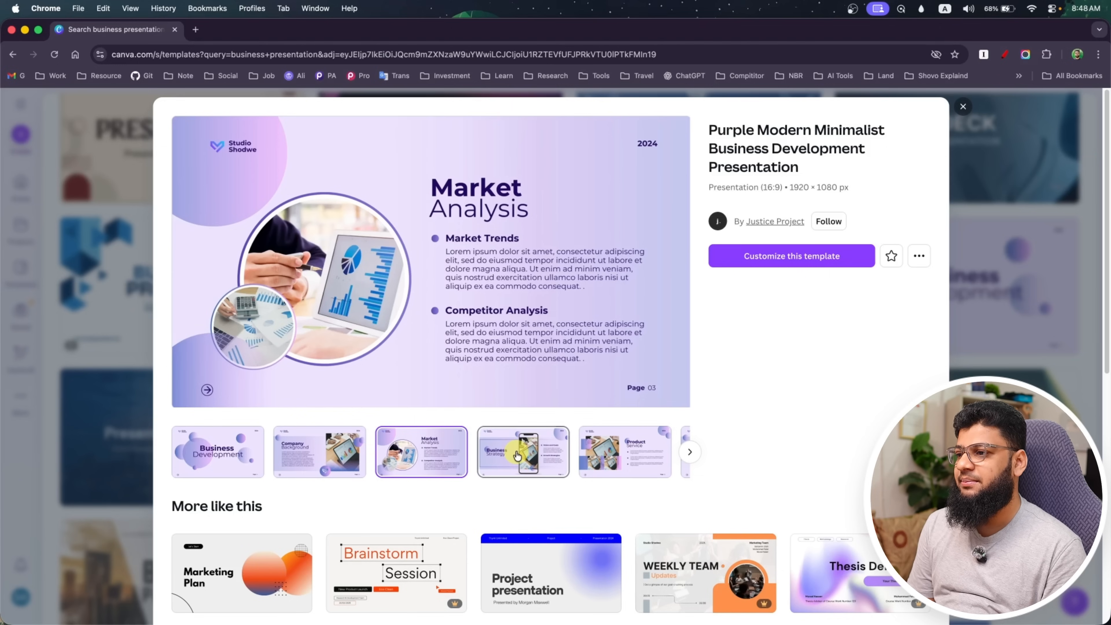
click(673, 452)
click(689, 452)
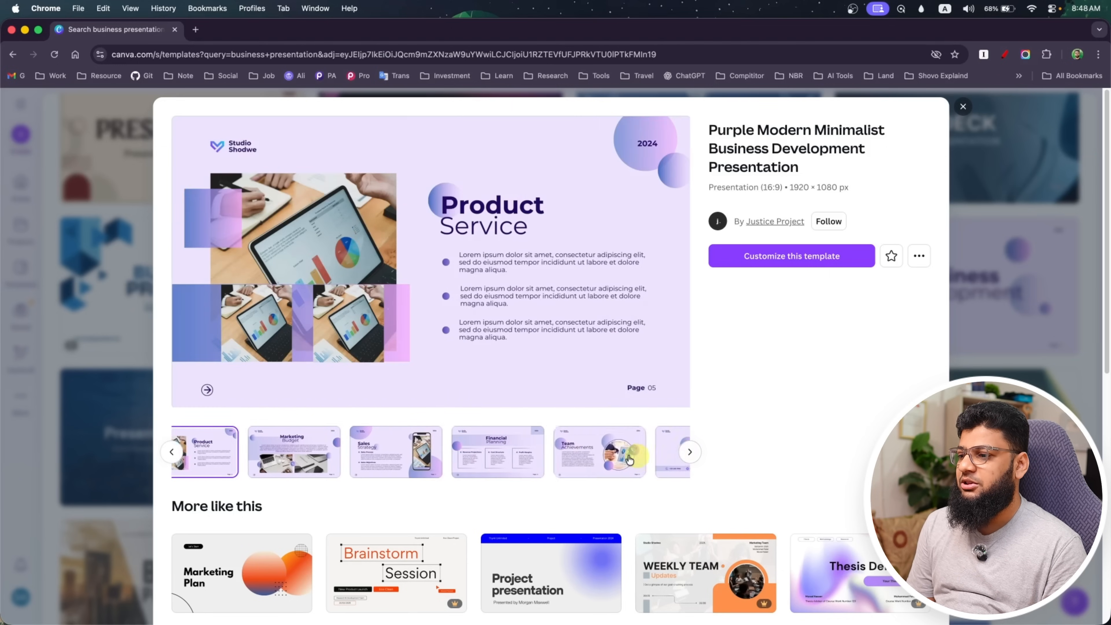
click(375, 459)
click(465, 463)
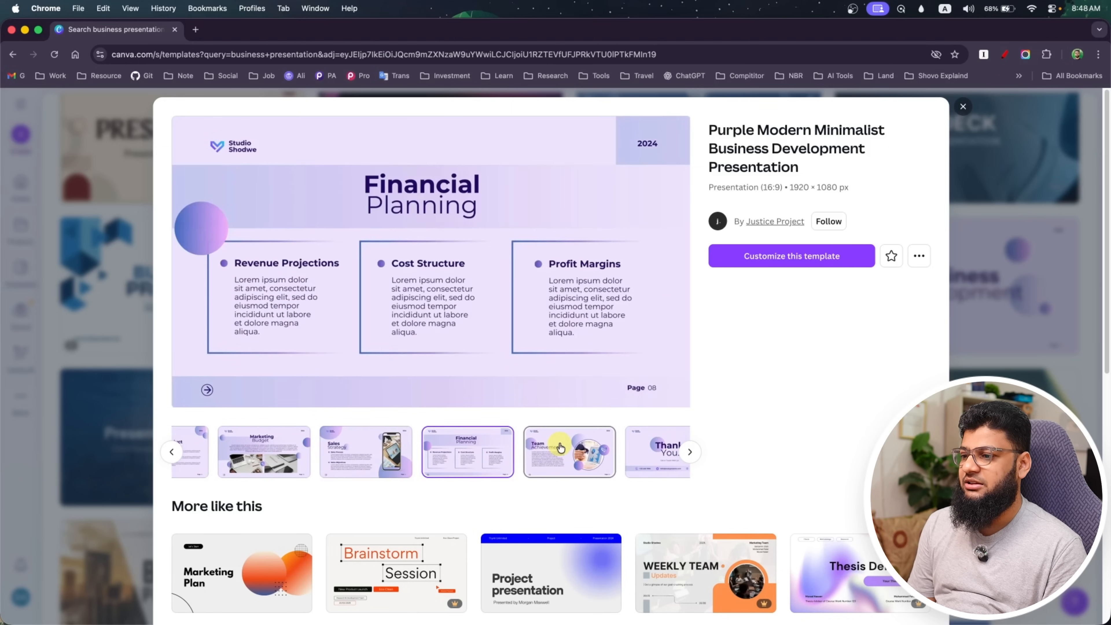
click(561, 450)
Look through the similar templates suggested below the preview and return to the template's details
scroll(554, 440, down, 5)
scroll(382, 444, down, 5)
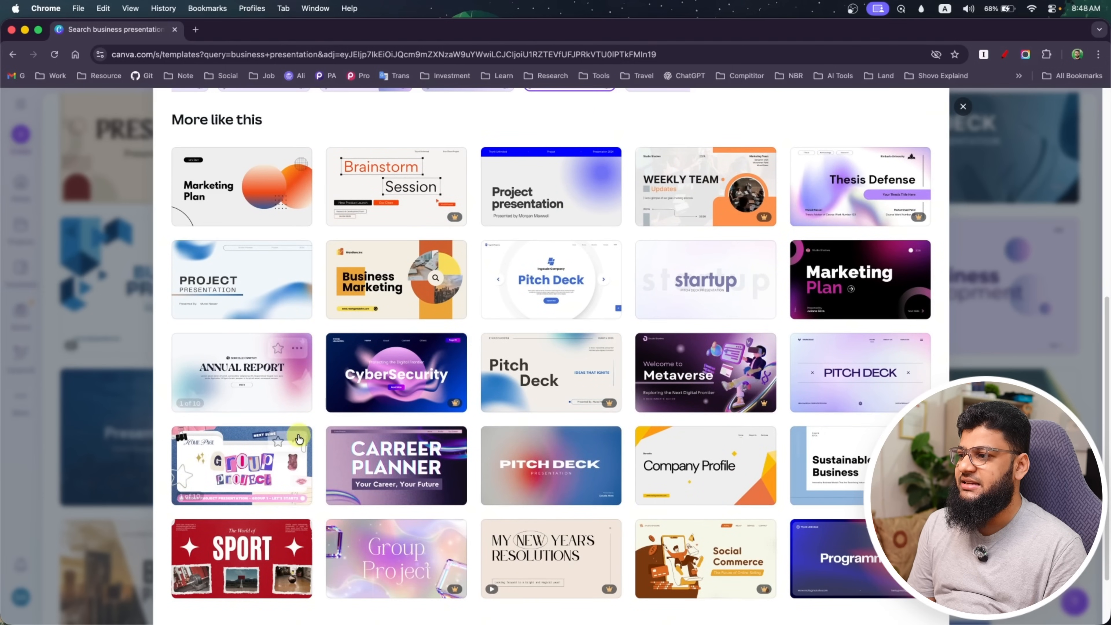
scroll(569, 473, down, 3)
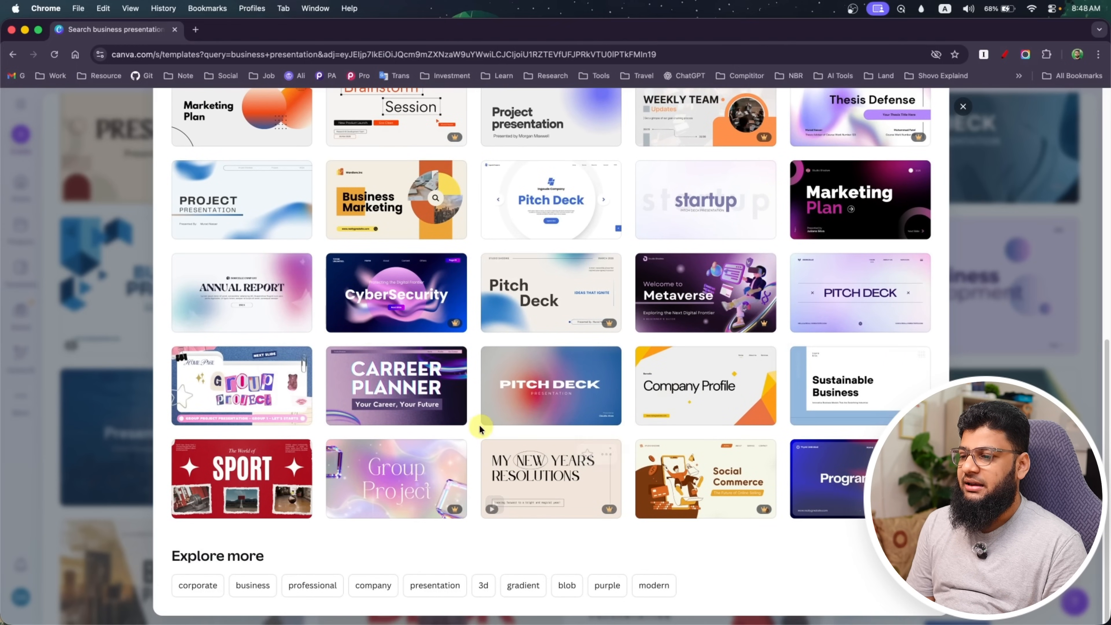
scroll(585, 409, up, 10)
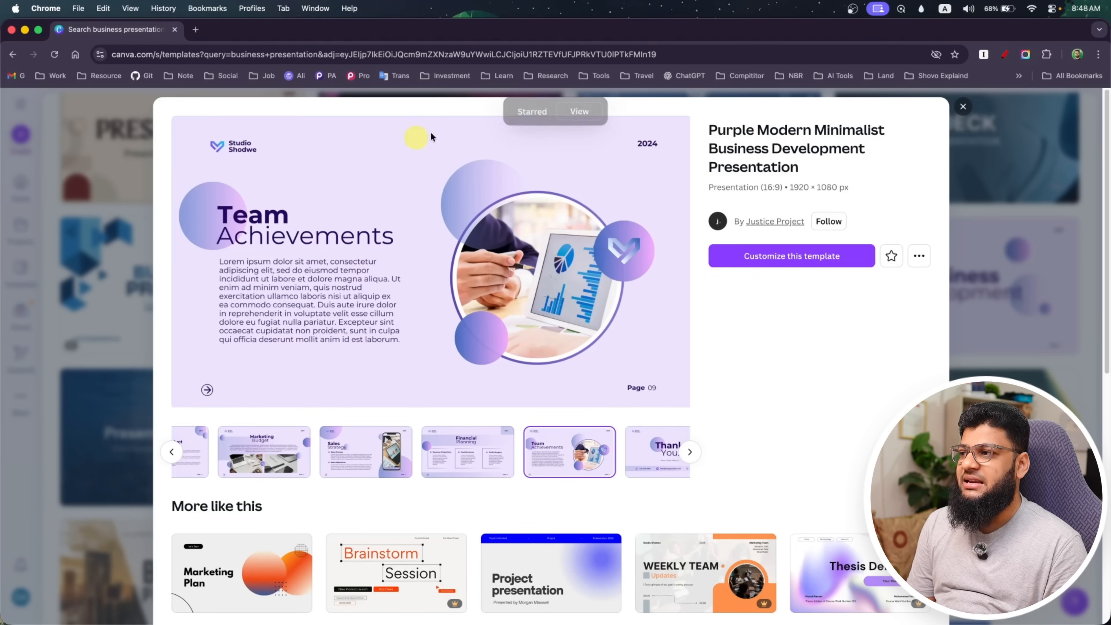
Open the template for customization and delete the Studio Shodwe name and its heart-shaped logo from the first page
click(775, 258)
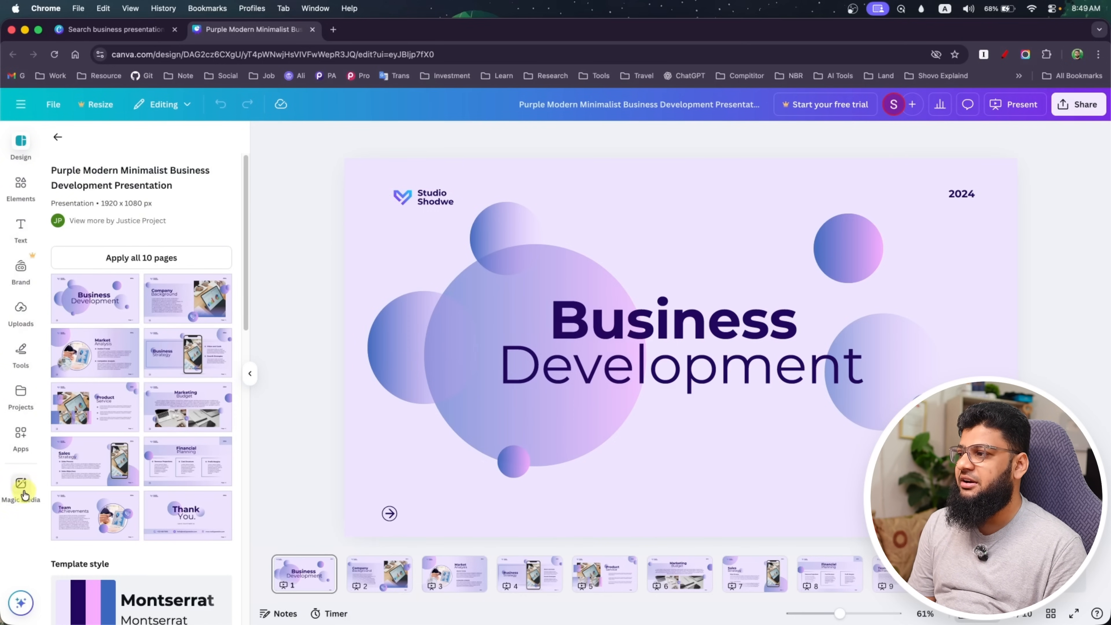
click(435, 202)
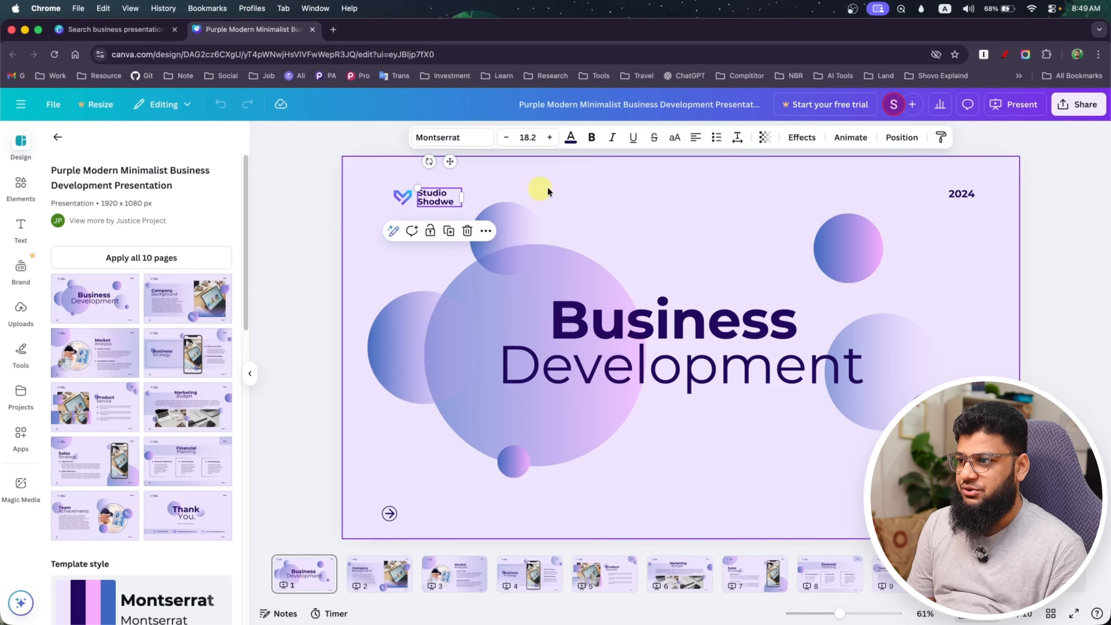
click(468, 232)
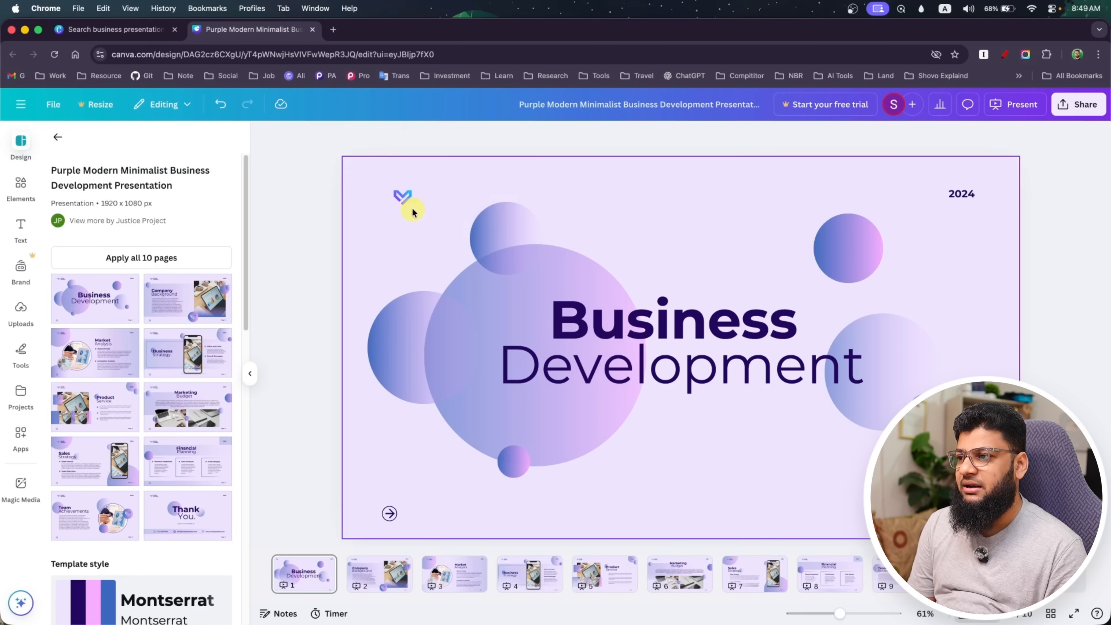
click(405, 200)
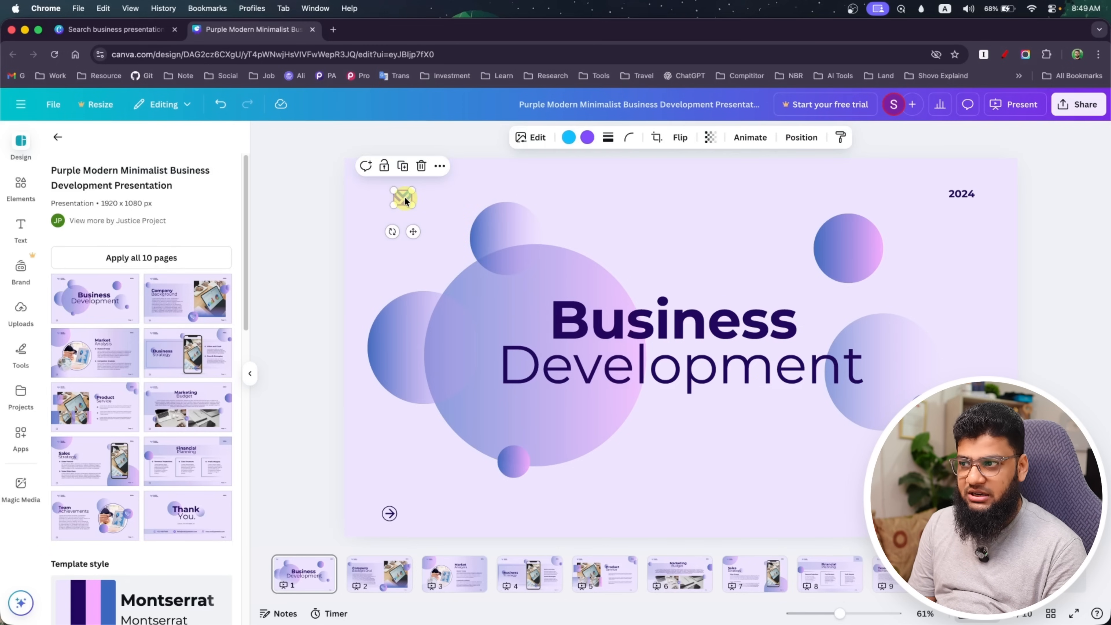
key(BackSpace)
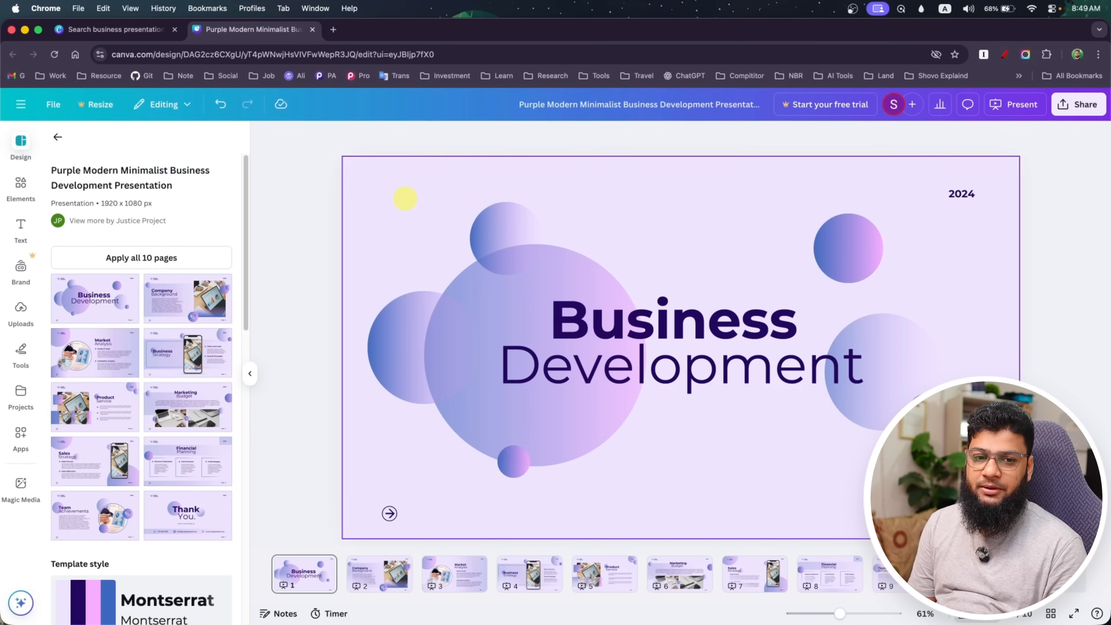
Switch to Finder and open the "Website I am using" folder inside Final Logo File, starting from the INTRO folder
key(super+Tab)
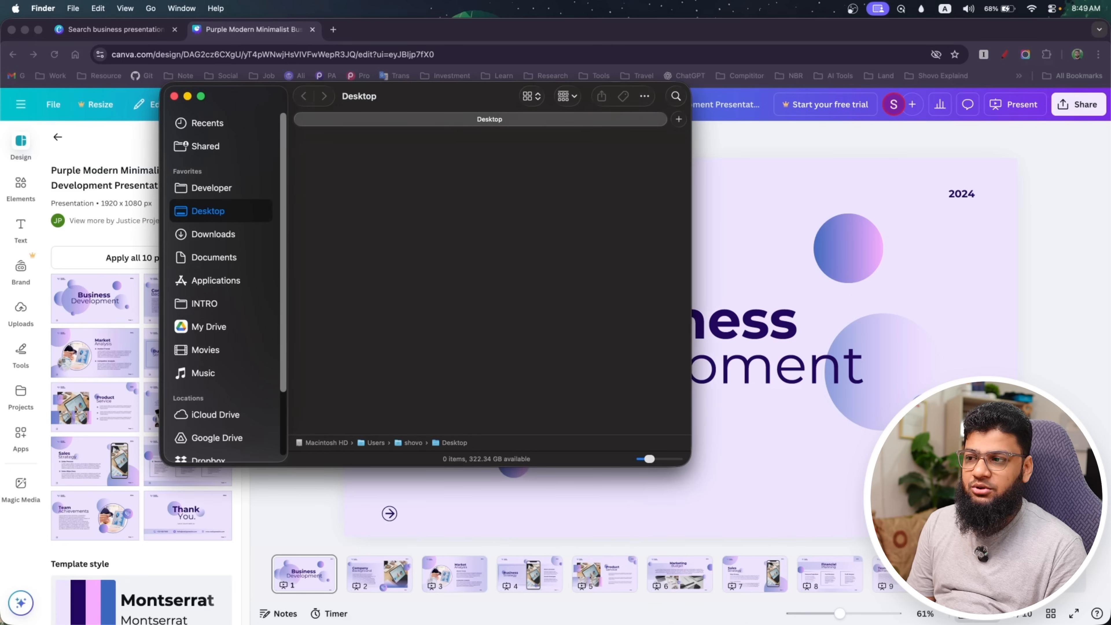
click(229, 325)
click(226, 306)
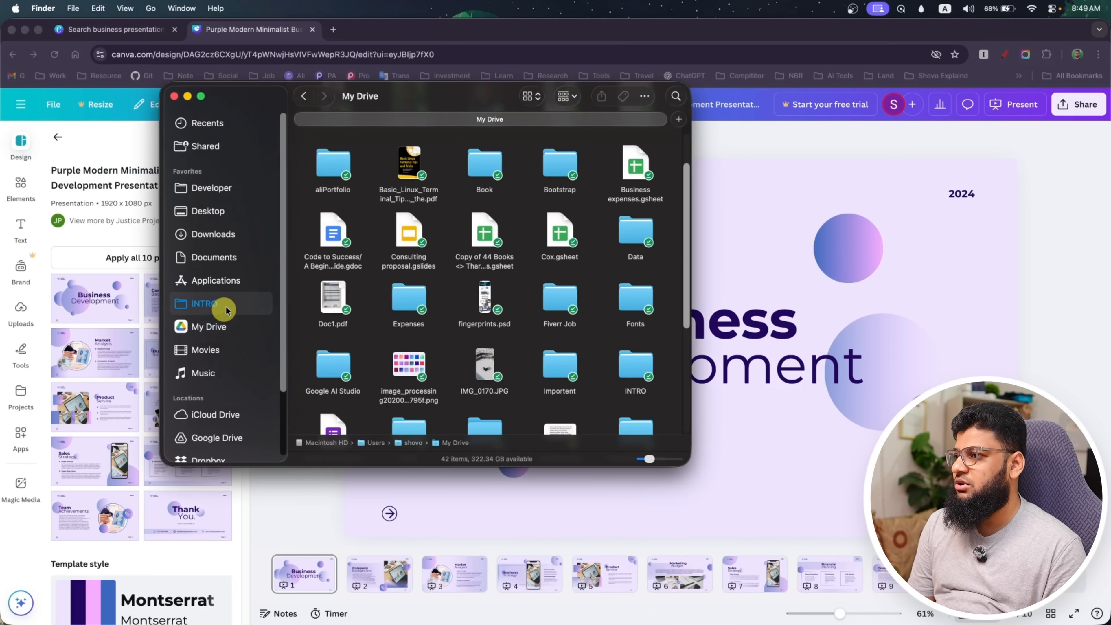
double_click(560, 167)
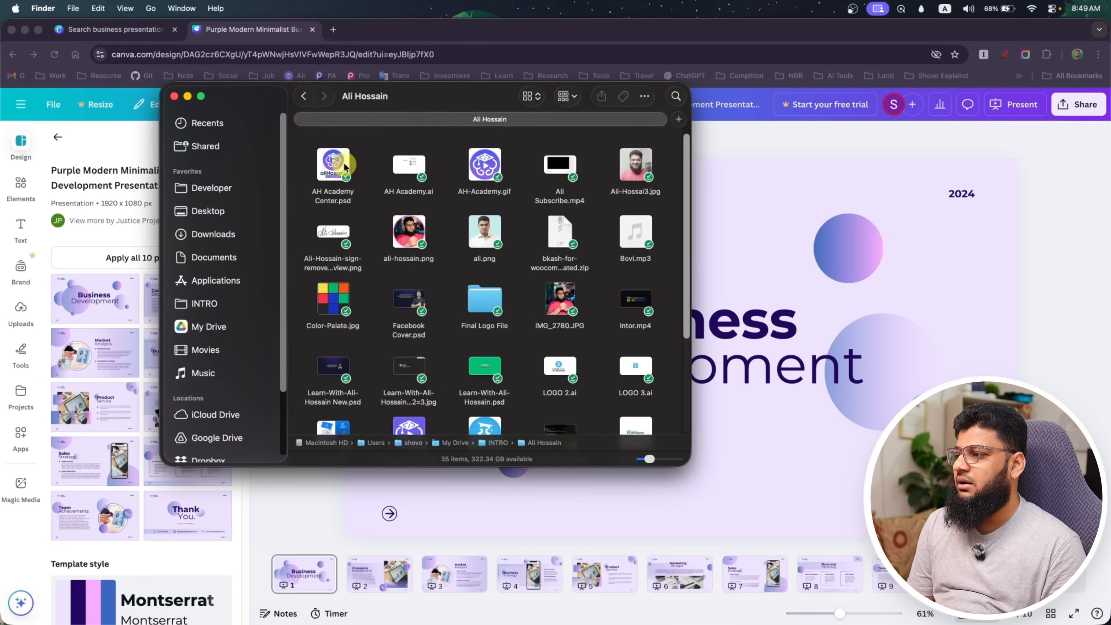
scroll(418, 282, down, 2)
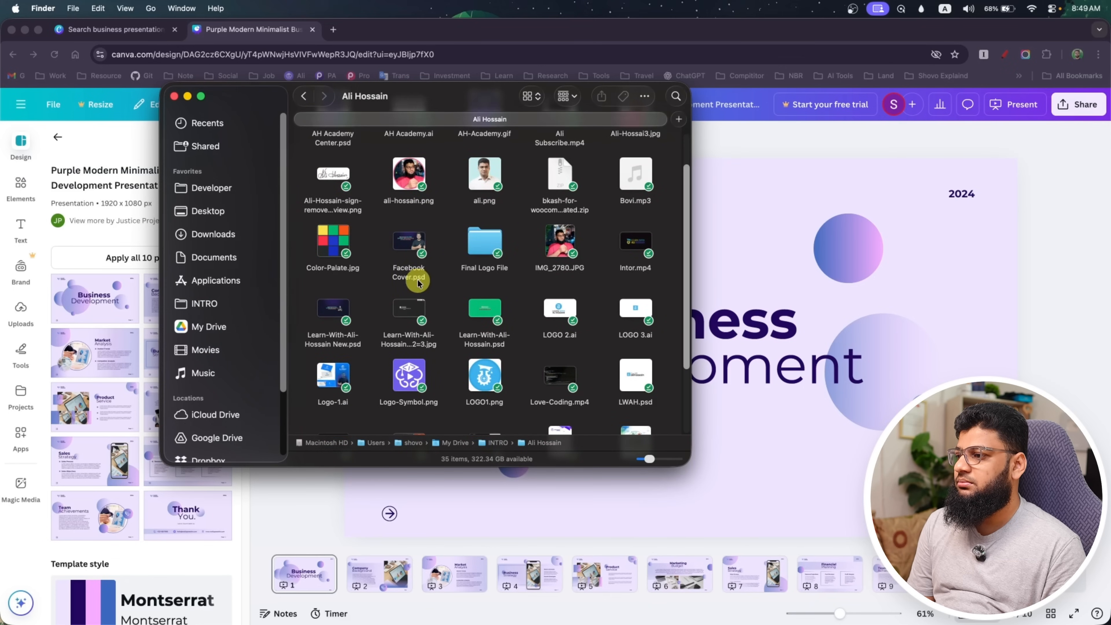
double_click(484, 240)
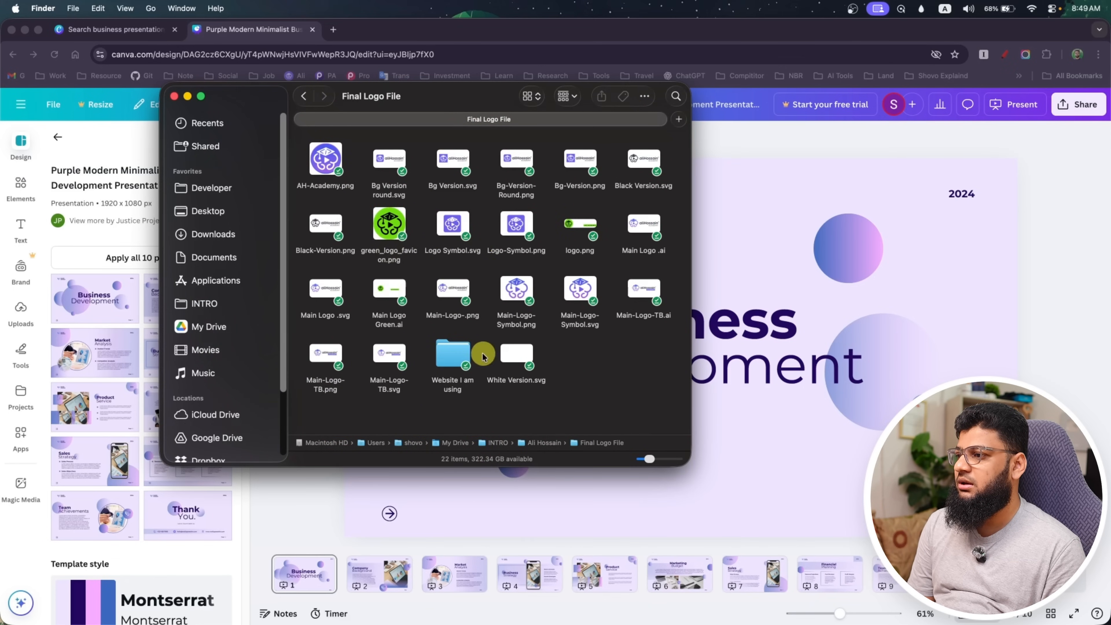
click(451, 357)
double_click(450, 356)
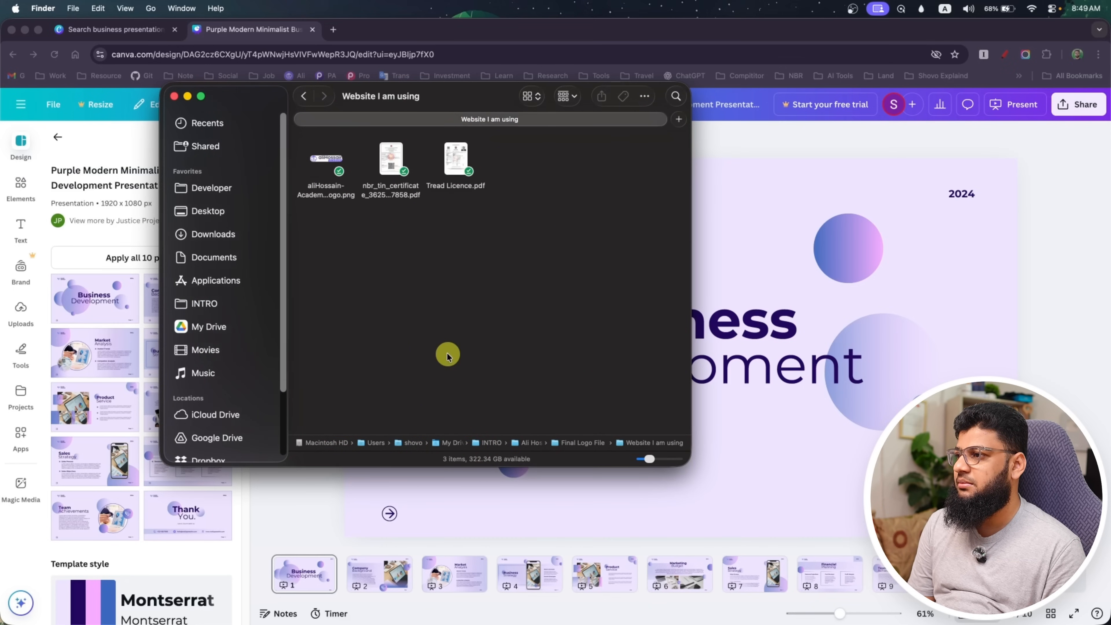
Add the academy logo PNG to the first page in Canva and shrink it into the slide's upper-left corner
click(322, 161)
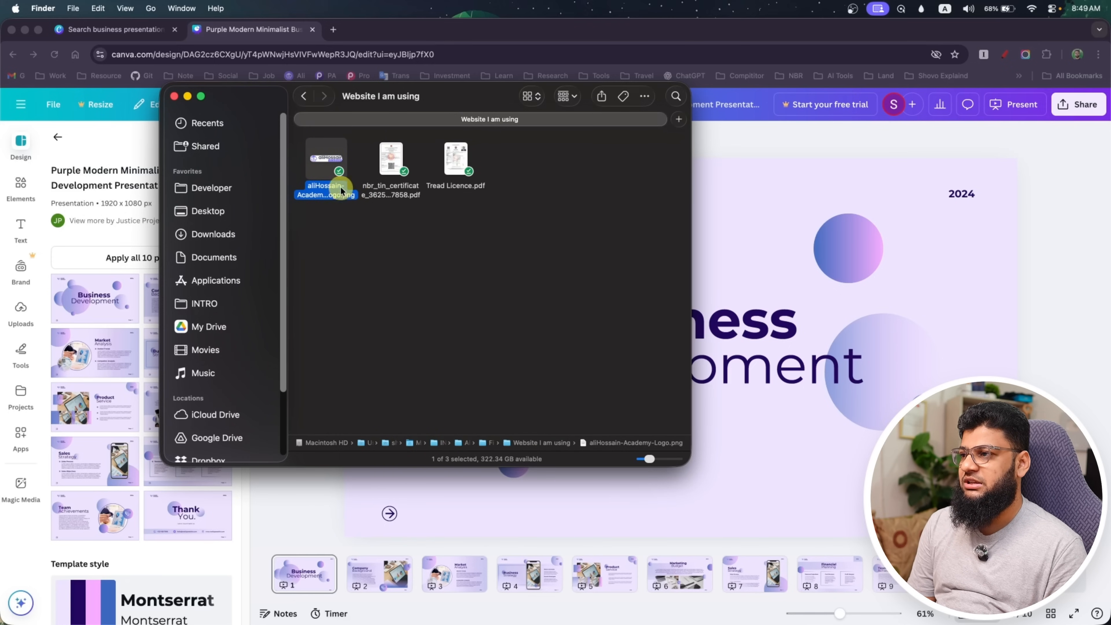
drag(344, 163, 744, 210)
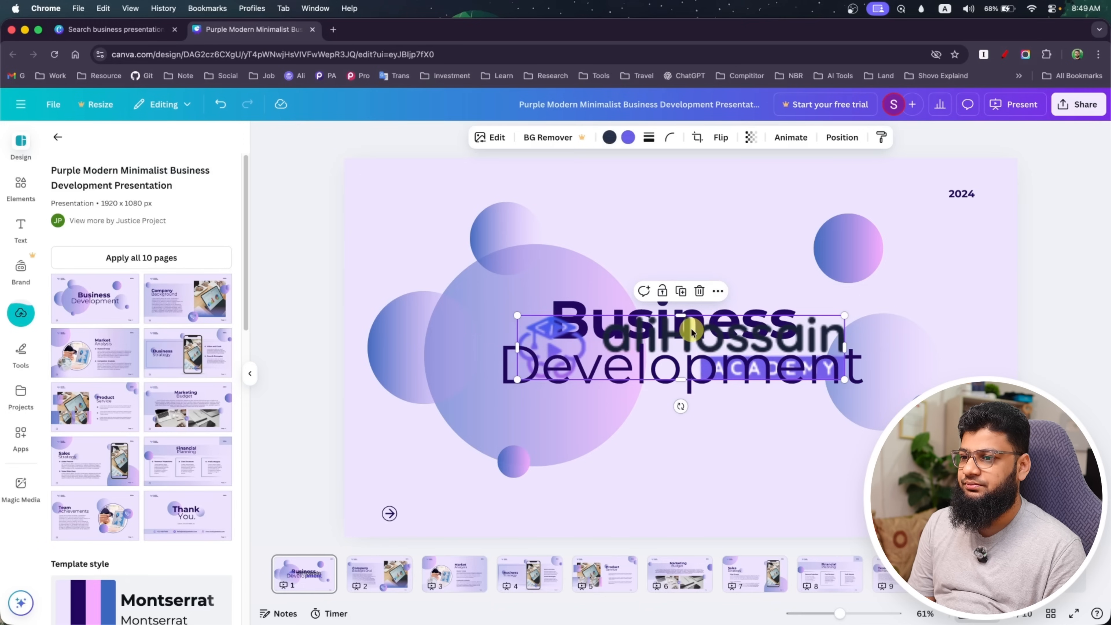
drag(692, 328, 527, 194)
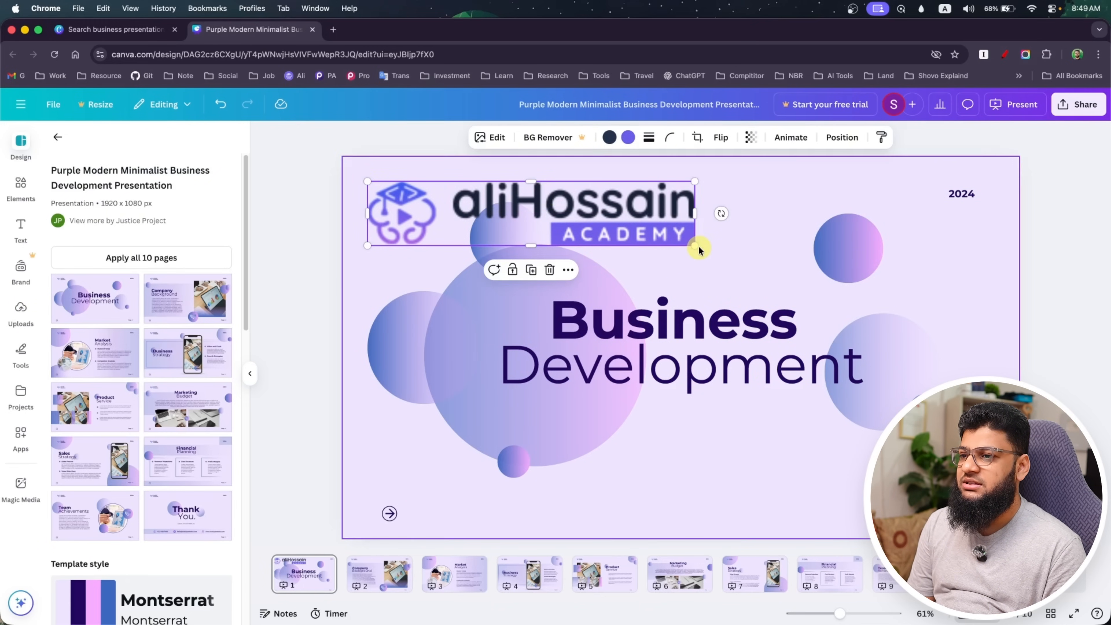
drag(694, 246, 440, 191)
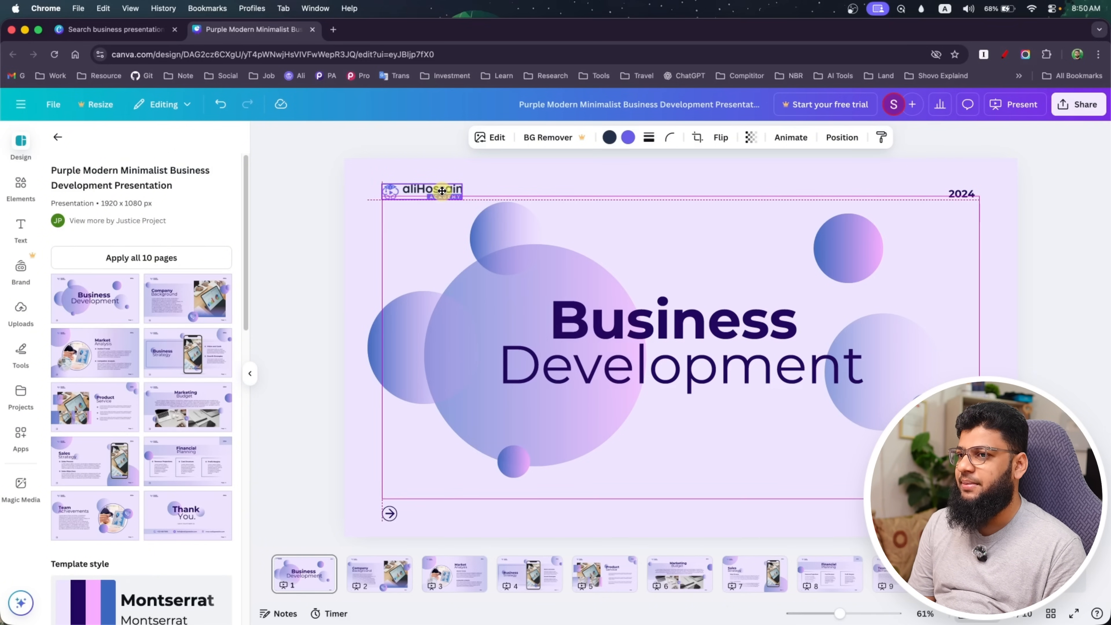
drag(441, 192, 440, 191)
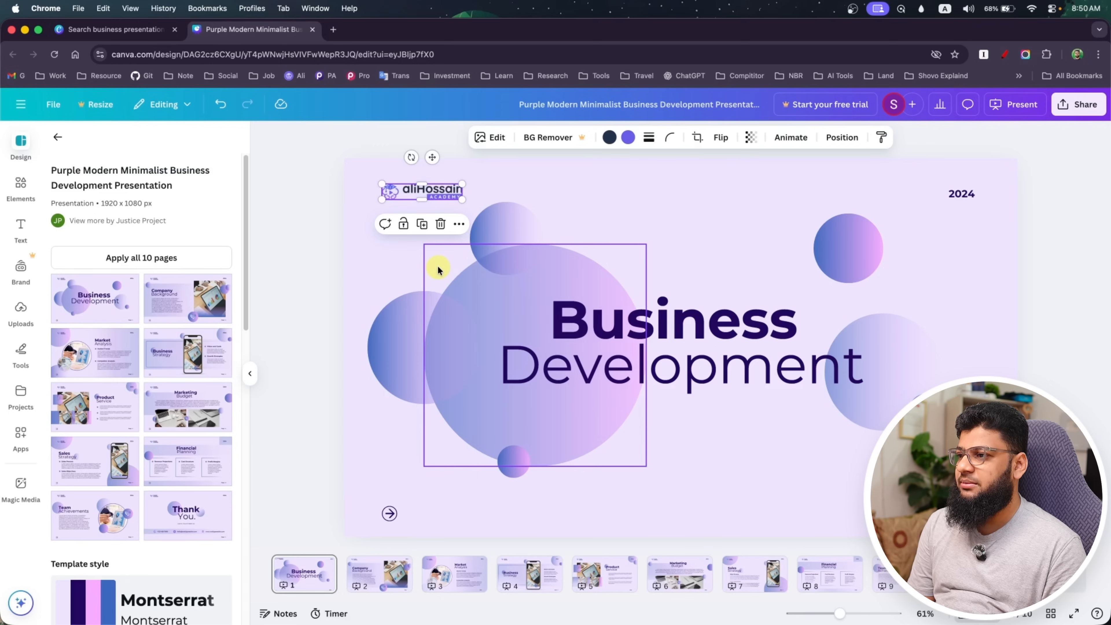
click(413, 268)
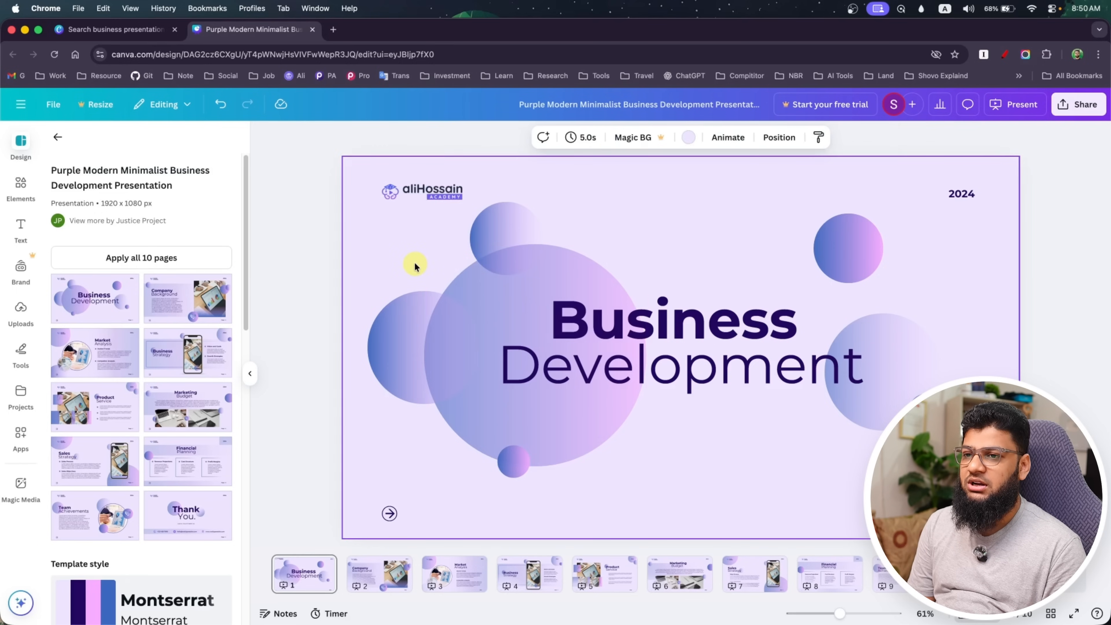
Change the year on the Business Development page to 2025
click(966, 193)
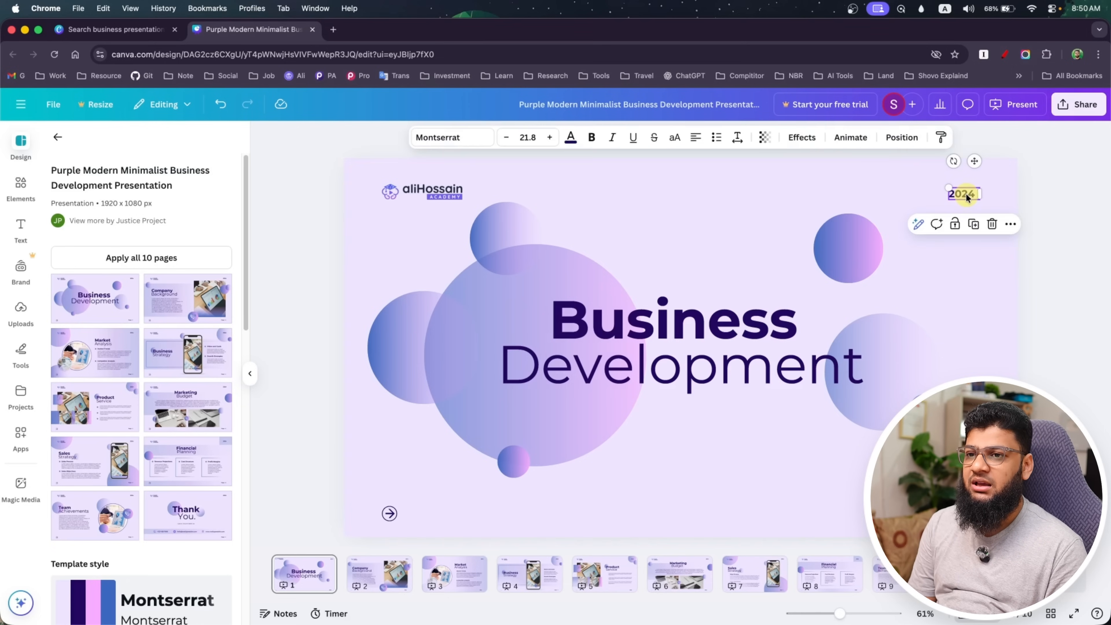
click(968, 193)
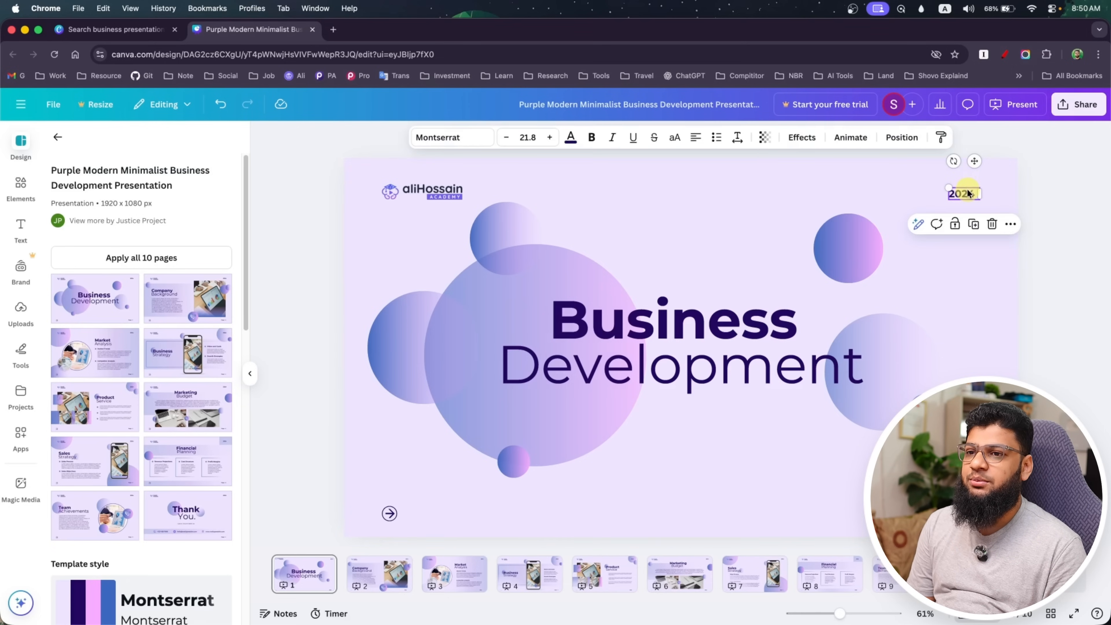
double_click(971, 194)
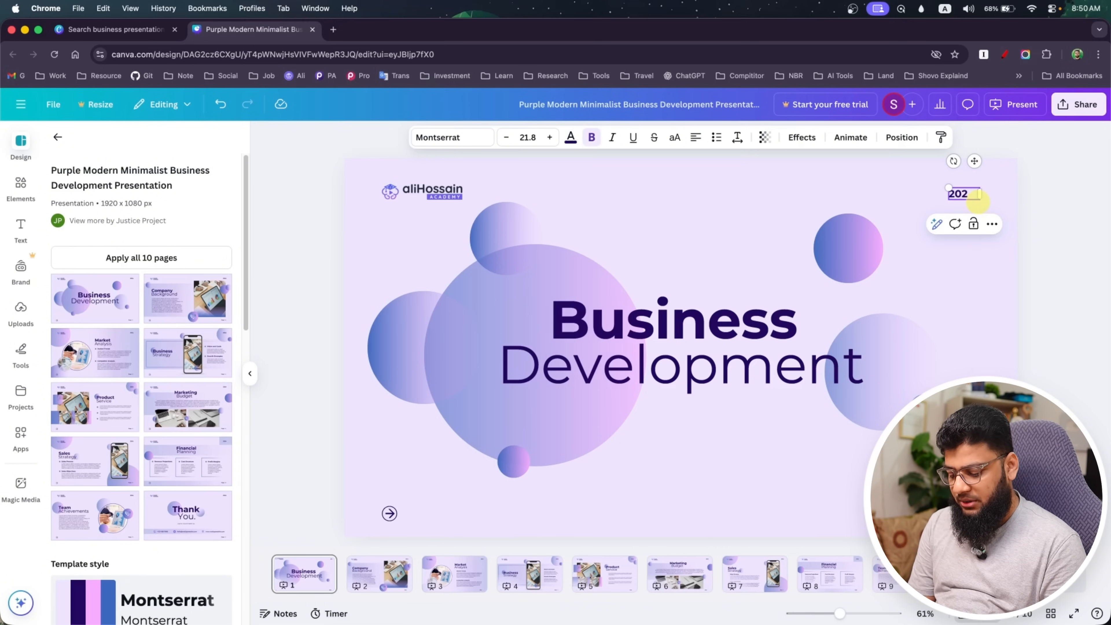
click(972, 322)
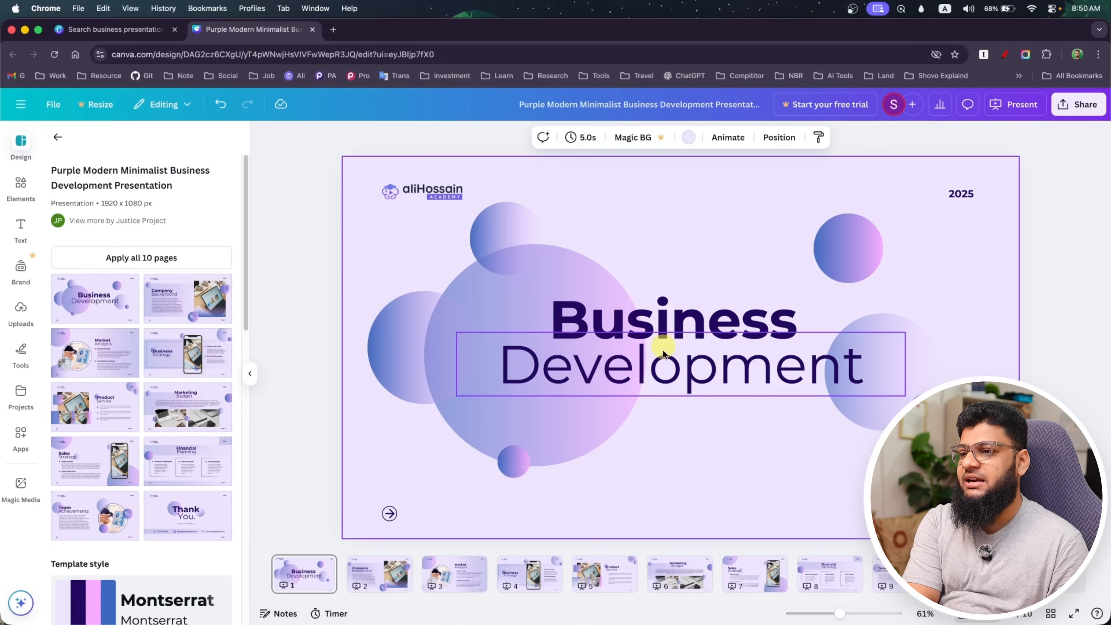
Open the Development heading on the first page for text editing
click(665, 371)
double_click(668, 368)
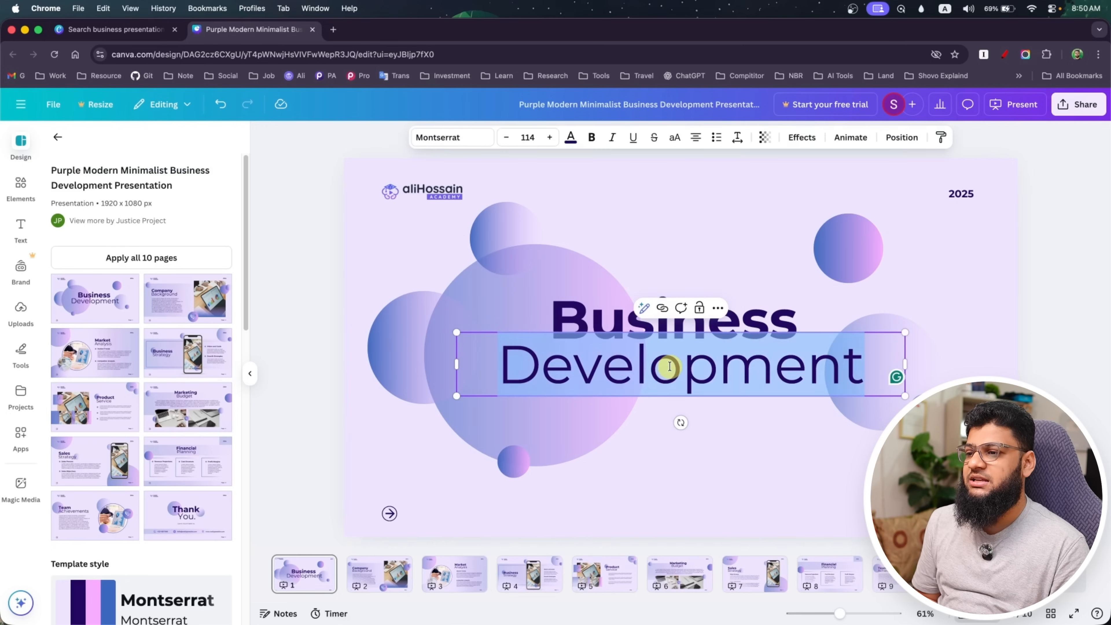
click(669, 482)
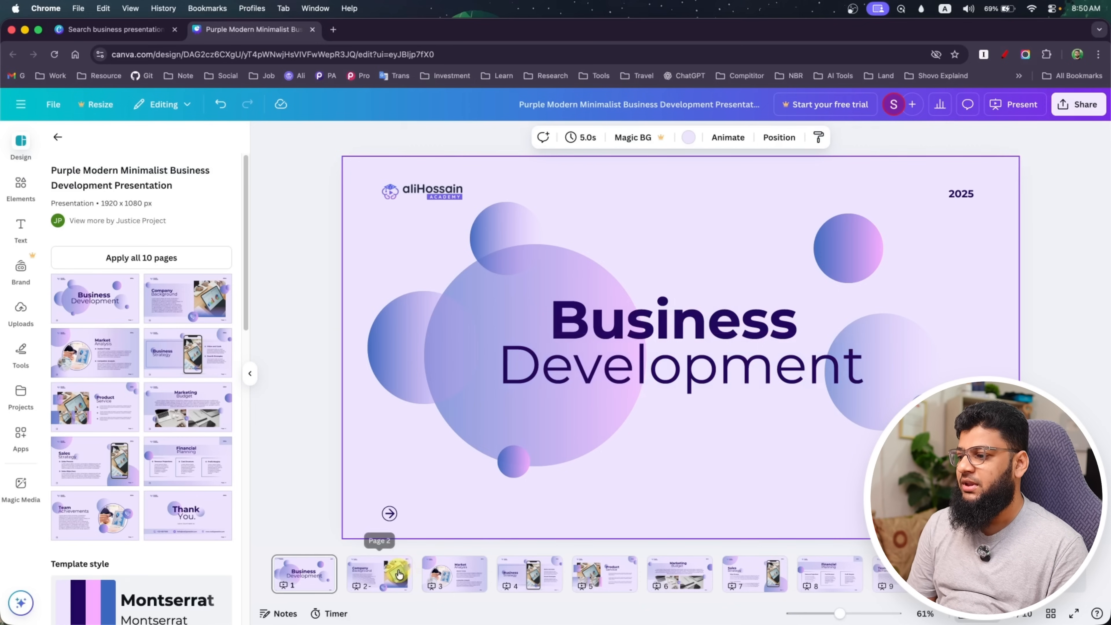
Delete the heart-shaped logo and the Studio Shodwe name above the heading on the Company Background page
click(388, 571)
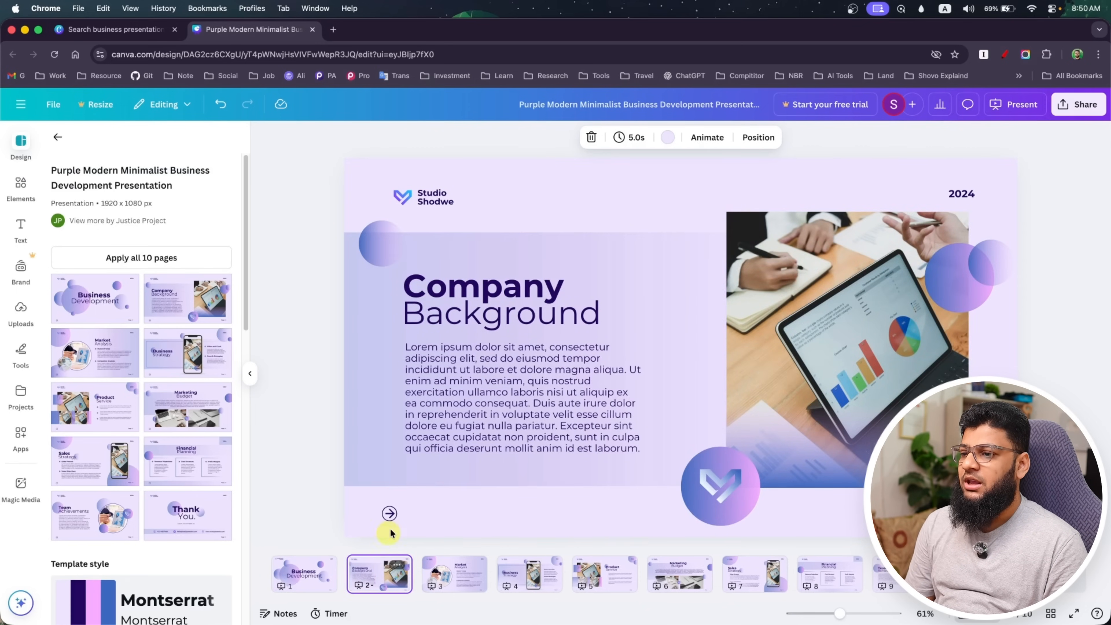
click(406, 197)
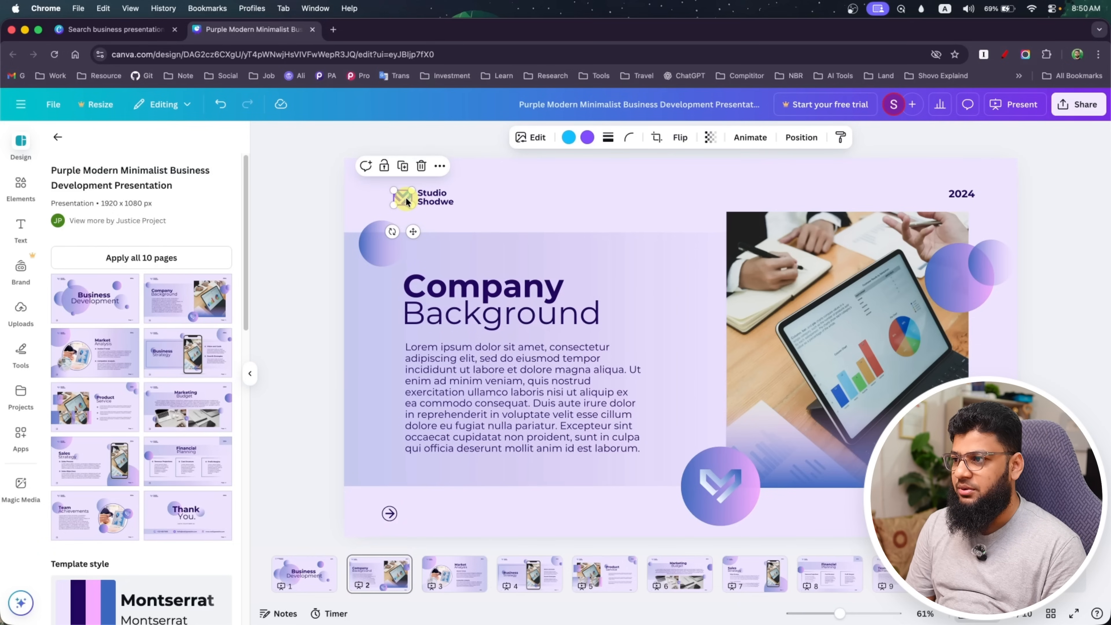
click(422, 199)
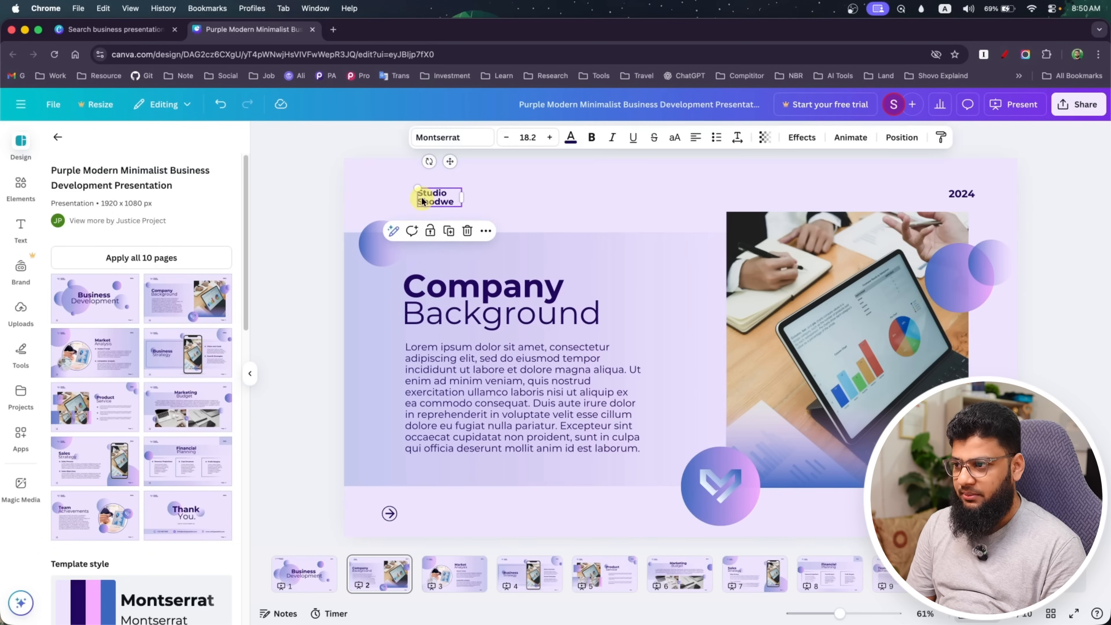
Copy the academy logo from the first page and paste it onto the Company Background page
click(315, 574)
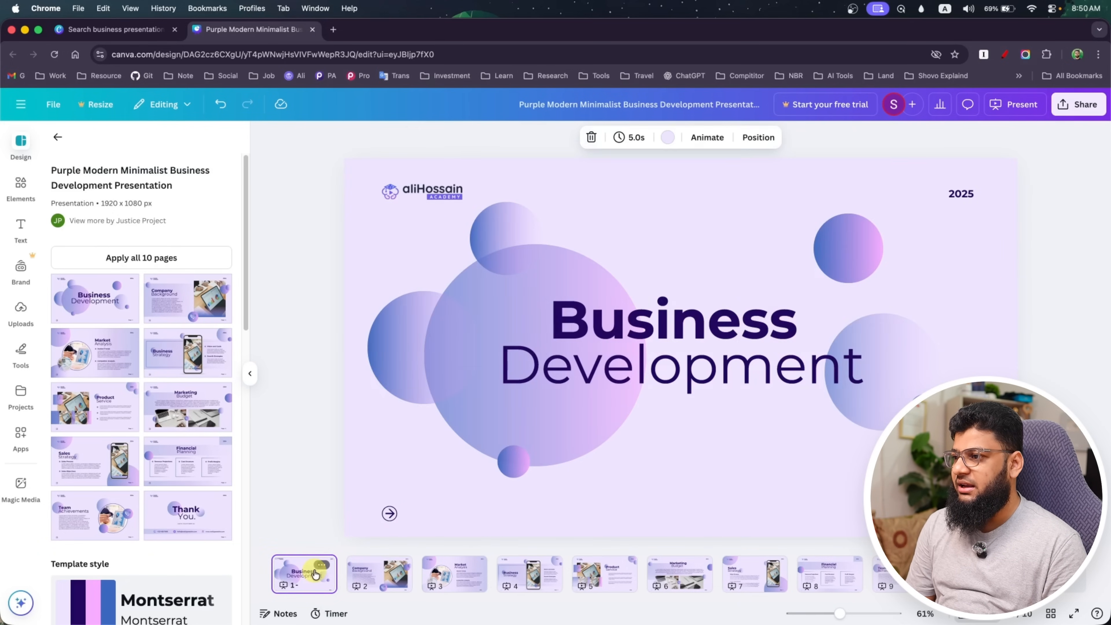
click(435, 196)
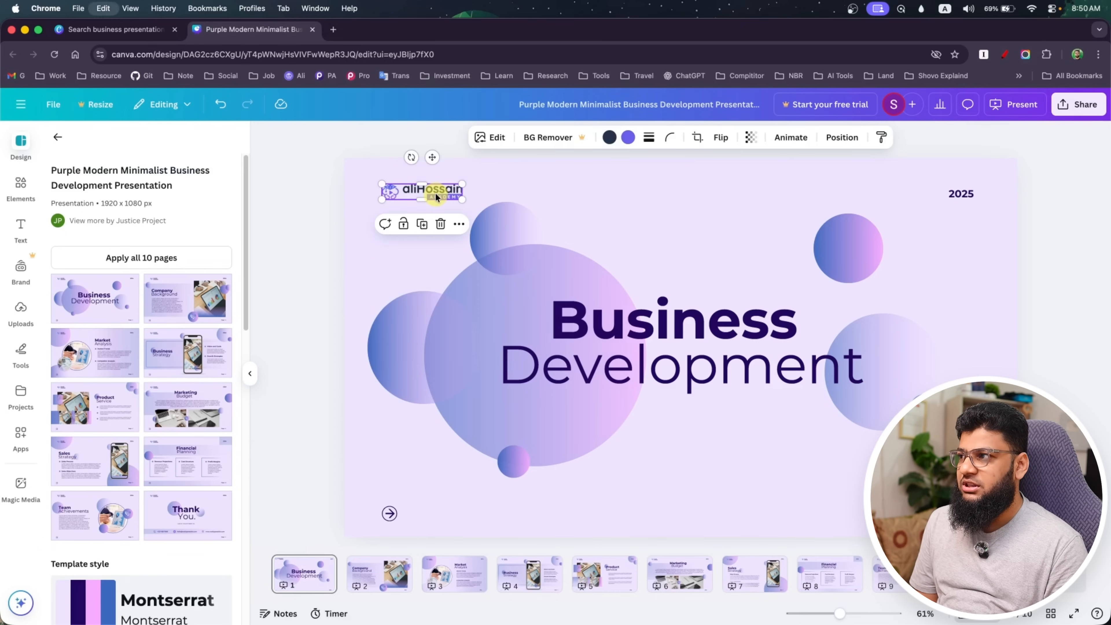
click(379, 580)
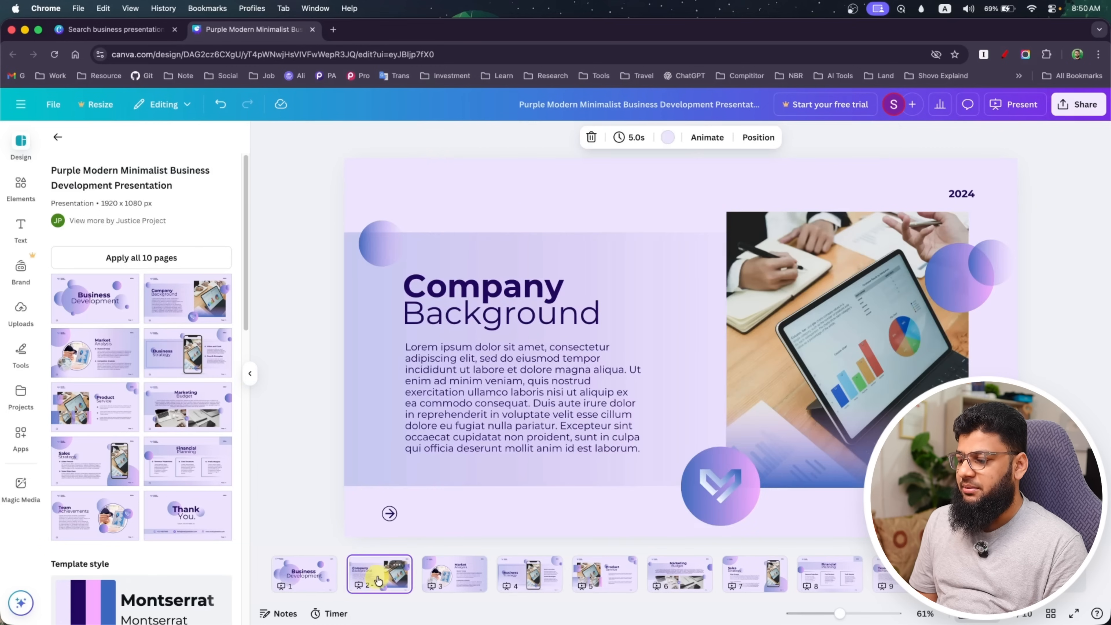
key(super+v)
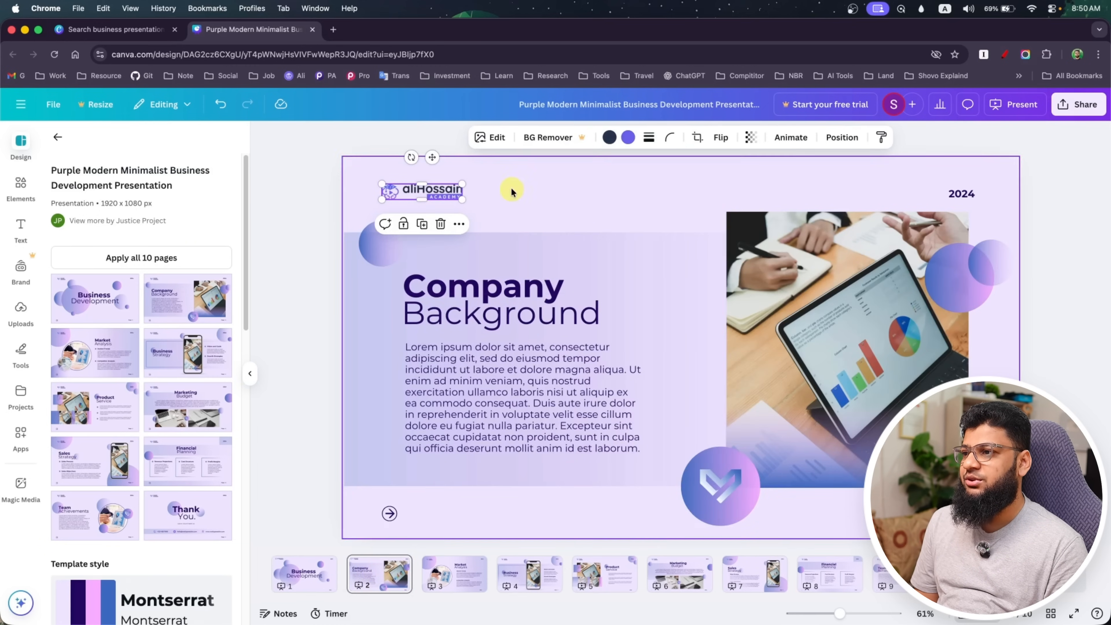
click(533, 207)
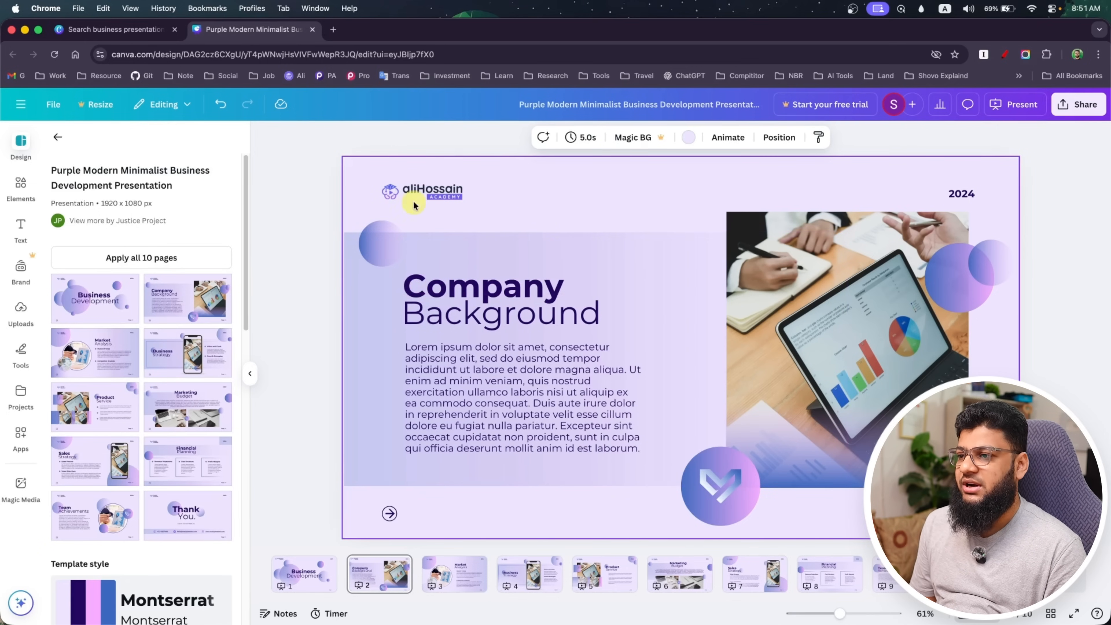
Change the year on the Company Background page to 2025 and select the tablet photo
click(961, 193)
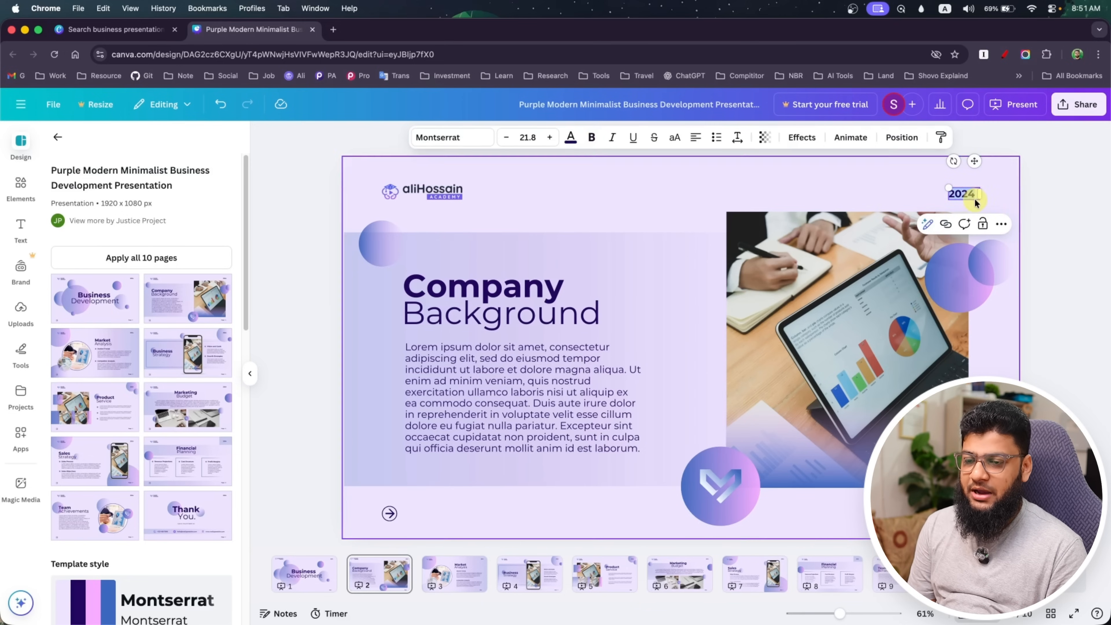
key(super+b)
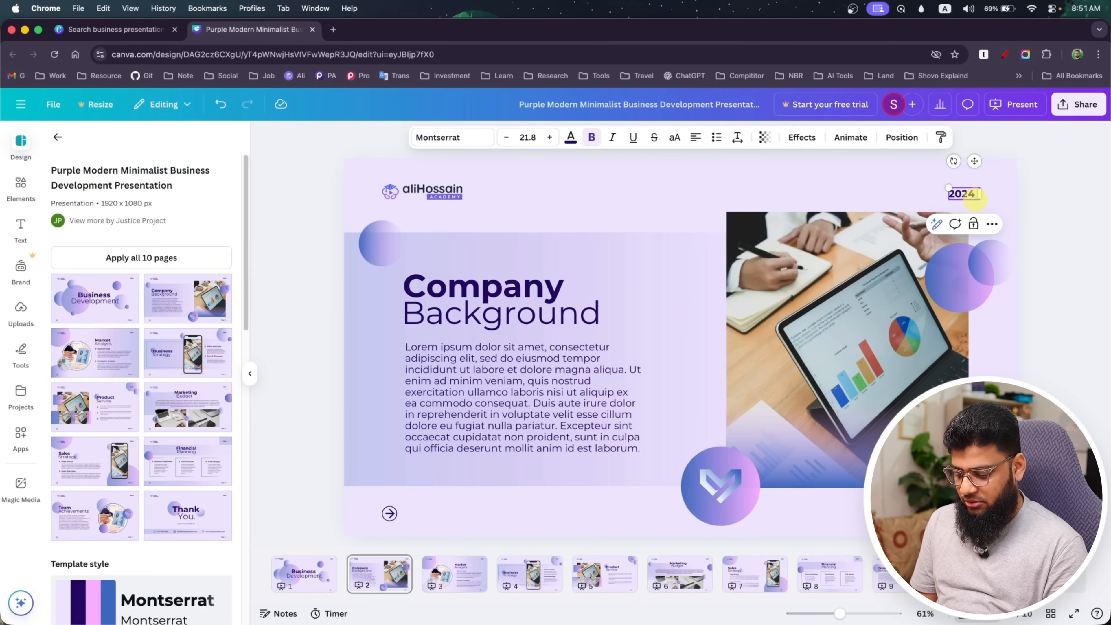
click(663, 317)
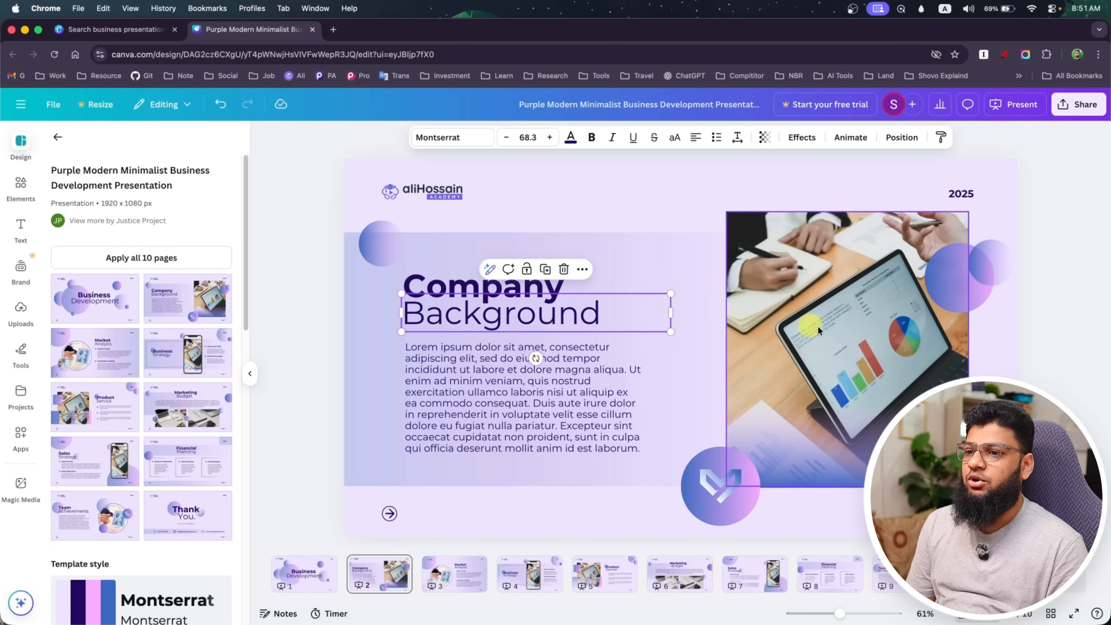
click(862, 360)
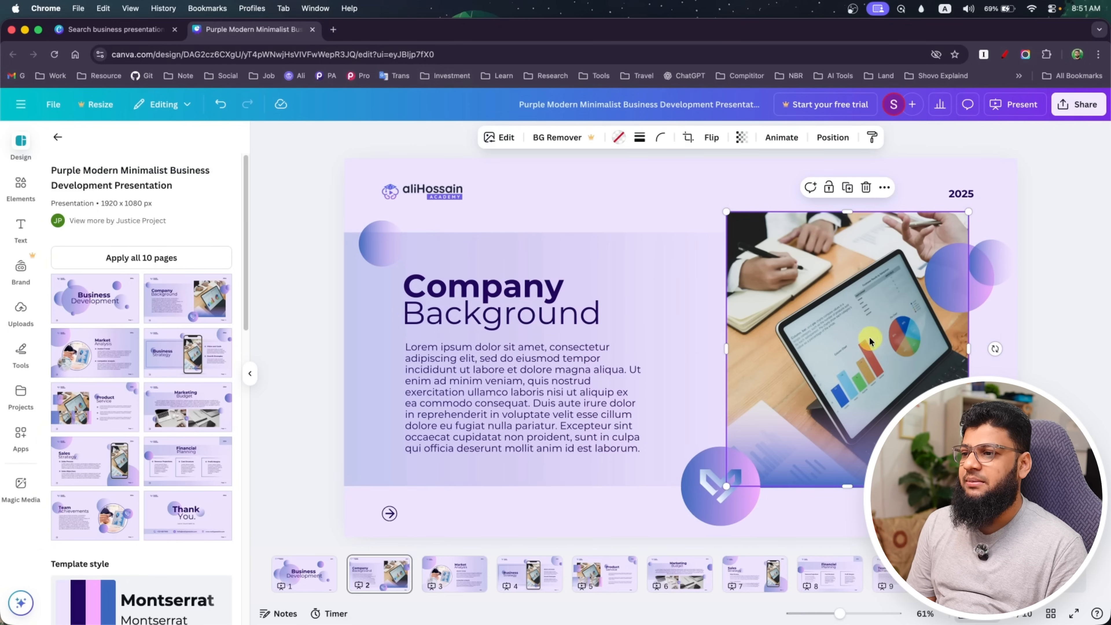
Open the Unsplash website in a new browser tab
click(334, 29)
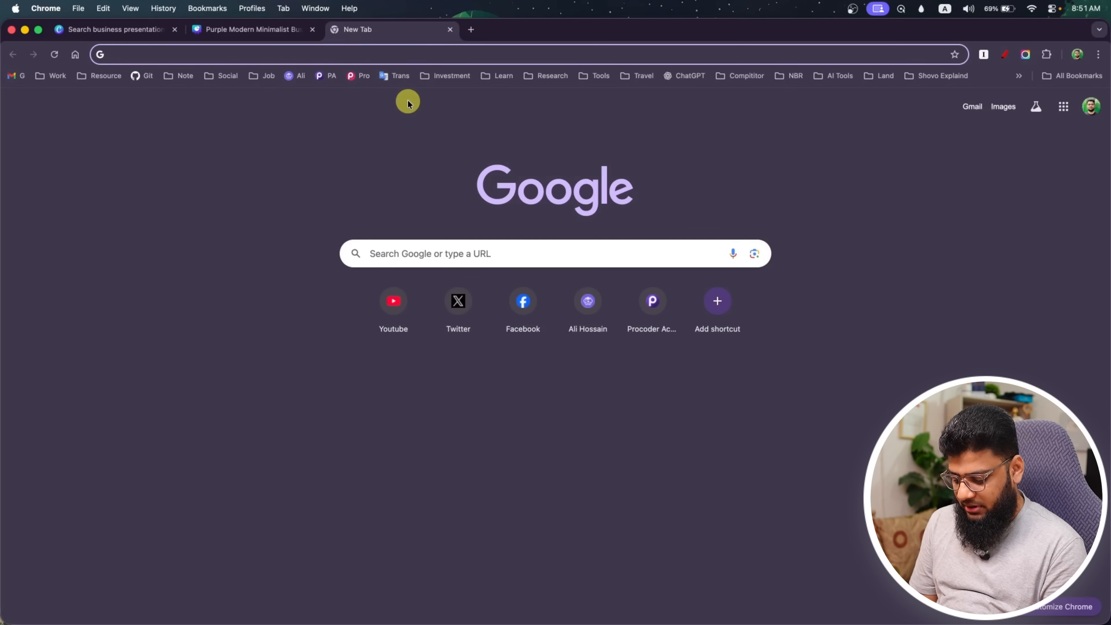
text(unsplash.com)
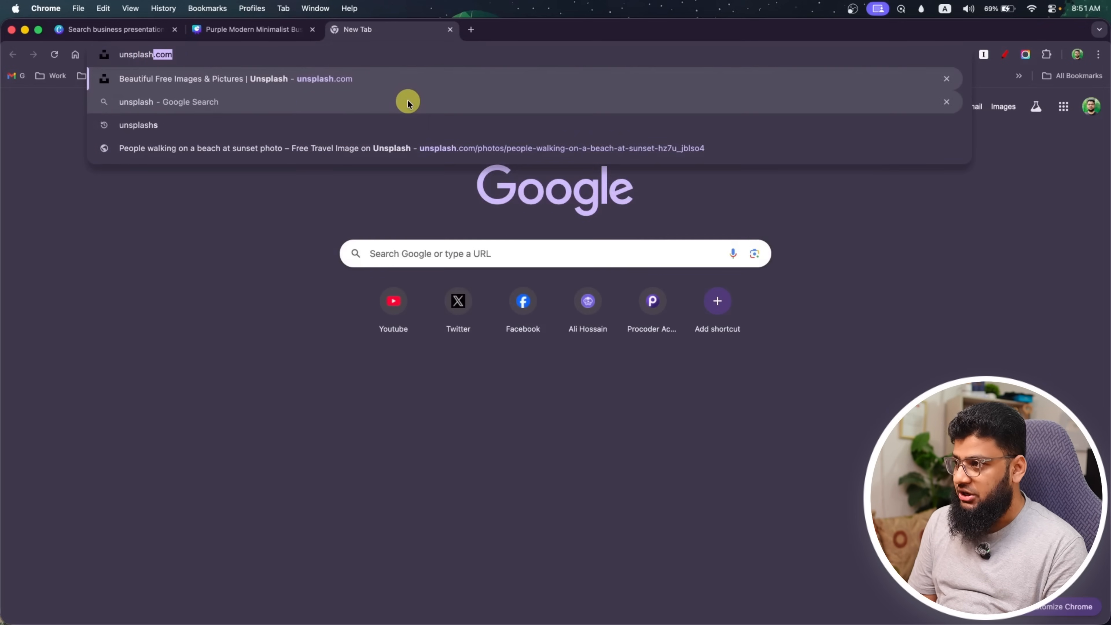
key(Return)
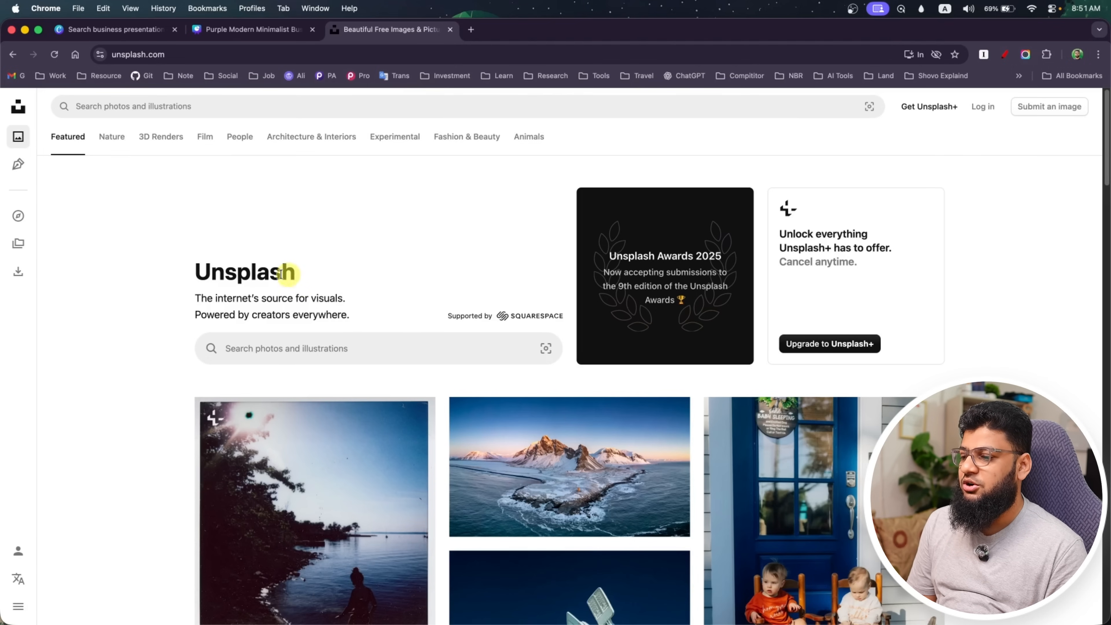
scroll(94, 365, down, 5)
scroll(94, 365, up, 5)
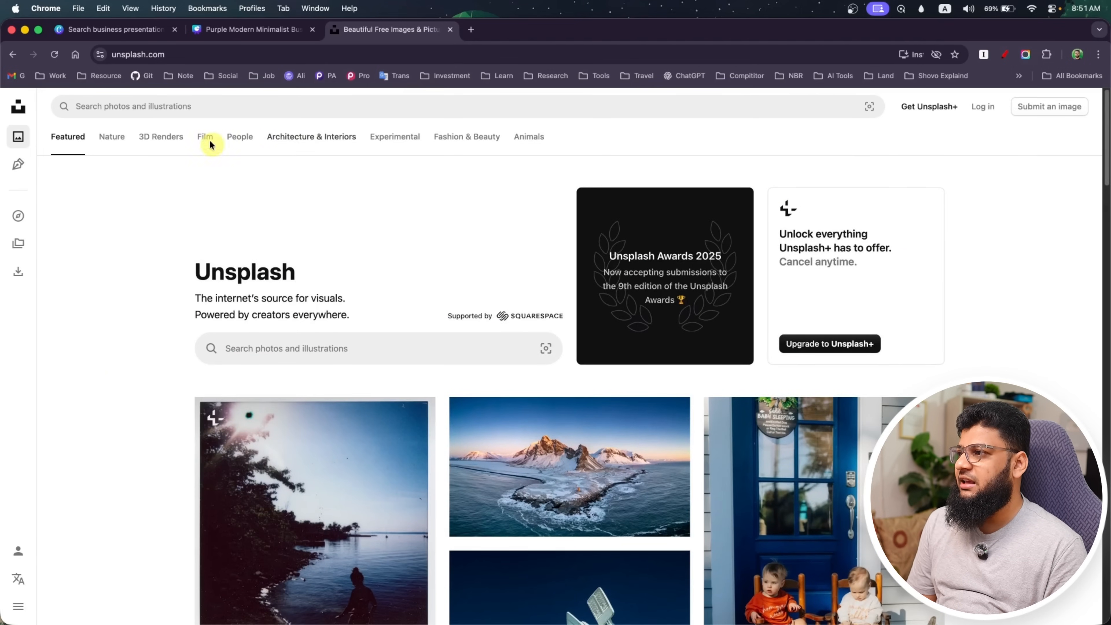
Search Unsplash for business meeting photos and browse the results
click(207, 105)
text(busi)
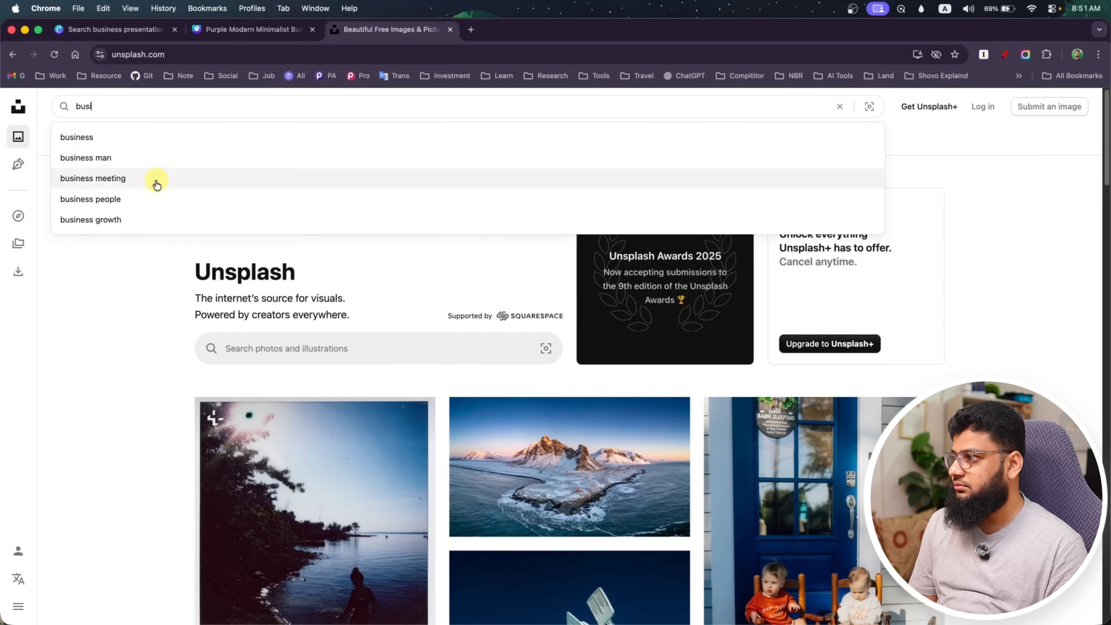
click(145, 178)
scroll(144, 325, down, 15)
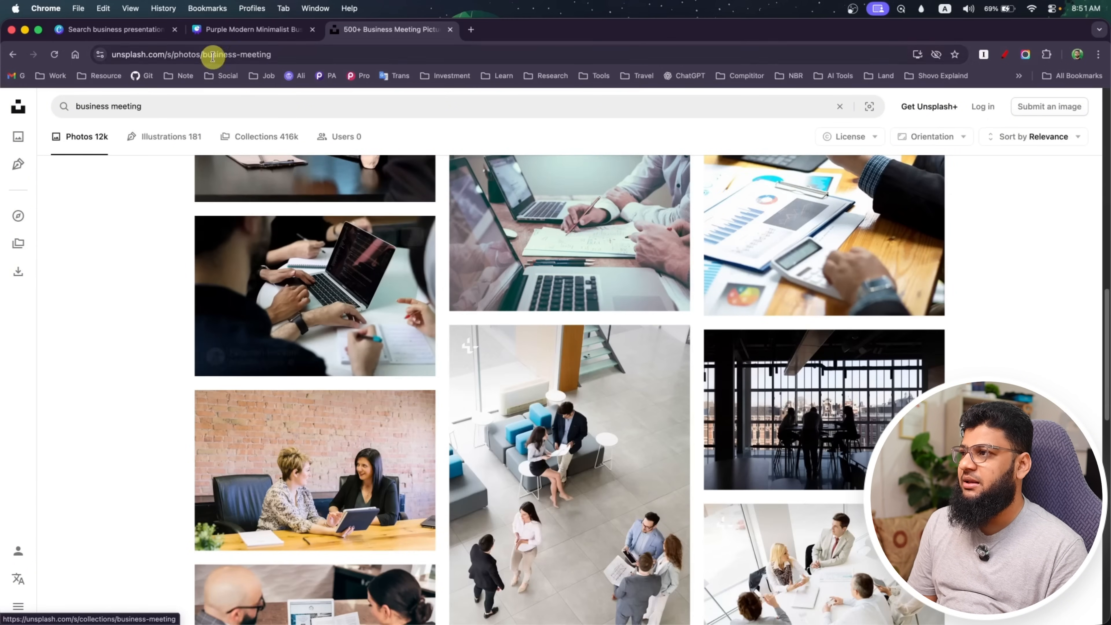
Download the free photo of a group of people sitting around a laptop from the business meeting results
click(248, 30)
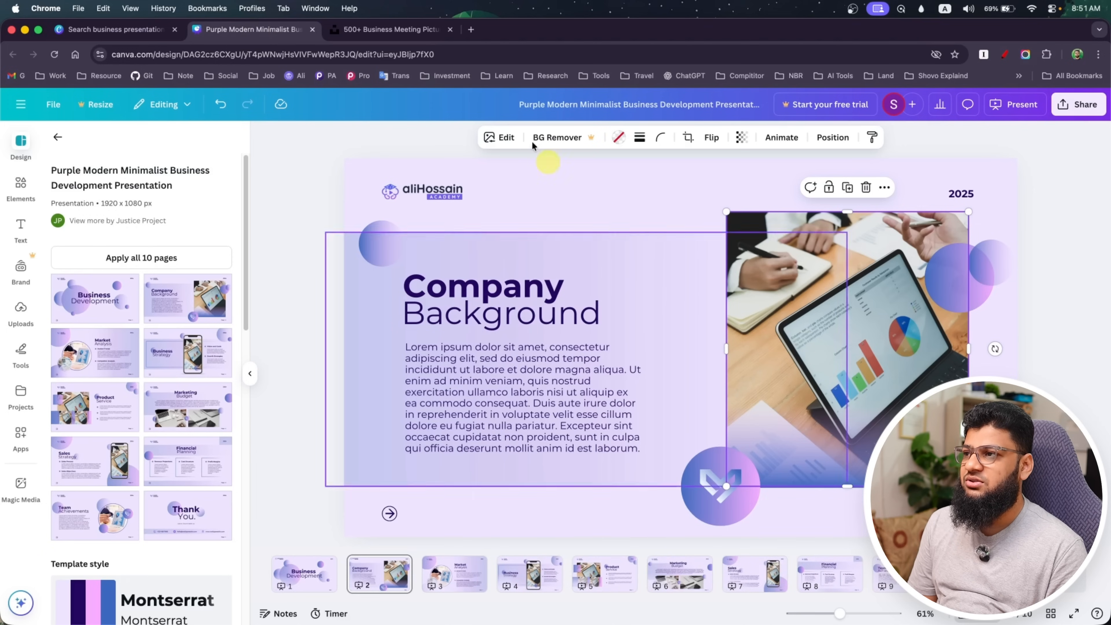
click(390, 29)
scroll(410, 351, down, 10)
scroll(410, 355, up, 10)
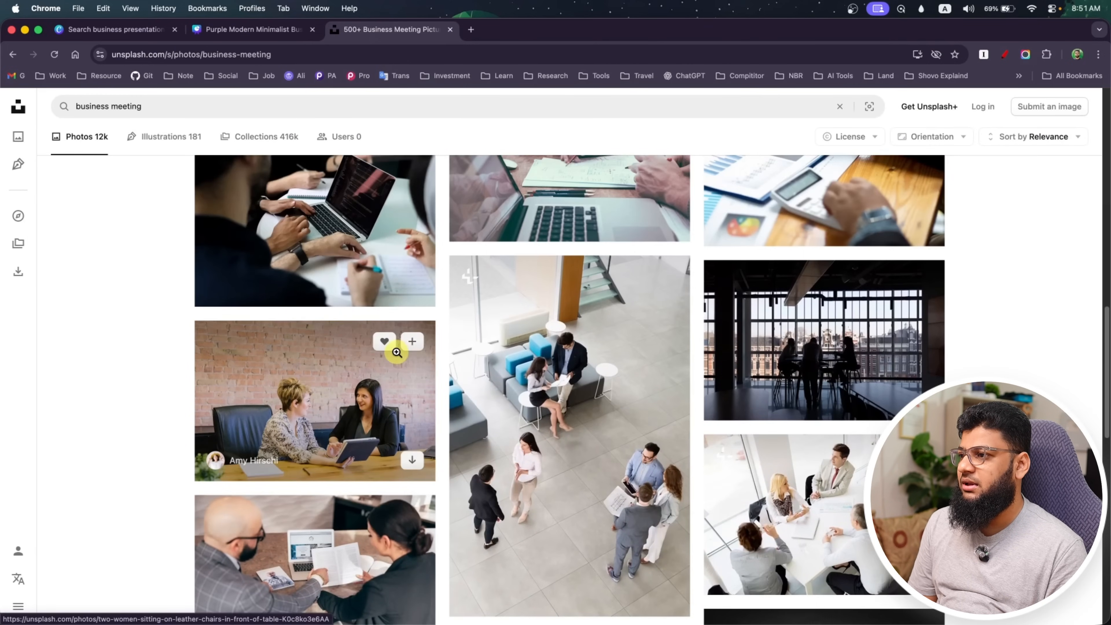
scroll(407, 357, up, 5)
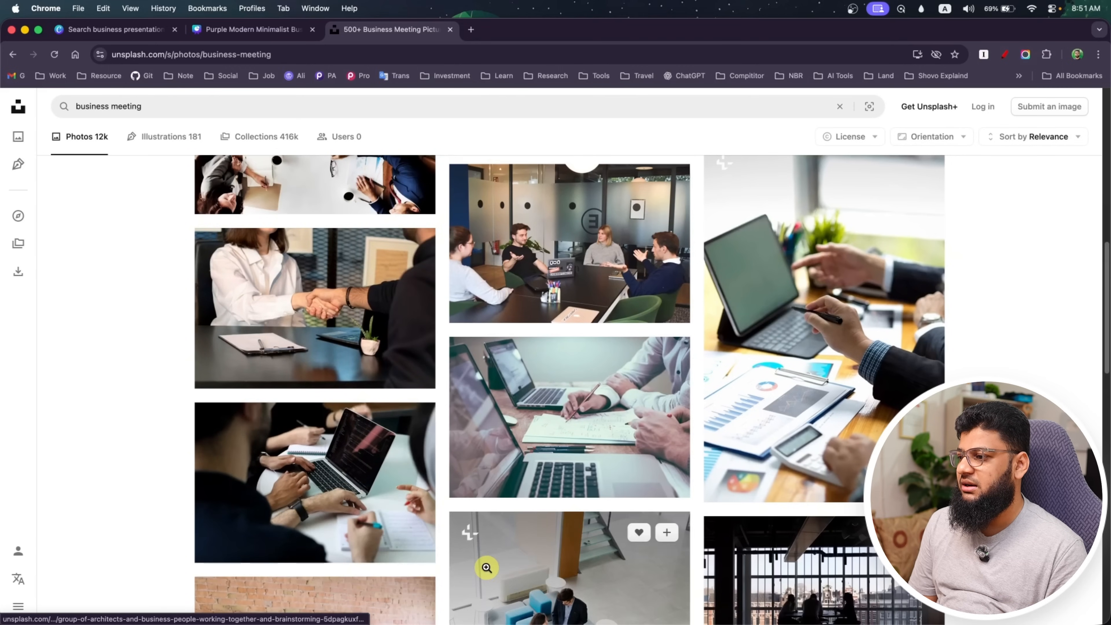
click(360, 496)
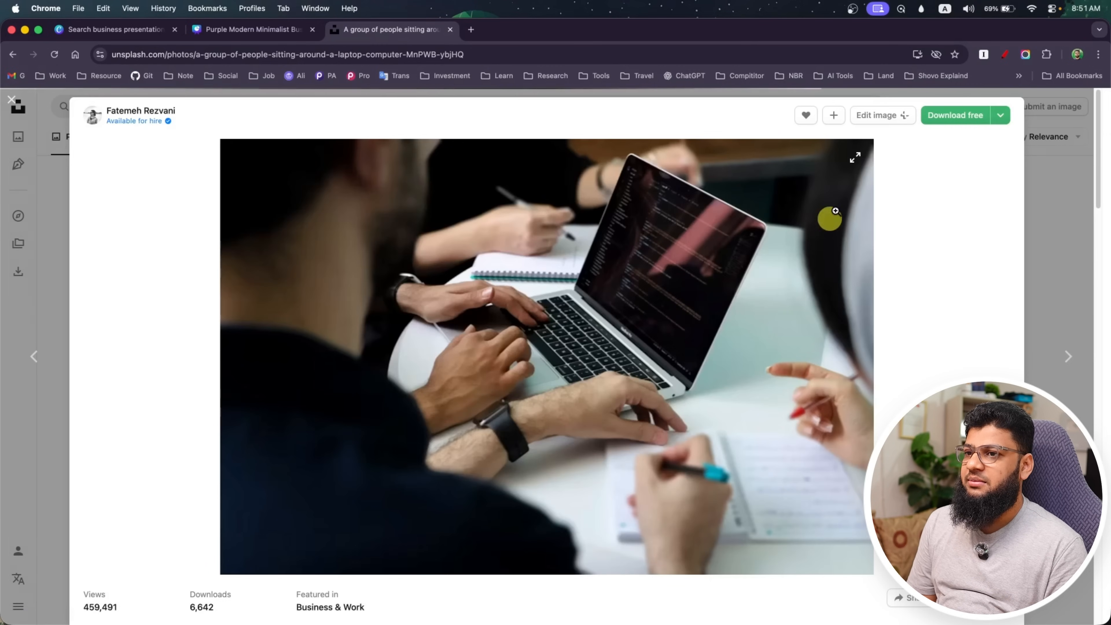
click(955, 115)
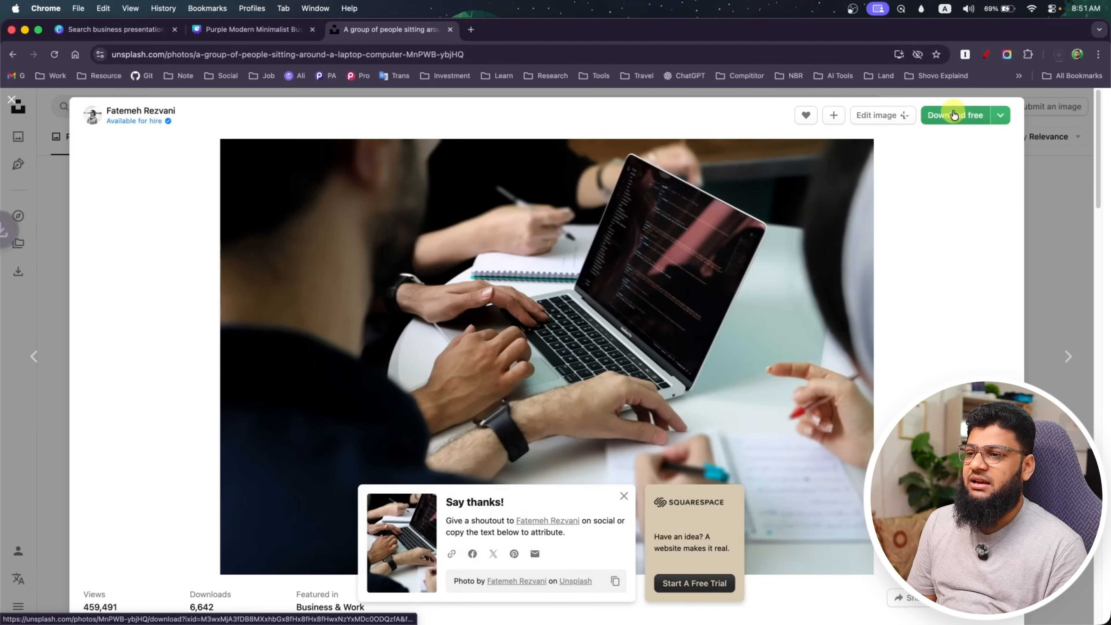
Switch back to the Canva presentation, detach the tablet photo from its frame on the Company Background page and delete it
click(278, 28)
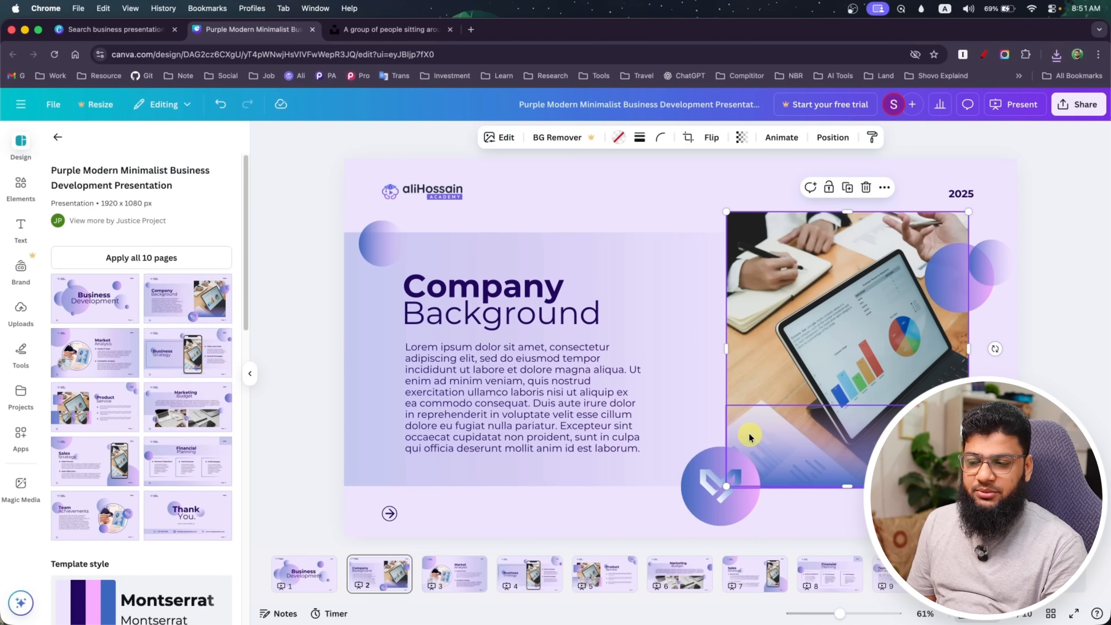
right_click(802, 269)
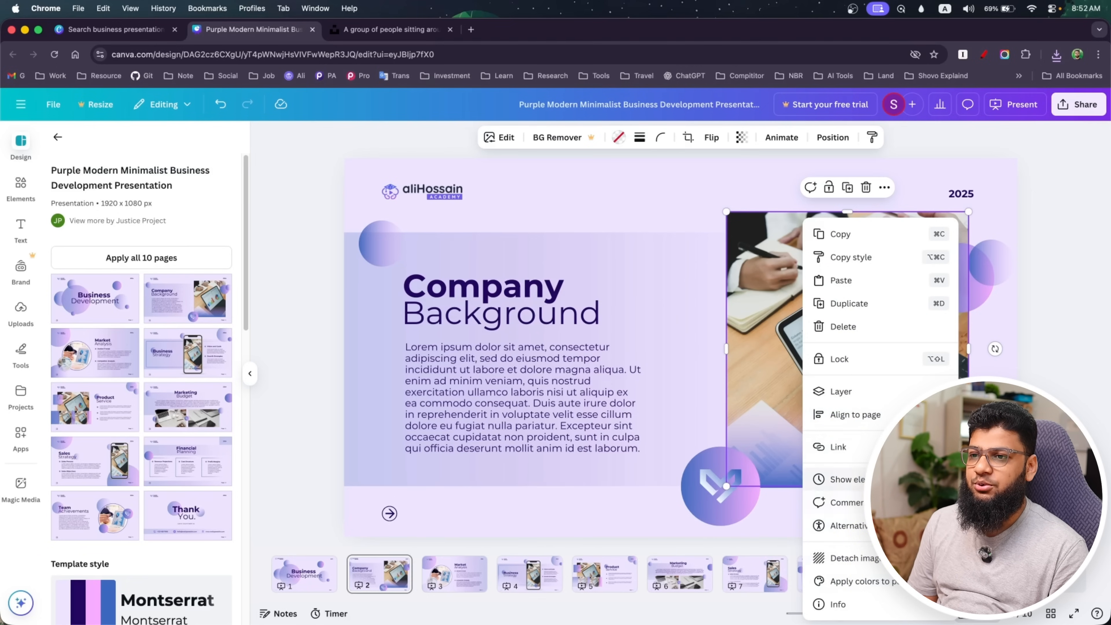
click(885, 188)
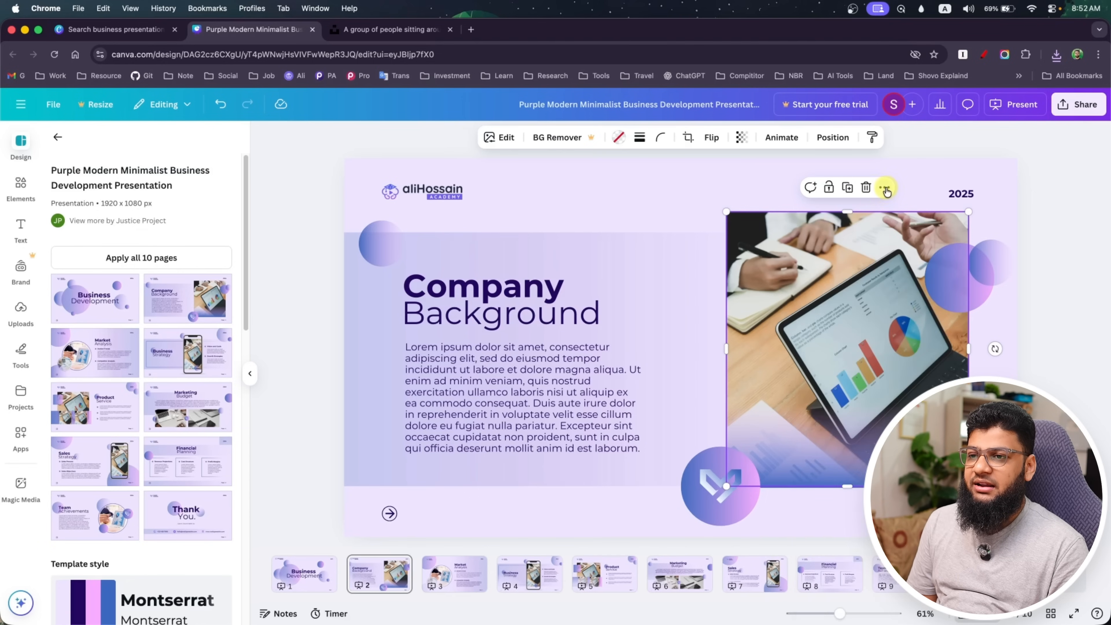
click(885, 188)
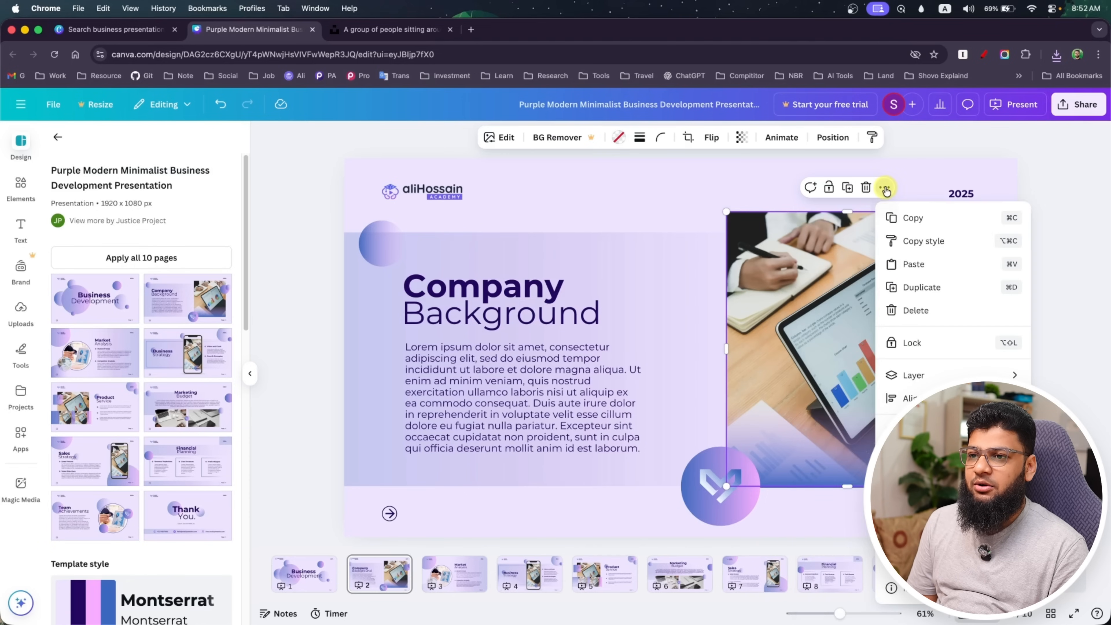
right_click(793, 296)
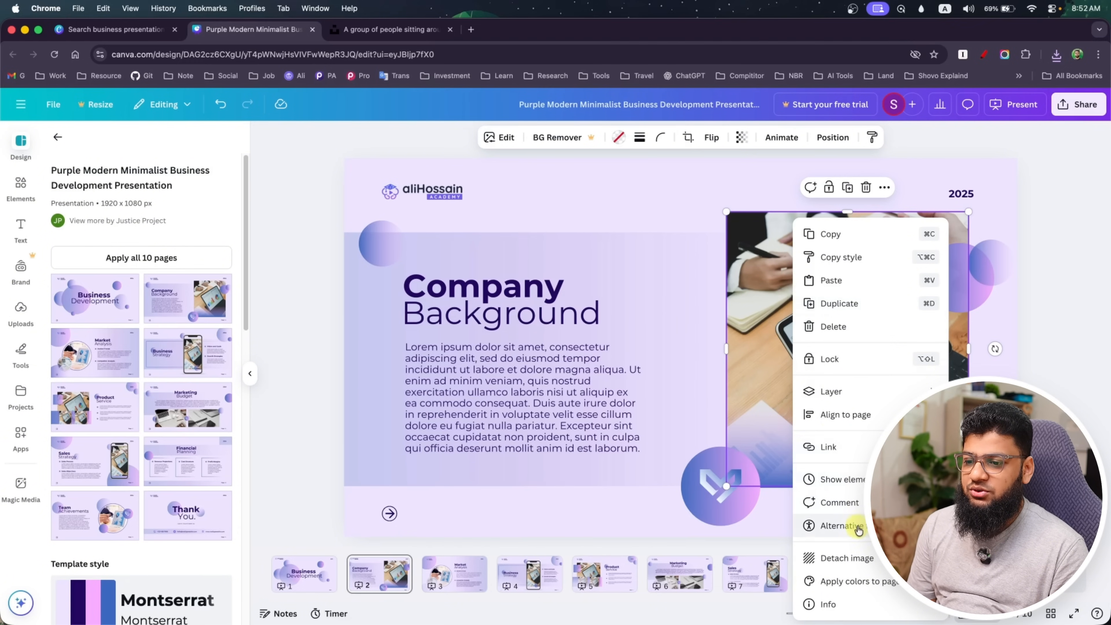
click(843, 561)
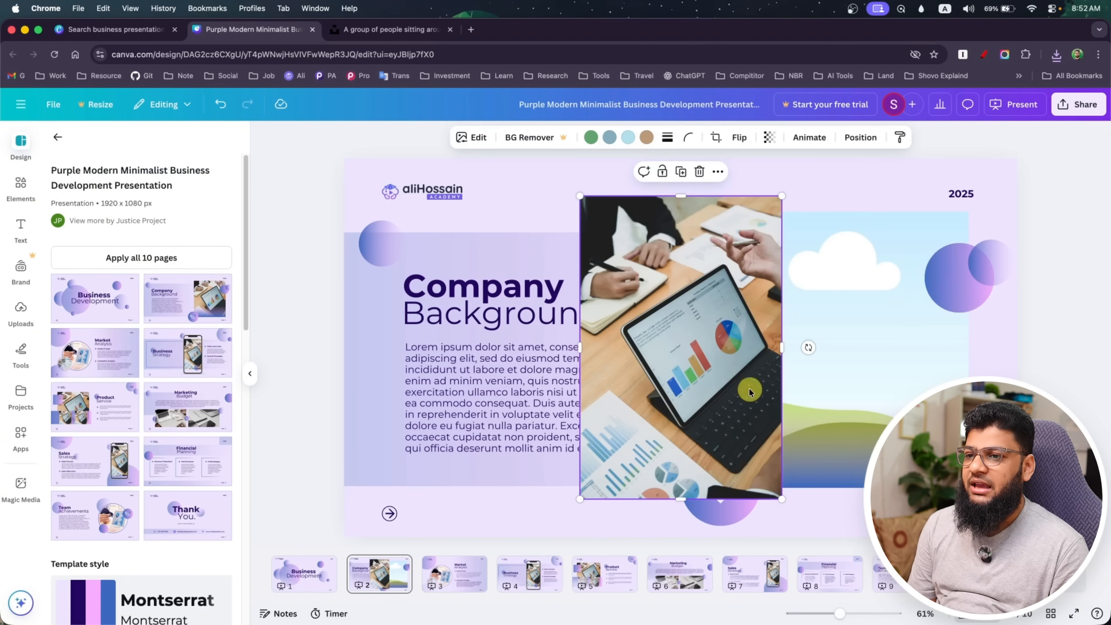
drag(701, 373, 643, 376)
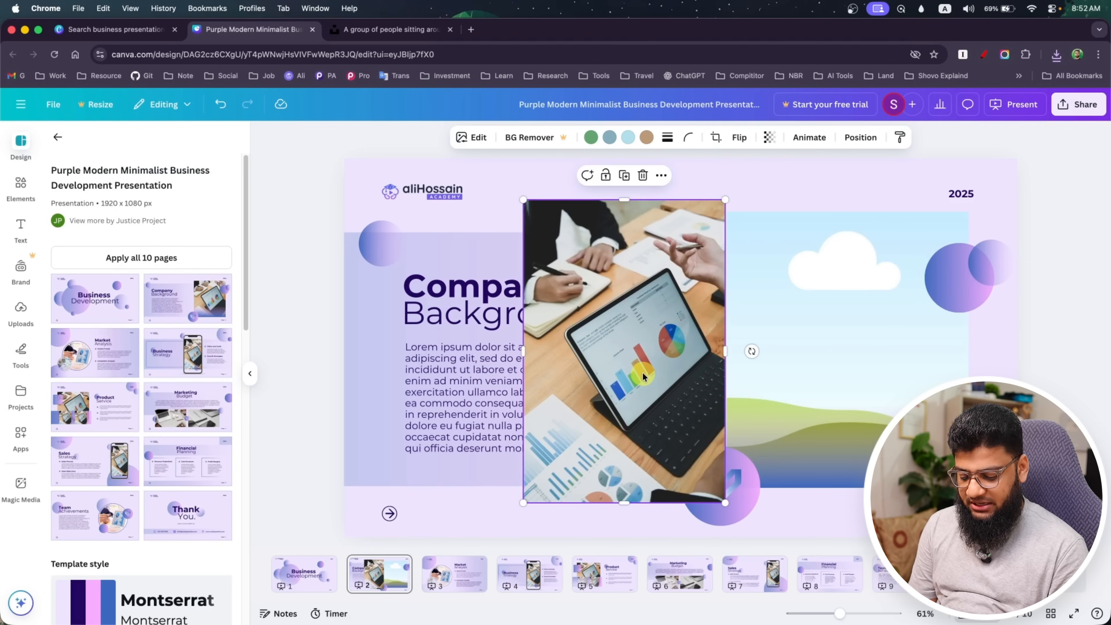
key(BackSpace)
click(885, 263)
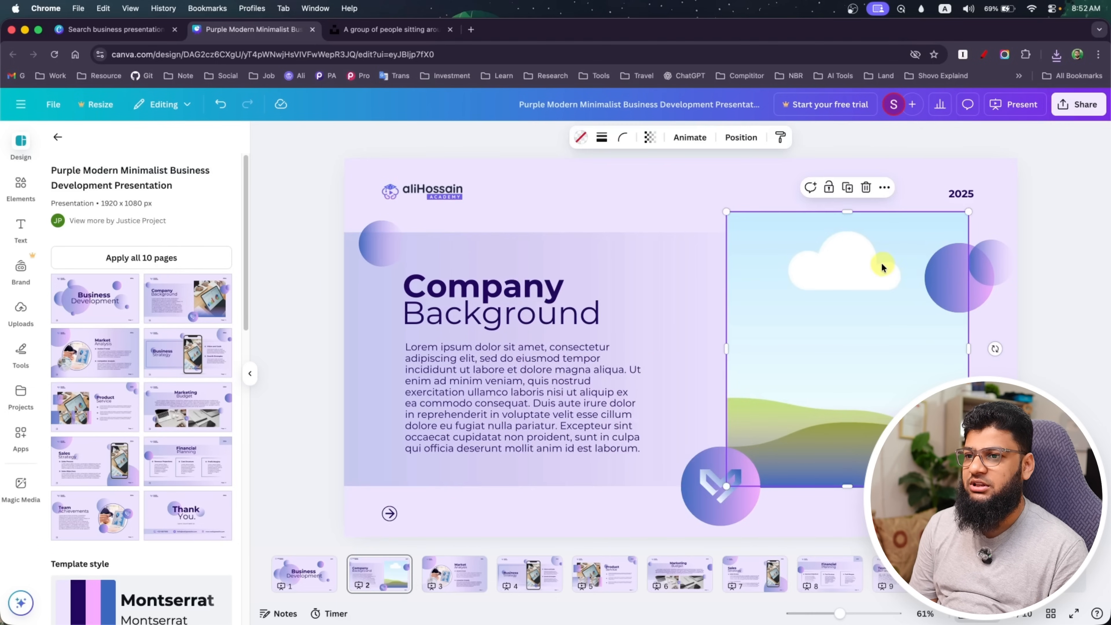
right_click(851, 262)
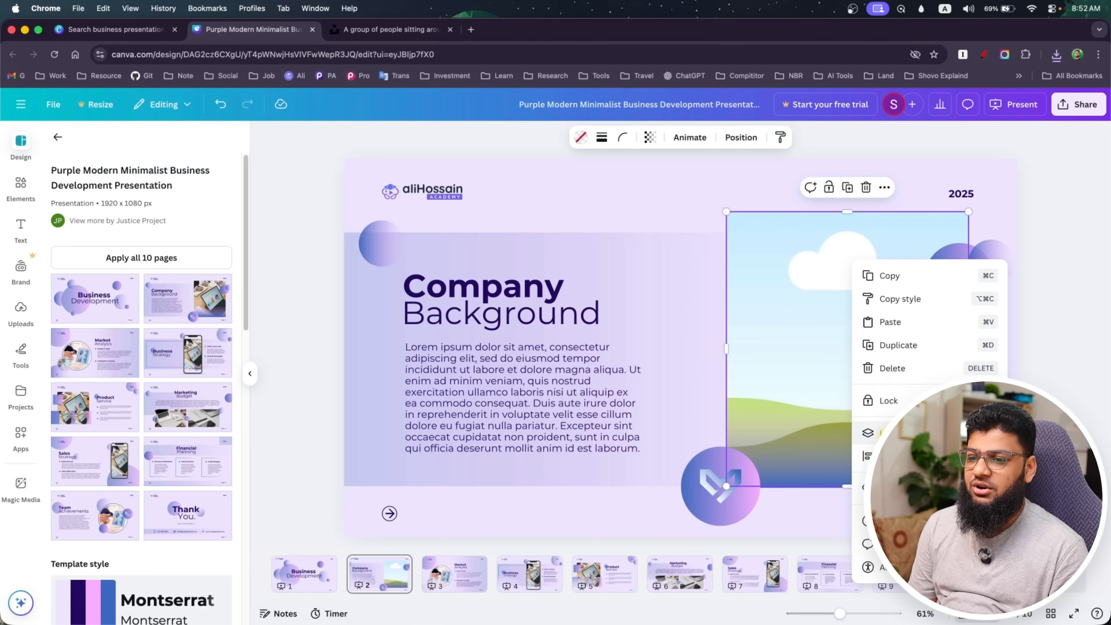
click(804, 404)
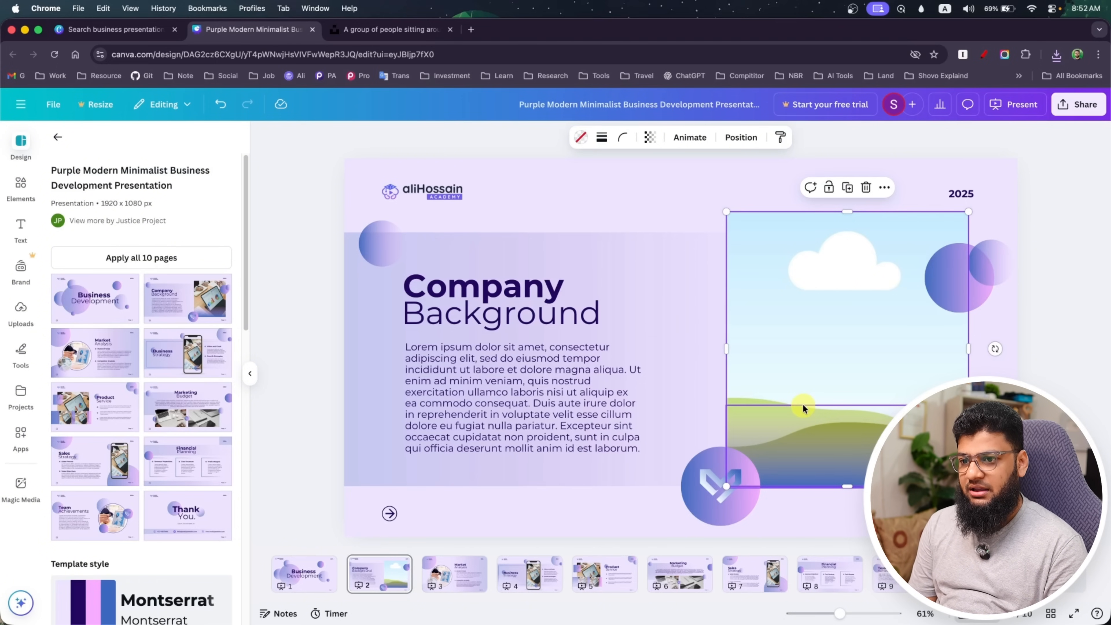
click(659, 300)
click(829, 311)
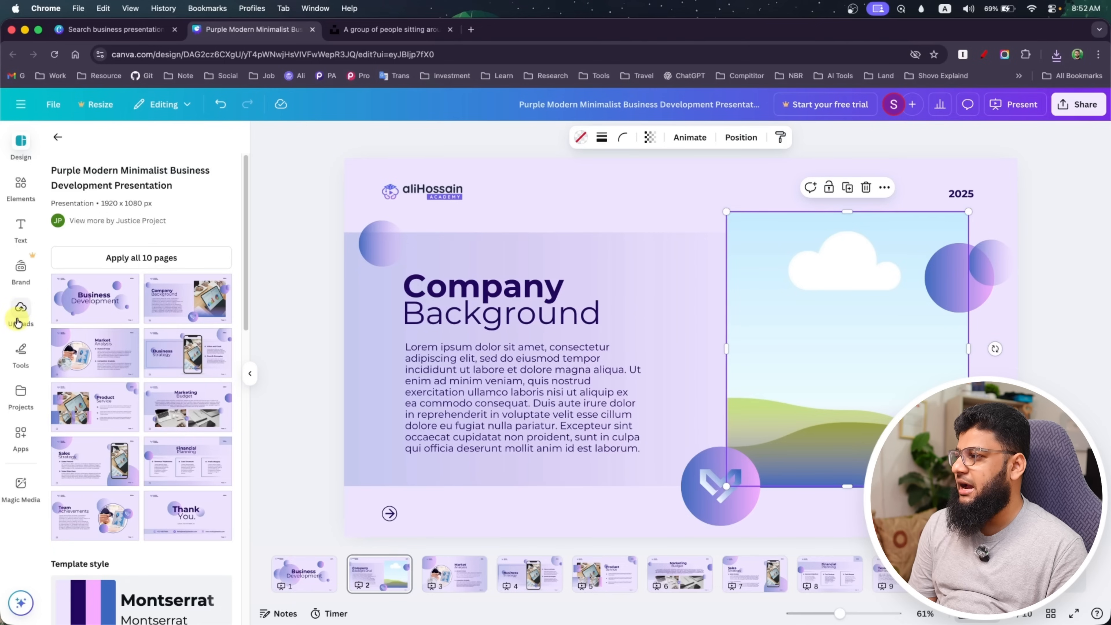
Upload the laptop meeting photo from the Downloads folder and place it on the Company Background page
click(21, 309)
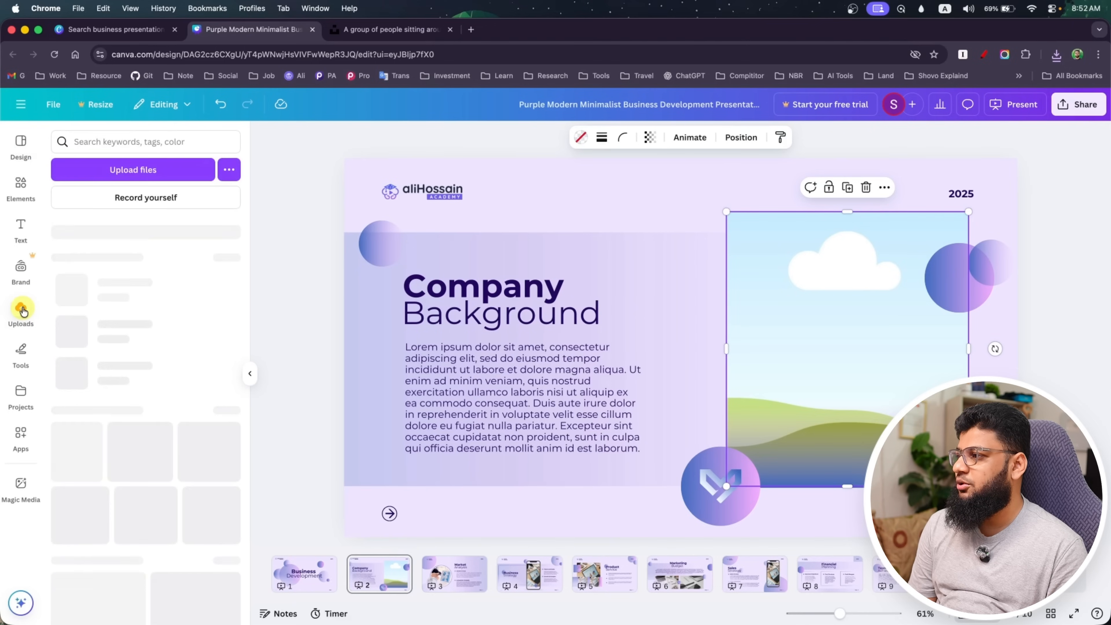
click(135, 173)
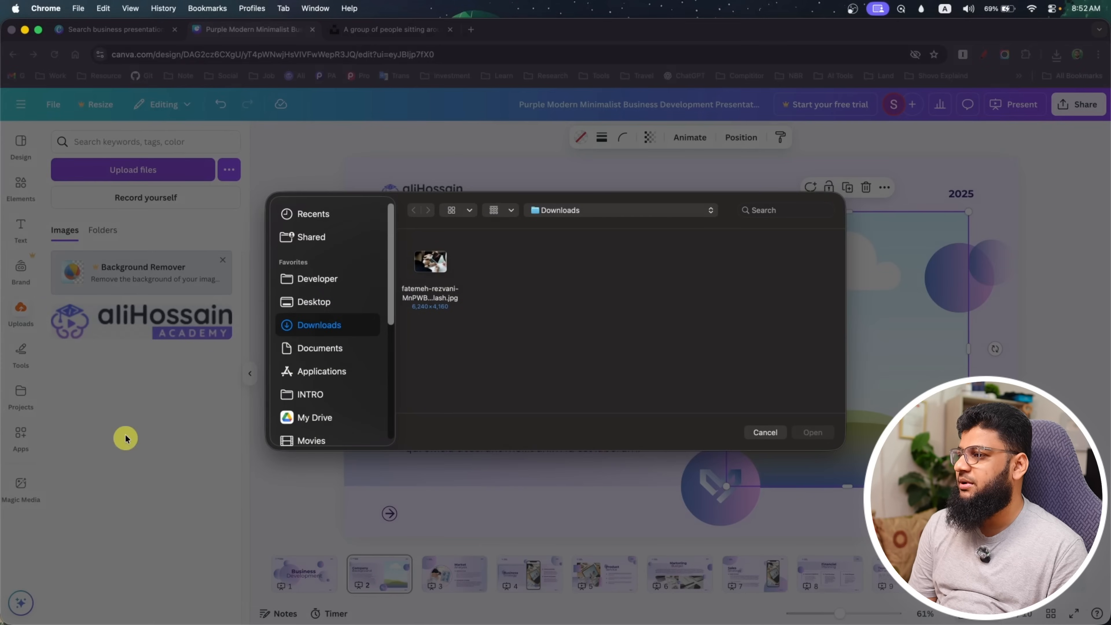
click(433, 263)
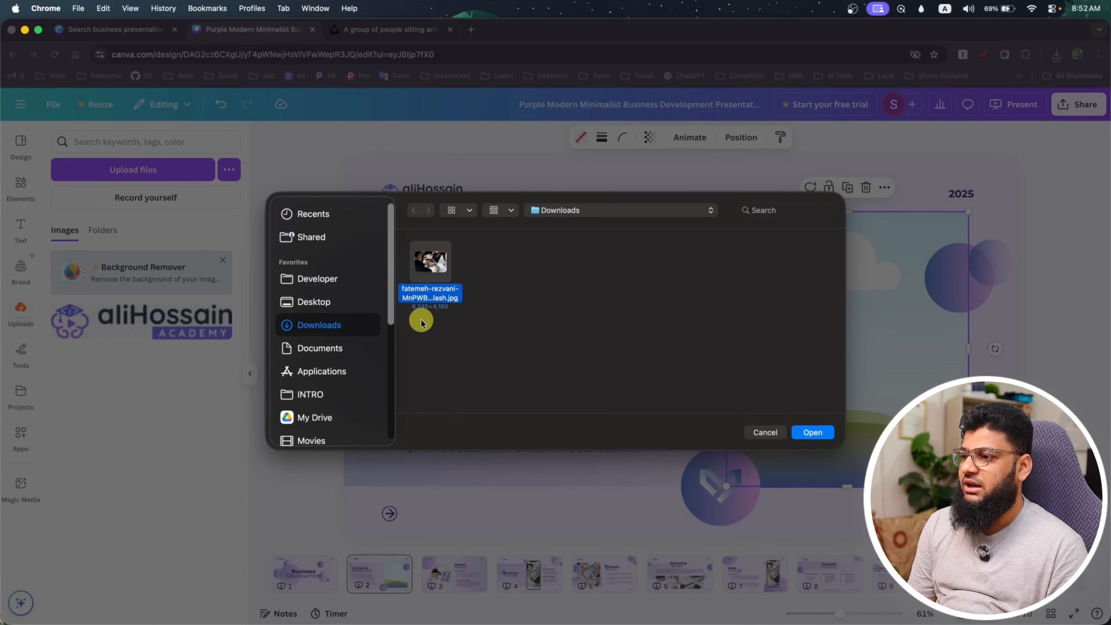
click(826, 436)
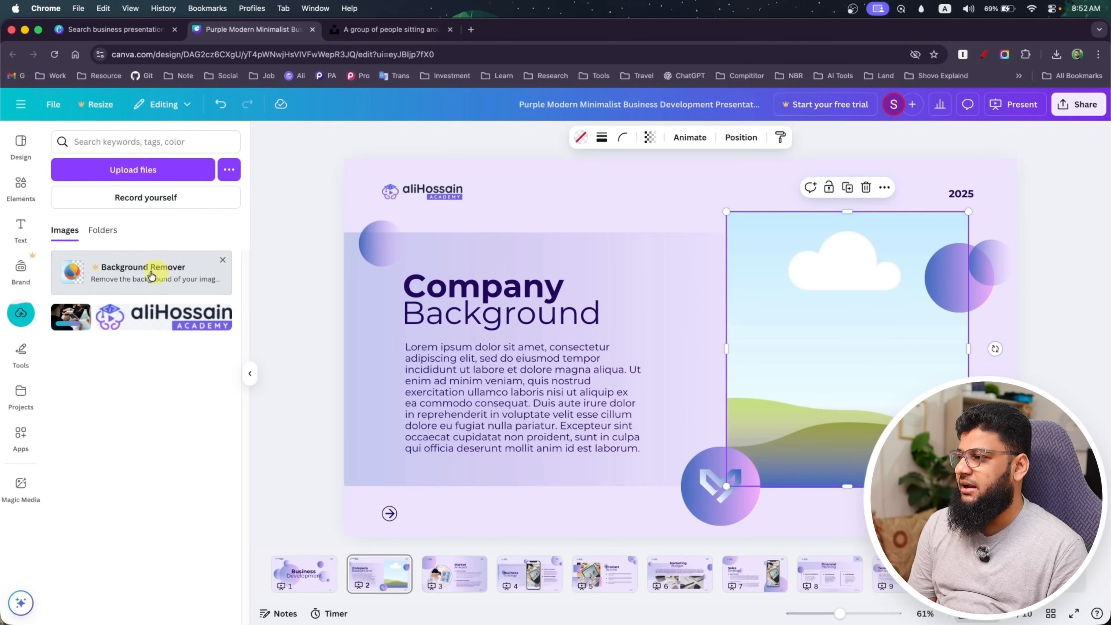
click(220, 263)
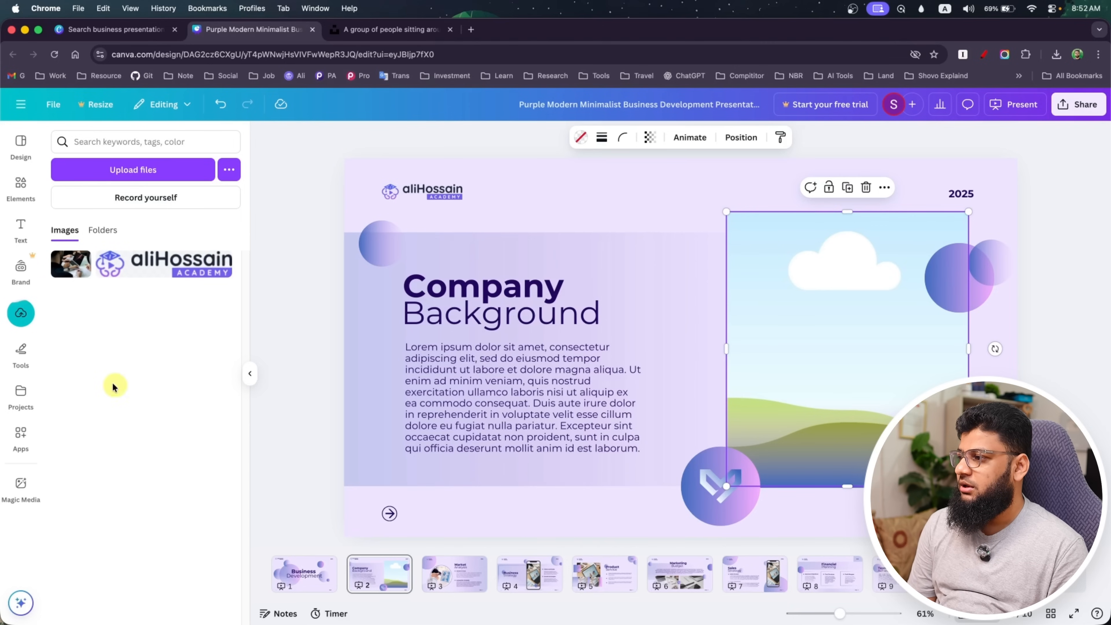
drag(70, 264, 652, 281)
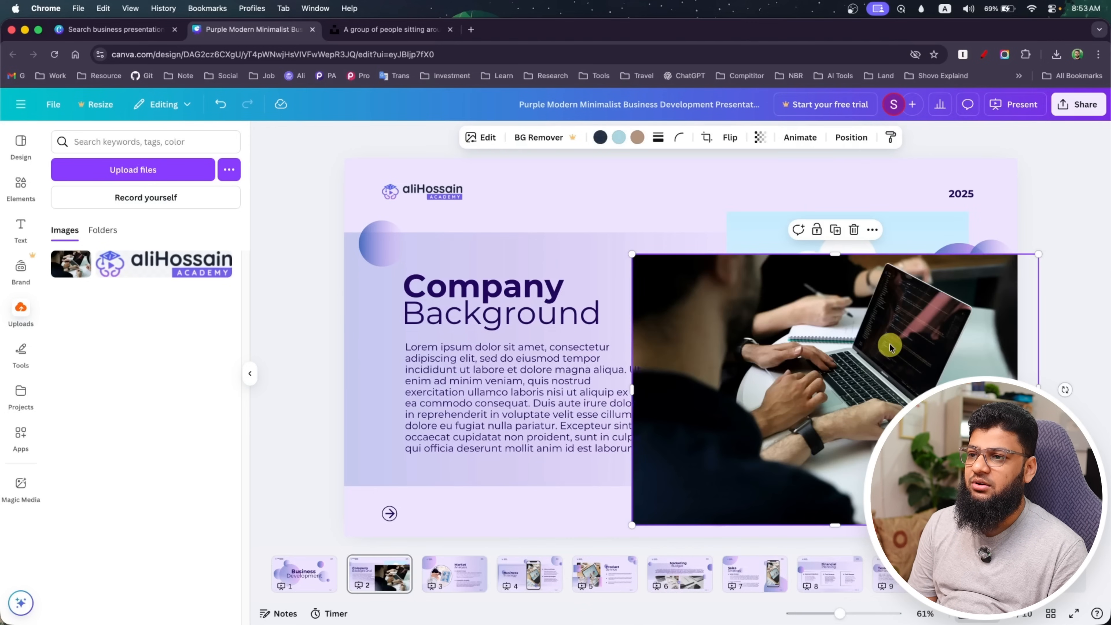
Try replacing the Company Background page's background with the laptop photo, and undo the replacement
right_click(805, 333)
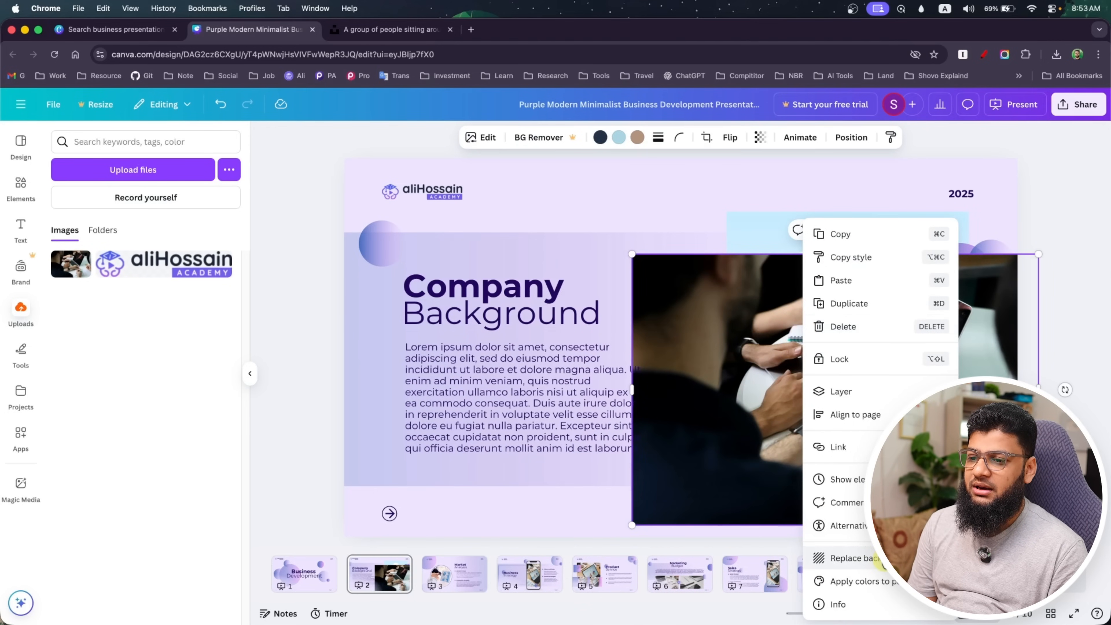
click(881, 564)
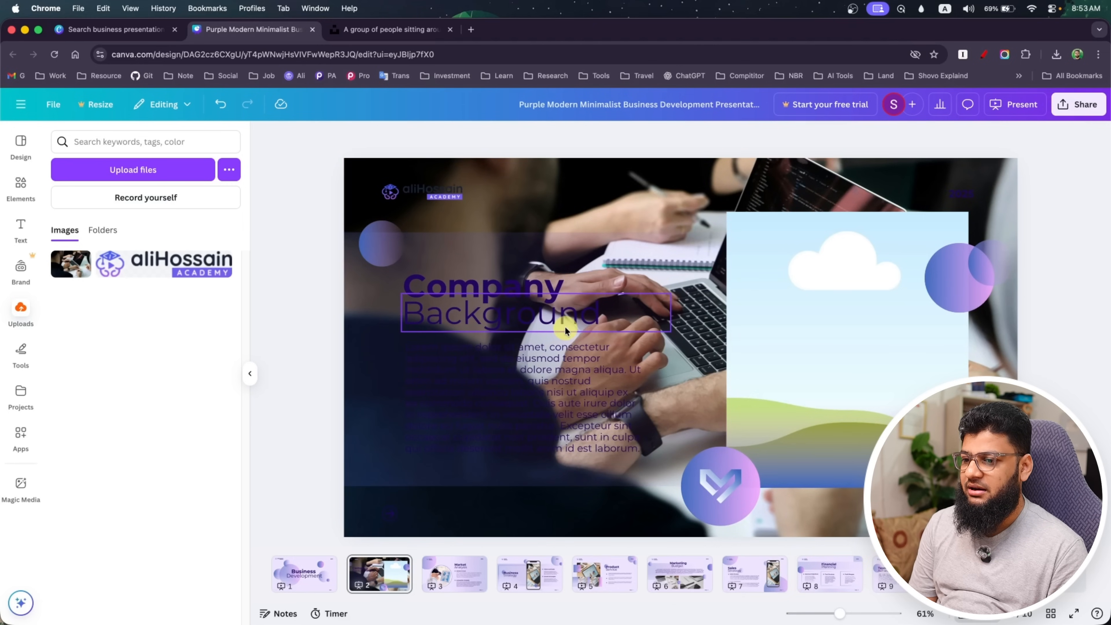
key(super+z)
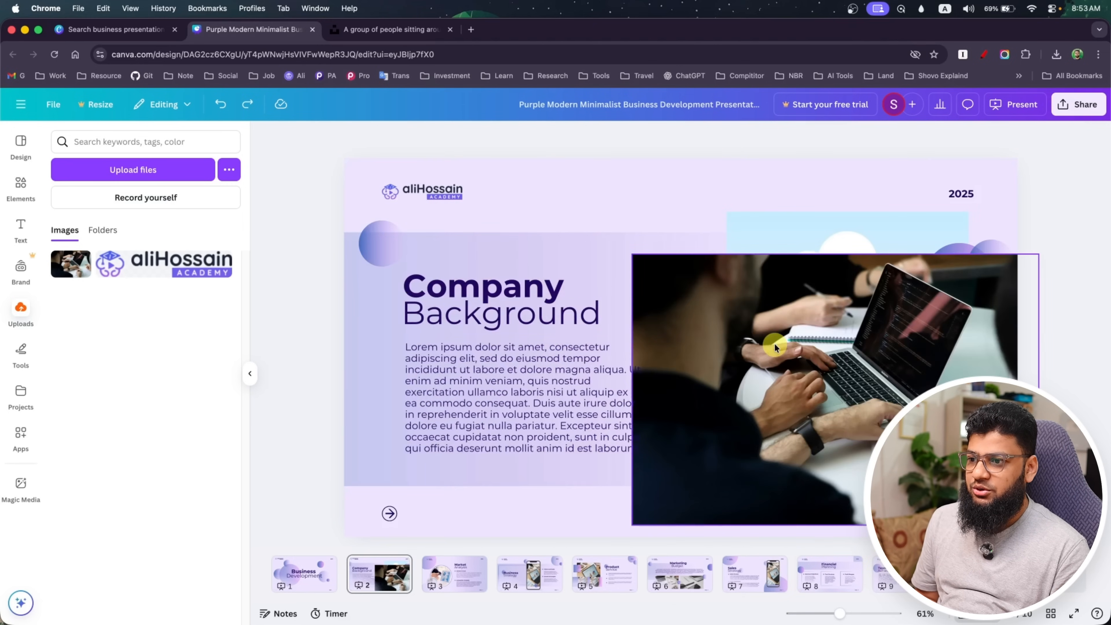
Drop the laptop photo into the empty frame and delete the heart icon and its circle at the frame's corner
drag(774, 343, 768, 301)
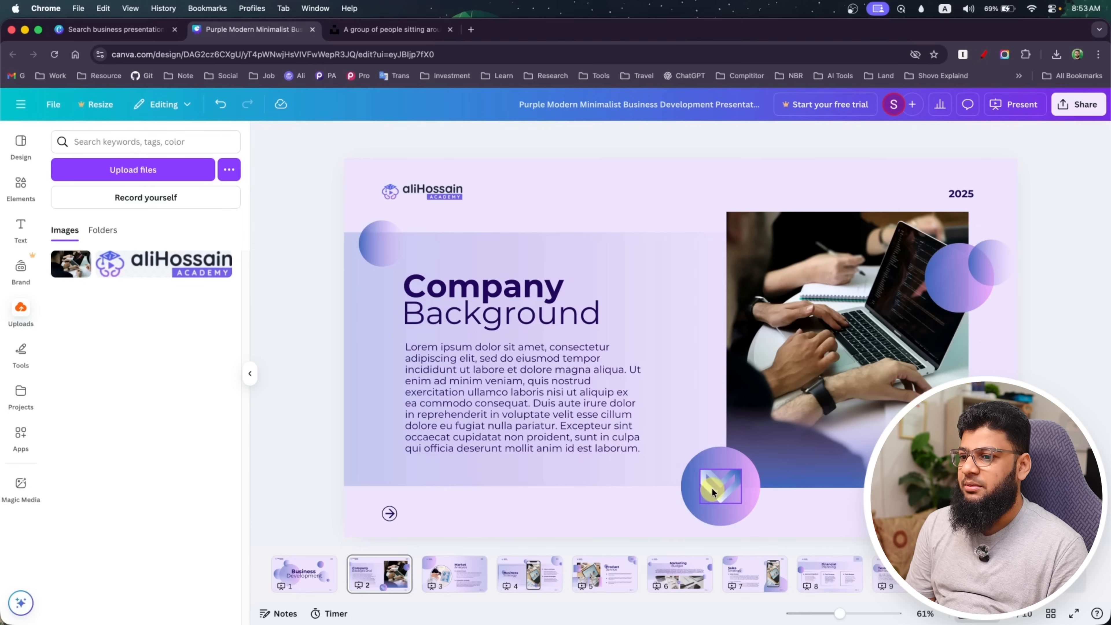
click(713, 502)
click(719, 495)
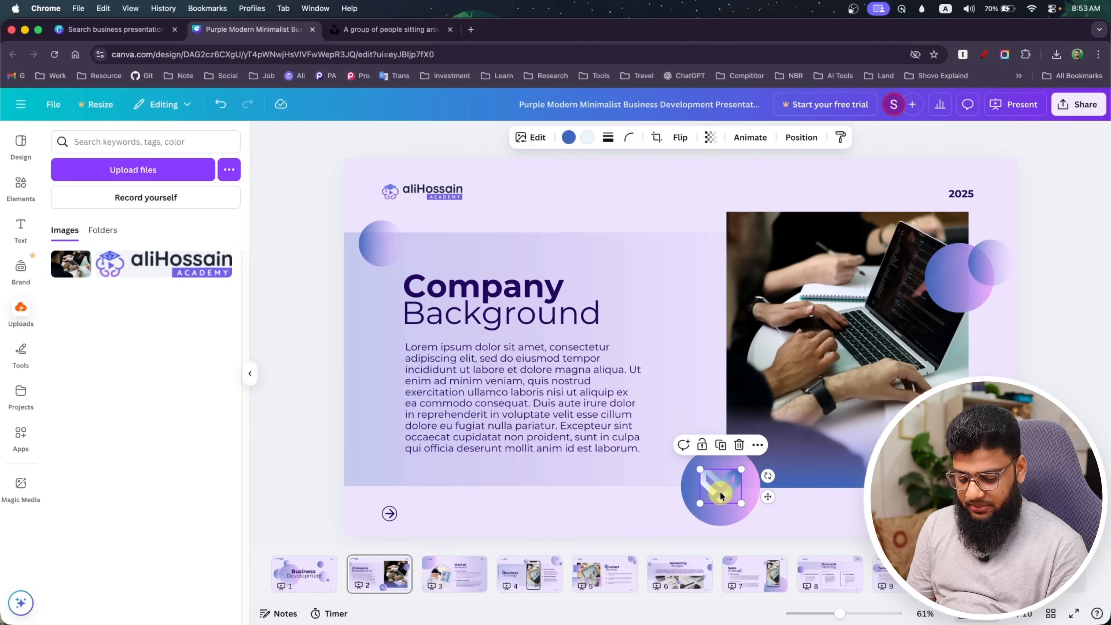
key(Delete)
click(720, 493)
key(Delete)
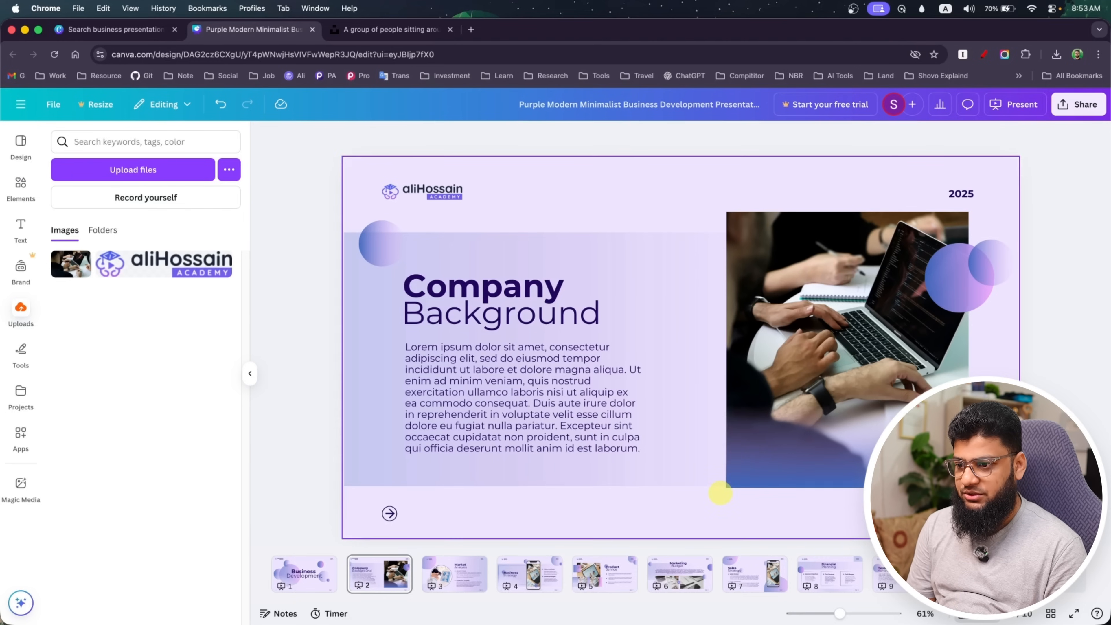
Switch to Finder, open the Final Logo File folder and place AH-Academy.png on the Company Background page
click(155, 172)
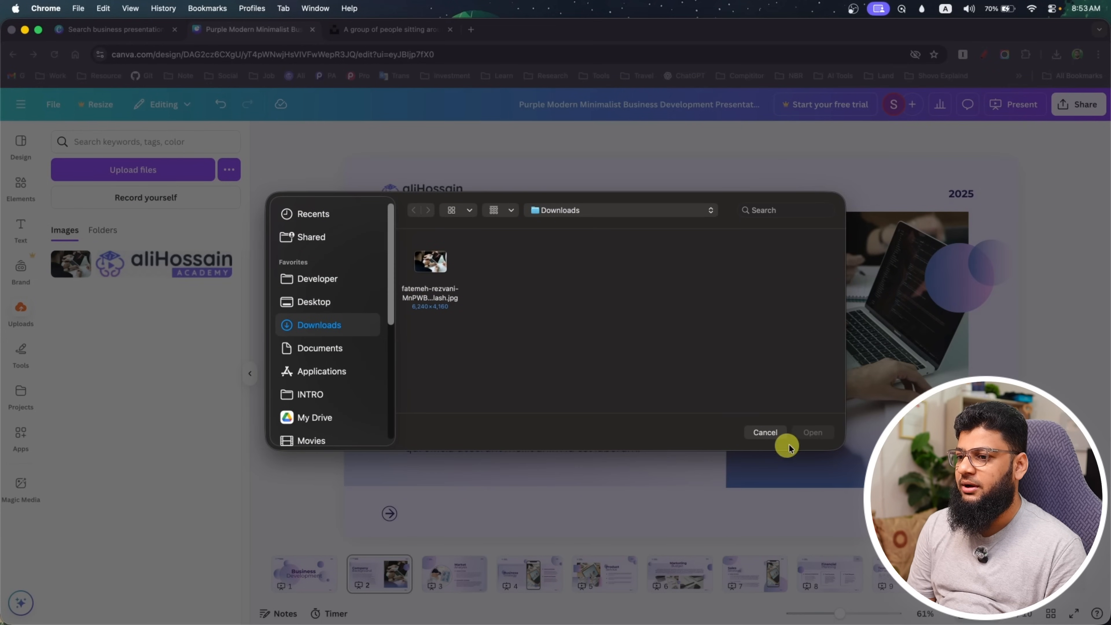
click(766, 434)
key(super+Tab)
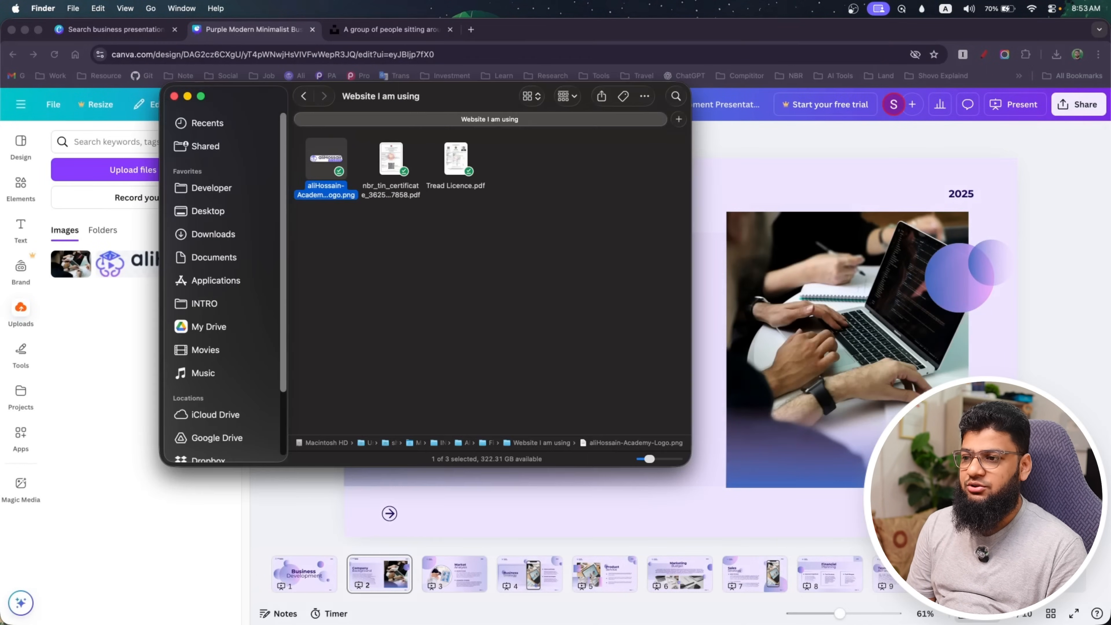
click(299, 100)
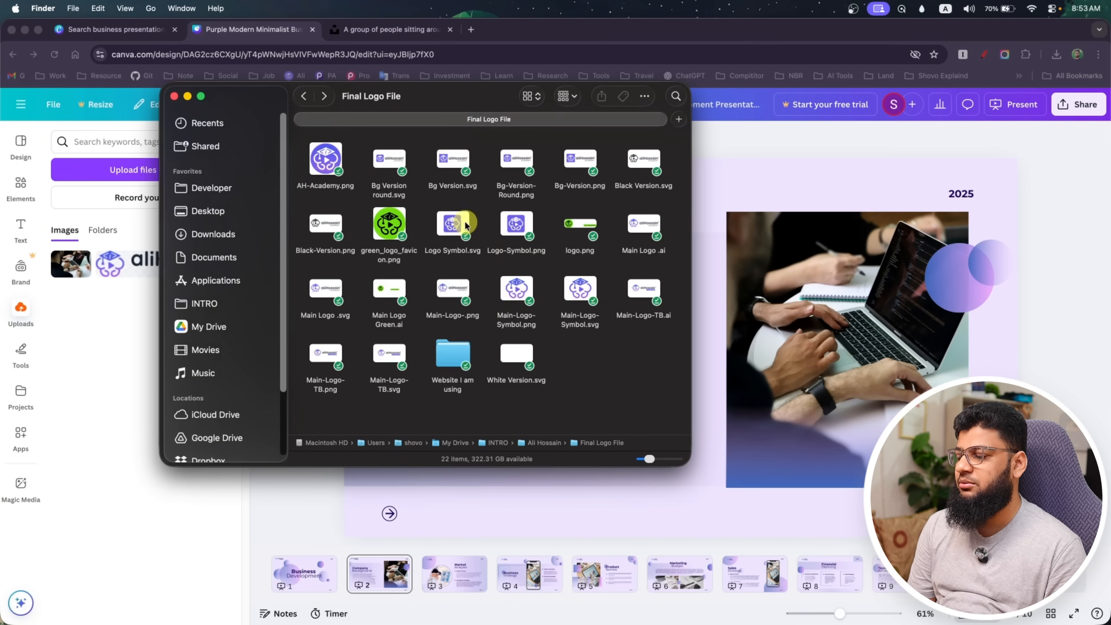
drag(326, 160, 712, 226)
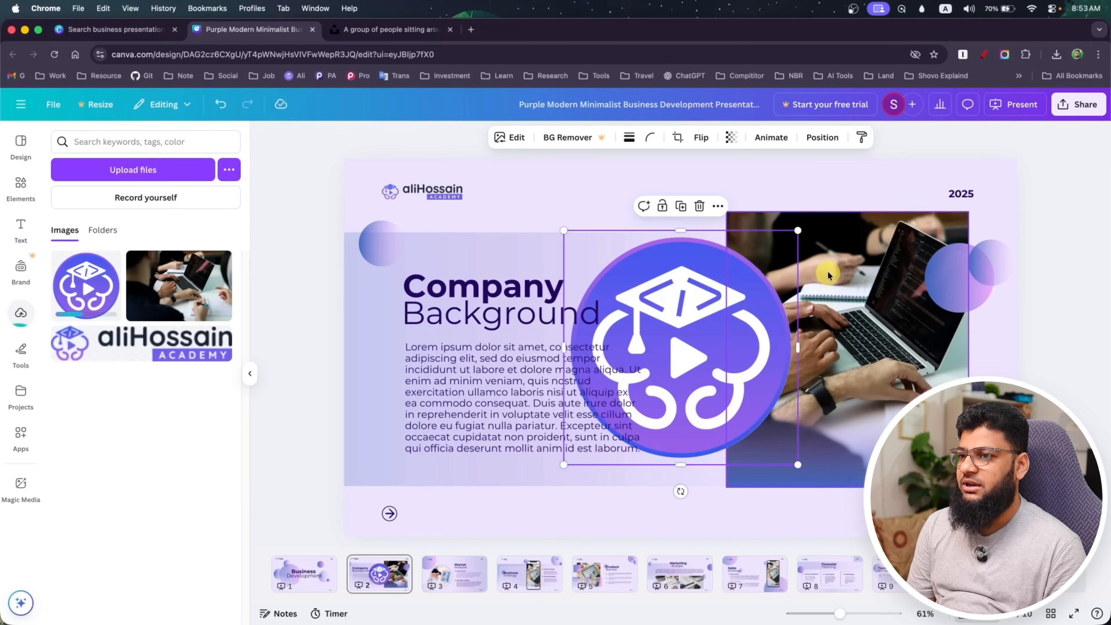
Shrink the round academy logo and position it over the laptop photo's lower-left corner
drag(796, 232, 671, 357)
drag(648, 419, 758, 482)
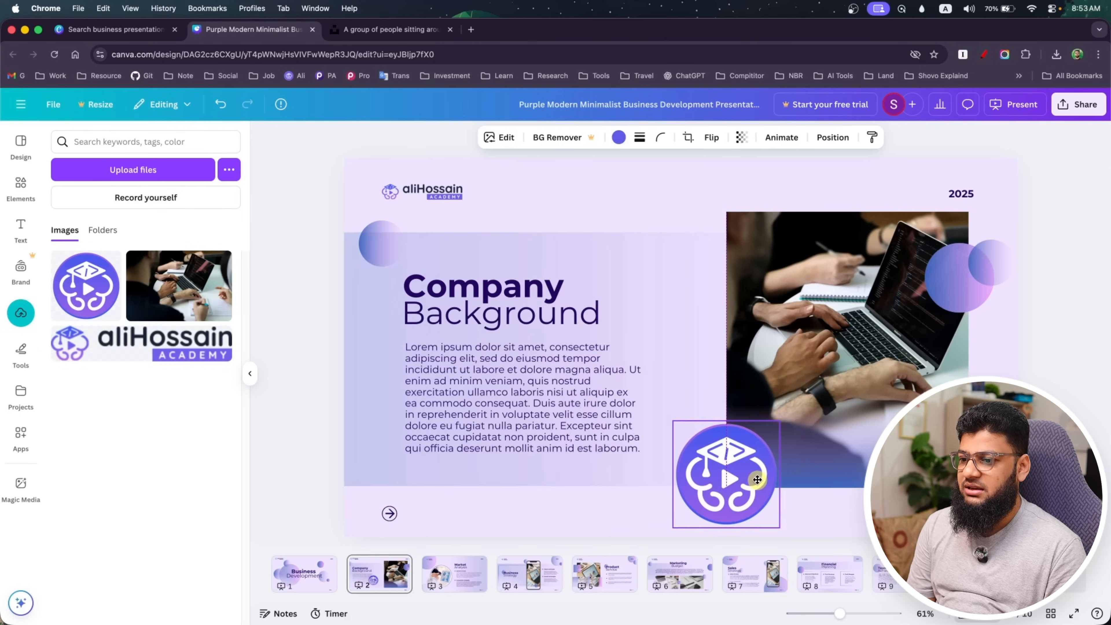
drag(778, 419, 753, 447)
drag(718, 508, 729, 501)
click(628, 519)
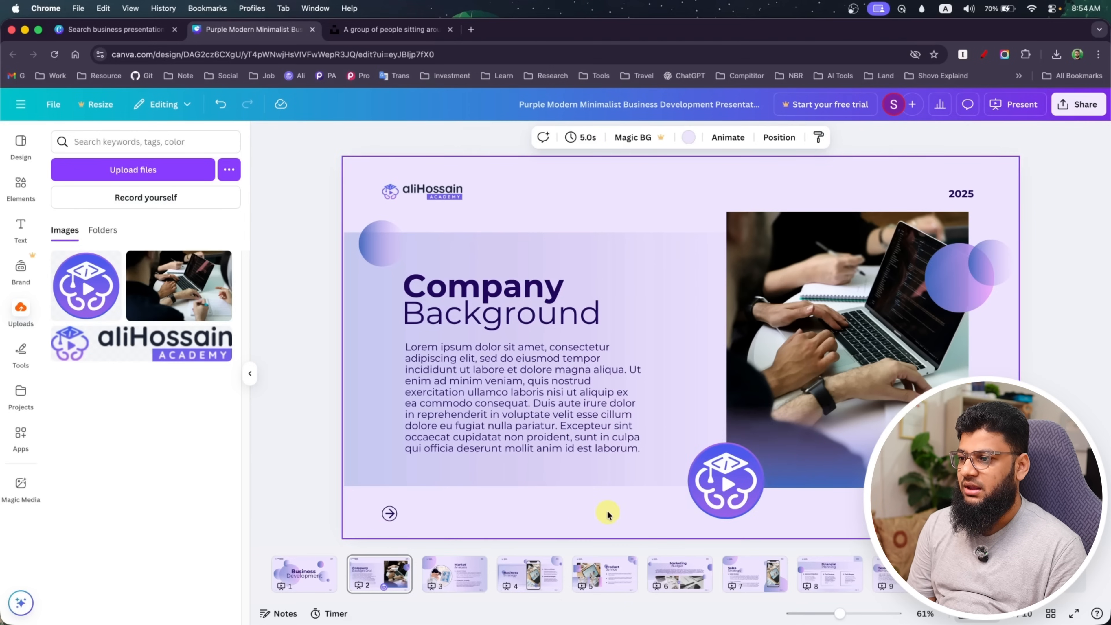
Check the editable Company Background headings, and browse the following pages up to Sales Strategy
click(475, 284)
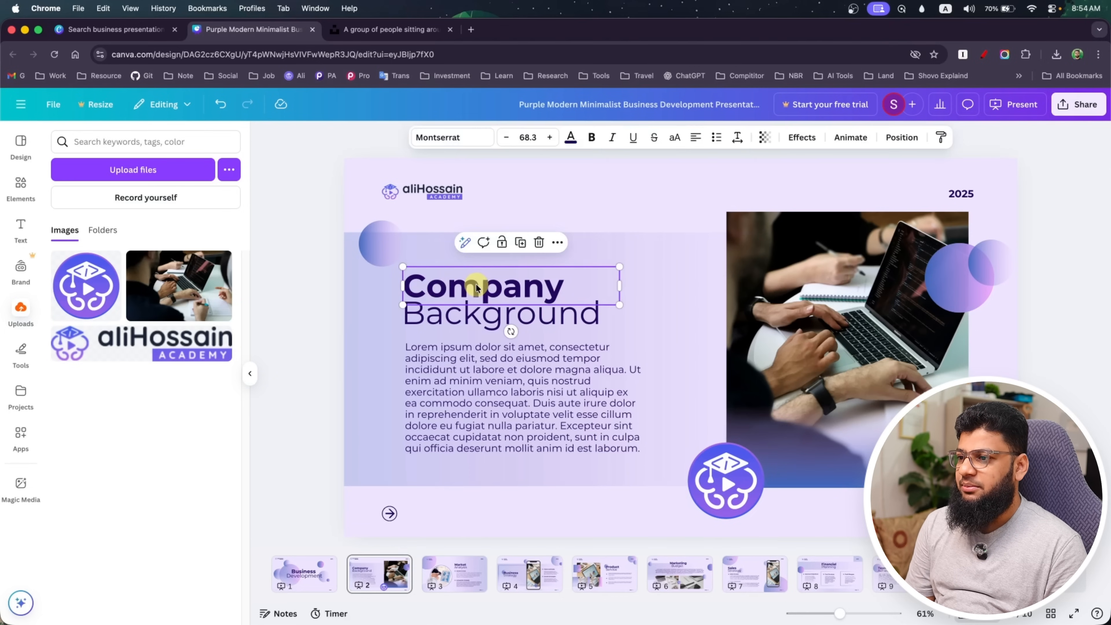
double_click(477, 288)
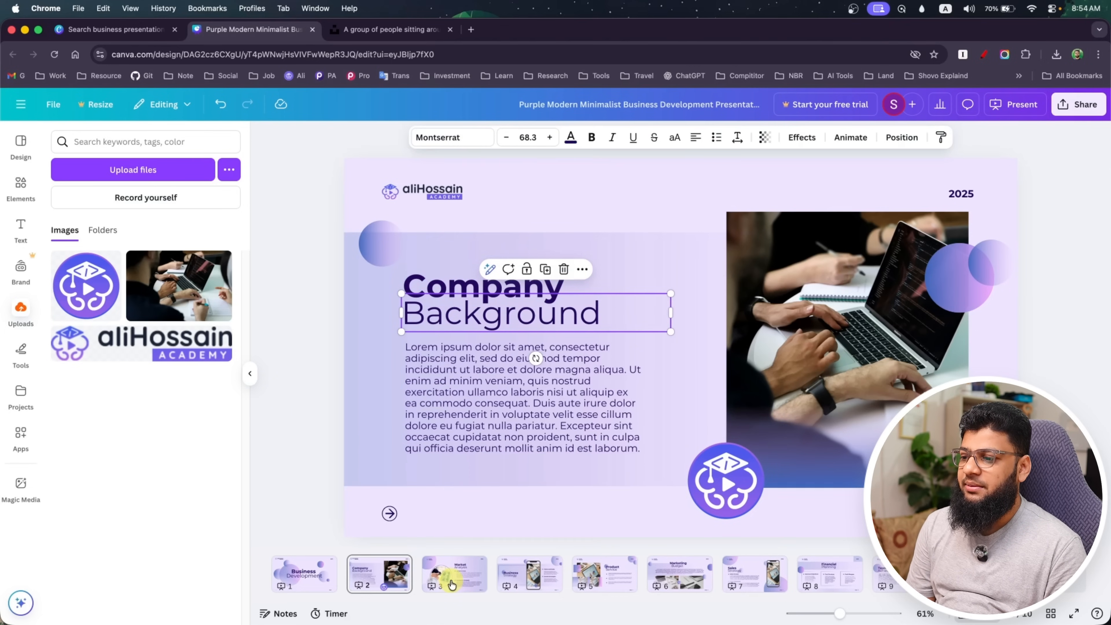
click(451, 578)
key(Down)
key(Down)
key(Down)
key(Down)
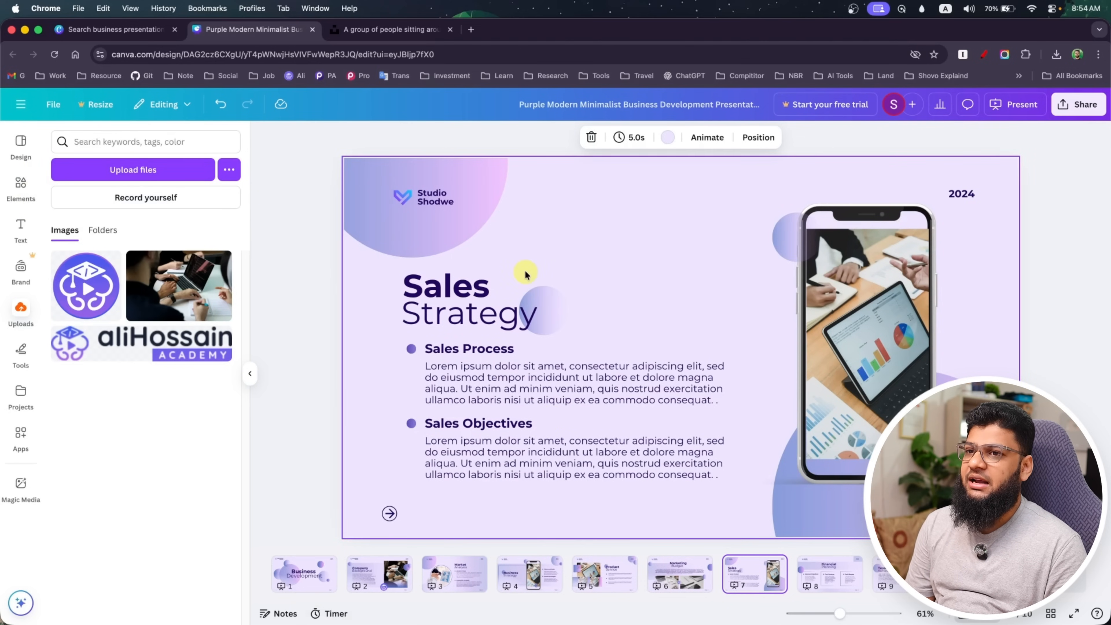
Present the design full screen from the Sales Strategy page, go back through the earlier slides and exit the presentation
click(1077, 106)
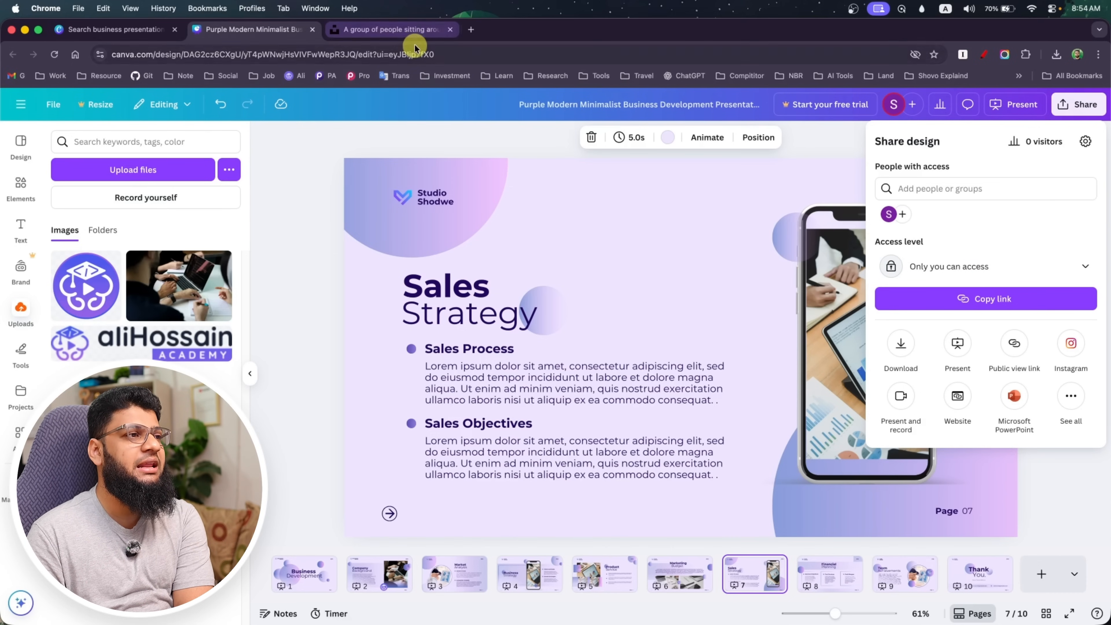
click(958, 344)
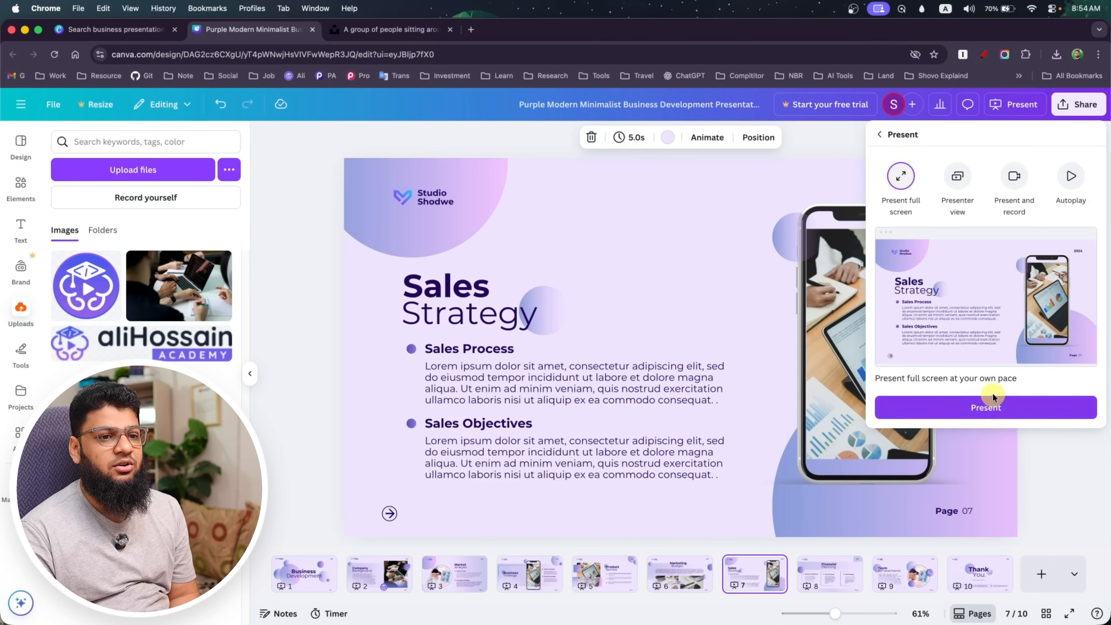
click(990, 406)
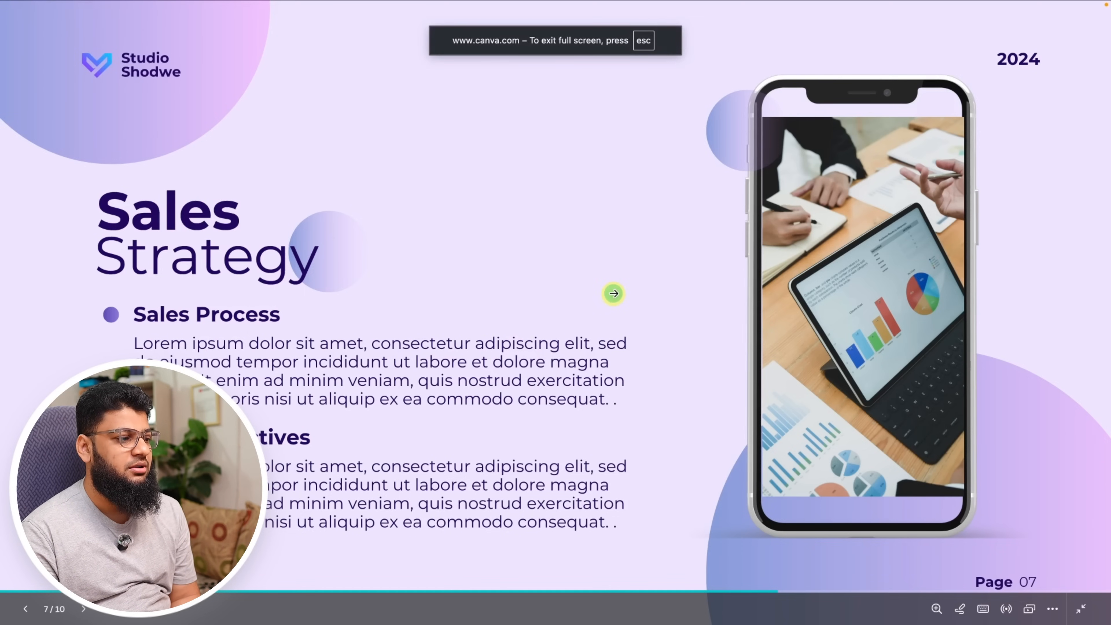
key(Left)
key(Left)
key(Left)
key(Left)
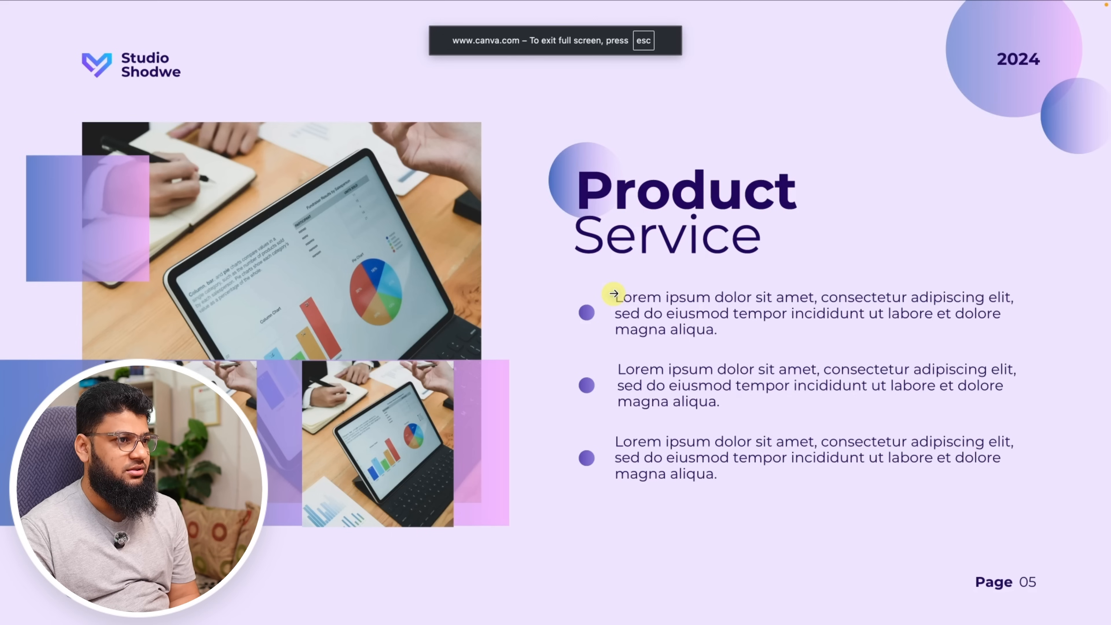
key(Escape)
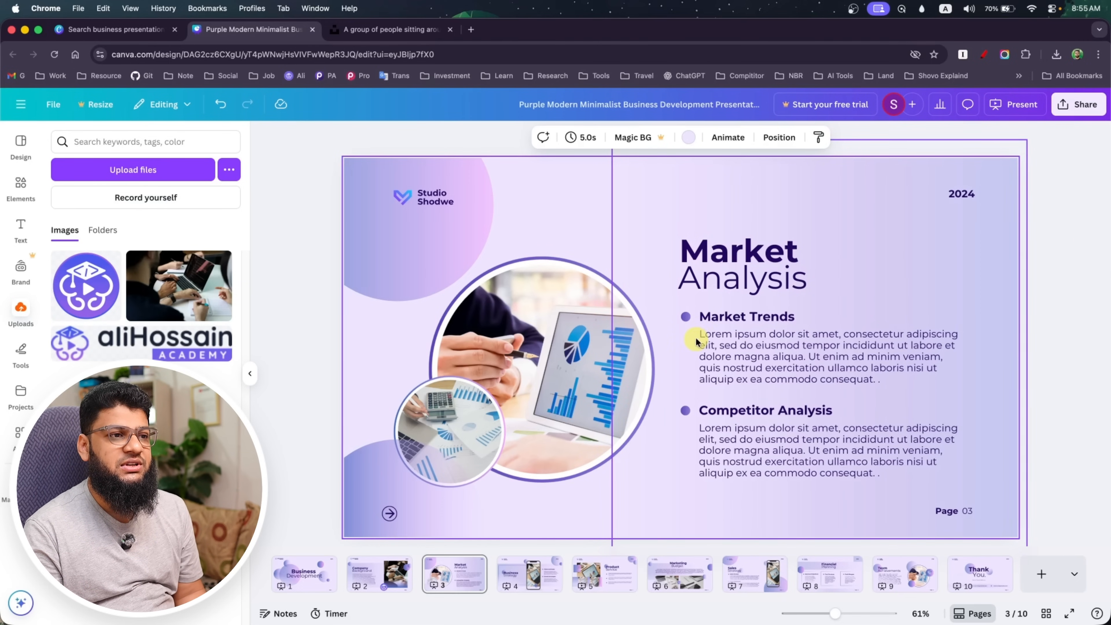
Apply the Simple page animation to the Business Development page and the Sleek animation to the Company Background page
click(308, 585)
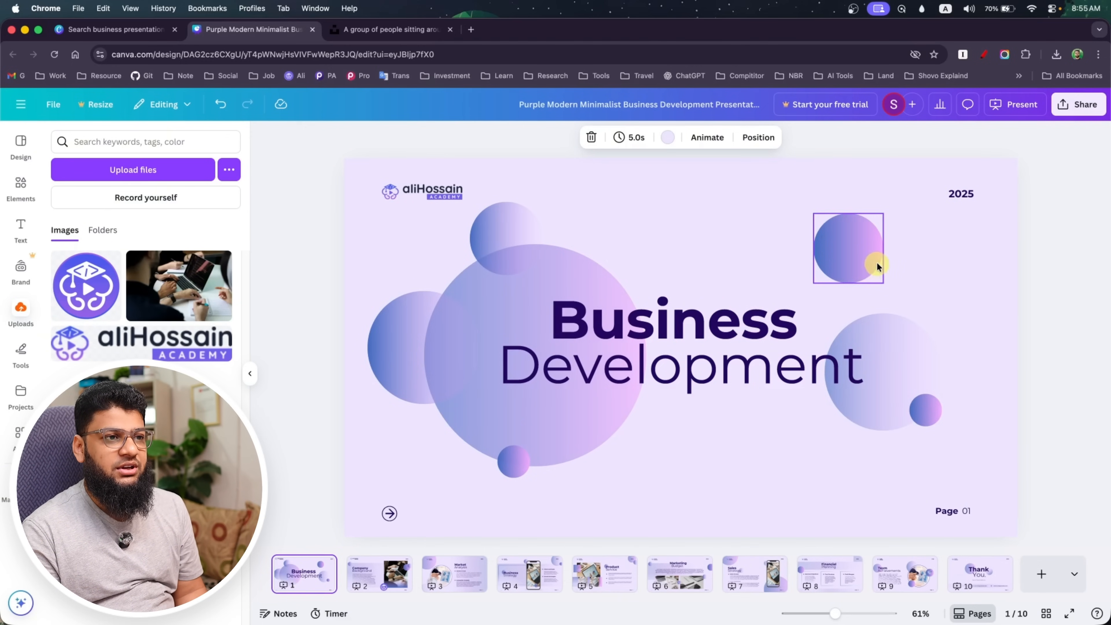
click(707, 146)
click(72, 296)
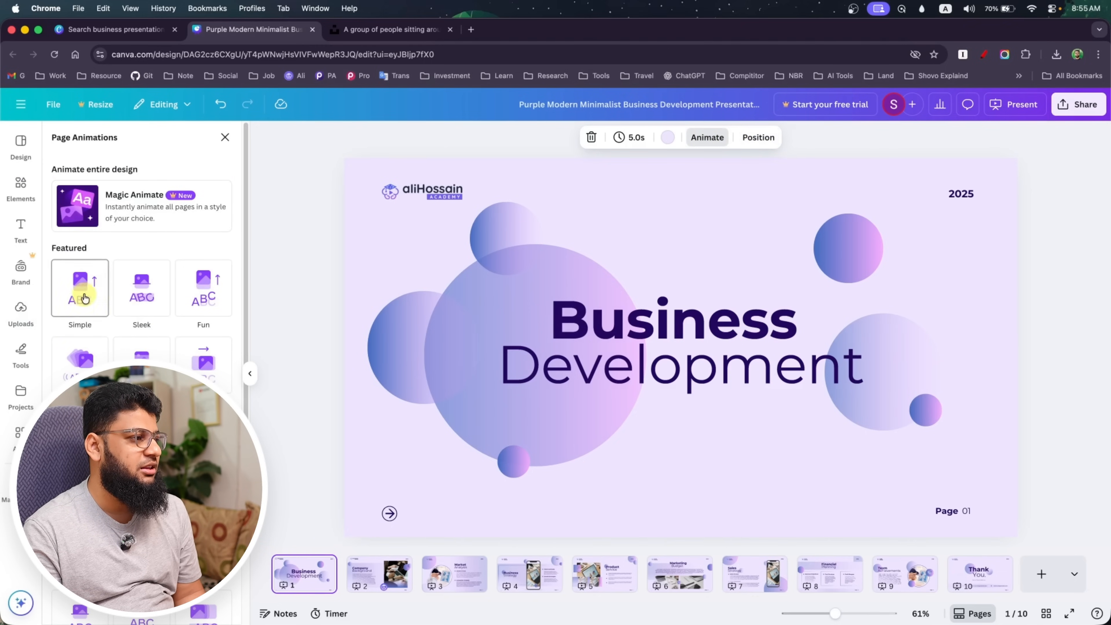
click(75, 300)
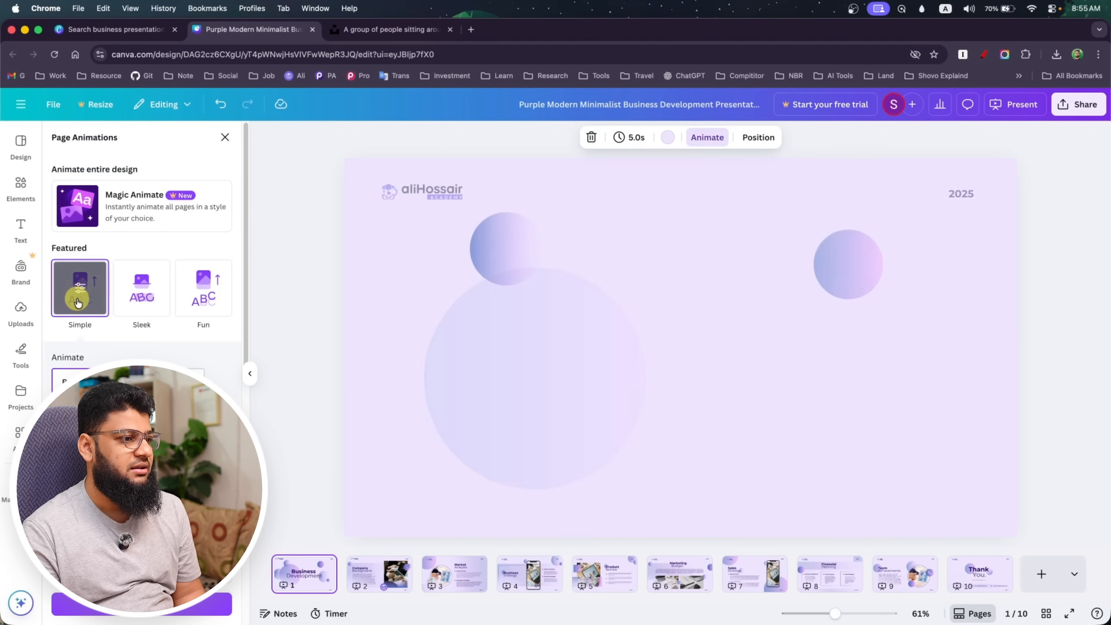
click(377, 574)
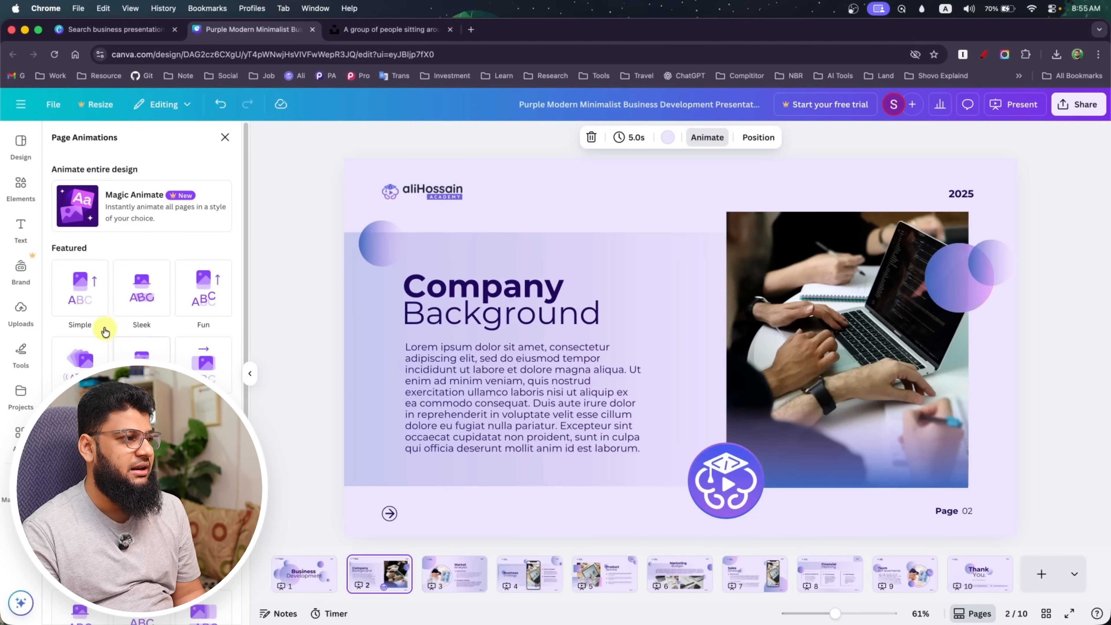
click(124, 299)
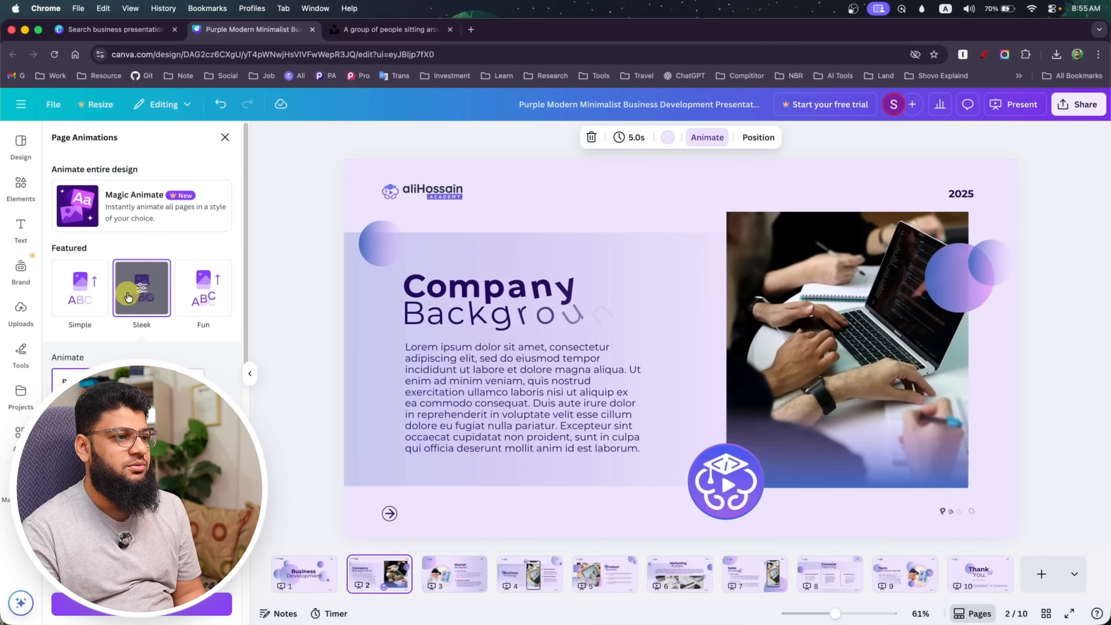
Present from the first page in Presenter view, allowing window management and dismissing the introduction message, and close the presenter window
click(306, 569)
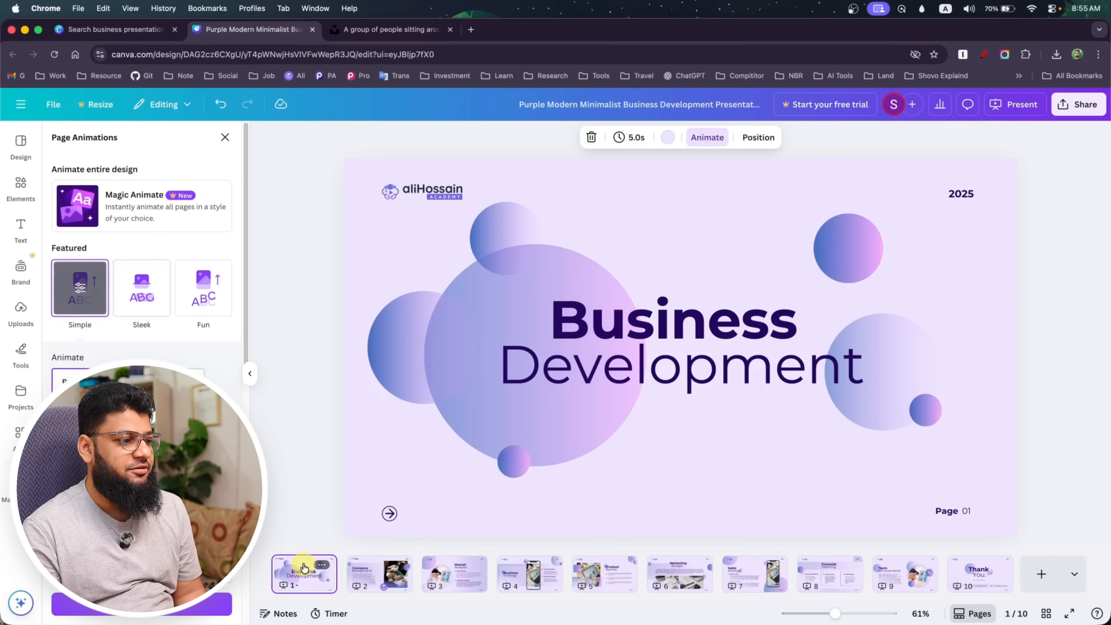
click(1021, 106)
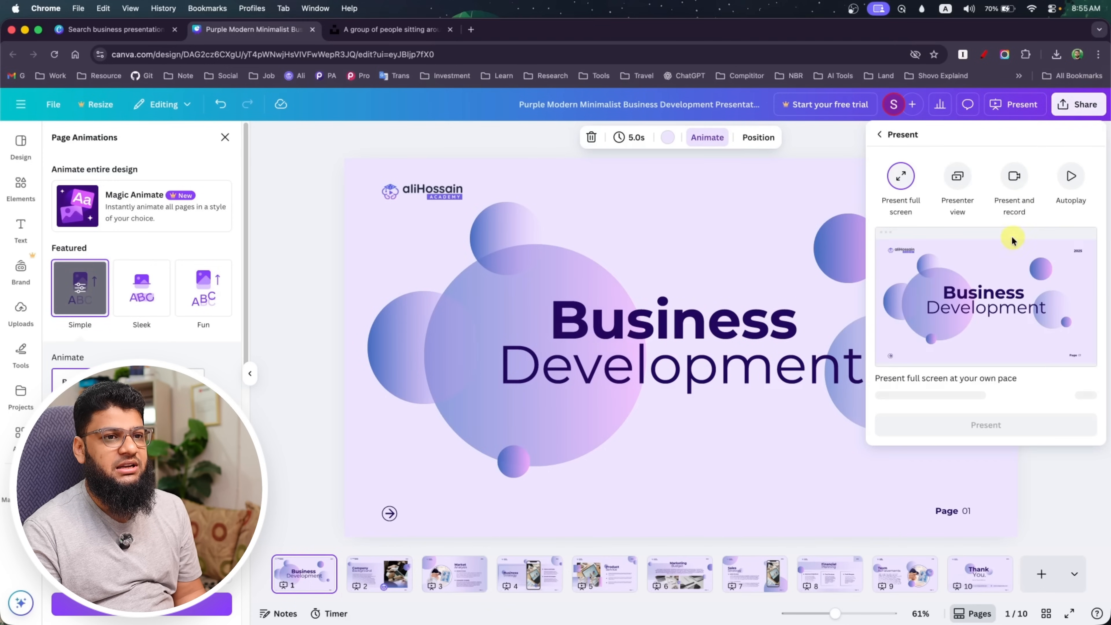
click(957, 176)
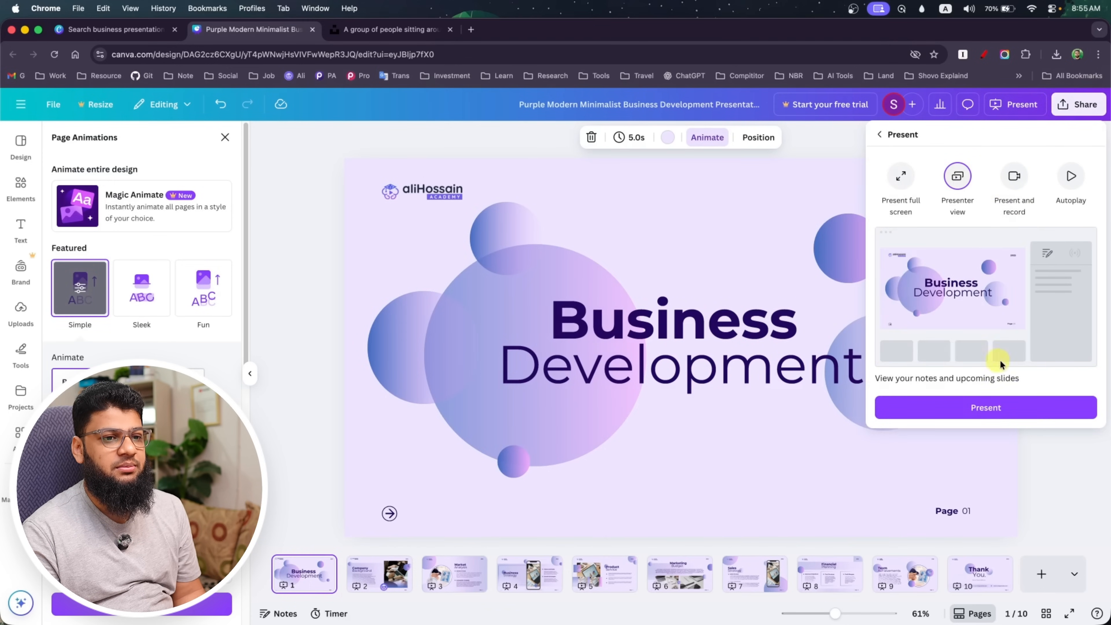
click(1002, 420)
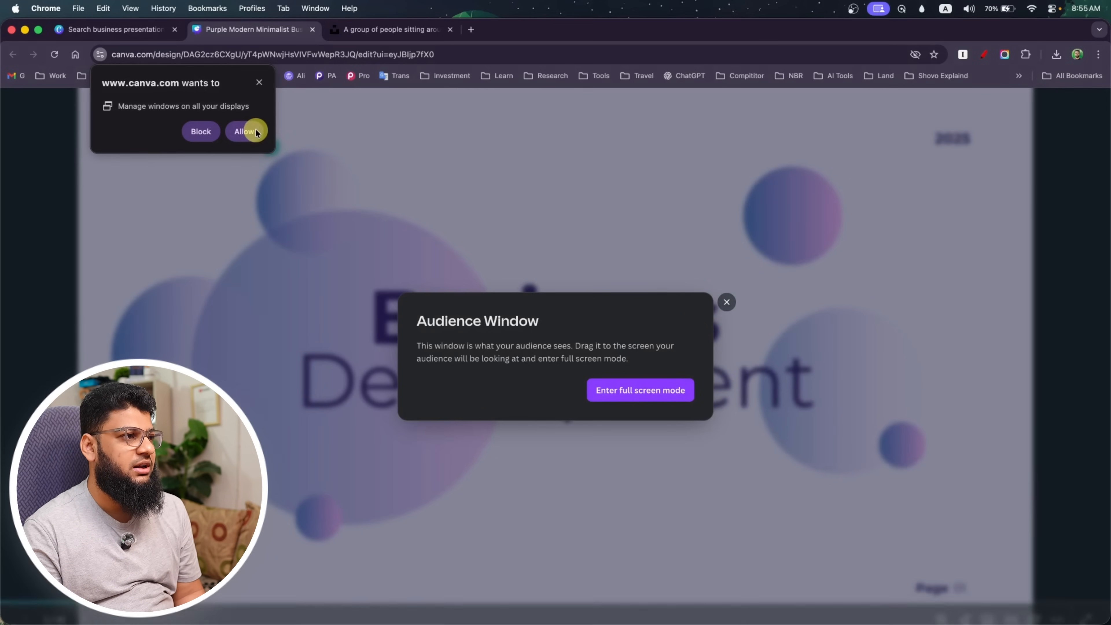
click(244, 131)
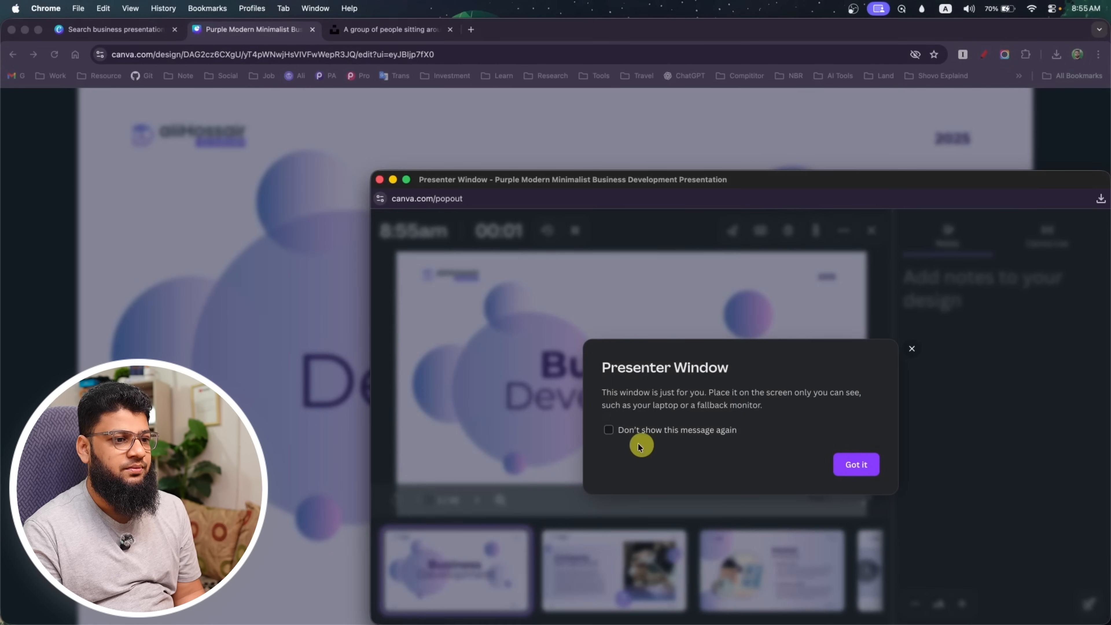
click(613, 435)
click(857, 464)
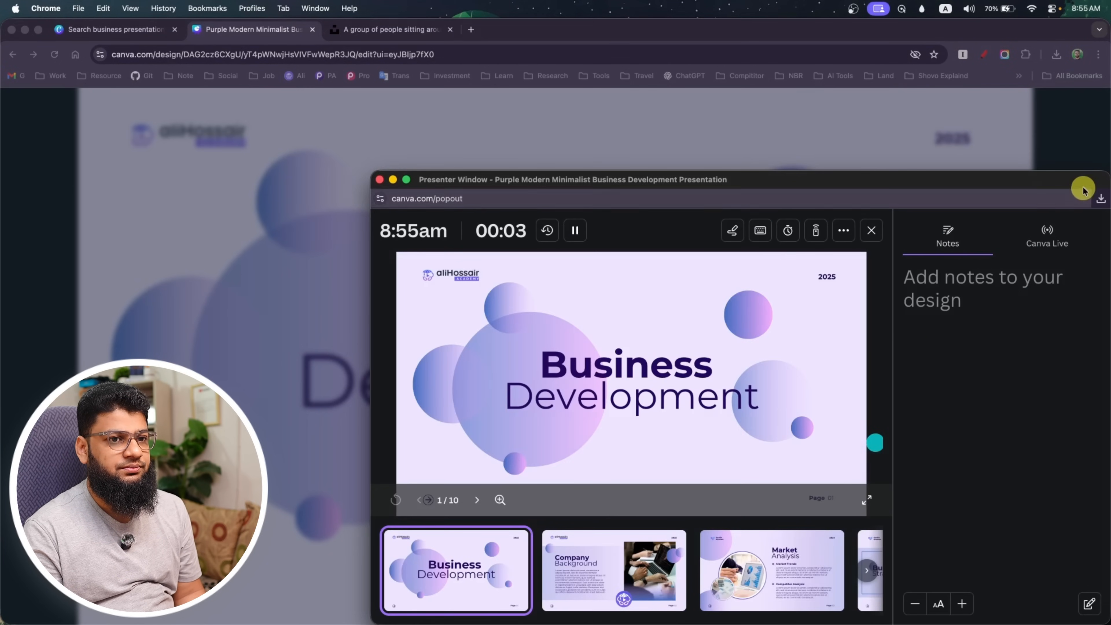
click(379, 180)
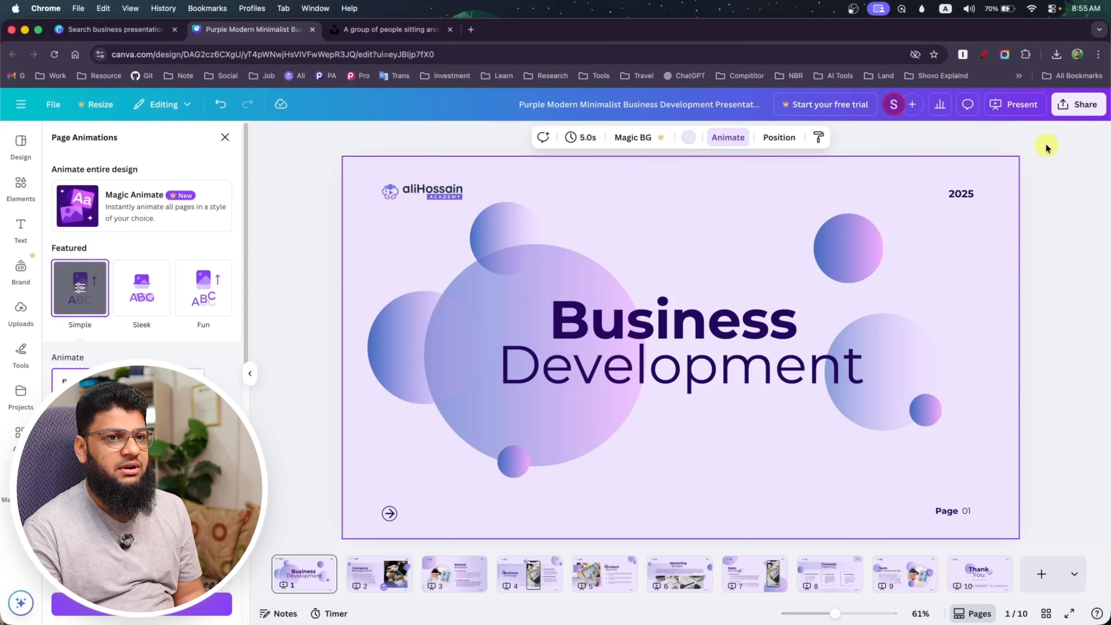
Present full screen from the first page, advance to the Company Background slide and exit the presentation
click(1081, 104)
click(1024, 108)
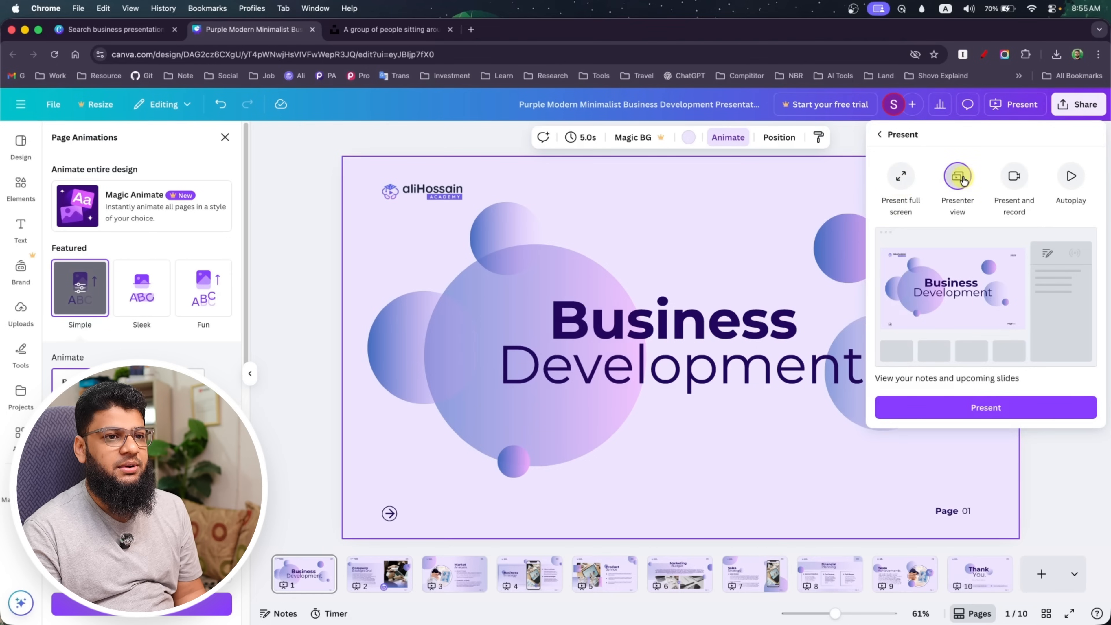
click(901, 176)
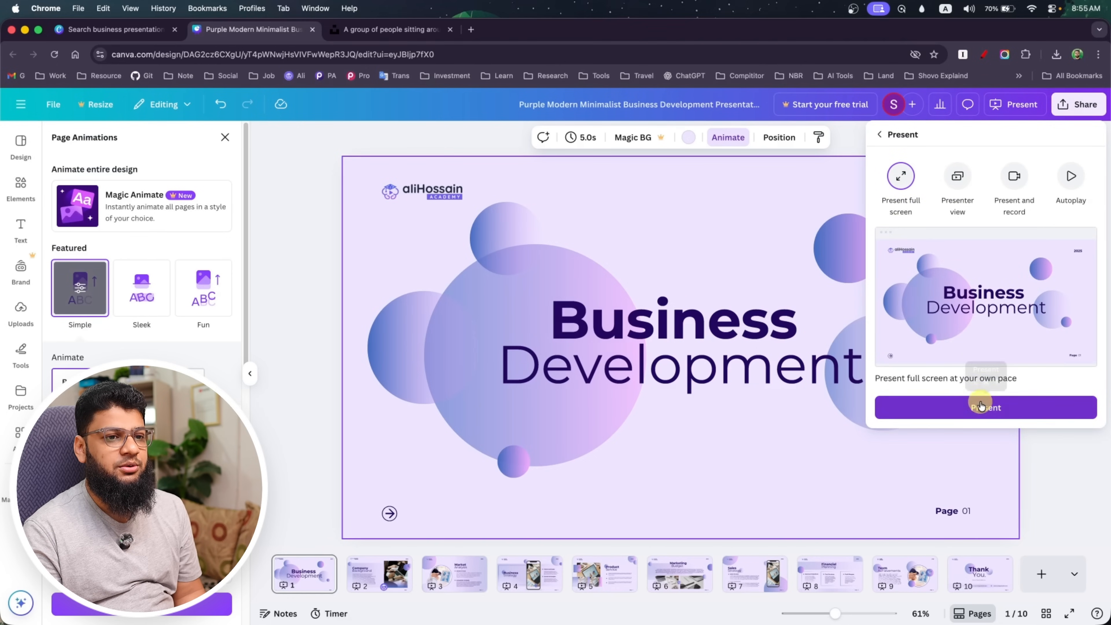
click(983, 404)
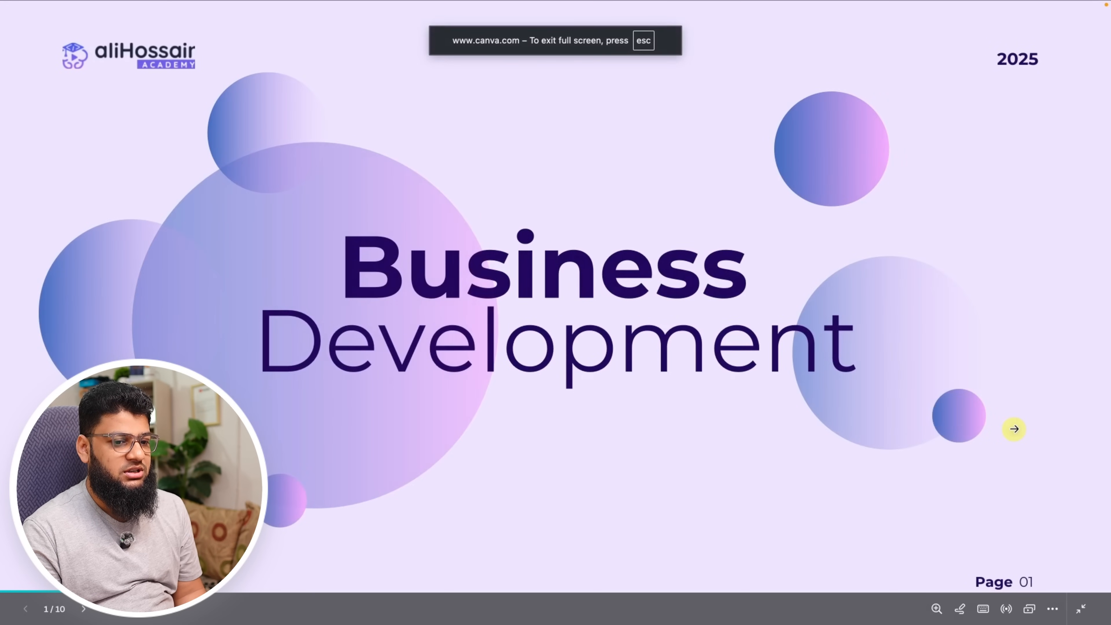
click(1014, 429)
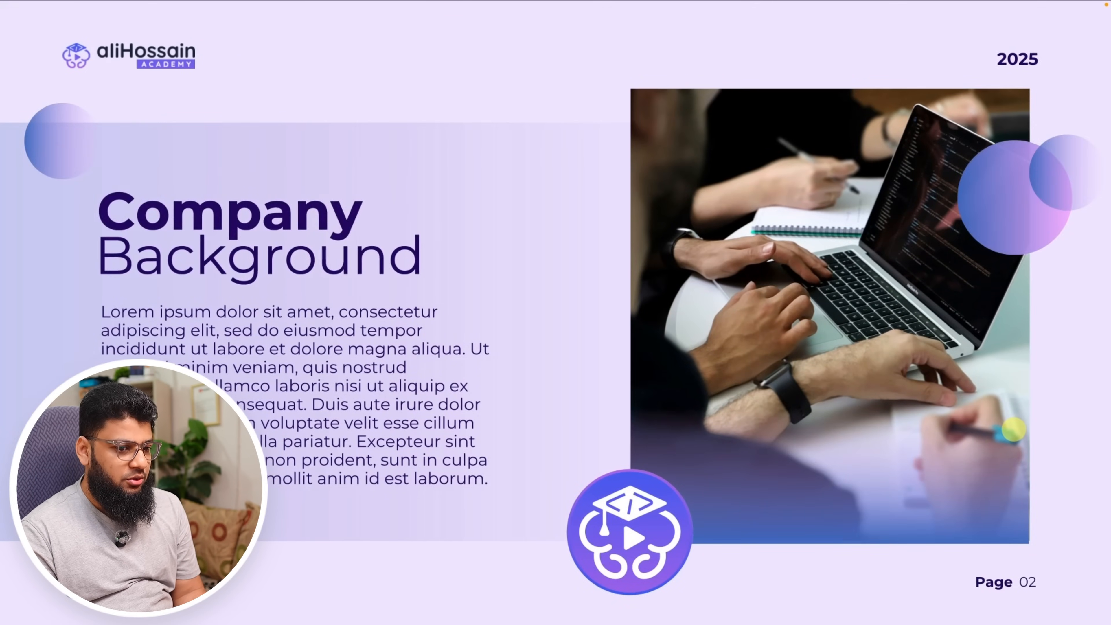
key(Escape)
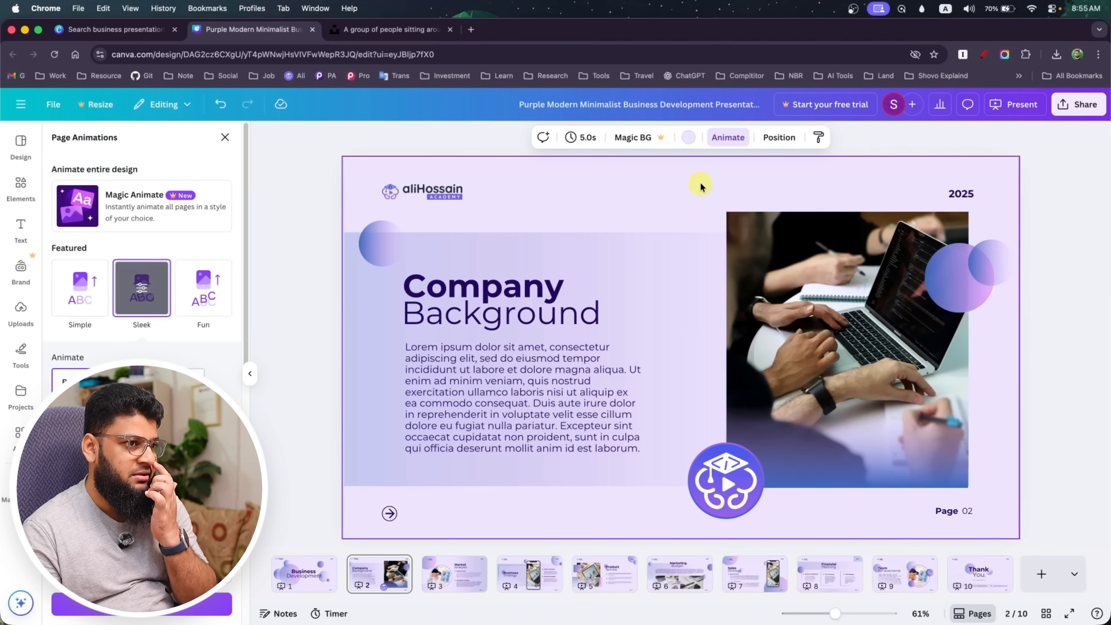
Examine the Company Background page's layers in both the All and Overlapping lists
click(779, 136)
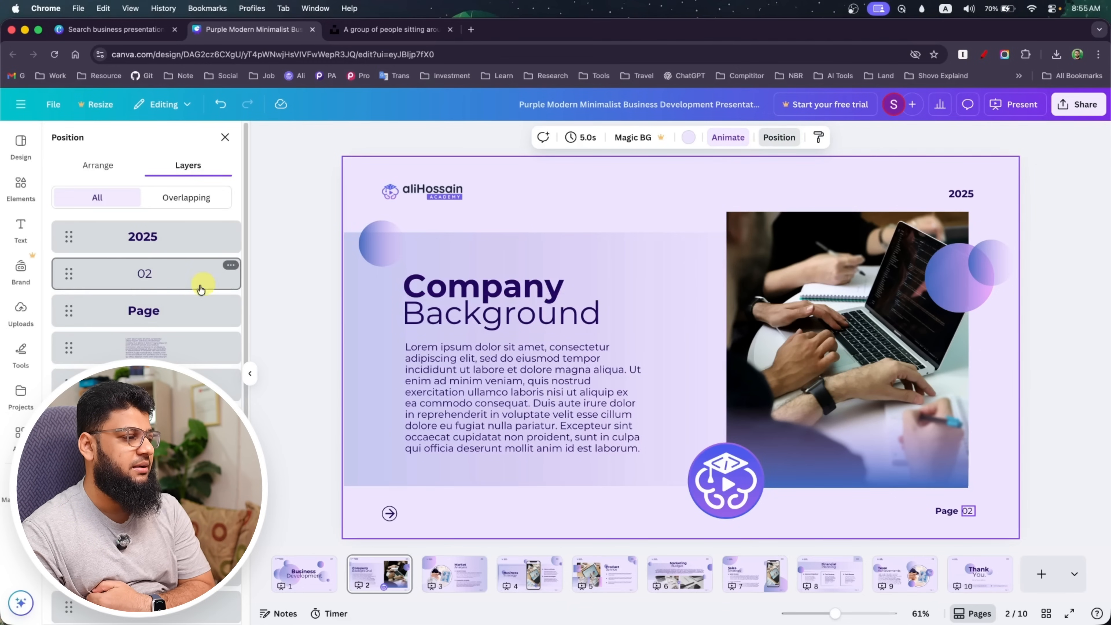
scroll(199, 306, down, 5)
scroll(144, 284, up, 5)
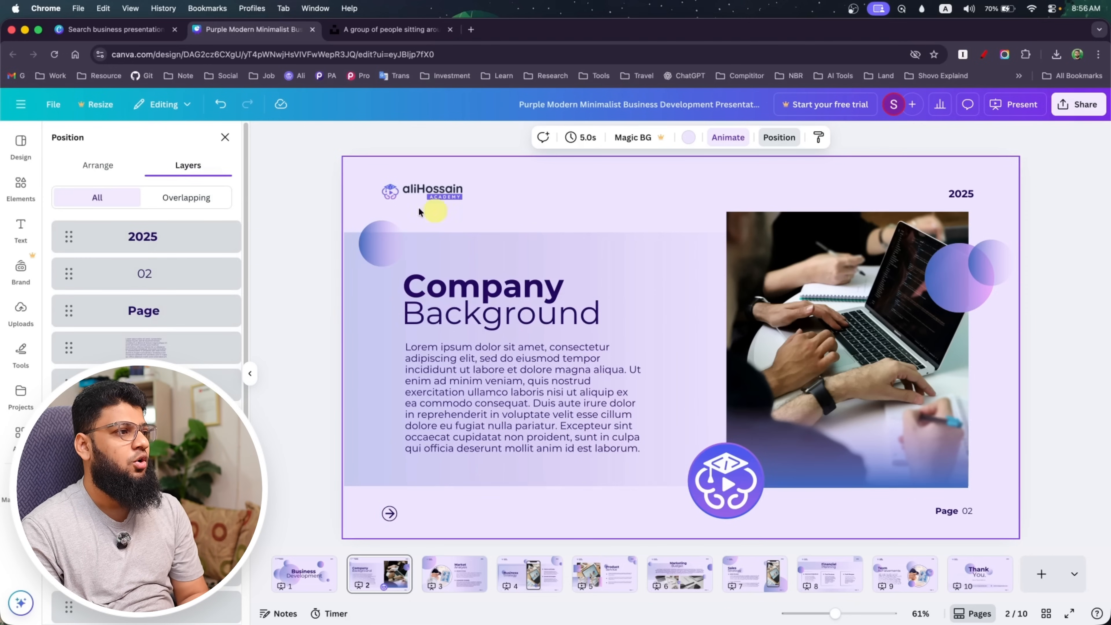
click(187, 199)
scroll(136, 260, down, 5)
scroll(156, 258, up, 5)
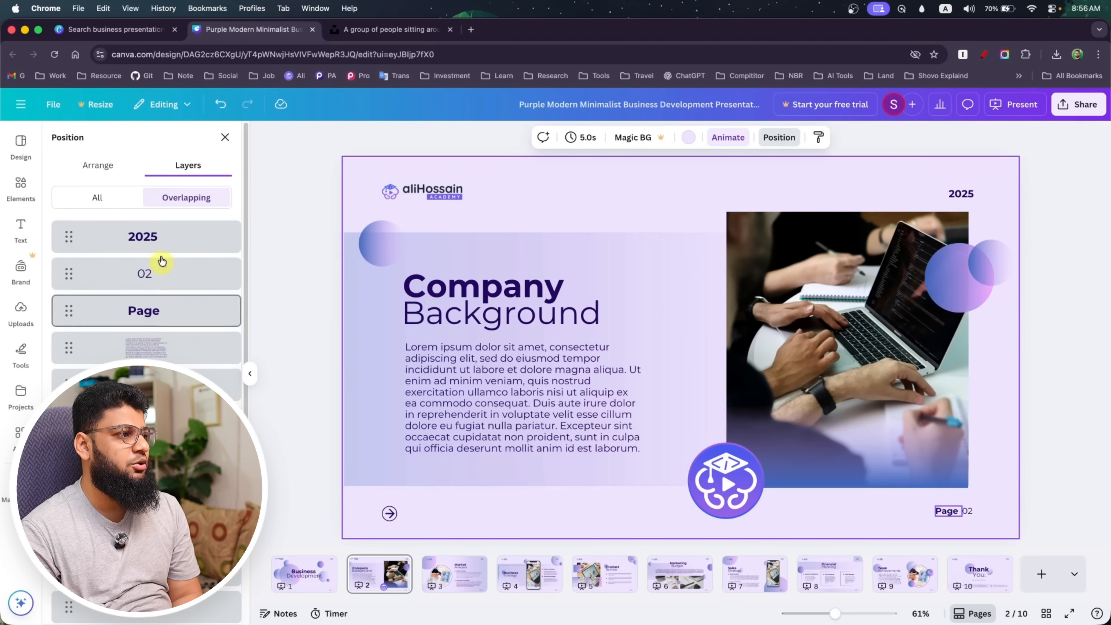
scroll(83, 218, down, 5)
Download pages 1-10 of the presentation as a PPTX file
click(1074, 104)
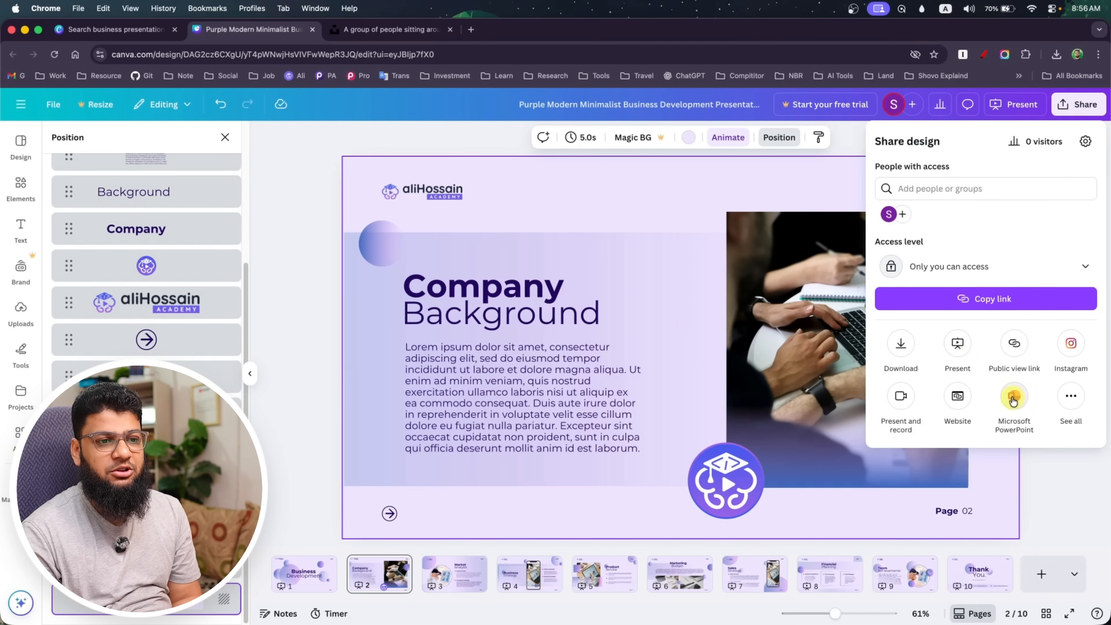
click(902, 345)
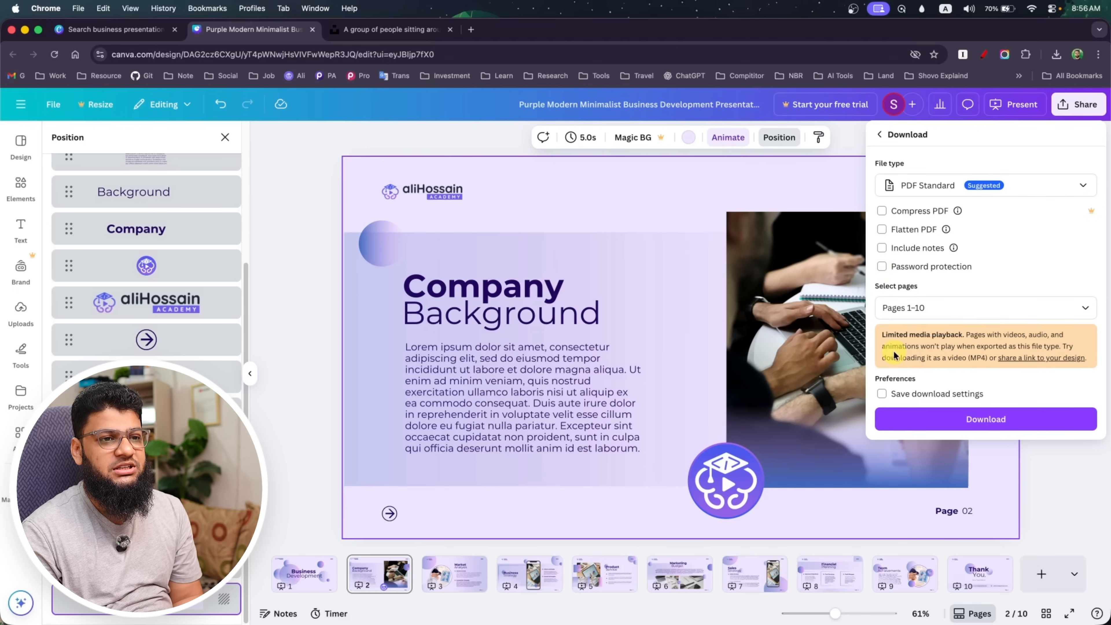
click(1081, 188)
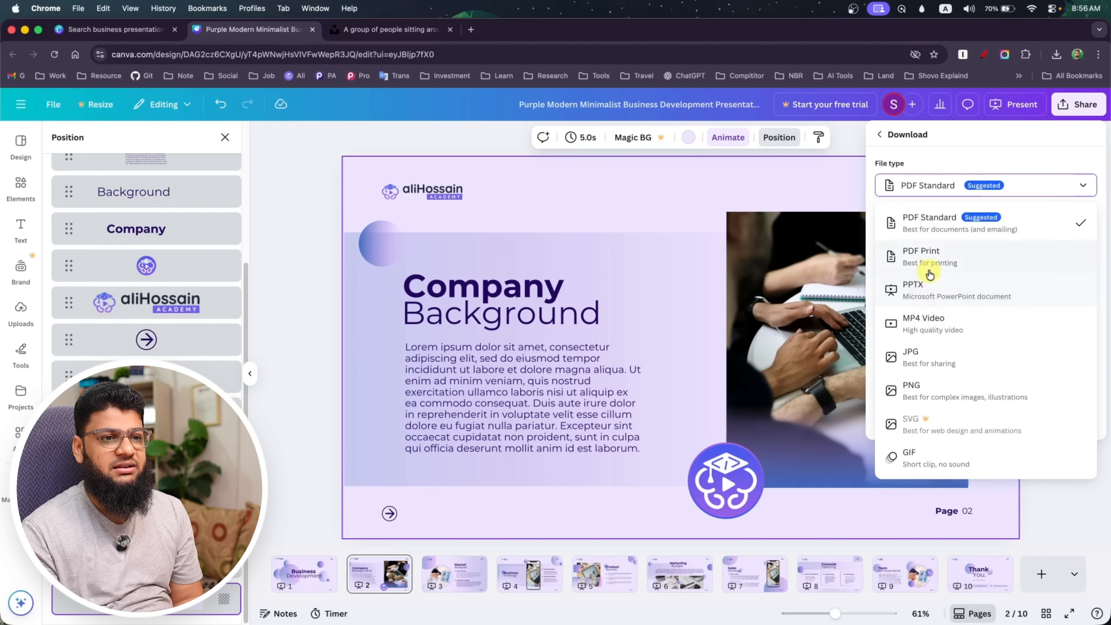
click(958, 288)
click(989, 345)
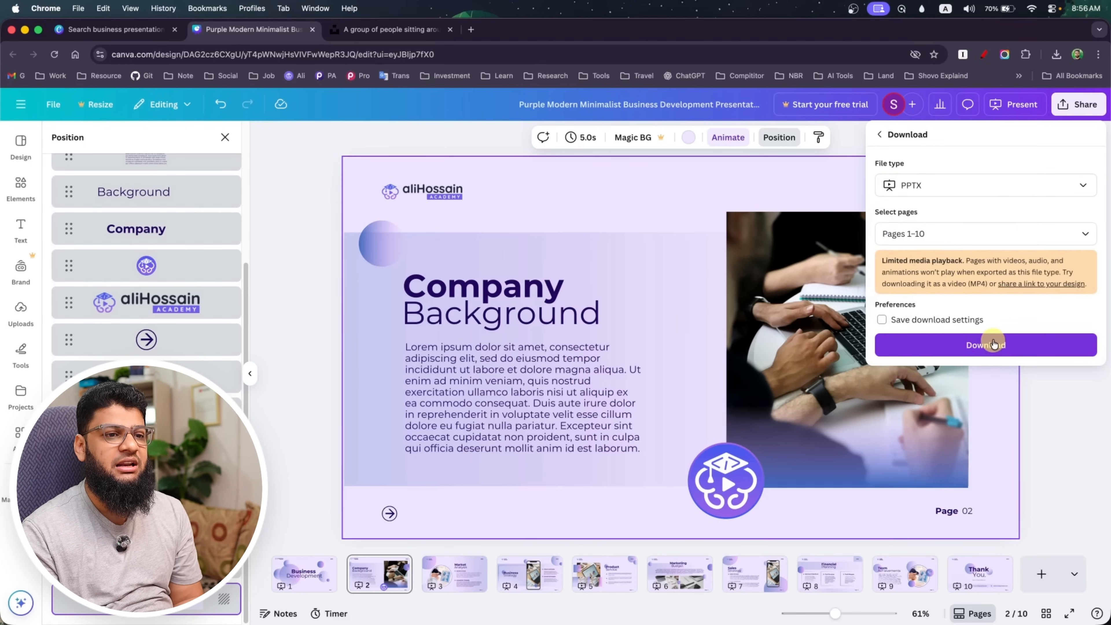
Check the browser's recent downloads for the exported PPTX file, and dismiss the download notice in the editor
click(1054, 59)
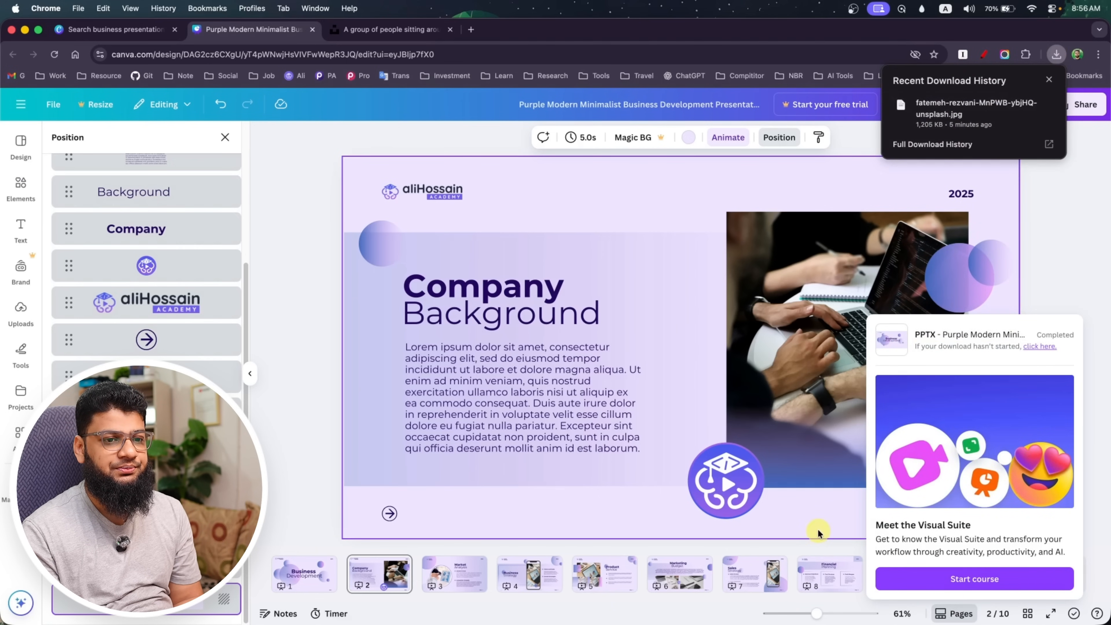
click(1058, 56)
click(1058, 55)
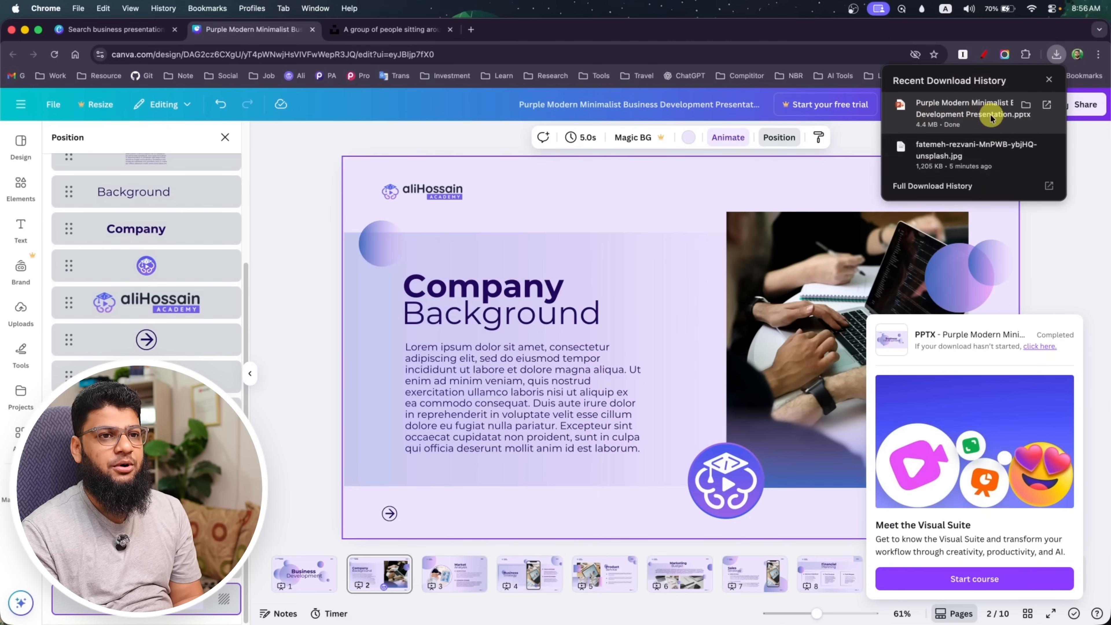
click(1049, 79)
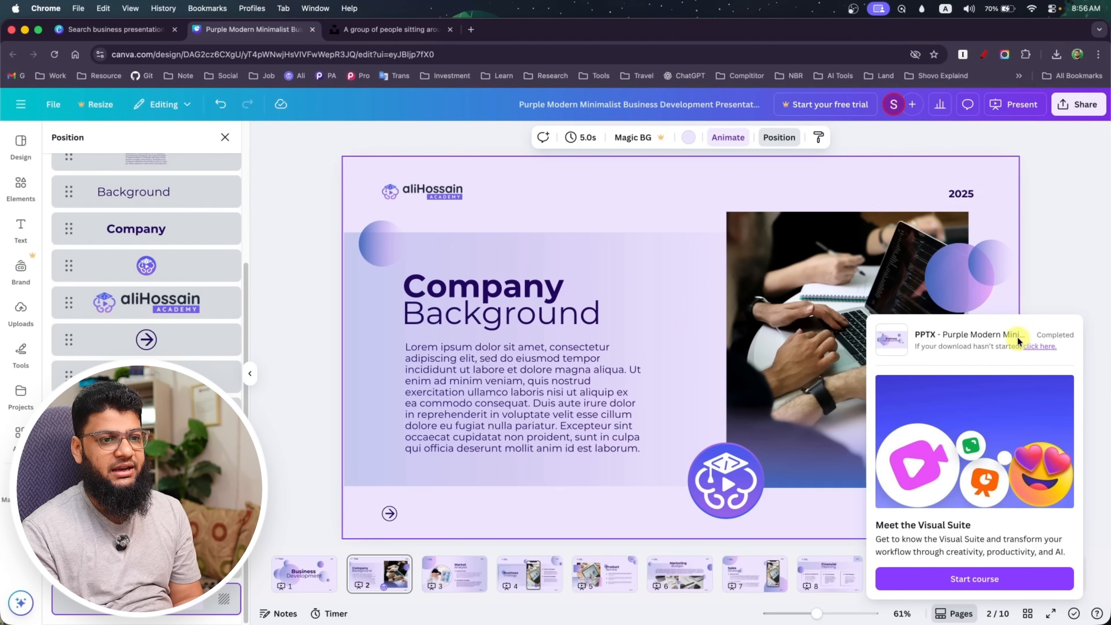
click(1044, 278)
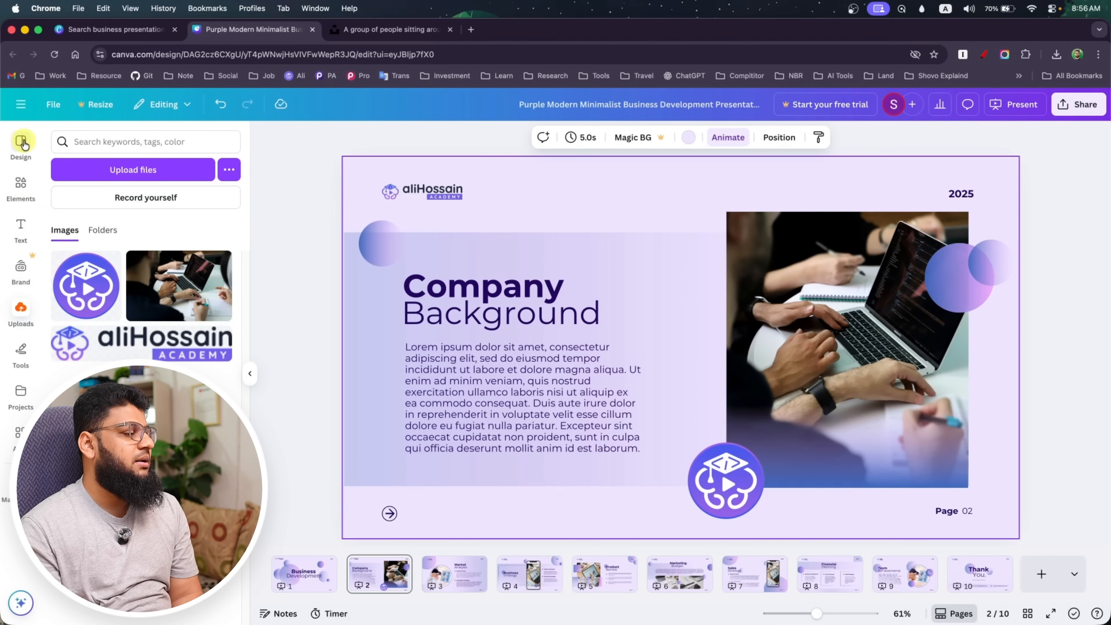
Return to the Canva home page and close the old template search tab
click(23, 105)
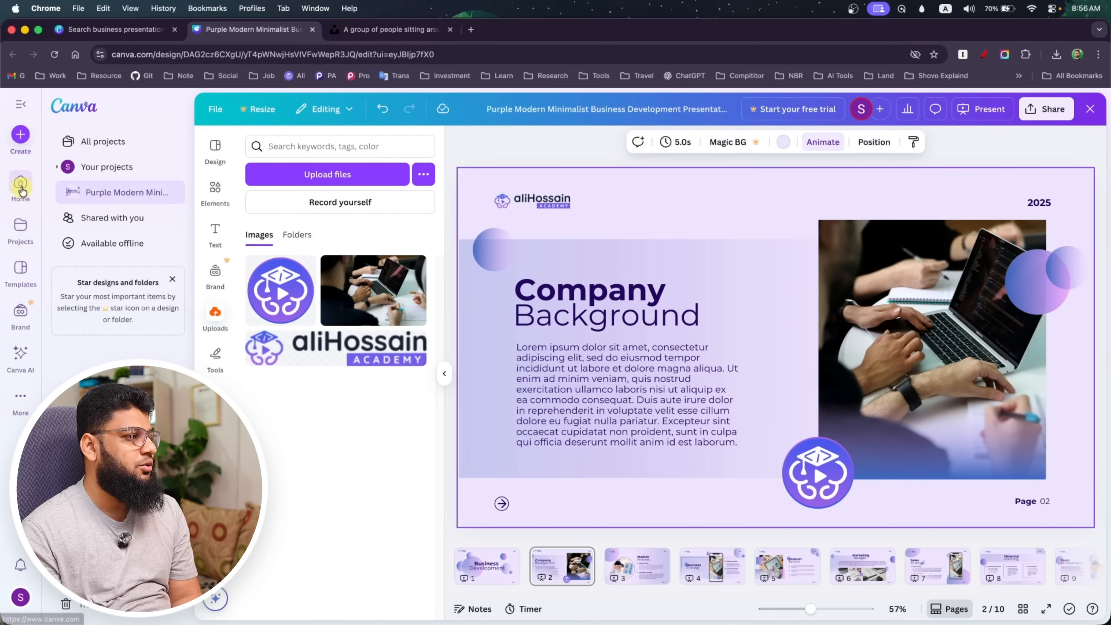
click(153, 240)
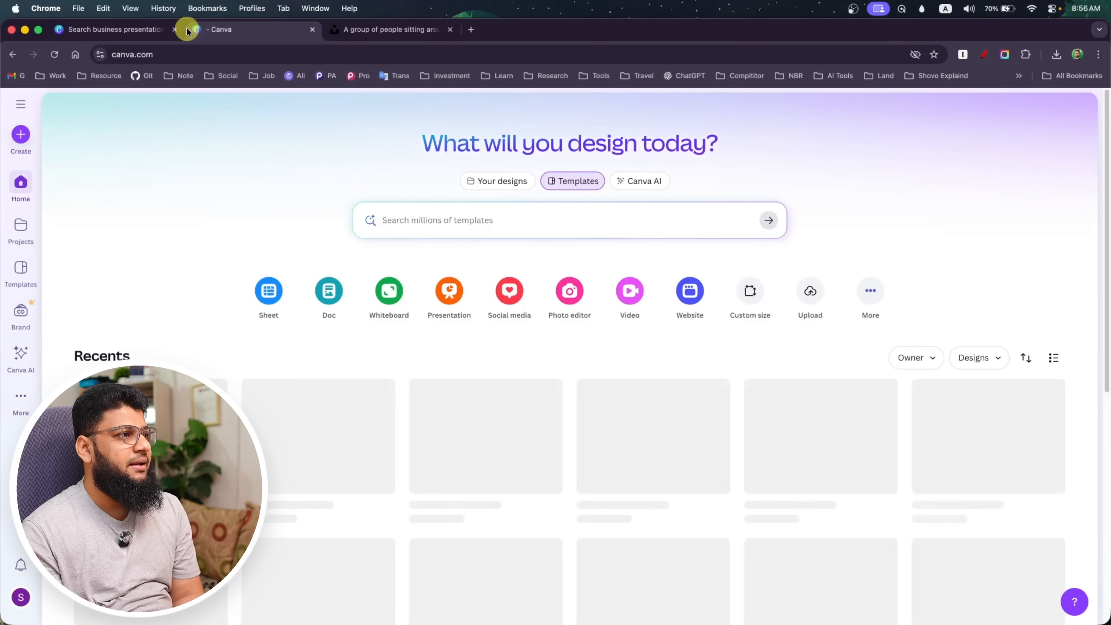
click(176, 30)
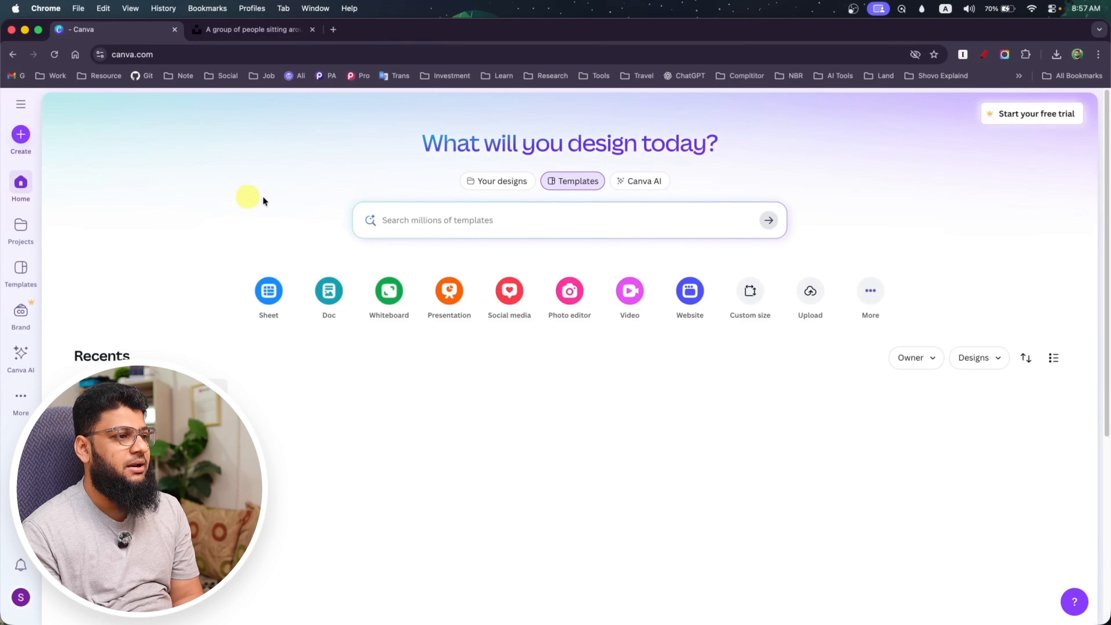
Search the template library for "resume professional"
click(413, 212)
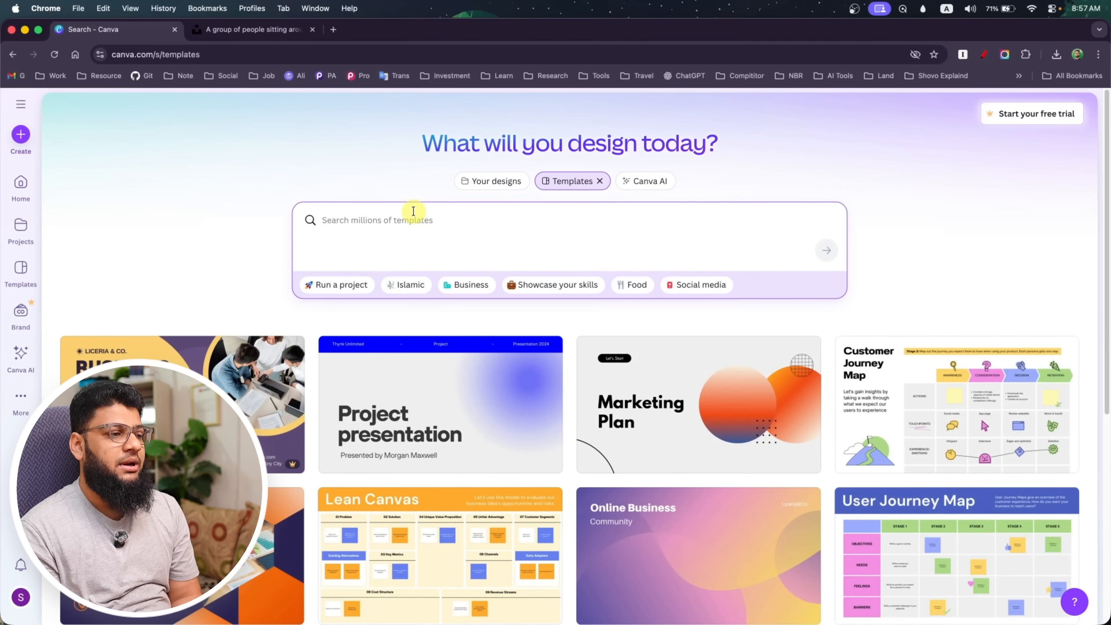
text(re)
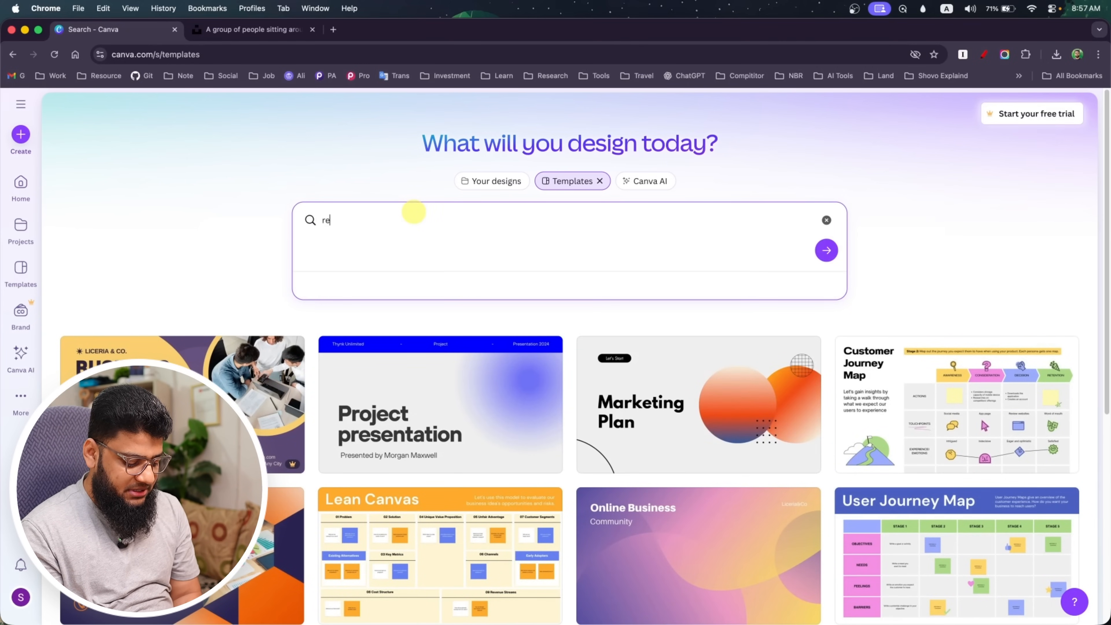
text(sume)
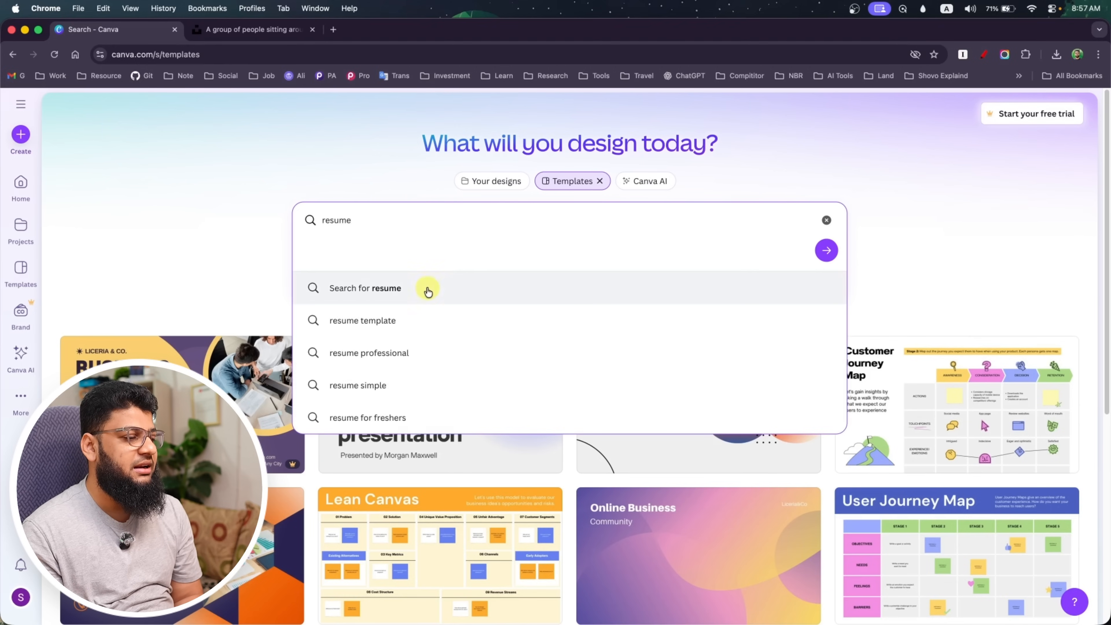
click(361, 370)
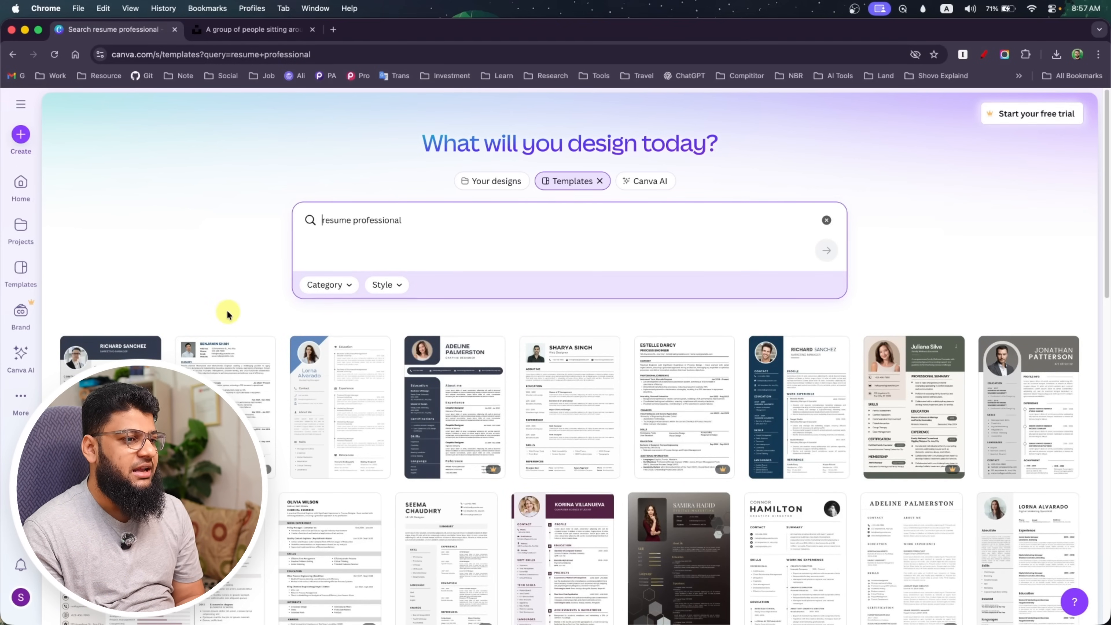
Browse the resume templates and preview Tan Simple Interior Design Resume A4, closing the preview
scroll(227, 310, down, 5)
scroll(228, 312, down, 3)
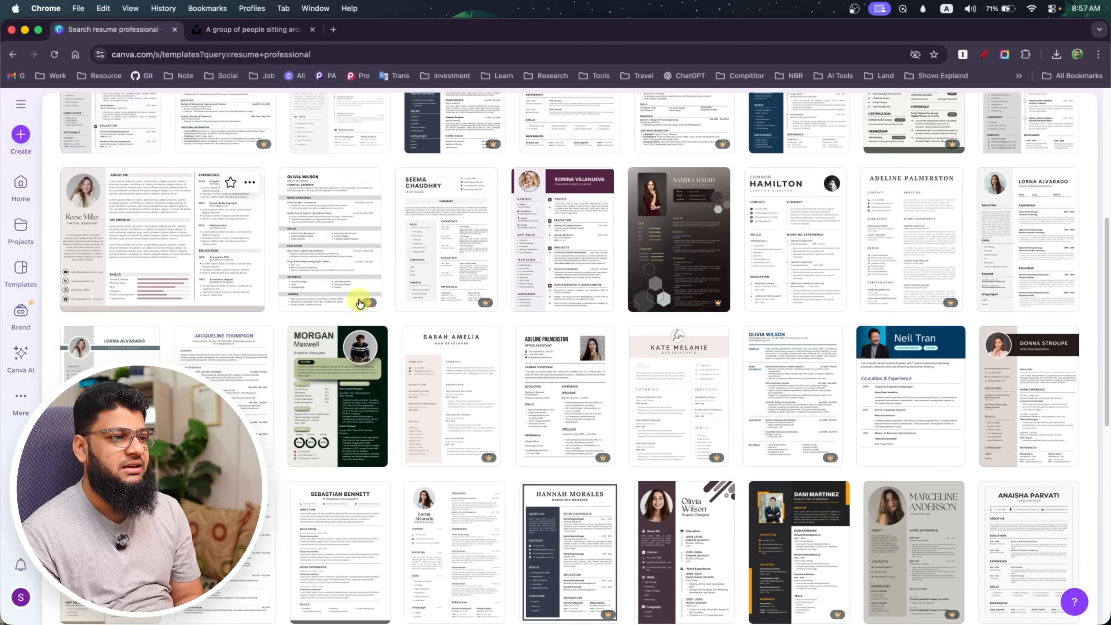
scroll(422, 481, down, 5)
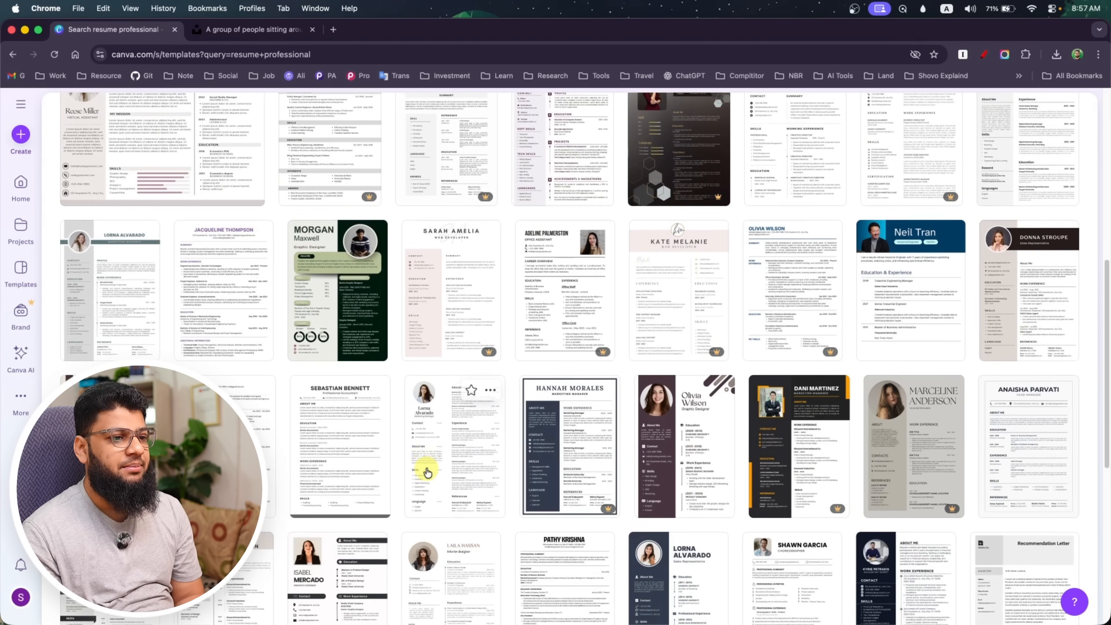
scroll(562, 349, down, 3)
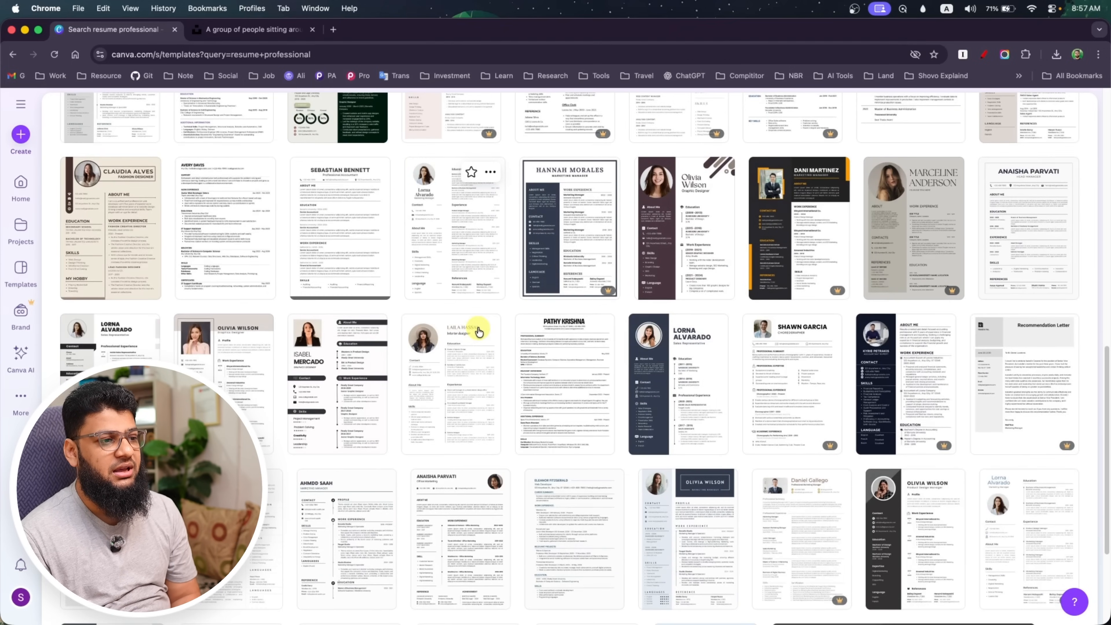
click(470, 406)
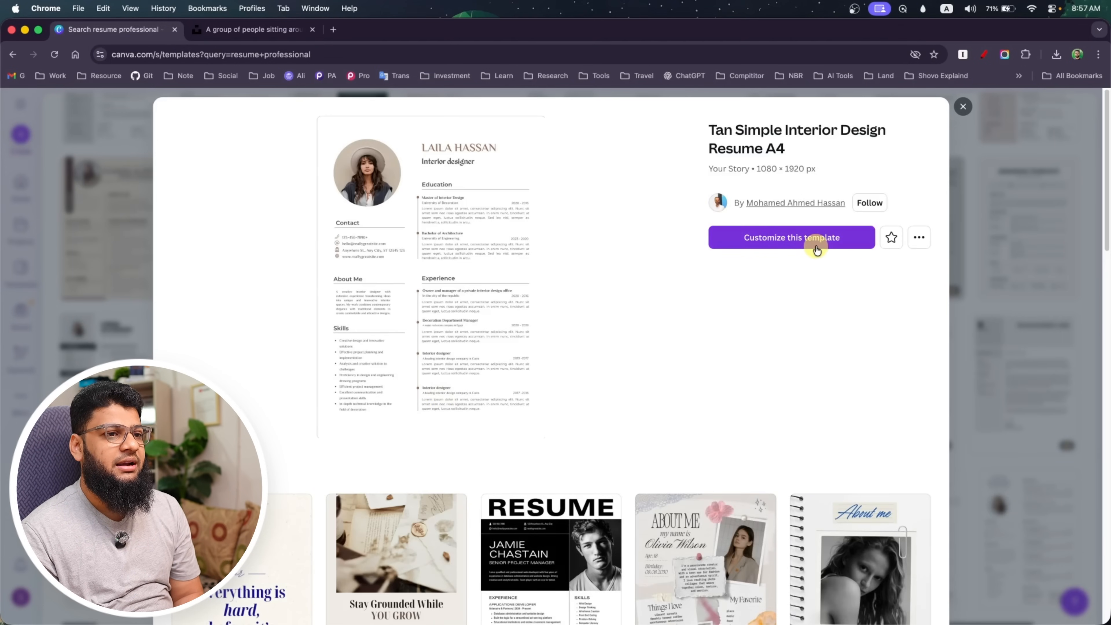
click(958, 114)
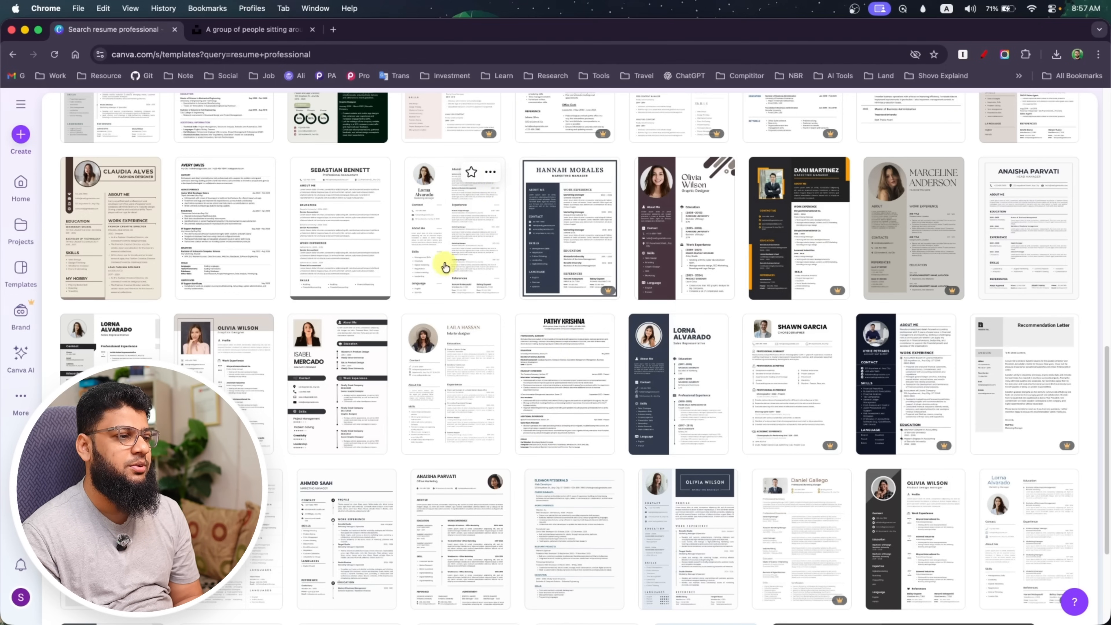
Star the resume template directly above the previewed one and check the starred designs and recent designs list
click(472, 172)
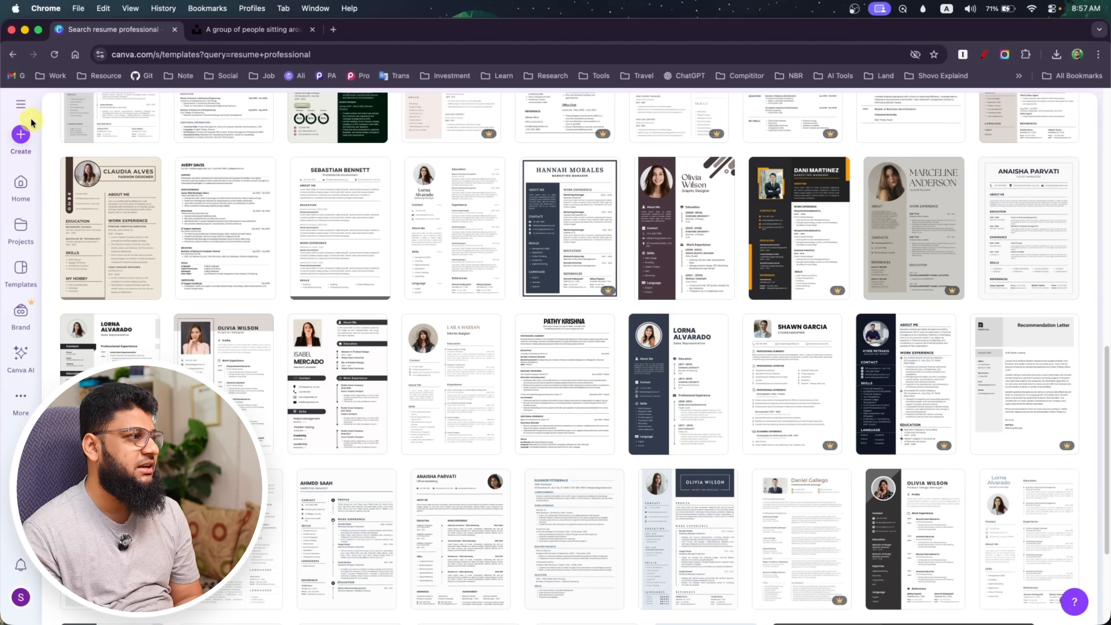
click(20, 104)
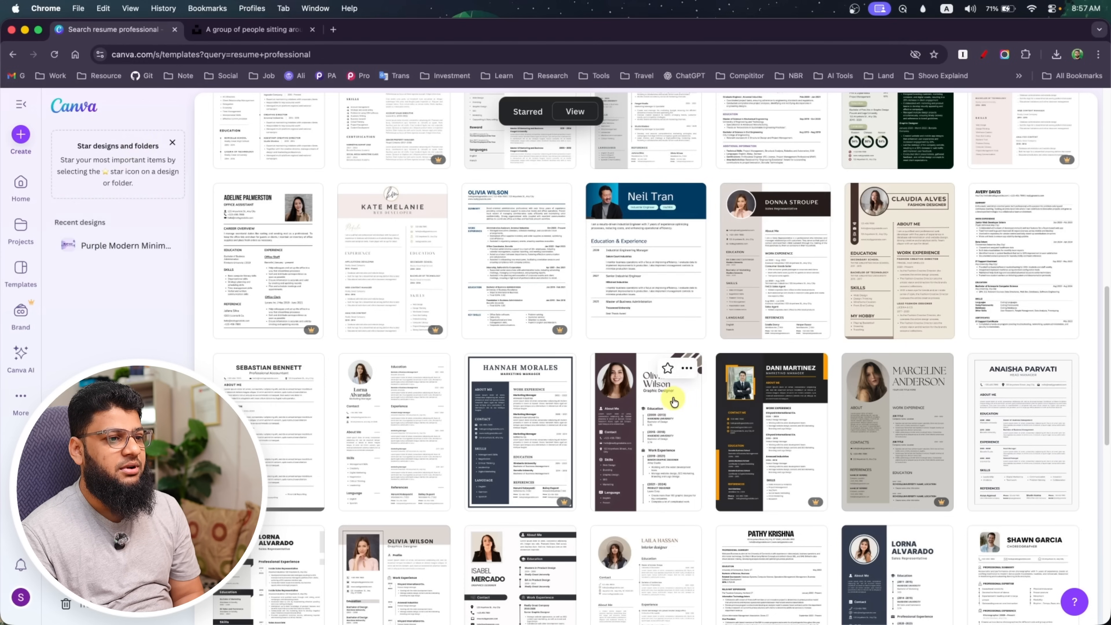
click(16, 101)
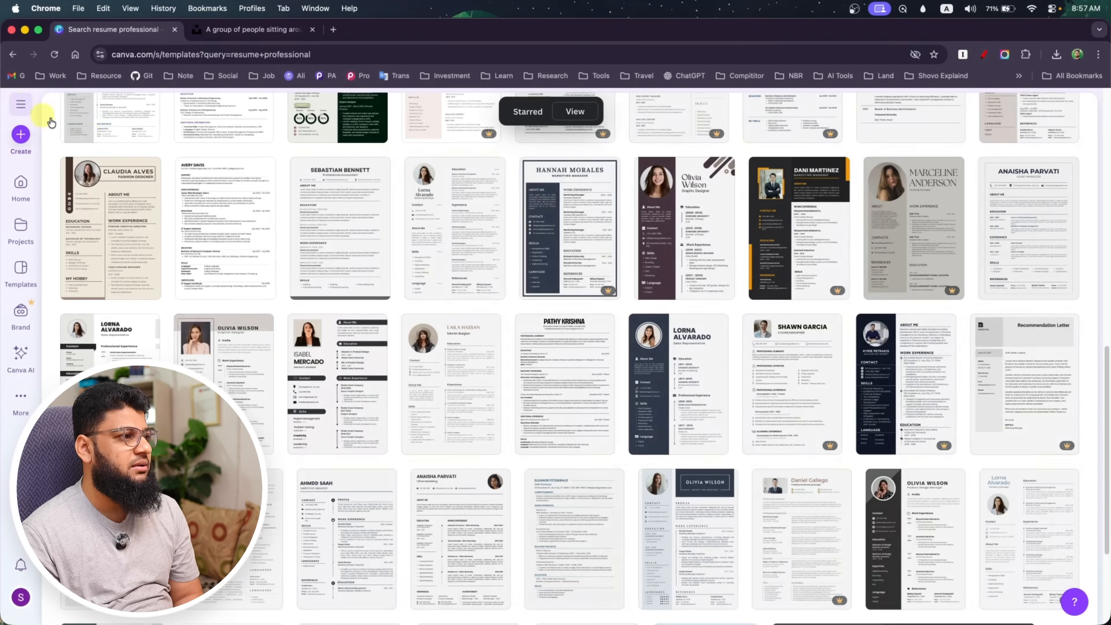
Open the Tan Simple Interior Design Resume A4 template for customization in the editor
click(454, 380)
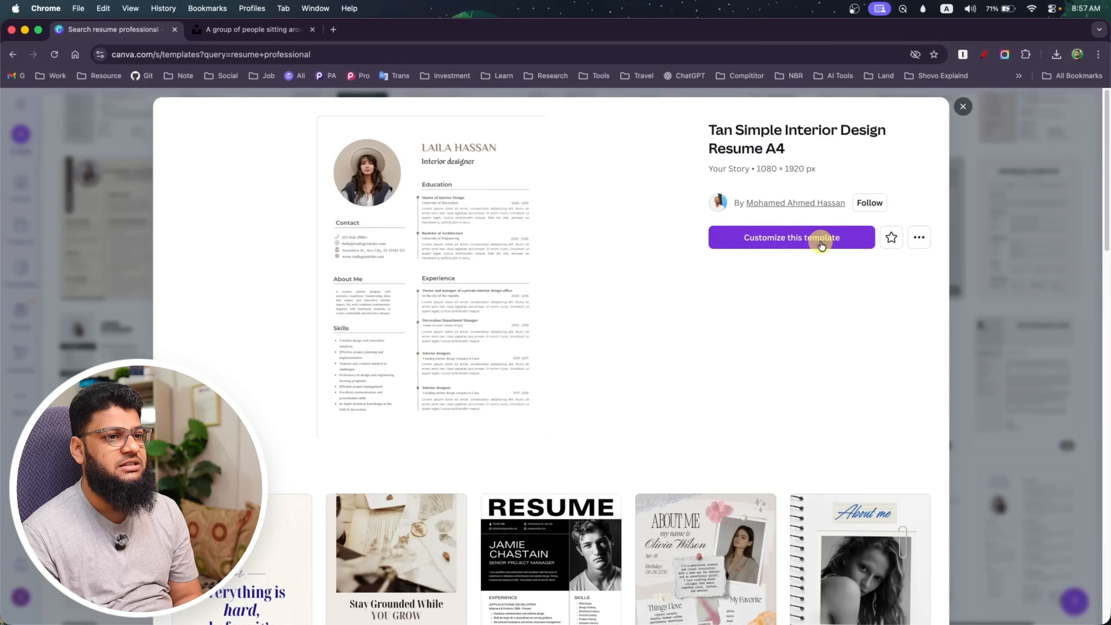
click(793, 240)
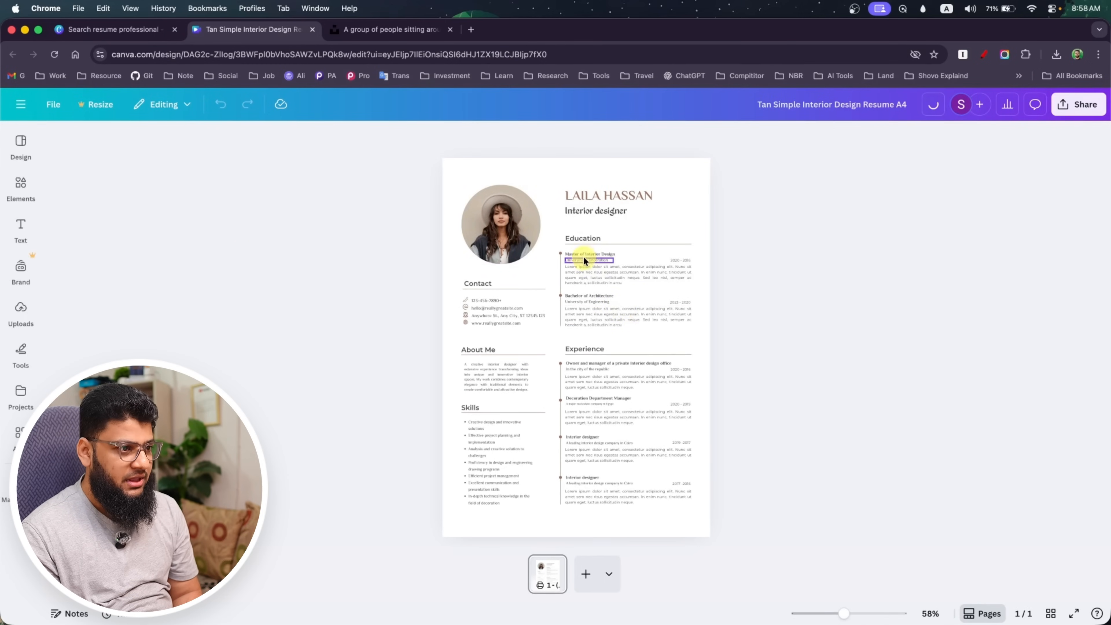
Replace the name heading at the top of the resume with the owner's full name
scroll(548, 168, up, 10)
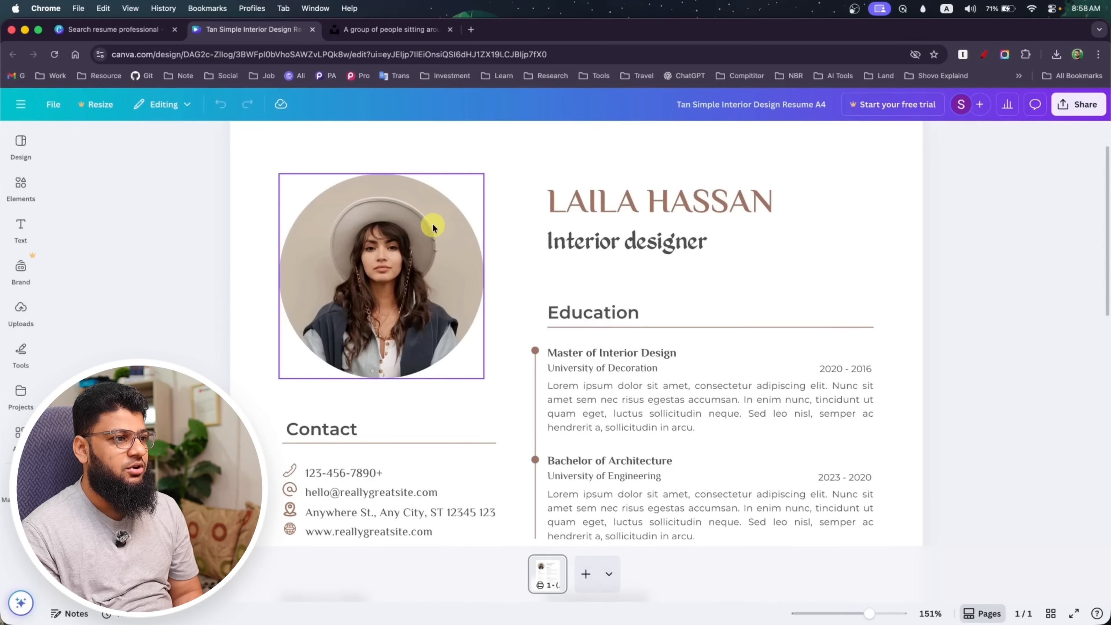
scroll(561, 273, up, 3)
click(624, 258)
double_click(658, 268)
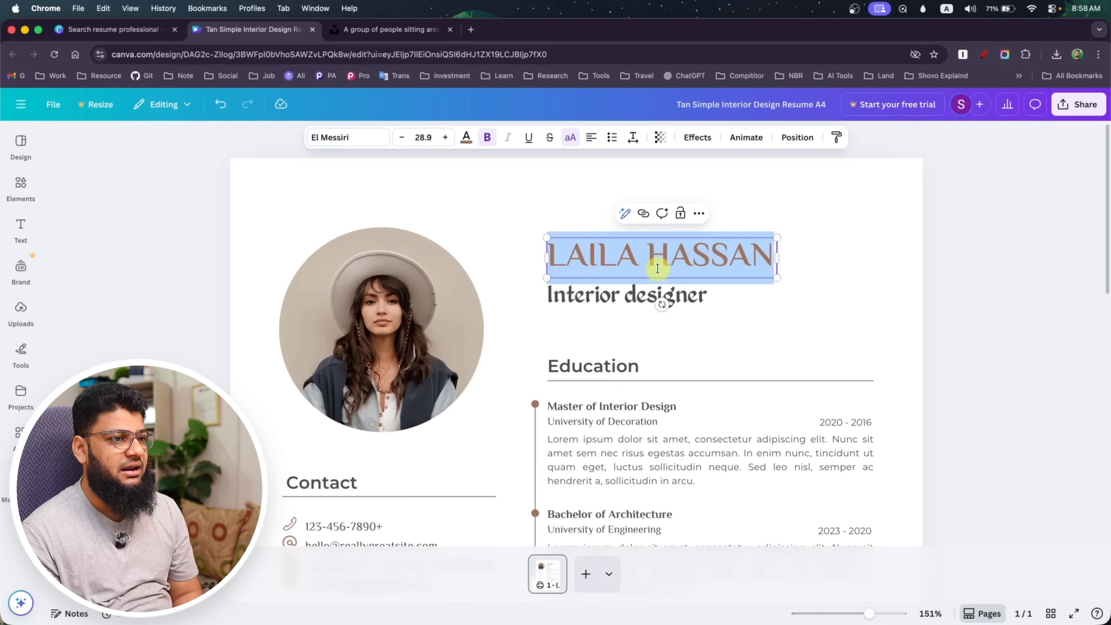
drag(646, 259, 553, 257)
text(ALI)
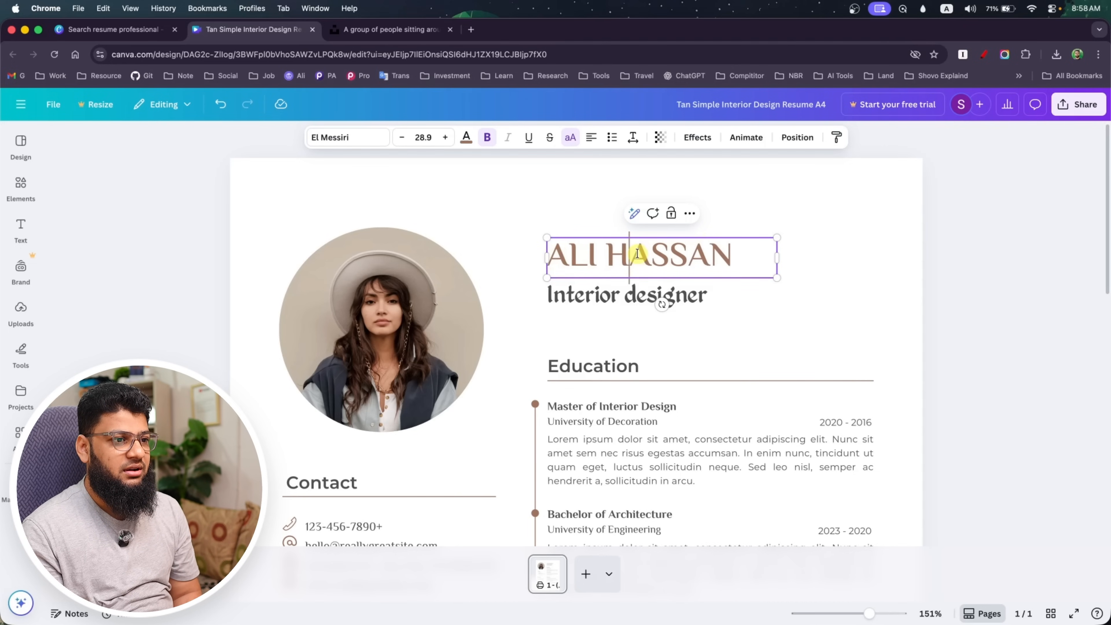
key(Right)
text(O)
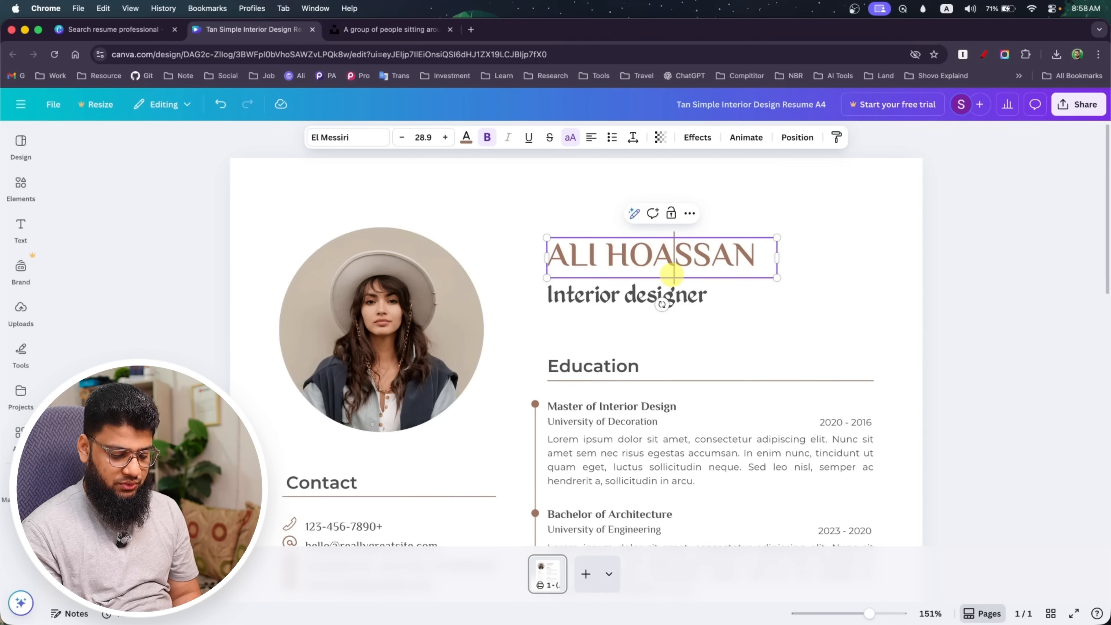
key(BackSpace)
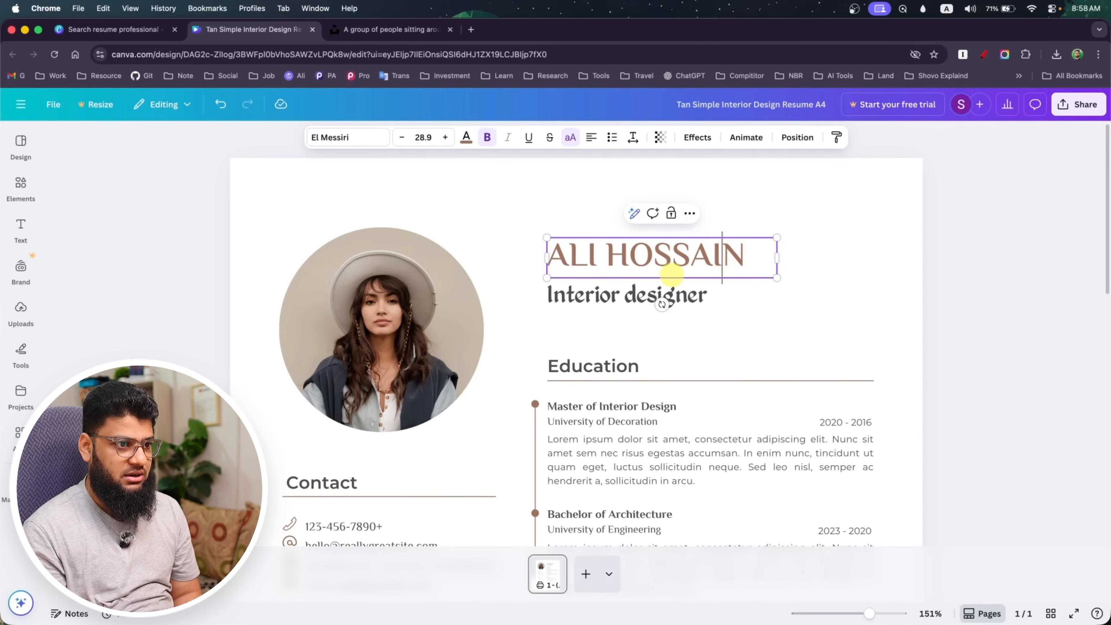
Switch to Finder and upload the portrait JPG from the INTRO folder to the resume design's uploads
click(354, 361)
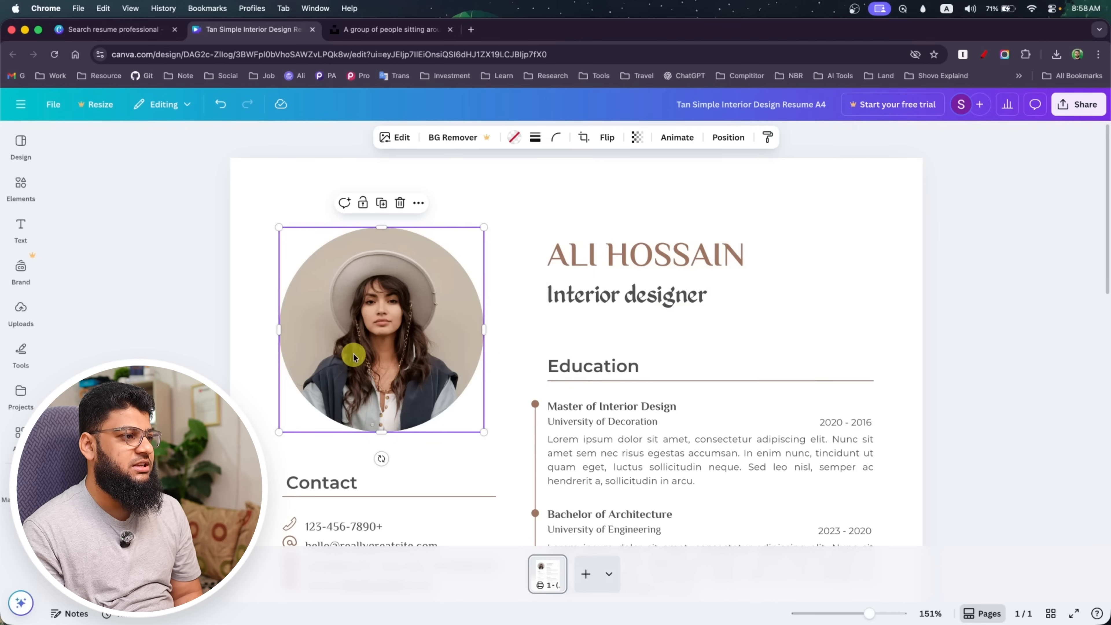
click(21, 312)
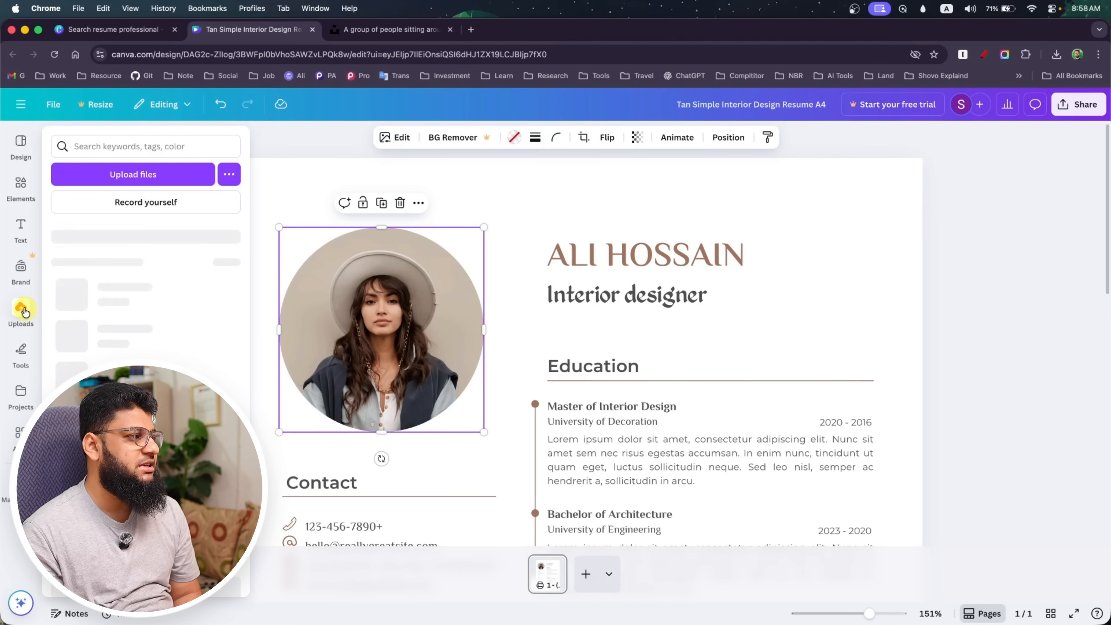
click(21, 312)
key(super+Tab)
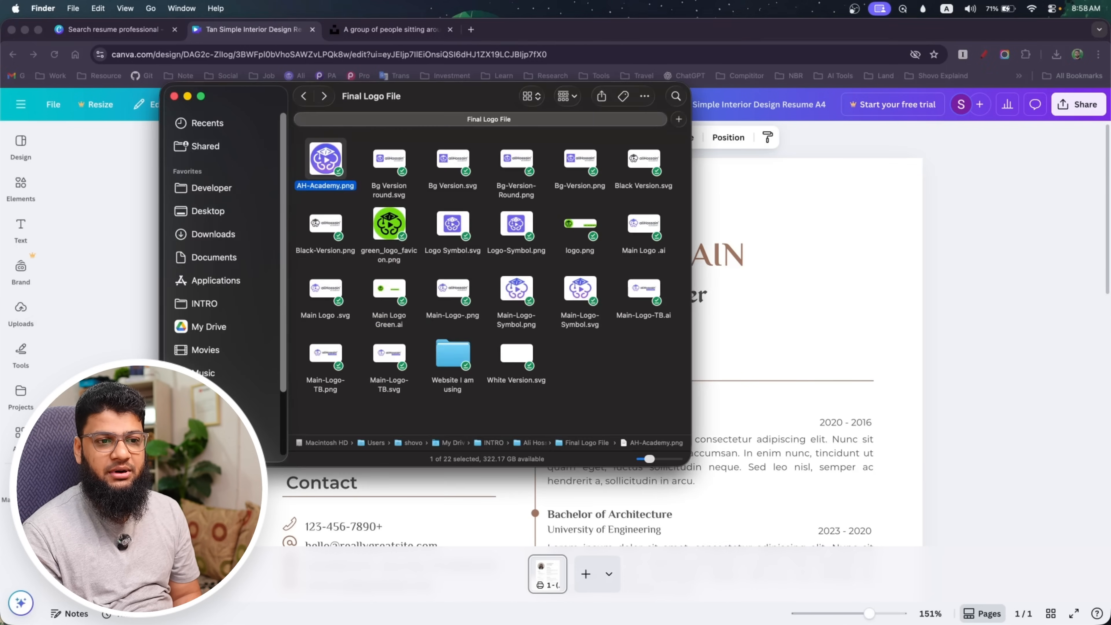
click(206, 303)
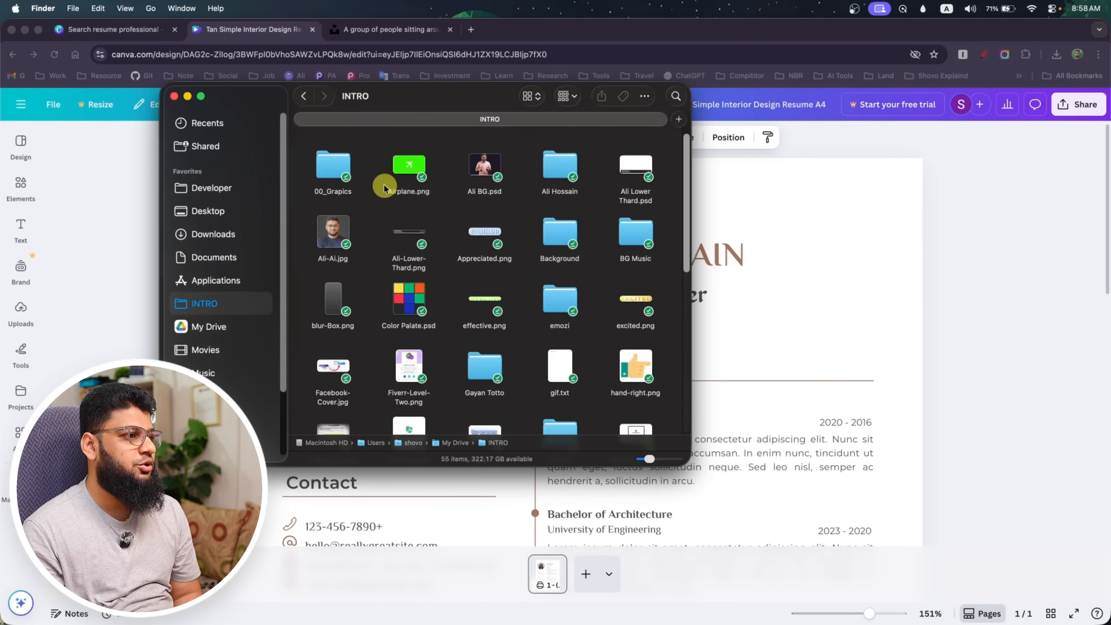
drag(333, 229, 137, 237)
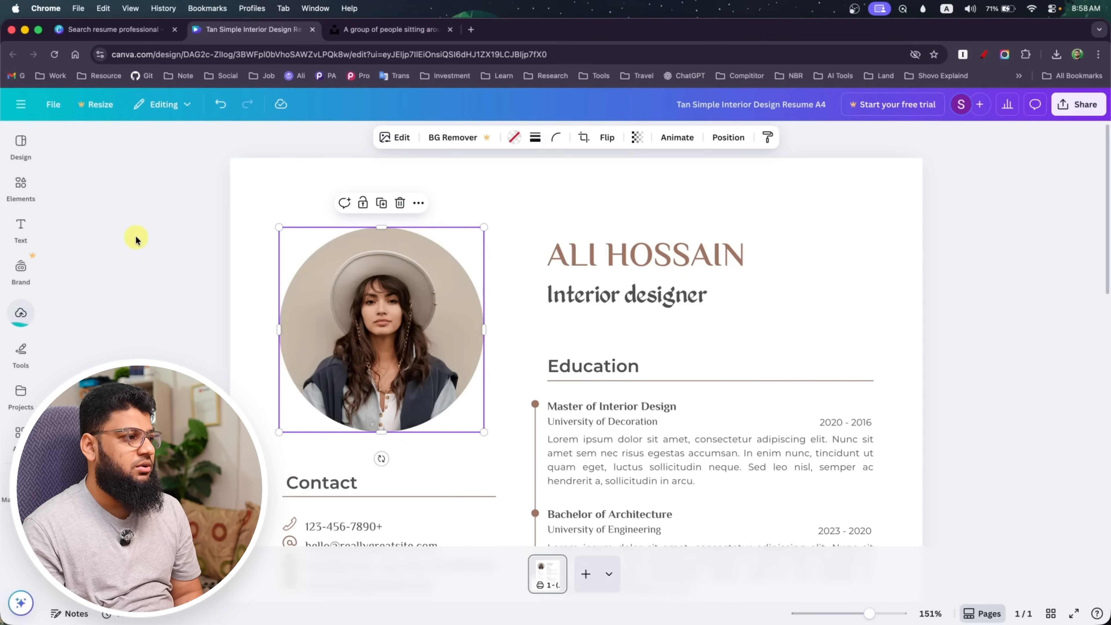
Replace the photo in the resume's circular frame with the uploaded portrait
click(20, 315)
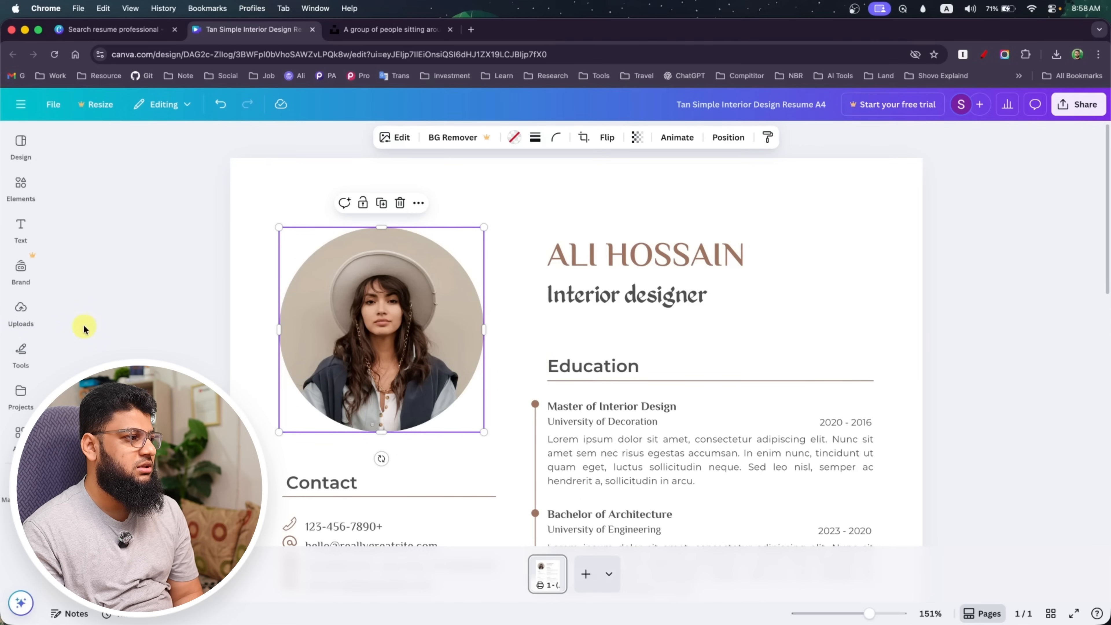
mouse_move(24, 315)
drag(109, 386, 434, 367)
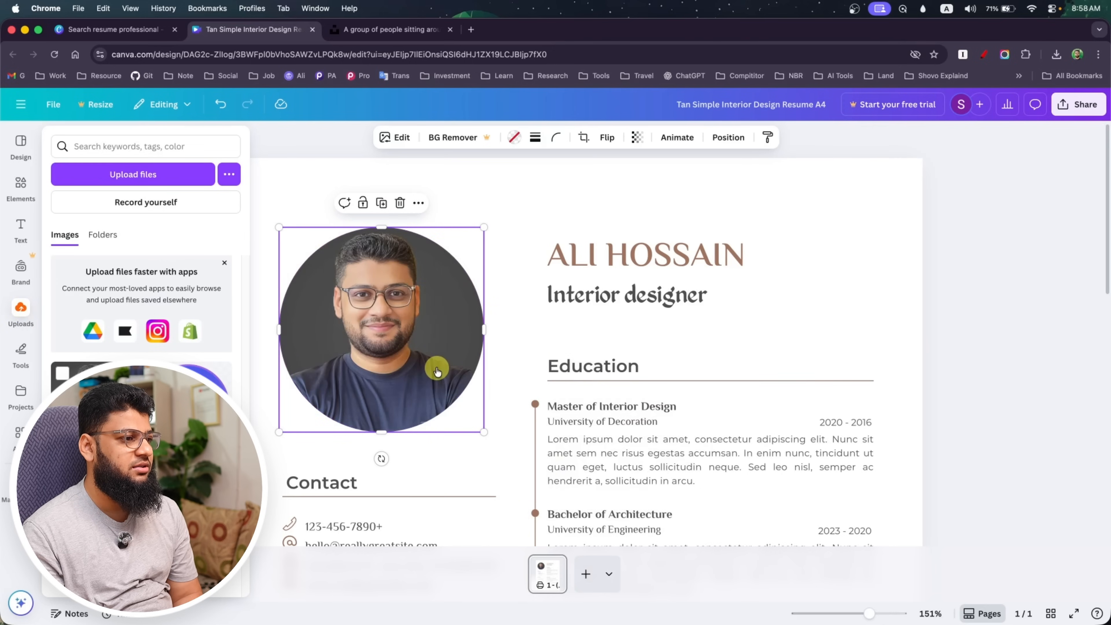
click(799, 314)
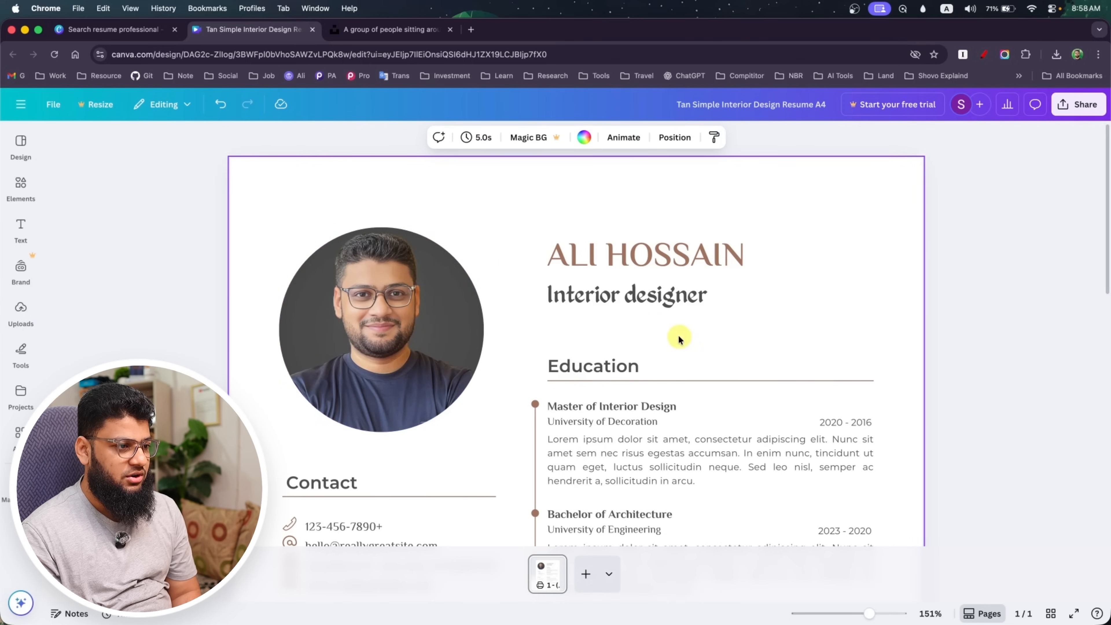
Change the job title beneath the name heading to "Web Developer"
click(620, 297)
click(619, 294)
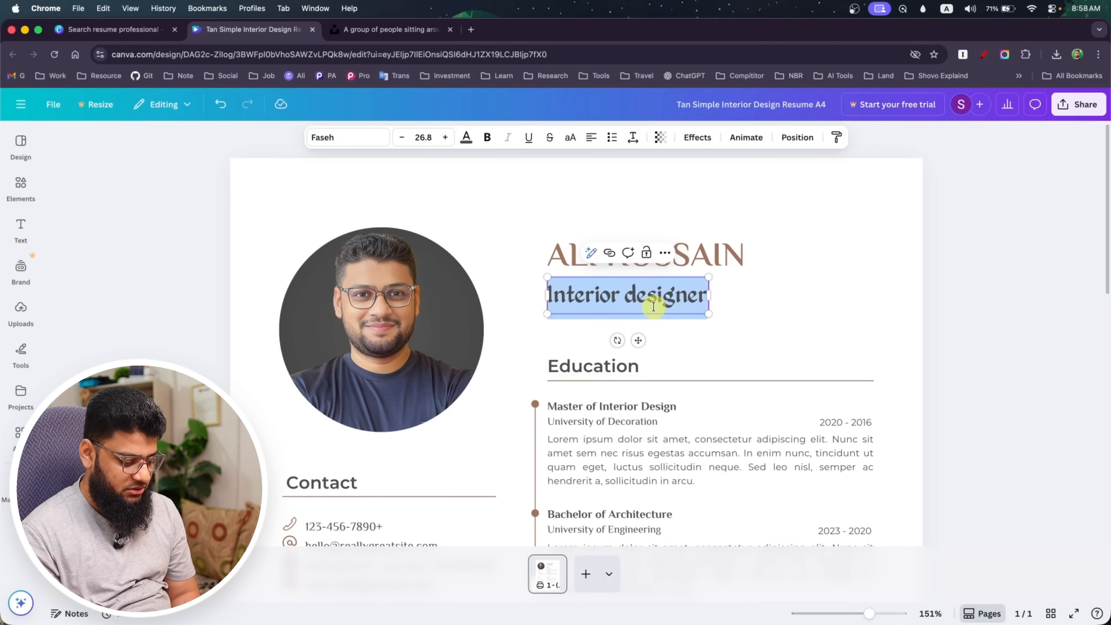
text(Web Developer)
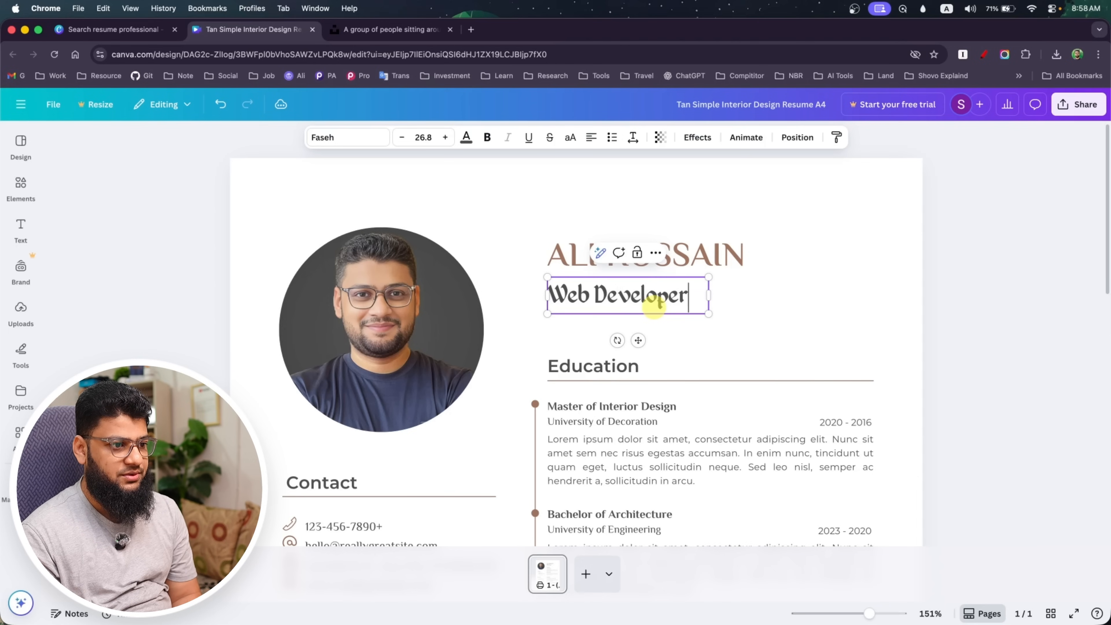
click(809, 330)
Add a blank second page to the resume and delete that page again
scroll(717, 343, down, 3)
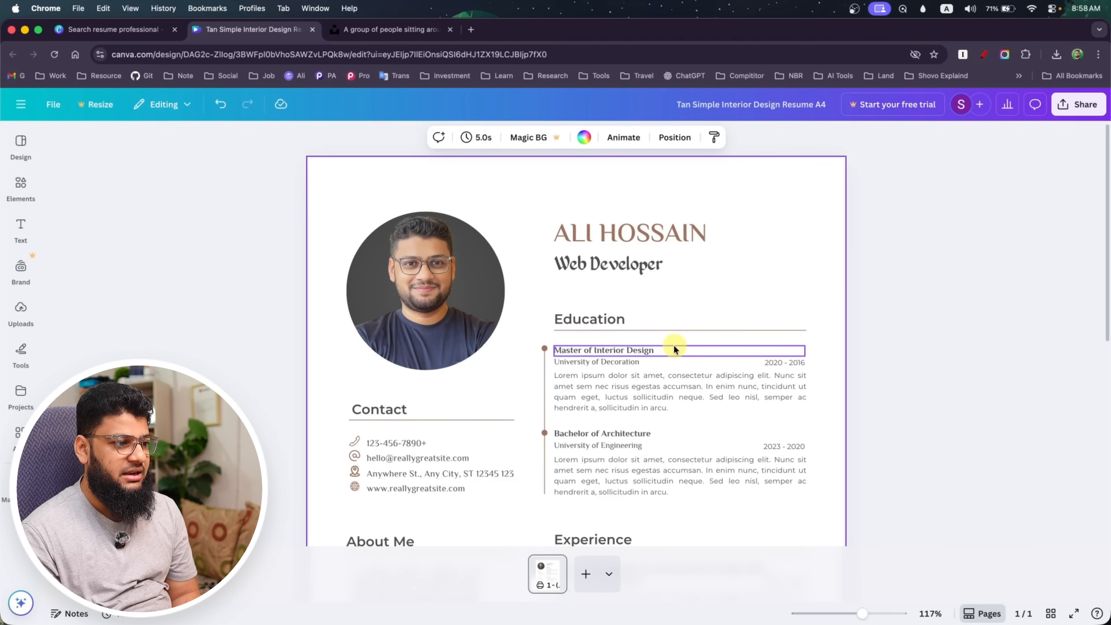
scroll(675, 349, down, 2)
scroll(568, 389, down, 5)
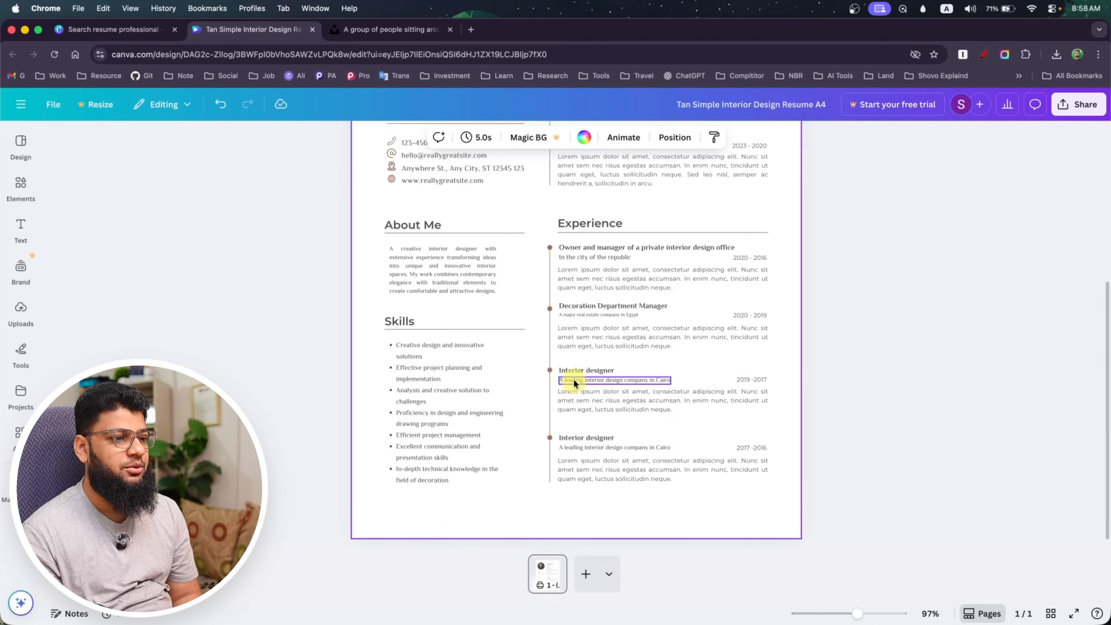
scroll(574, 378, up, 5)
click(586, 574)
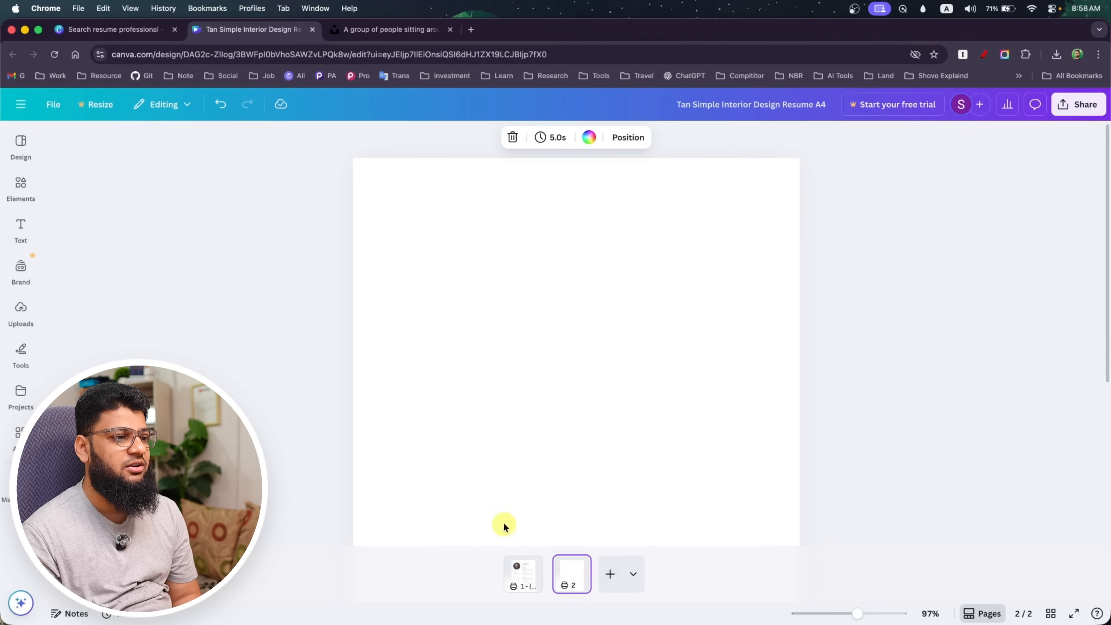
click(578, 567)
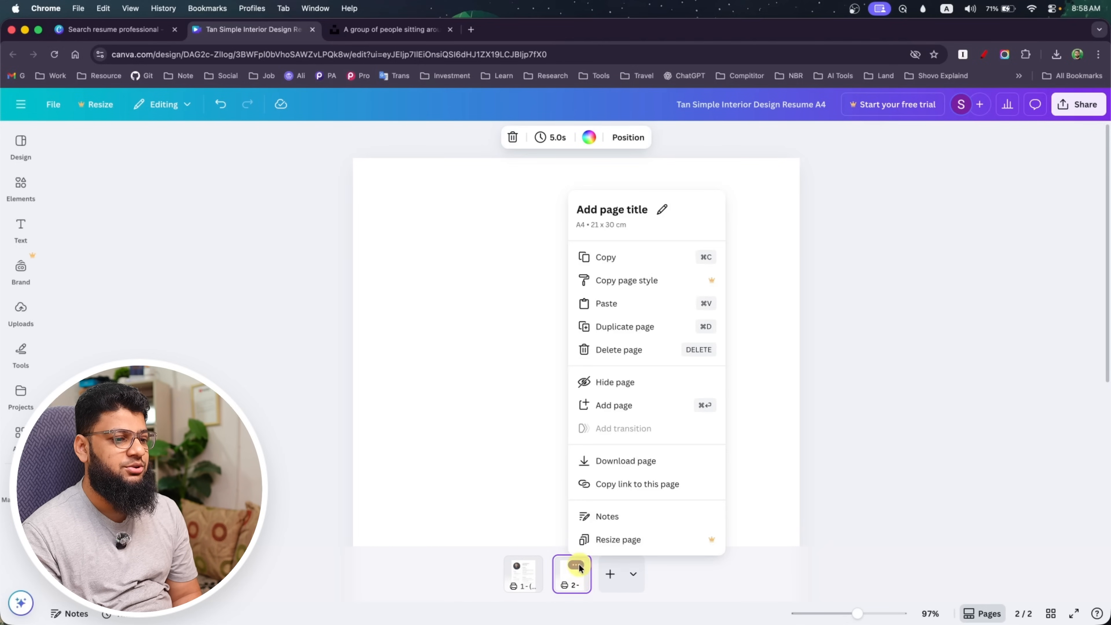
click(621, 350)
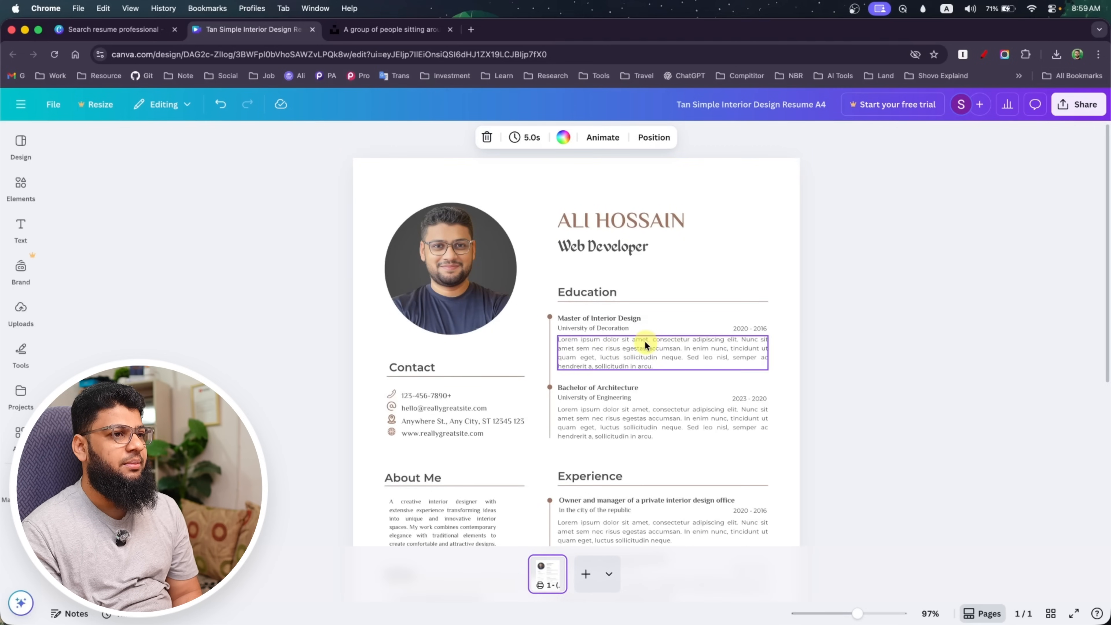
Review the whole resume page and download it as a PDF Standard file
scroll(526, 480, down, 5)
scroll(527, 477, up, 5)
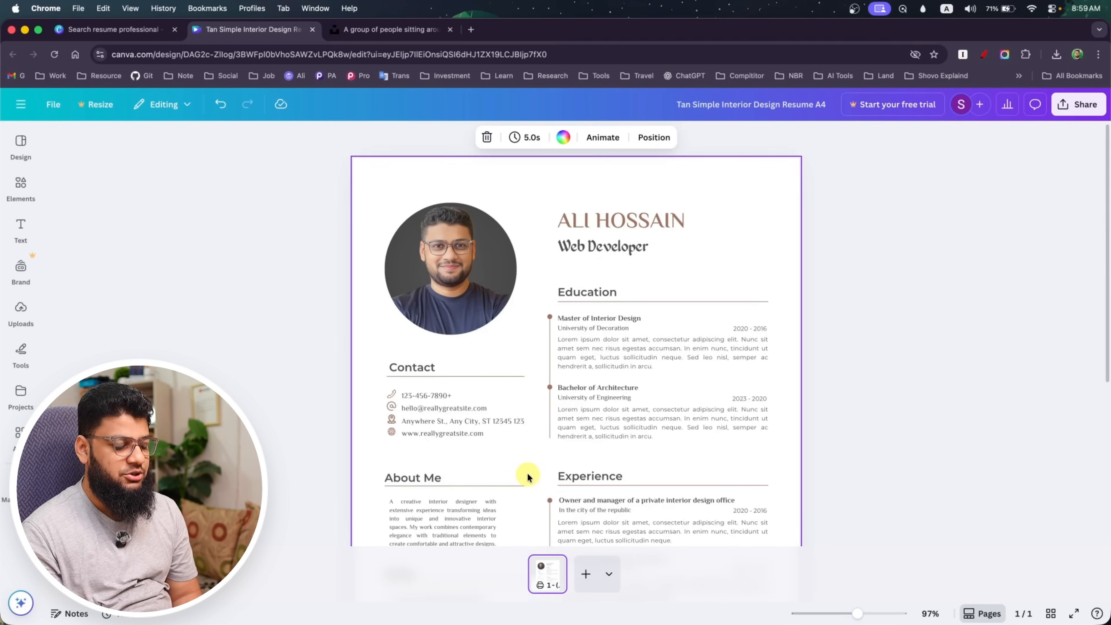
scroll(531, 472, down, 5)
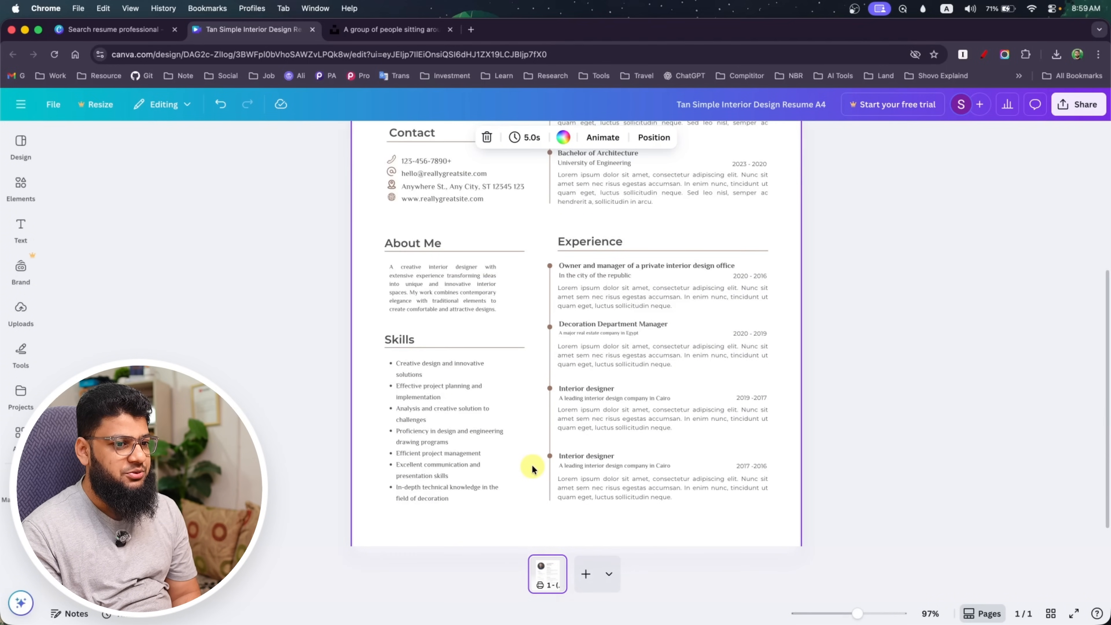
scroll(532, 471, down, 3)
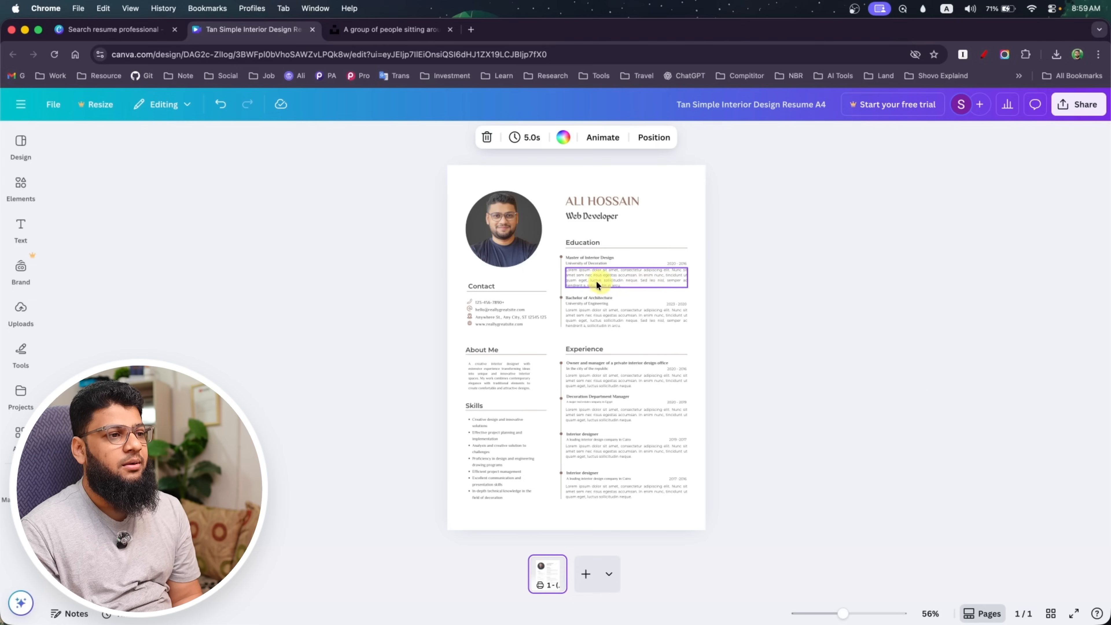
click(1099, 109)
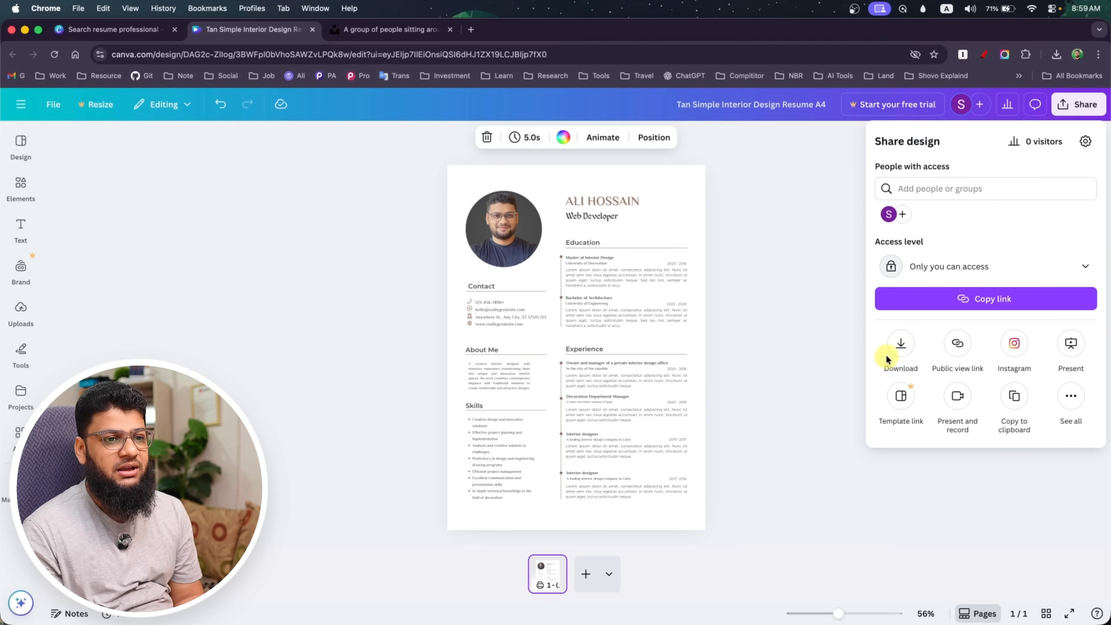
click(898, 346)
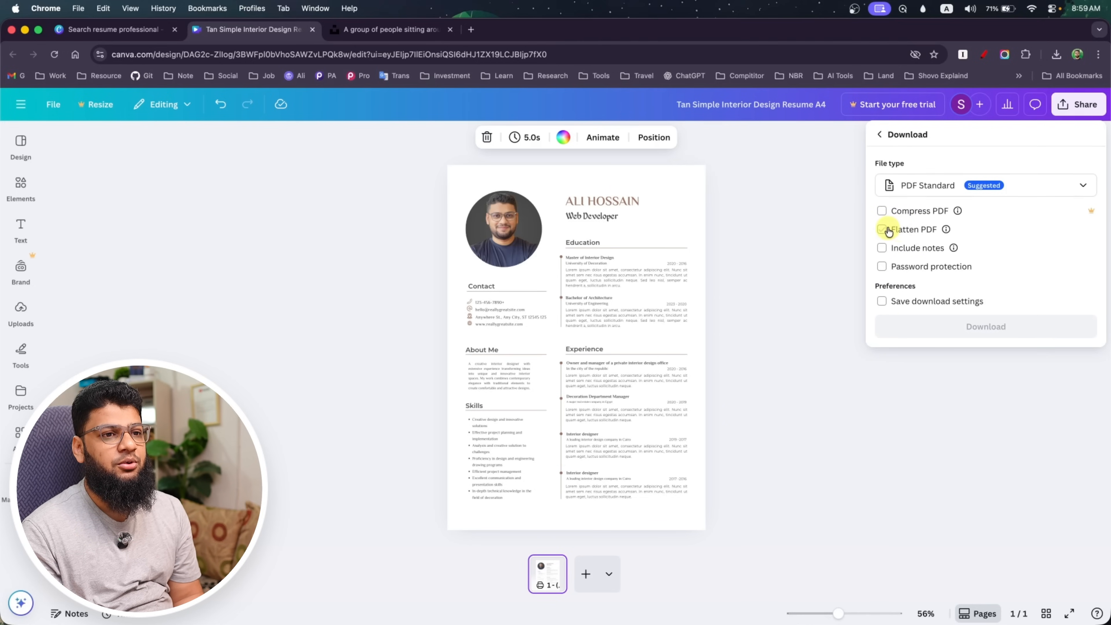
click(902, 188)
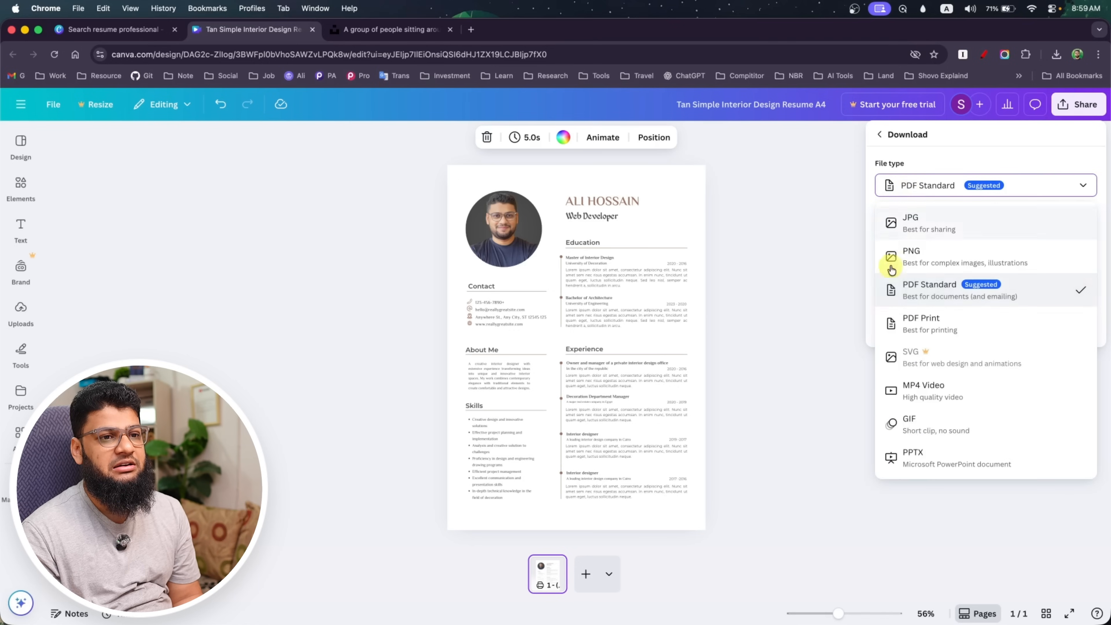
click(919, 189)
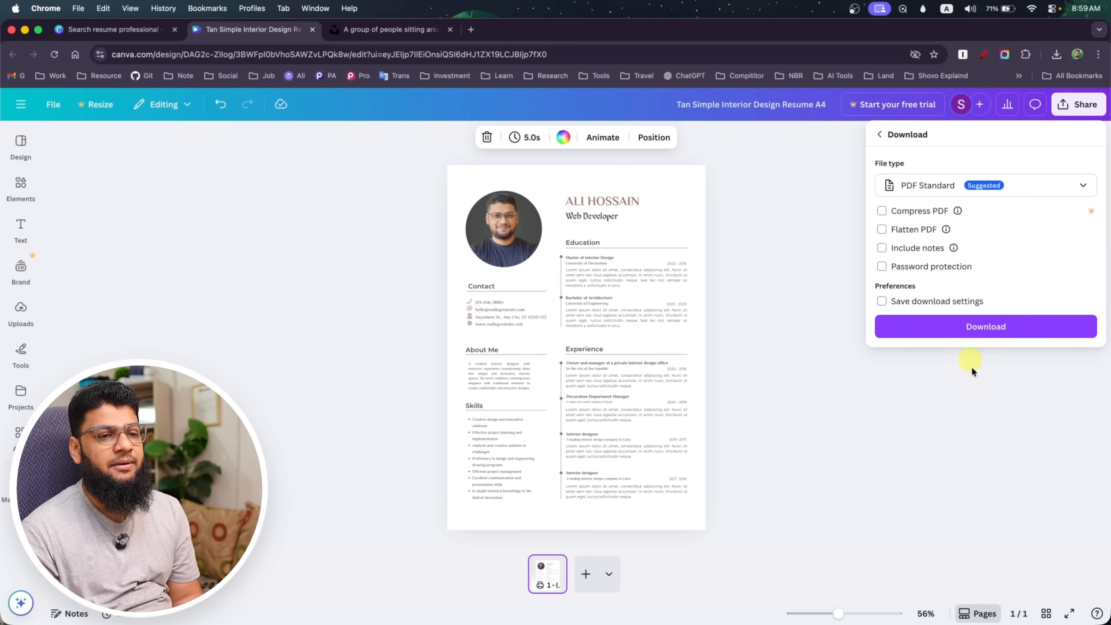
click(960, 326)
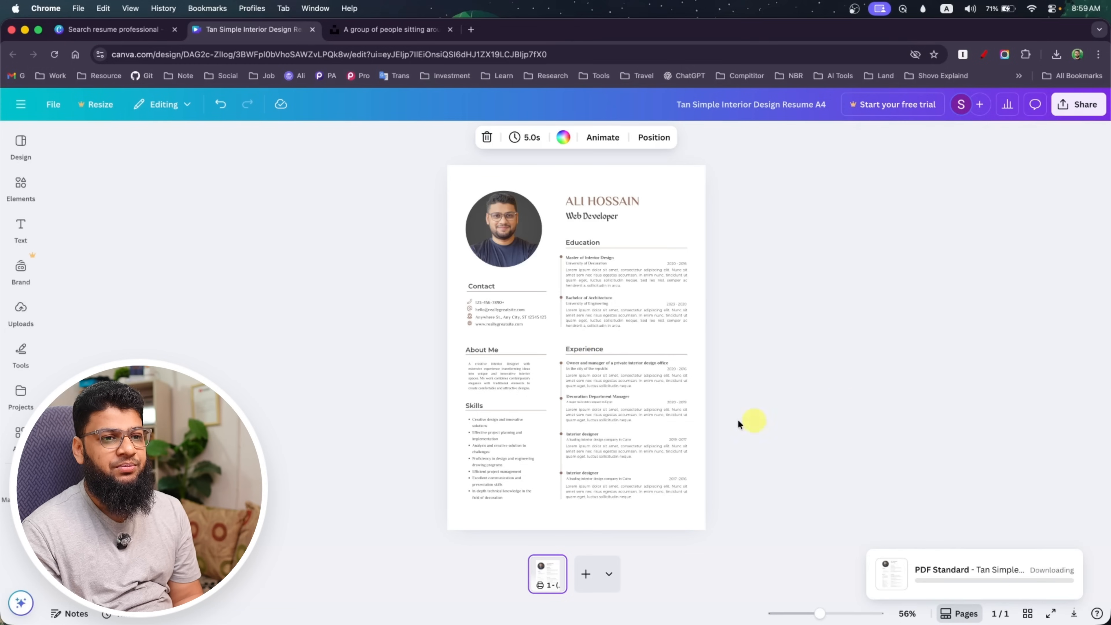
Open the downloaded resume PDF from the browser's recent downloads, check its page, and close it
click(1056, 54)
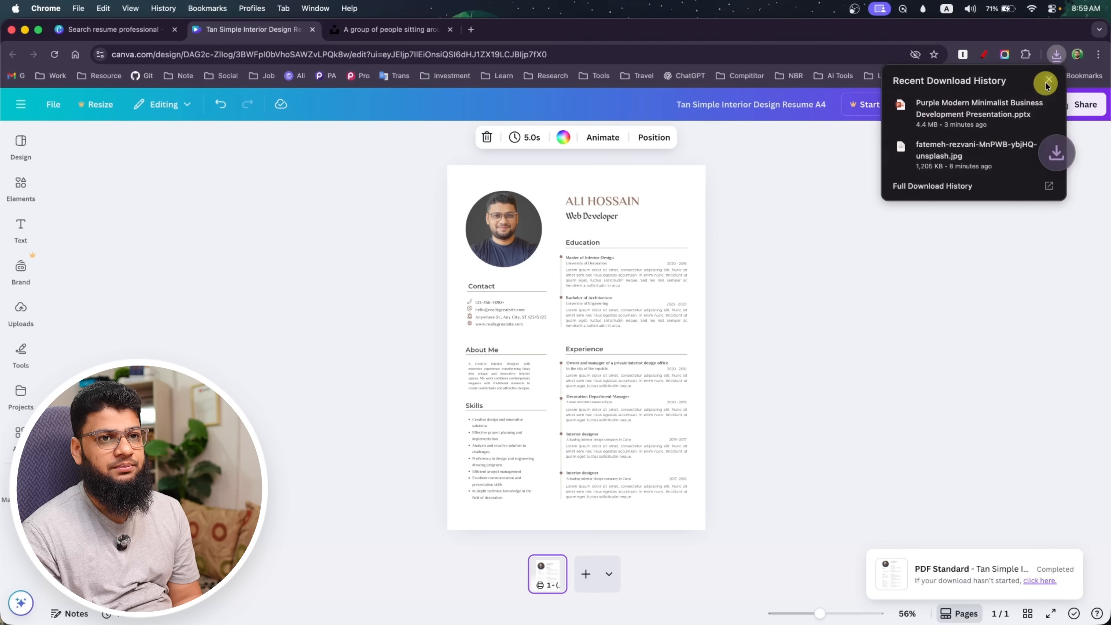
click(1049, 81)
click(1057, 55)
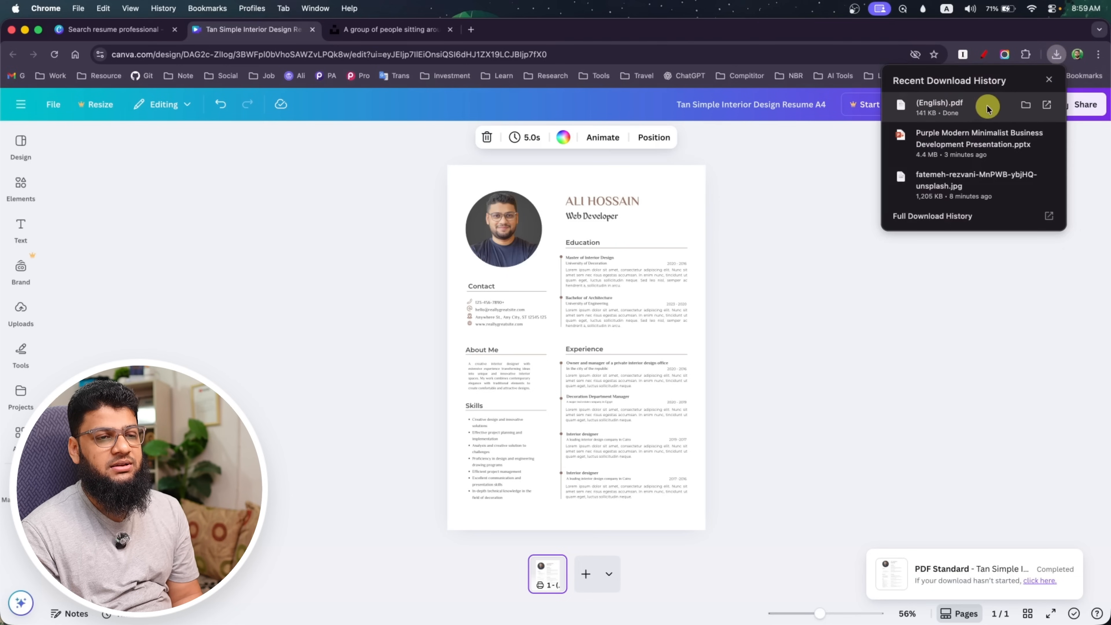
click(975, 111)
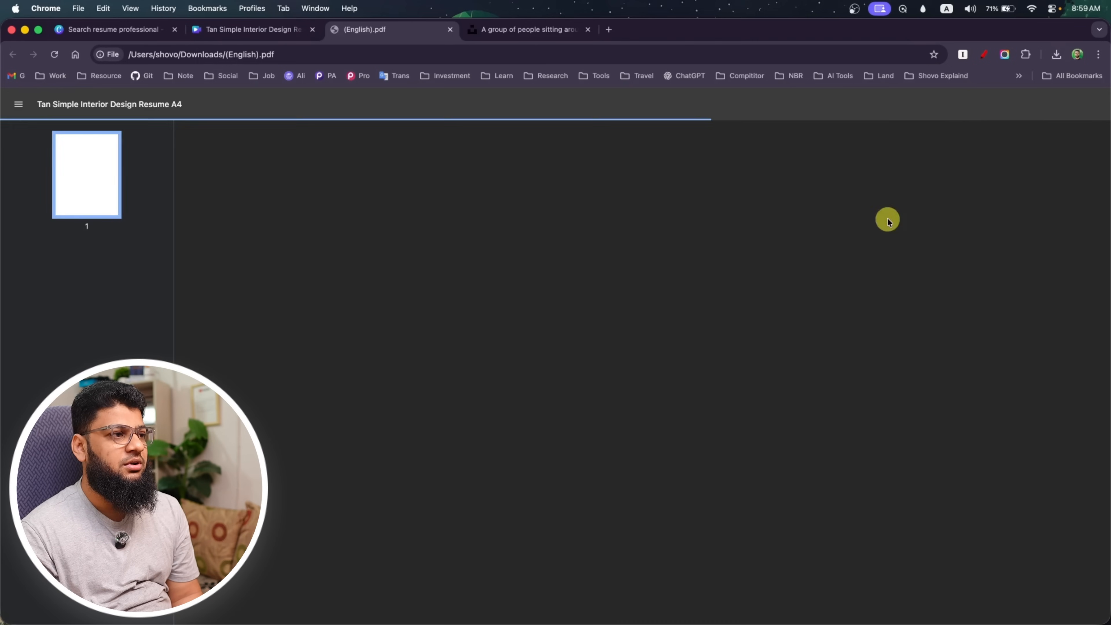
scroll(570, 280, down, 3)
scroll(570, 280, up, 3)
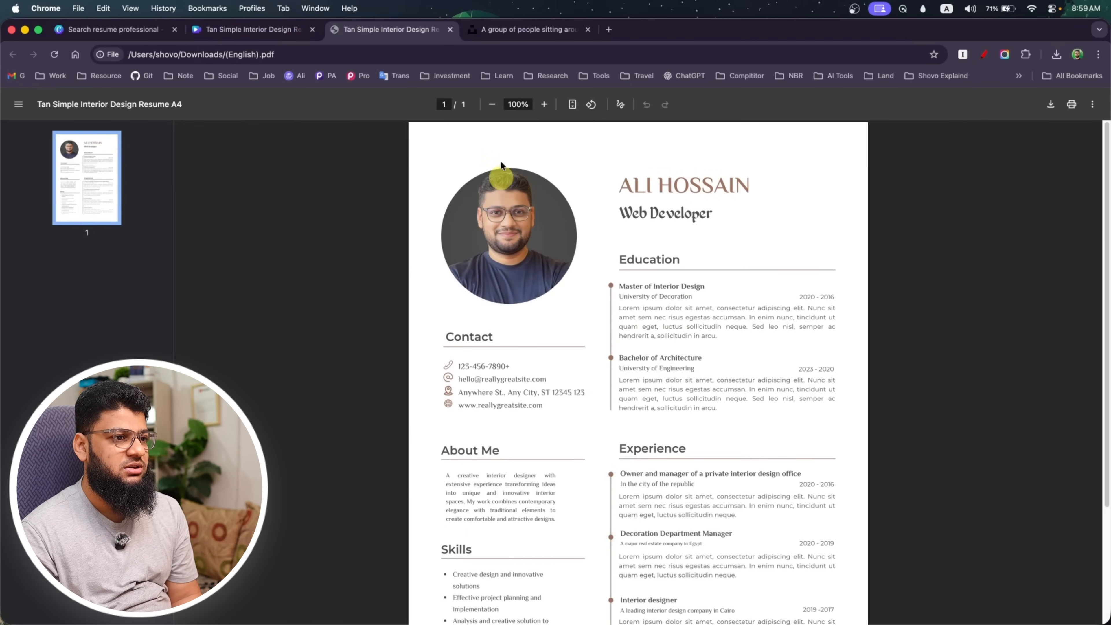
click(450, 29)
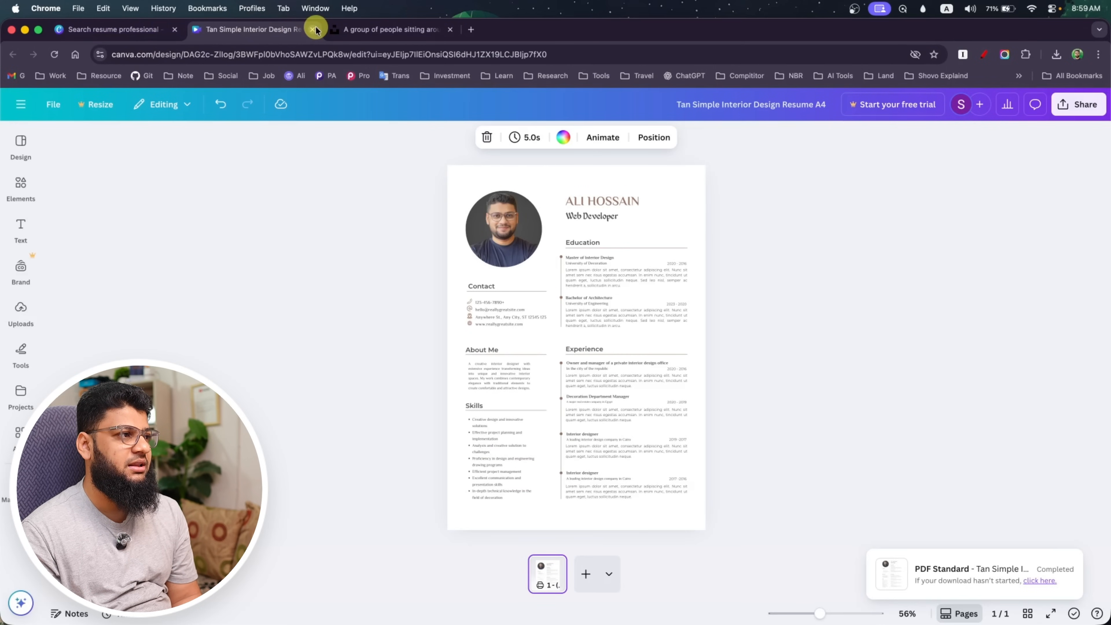
Return to the Canva home page and create a blank LinkedIn Background Photo design, 1584 × 396 px, from the social media formats
click(21, 108)
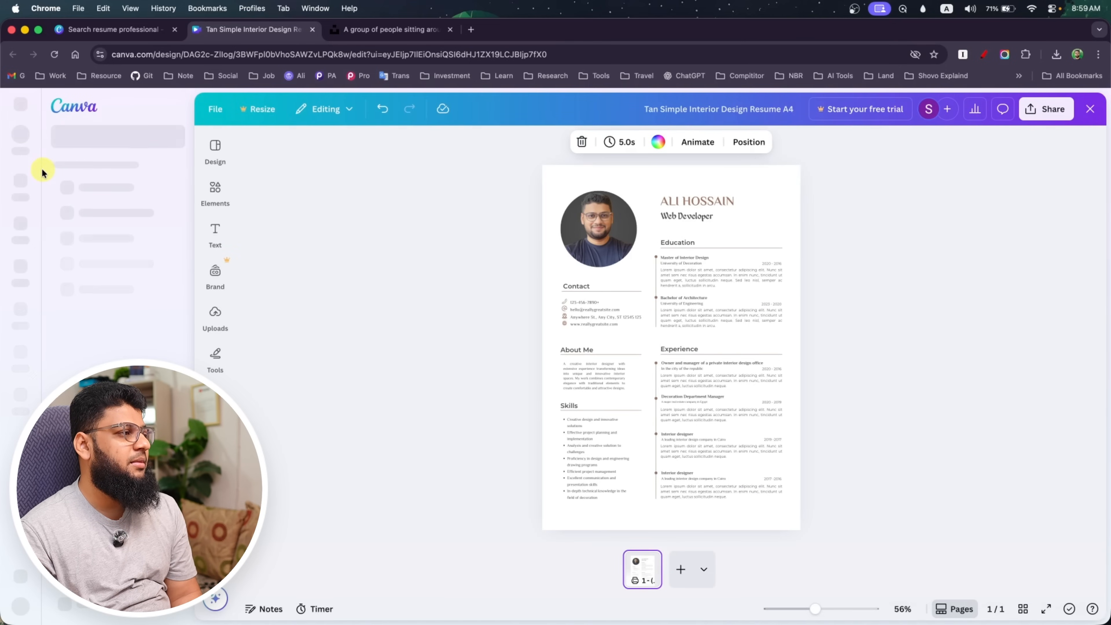
click(19, 189)
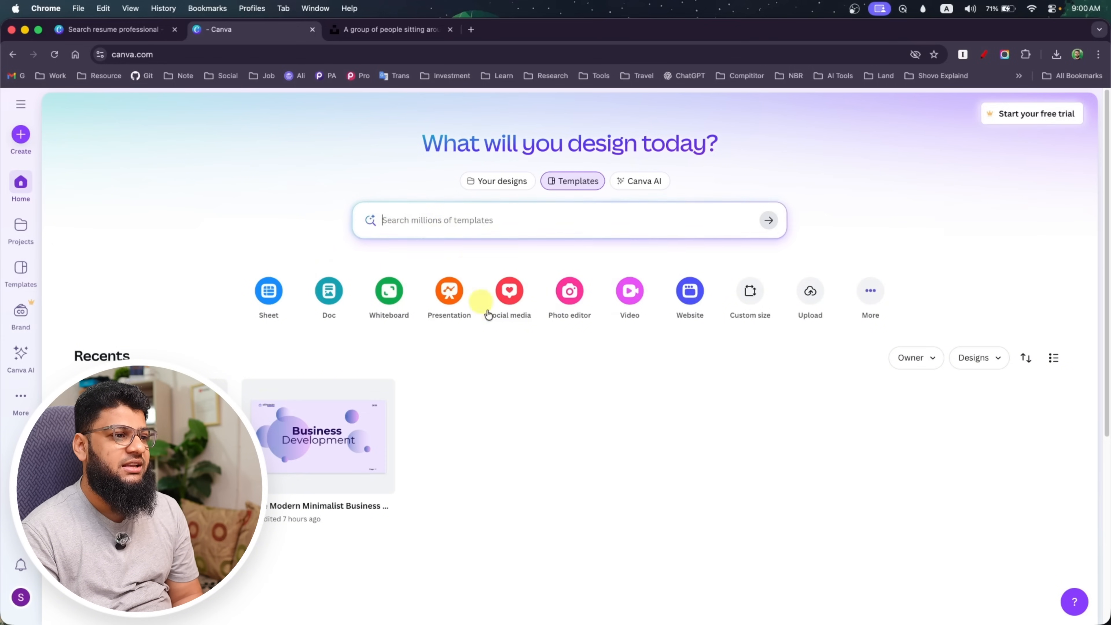
click(515, 298)
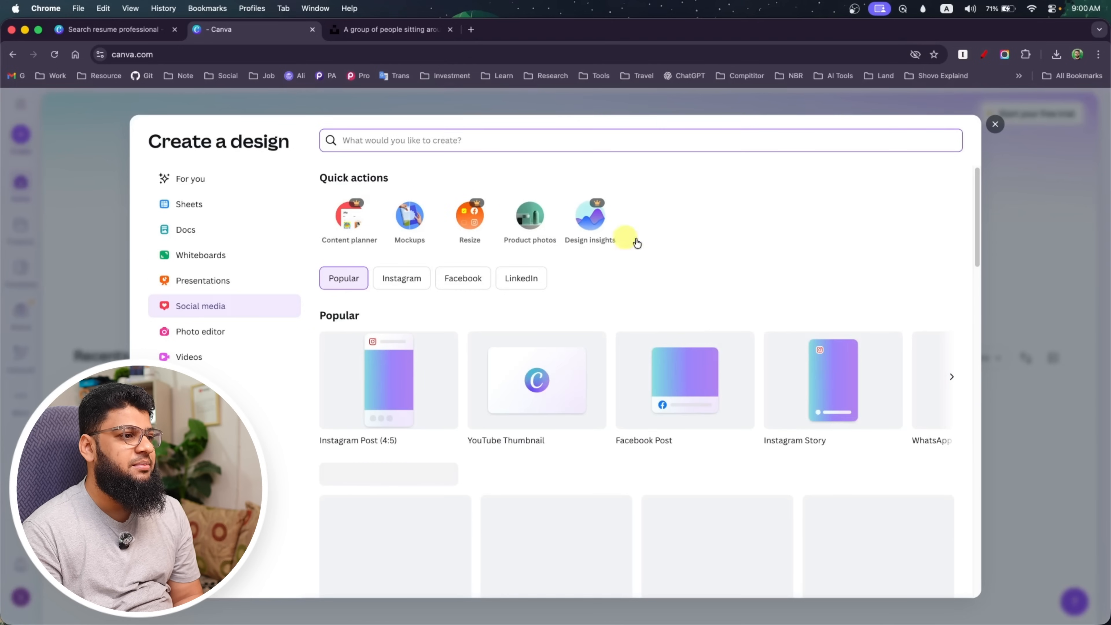
click(524, 284)
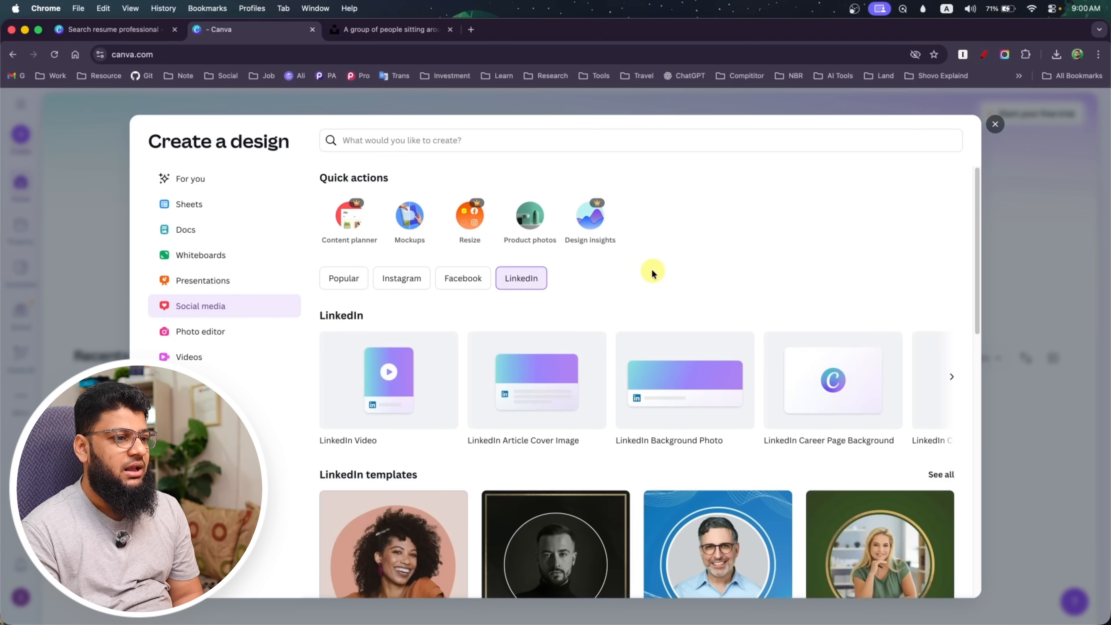
scroll(621, 281, down, 1)
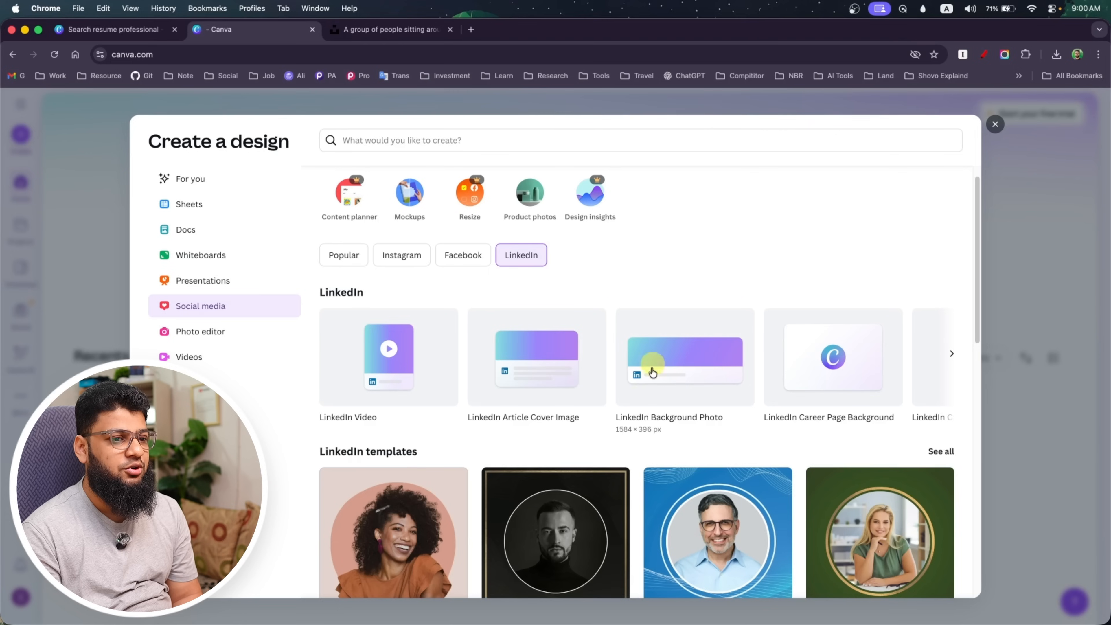
click(953, 354)
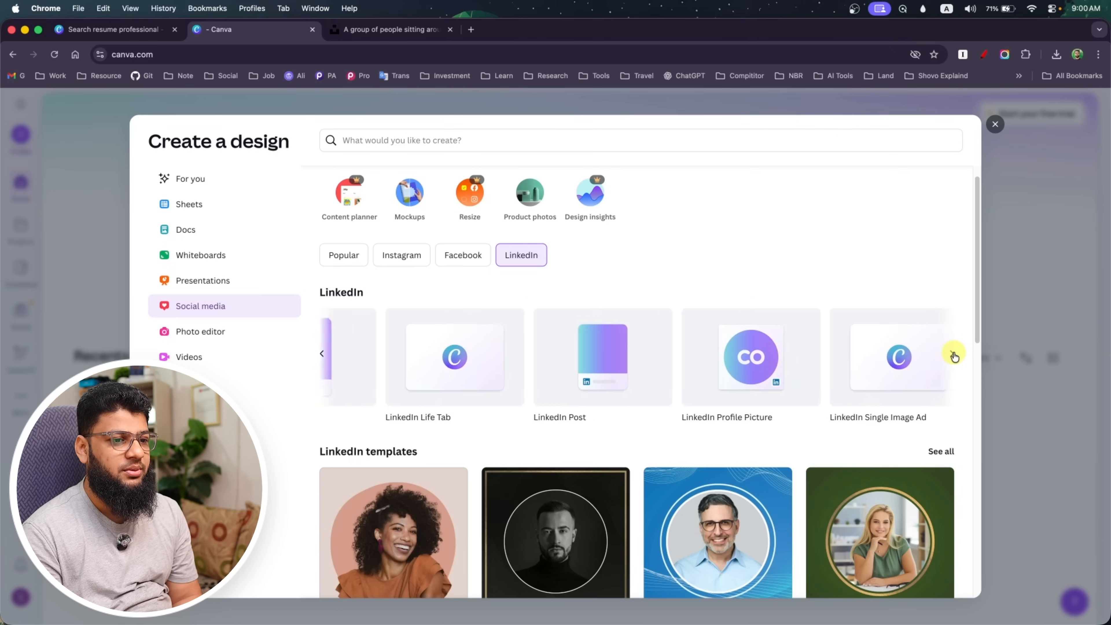
click(321, 359)
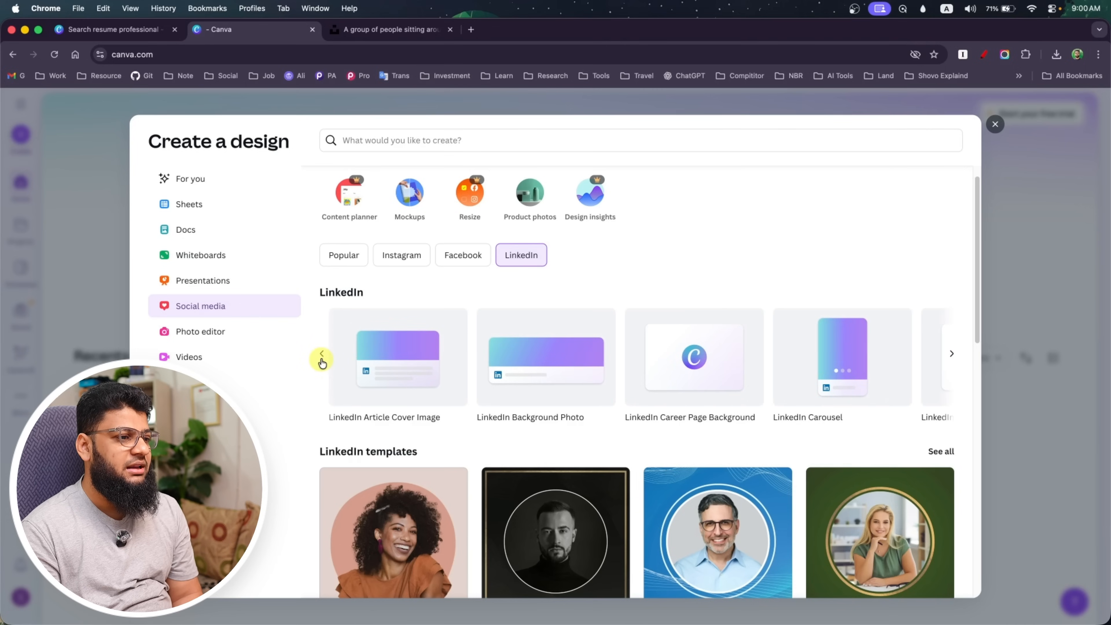
click(497, 350)
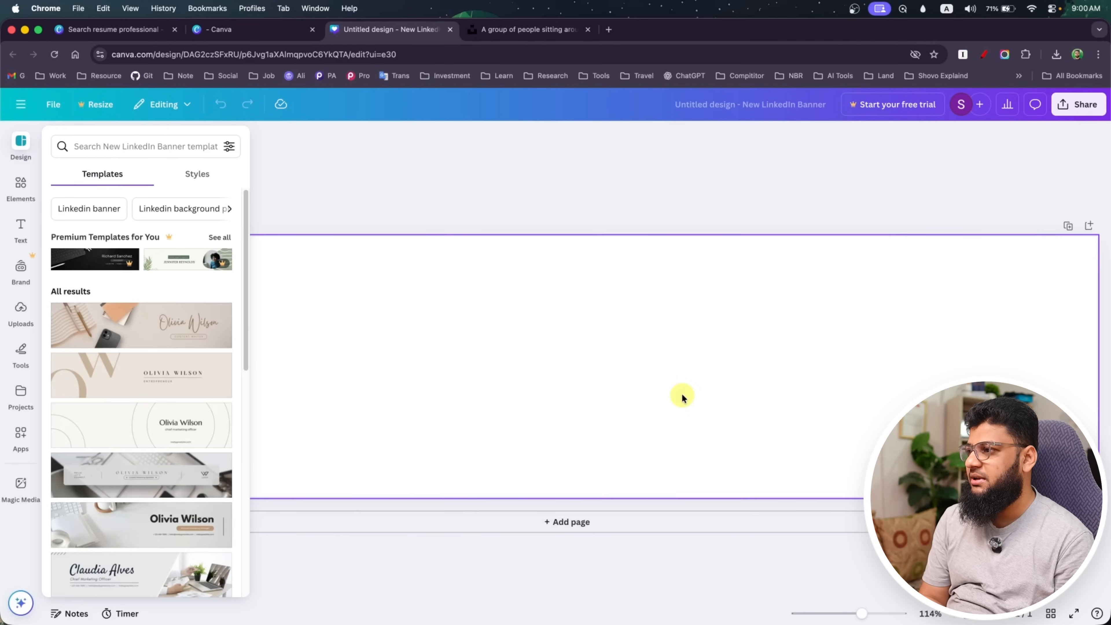
Browse the LinkedIn banner templates and apply the Black Minimal Business Personal Profile Linkedin Banner to the blank design
scroll(126, 373, down, 5)
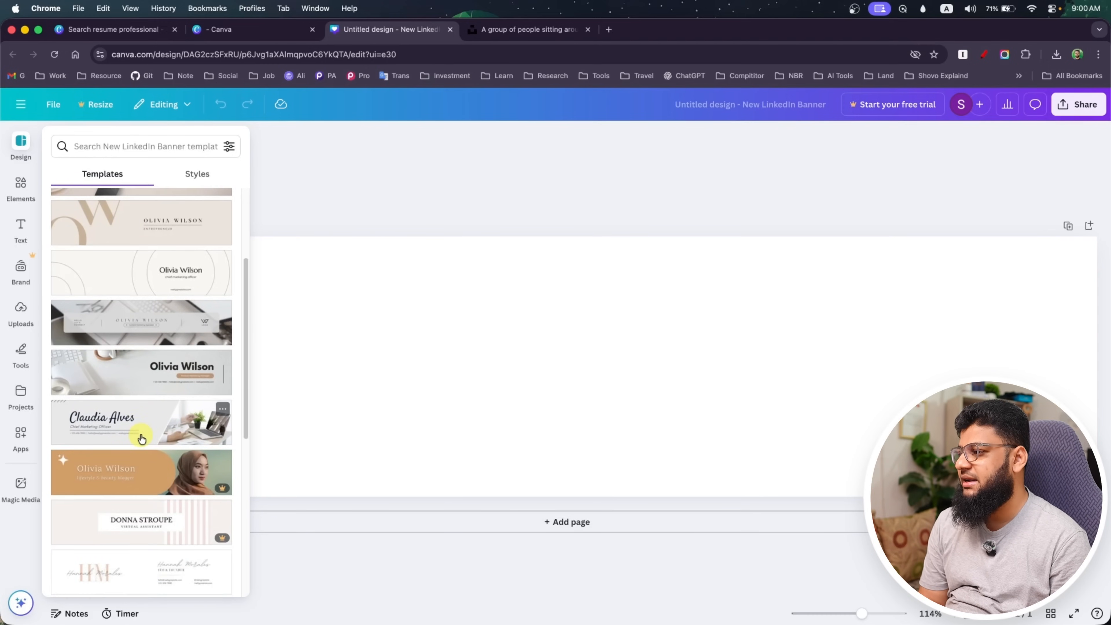
scroll(141, 437, down, 10)
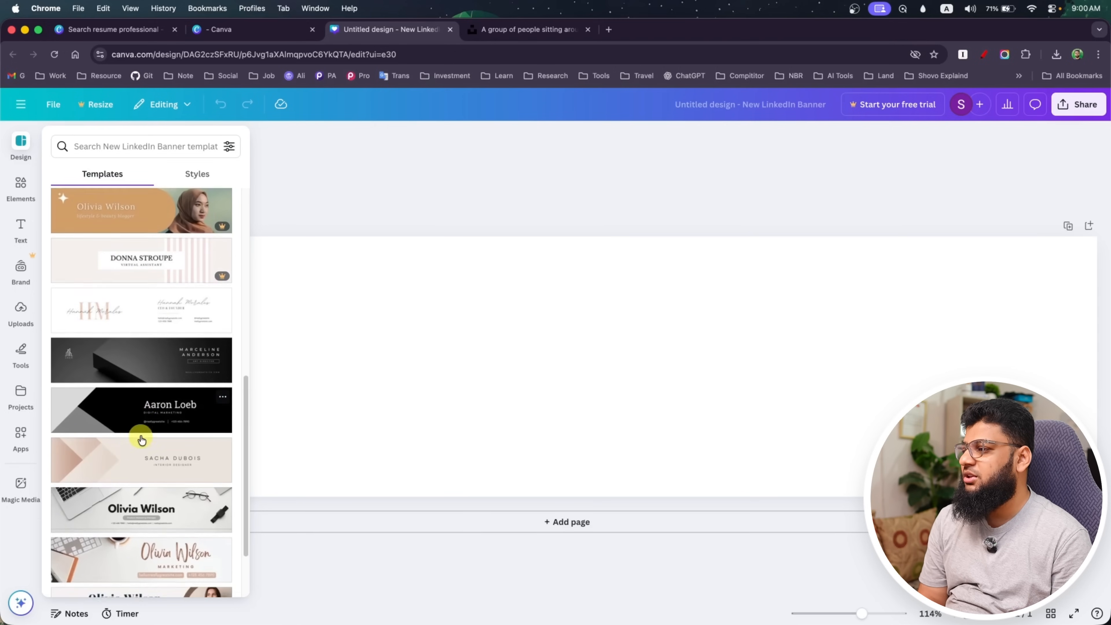
scroll(141, 439, down, 10)
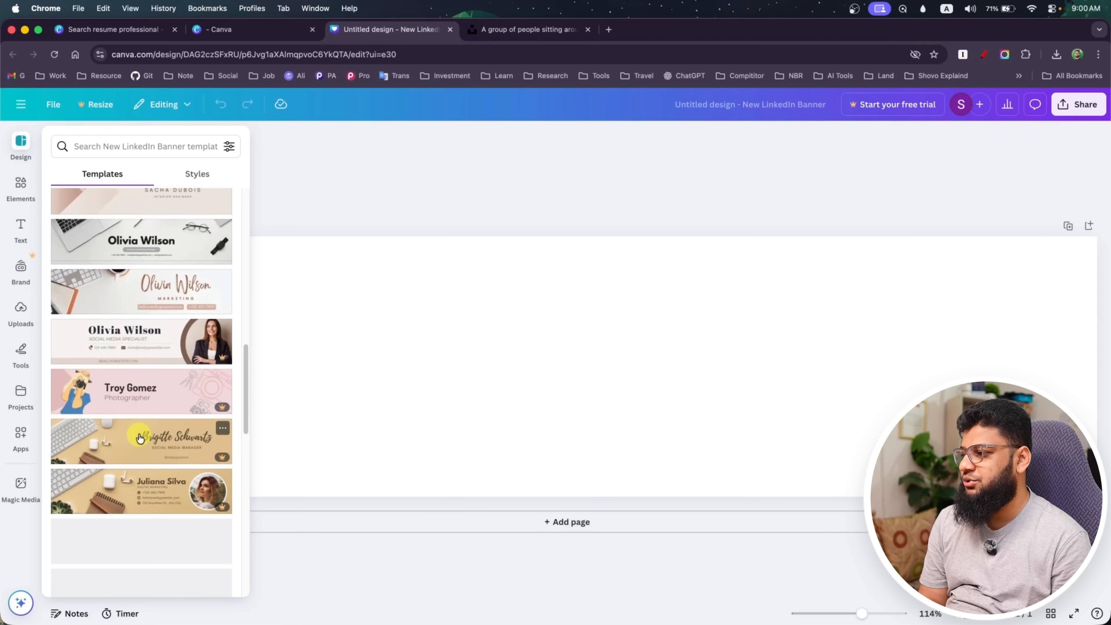
scroll(140, 438, up, 1)
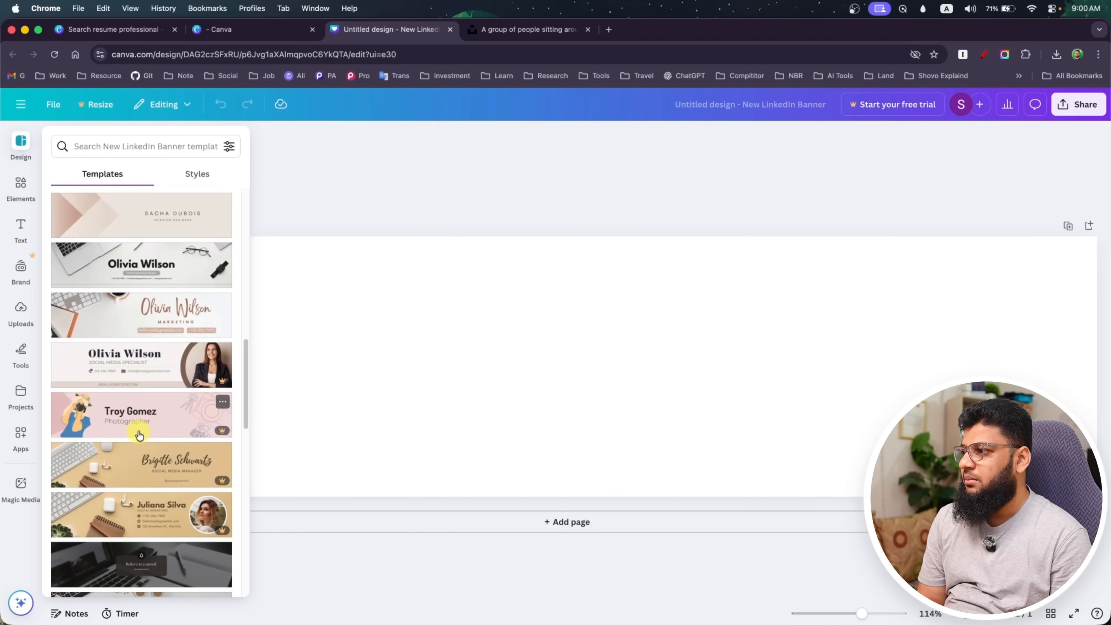
scroll(139, 434, down, 10)
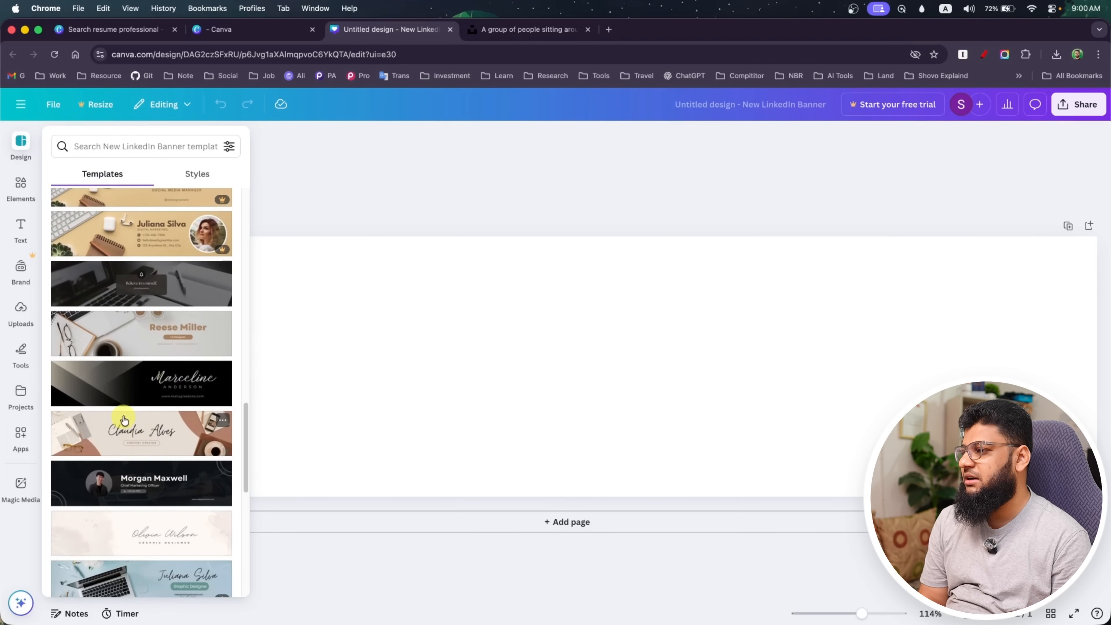
click(129, 485)
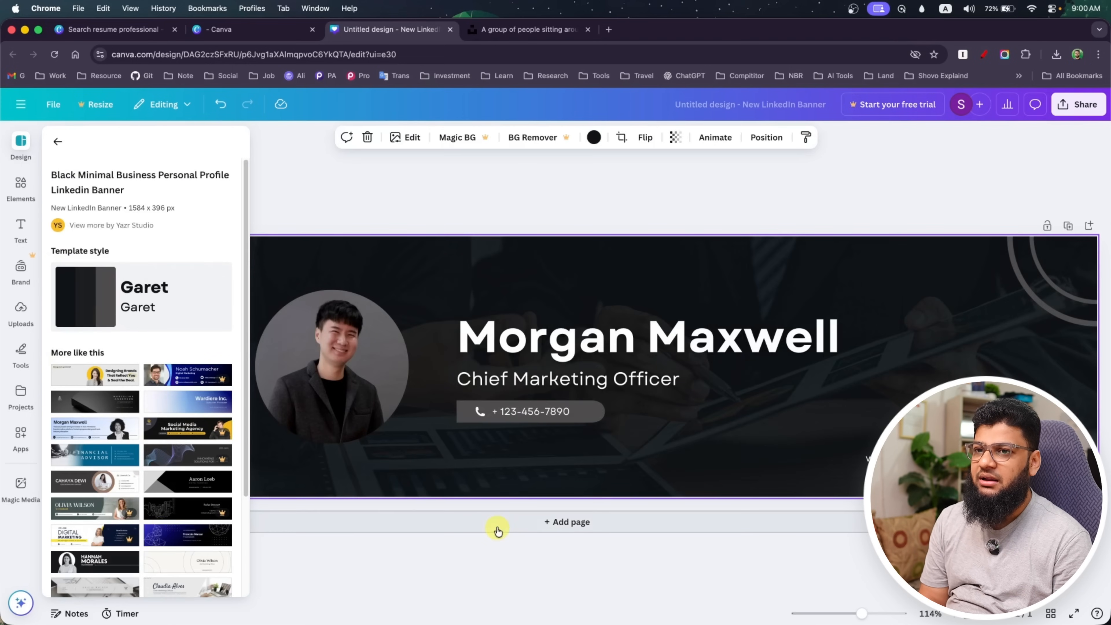
click(362, 570)
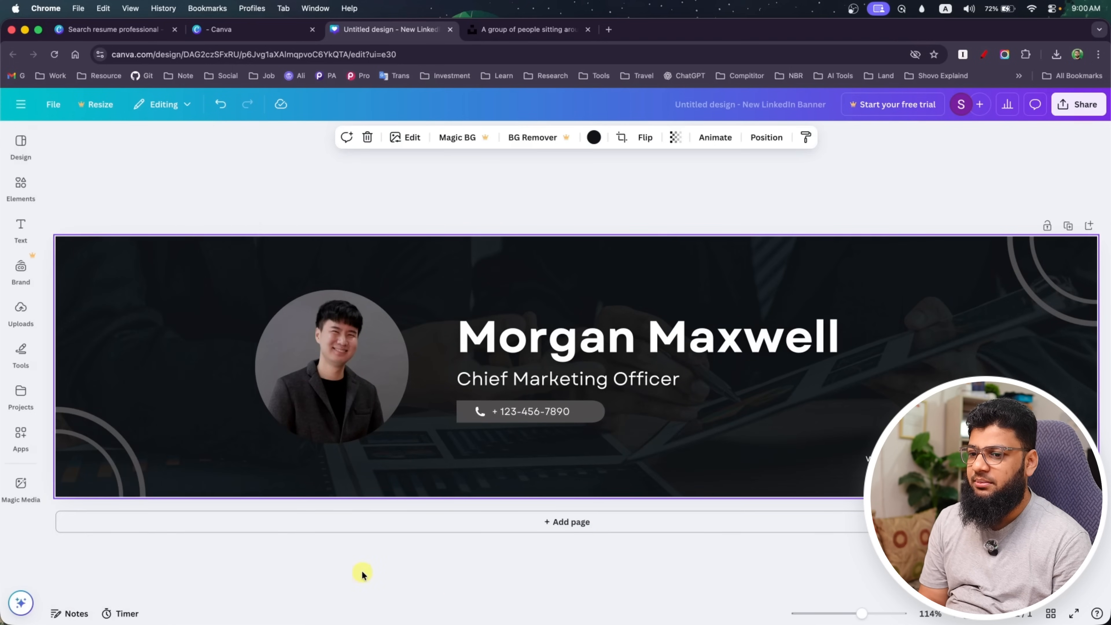
Select the banner's round profile photo and look over the design's sharing and download options
click(319, 403)
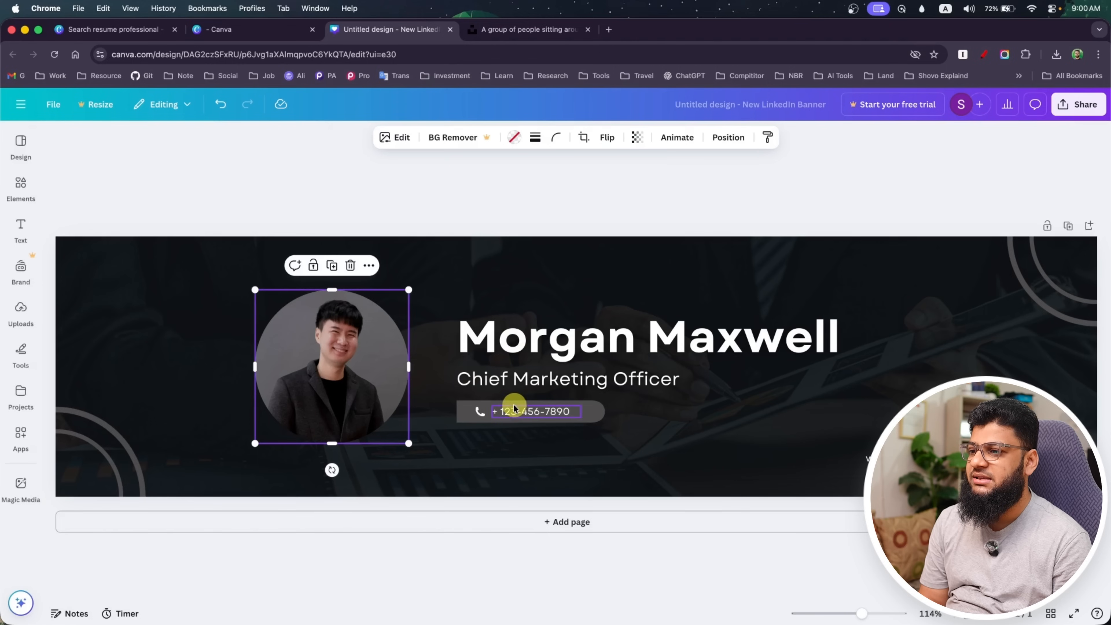
click(1081, 104)
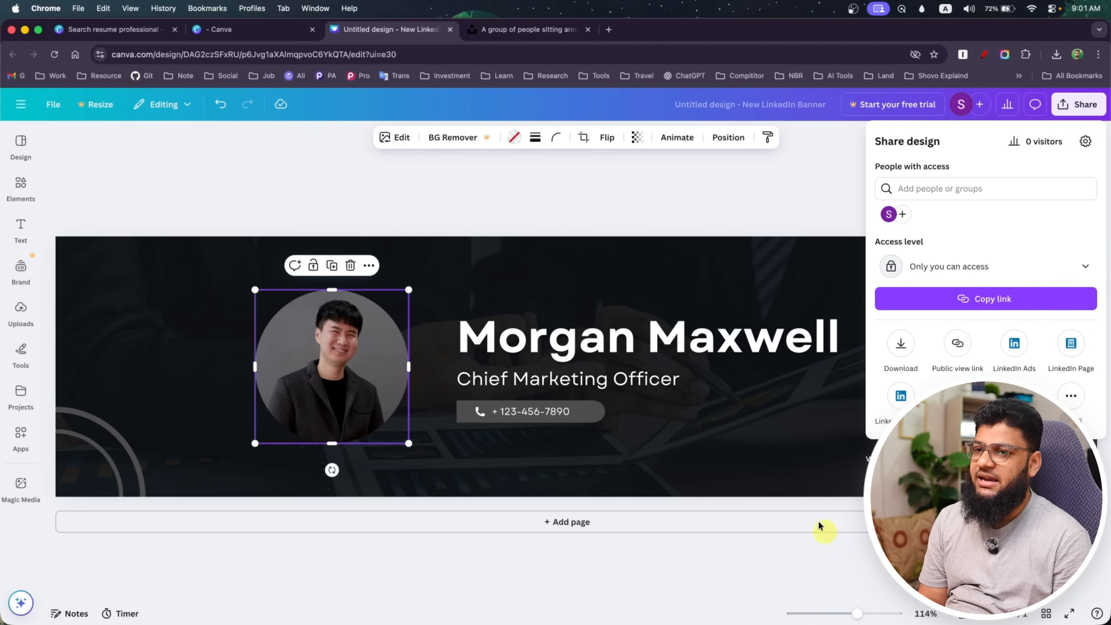
click(769, 202)
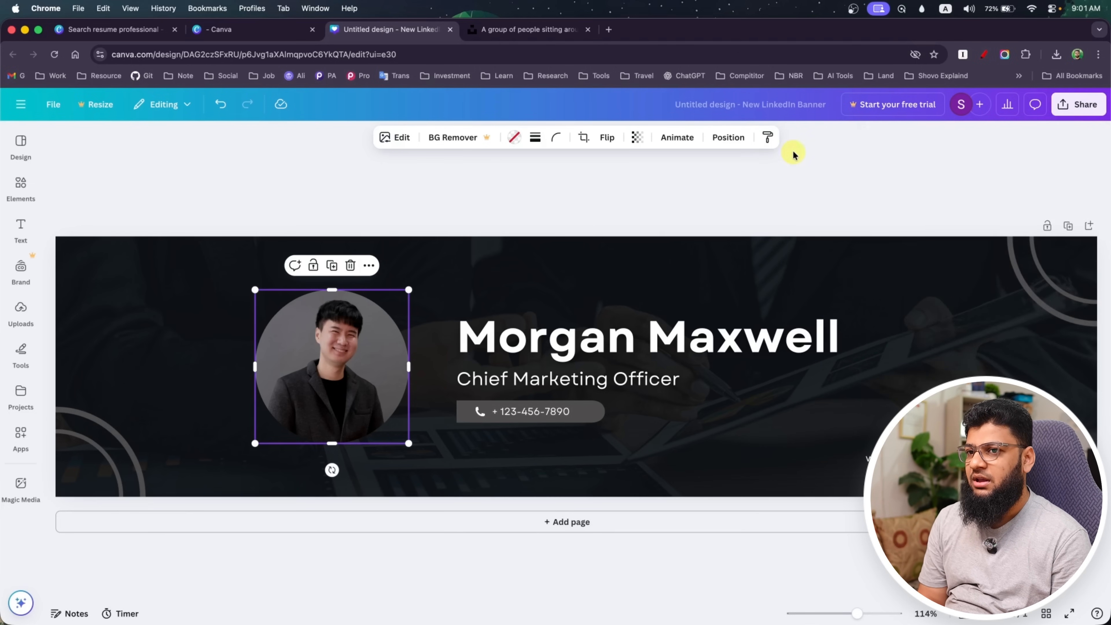
Leave the banner for the Canva home page and create a blank website design
click(21, 104)
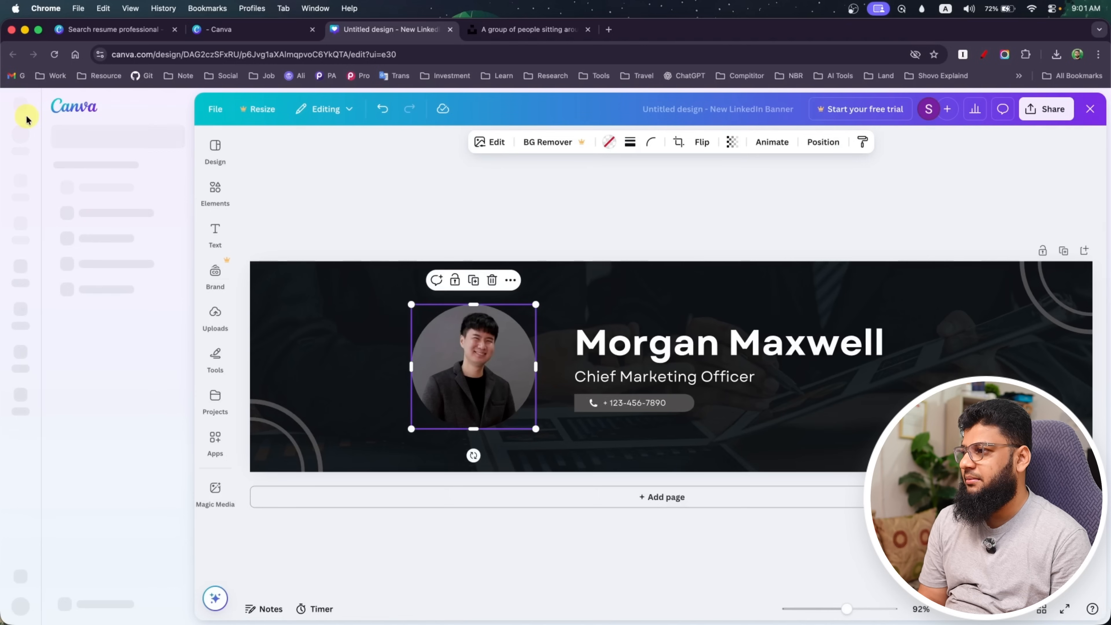
click(20, 183)
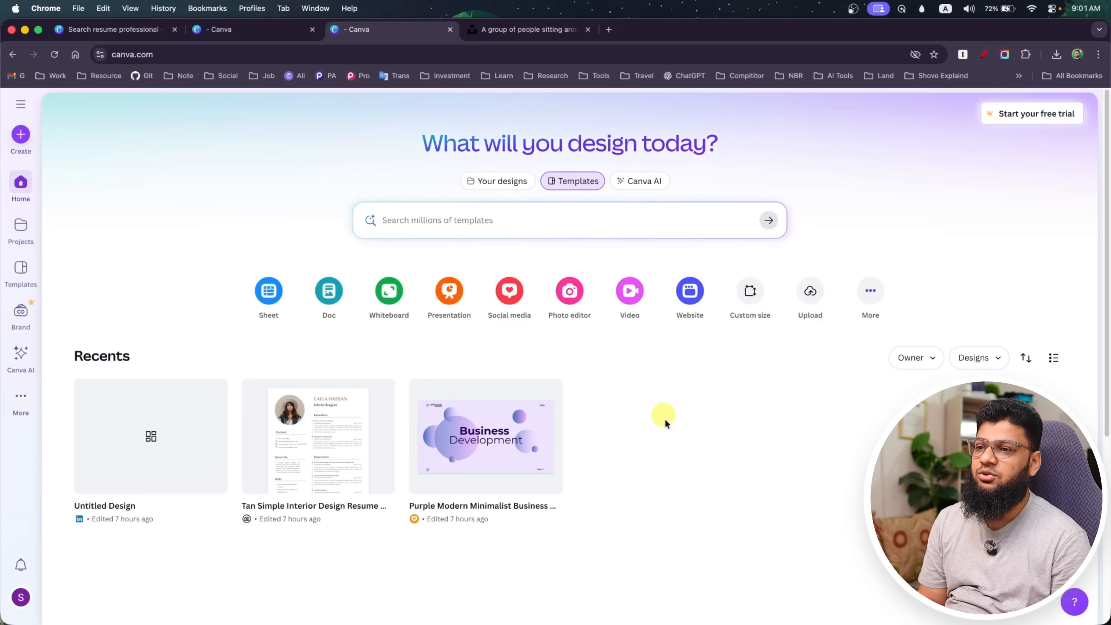
click(690, 290)
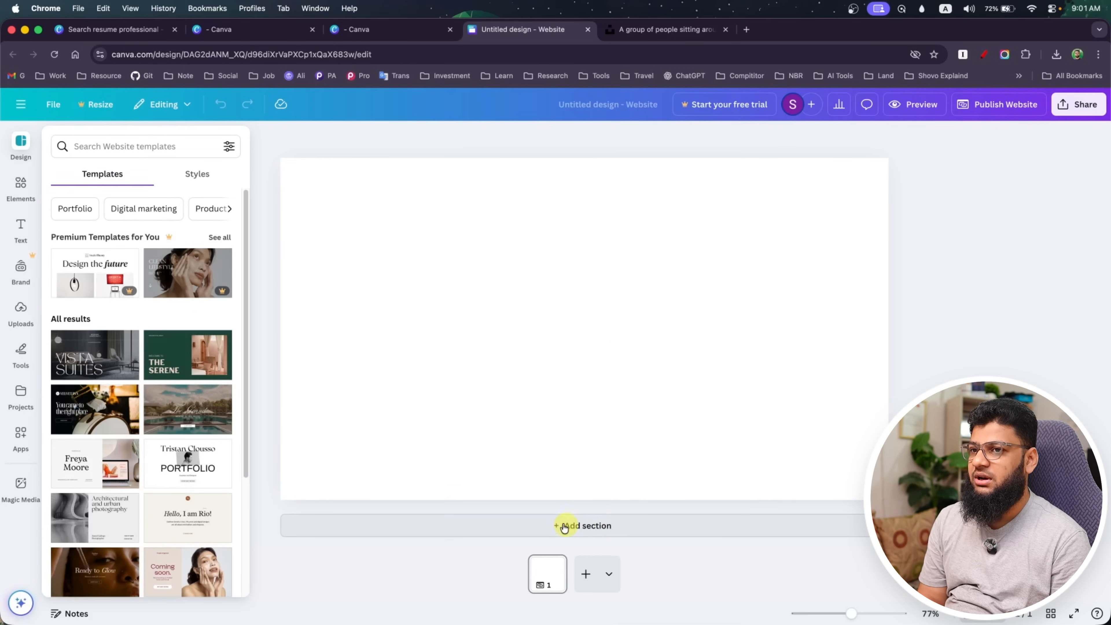
Apply all 3 pages of the Tech Website in Purple Pink Black Style template to the website design
scroll(171, 464, down, 5)
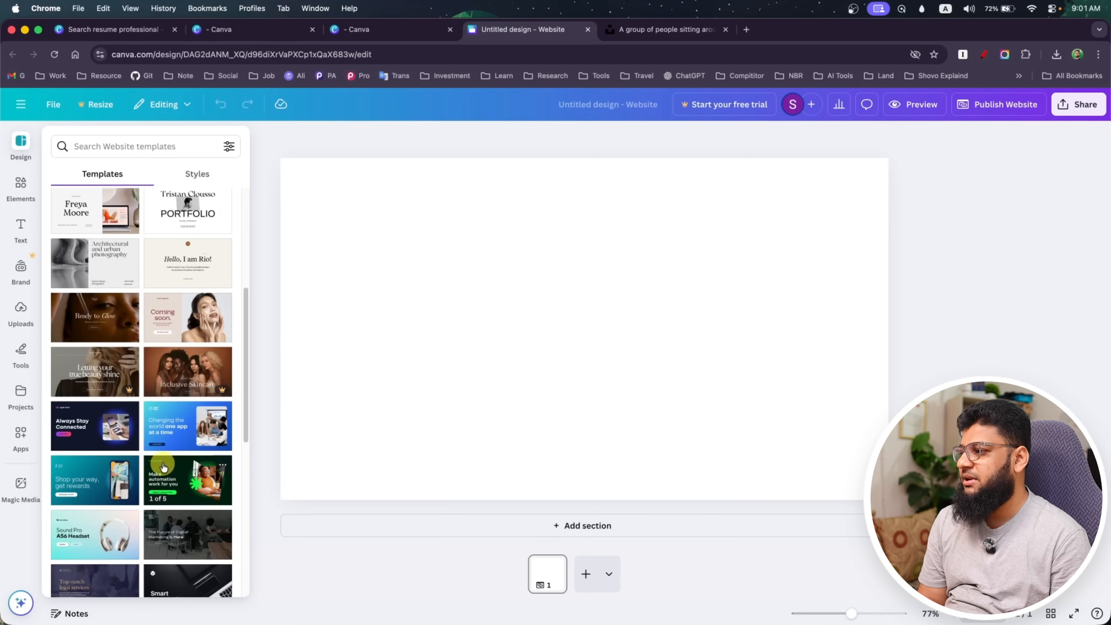
click(109, 431)
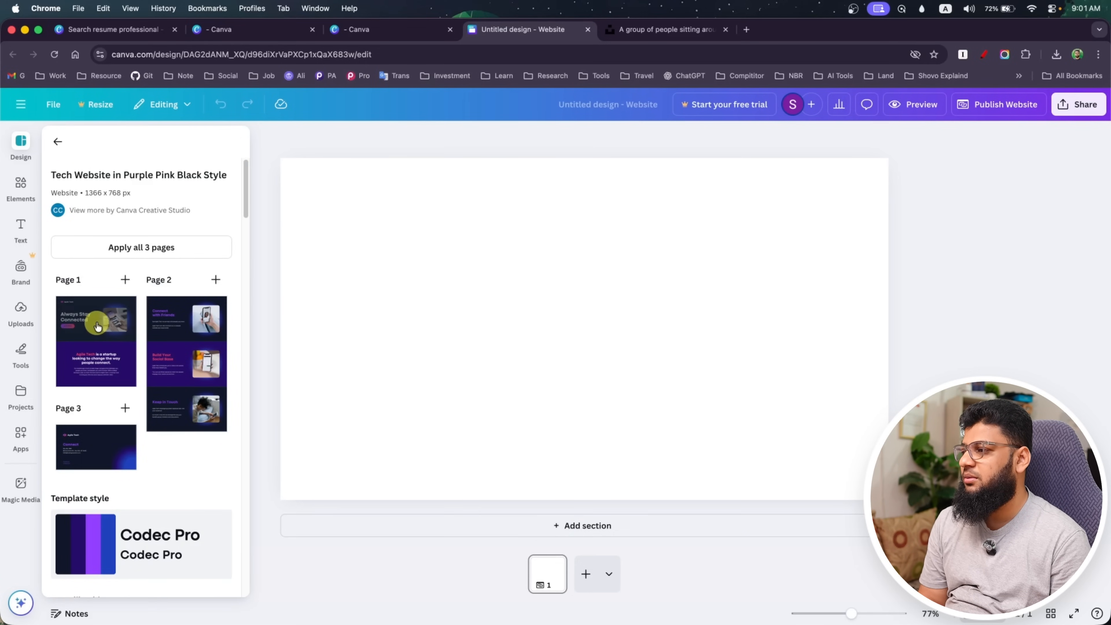
click(98, 327)
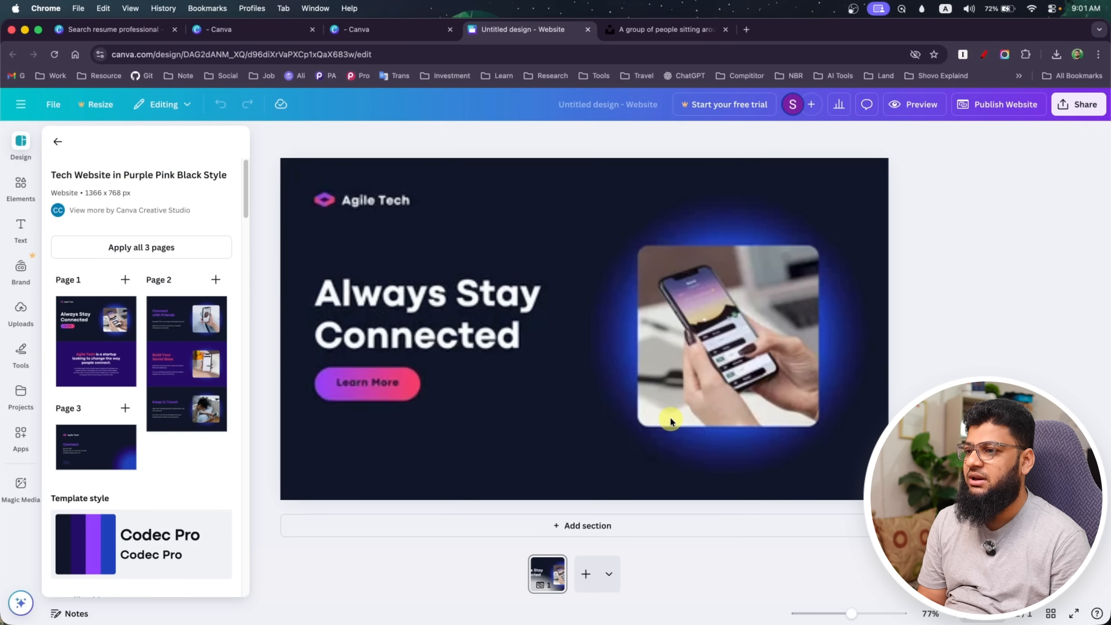
Preview the website's home page in desktop view, close the preview and select the main heading
click(923, 105)
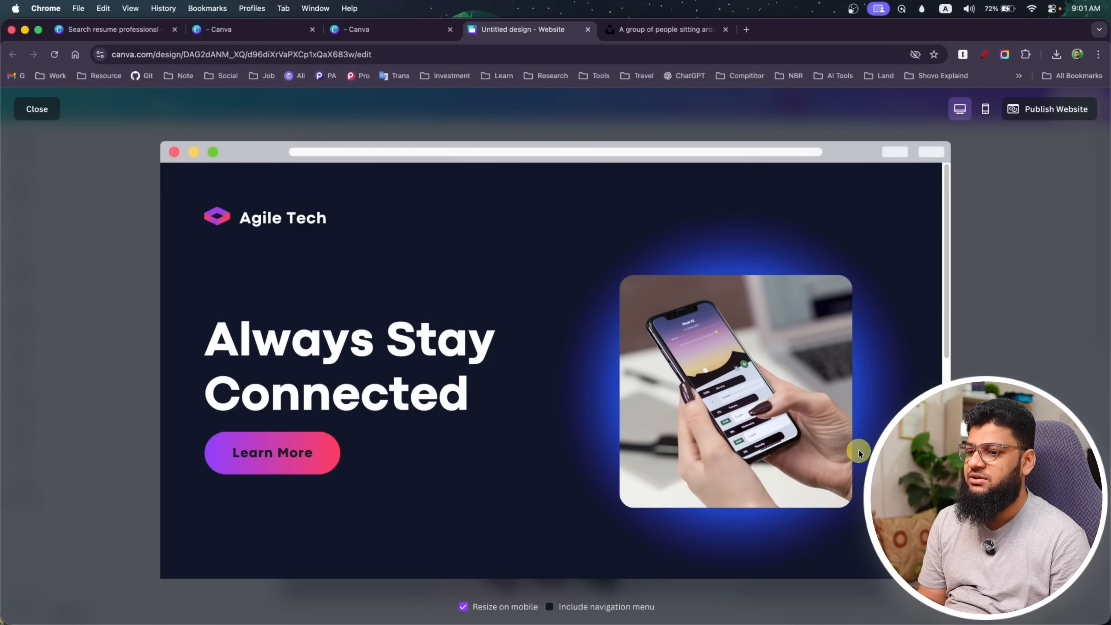
scroll(858, 444, down, 10)
scroll(857, 443, up, 10)
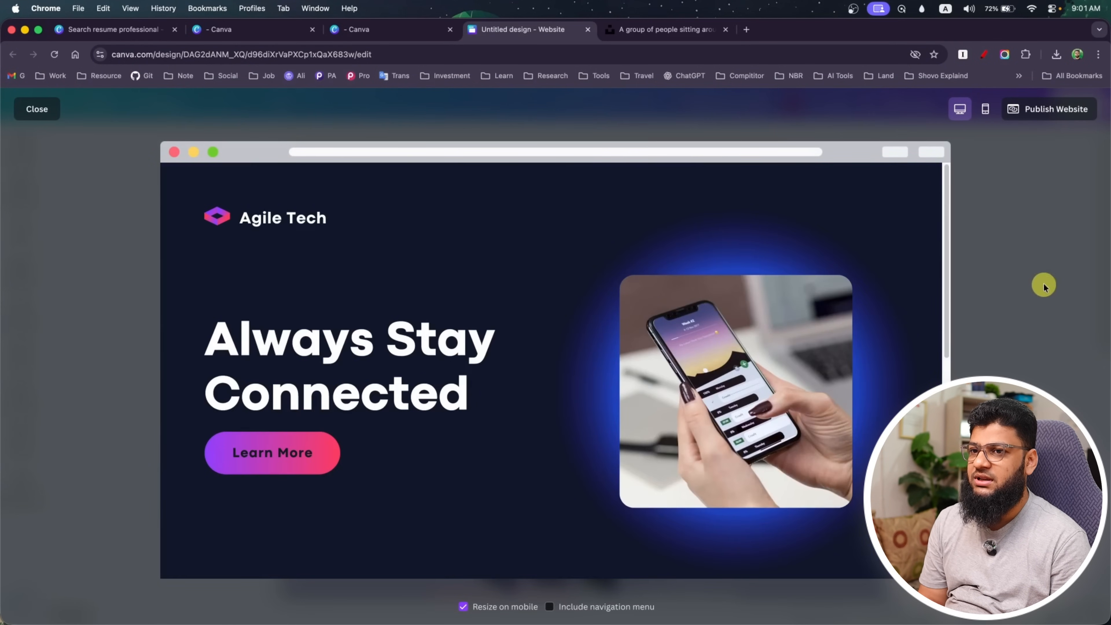
key(Escape)
click(425, 295)
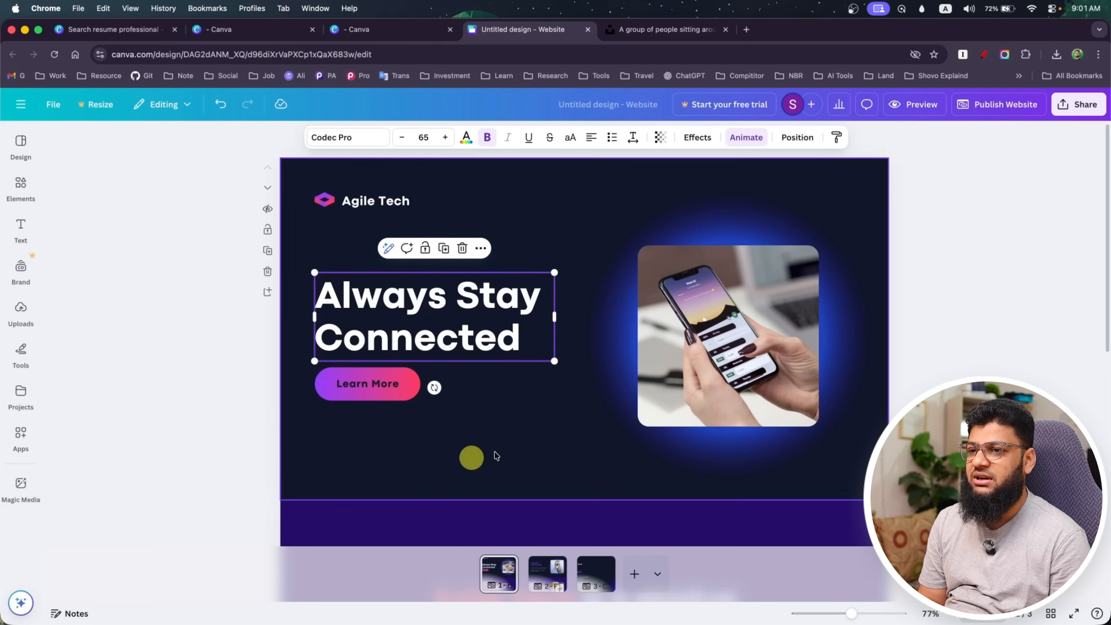
Publish the website on the free my.canva.site domain, entering a personal name-based site address
click(990, 104)
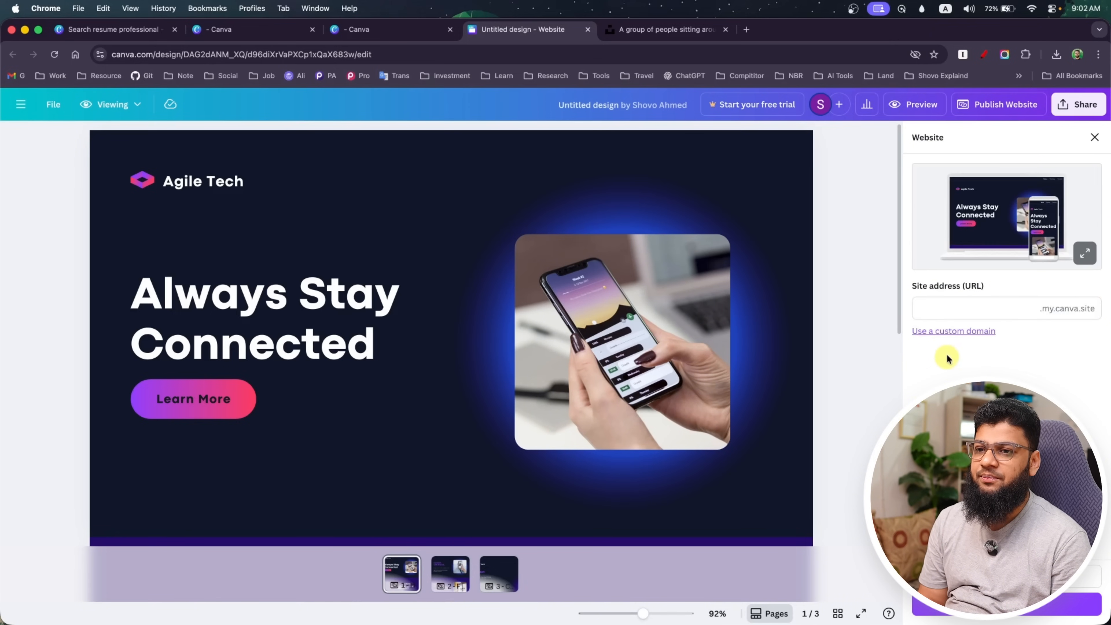
click(1048, 313)
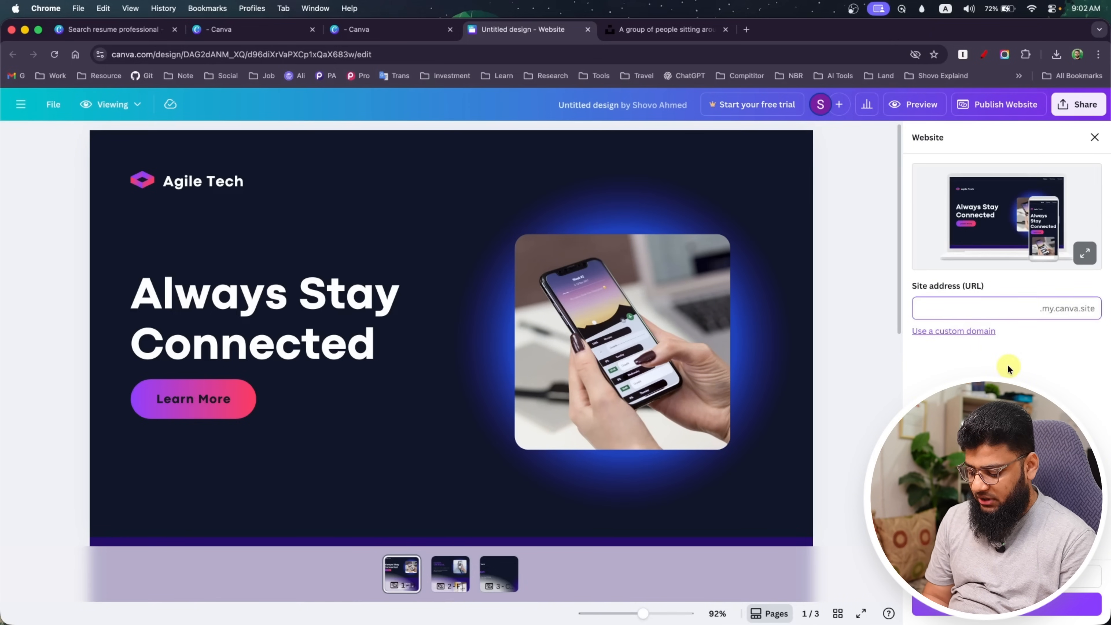
text(shovoa)
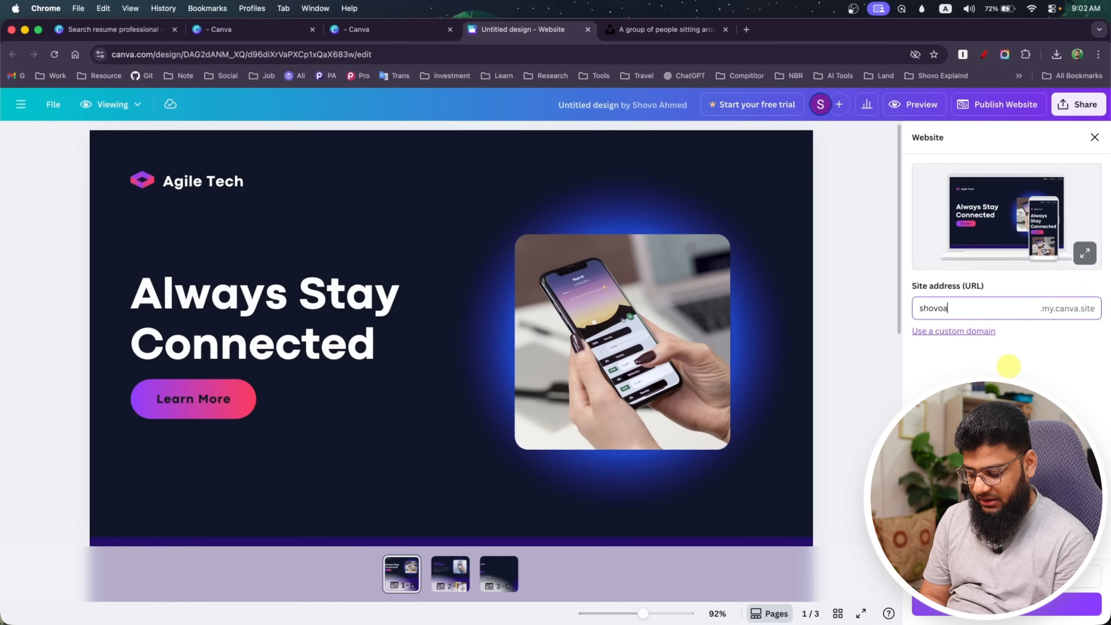
text(lways)
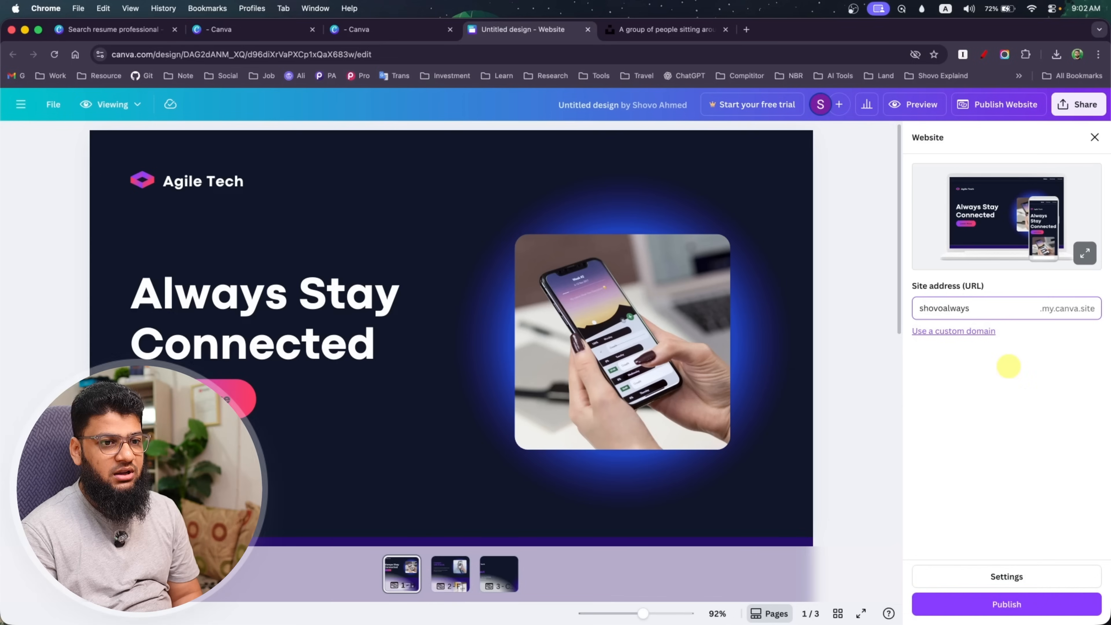
click(1005, 610)
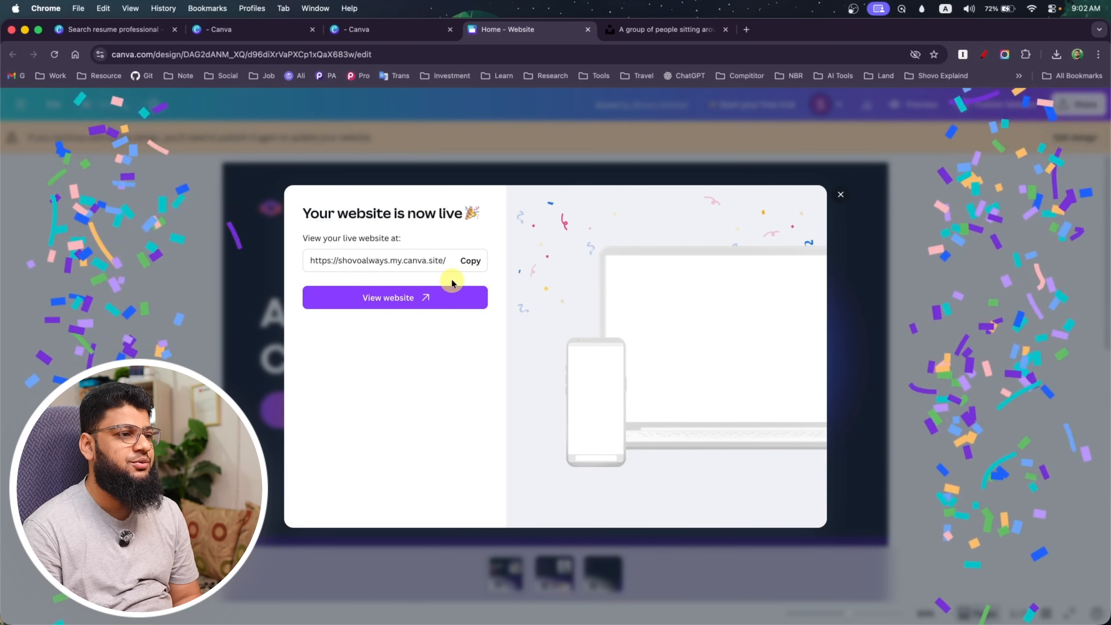
Copy the published website's link and open it in a new browser tab
click(471, 261)
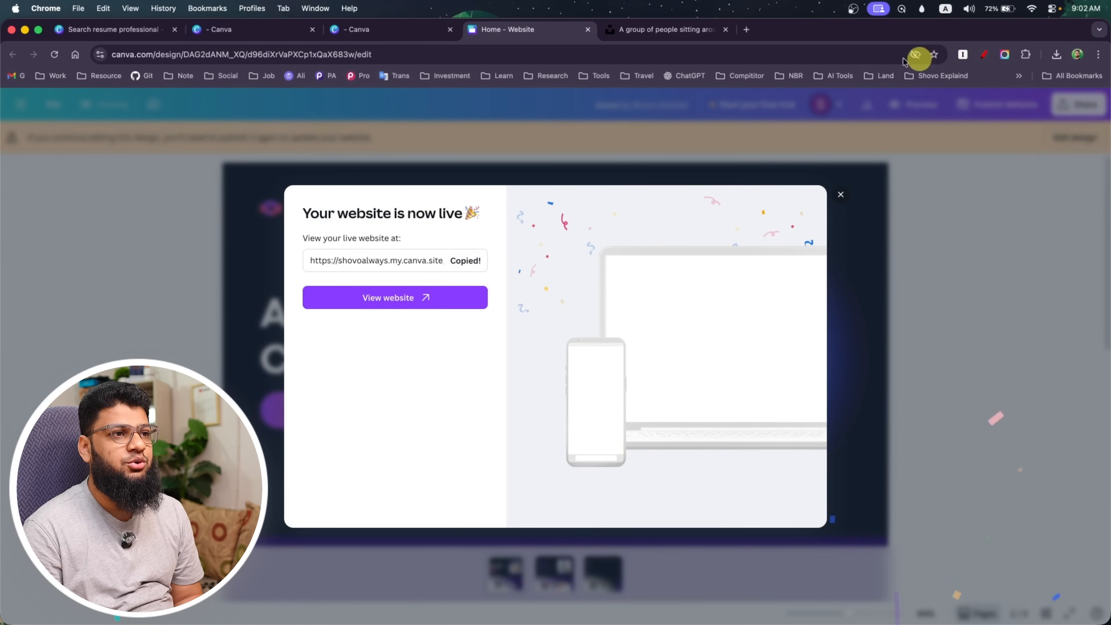
click(752, 28)
key(super+v)
key(Return)
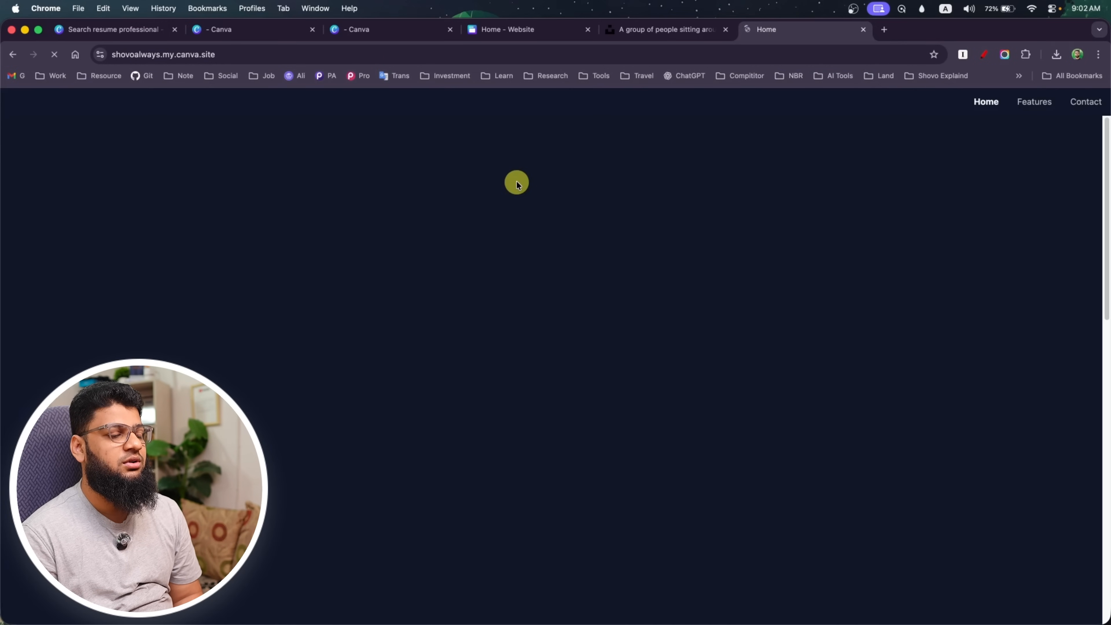
Check the live site's Home and Contact pages and close its browser tab
scroll(434, 350, down, 5)
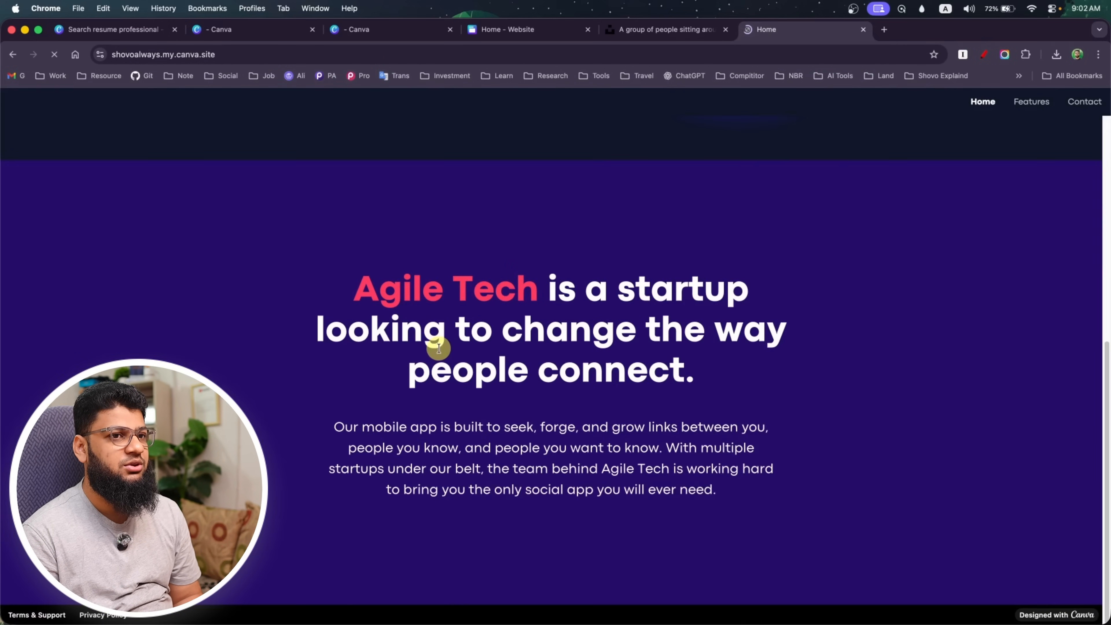
scroll(522, 332, up, 5)
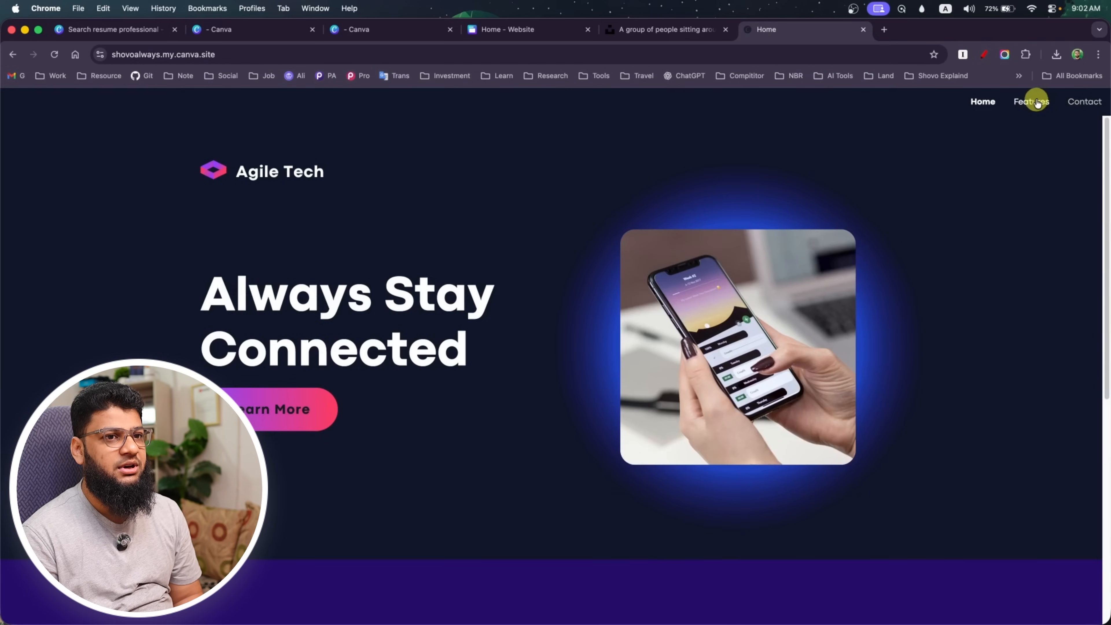
click(1053, 103)
click(1073, 102)
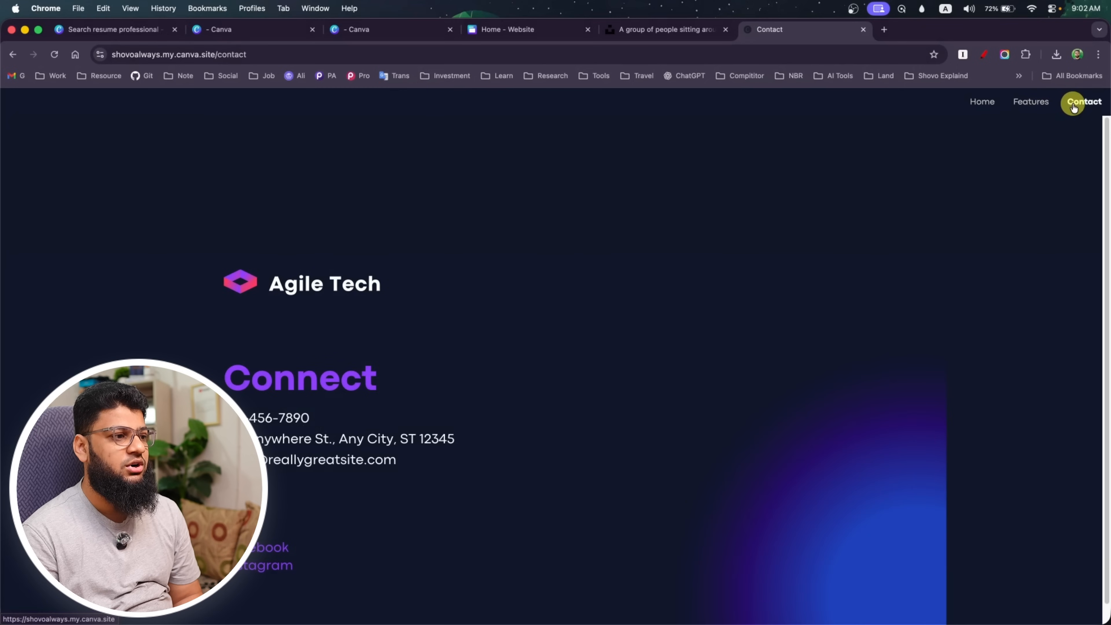
scroll(485, 407, down, 1)
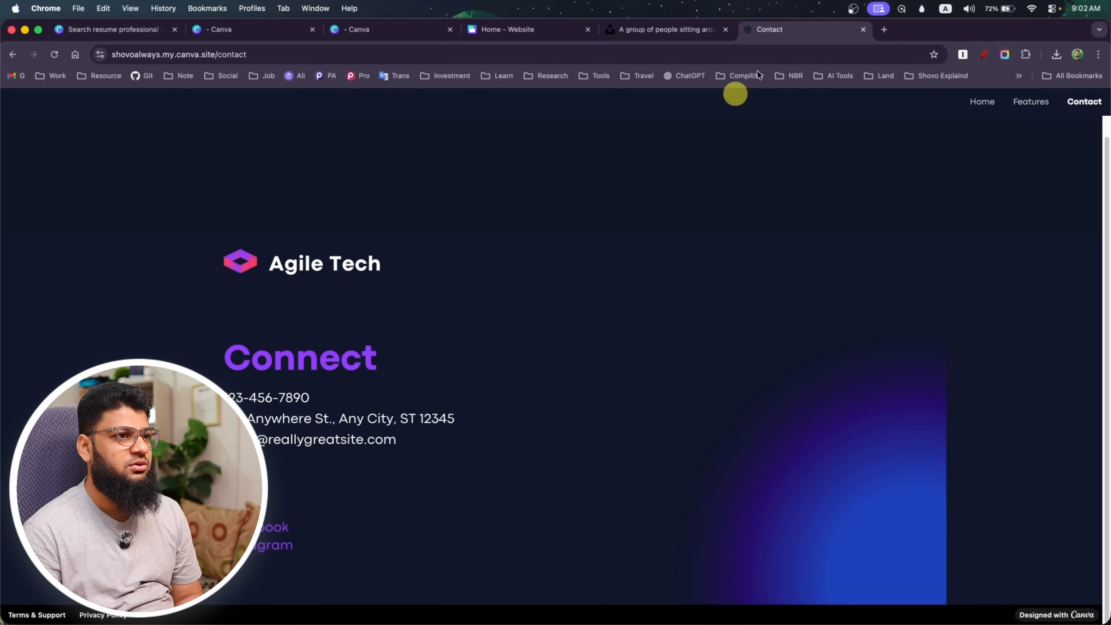
click(864, 29)
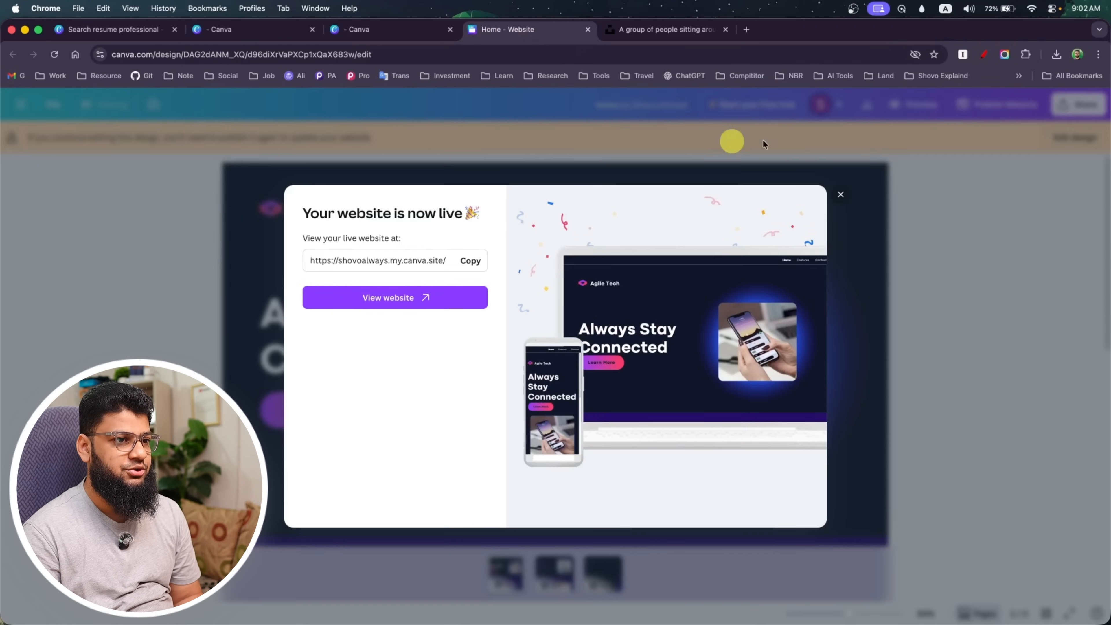
Dismiss the publishing confirmation, examine the live website's site settings and return to its publishing options
click(840, 195)
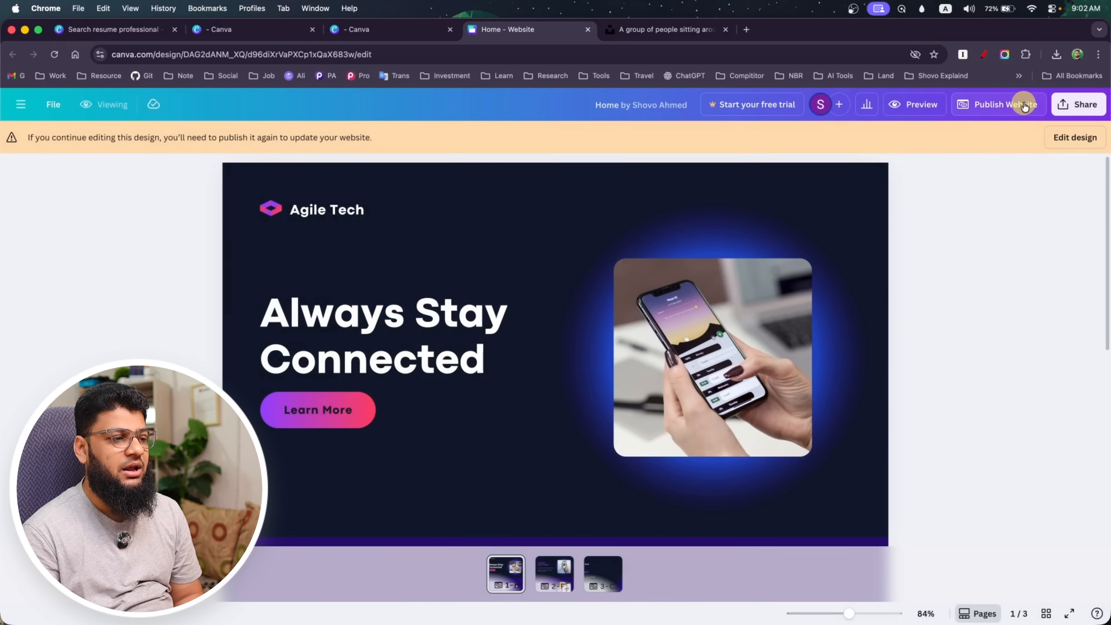
click(1024, 108)
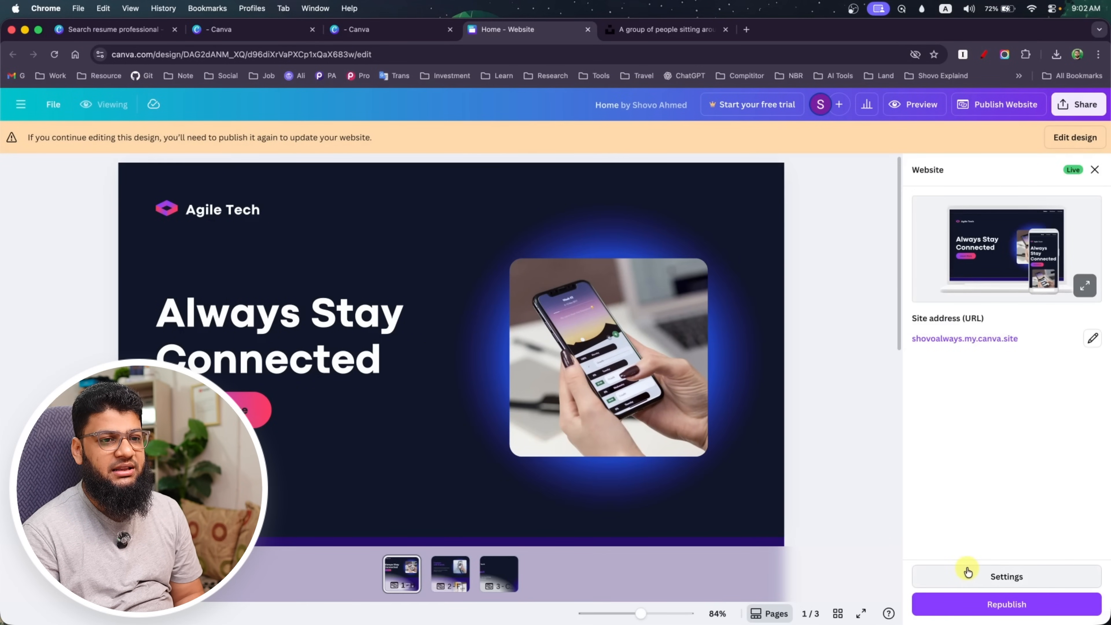
click(968, 578)
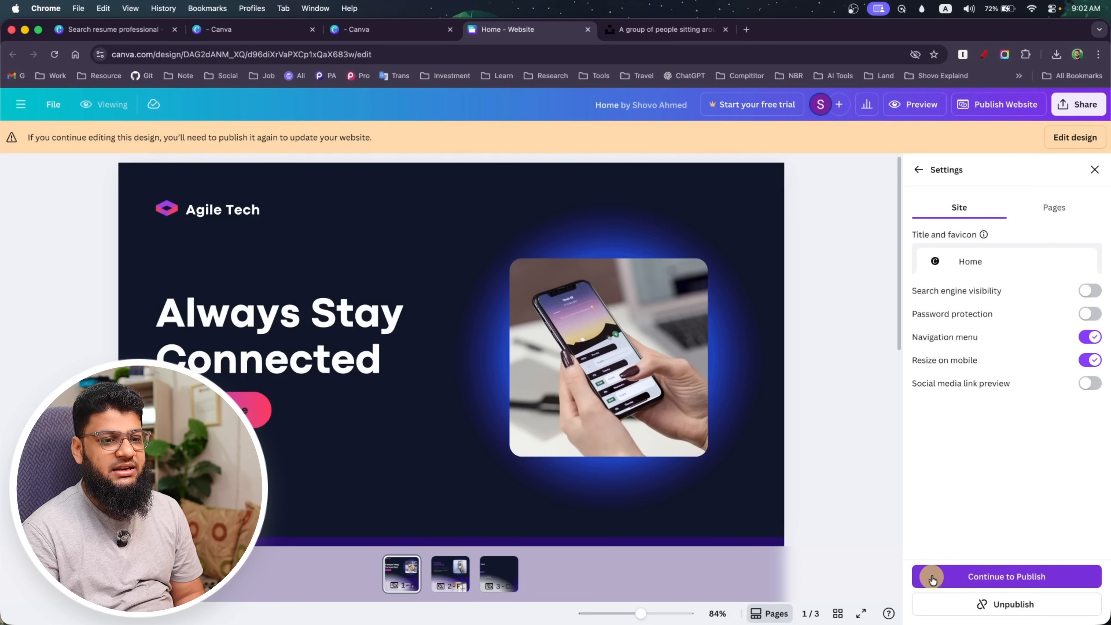
click(947, 578)
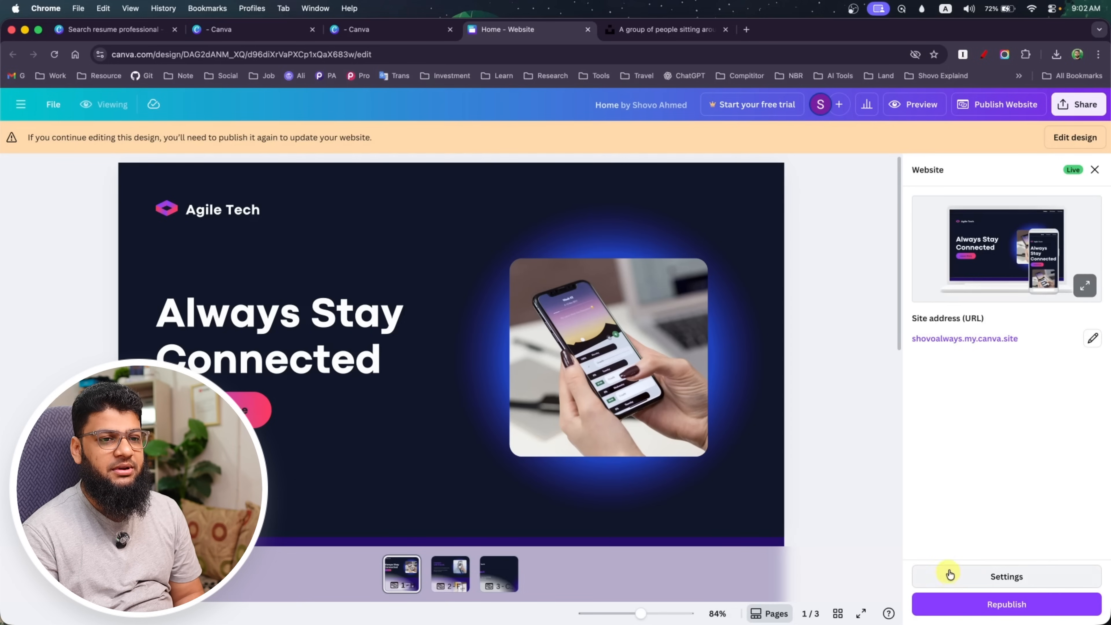
Examine the custom domain options for the website's address, dismiss them and return to the Canva home page
click(1091, 339)
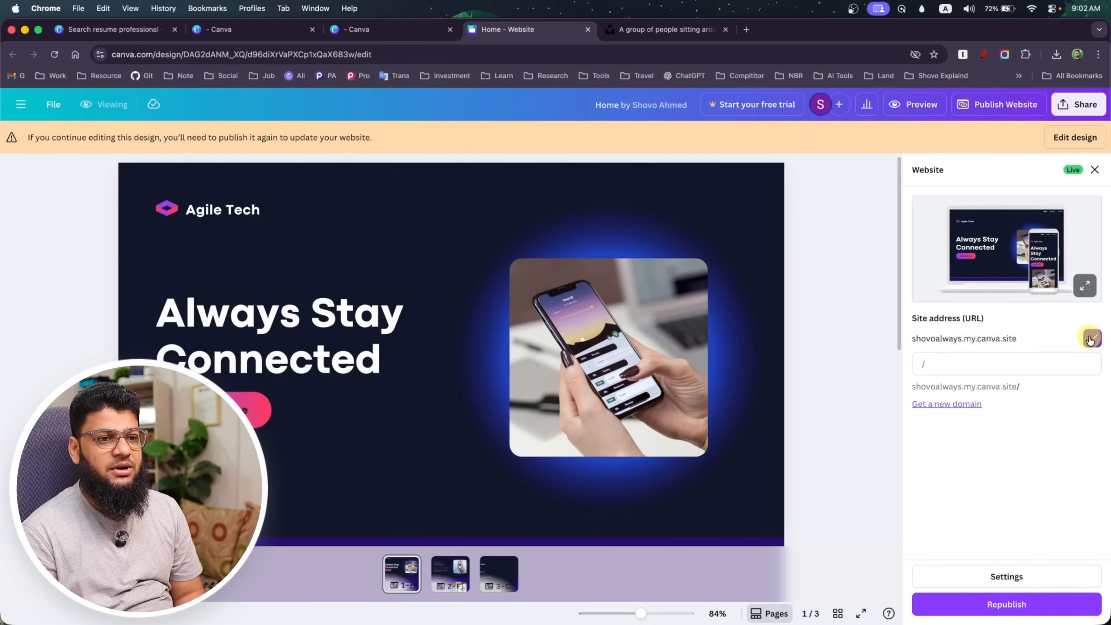
click(956, 406)
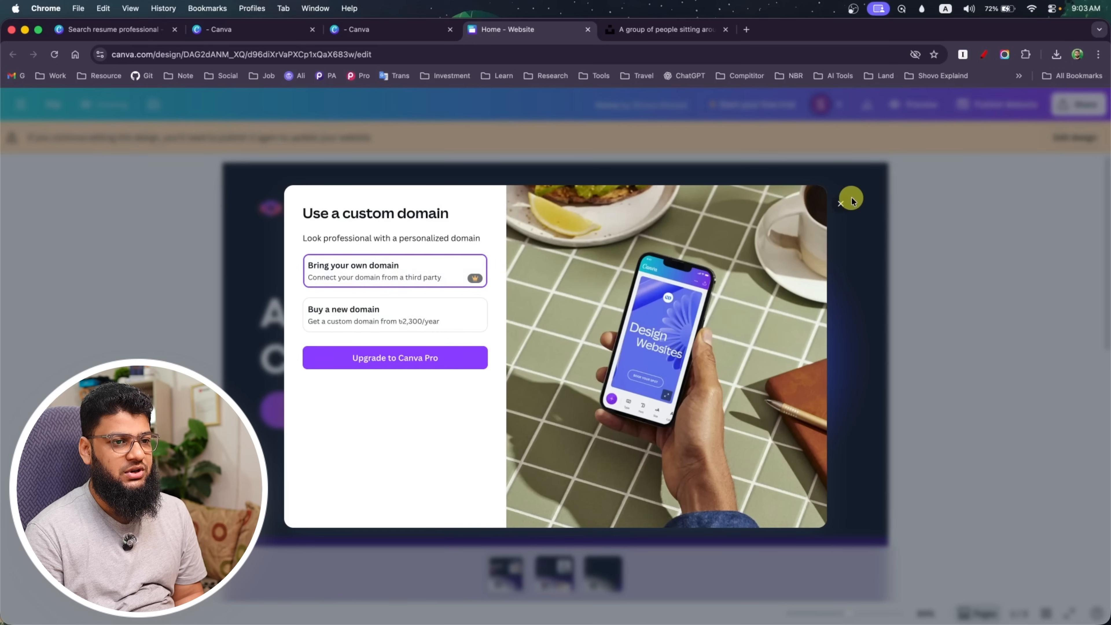
click(841, 205)
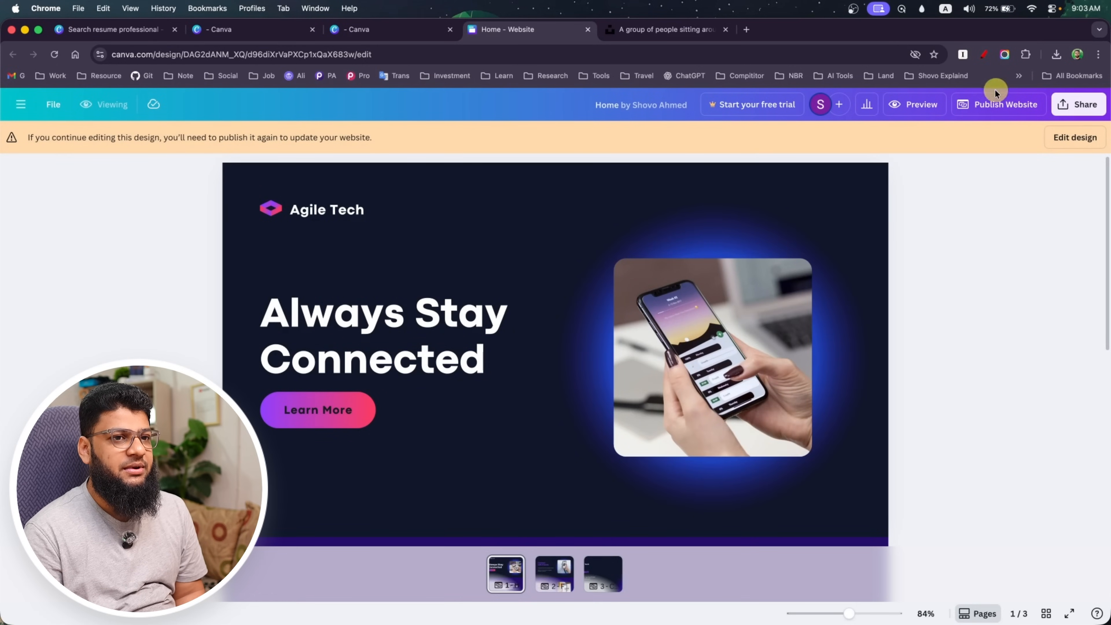
click(21, 104)
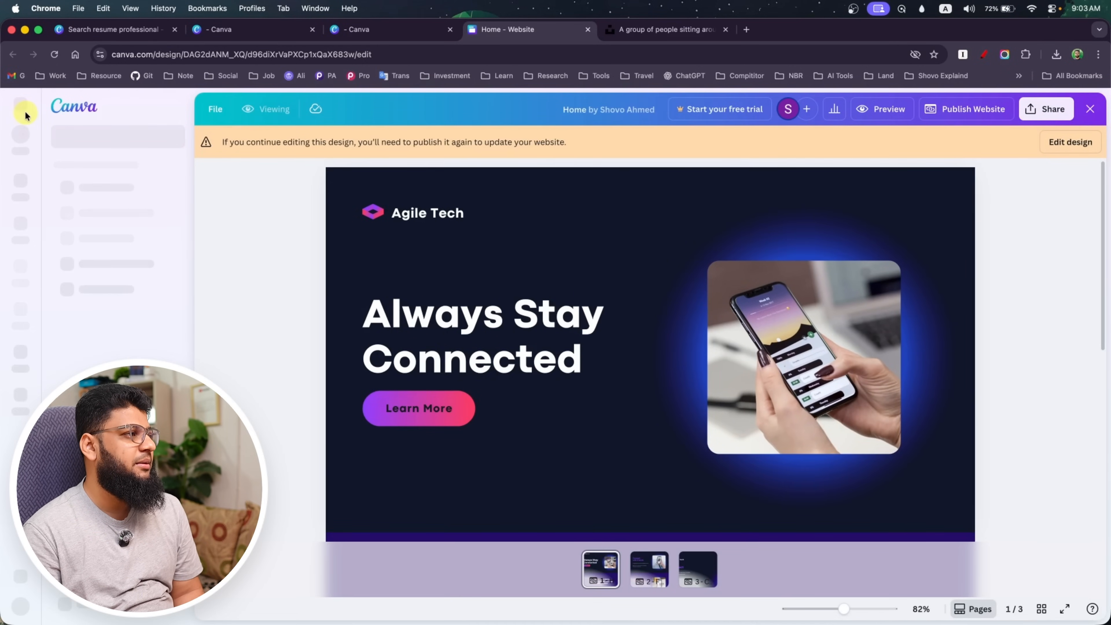
click(22, 185)
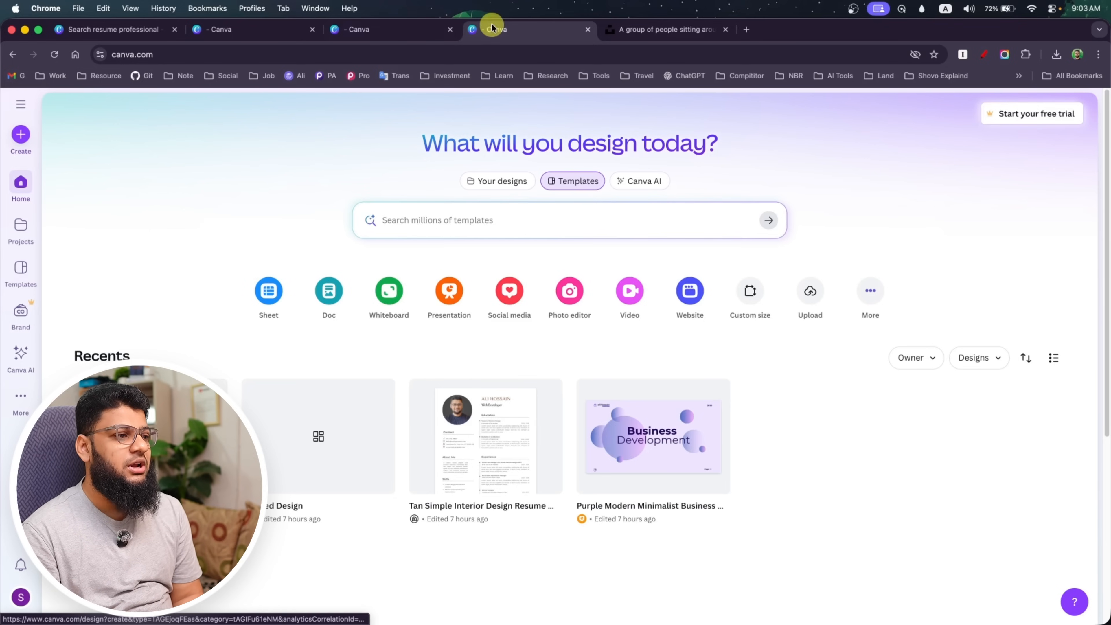
Search Google for "fiverr gig size" in a new browser tab
click(747, 30)
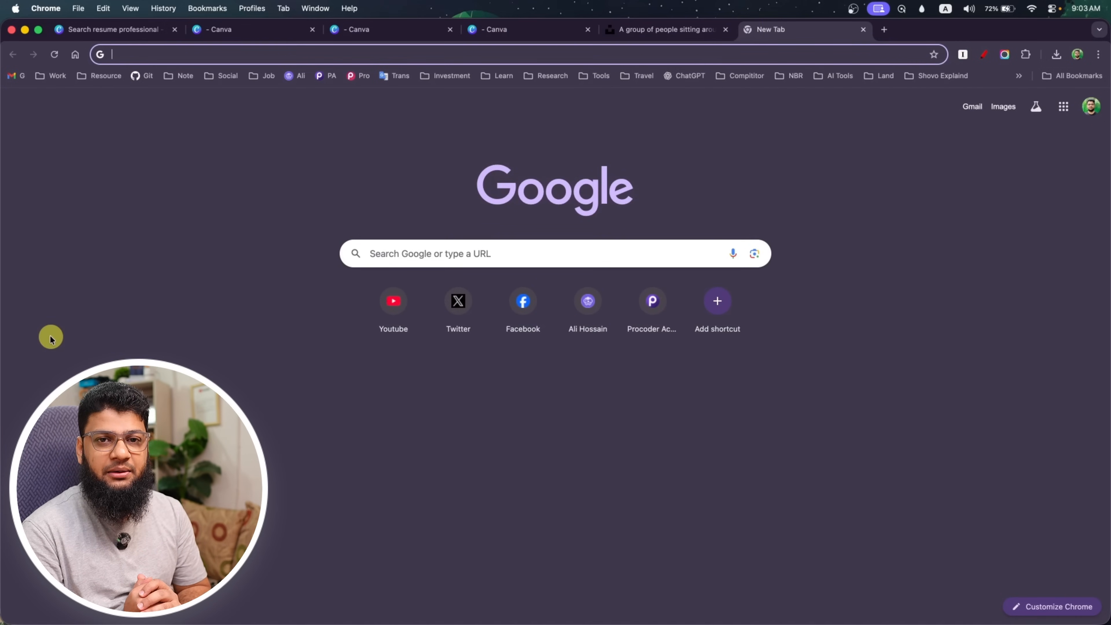
text(fiv)
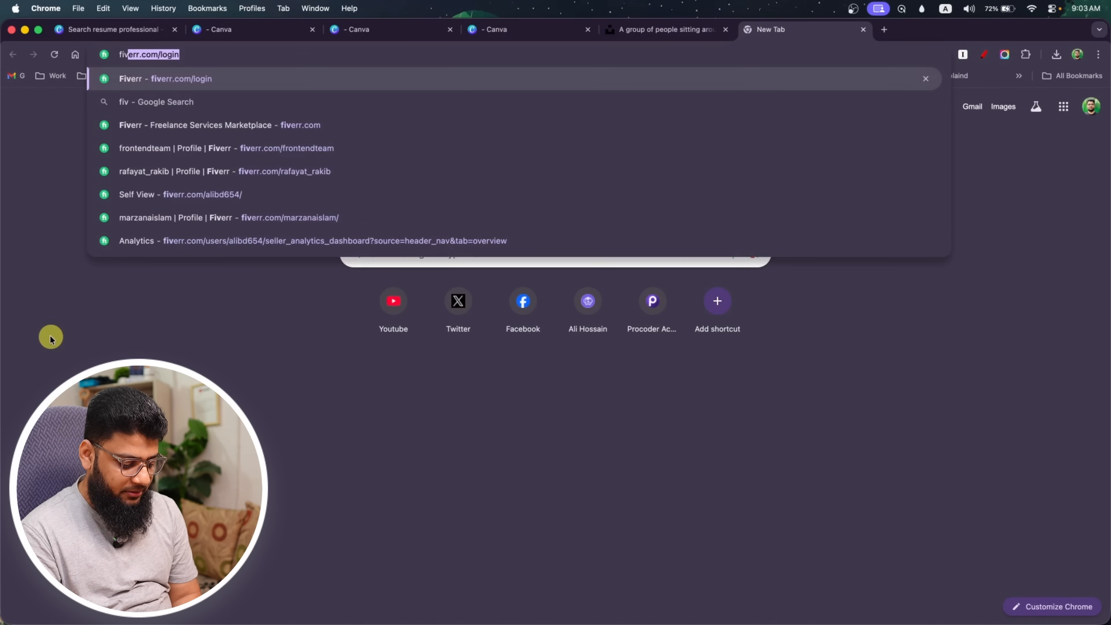
text(err g)
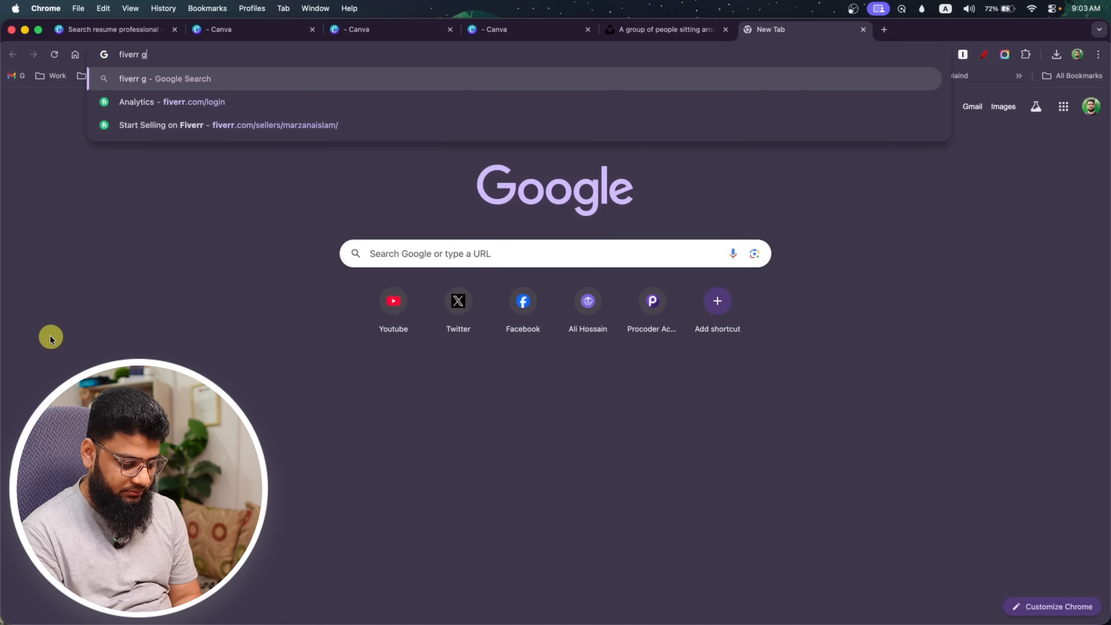
text(ig siz)
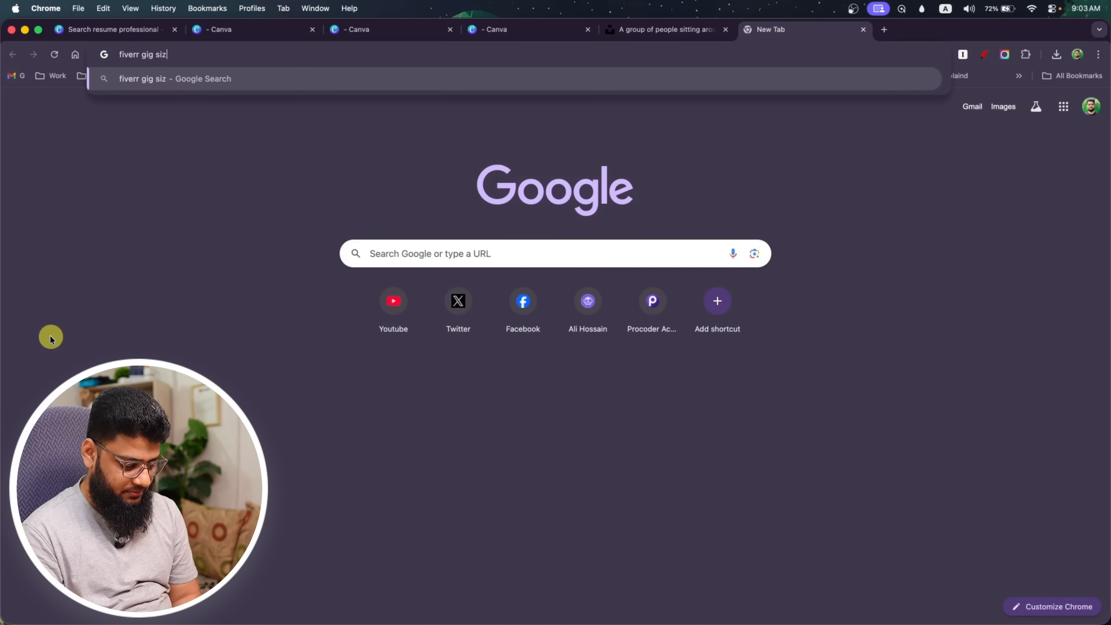
text(e)
key(Return)
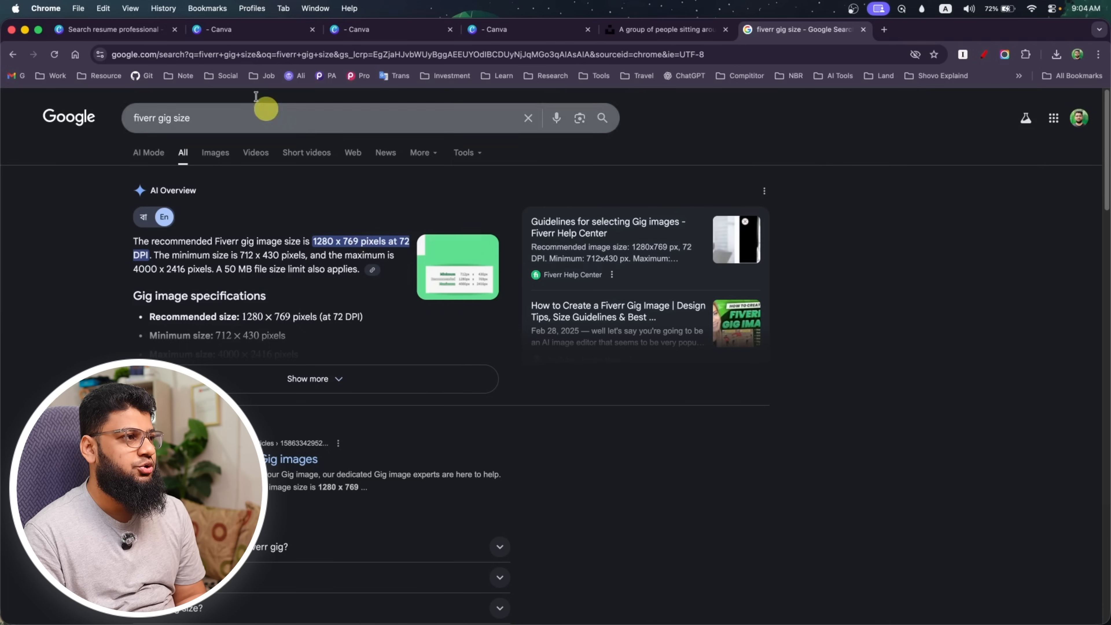
Close the resume template search tab and the surplus Canva tabs, keeping one on the Canva home page
click(94, 30)
click(174, 30)
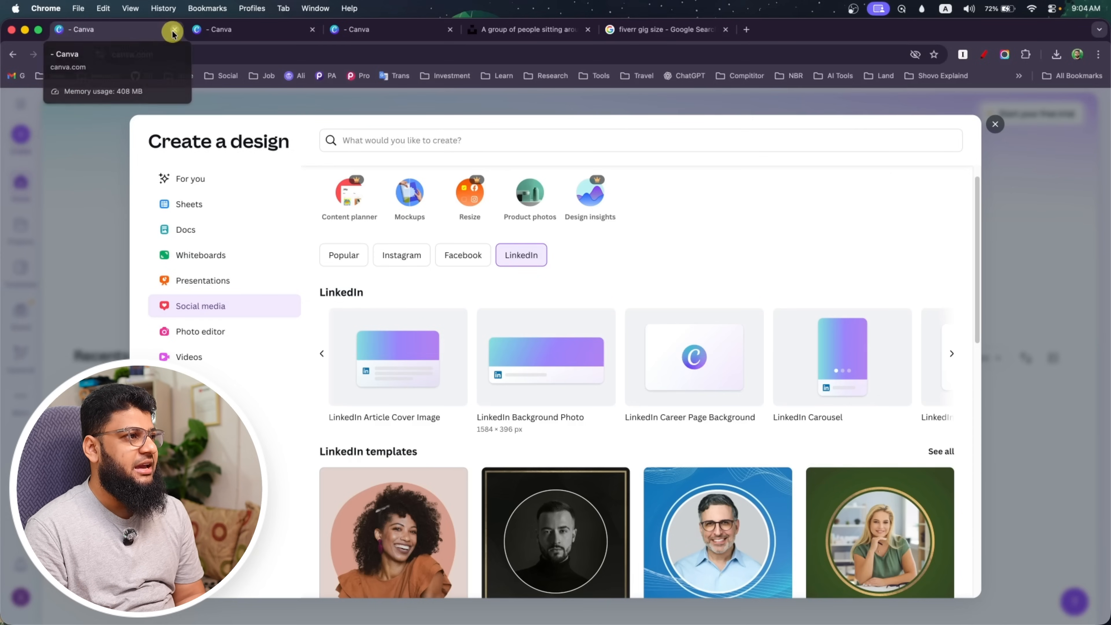
click(174, 29)
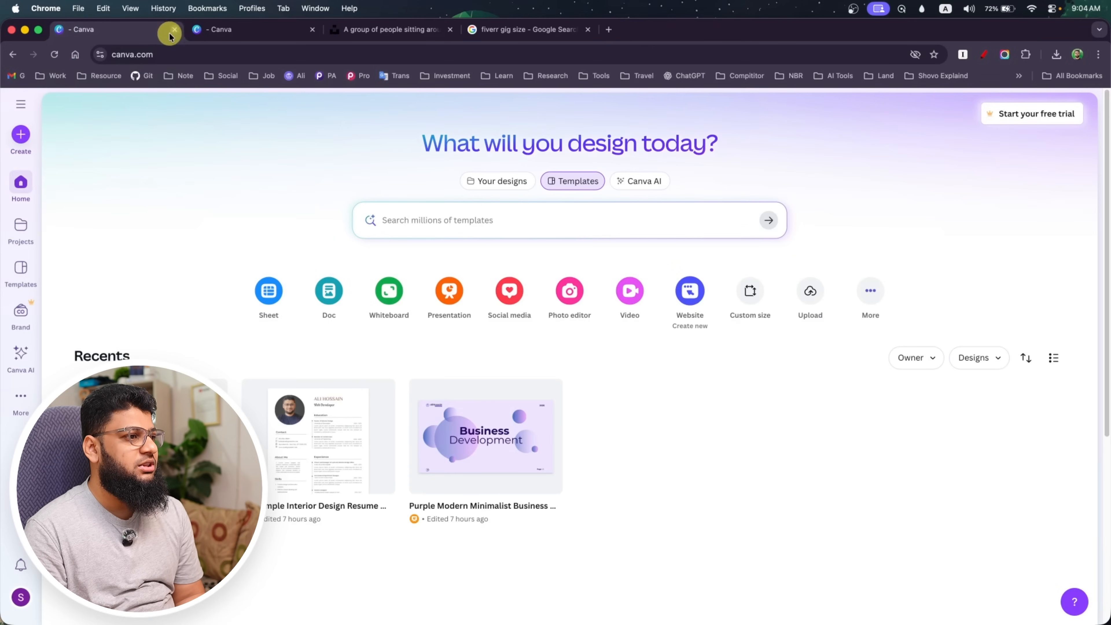
click(312, 29)
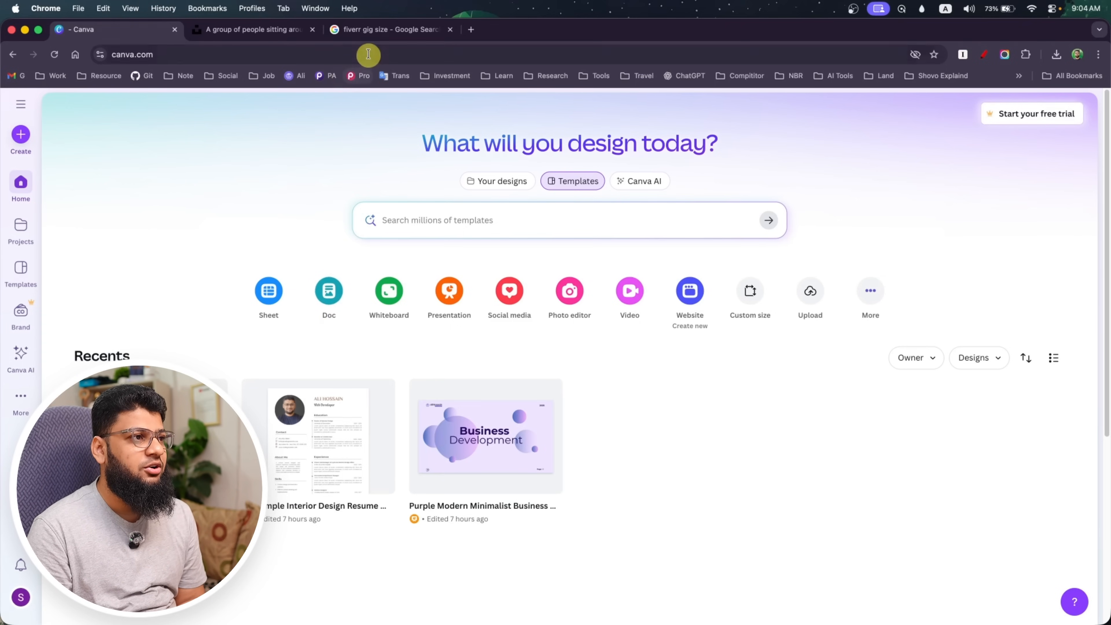
Create a new custom-size design of 1280 × 769 px, checking the dimensions against the Fiverr gig size search results
click(373, 30)
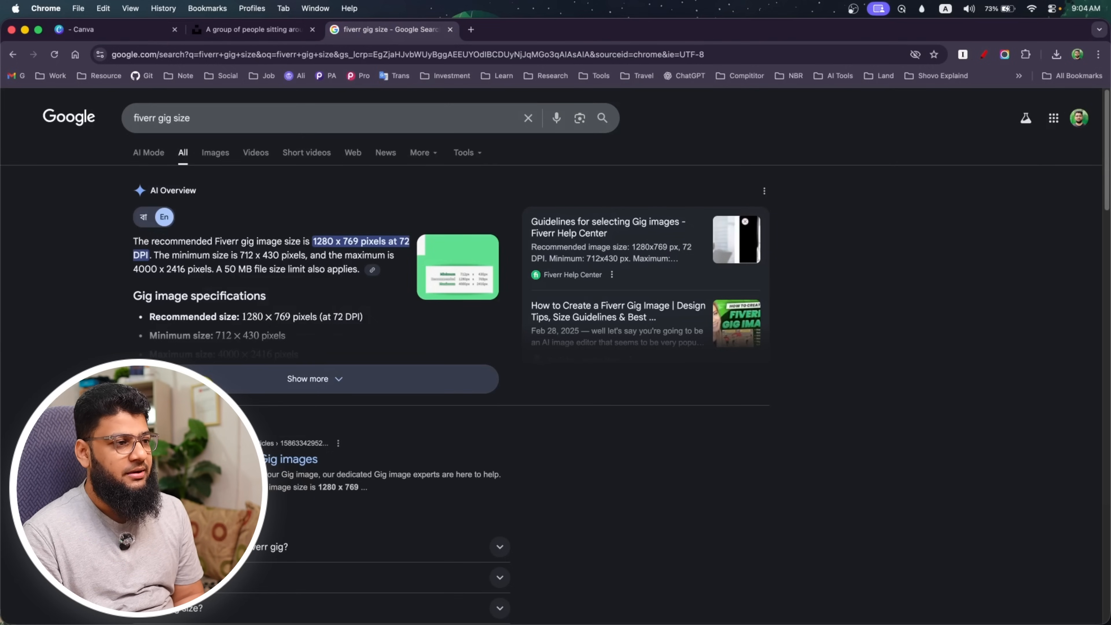
click(136, 29)
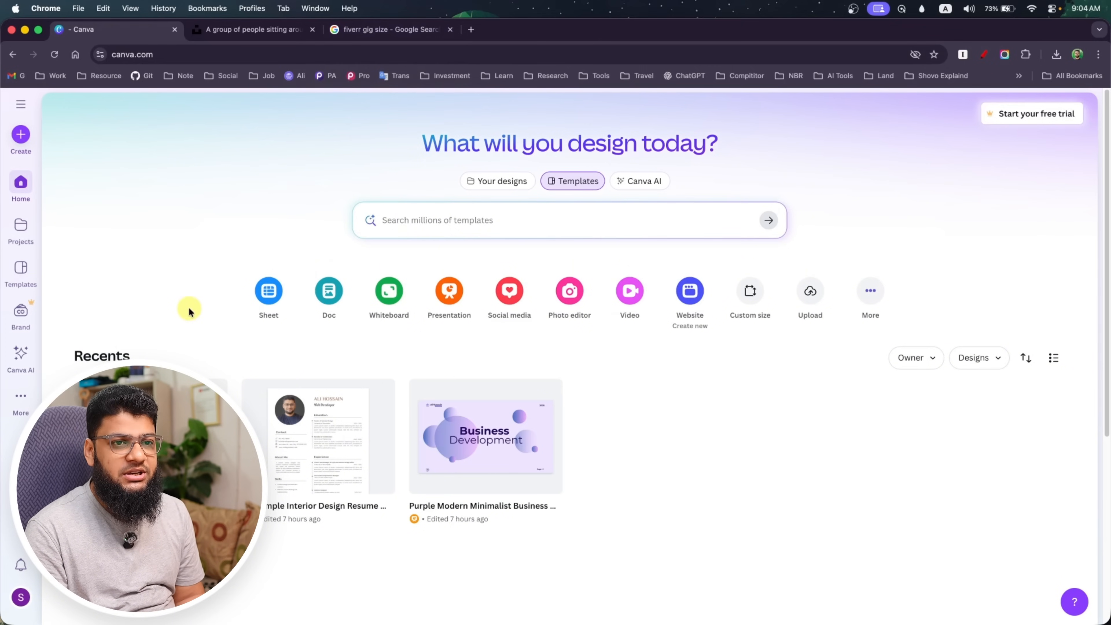
click(16, 139)
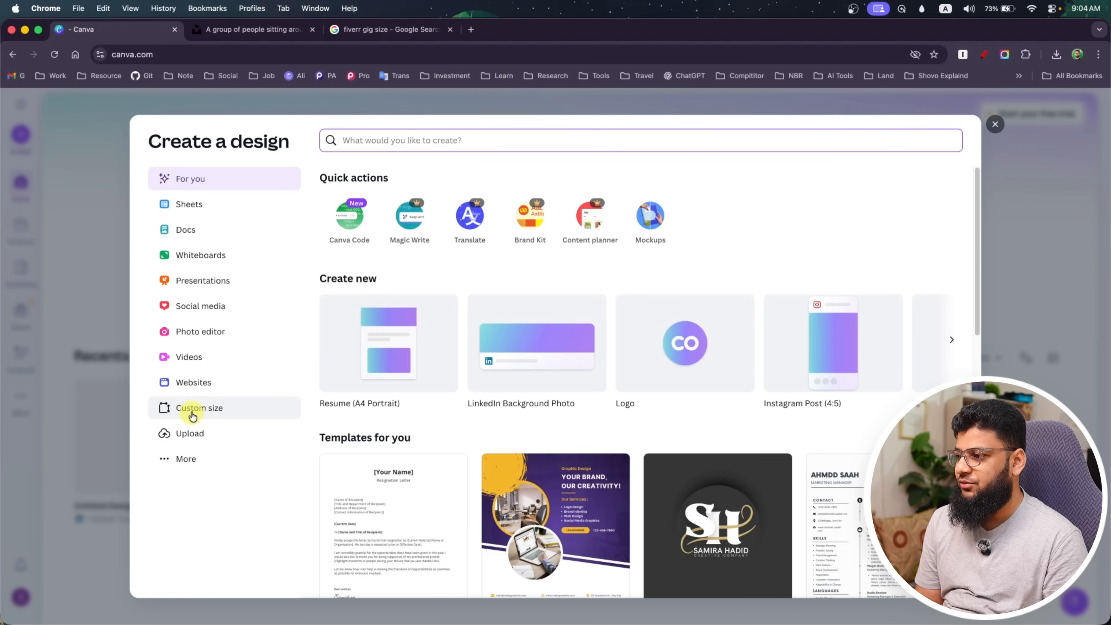
click(192, 416)
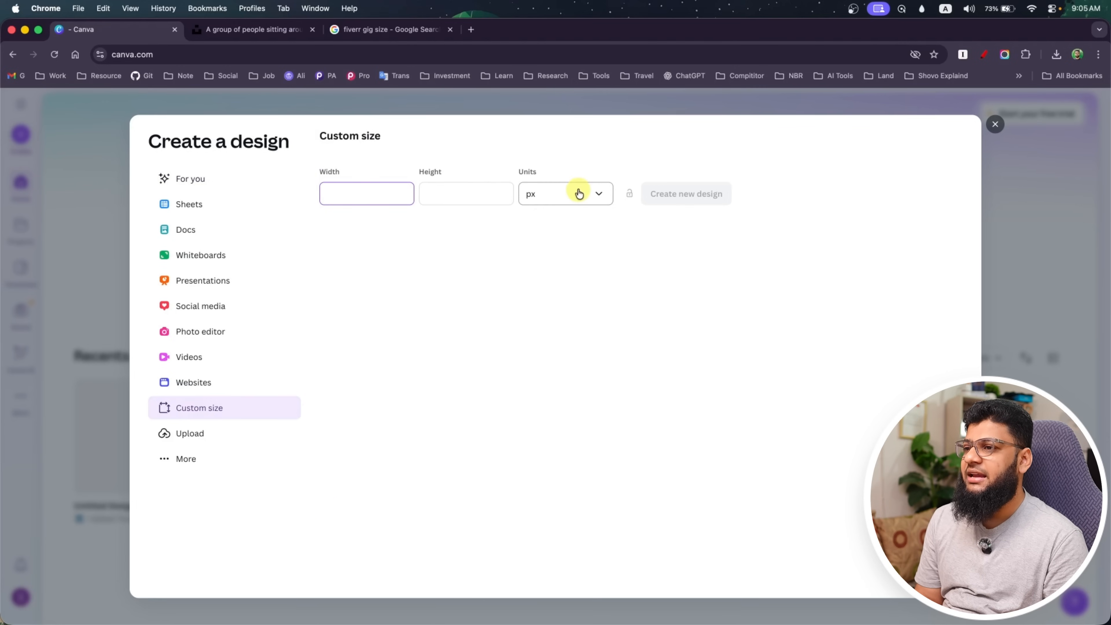
click(371, 29)
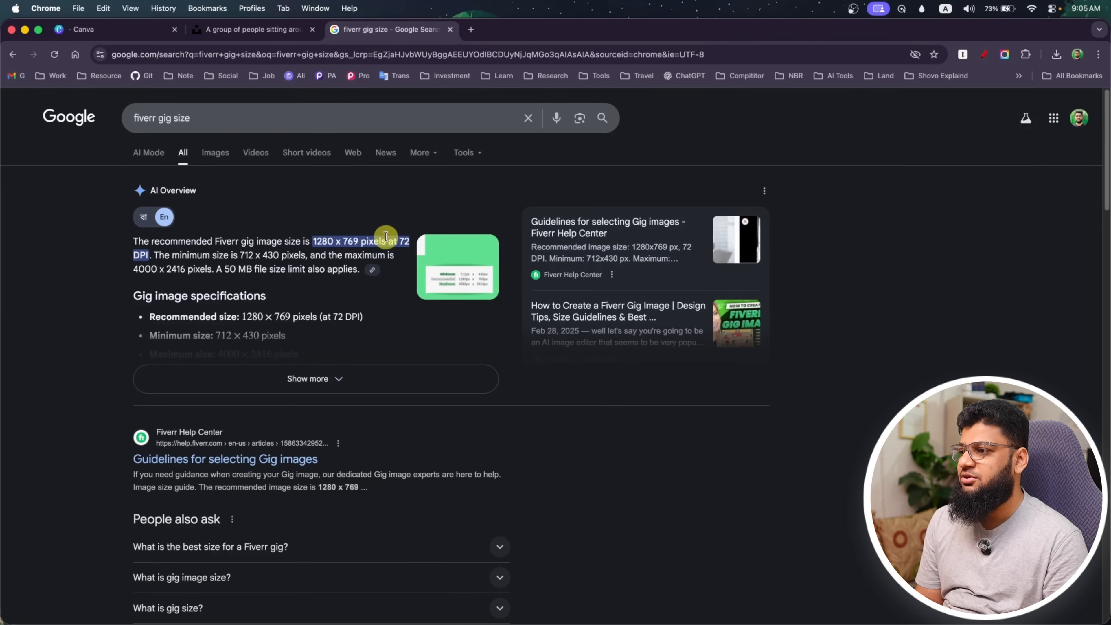
click(100, 38)
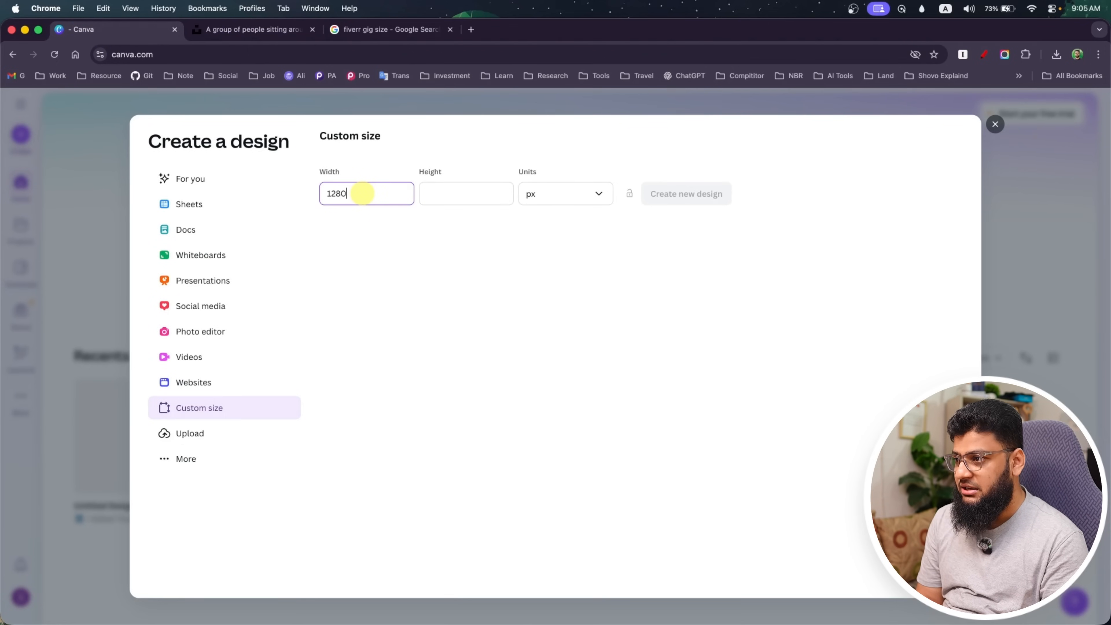
click(468, 191)
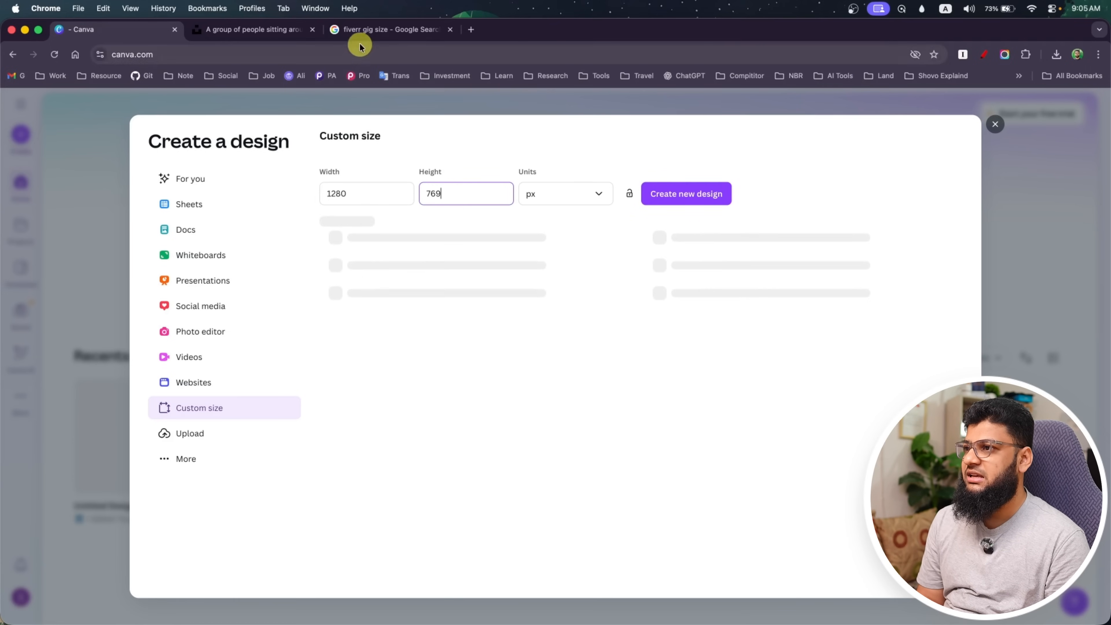
click(367, 33)
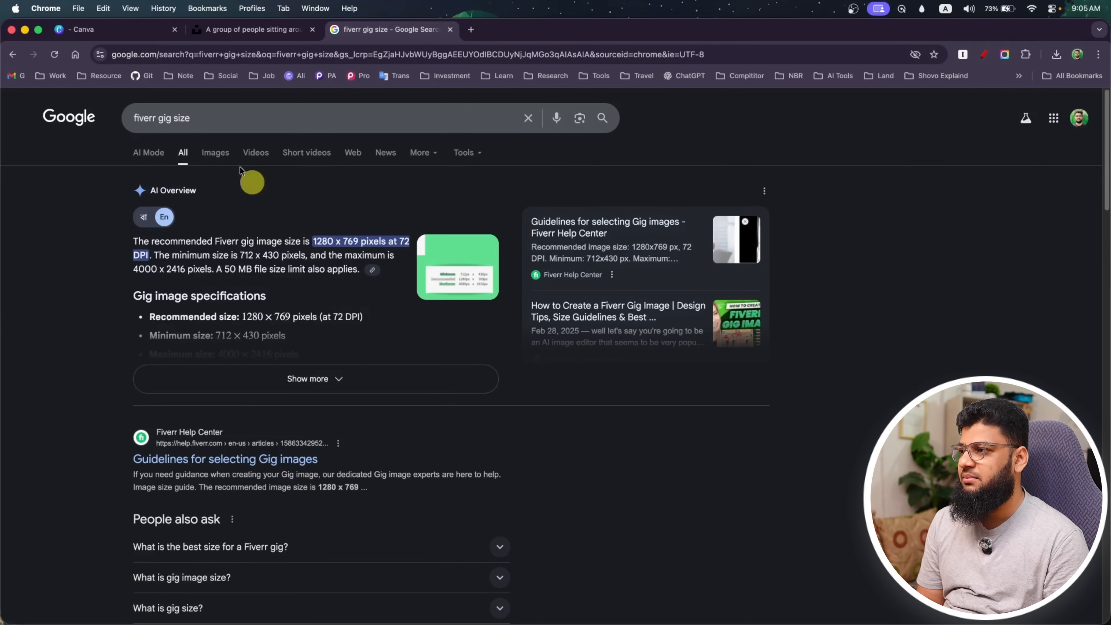
click(114, 34)
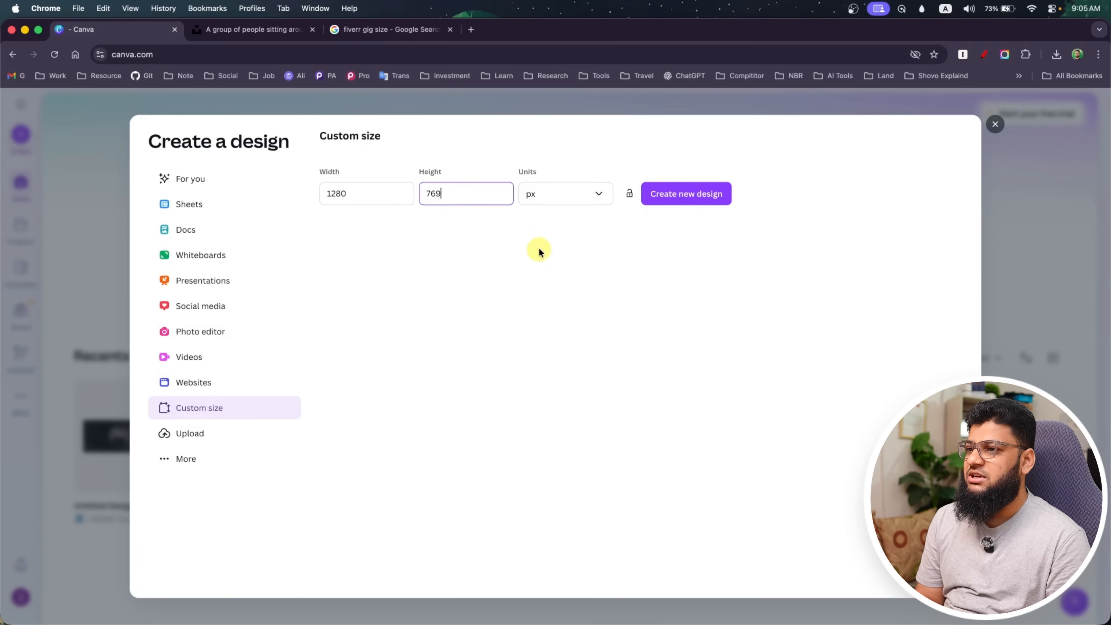
click(686, 194)
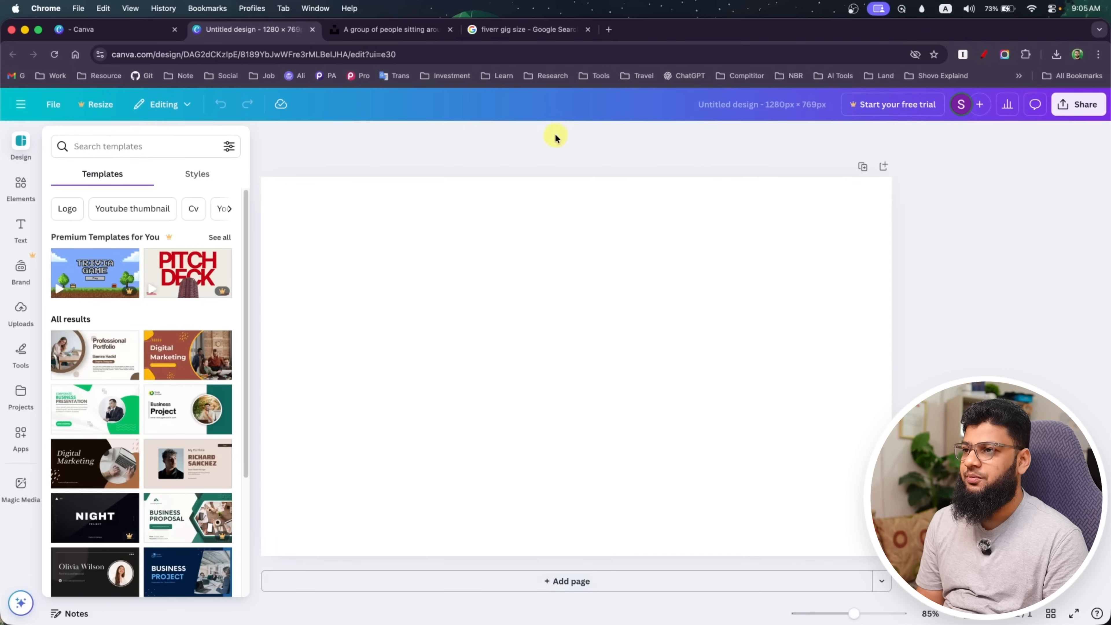
Open the Fiverr website in place of the gig size search results and view the existing gig thumbnails
click(525, 29)
click(455, 54)
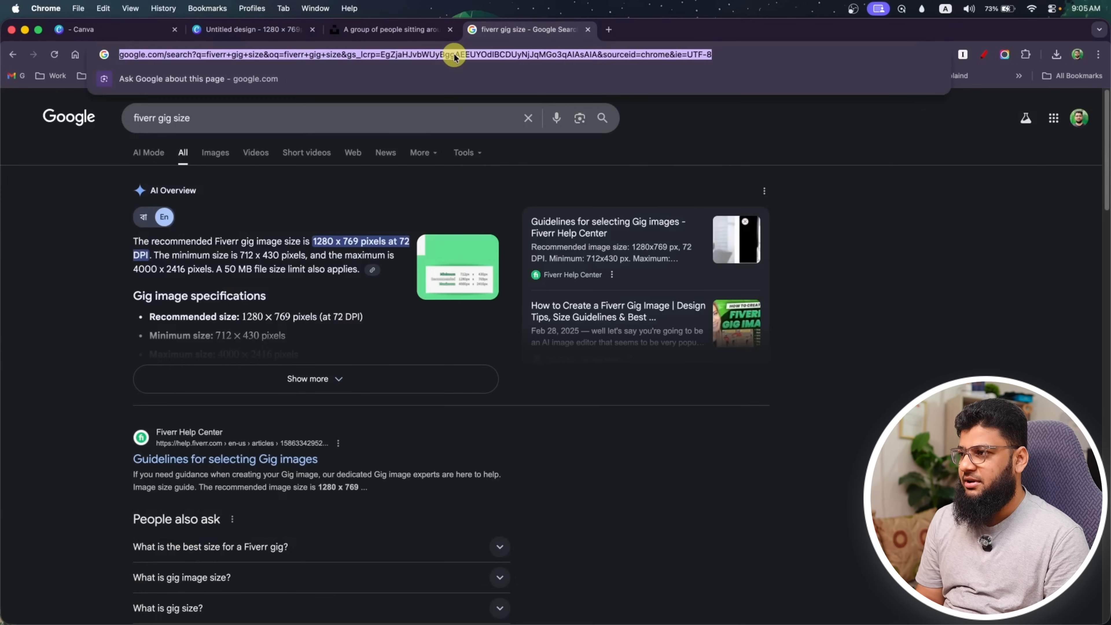
text(fiverr.com/?force_buying_nav)
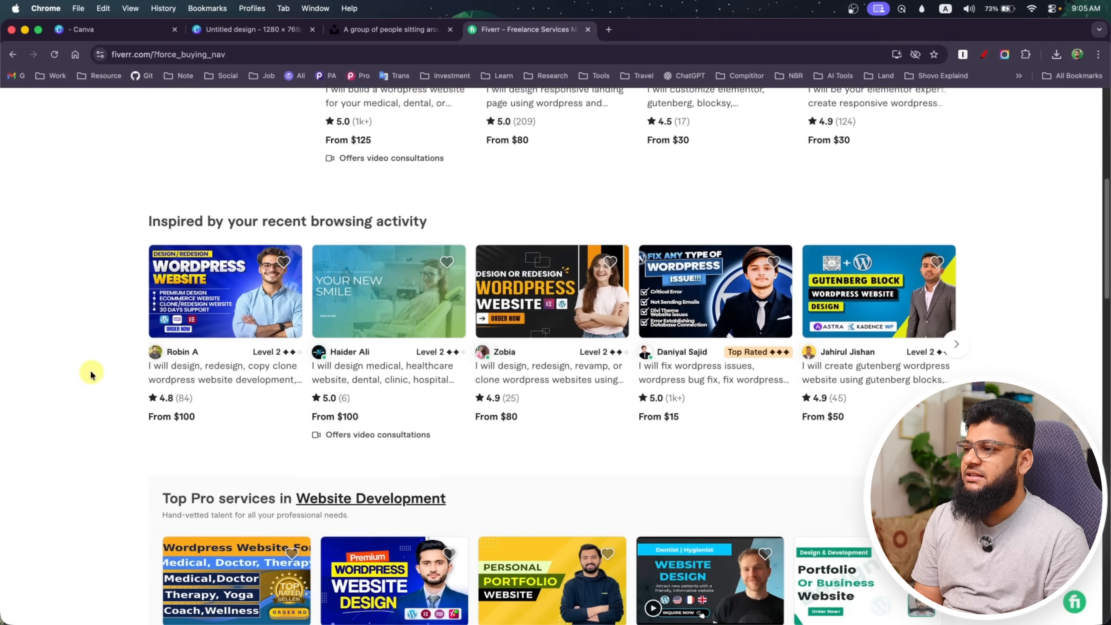
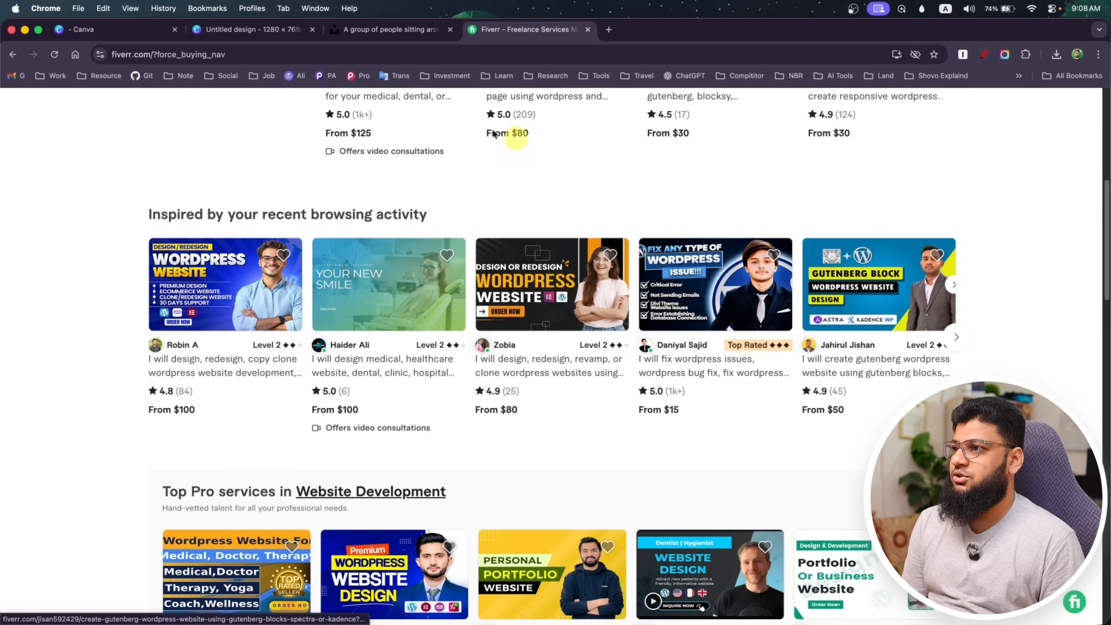
Return to the blank Canva design, preview IMG_4024.JPG from the Downloads folder in Finder, and close the Finder windows
click(235, 40)
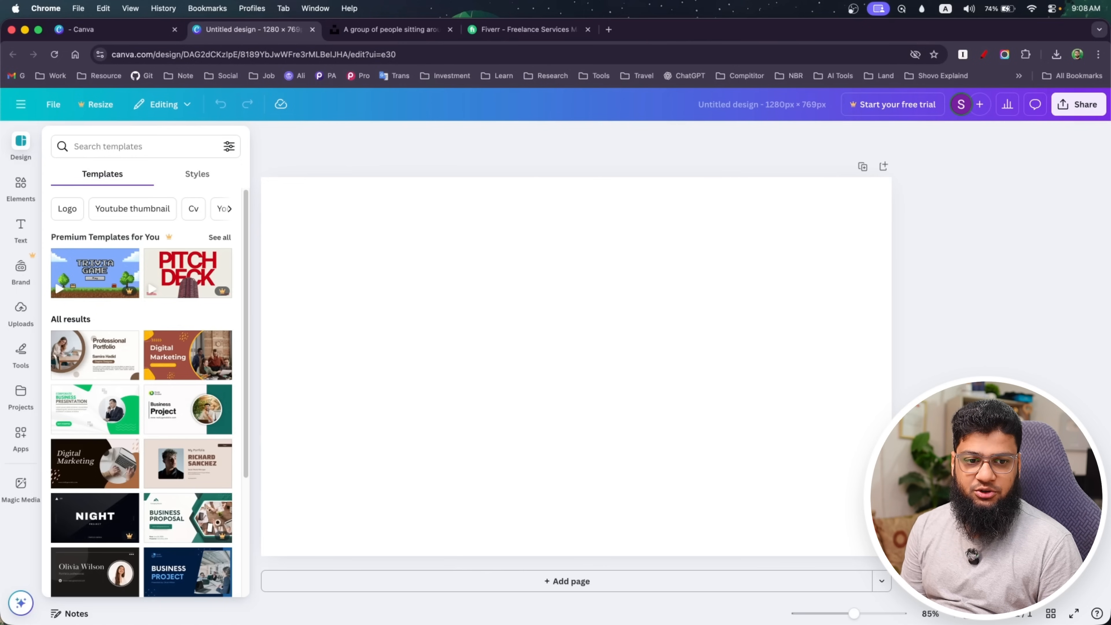
key(super+Tab)
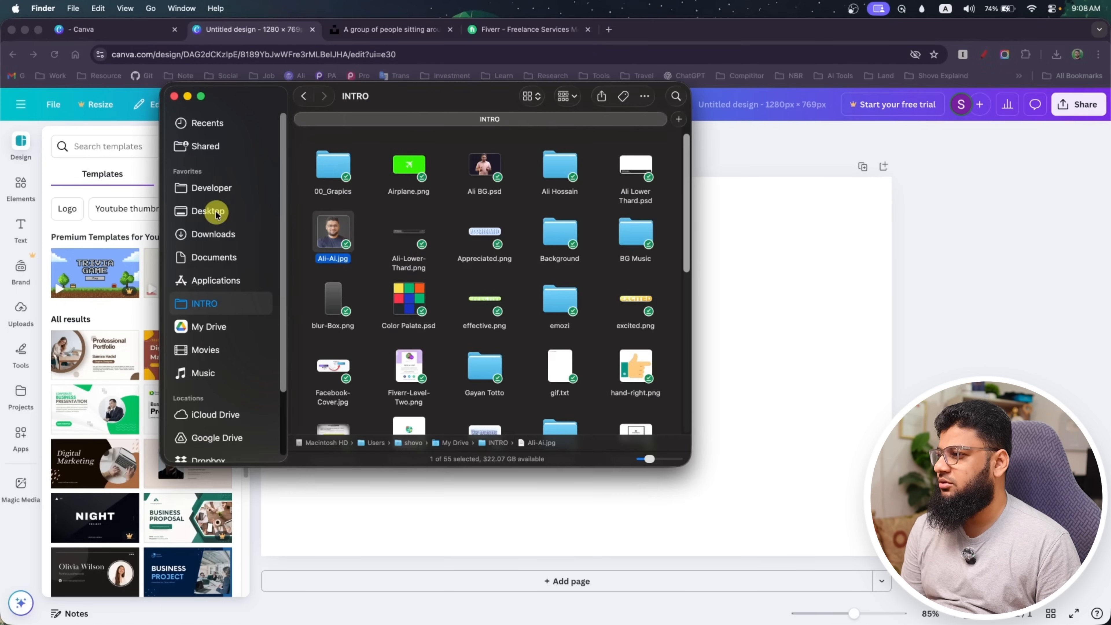
click(213, 239)
click(471, 178)
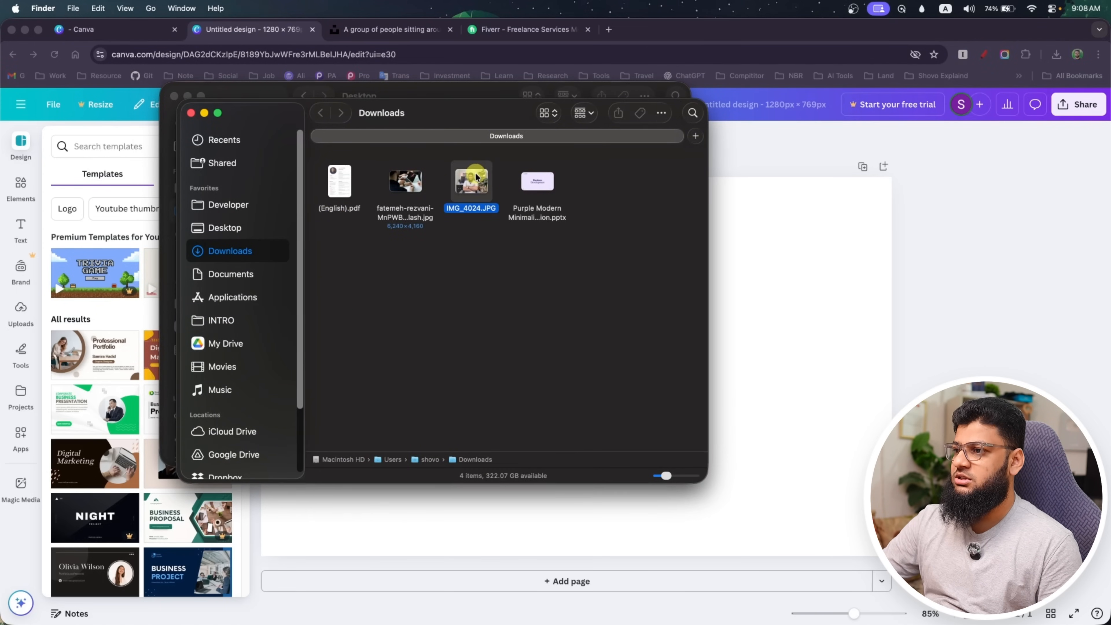
key(space)
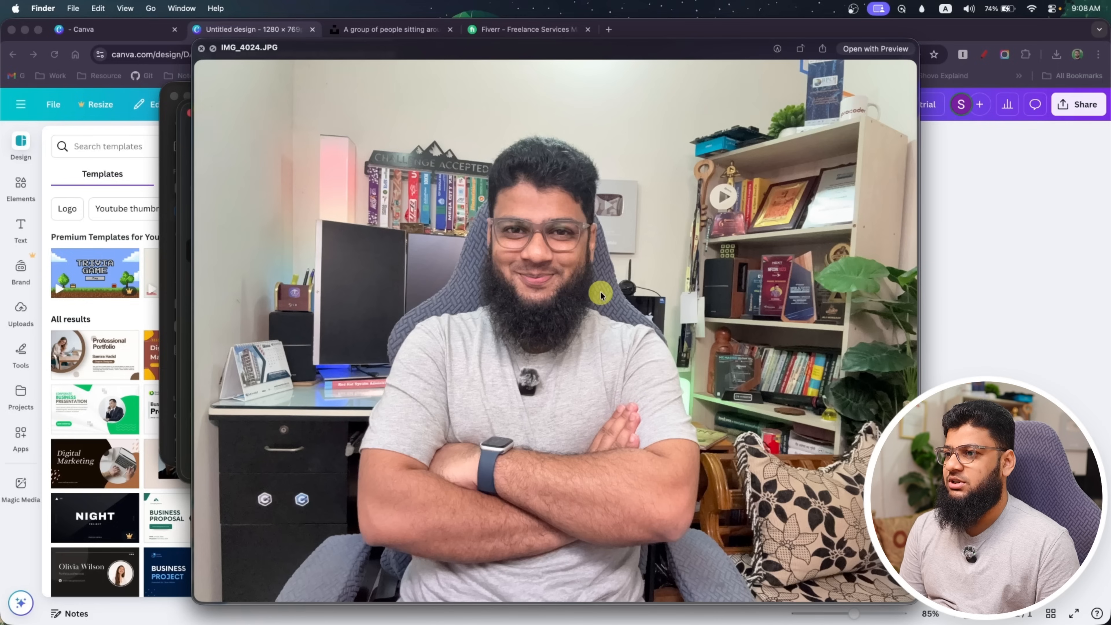
key(space)
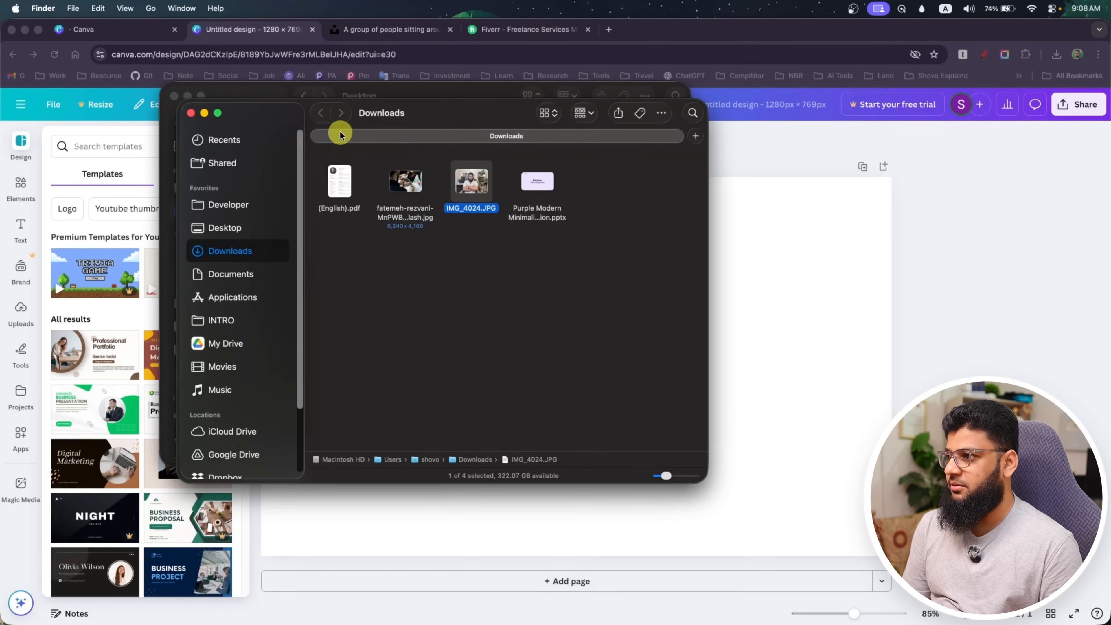
click(192, 113)
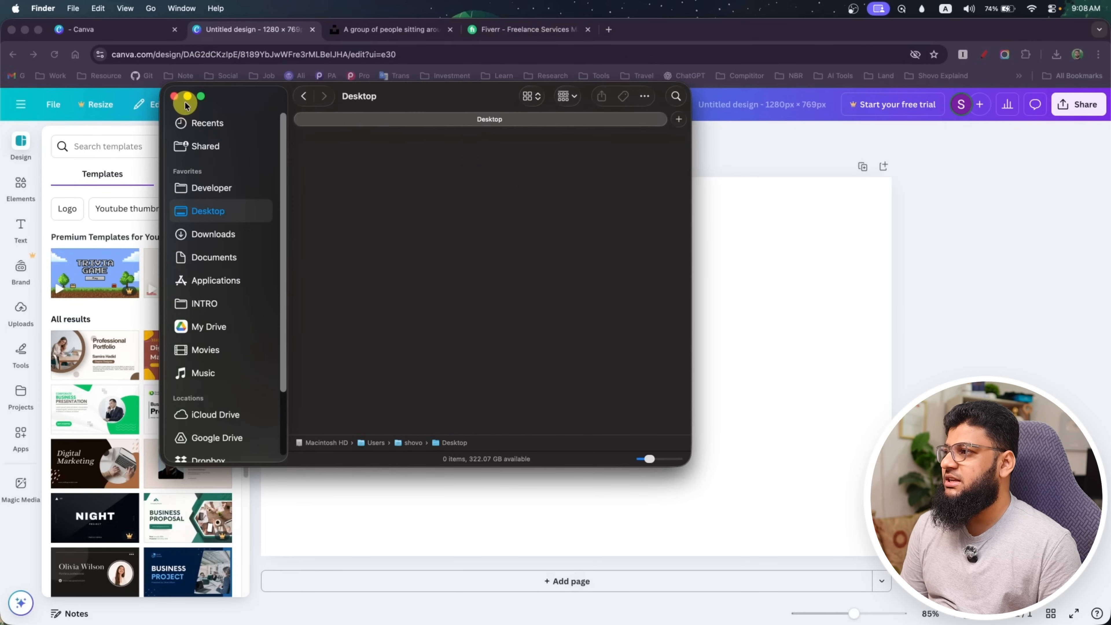
click(175, 97)
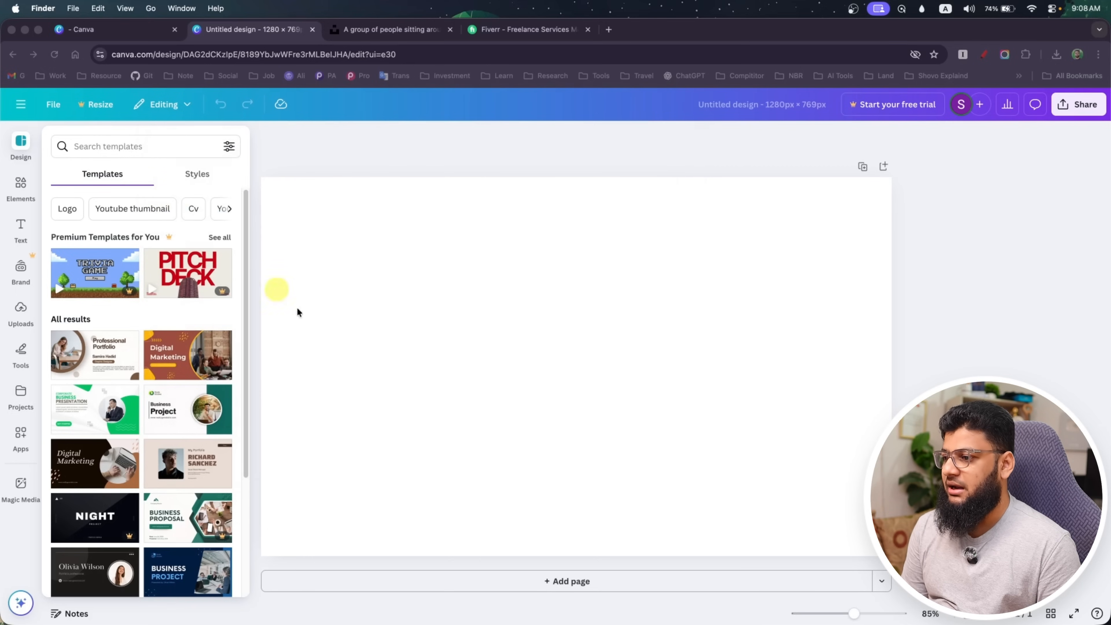
Remove the background of IMG_4024.JPG on remove.bg in a new browser tab and download the free 577 × 433 preview
click(608, 31)
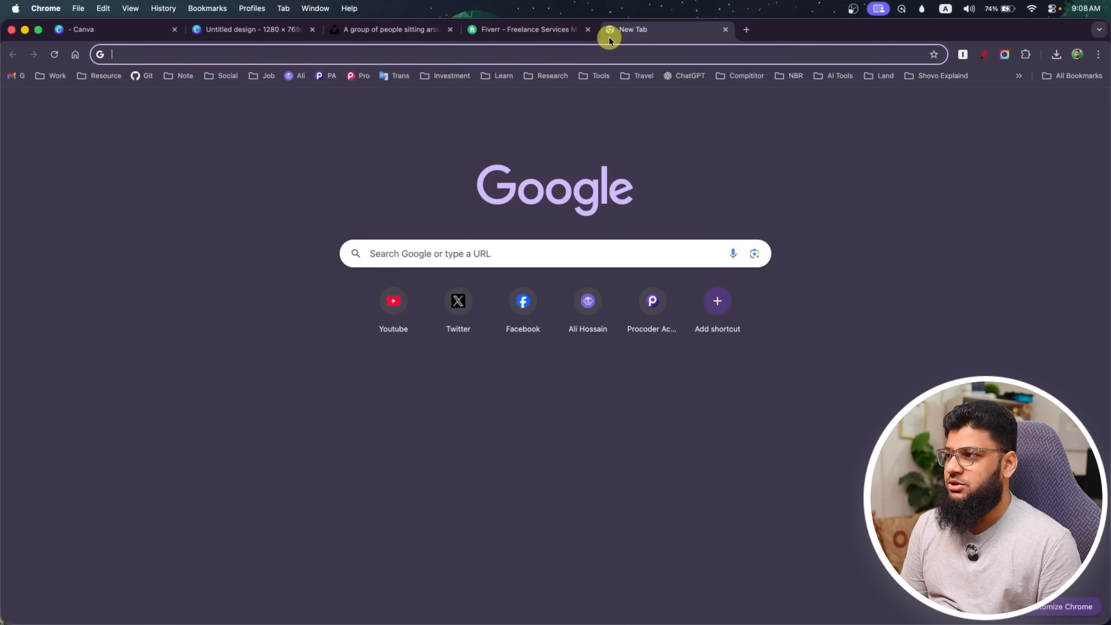
text(remove)
key(Return)
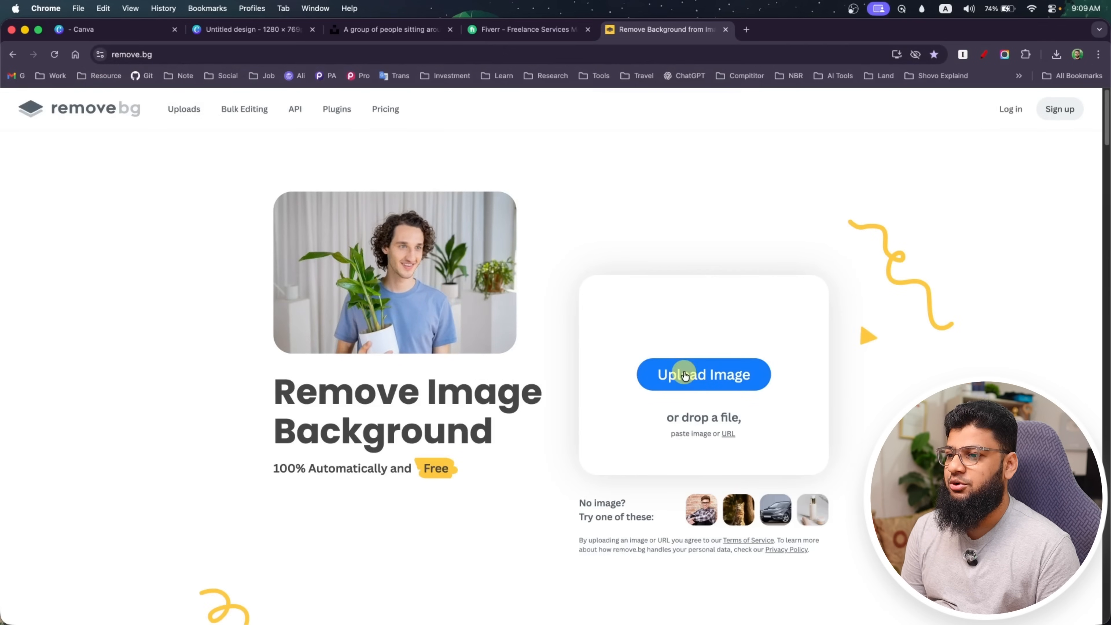
click(685, 373)
click(554, 268)
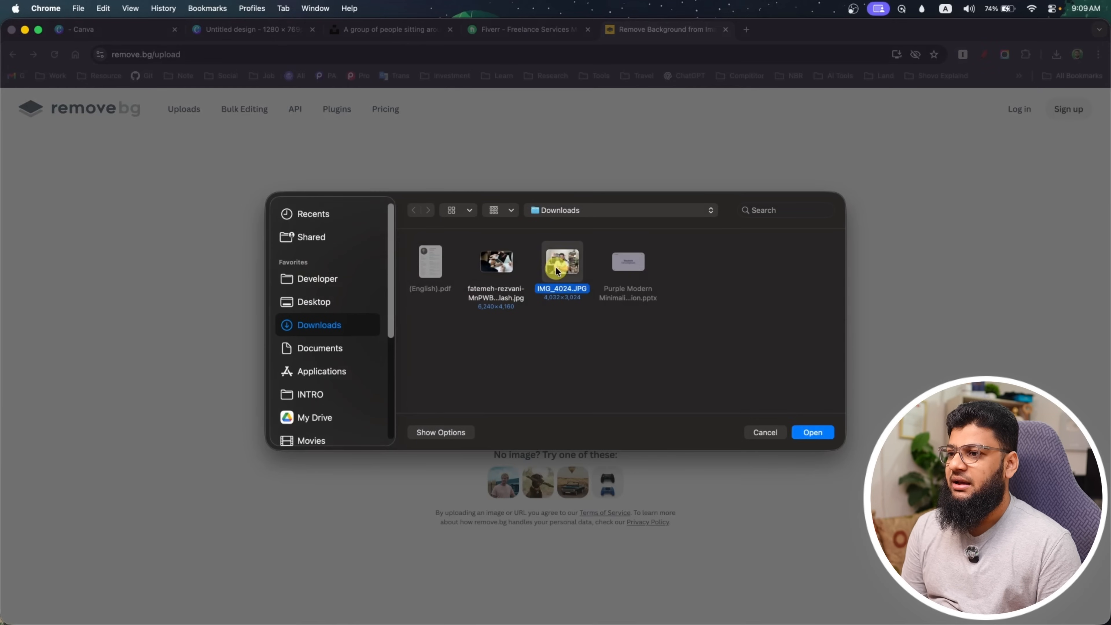
click(814, 434)
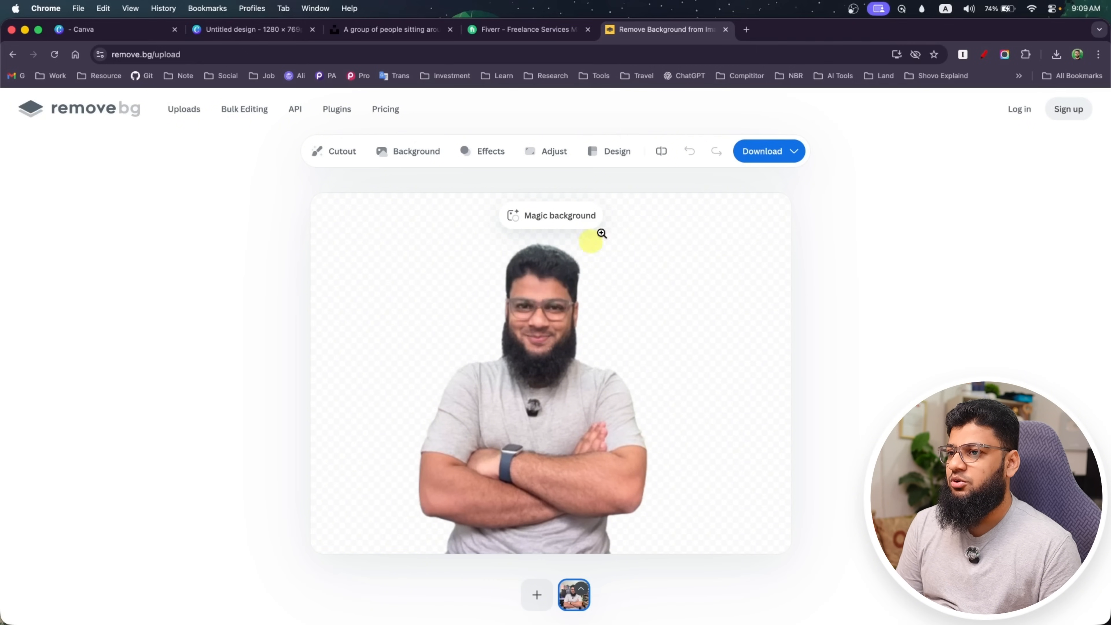
click(767, 158)
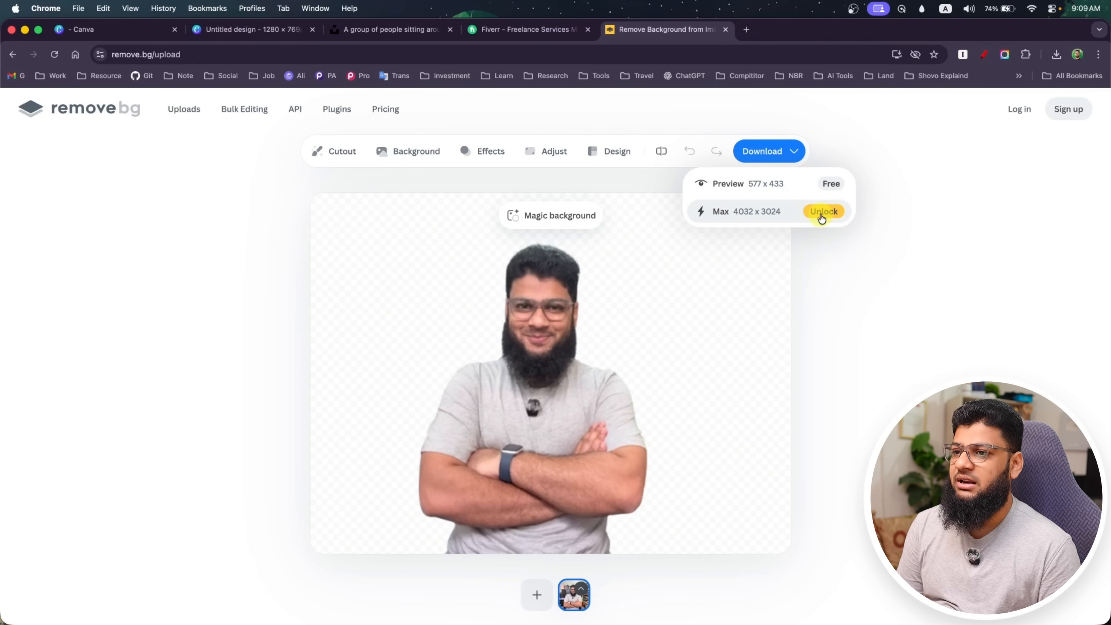
click(763, 186)
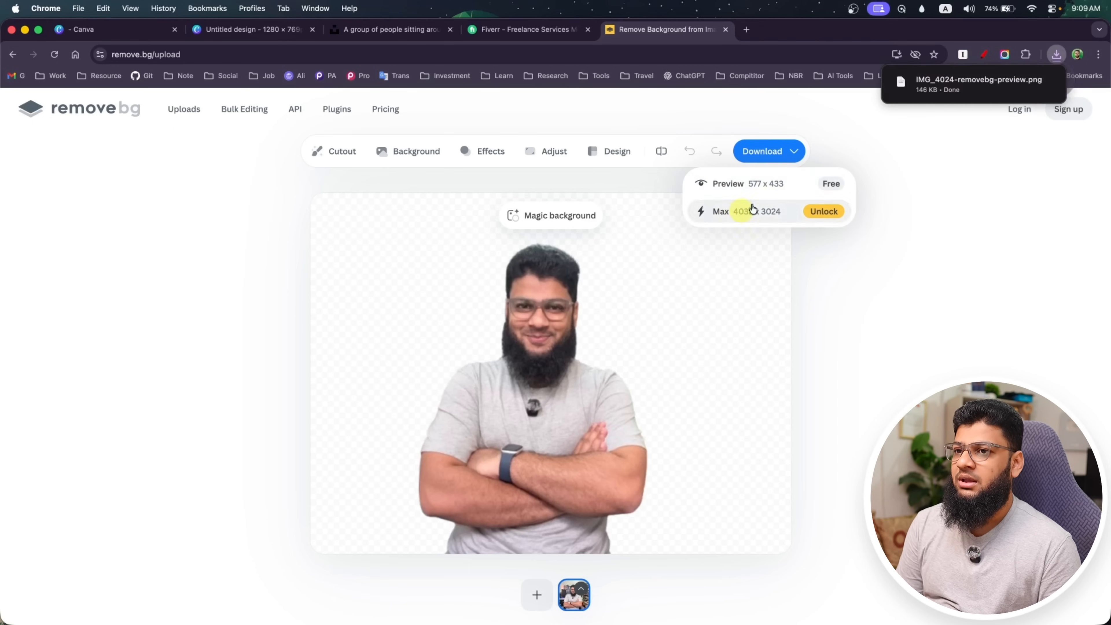
Search Google for "image upscale" in place of the remove.bg page and open the AI Image Upscaler site, imgupscaler.com
click(649, 63)
text(im)
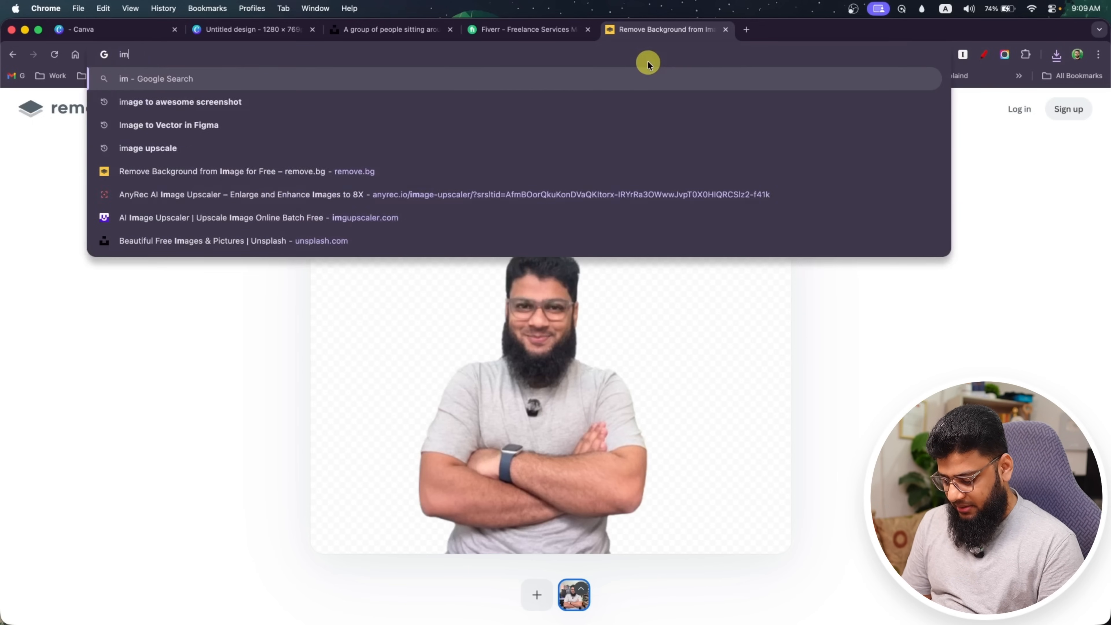
text(age ups)
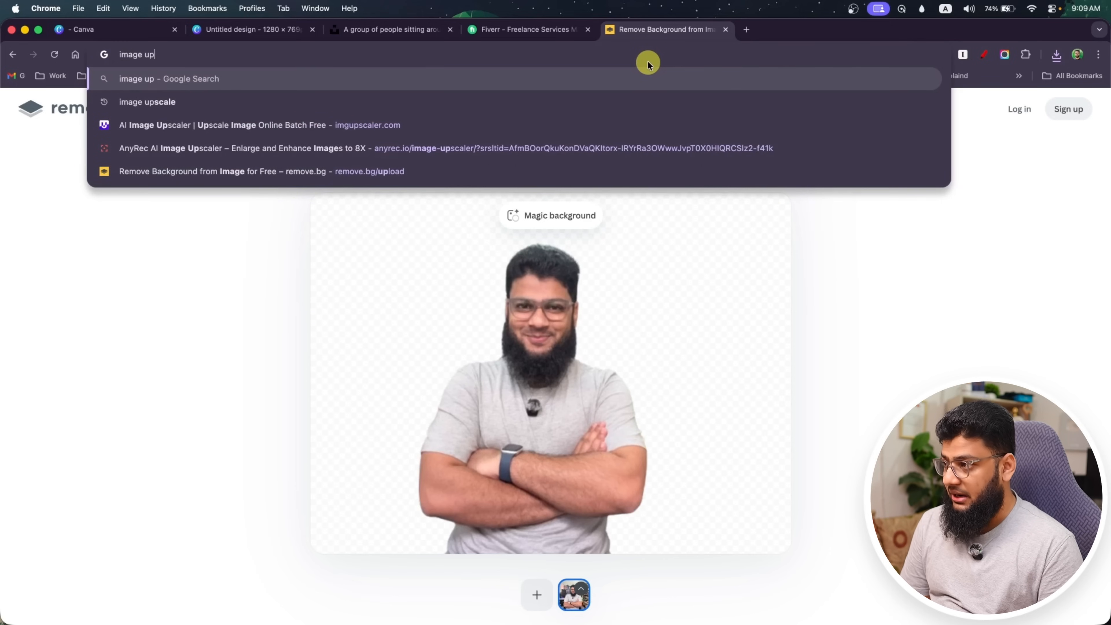
click(442, 101)
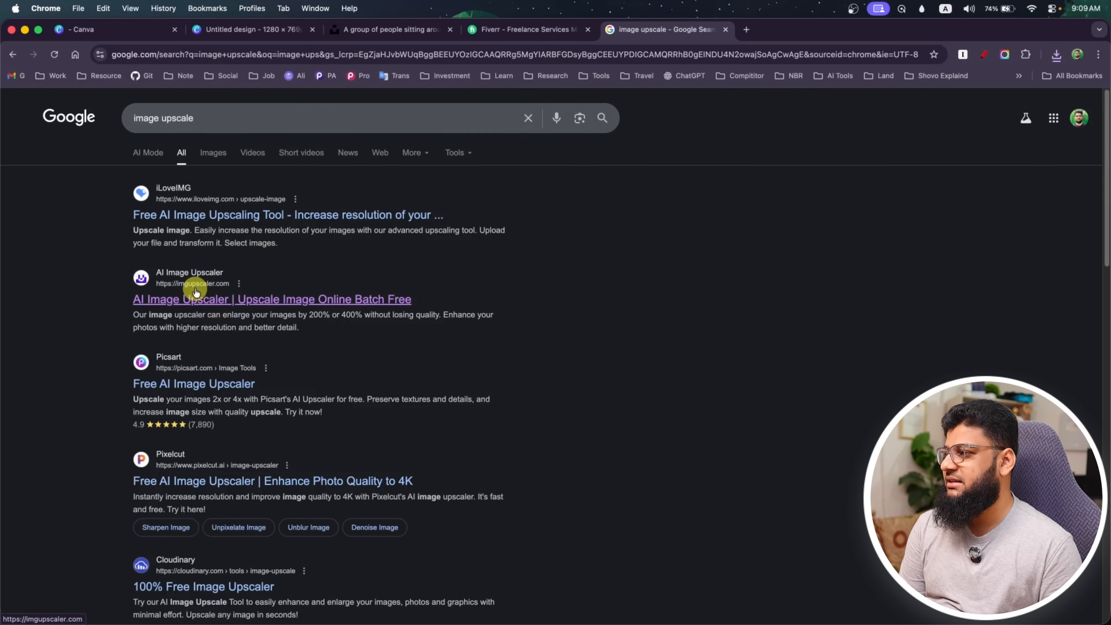
click(257, 300)
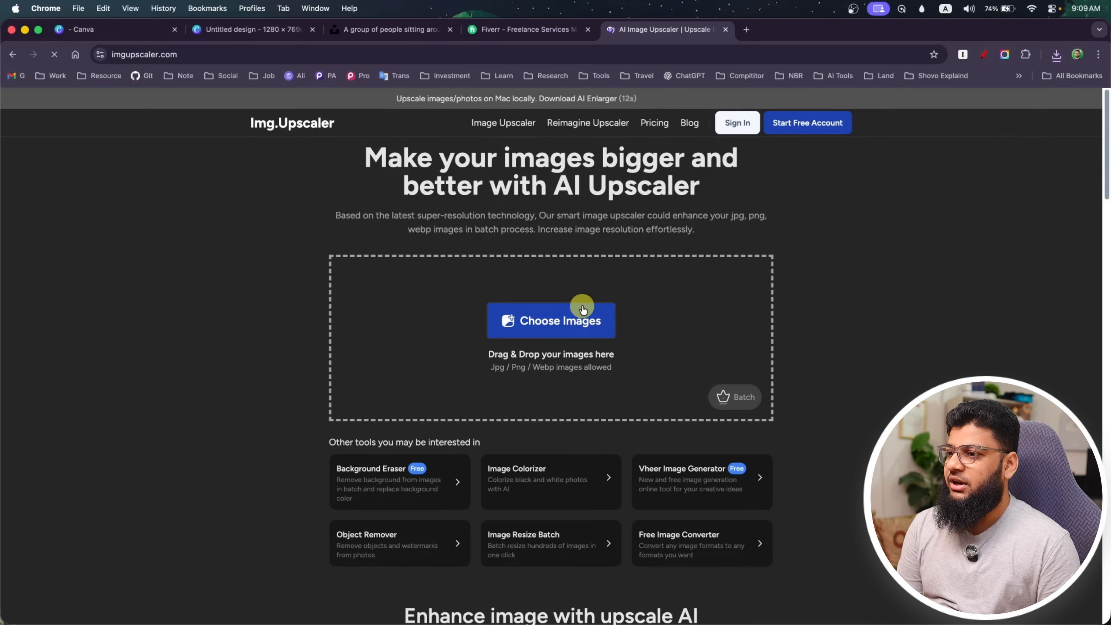
Upscale IMG_4024-removebg-preview.png at the 400% ratio and start downloading the result
click(569, 319)
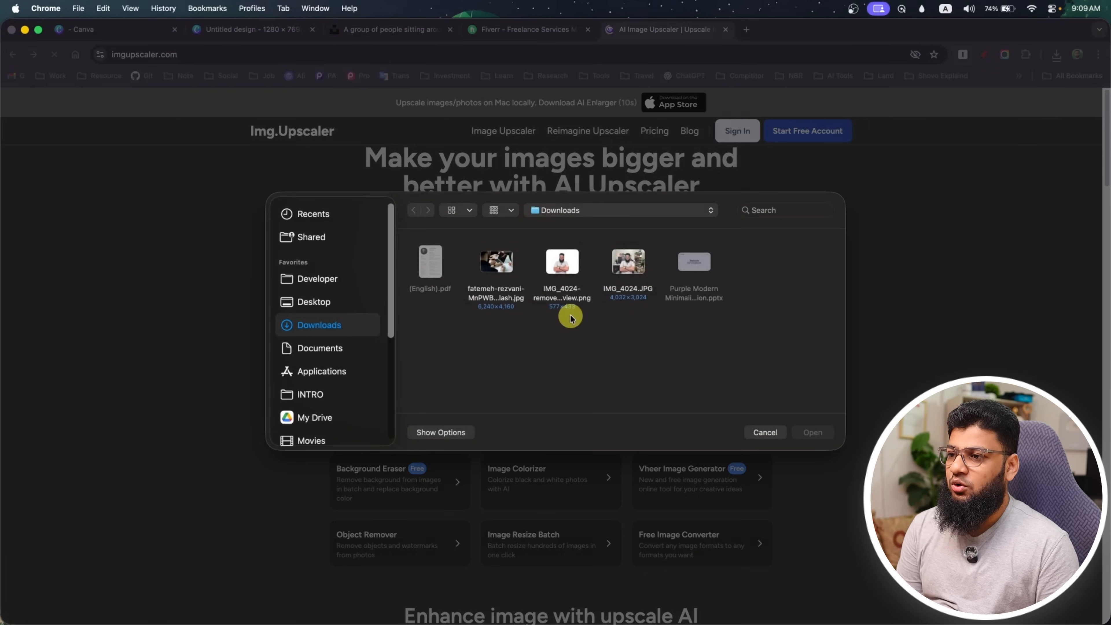
click(813, 434)
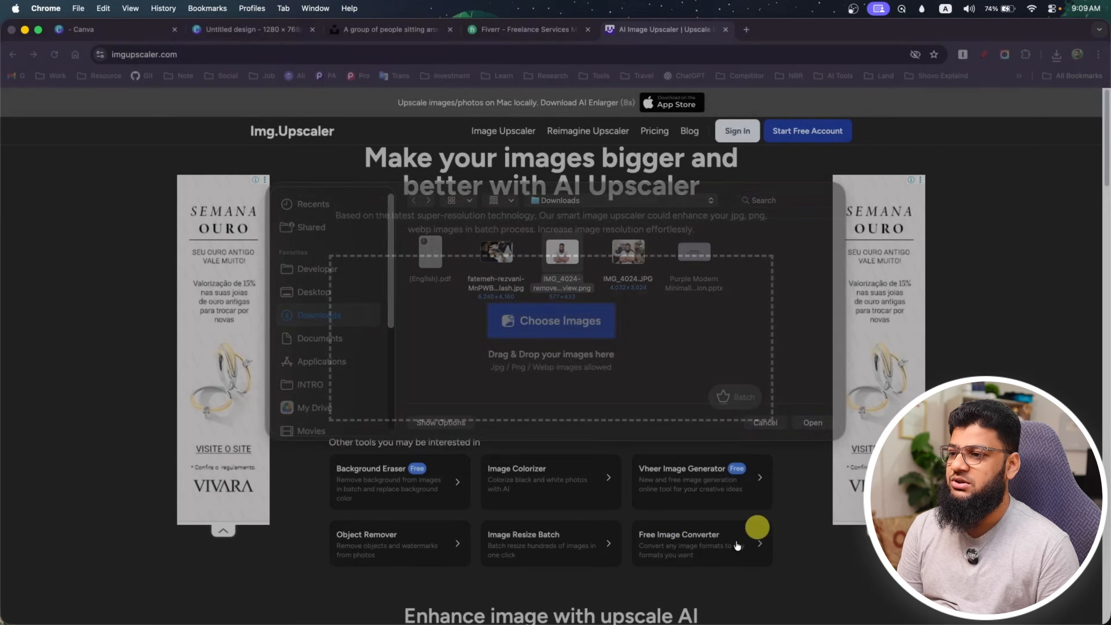
scroll(647, 490, down, 2)
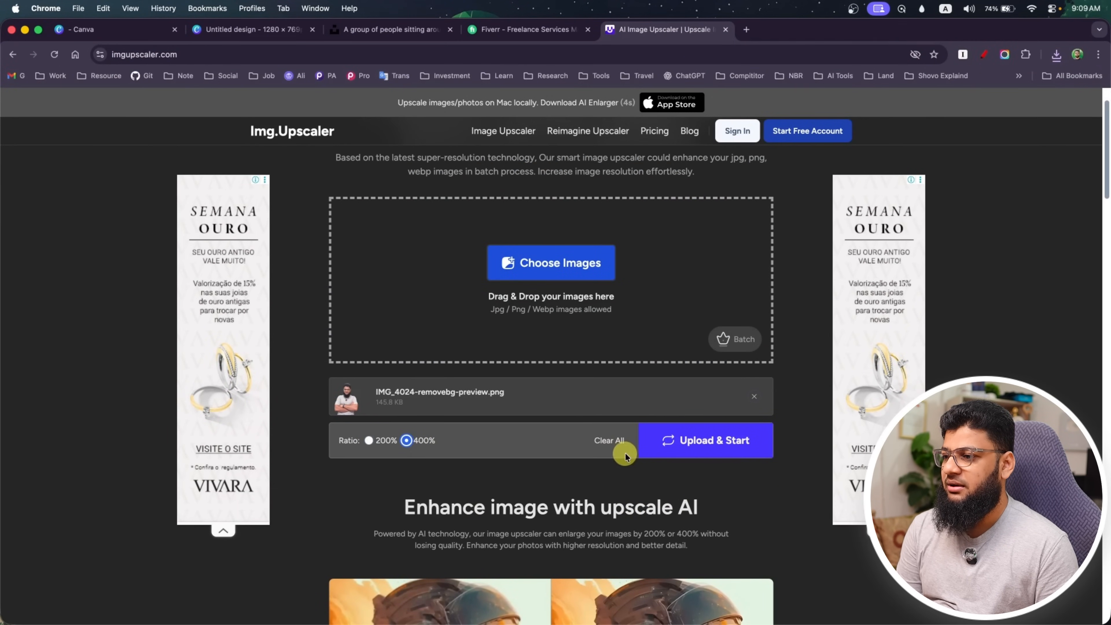
click(710, 448)
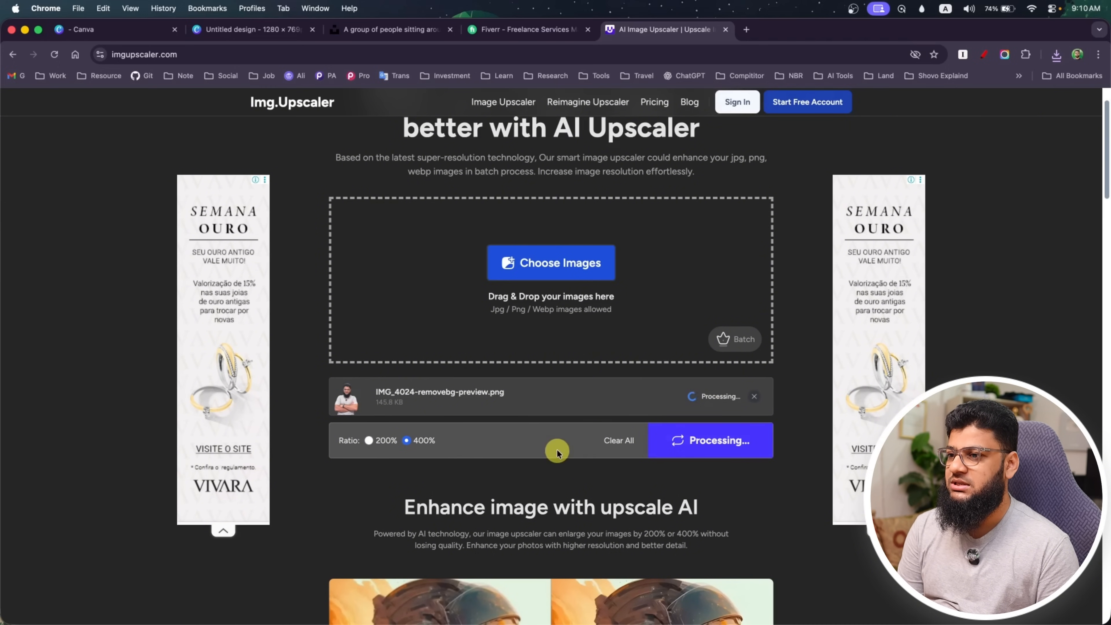
scroll(476, 443, up, 3)
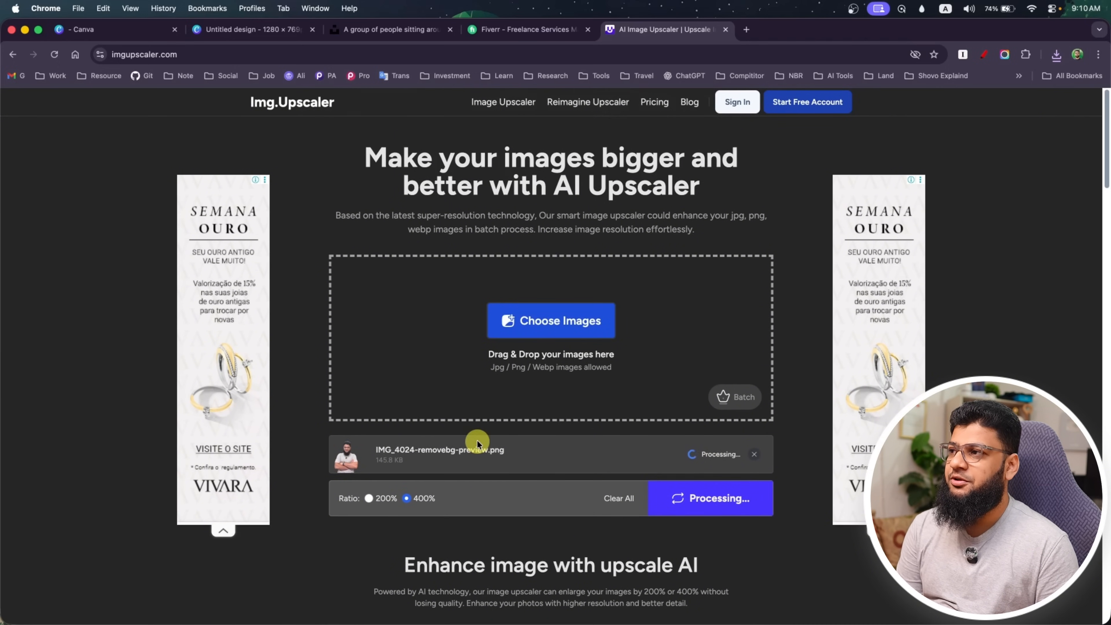
scroll(533, 479, down, 2)
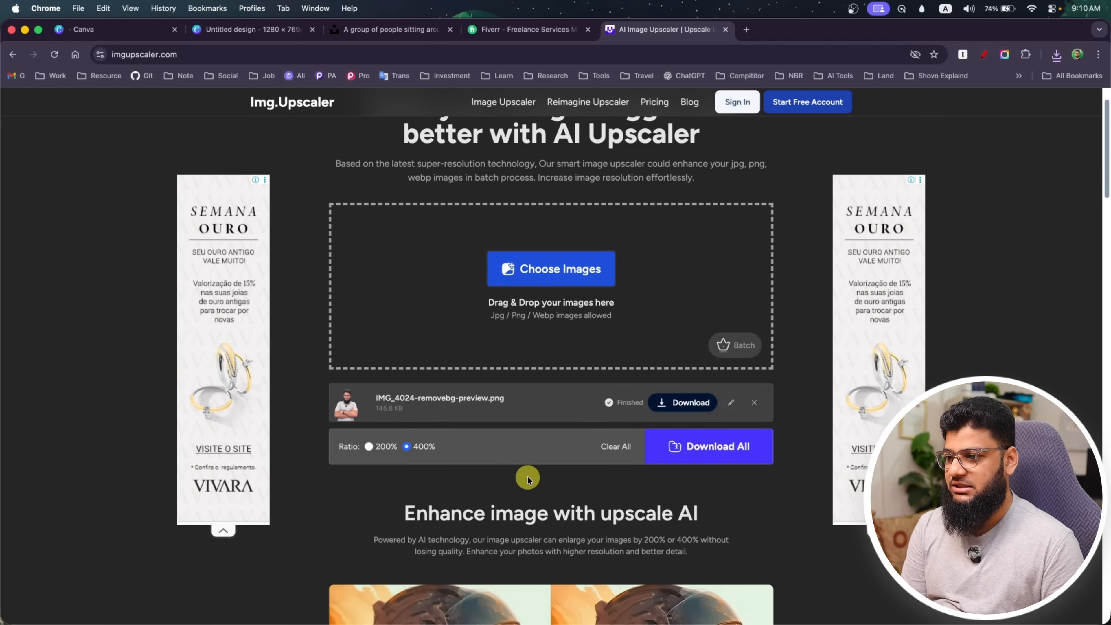
click(680, 404)
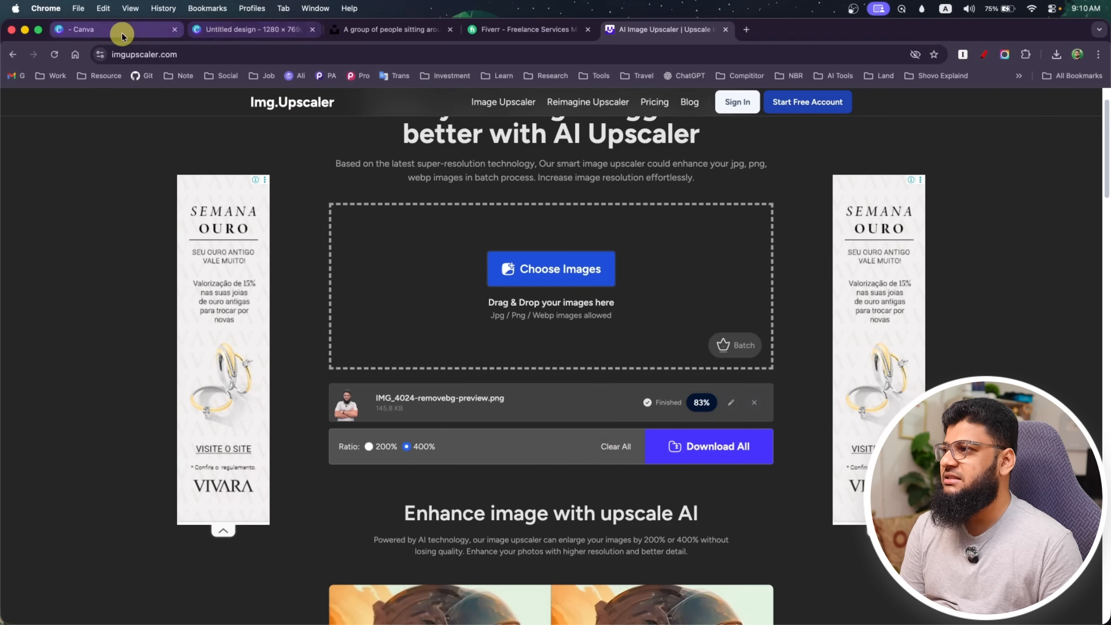
Close the custom-size dialog in the Canva home tab, and return to the image upscaler tab to check the download progress
click(96, 29)
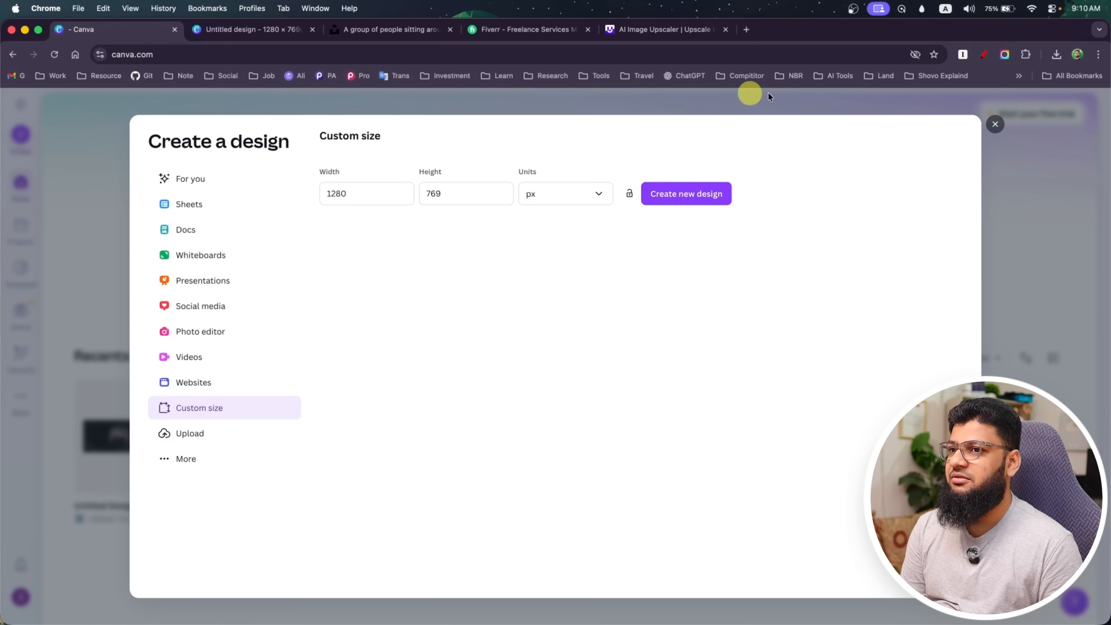
click(999, 127)
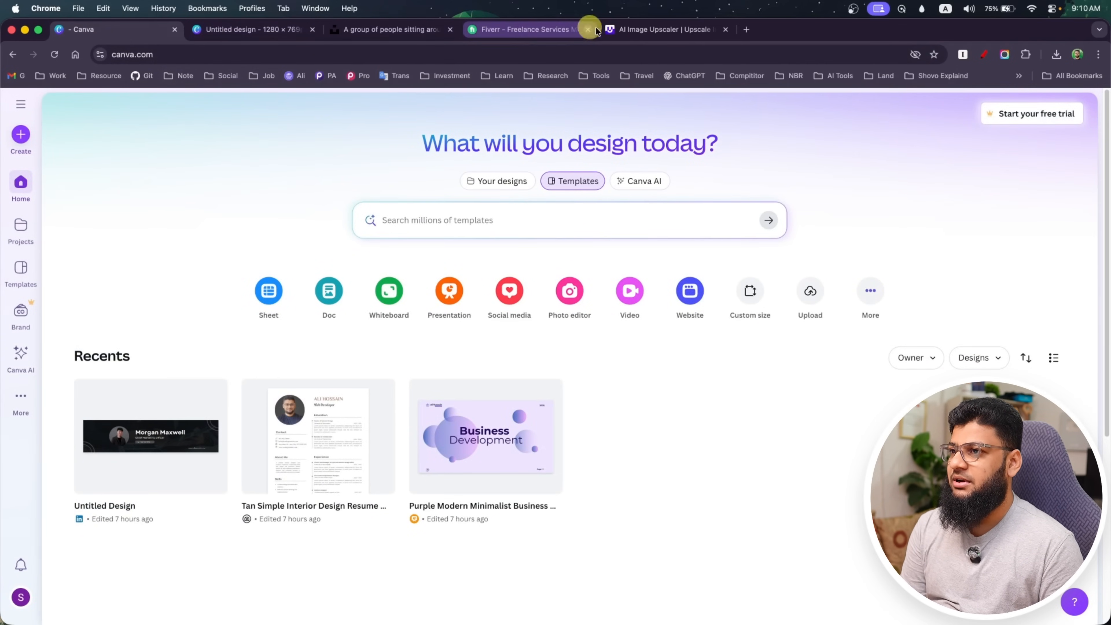
click(652, 29)
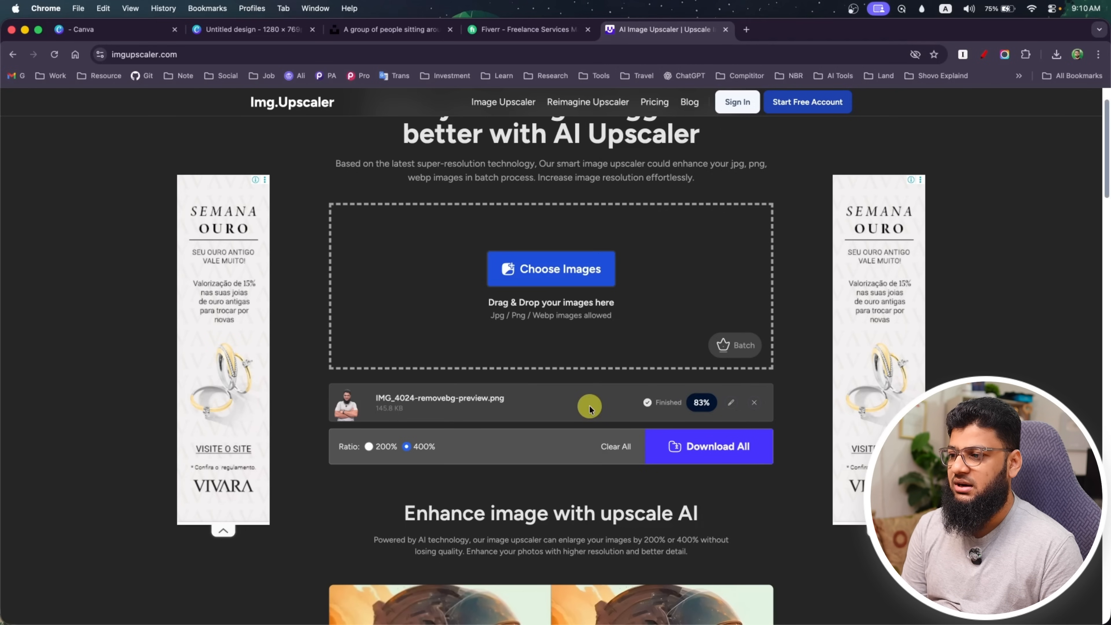
scroll(529, 400, down, 15)
scroll(528, 400, up, 15)
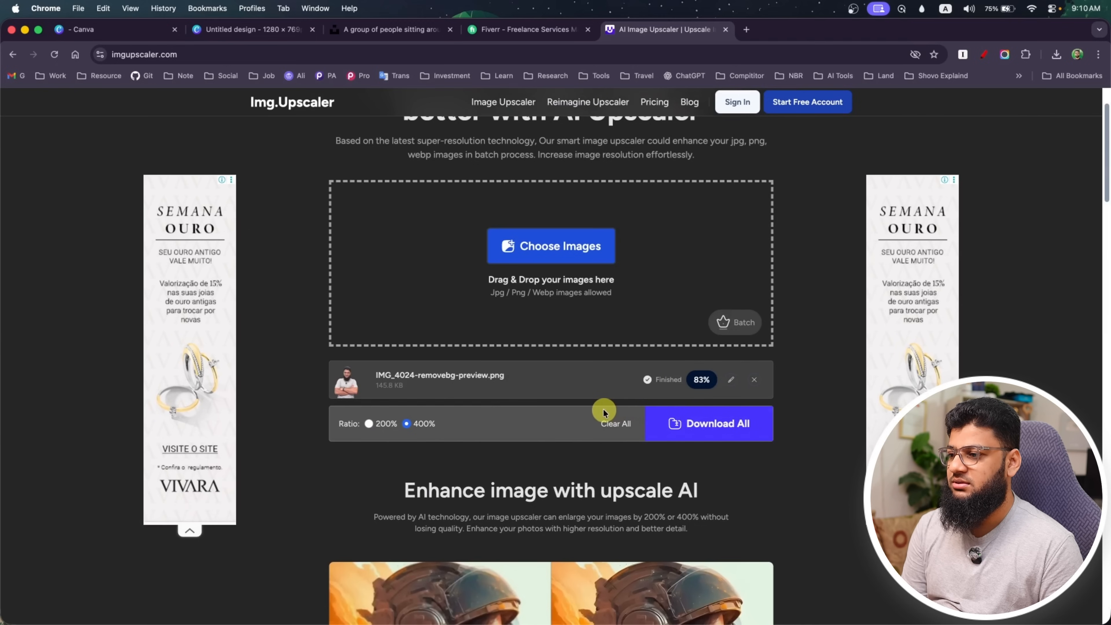
Search Google for "upsacle" in a new tab, open Upscale.media and upload IMG_4024-removebg-preview.png for upscaling
click(746, 29)
text(ups)
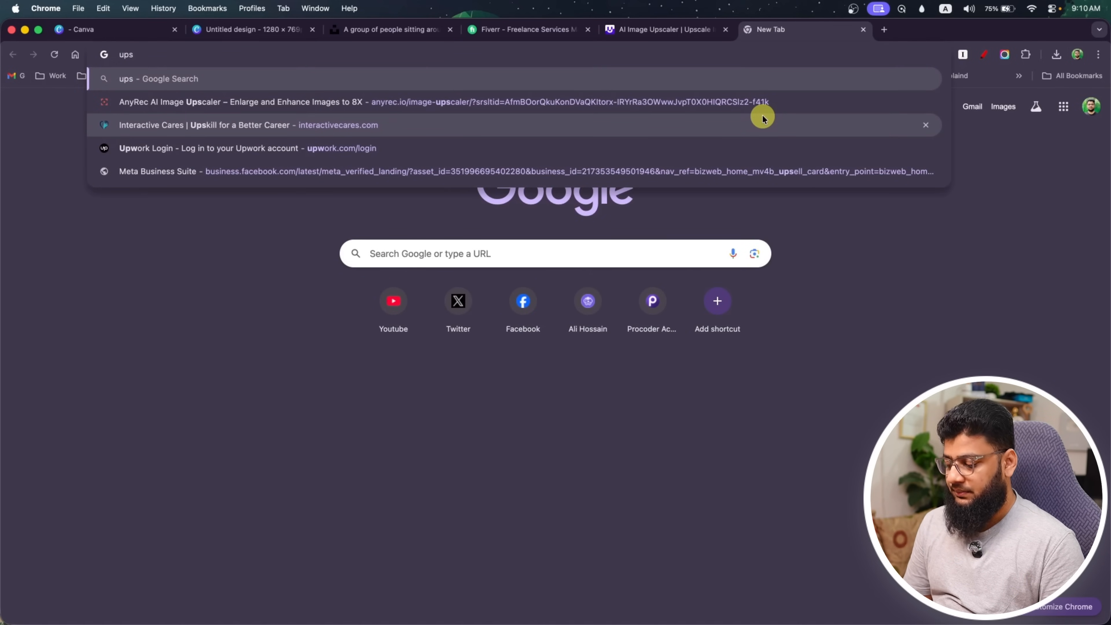
text(acle)
key(Return)
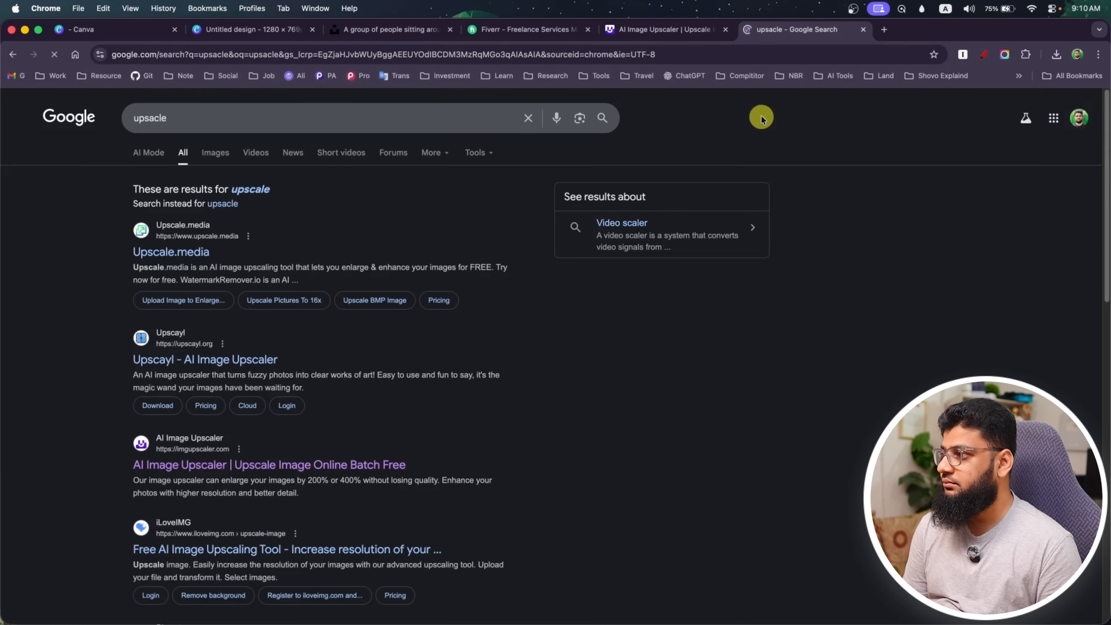
click(193, 257)
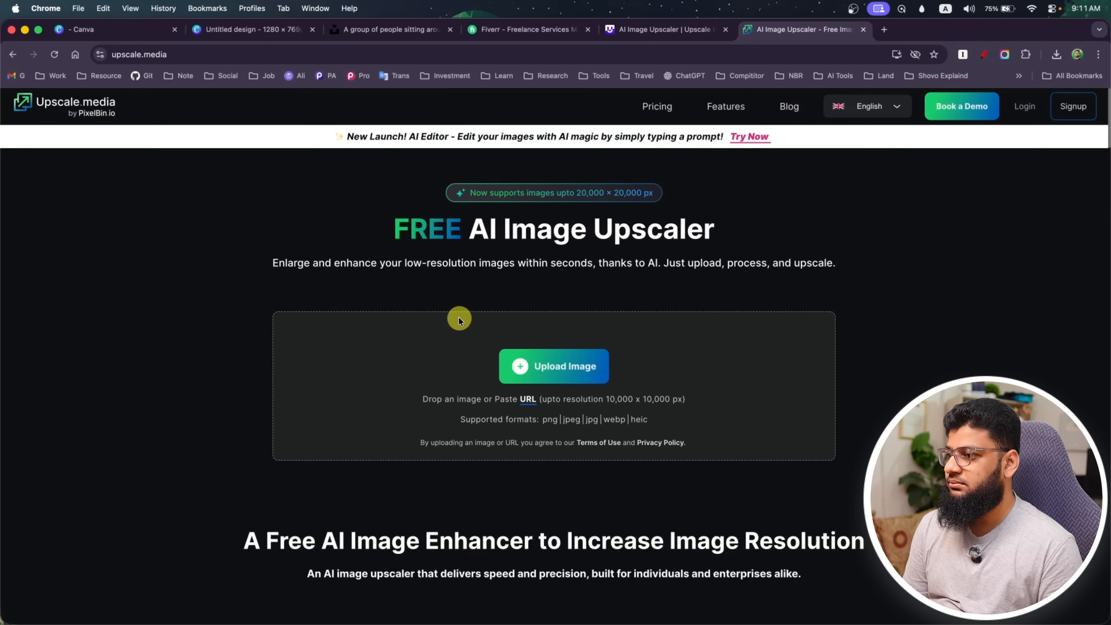
click(559, 359)
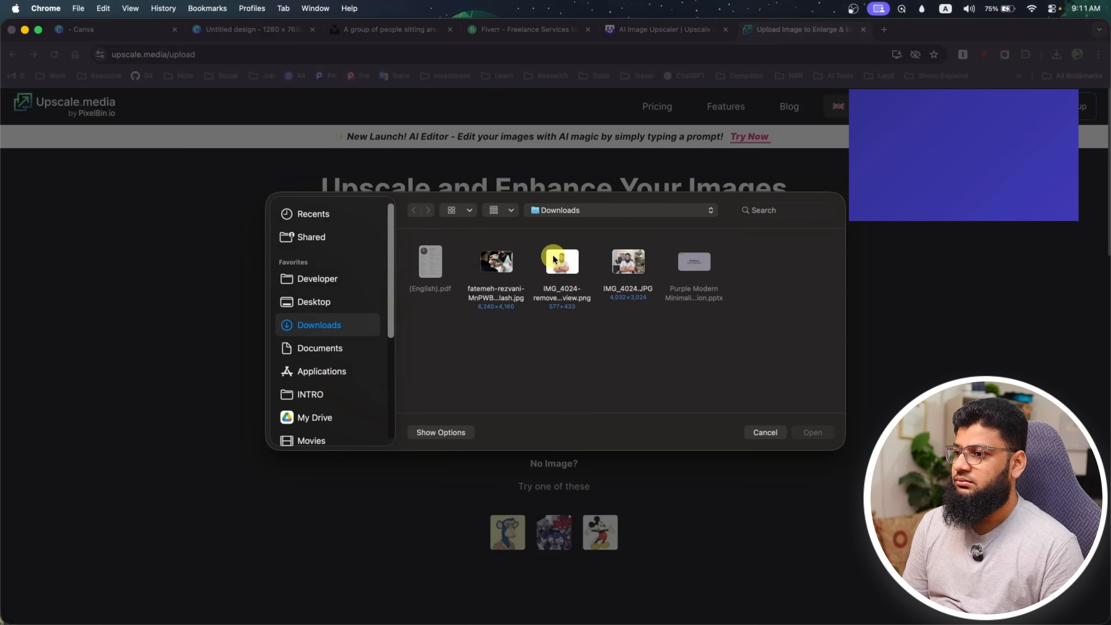
click(553, 258)
click(812, 433)
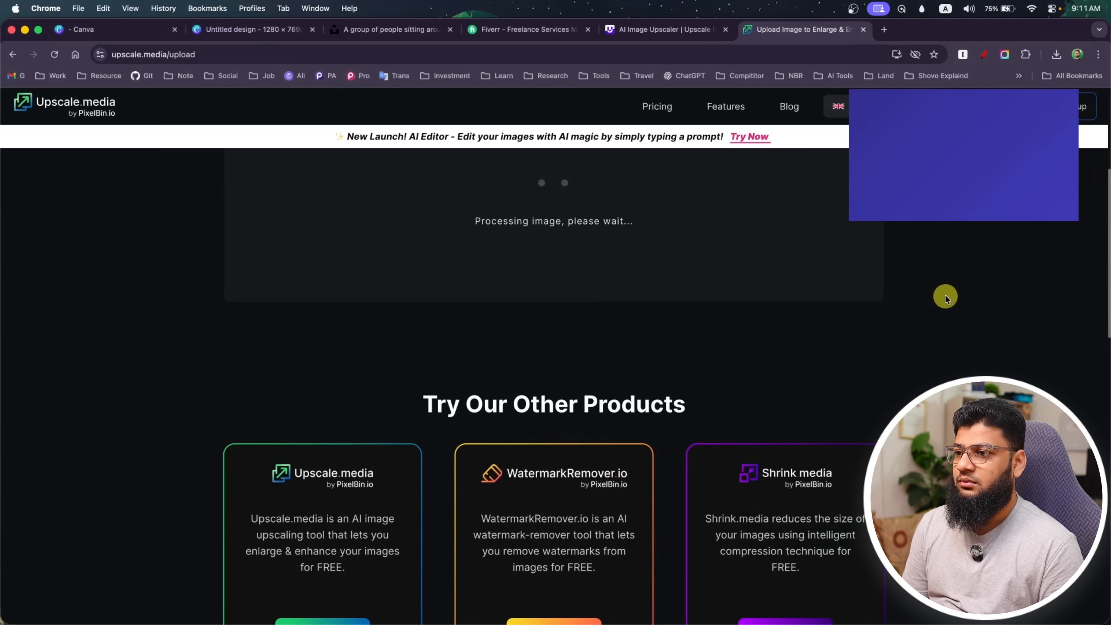
Go back to the imgupscaler.com tab and check the download of the upscaled cutout photo
click(697, 30)
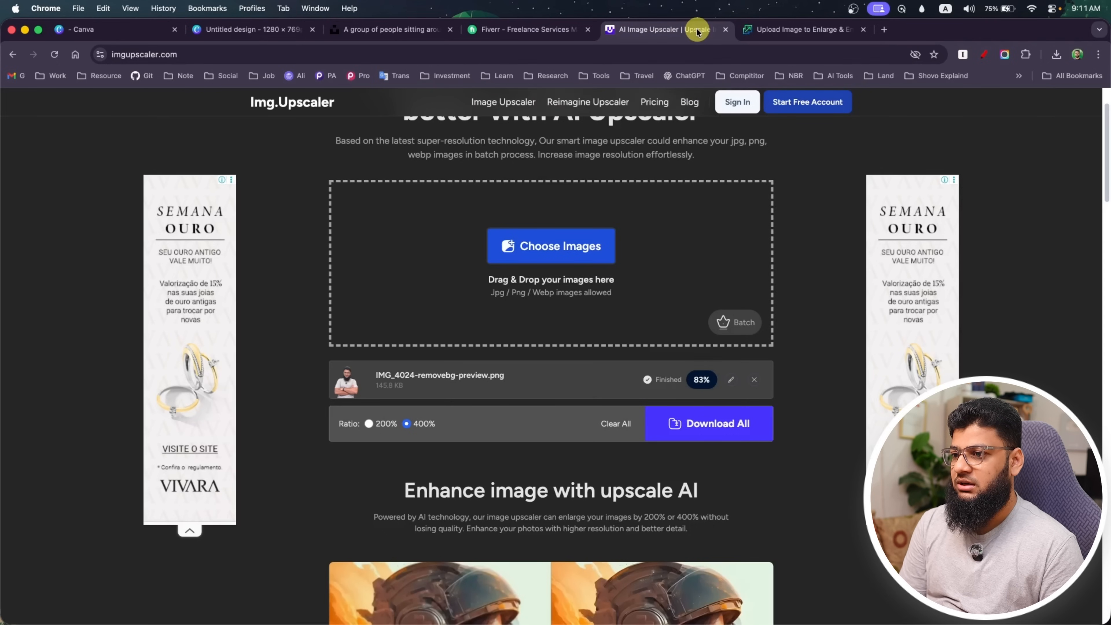
click(700, 381)
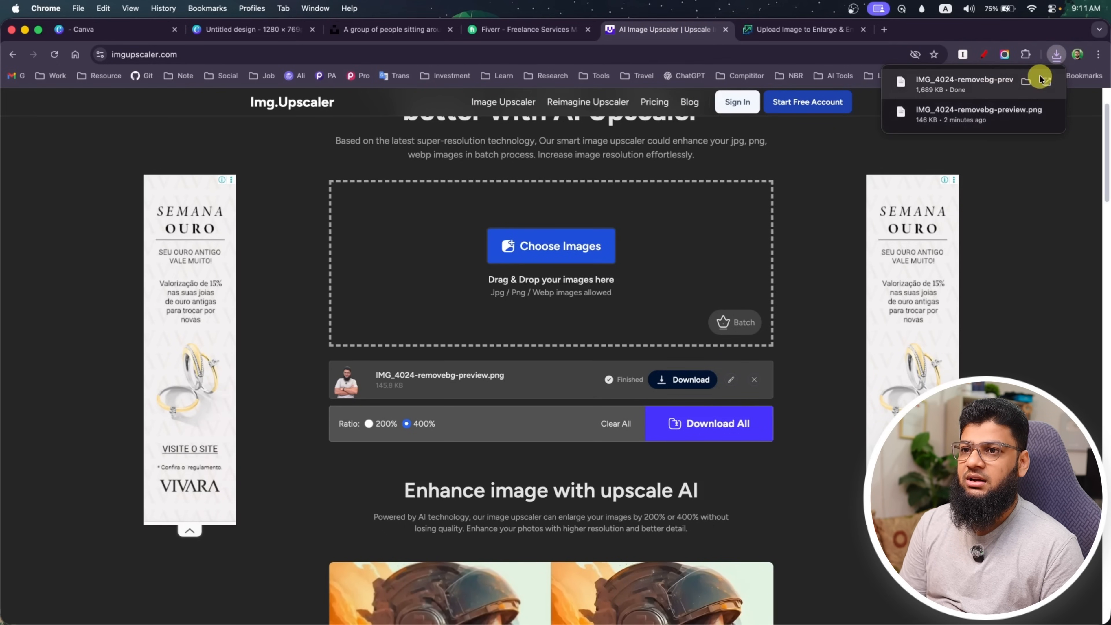
Show the downloaded files in Finder and preview the upscaled IMG_4024-removebg-preview (1).png against the original IMG_4024-removebg-preview.png
click(1025, 81)
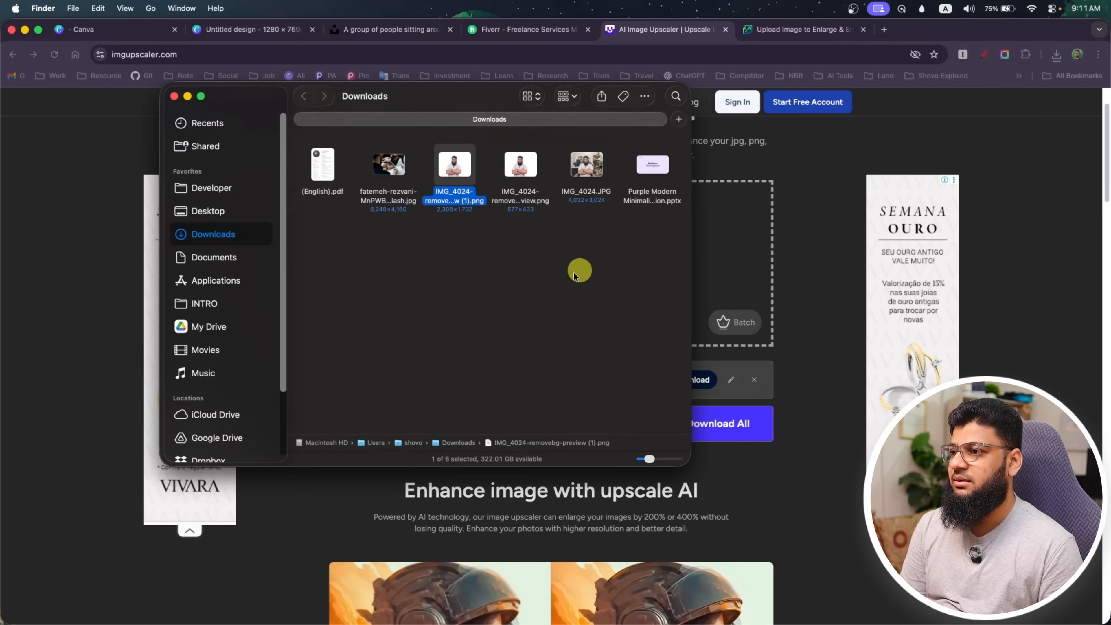
click(479, 182)
key(space)
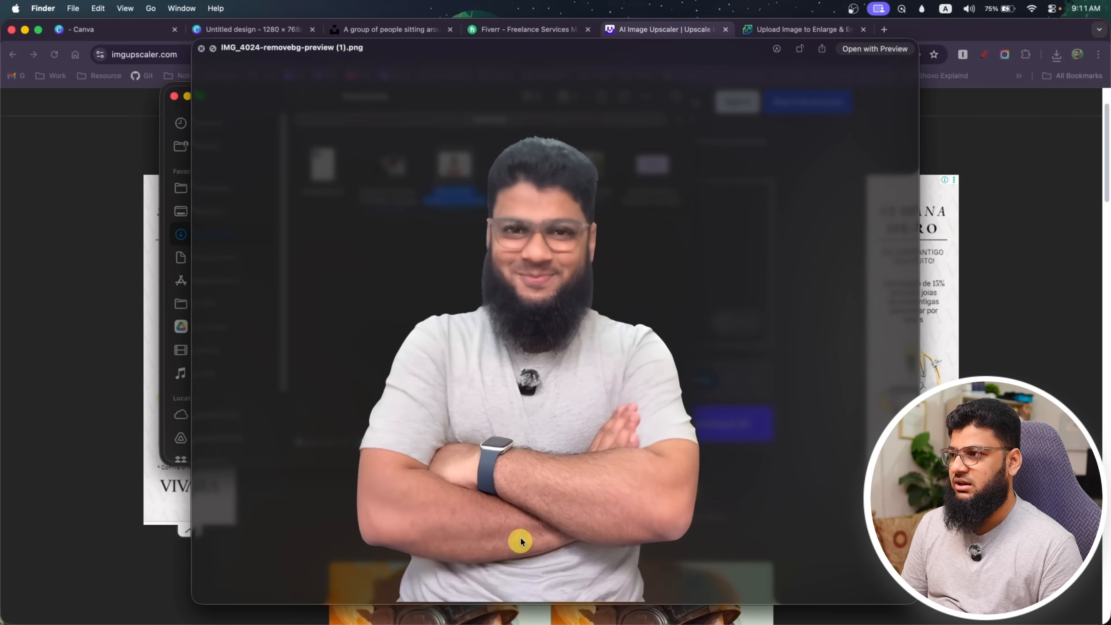
key(space)
key(Right)
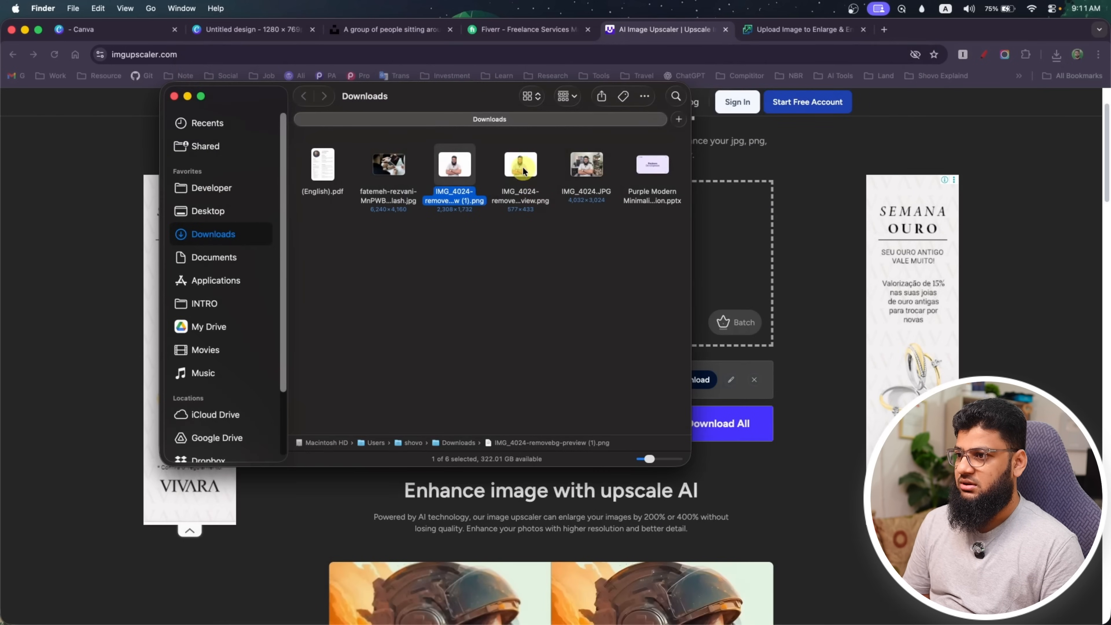
key(space)
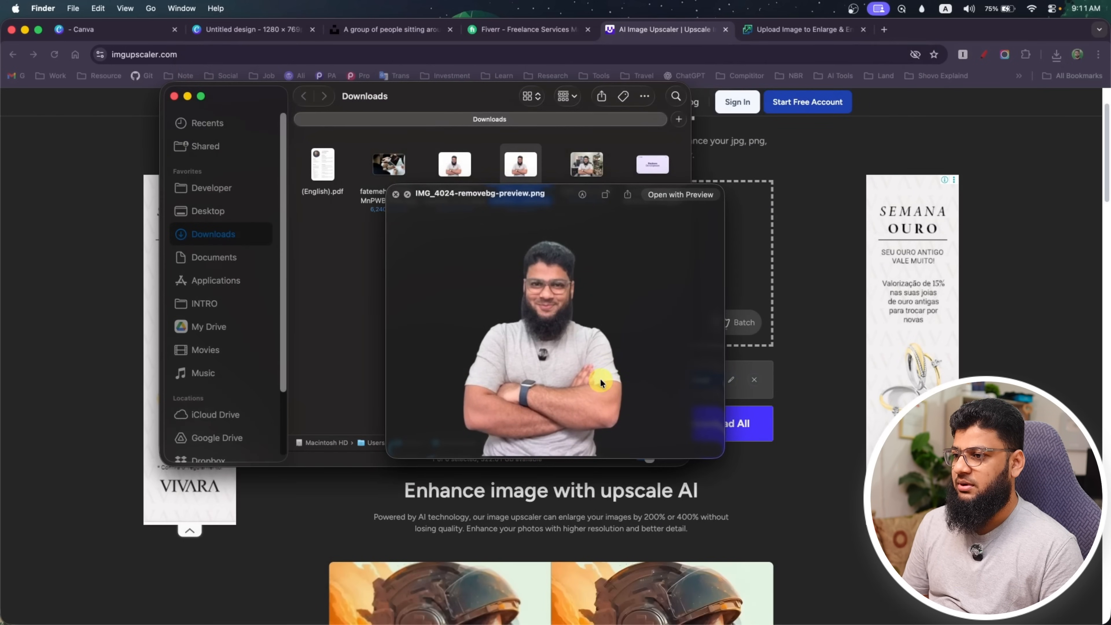
key(space)
click(272, 512)
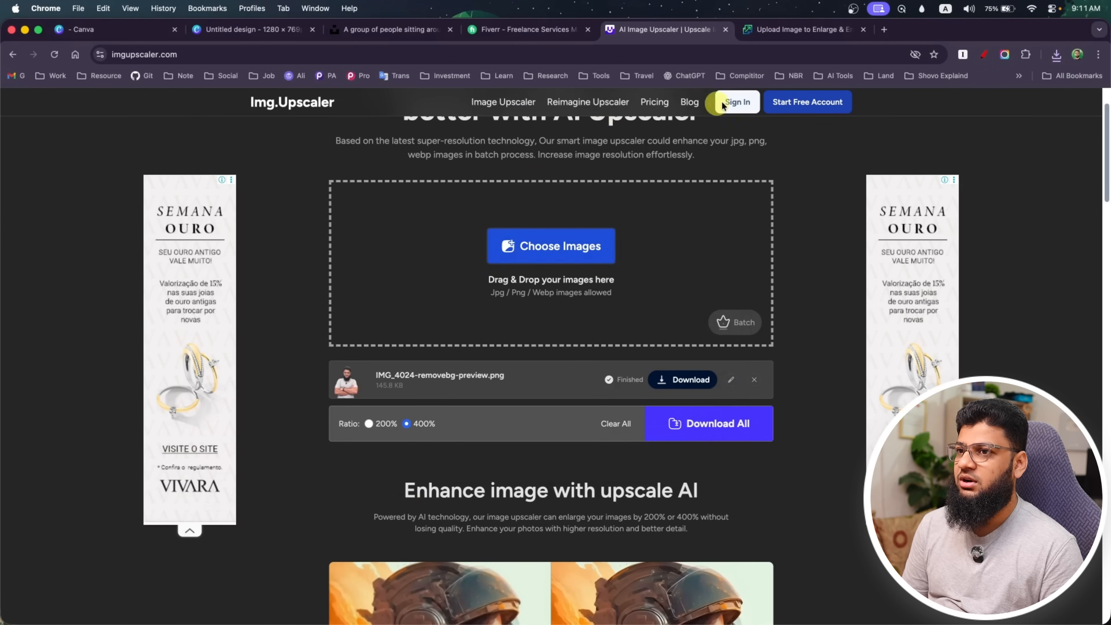
On Upscale.media, turn on Enhance Quality for the 2x portrait upscale and download the processed image
click(783, 29)
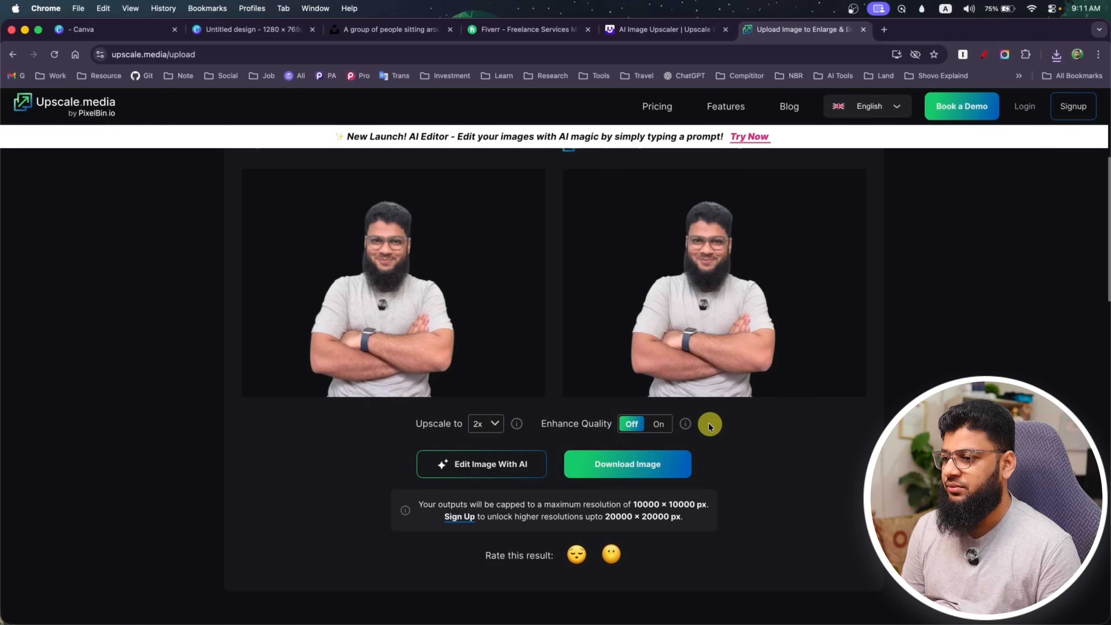
click(657, 424)
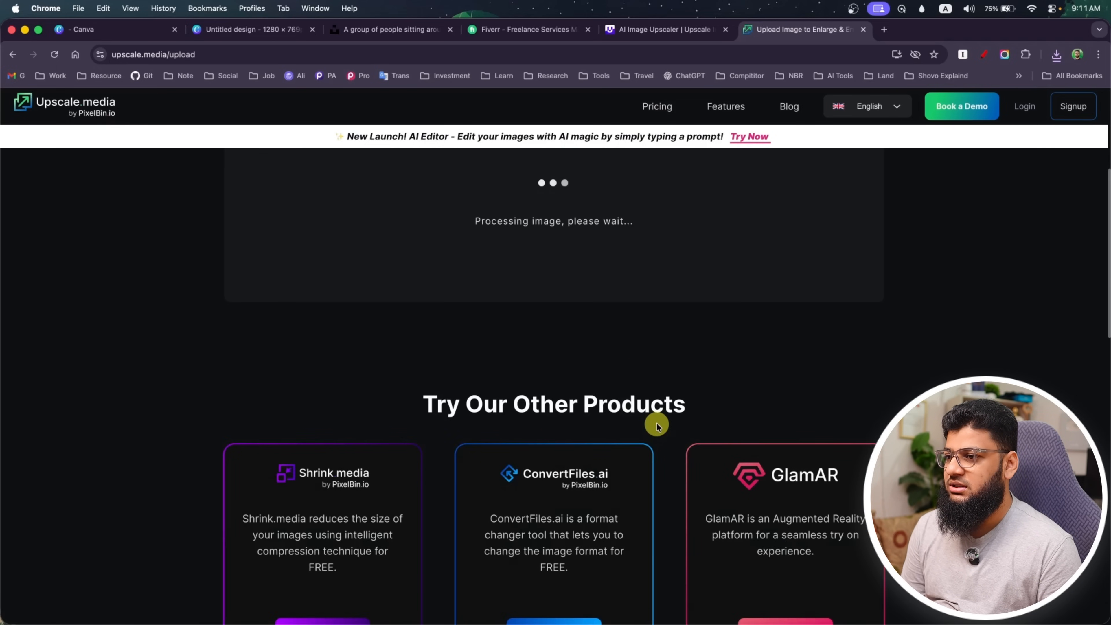
scroll(448, 410, up, 5)
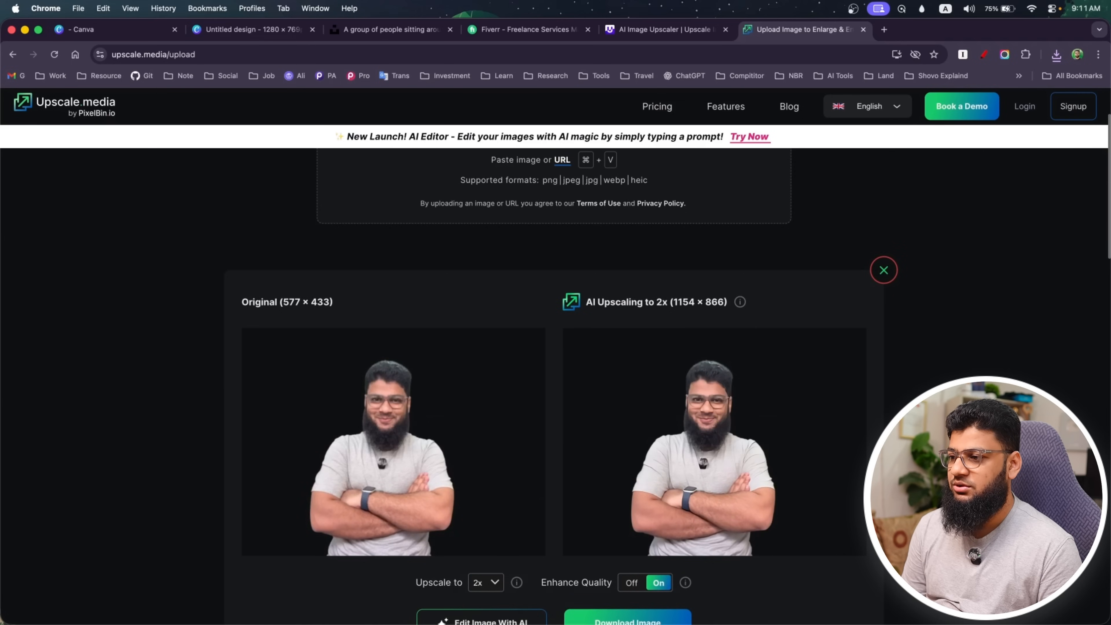
scroll(825, 510, down, 2)
scroll(821, 502, down, 3)
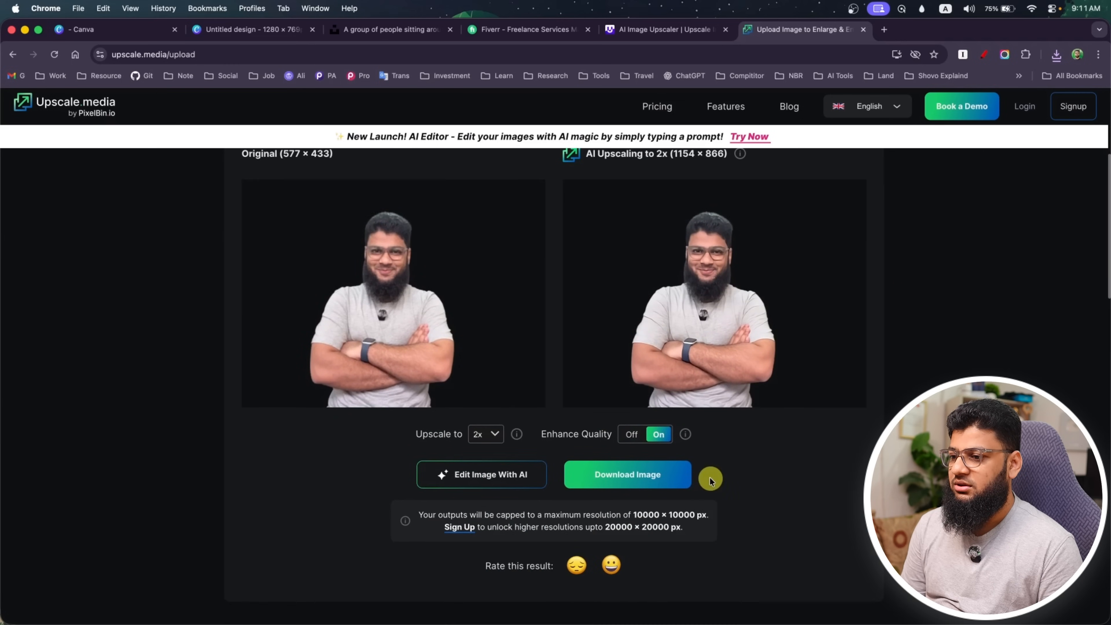
click(665, 473)
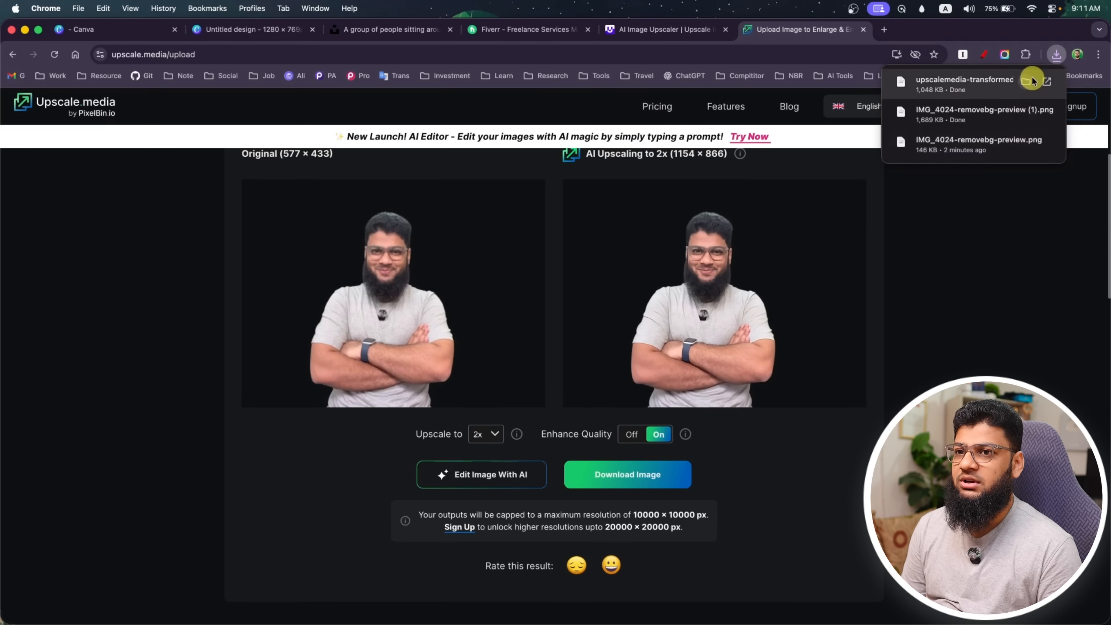
Preview upscalemedia-transformed.png in the Downloads folder and place it in the 1280 × 769 px Canva design
click(1031, 79)
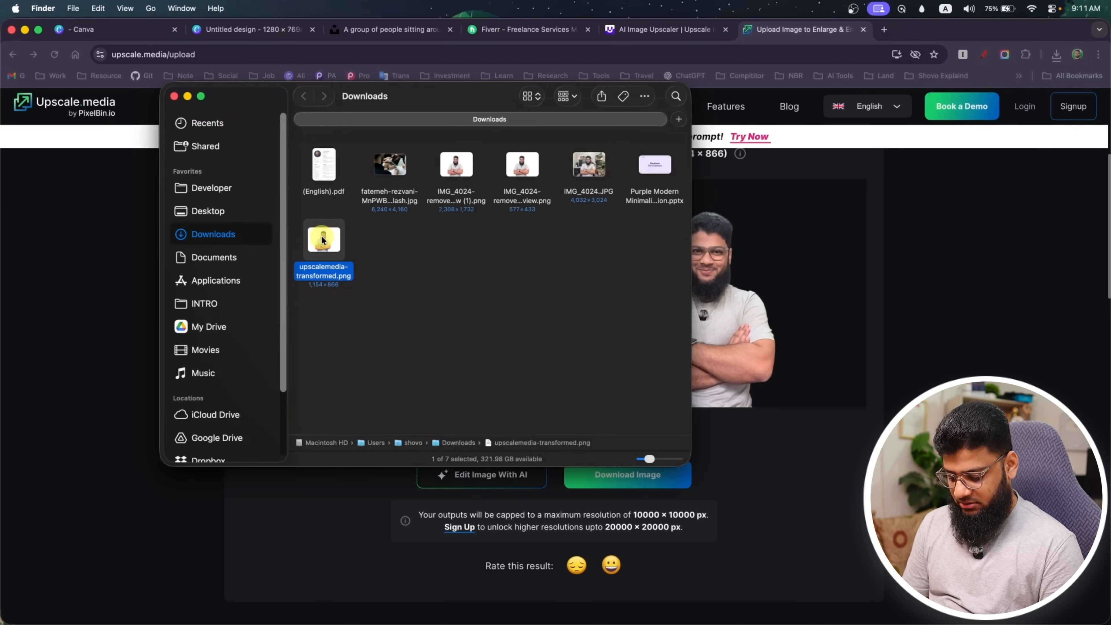
key(space)
key(space)
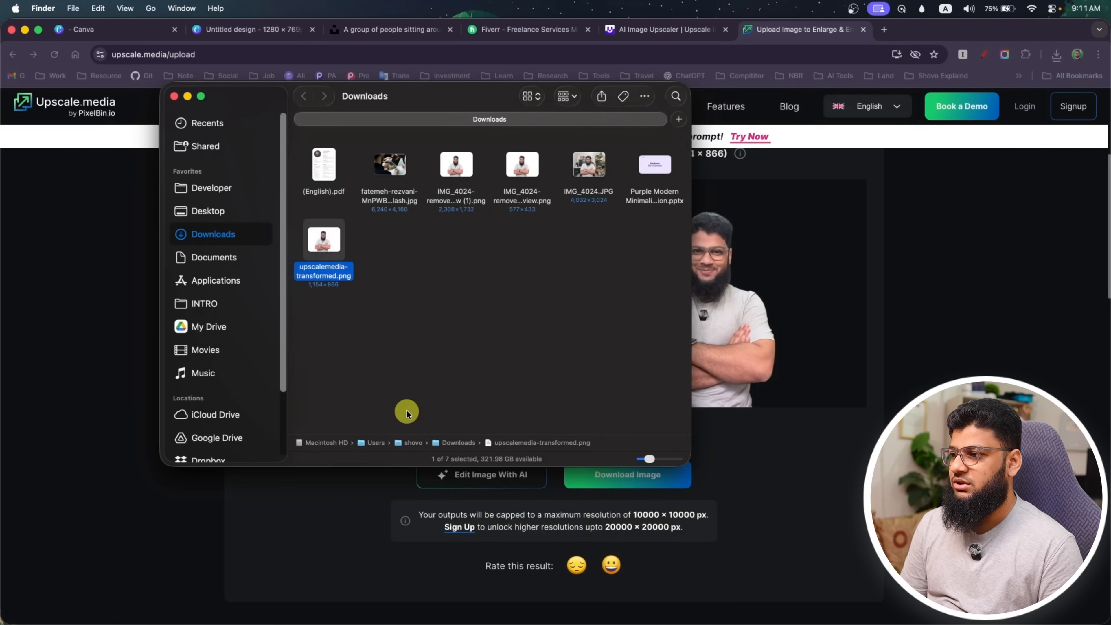
drag(320, 246, 767, 326)
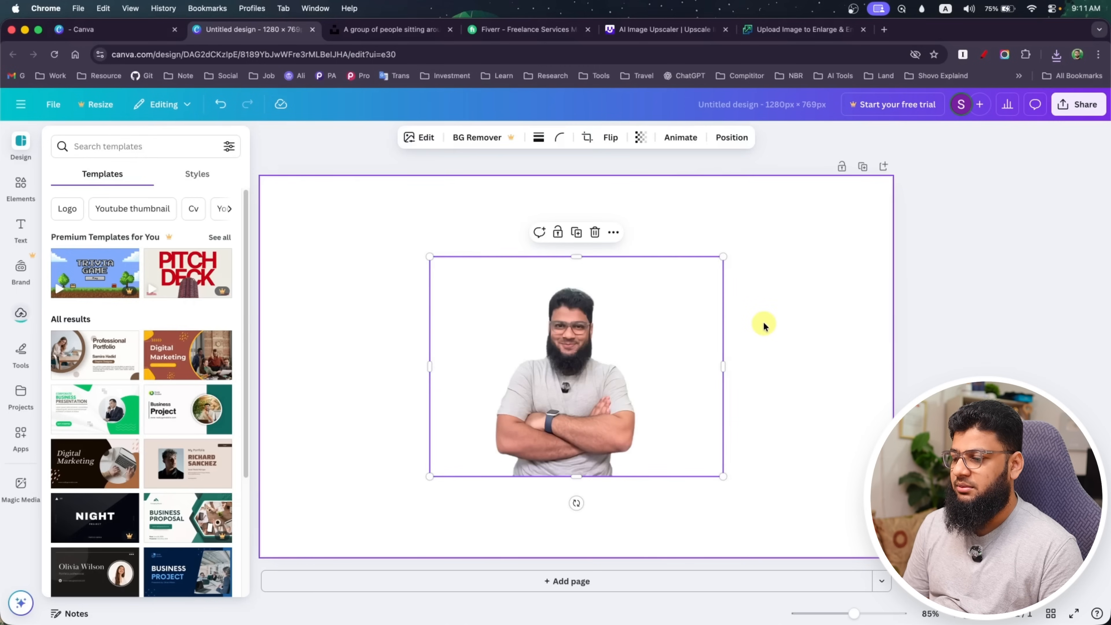
Enlarge the portrait to slightly more than the page height, place it on the page's right side and widen its crop to show both arms
drag(571, 477, 588, 561)
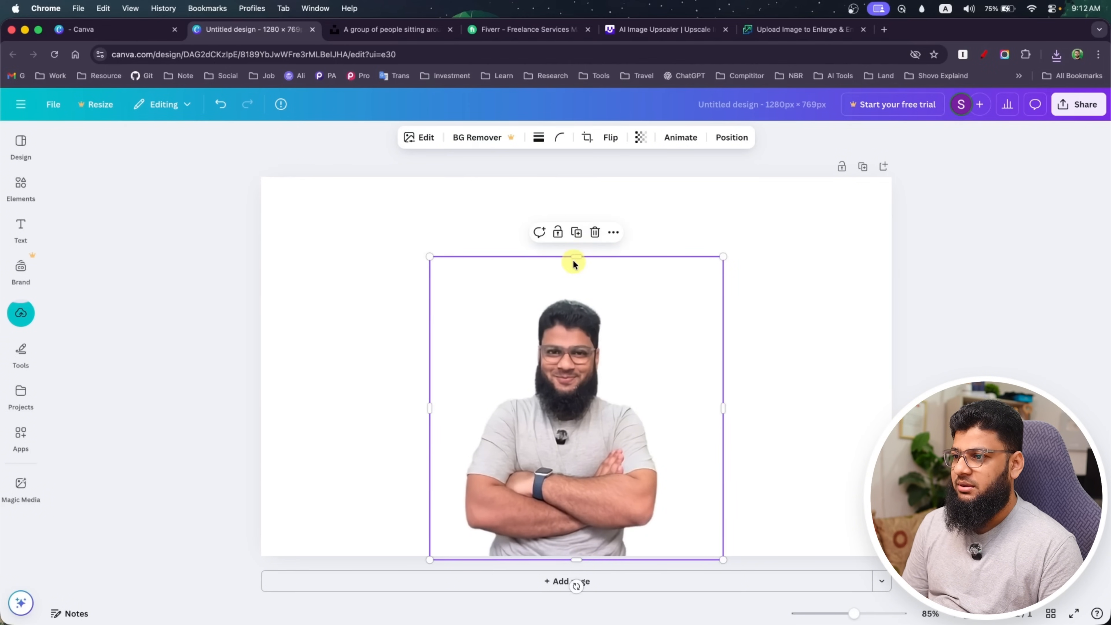
drag(574, 257, 572, 124)
drag(588, 325, 785, 341)
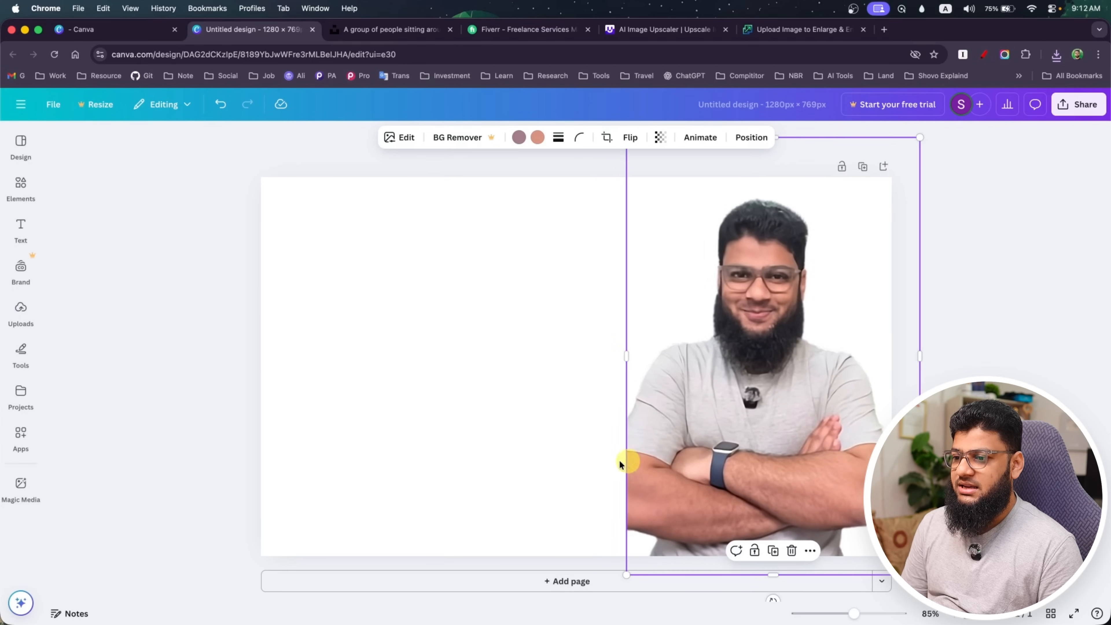
drag(626, 457, 603, 457)
drag(717, 445, 715, 442)
key(Escape)
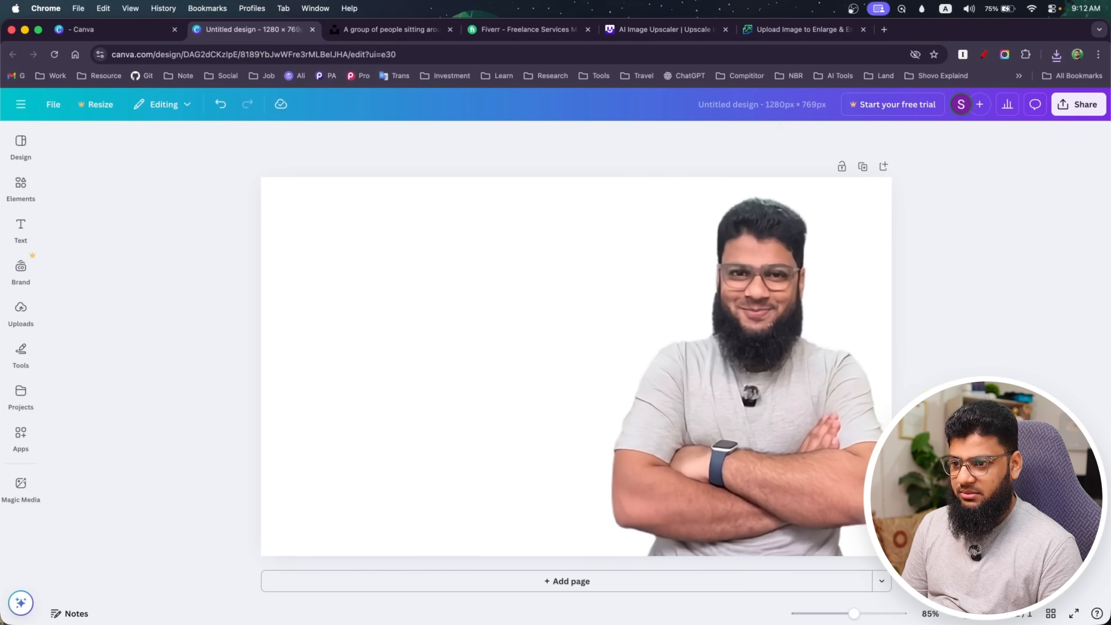
drag(838, 418, 837, 415)
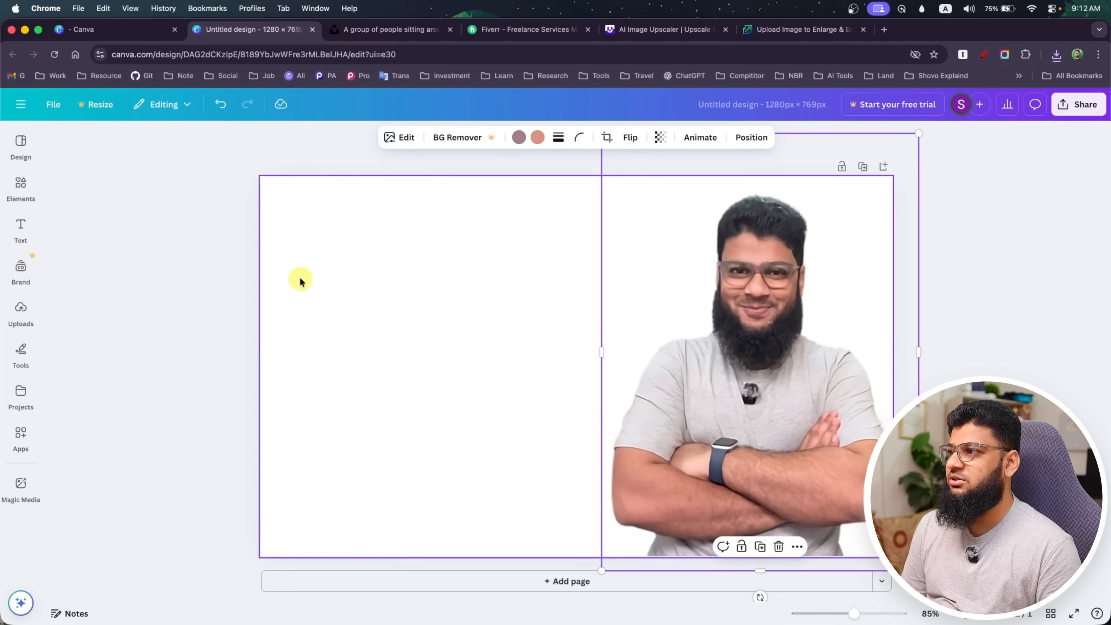
Look at the Fiverr gig thumbnails for reference and return to the 1280 × 769 px Canva design
click(486, 30)
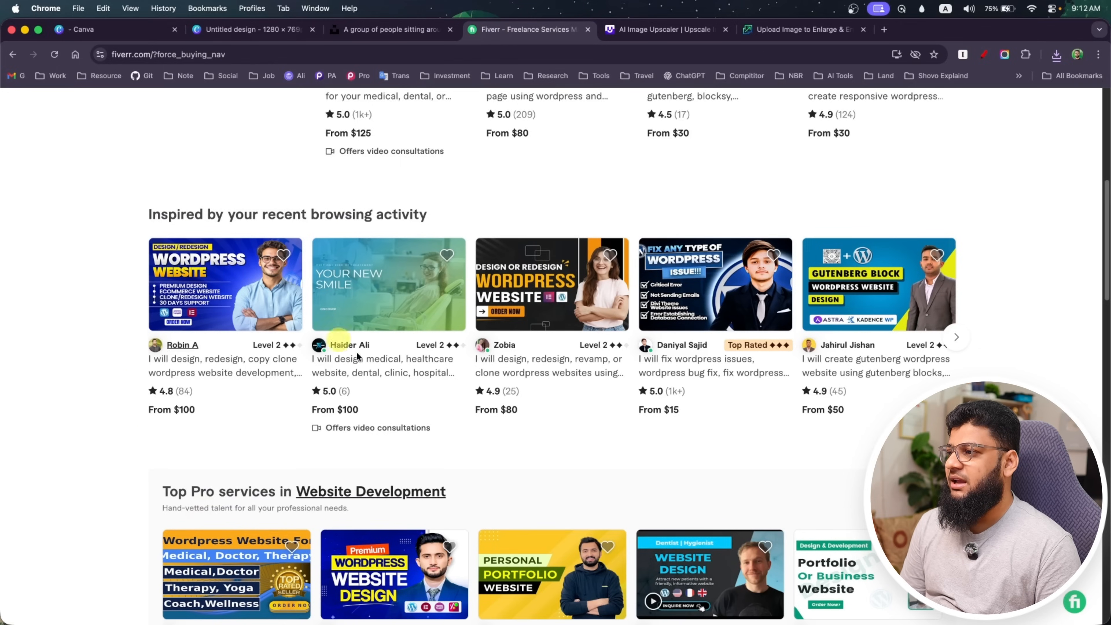
click(131, 30)
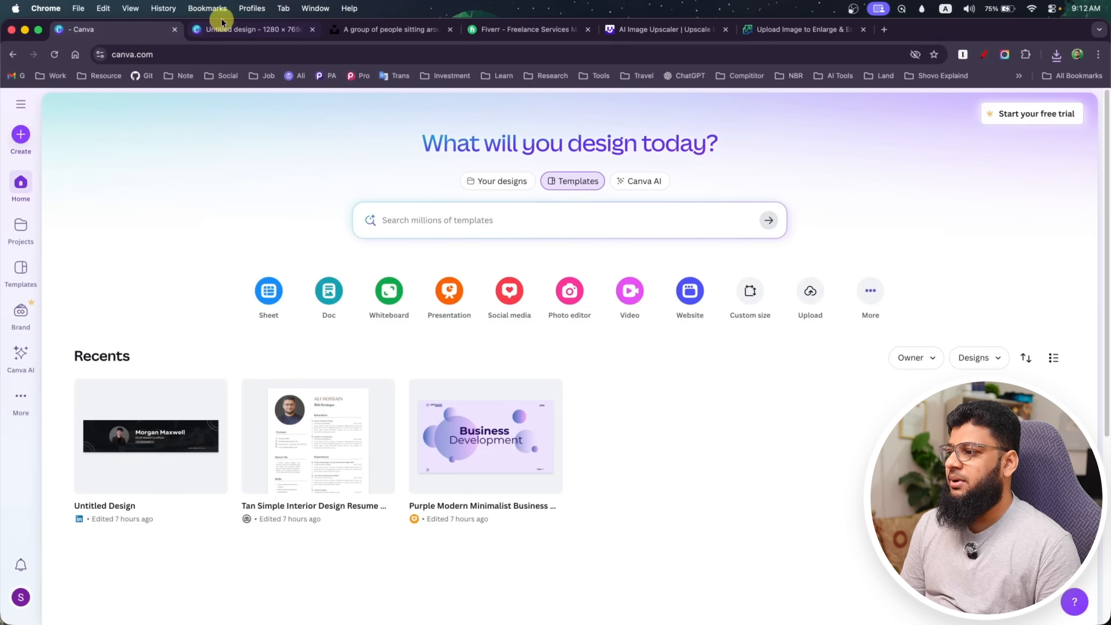
click(256, 29)
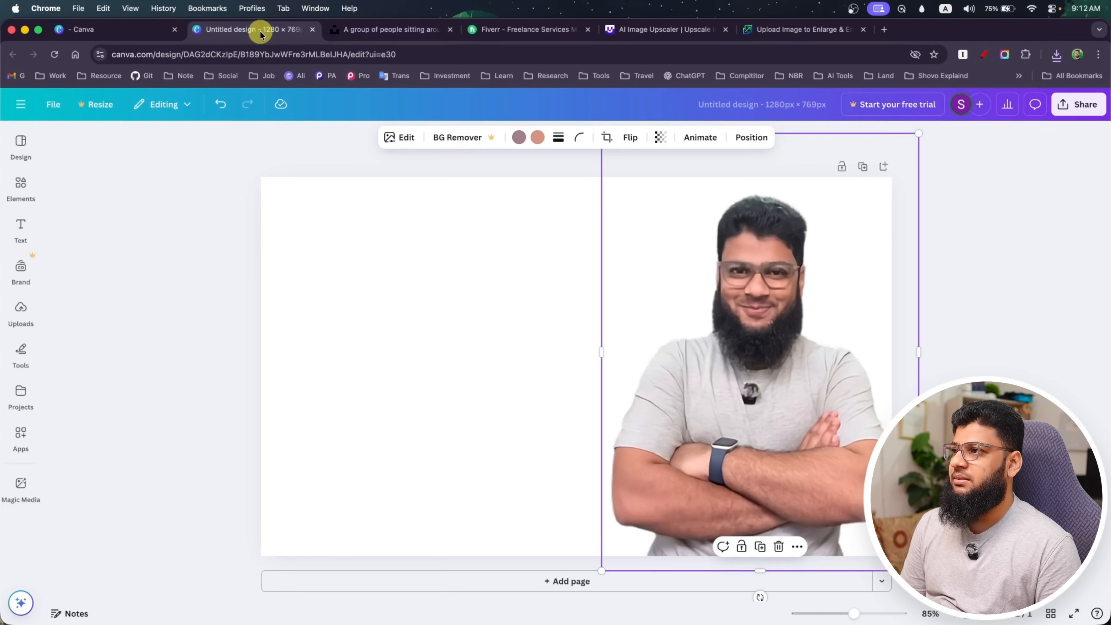
Open wordpress.org in a new browser tab
click(884, 29)
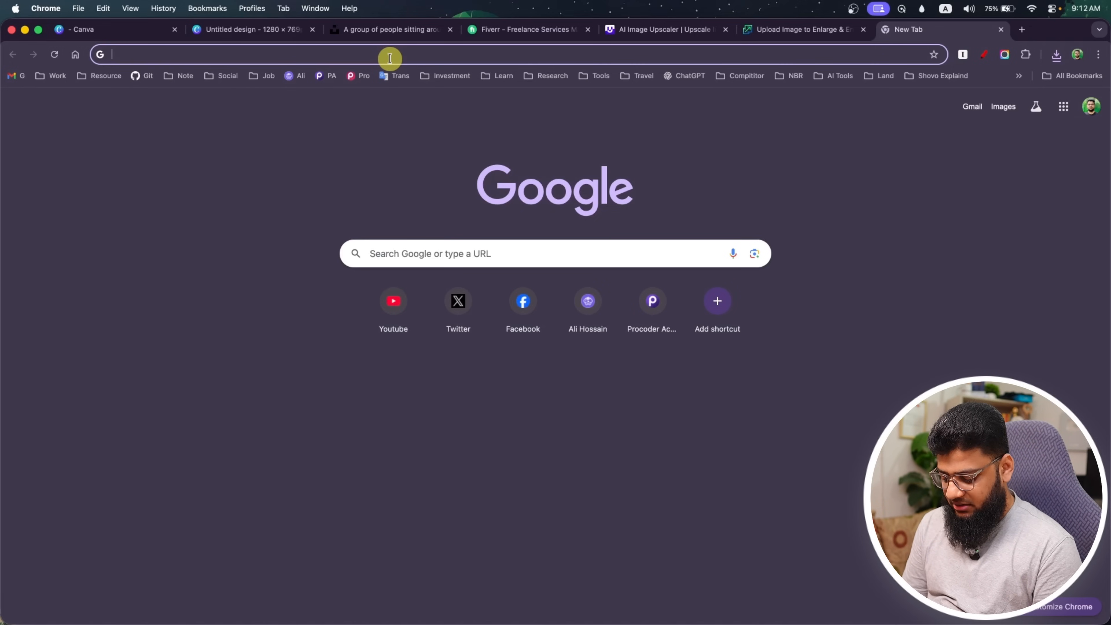
text(wordpress.org)
key(Return)
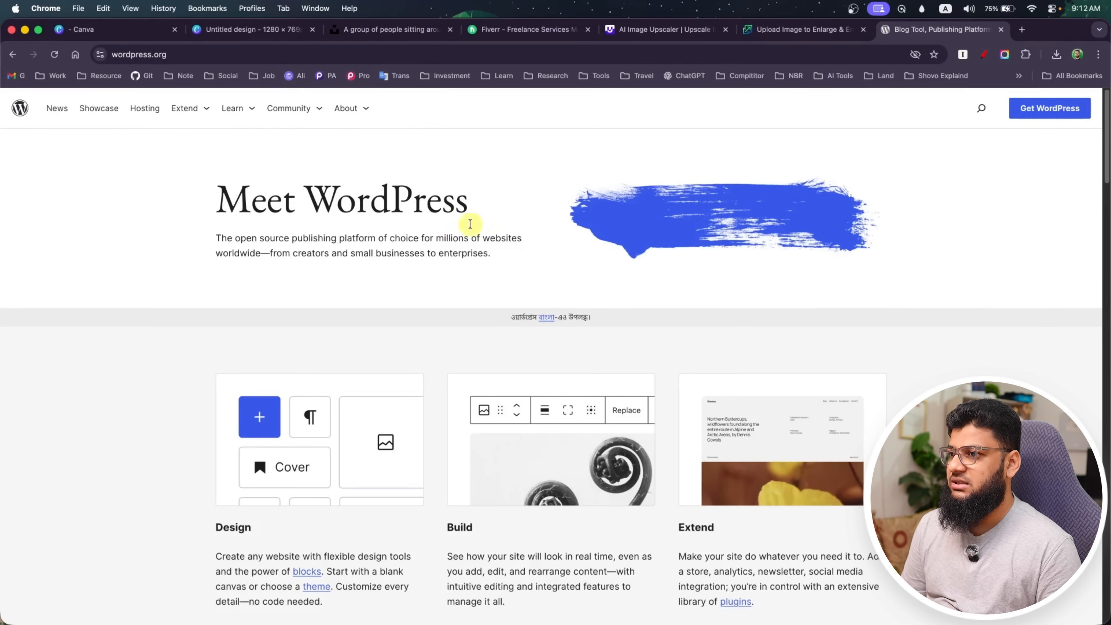
Open another browser tab and examine the Fiverr website-development gig thumbnails for background ideas
click(1025, 30)
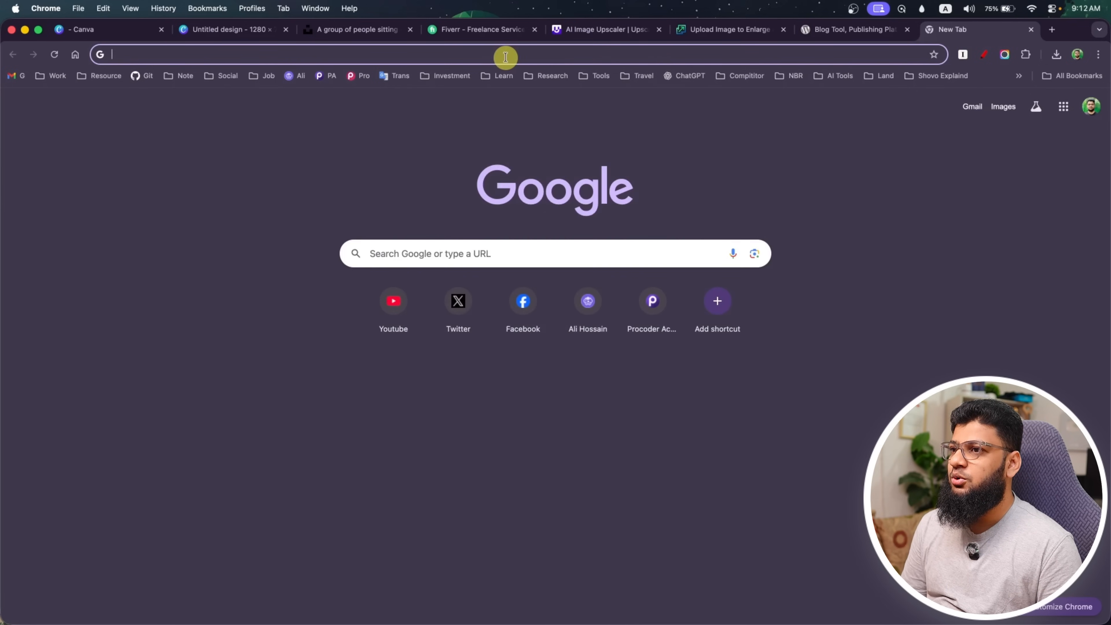
click(483, 30)
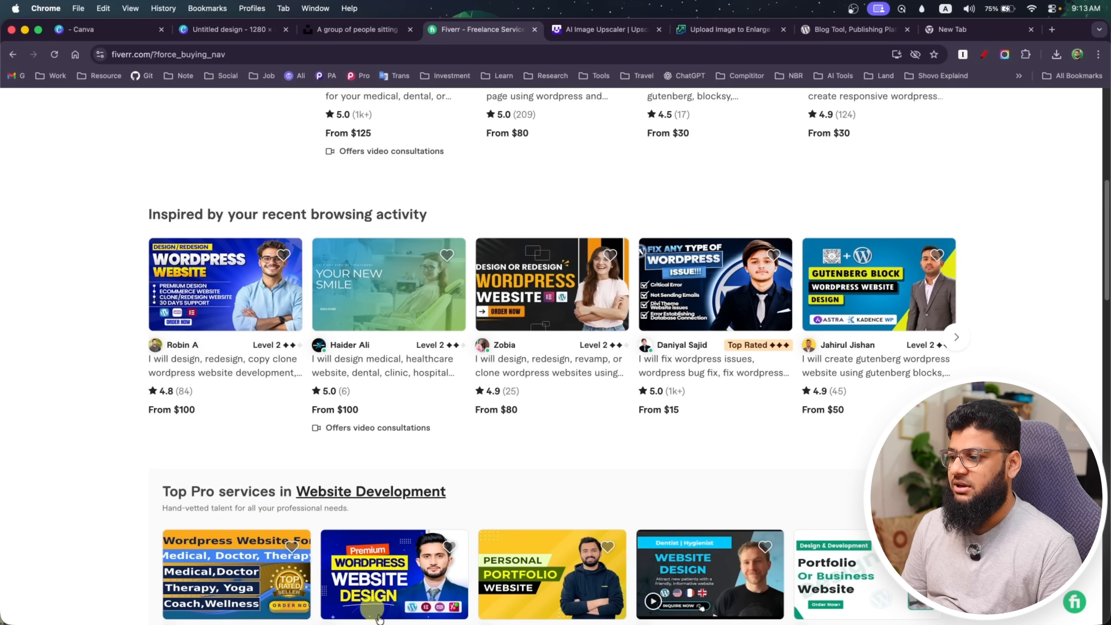
scroll(359, 575, down, 5)
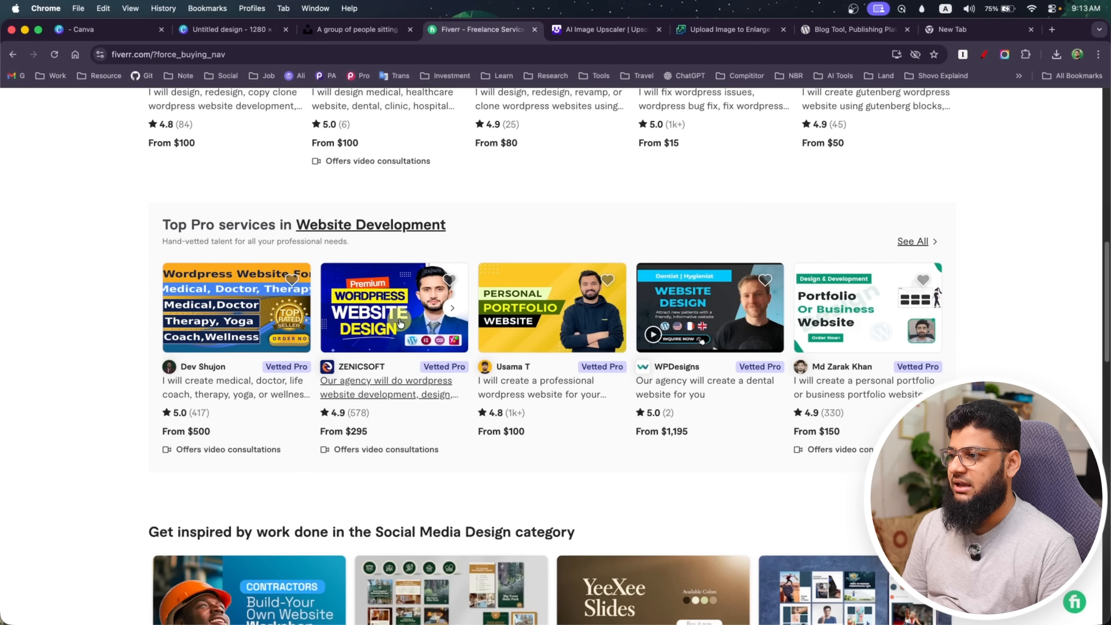
click(962, 29)
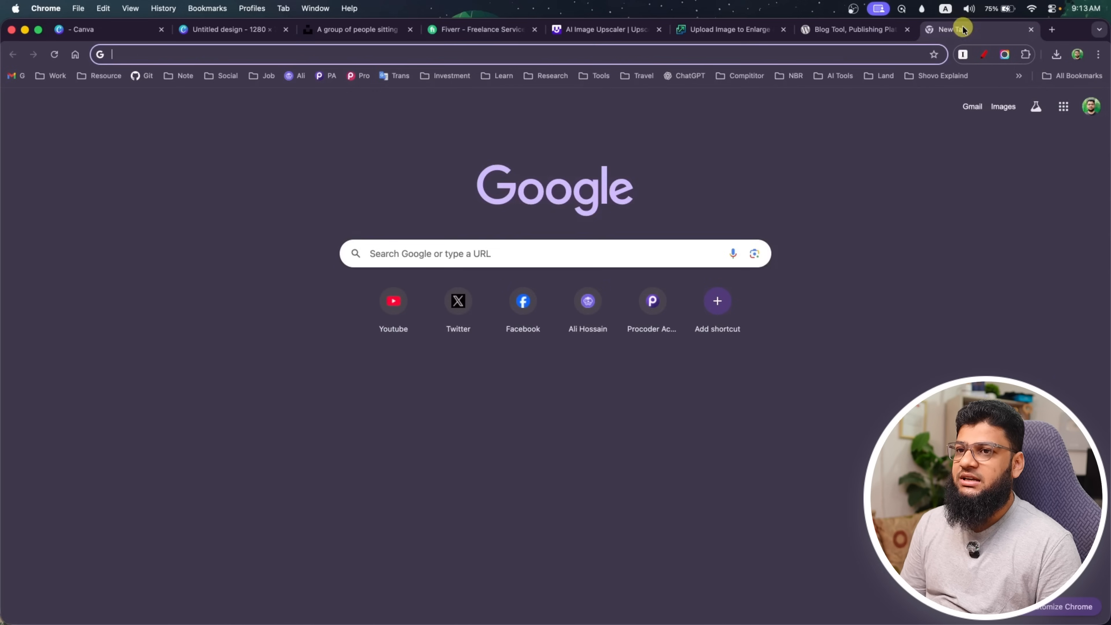
Search Google Images for "blue gradient" and view the dark blue gradient result from Freepik
click(496, 52)
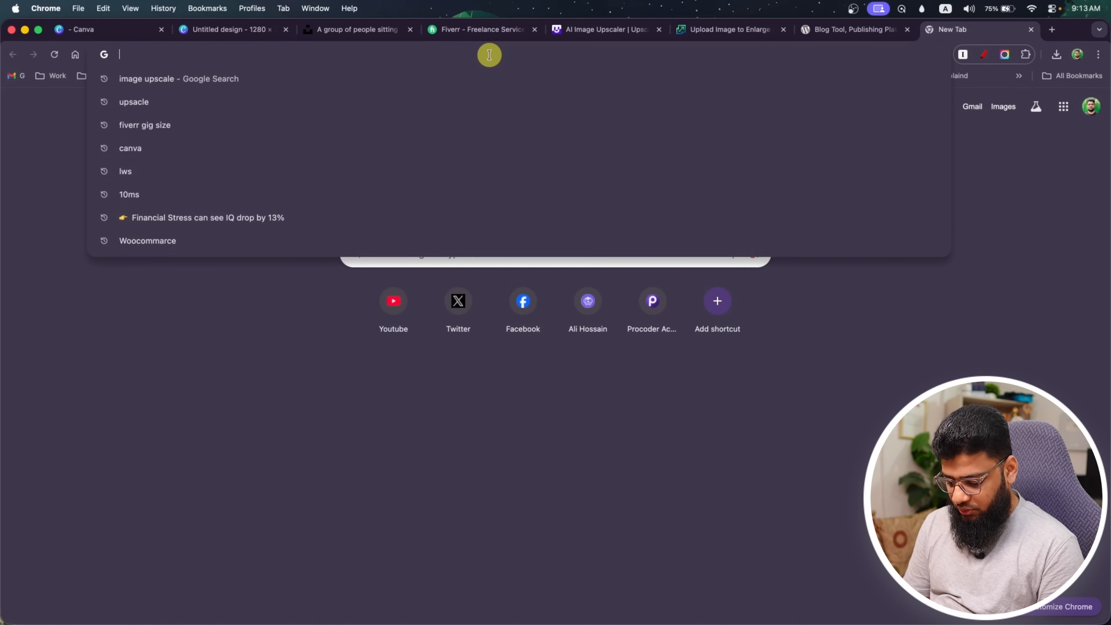
text(blue gradient)
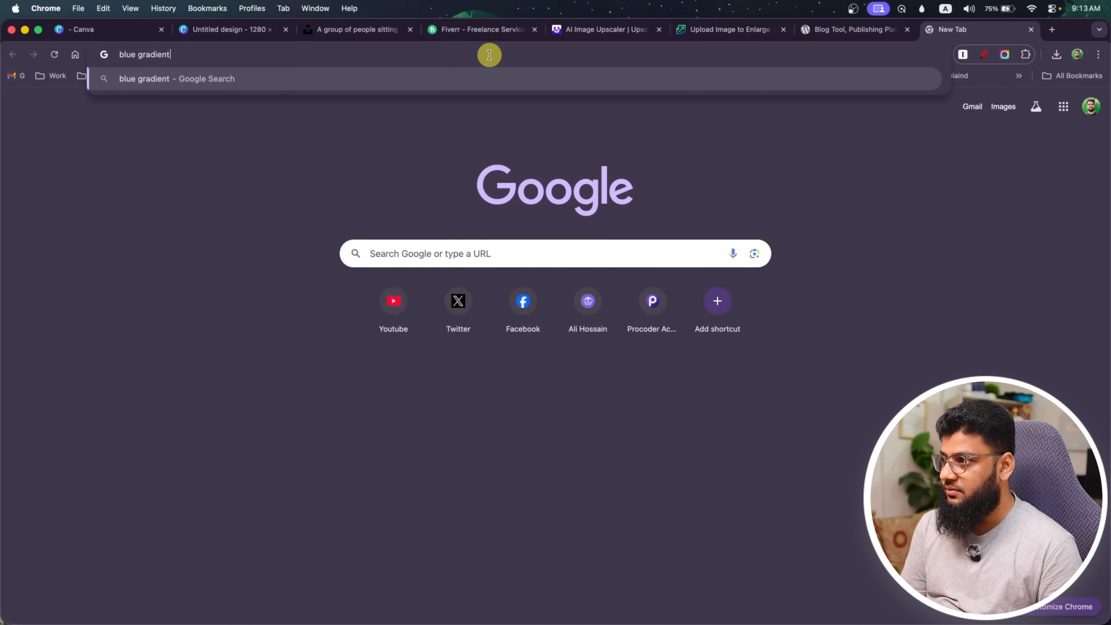
key(Return)
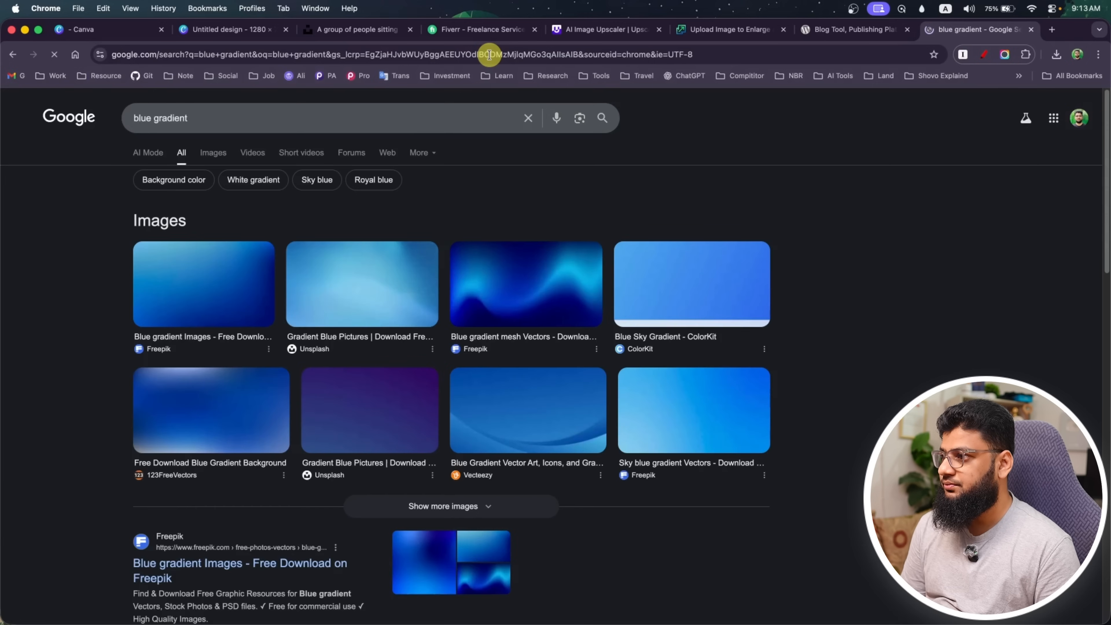
click(208, 162)
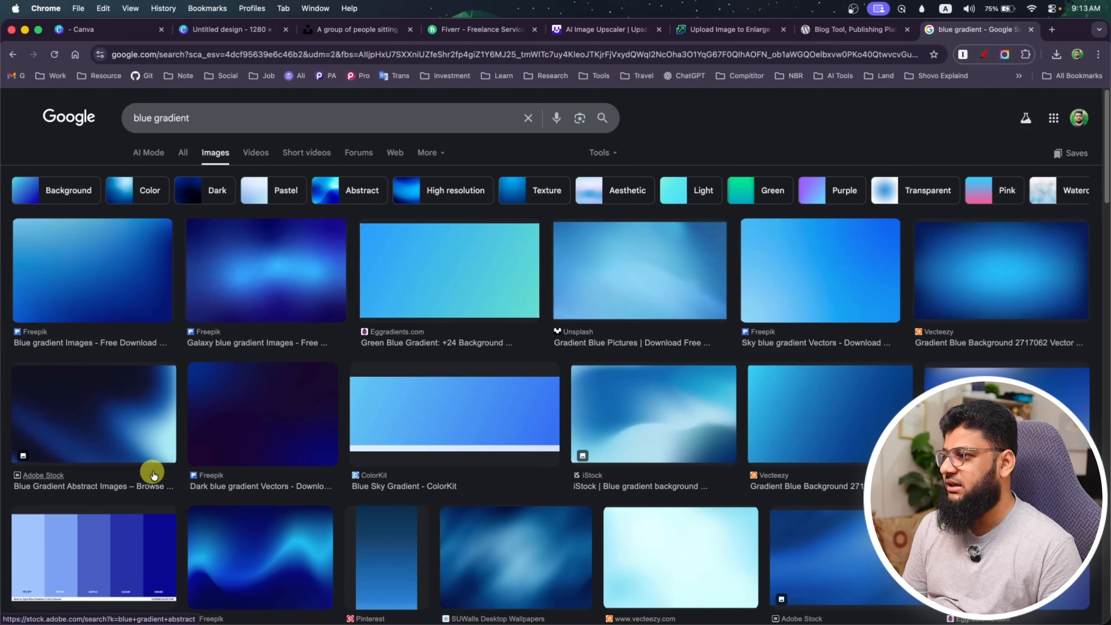
scroll(166, 454, down, 2)
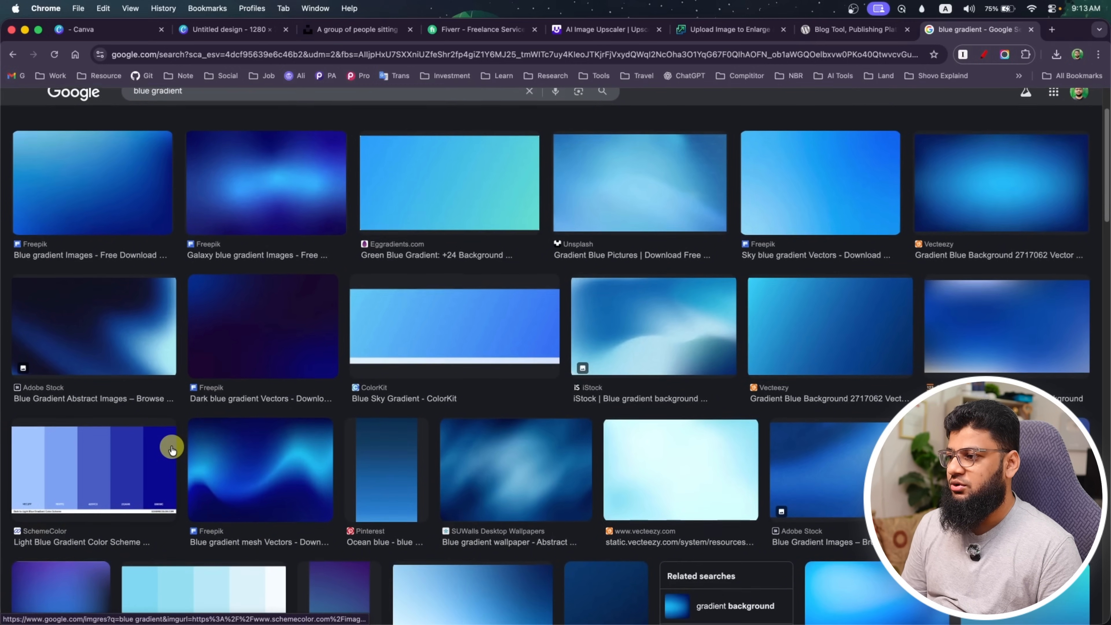
click(312, 353)
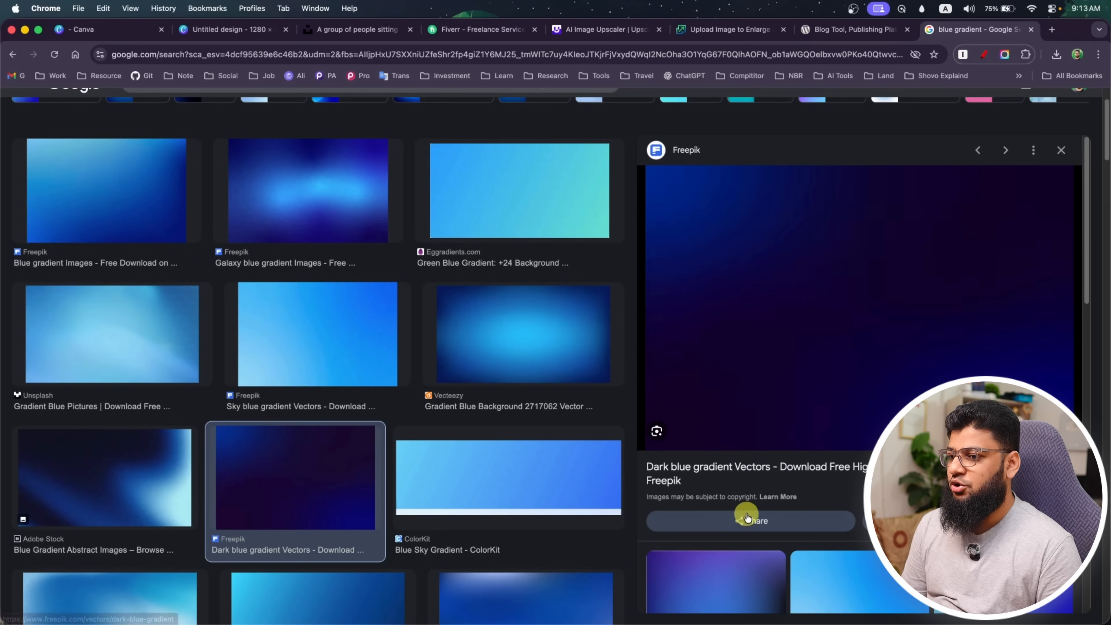
scroll(335, 318, up, 3)
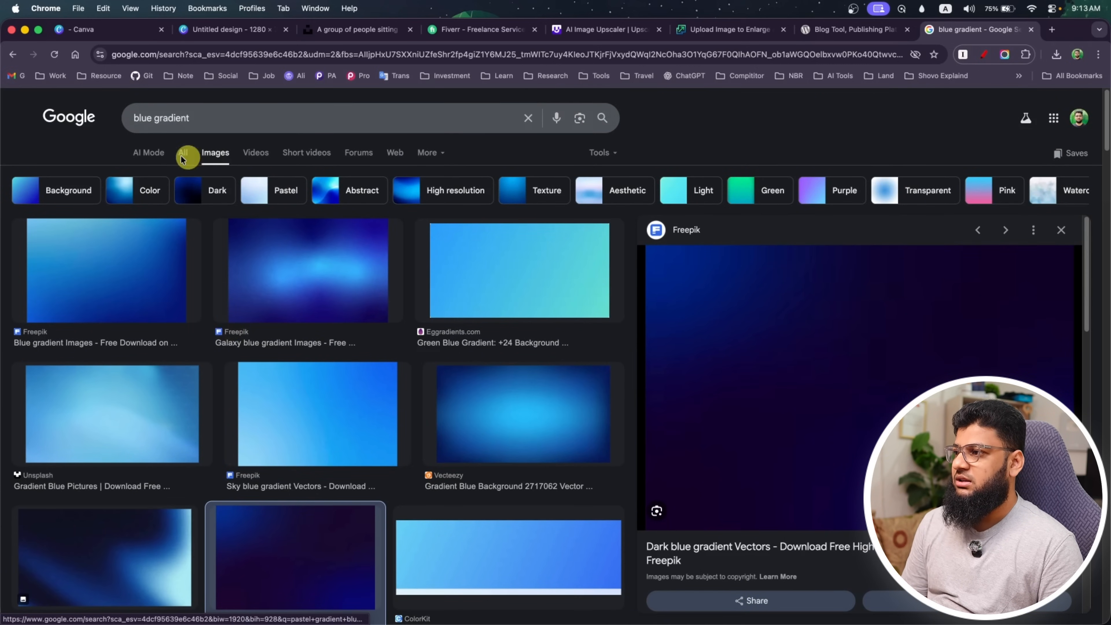
Return to the 1280 × 769 px Canva design and look through the elements library from shapes to collections
click(236, 30)
click(417, 316)
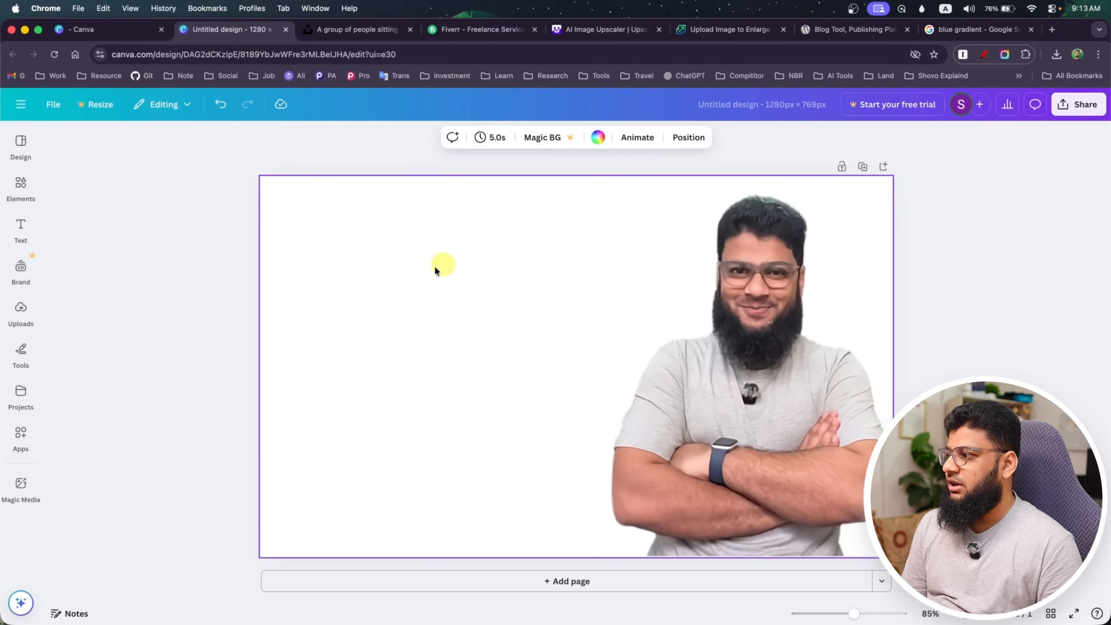
right_click(331, 239)
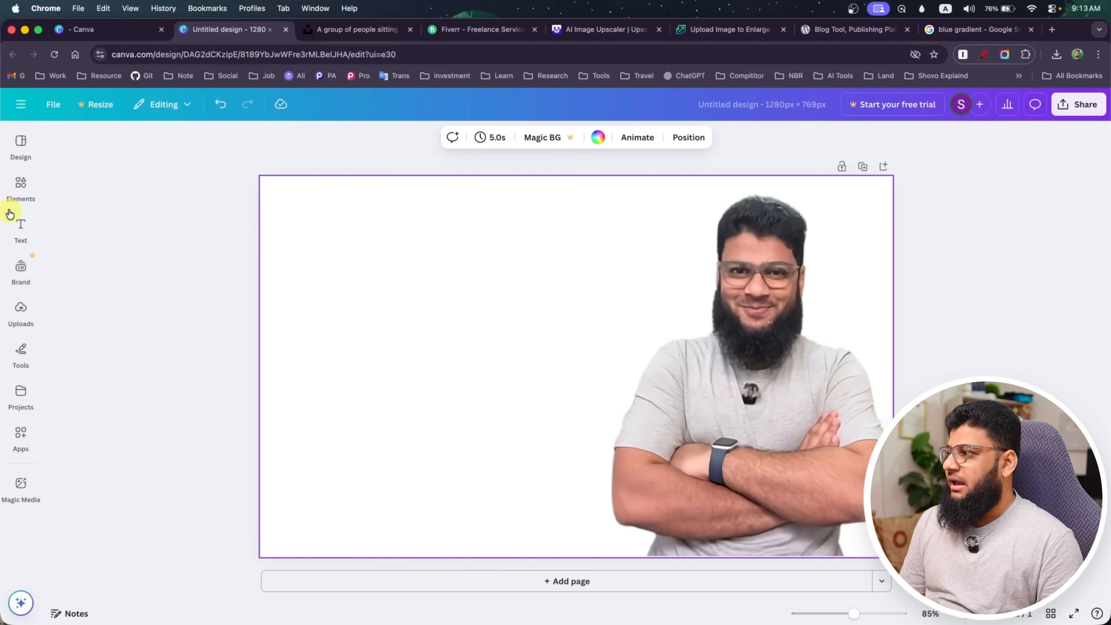
click(16, 200)
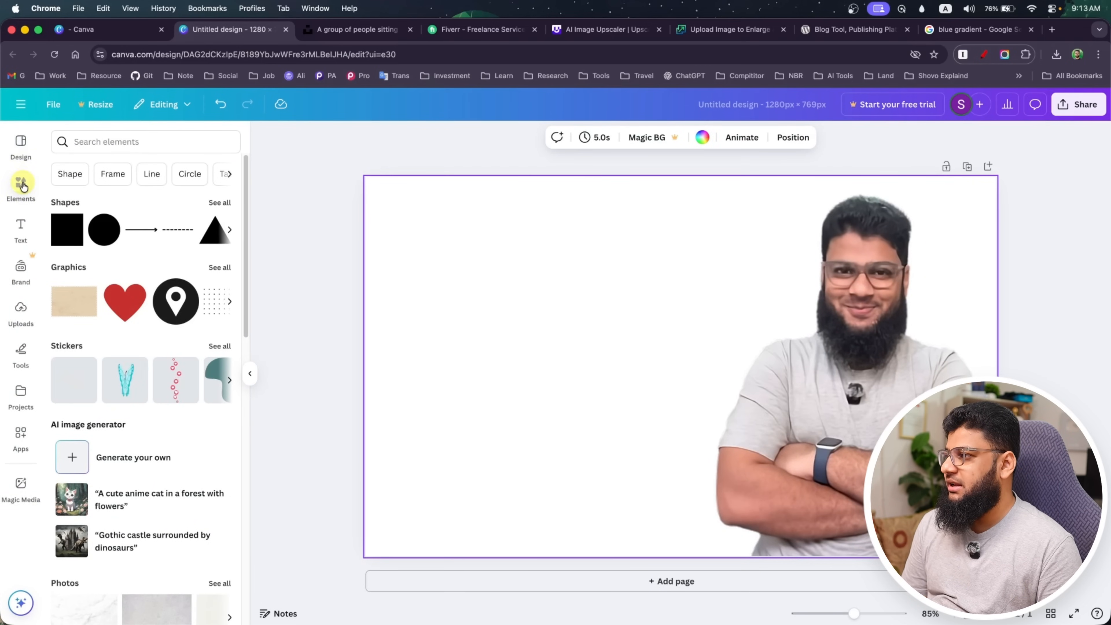
scroll(135, 370, down, 15)
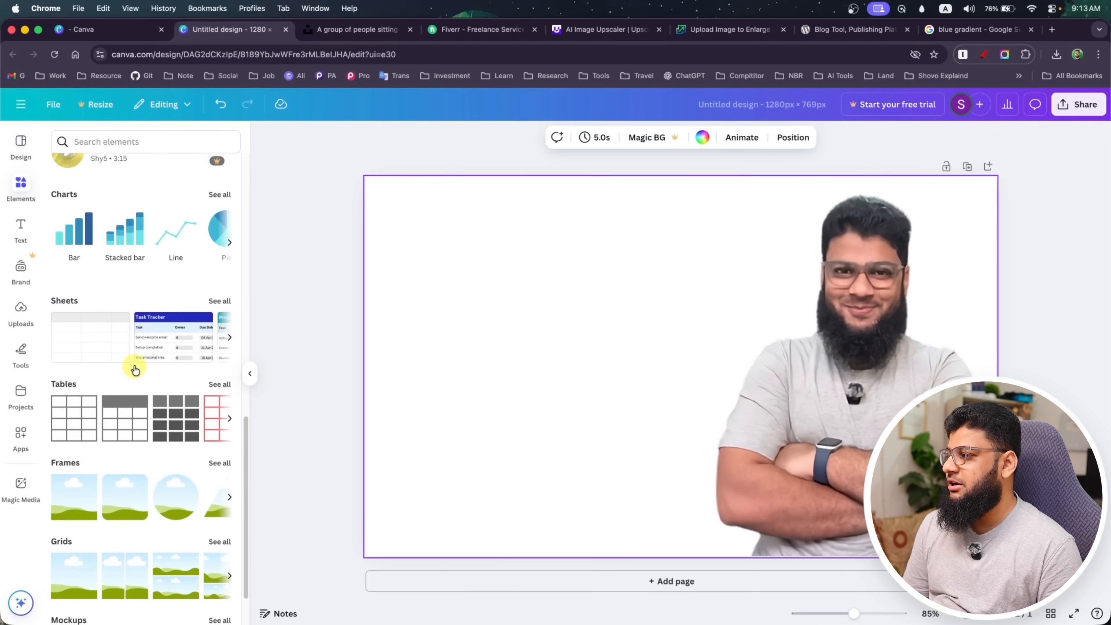
scroll(135, 369, down, 5)
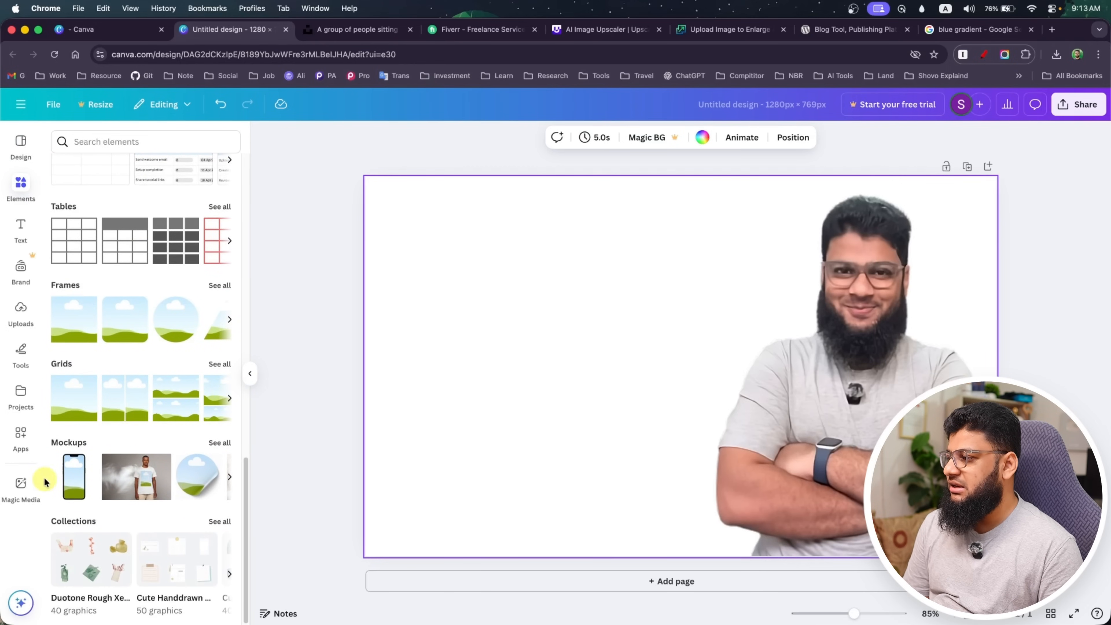
scroll(141, 439, up, 15)
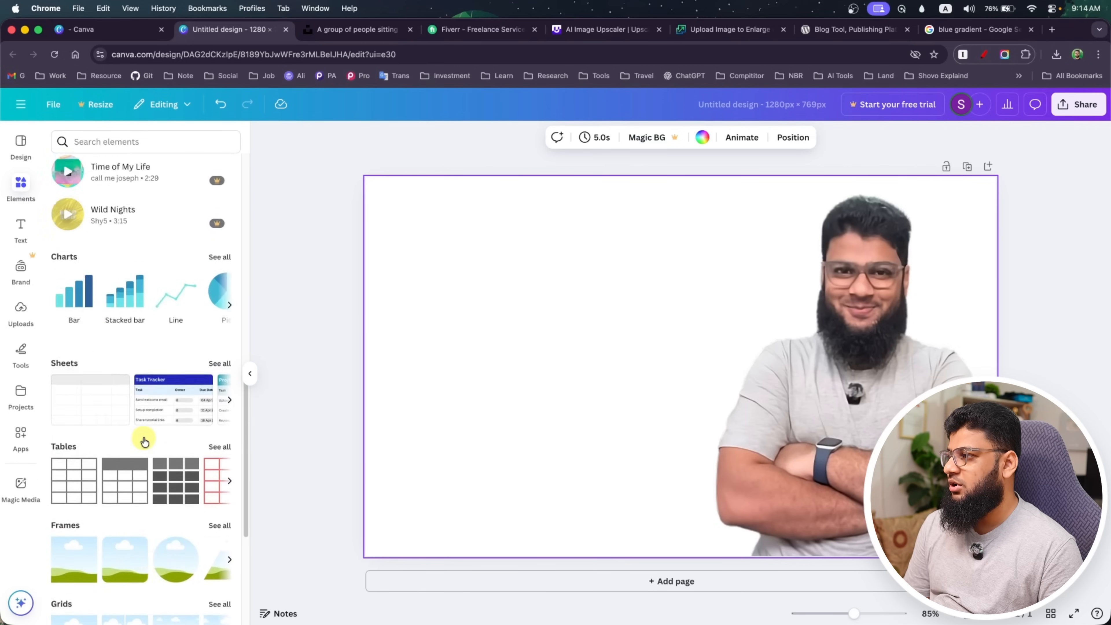
scroll(104, 391, up, 3)
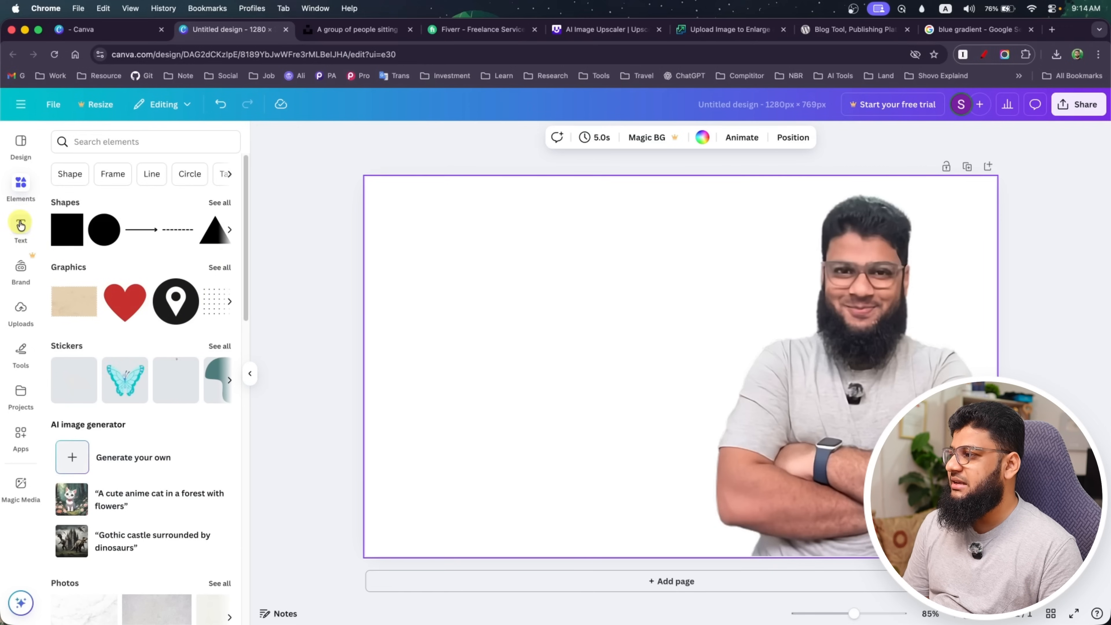
Scribble freehand strokes on the blank area with the red marker and blue pen, and highlight them in yellow
click(23, 349)
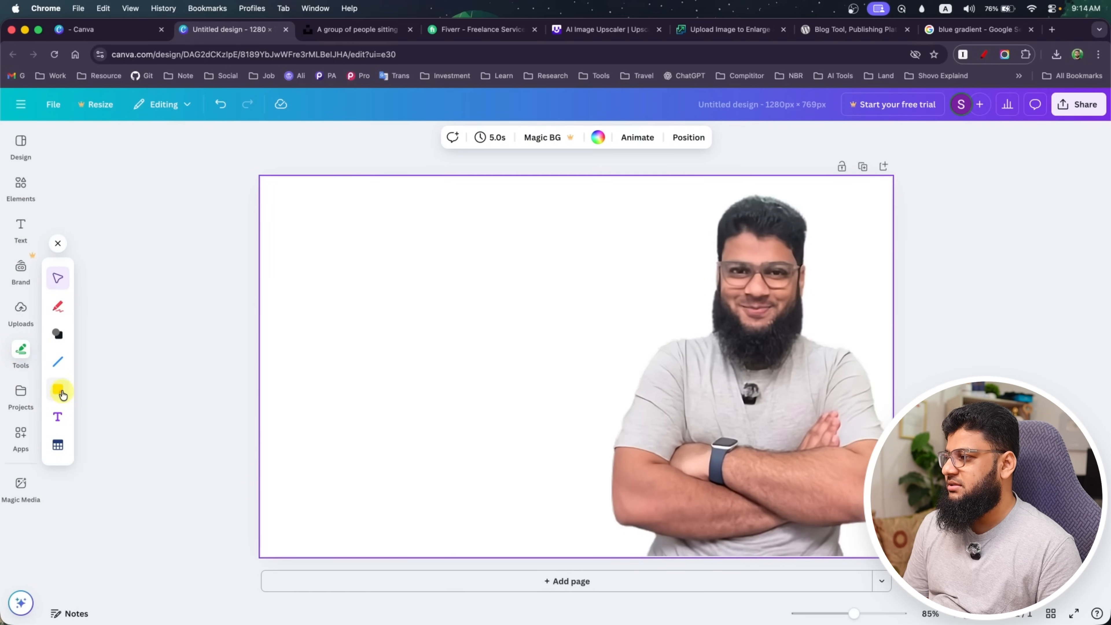
click(58, 307)
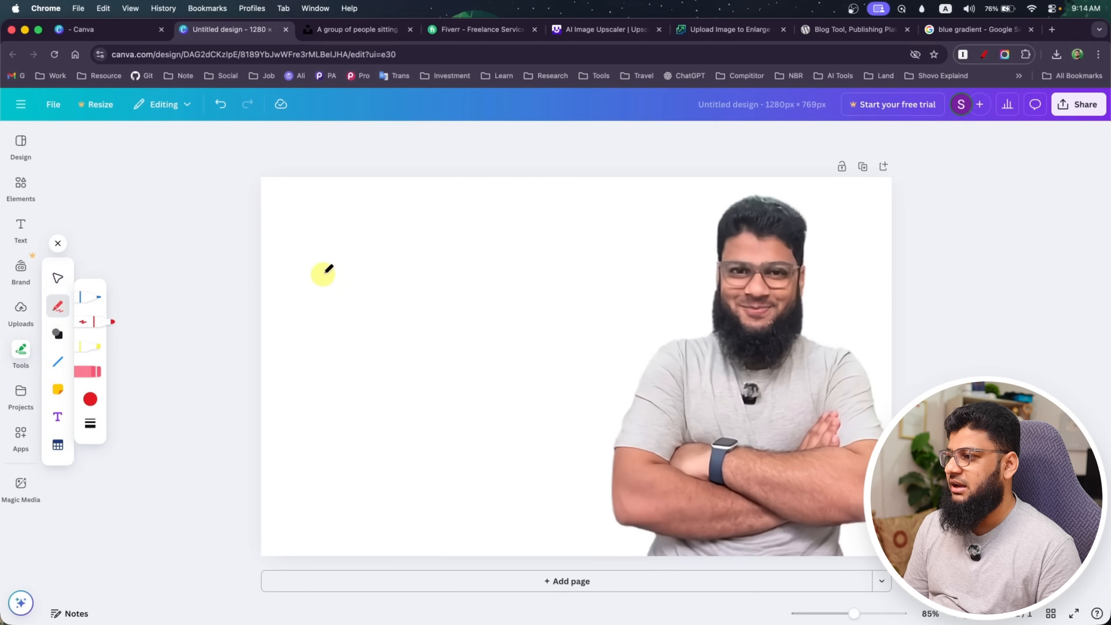
mouse_move(322, 274)
mouse_down()
mouse_move(383, 325)
mouse_move(442, 420)
mouse_up()
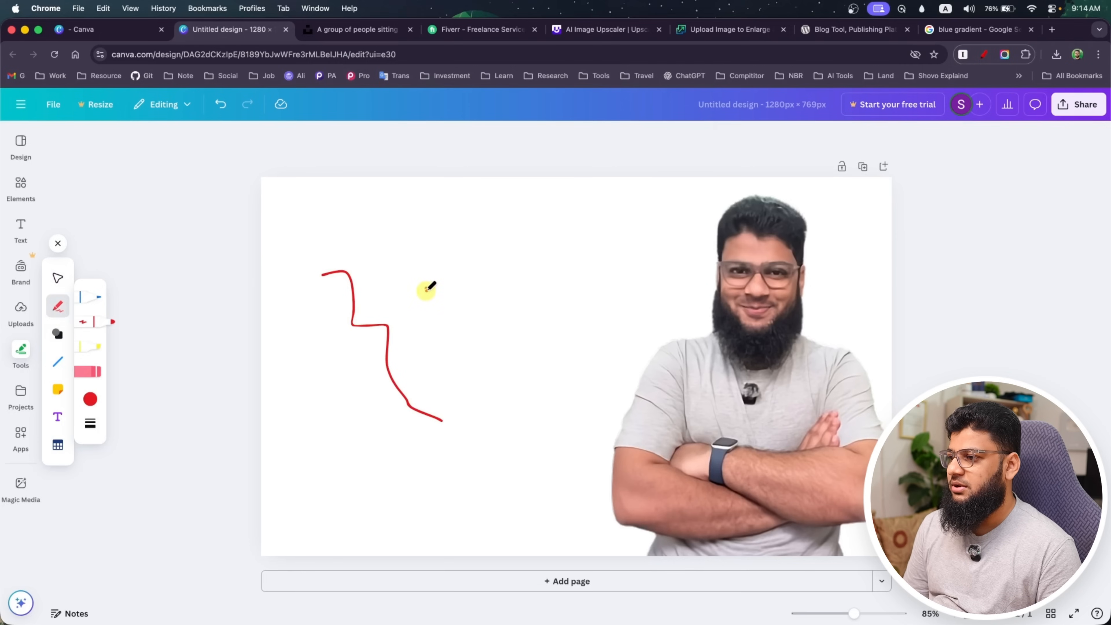
mouse_move(427, 289)
mouse_down()
mouse_move(426, 355)
mouse_move(418, 267)
mouse_move(419, 321)
mouse_up()
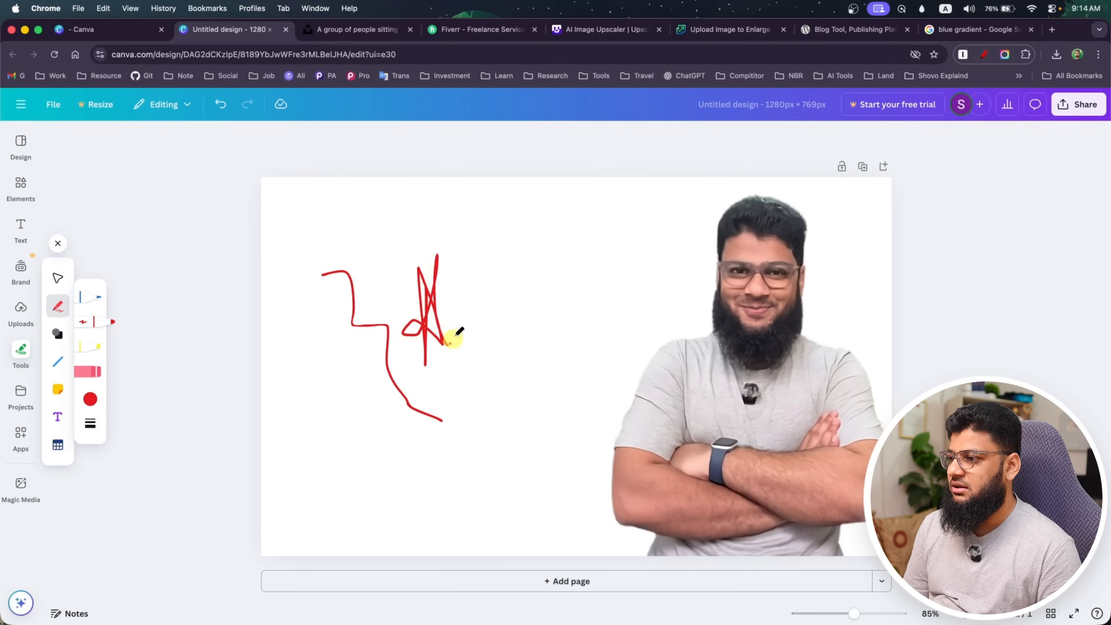
drag(467, 271, 467, 281)
drag(478, 355, 520, 300)
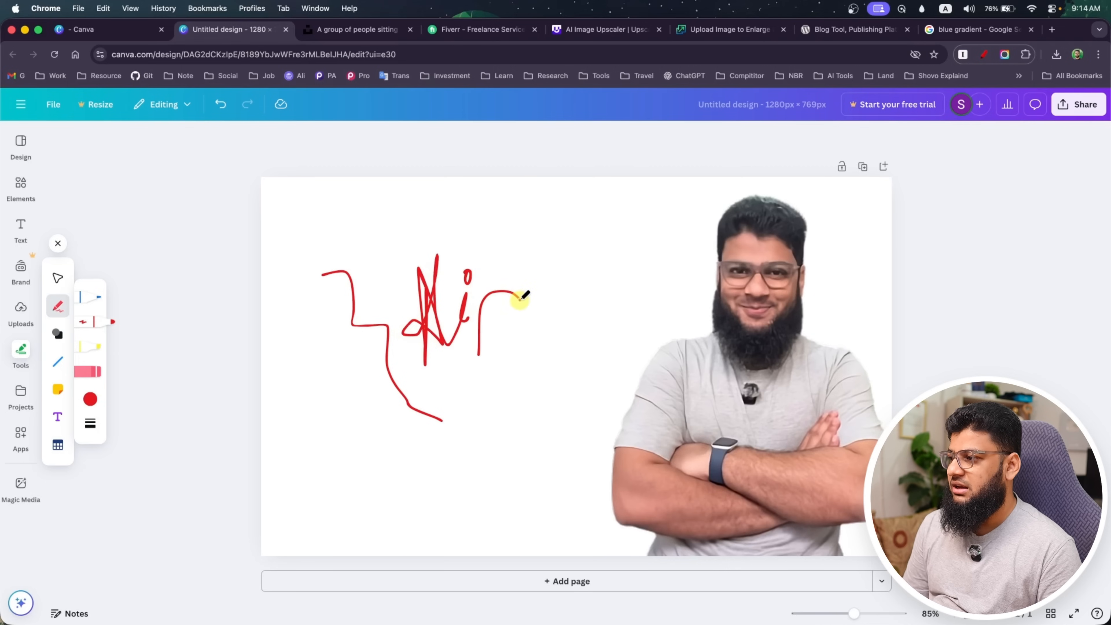
click(83, 349)
mouse_move(386, 312)
mouse_down()
mouse_move(449, 309)
mouse_move(422, 337)
mouse_move(472, 348)
mouse_up()
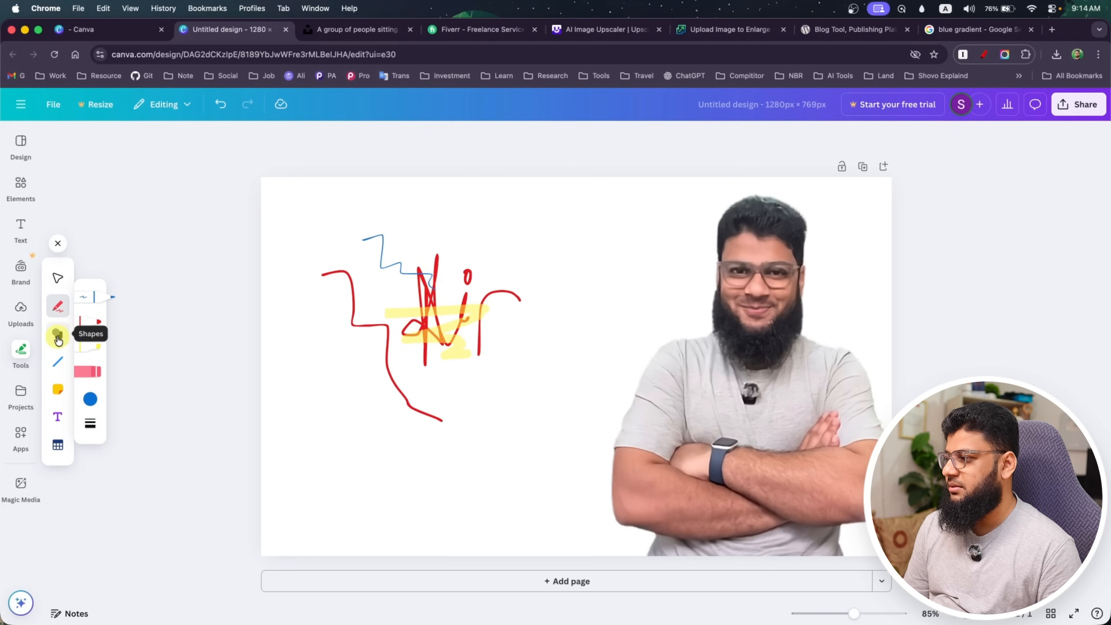
Add a red square, place it over the scribbles and enter a person's full name inside it
click(59, 337)
click(94, 289)
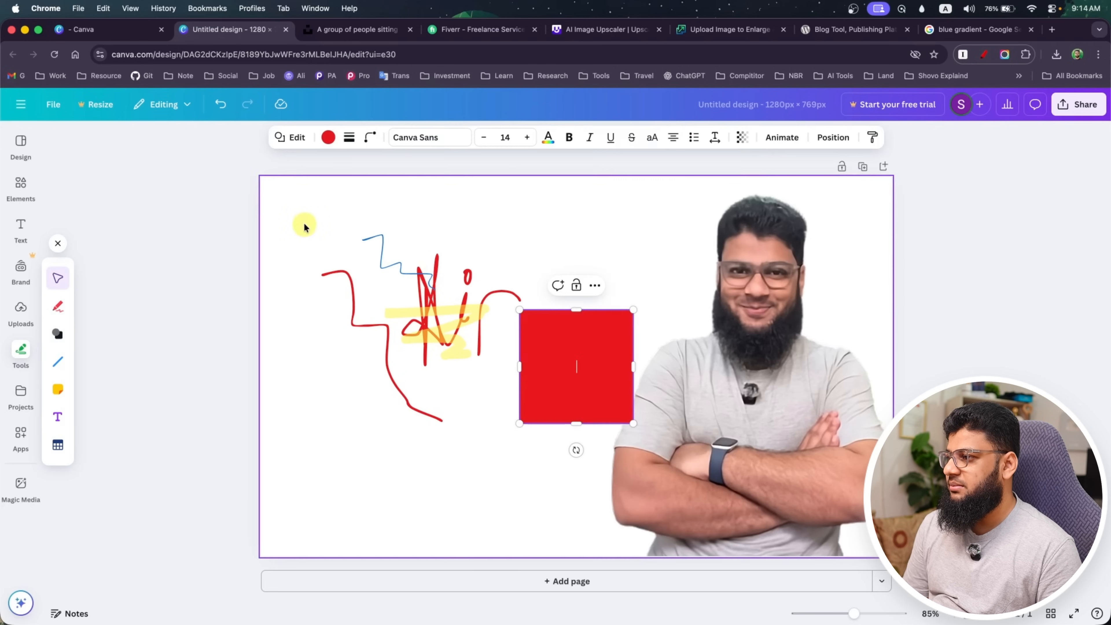
drag(578, 361, 388, 303)
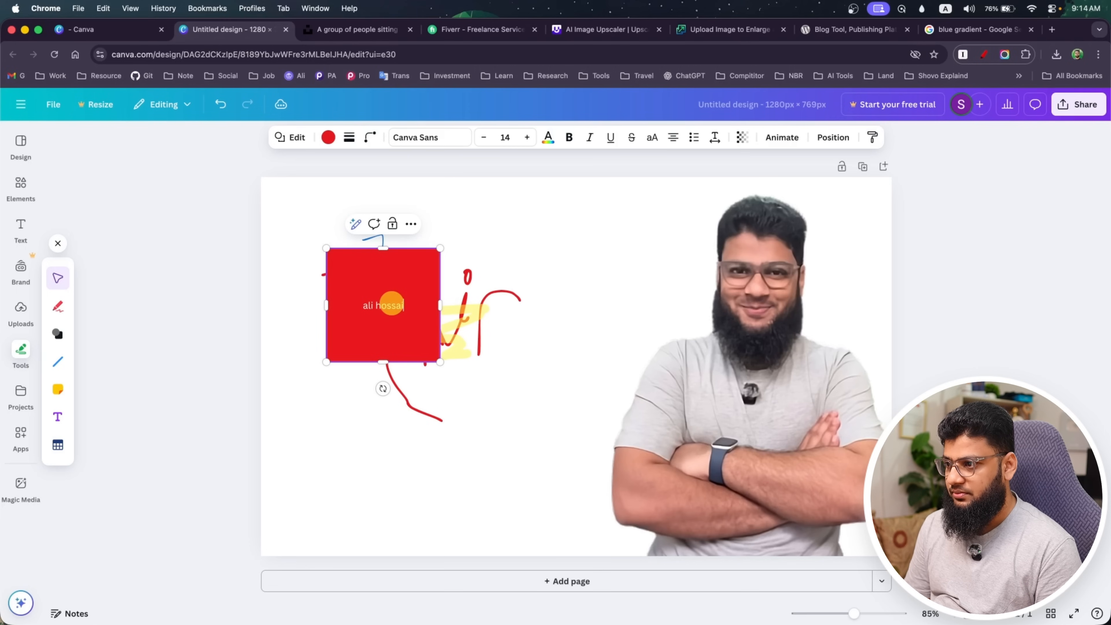
Add a straight black line beside the red square and angle it steeply downward
click(57, 363)
drag(280, 427, 509, 427)
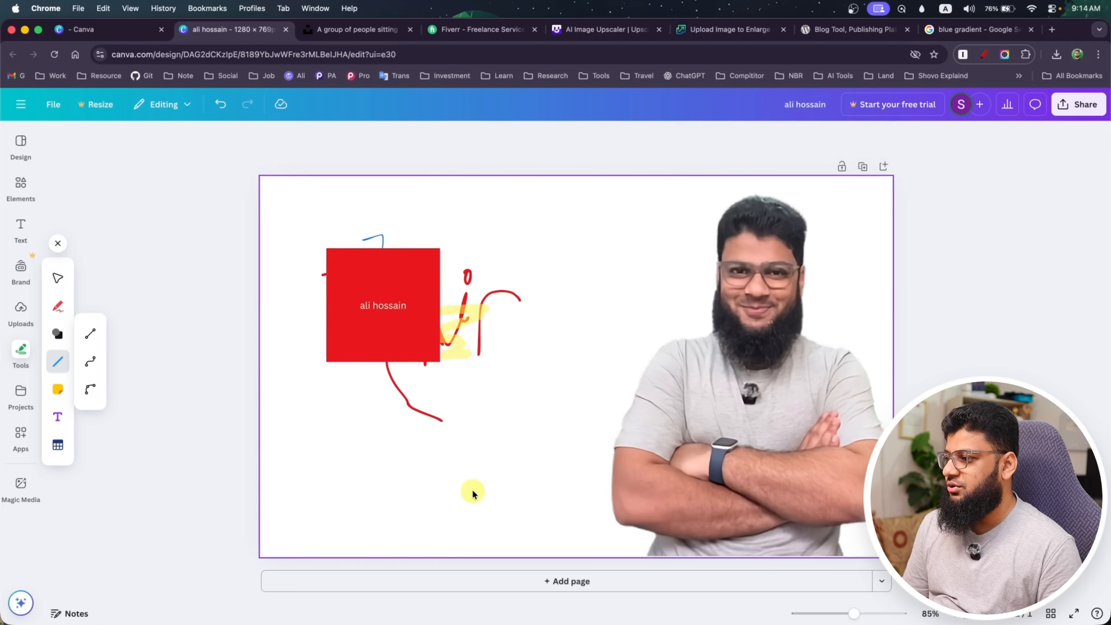
drag(389, 452, 549, 453)
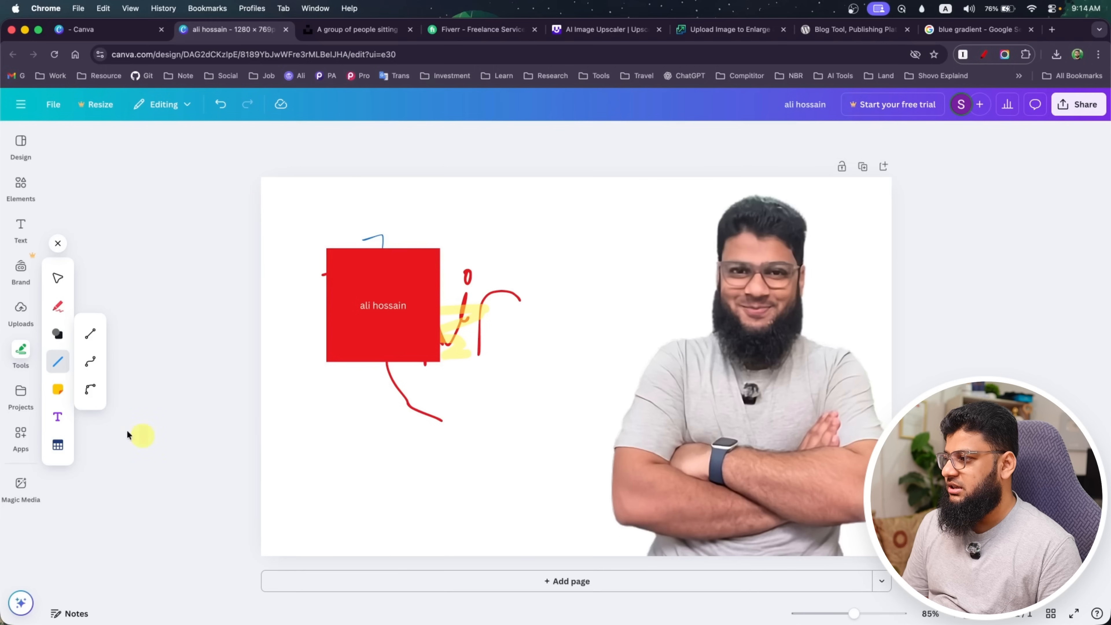
click(90, 333)
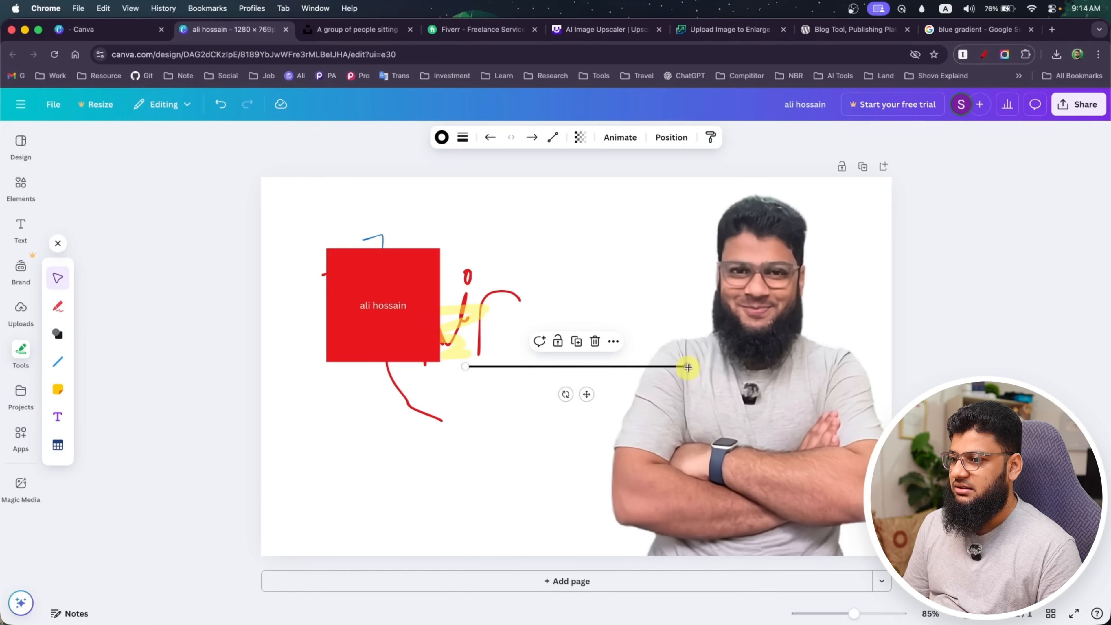
drag(687, 366, 512, 479)
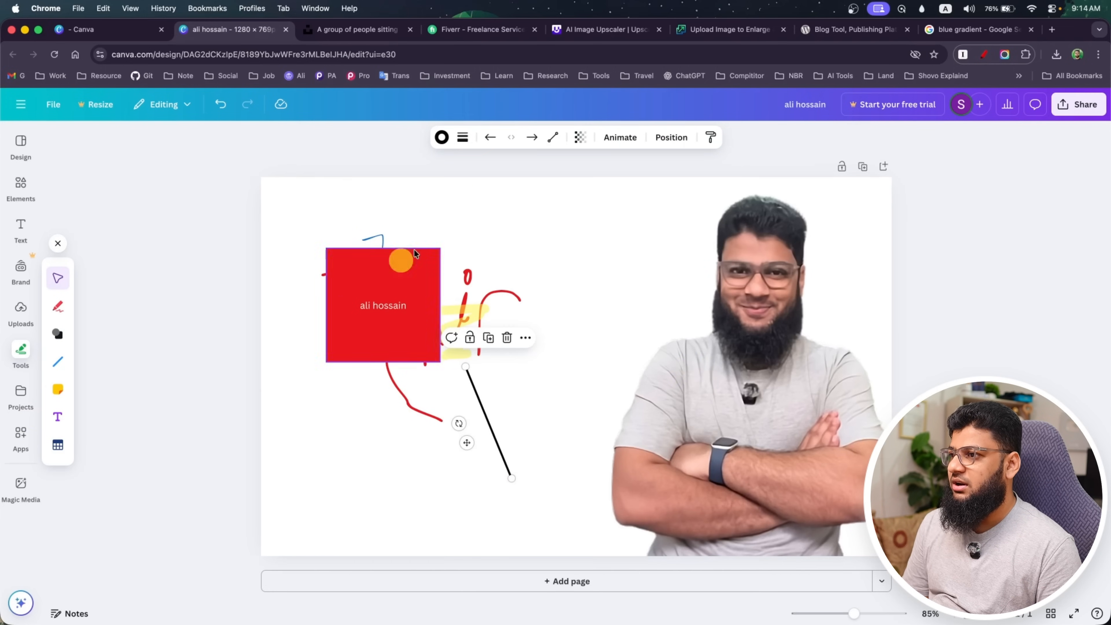
Try the dashed, dotted and rounded-end styles on the line, setting its stroke weight to 21 with short dashes
click(462, 138)
click(450, 172)
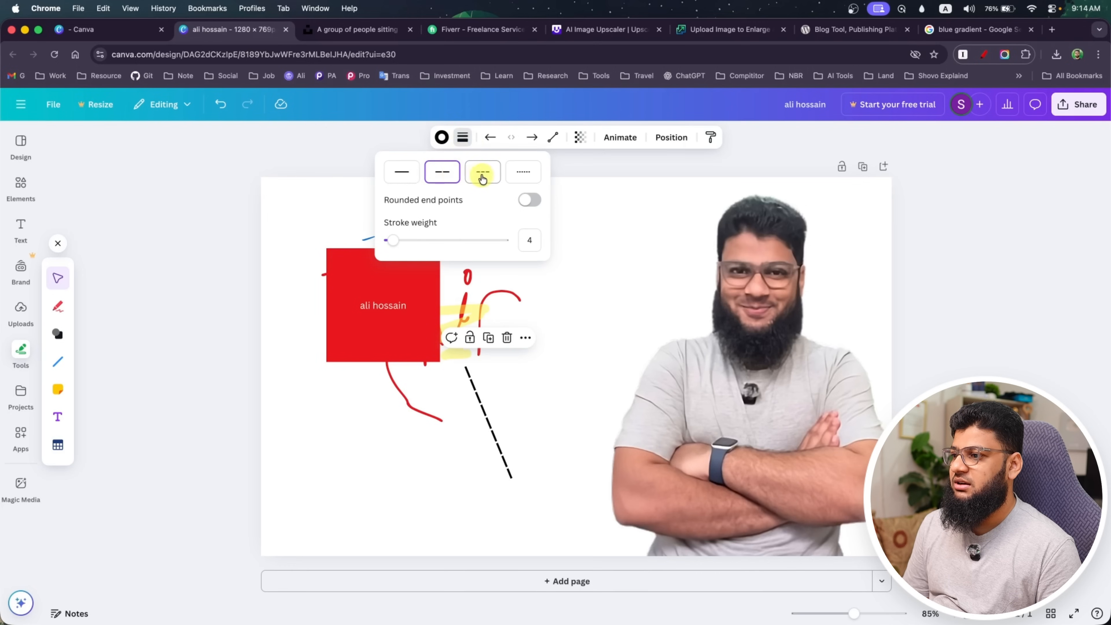
click(483, 172)
click(523, 172)
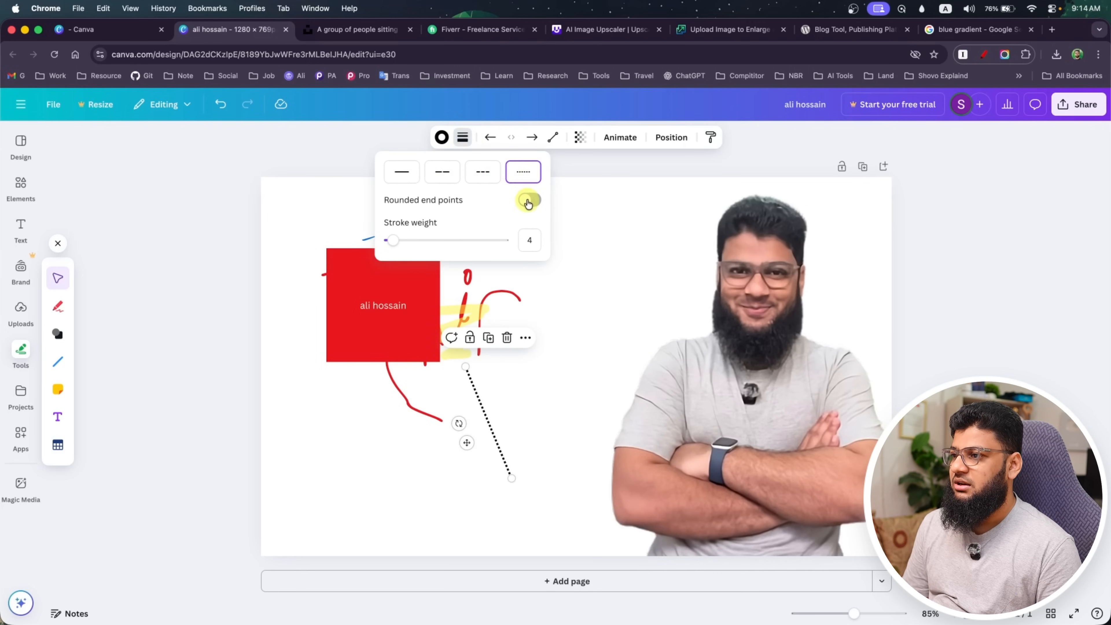
click(529, 201)
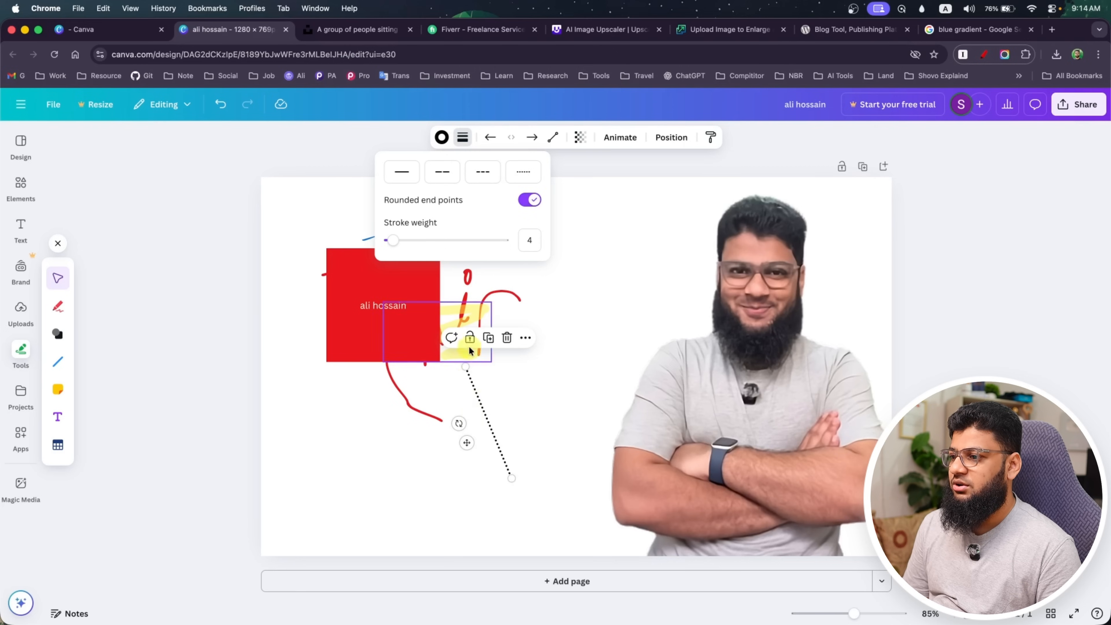
drag(393, 246, 412, 248)
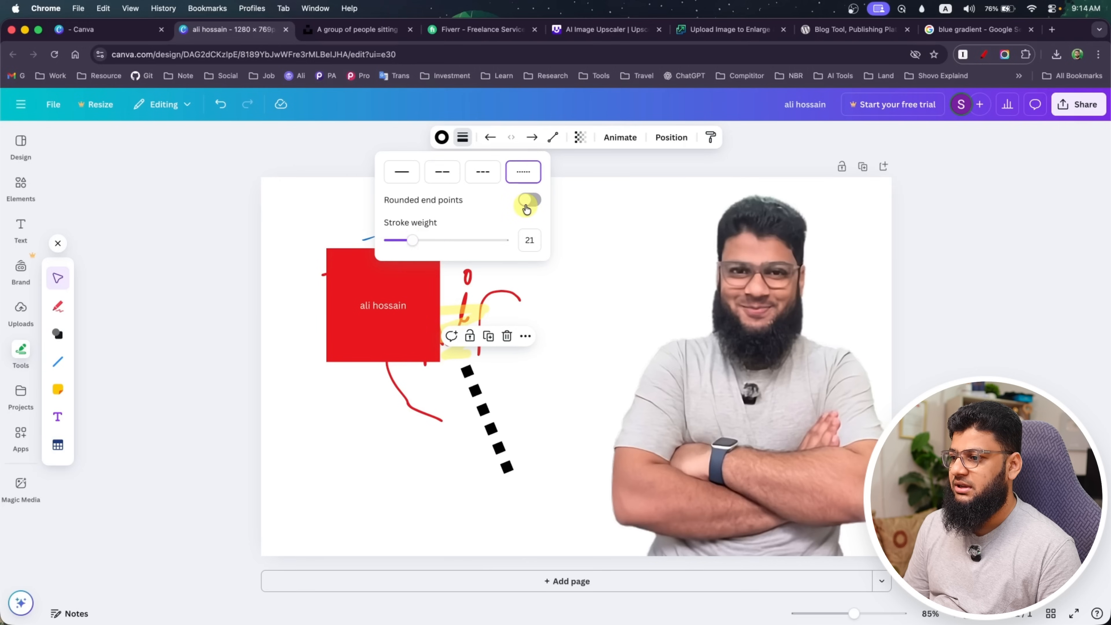
click(519, 166)
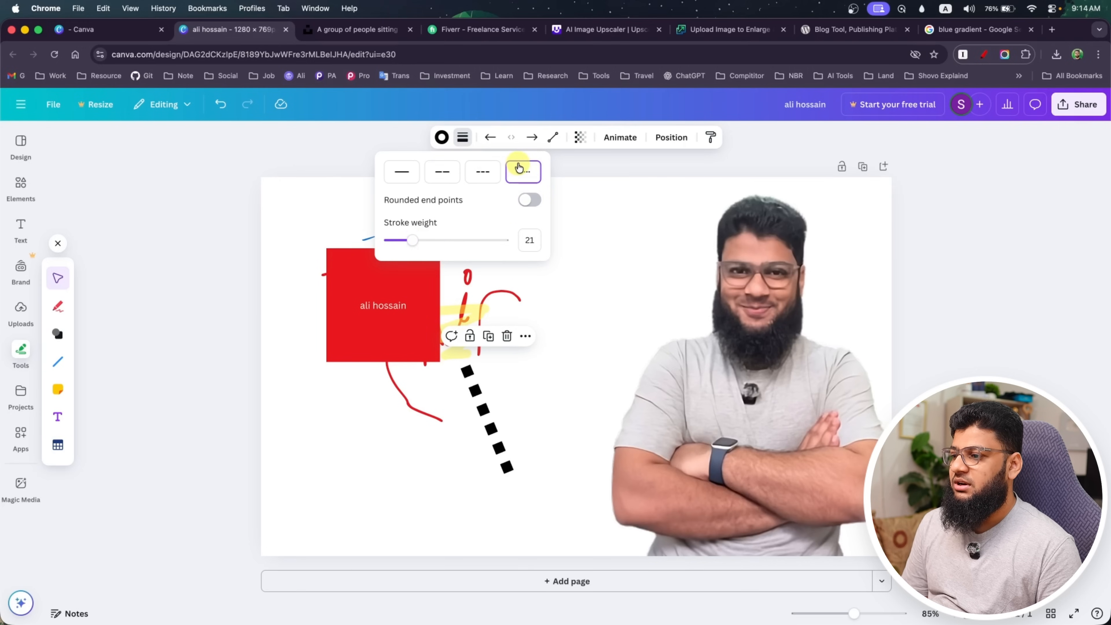
click(483, 171)
Give the line an open arrowhead at its start, try the different end markers and finish with the bar
click(490, 138)
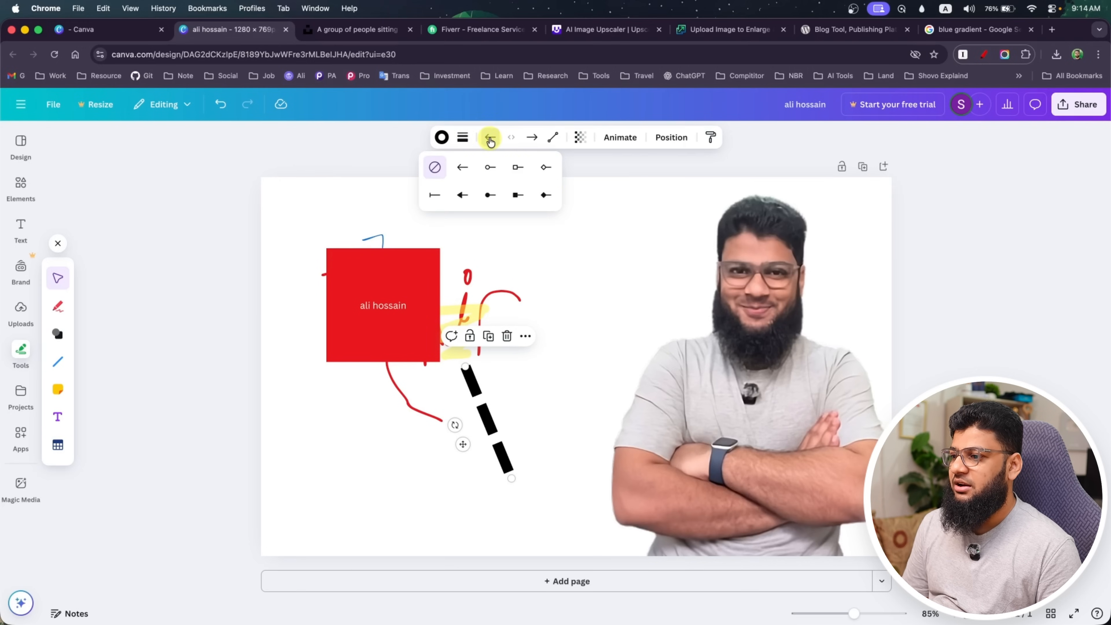
click(463, 166)
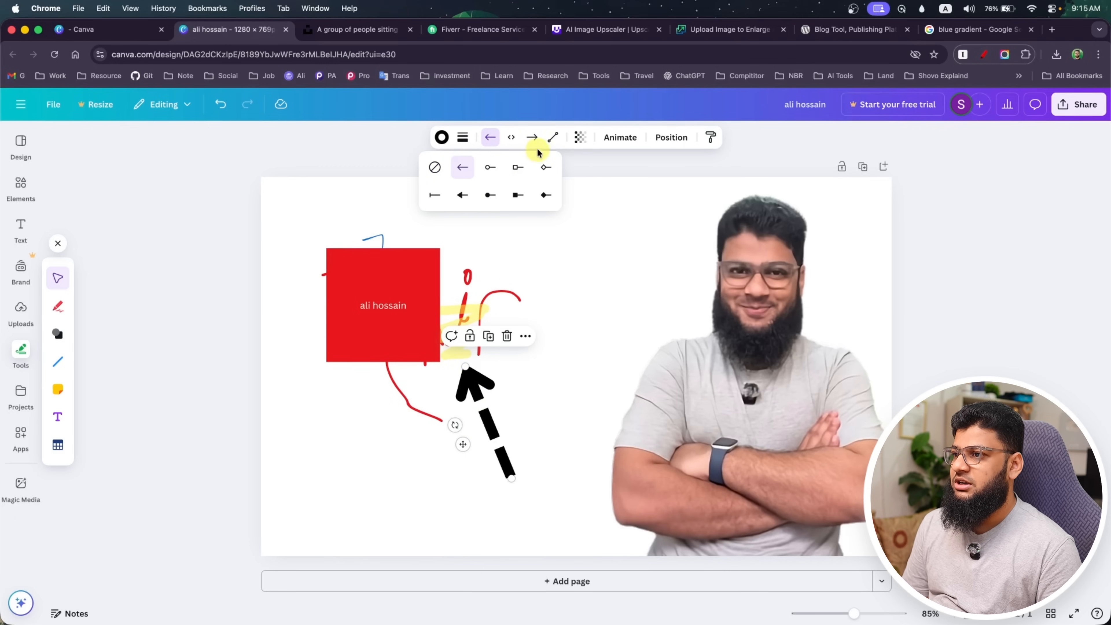
click(532, 138)
click(530, 168)
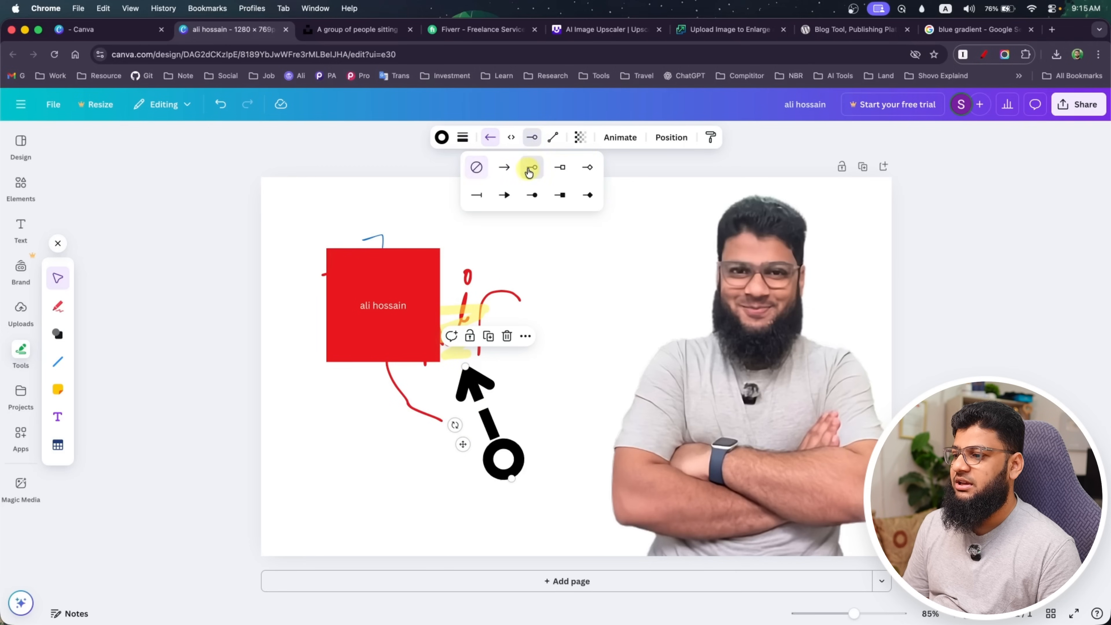
click(552, 171)
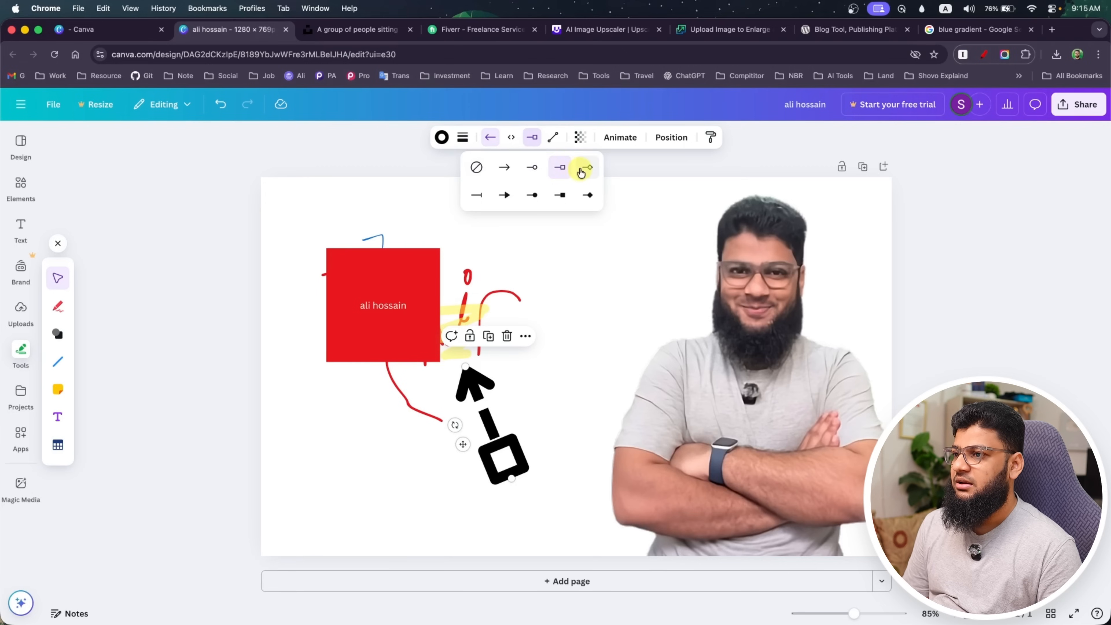
click(581, 172)
click(588, 195)
click(559, 195)
click(531, 196)
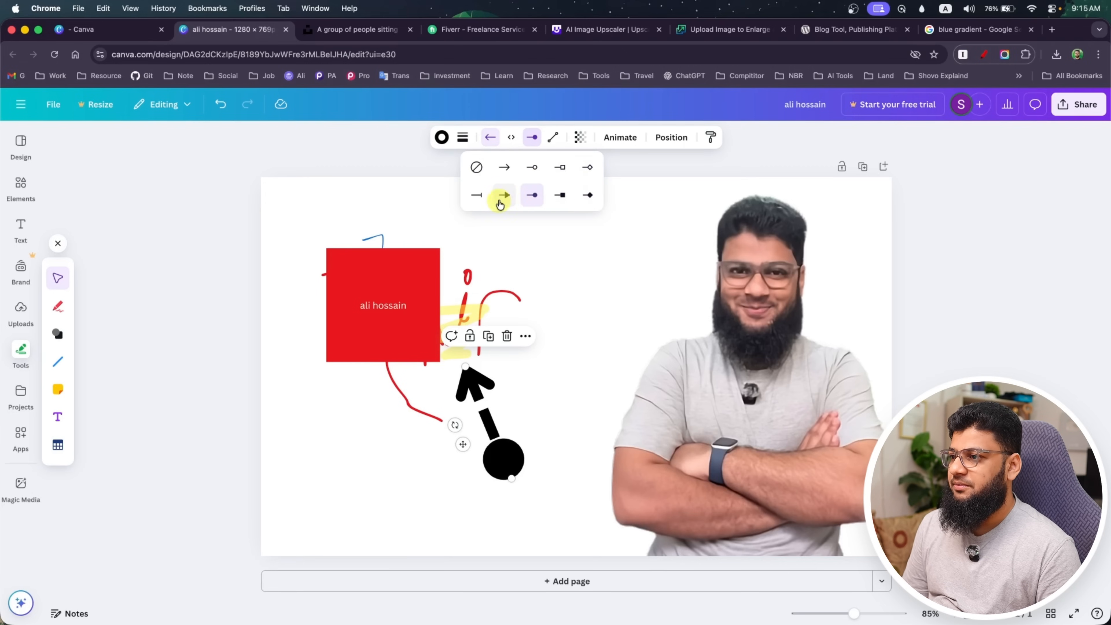
click(501, 199)
click(478, 195)
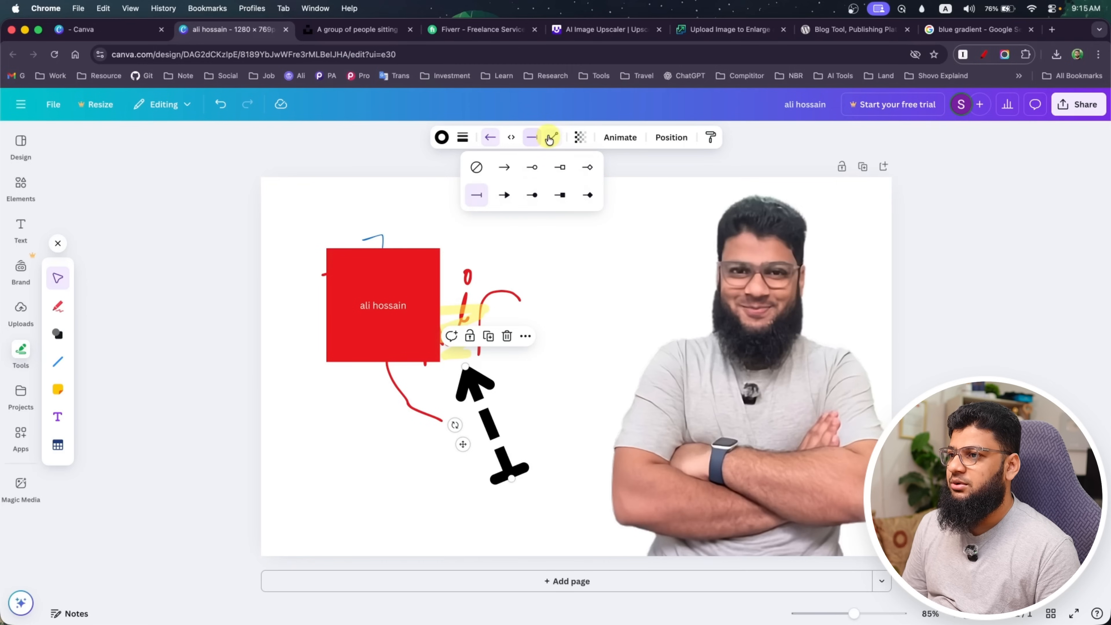
click(551, 138)
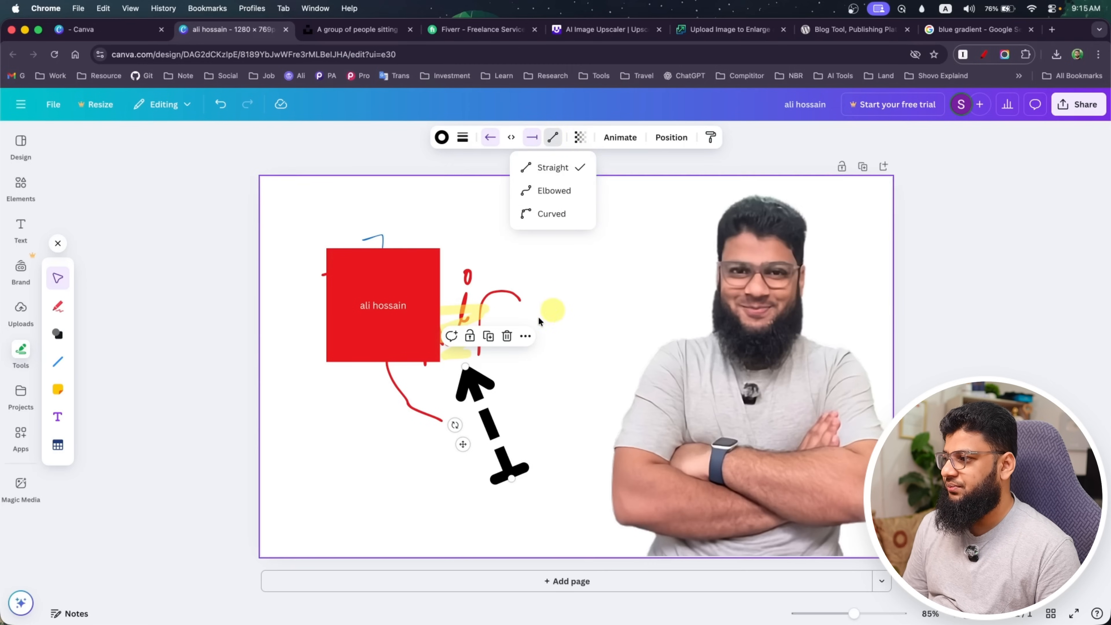
Delete the scribbles, the red square and the dashed arrow, keeping only the portrait on the page
click(22, 353)
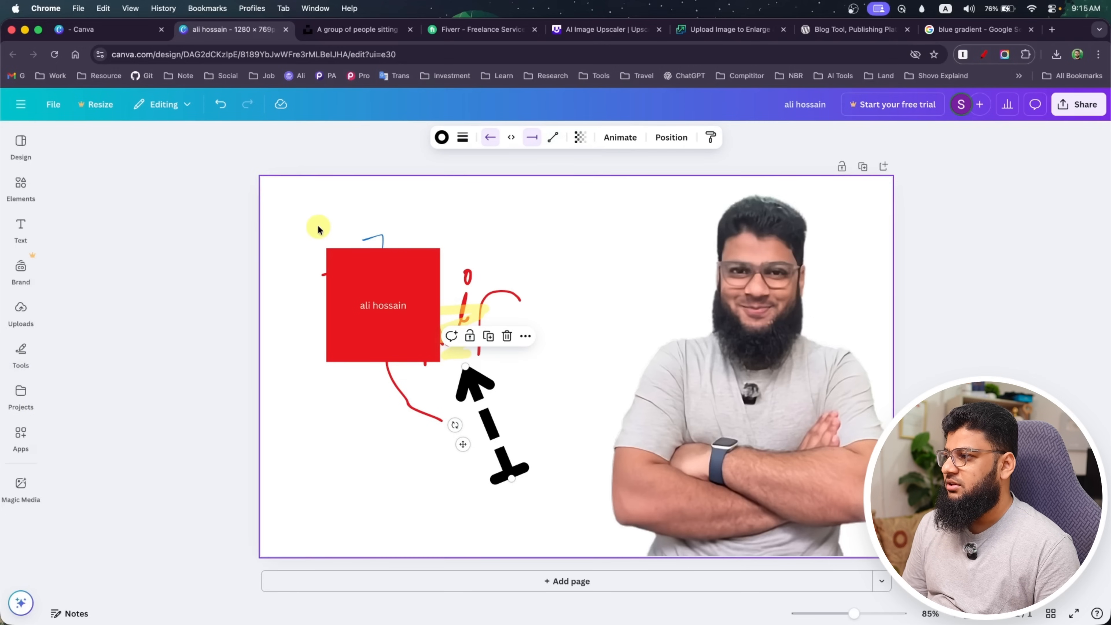
drag(318, 229, 566, 534)
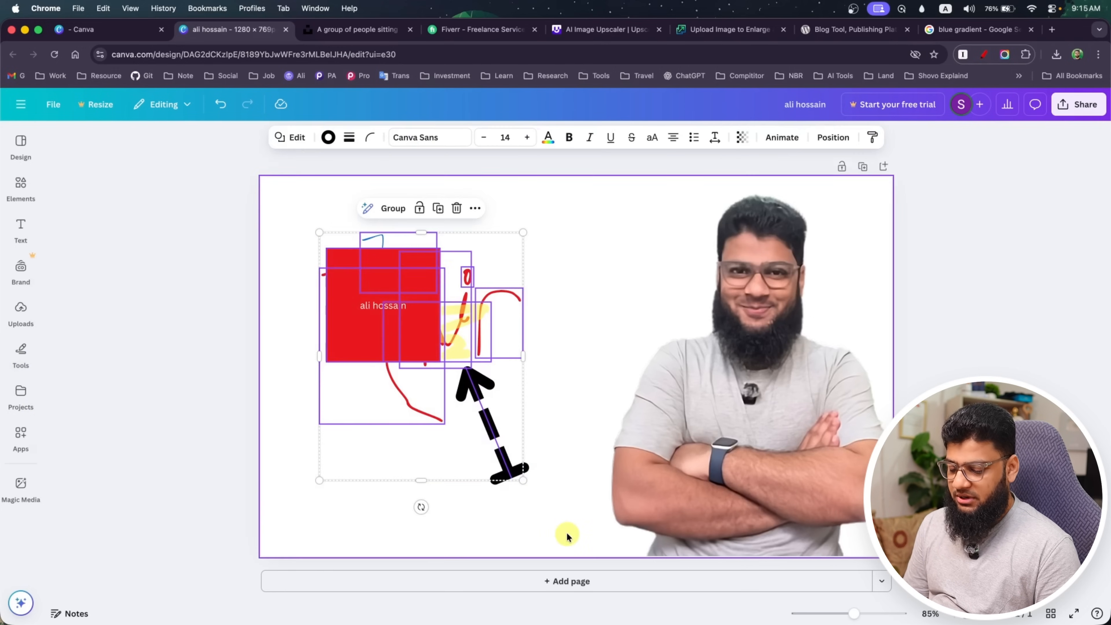
key(Delete)
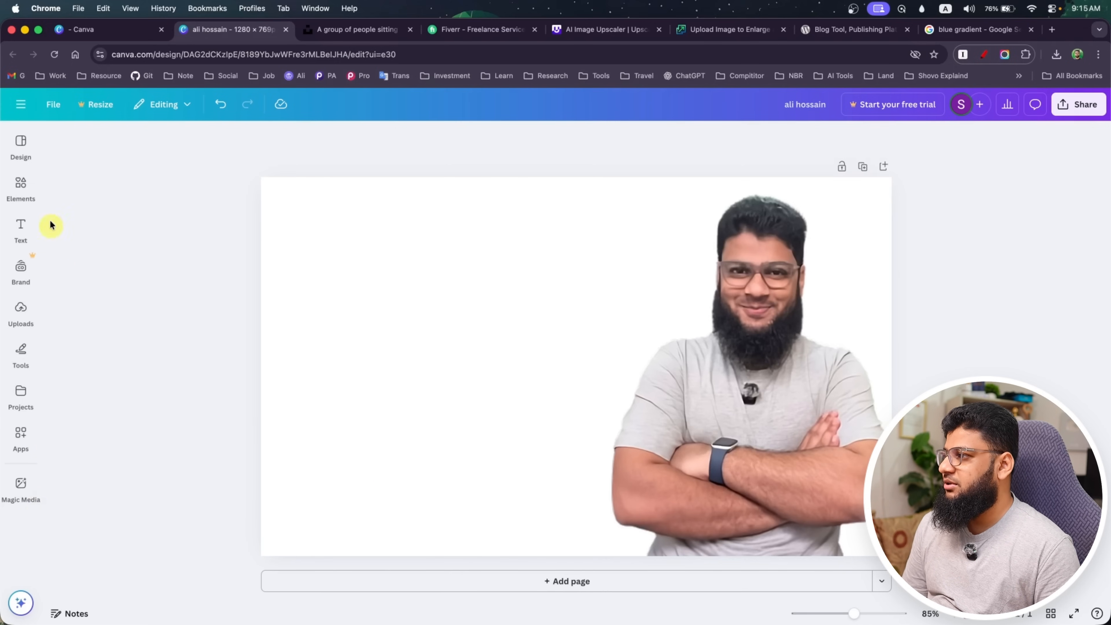
Add a black square shape at the page's upper-left corner and stretch it to cover the whole page
click(30, 191)
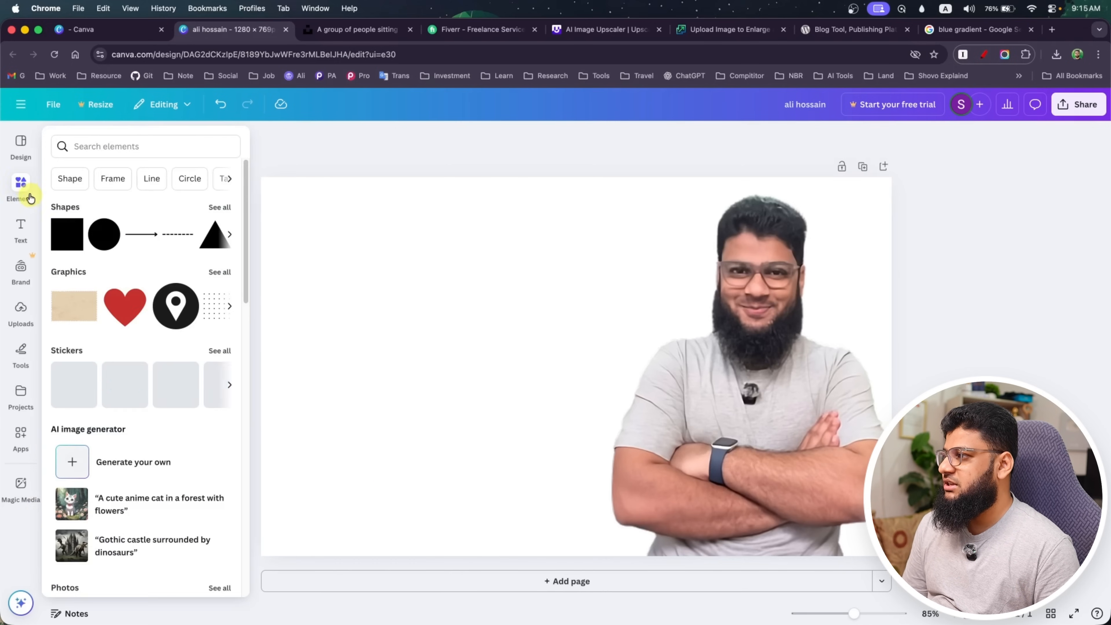
click(72, 230)
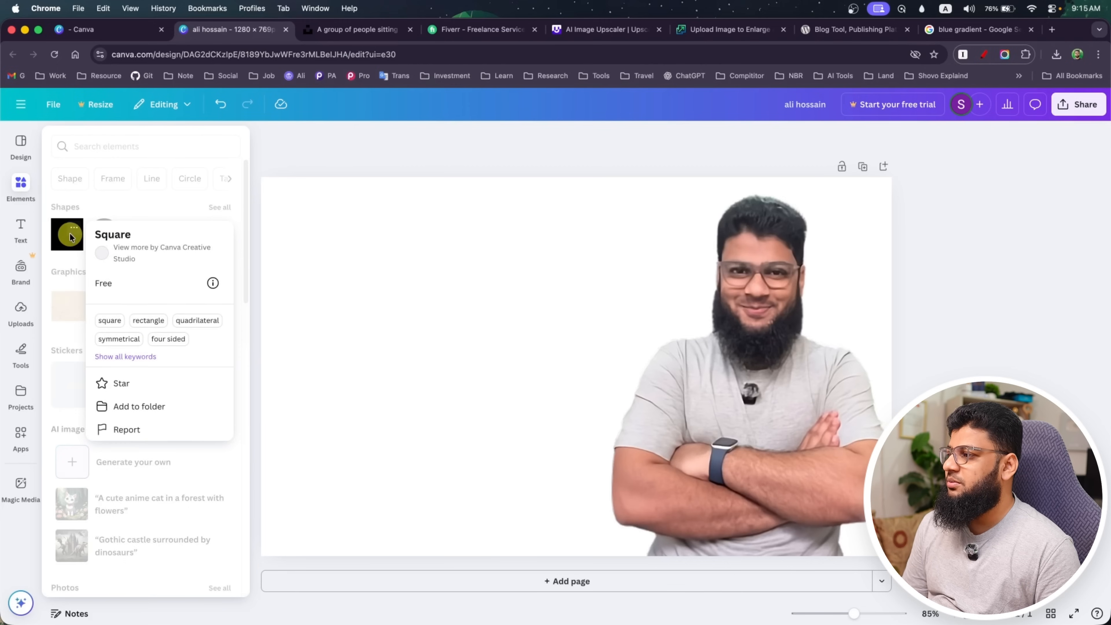
drag(57, 232, 338, 238)
drag(390, 268, 327, 241)
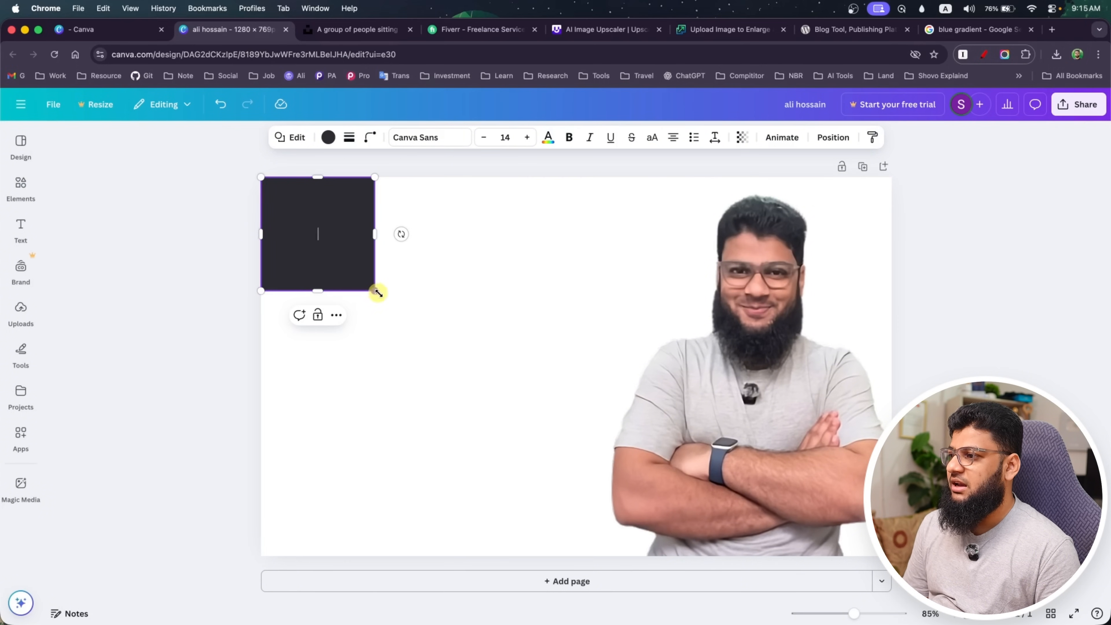
drag(377, 292, 891, 556)
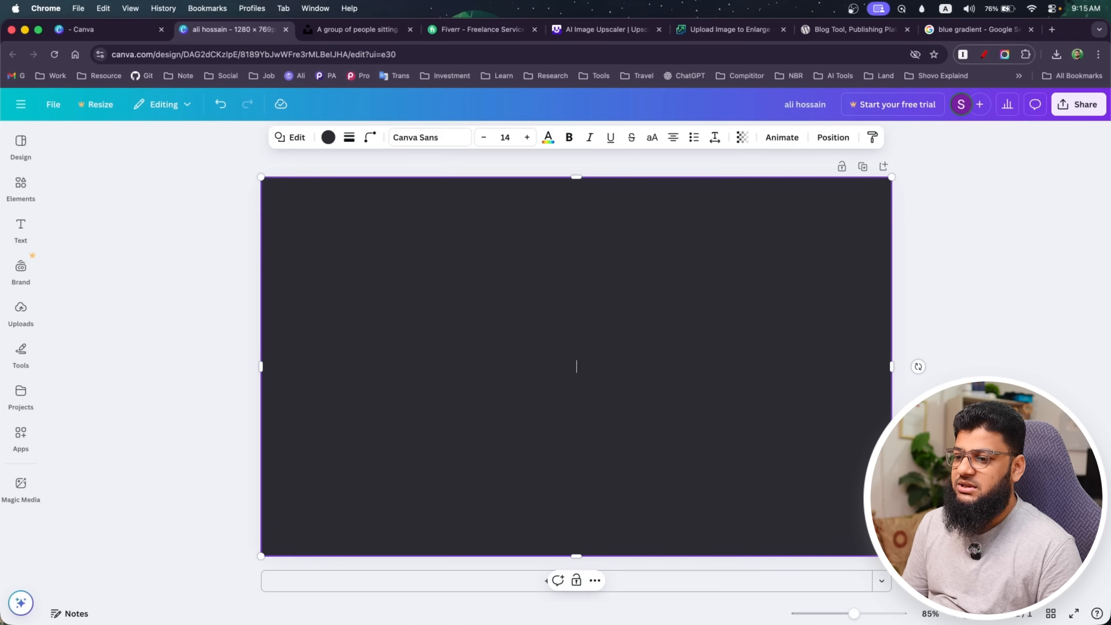
Send the page-sized black rectangle backward so that it sits behind the portrait
double_click(578, 417)
right_click(346, 226)
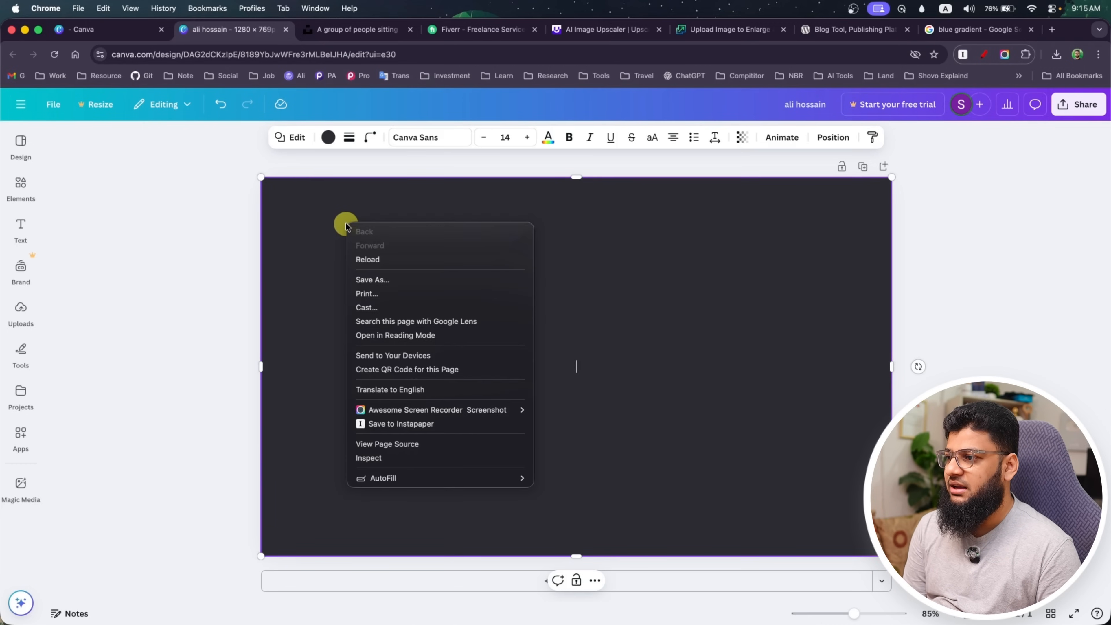
click(326, 256)
click(959, 299)
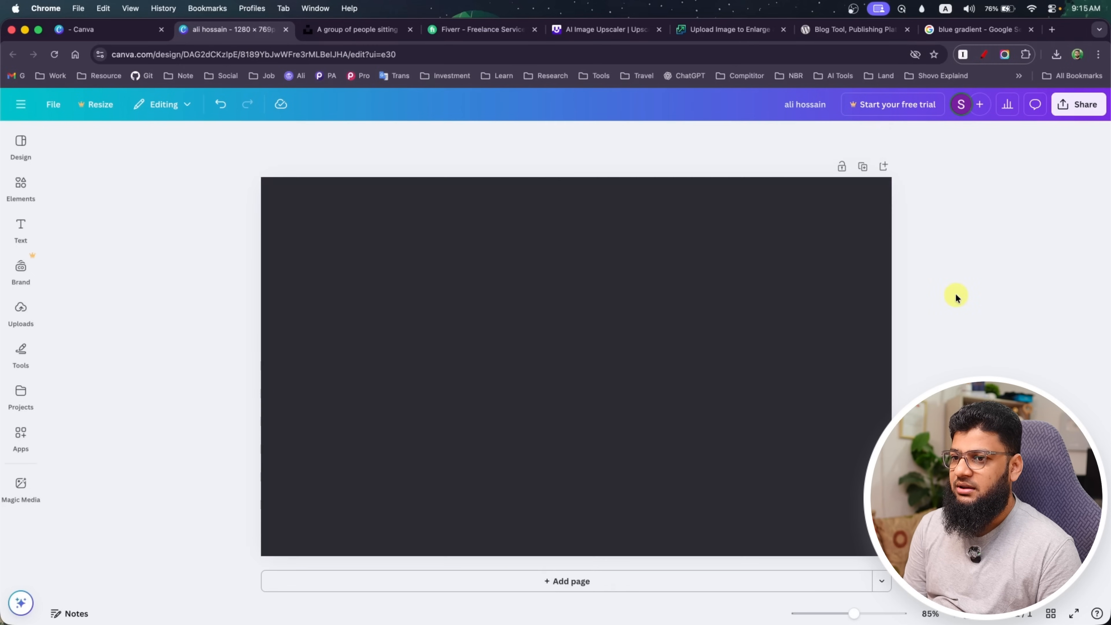
click(746, 302)
right_click(746, 302)
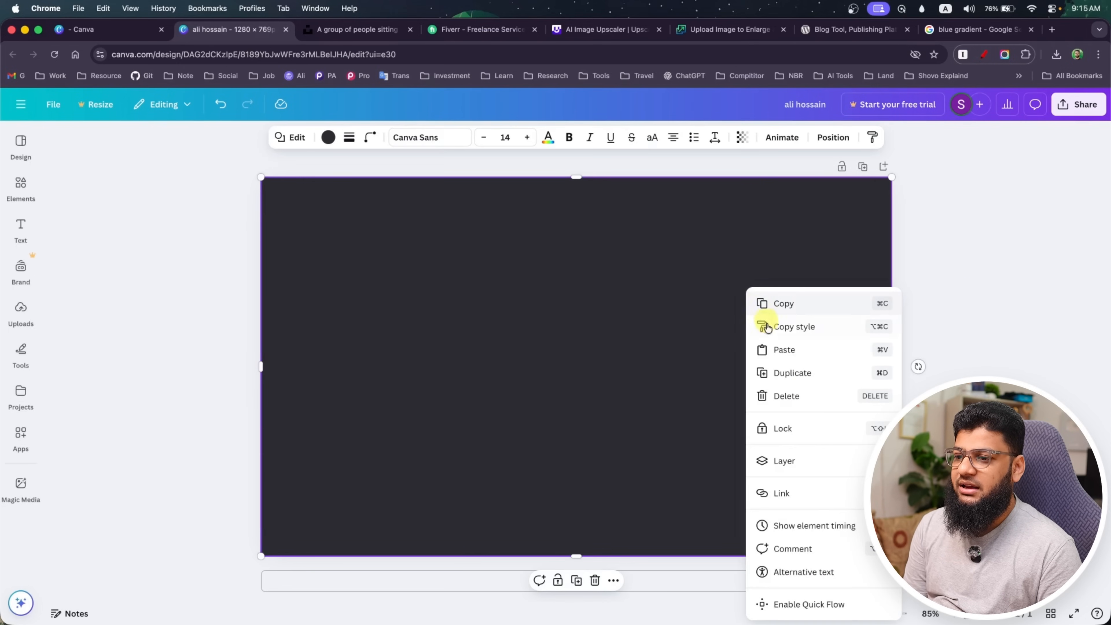
mouse_move(783, 462)
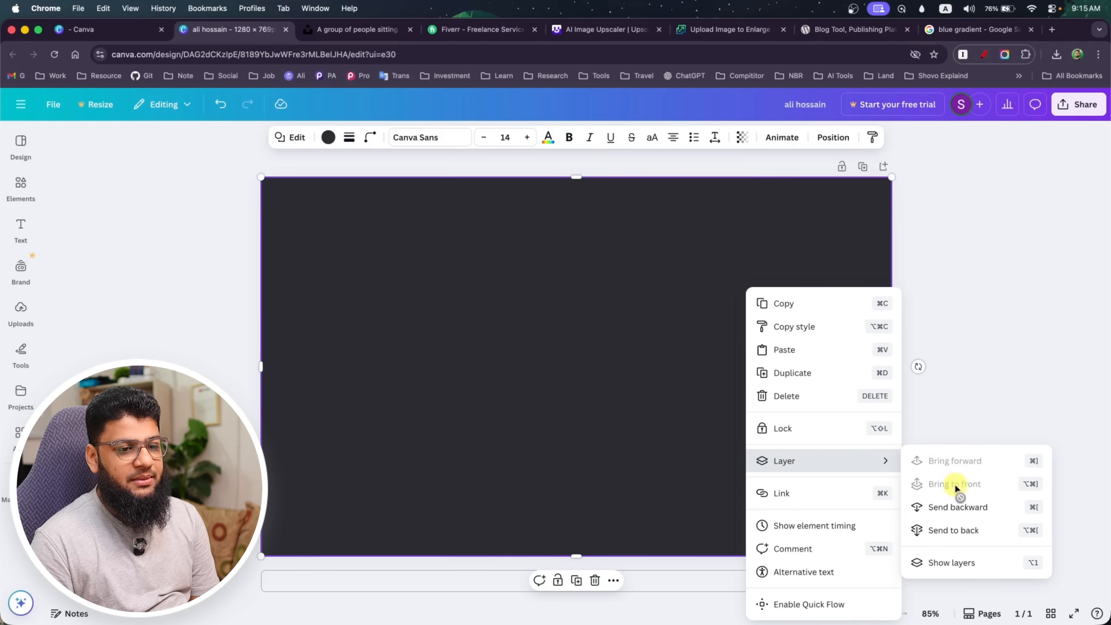
click(955, 507)
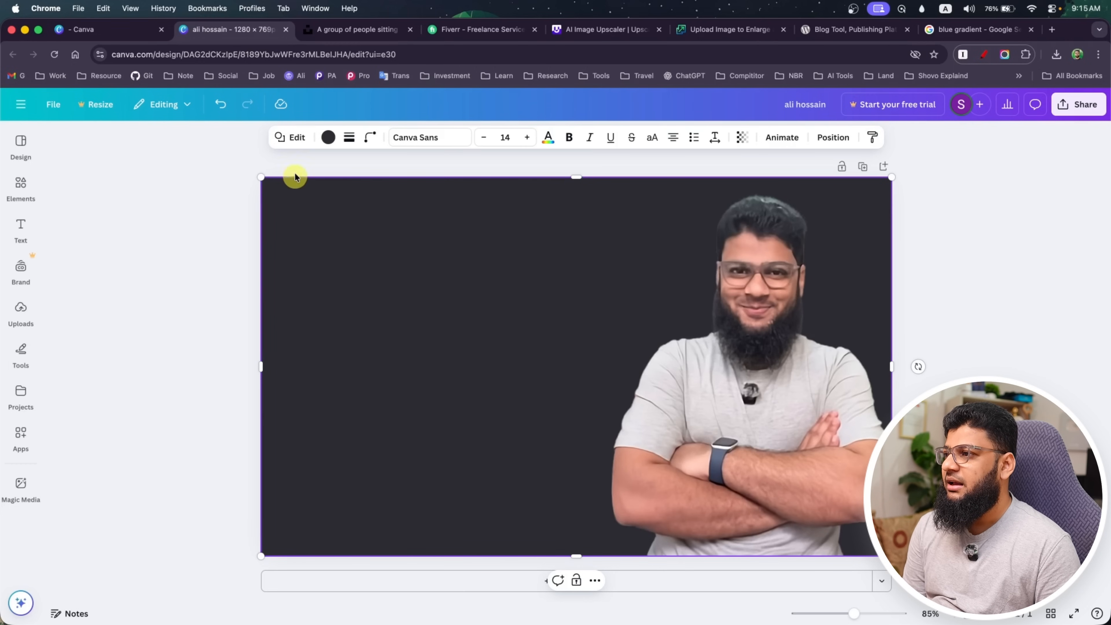
click(294, 139)
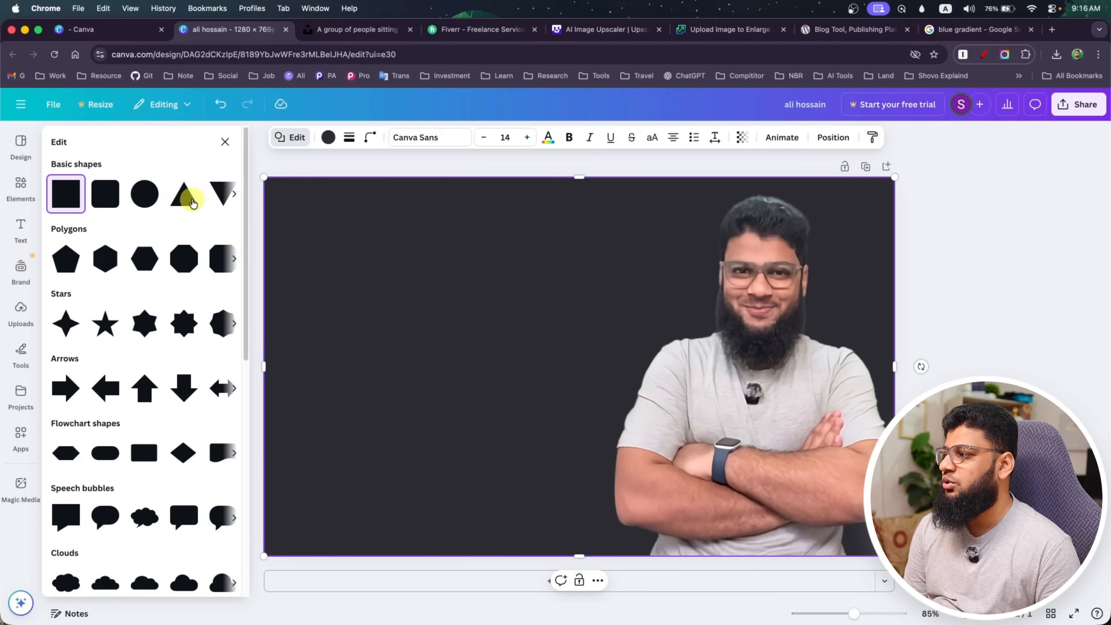
scroll(187, 369, down, 10)
scroll(189, 369, up, 10)
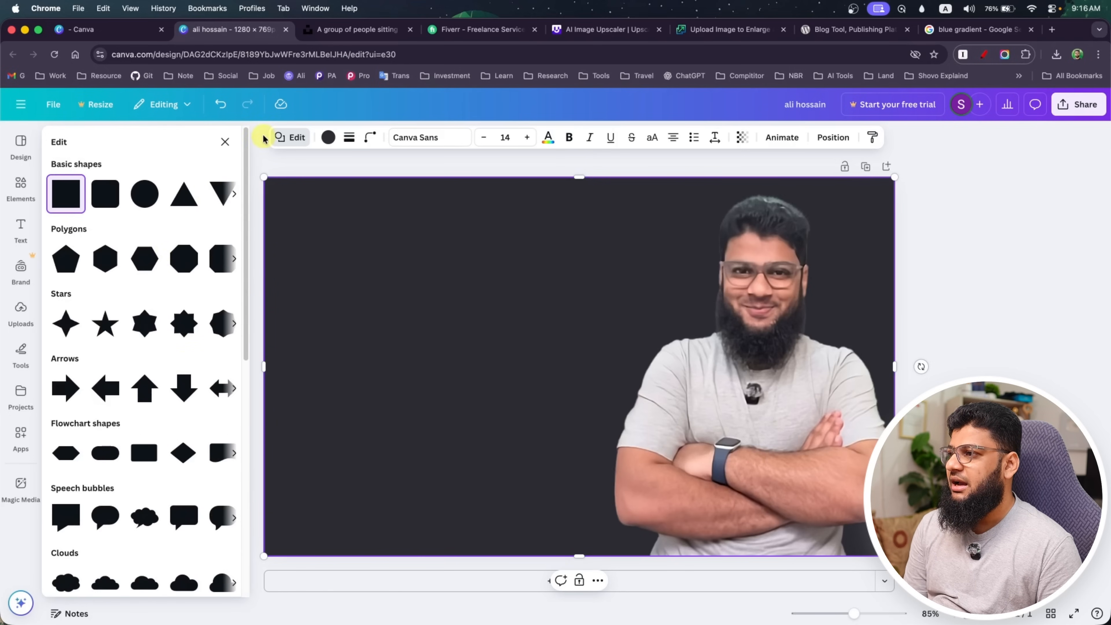
Try the light grey and salmon photo colours, then solid black and red, as the background rectangle's fill
click(328, 138)
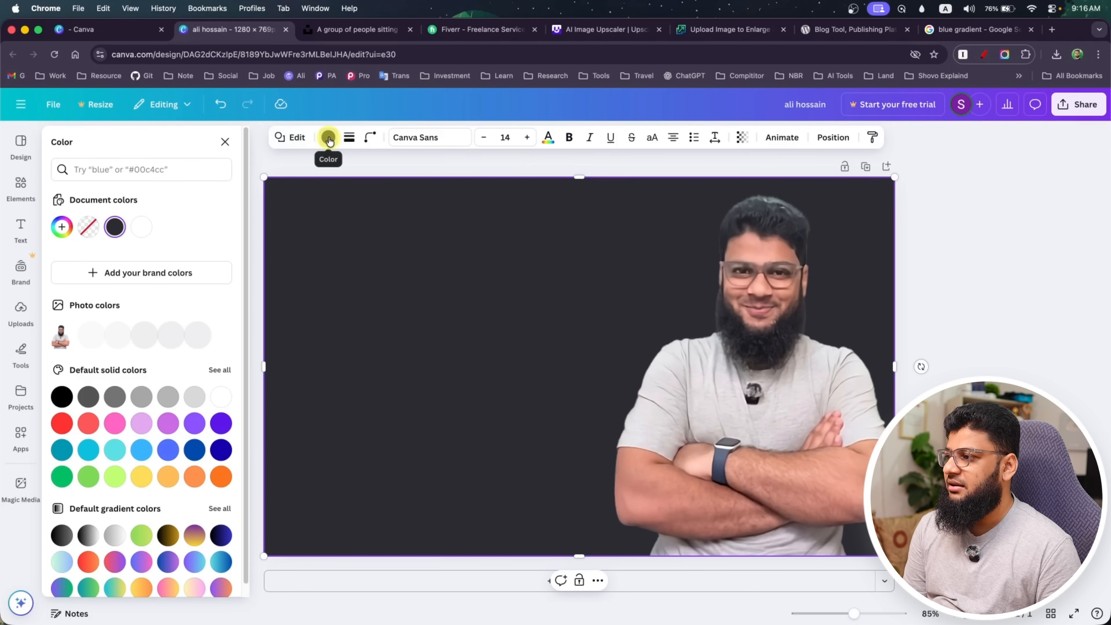
scroll(141, 361, down, 1)
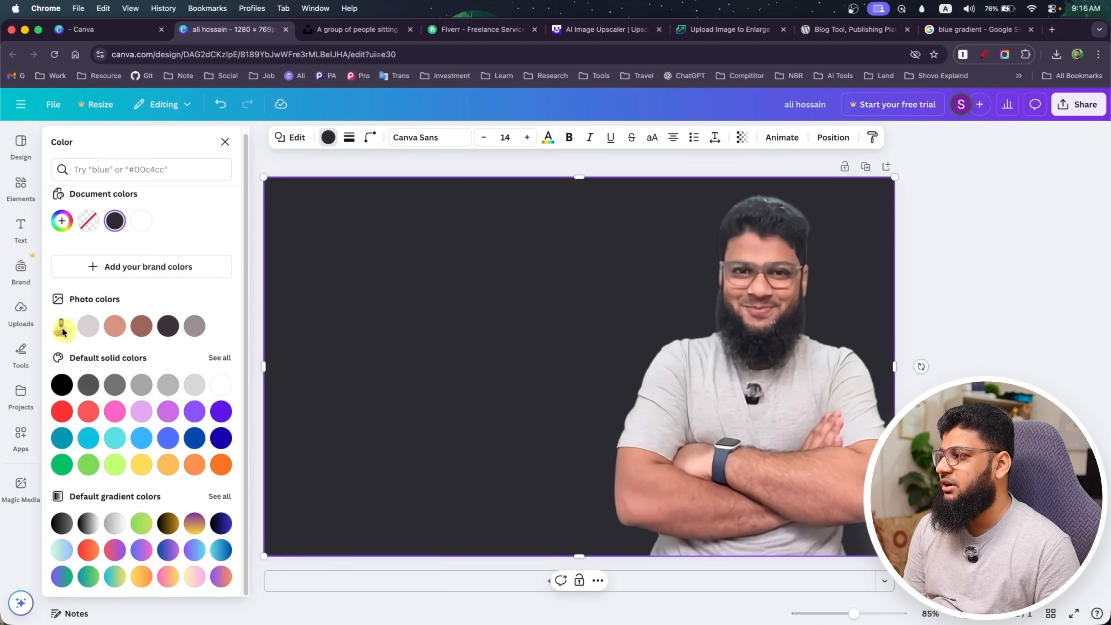
click(89, 327)
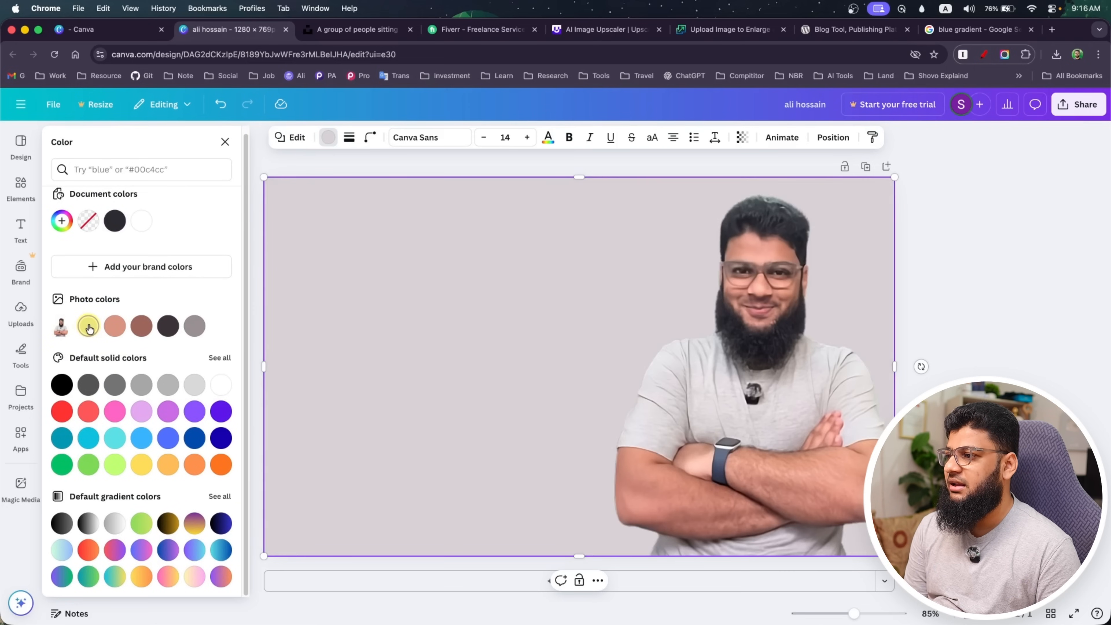
click(117, 329)
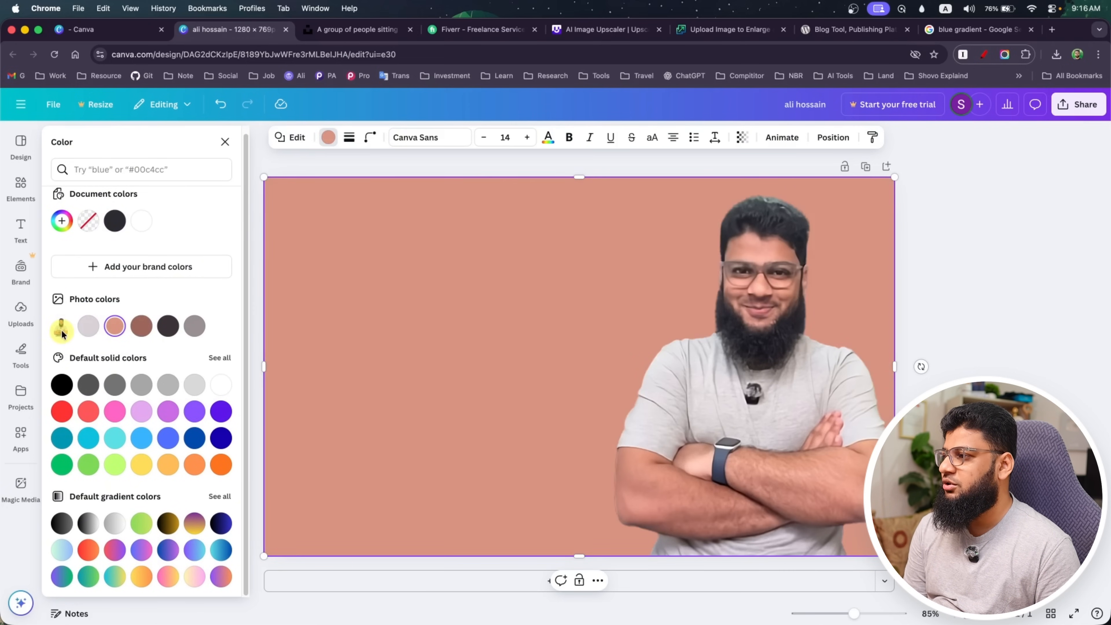
click(62, 385)
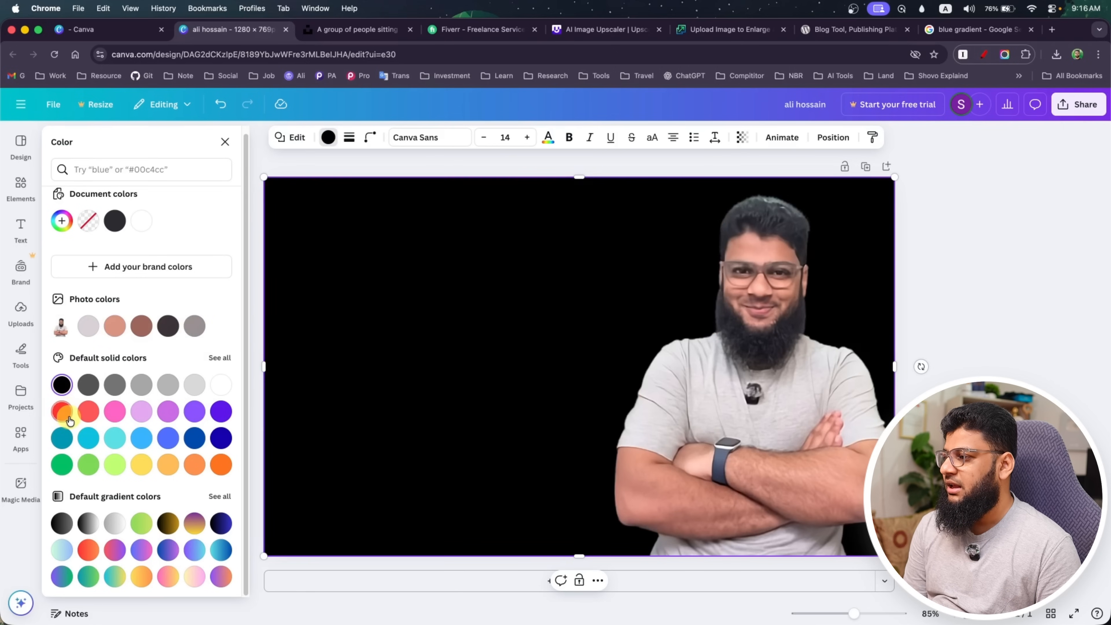
click(67, 418)
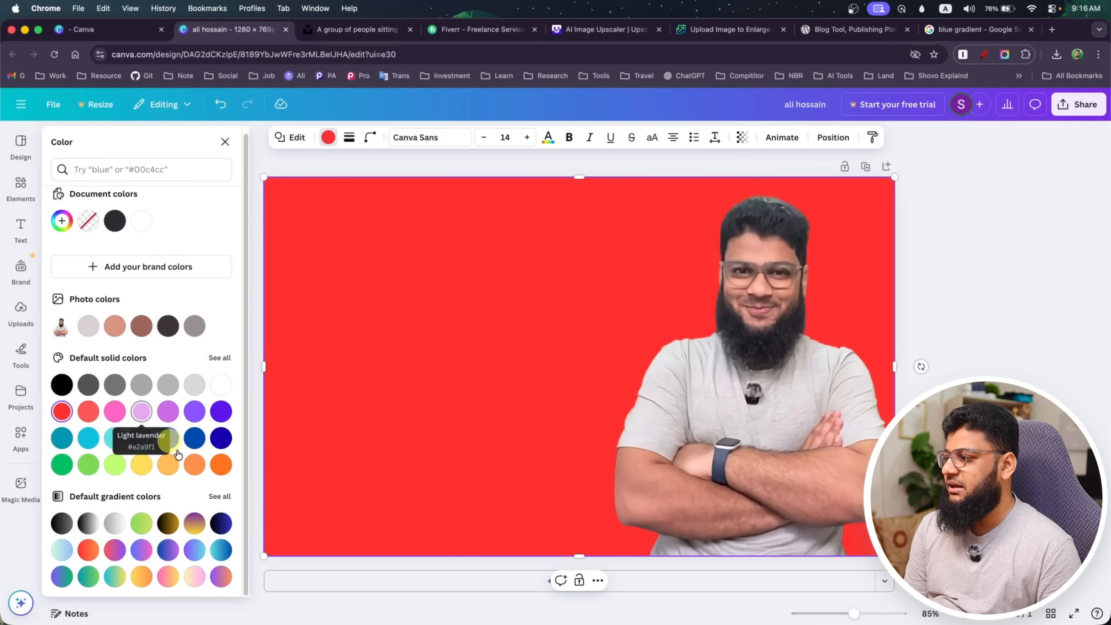
Compare the purple-to-turquoise and black-to-blue gradients on the background rectangle, keep black-to-blue, and browse the full set of default gradients
click(220, 525)
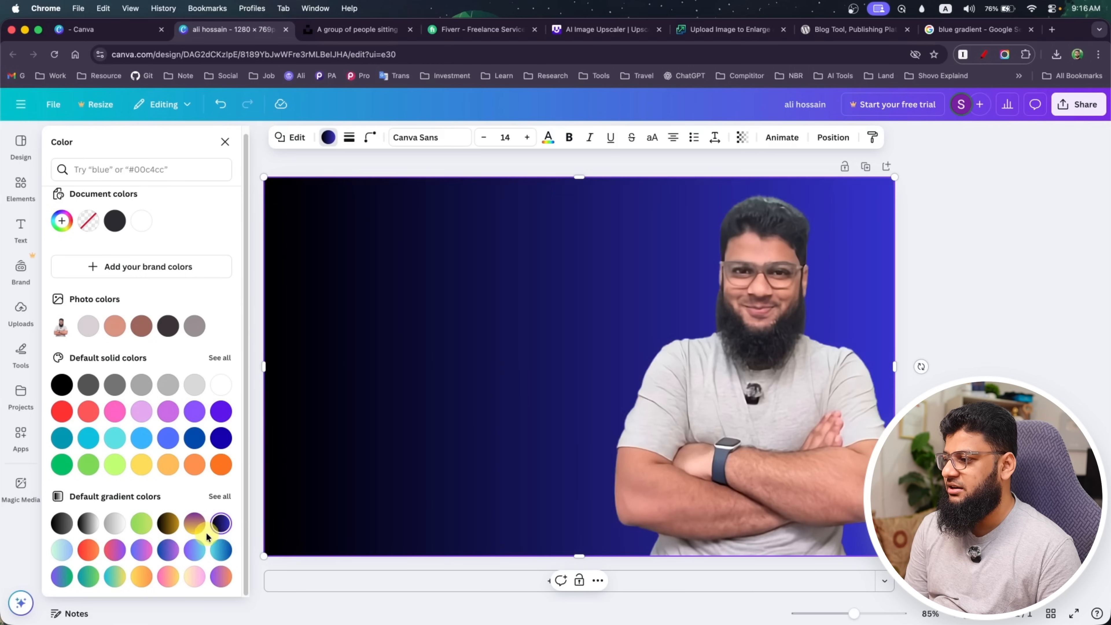
click(195, 551)
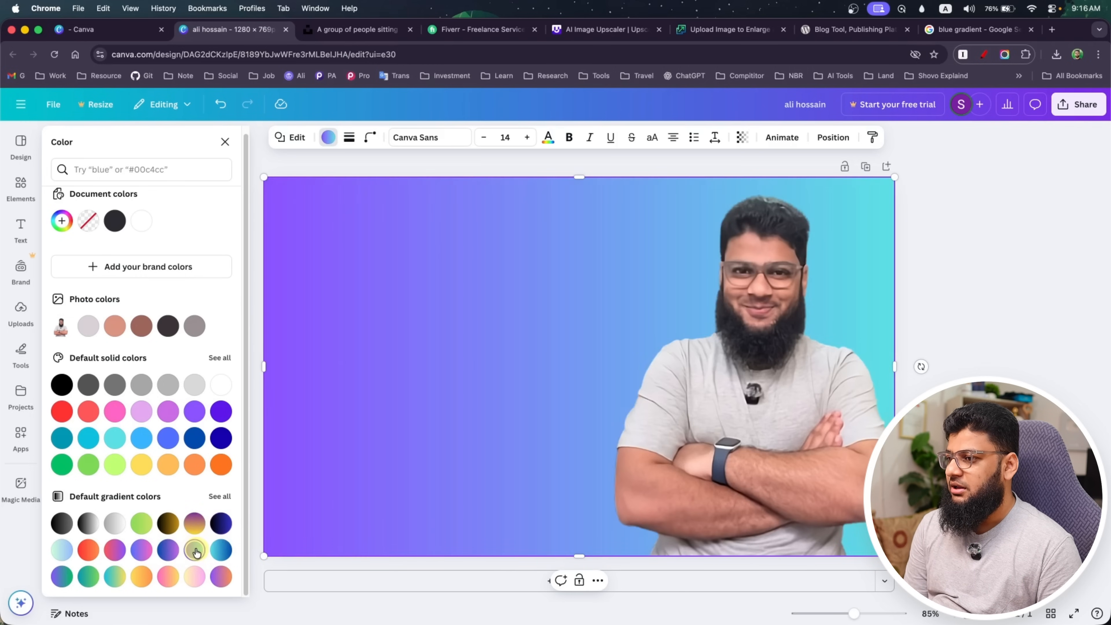
click(220, 529)
click(220, 496)
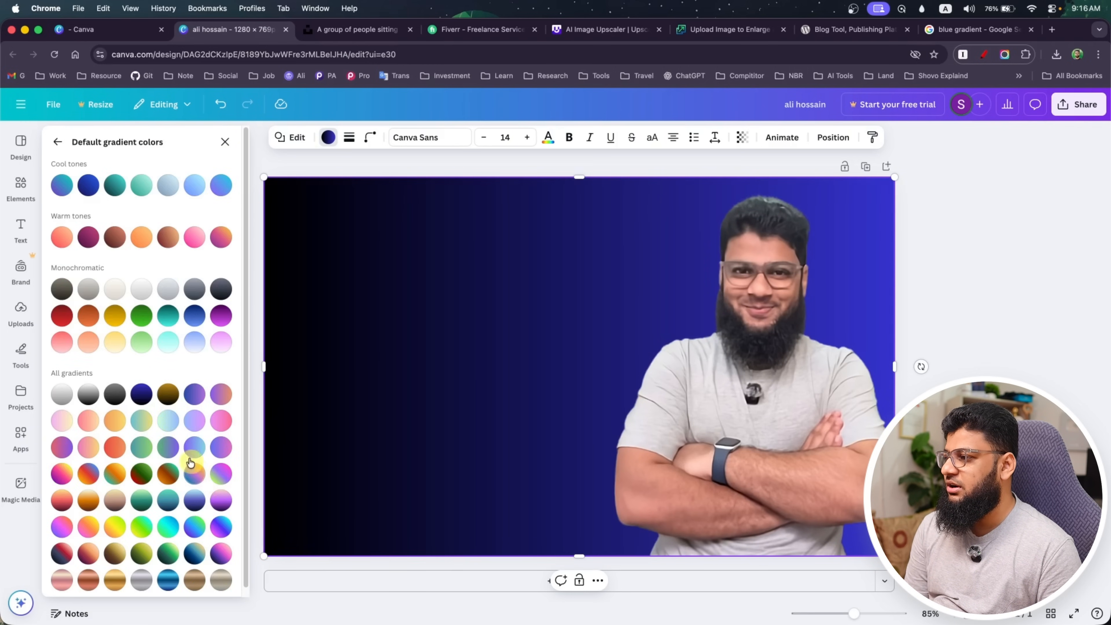
scroll(166, 390, down, 1)
scroll(144, 420, up, 1)
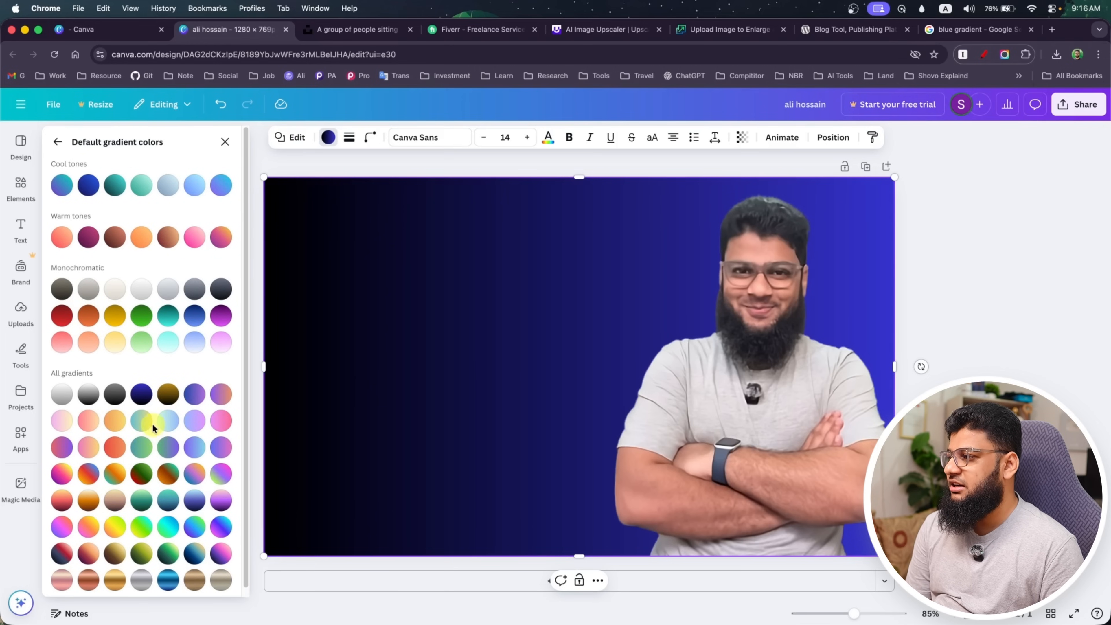
scroll(155, 463, down, 1)
scroll(153, 463, up, 1)
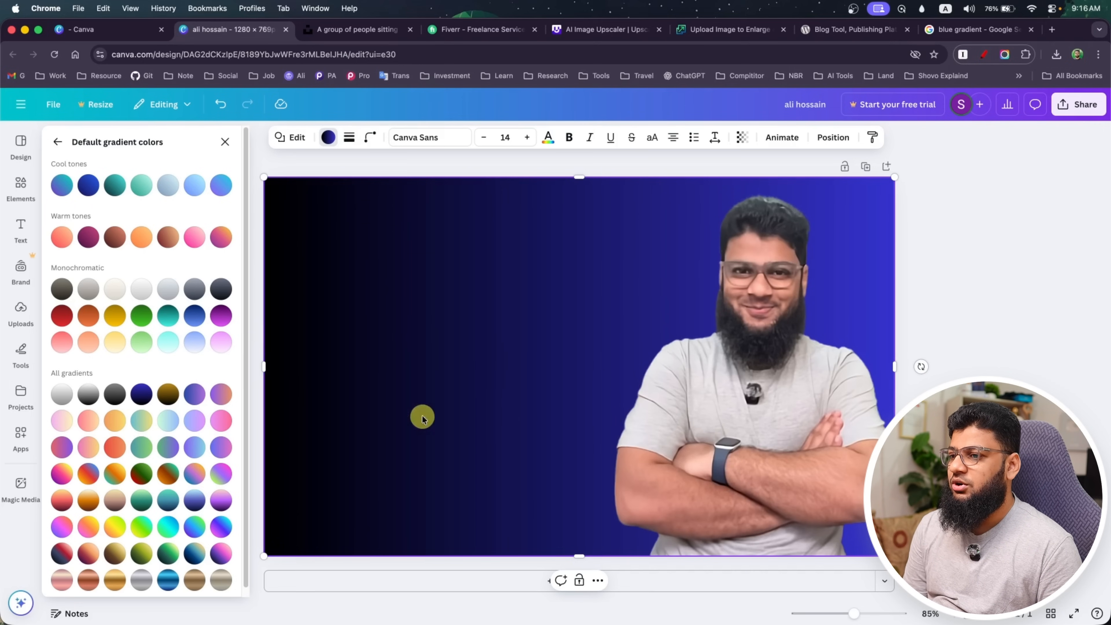
Close the gradient colours and open the image editing options for the portrait
click(762, 402)
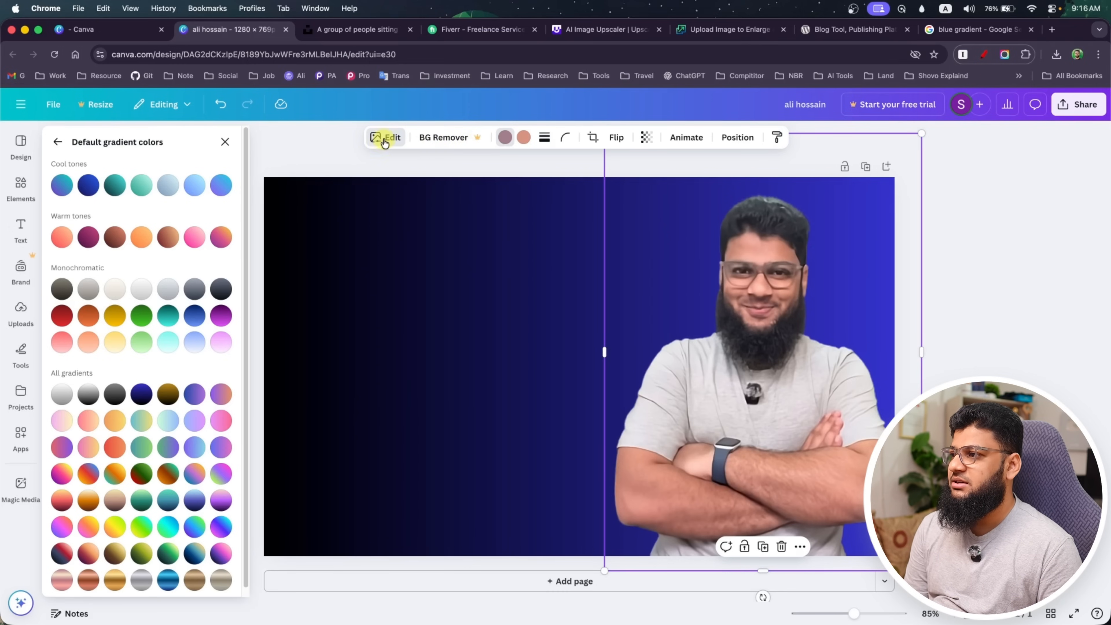
click(225, 142)
click(755, 300)
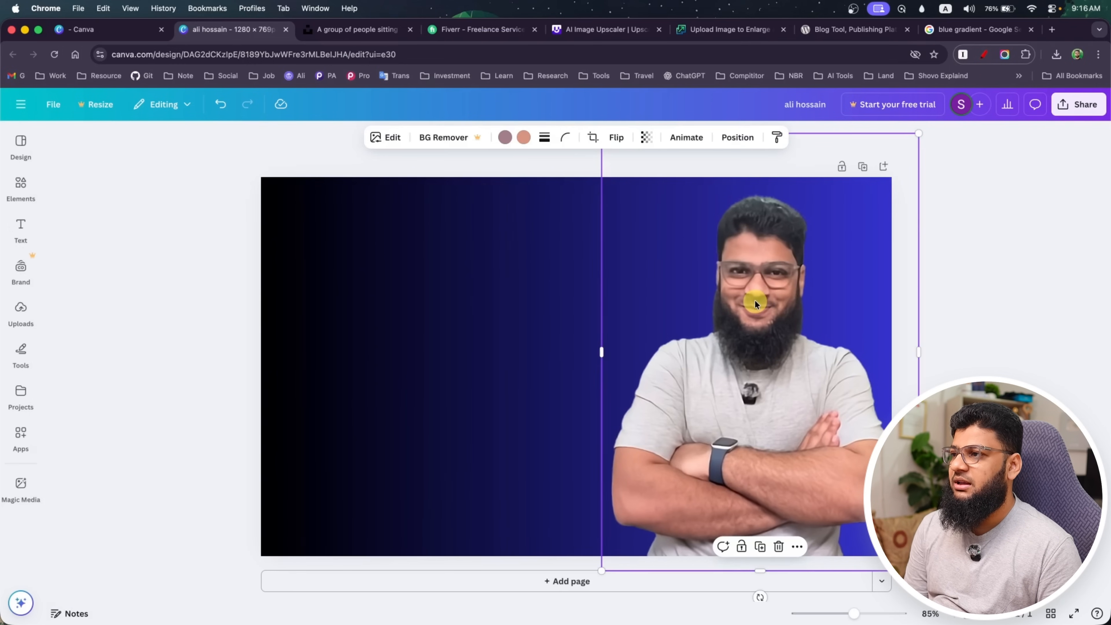
click(393, 138)
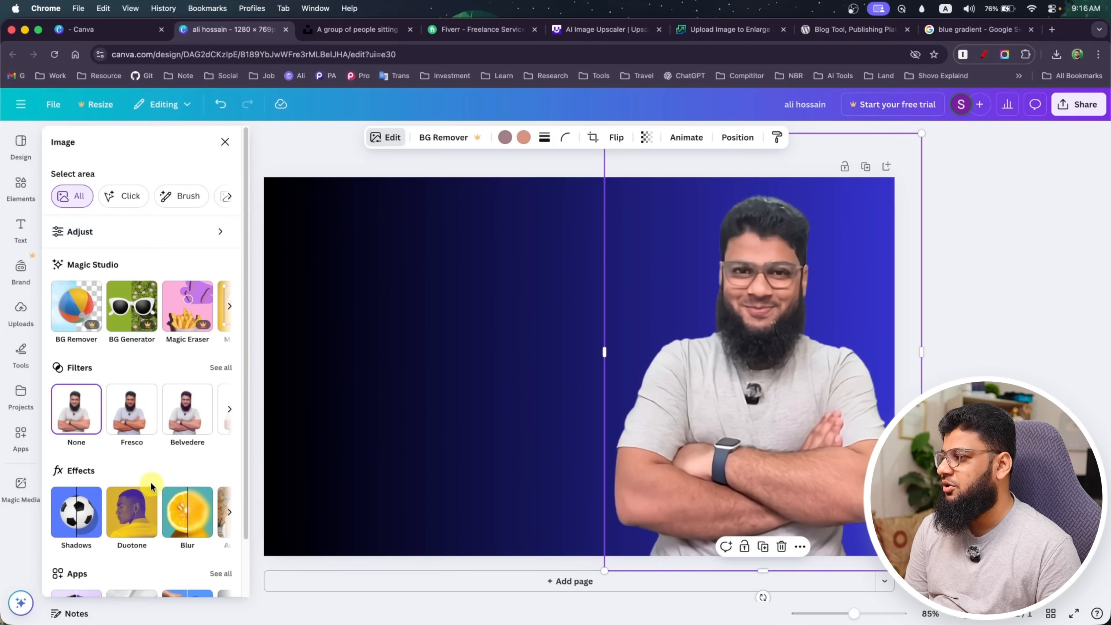
scroll(150, 482, down, 3)
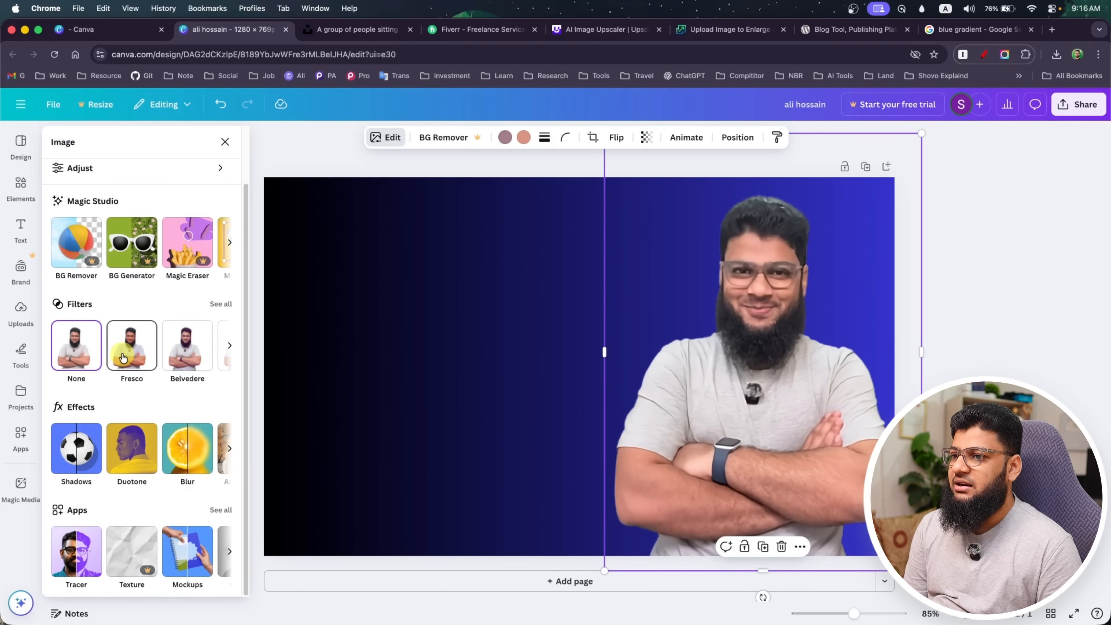
Try the Fresco, Belvedere, Flint and Aero filters on the portrait, then reset its filter to None
click(123, 358)
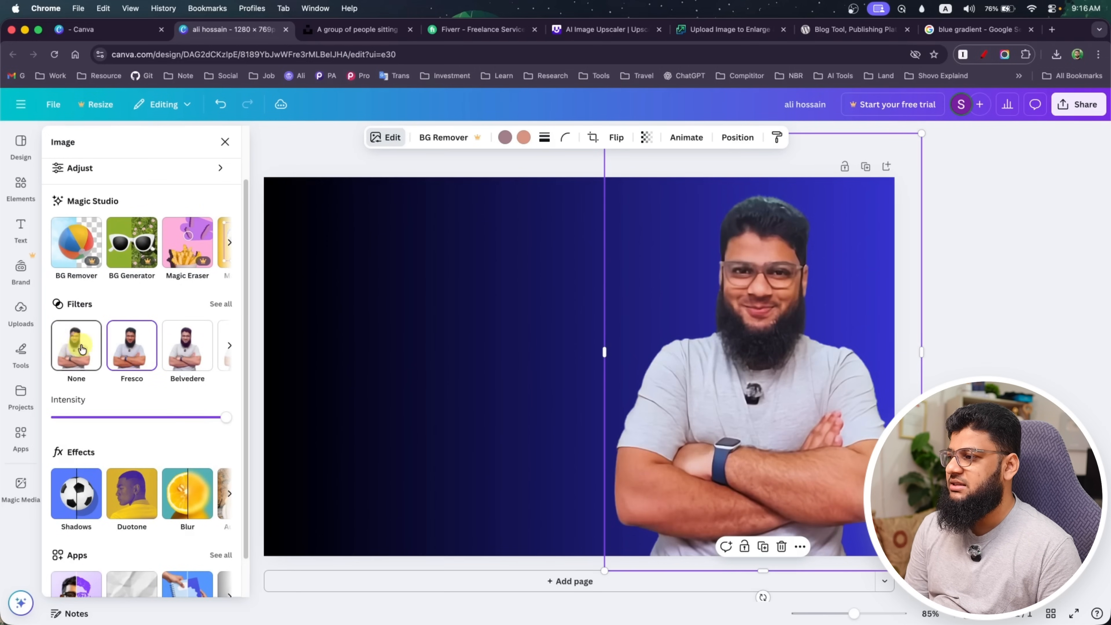
click(206, 349)
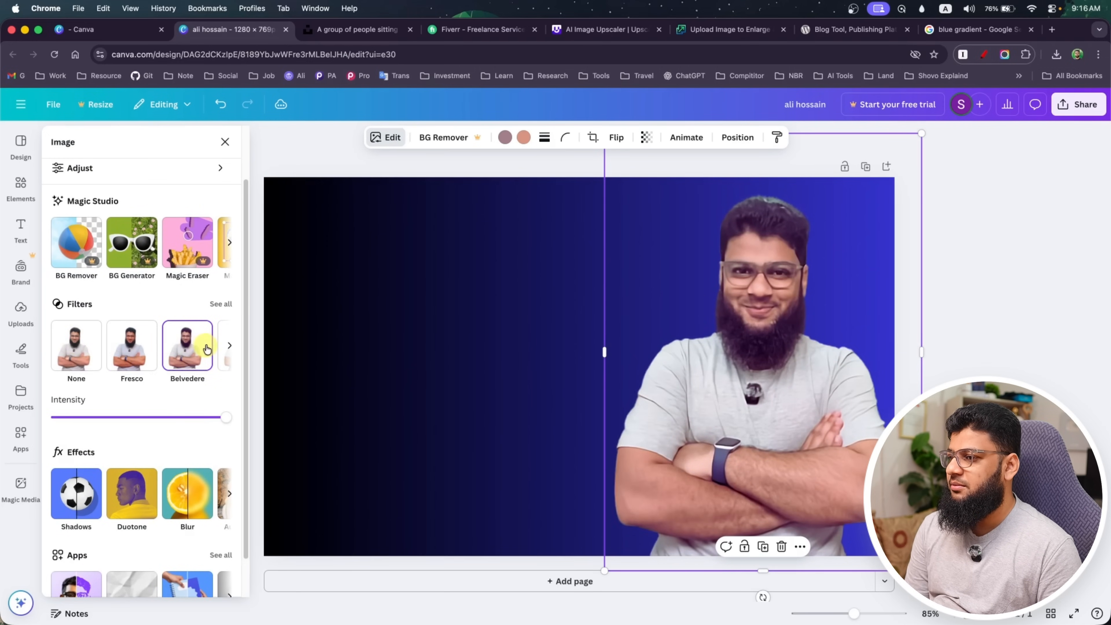
click(224, 348)
click(95, 357)
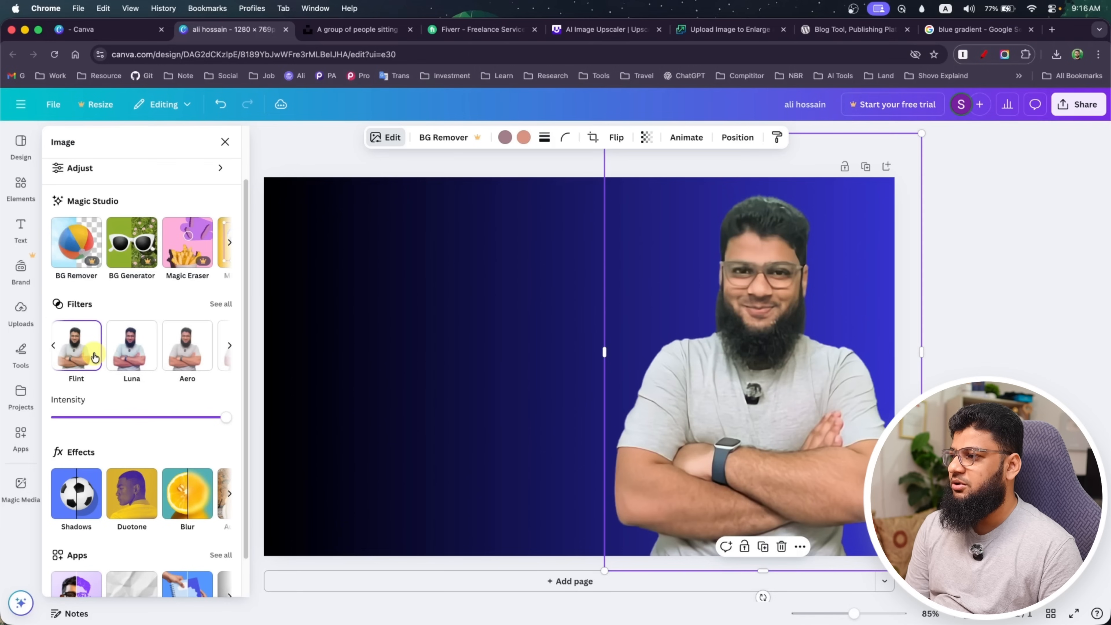
click(181, 349)
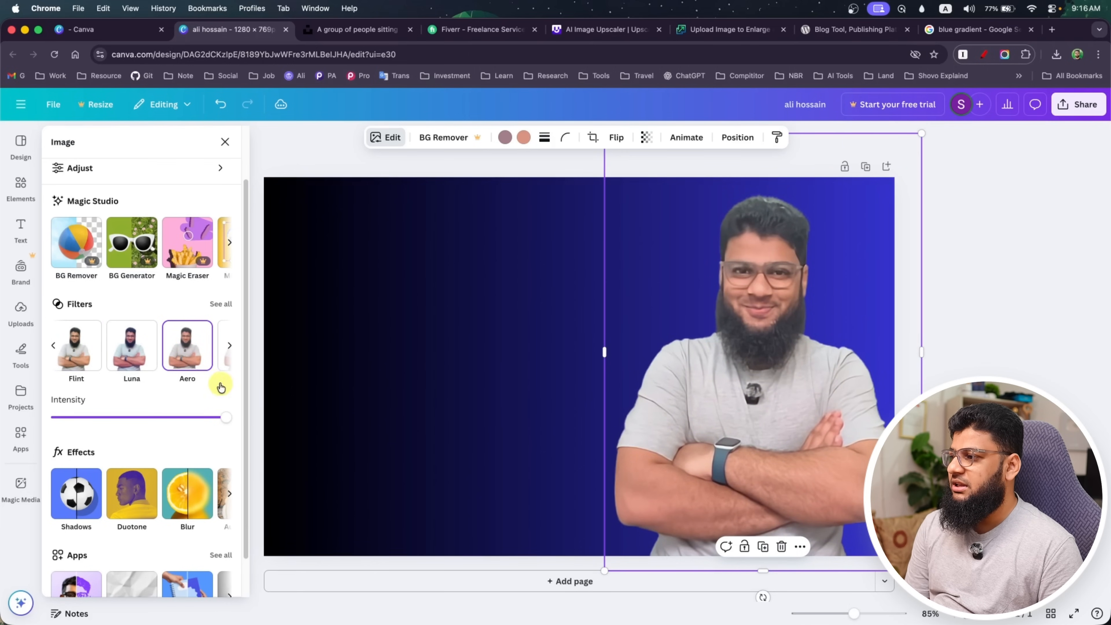
click(53, 345)
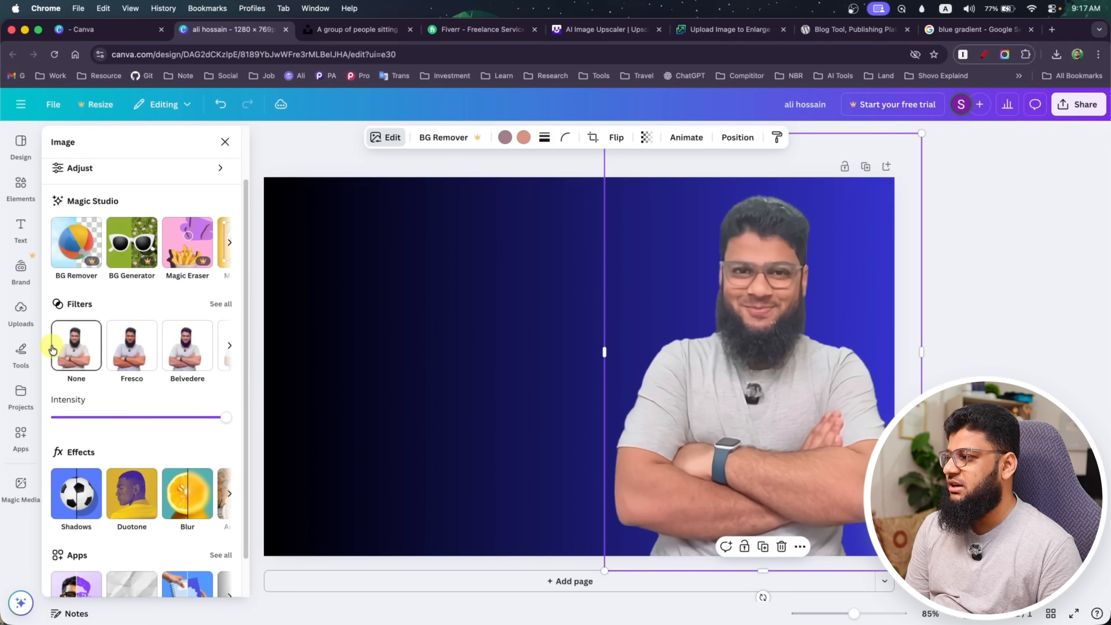
click(69, 349)
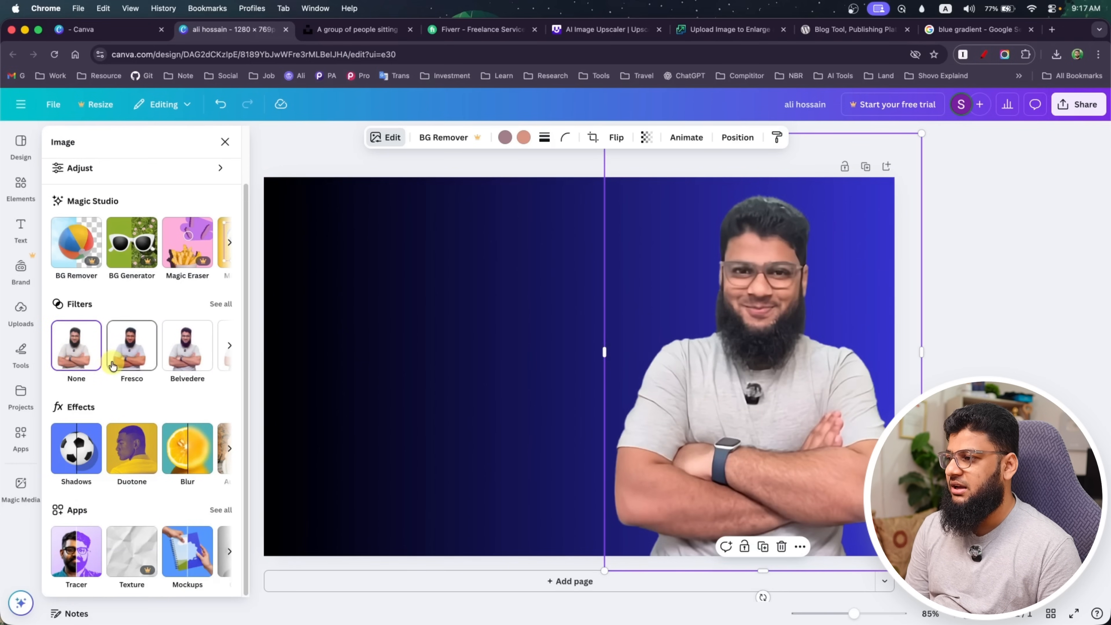
Compare the Fresco, Belvedere and Luna filters on the portrait and apply Aero
click(133, 349)
click(188, 348)
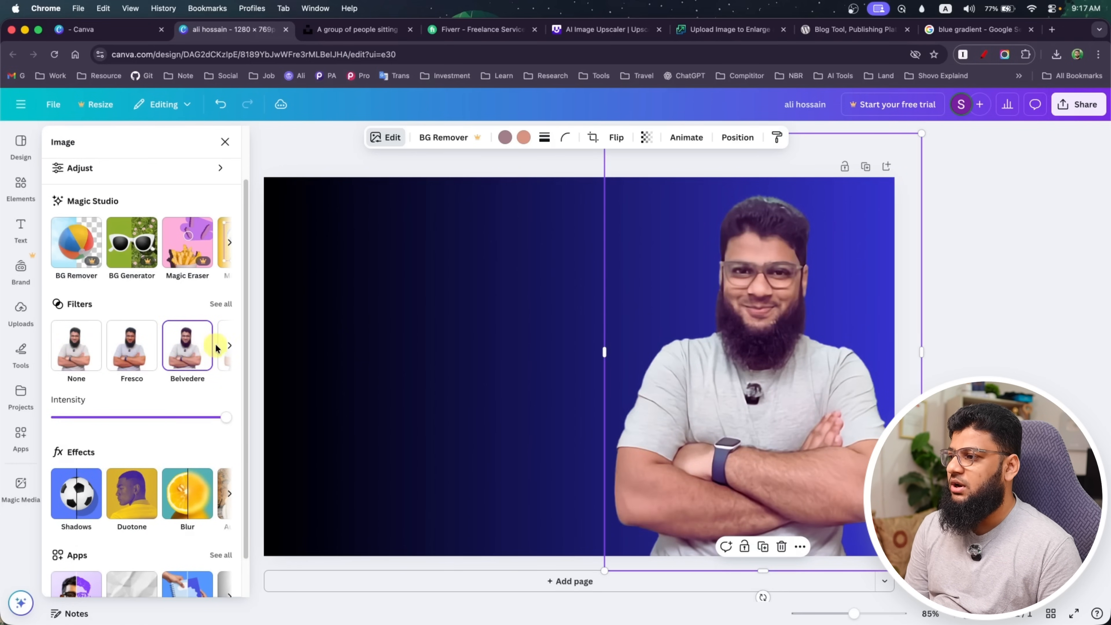
click(230, 349)
click(128, 352)
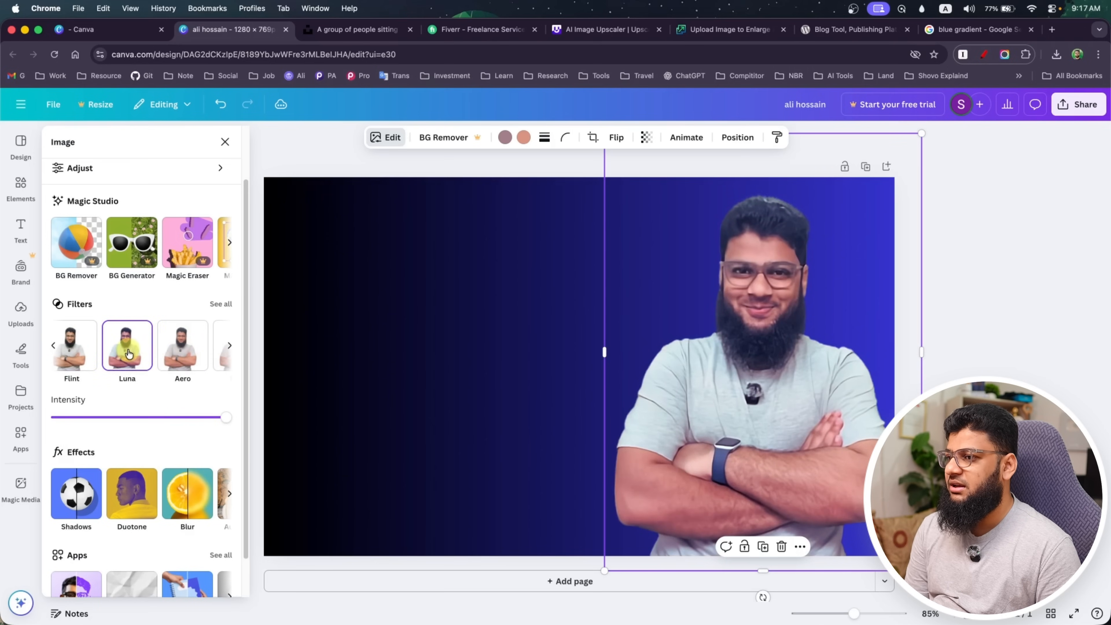
click(186, 352)
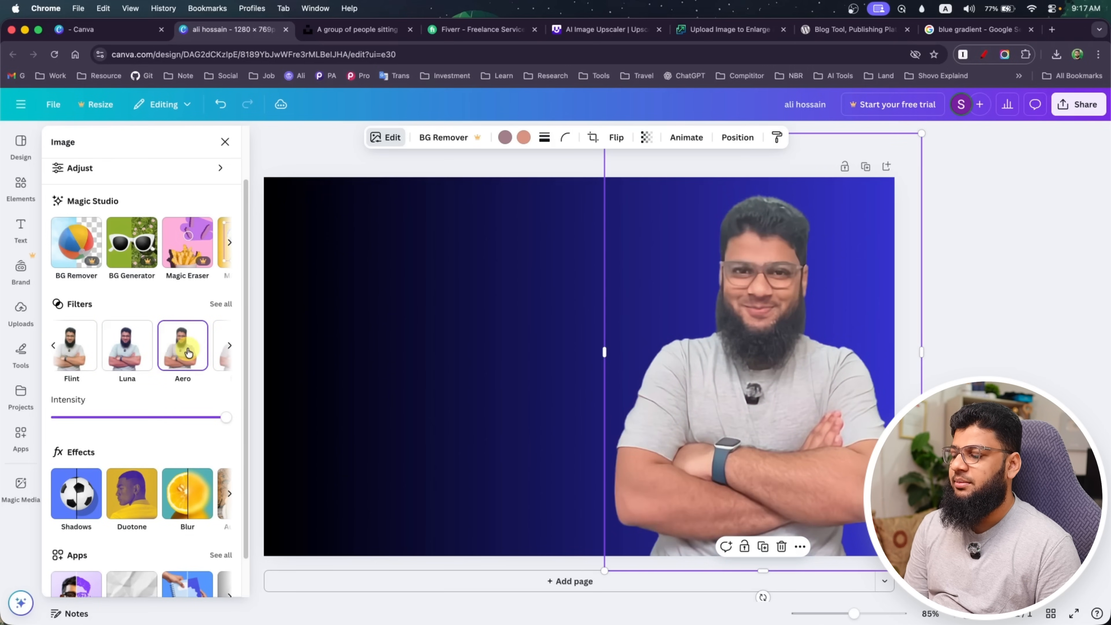
Compare the Luna and Myst filters on the portrait, then apply Bali and reduce its intensity to roughly a third
click(127, 351)
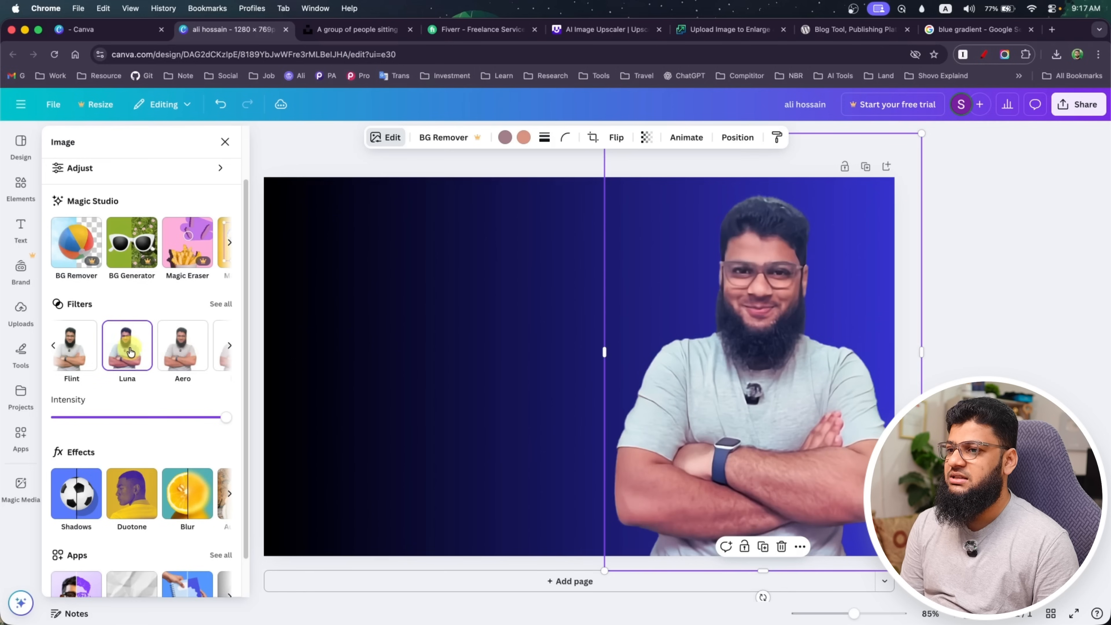
click(230, 349)
click(111, 348)
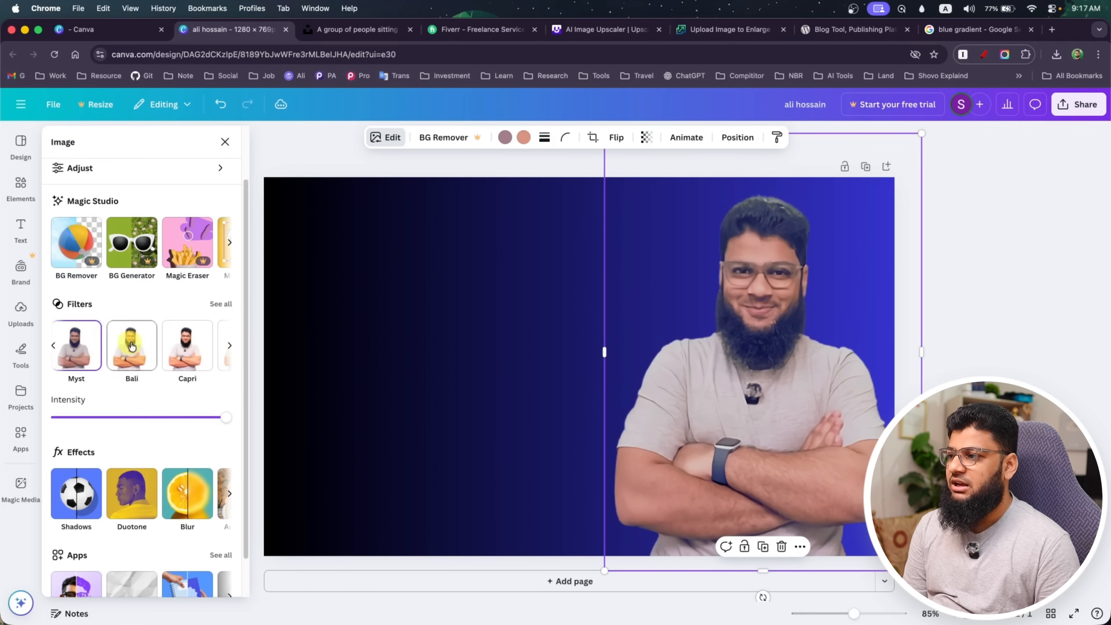
drag(229, 423, 124, 424)
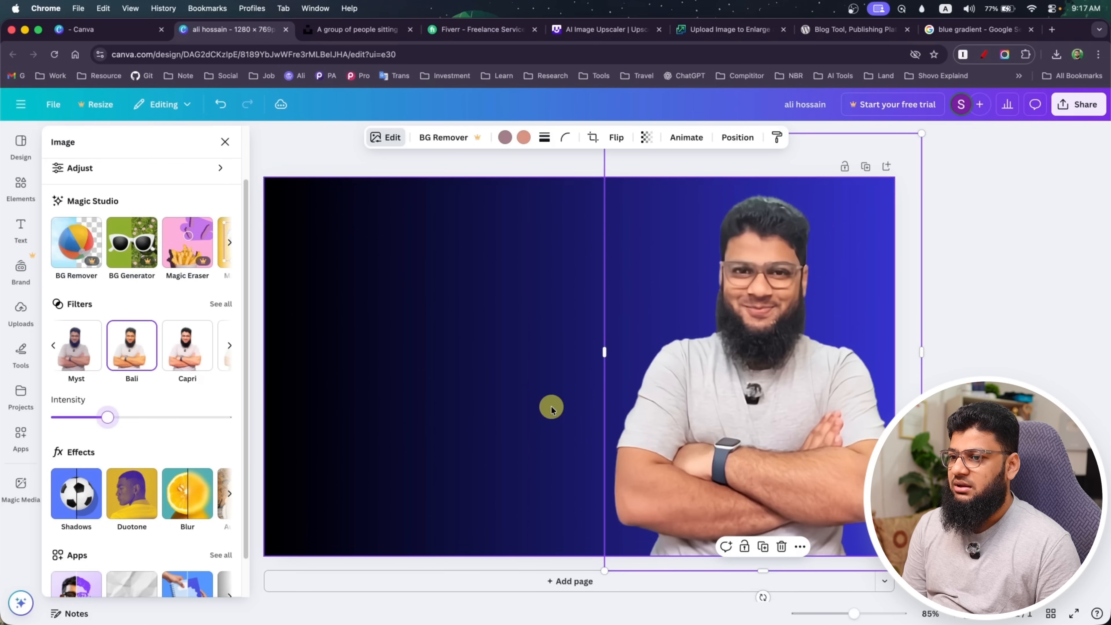
Apply a Glow shadow to the portrait, then enlarge it to about 685 × 946 and shift it slightly toward the canvas centre
scroll(143, 420, down, 2)
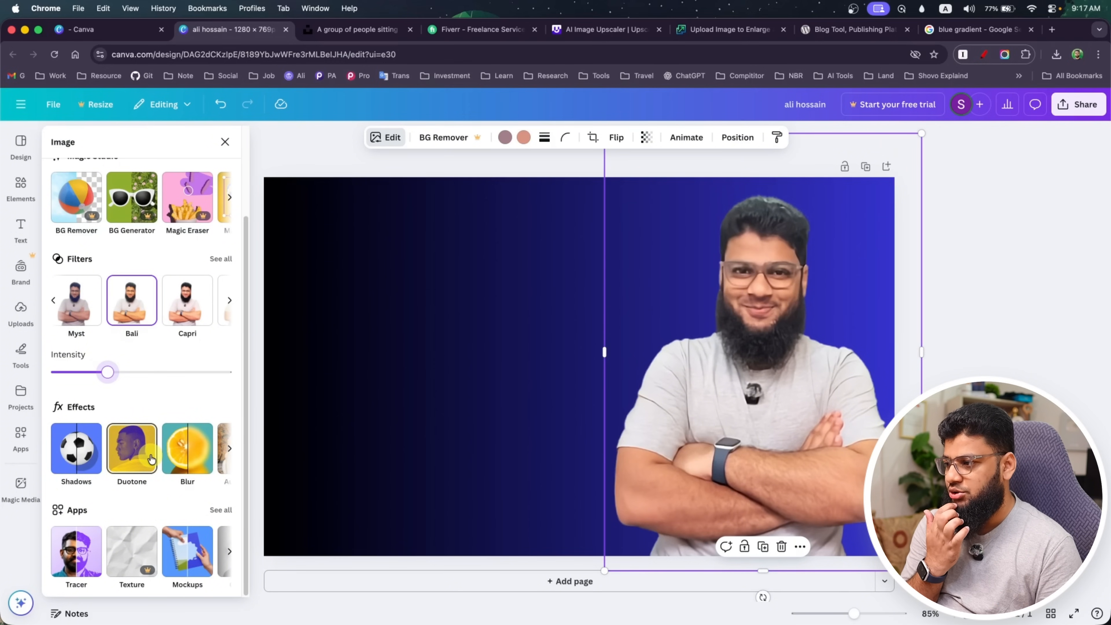
click(84, 457)
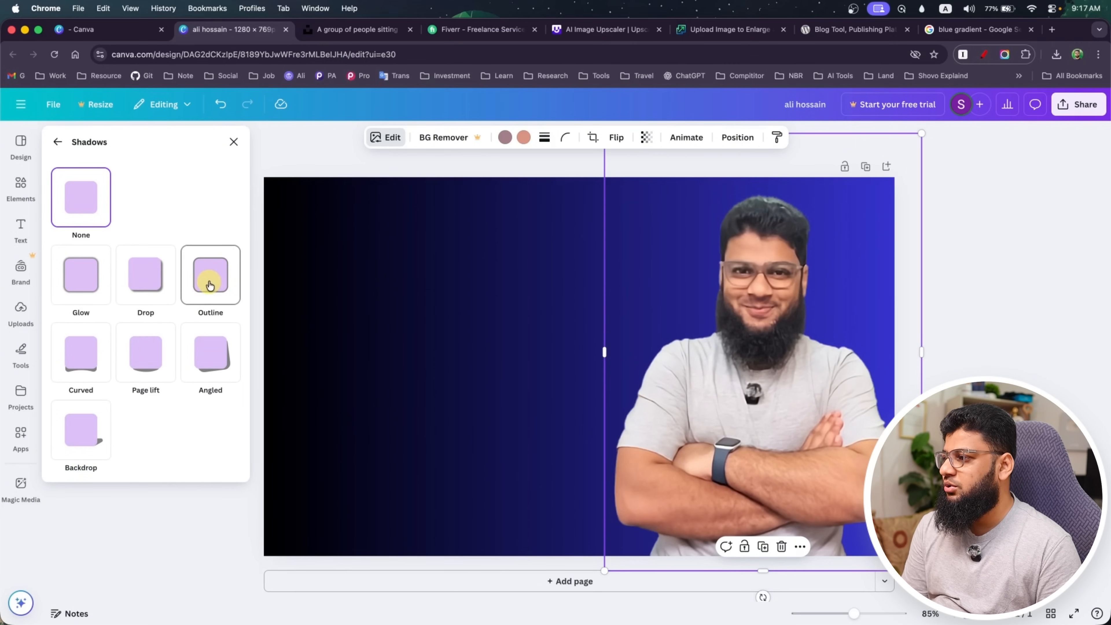
click(85, 279)
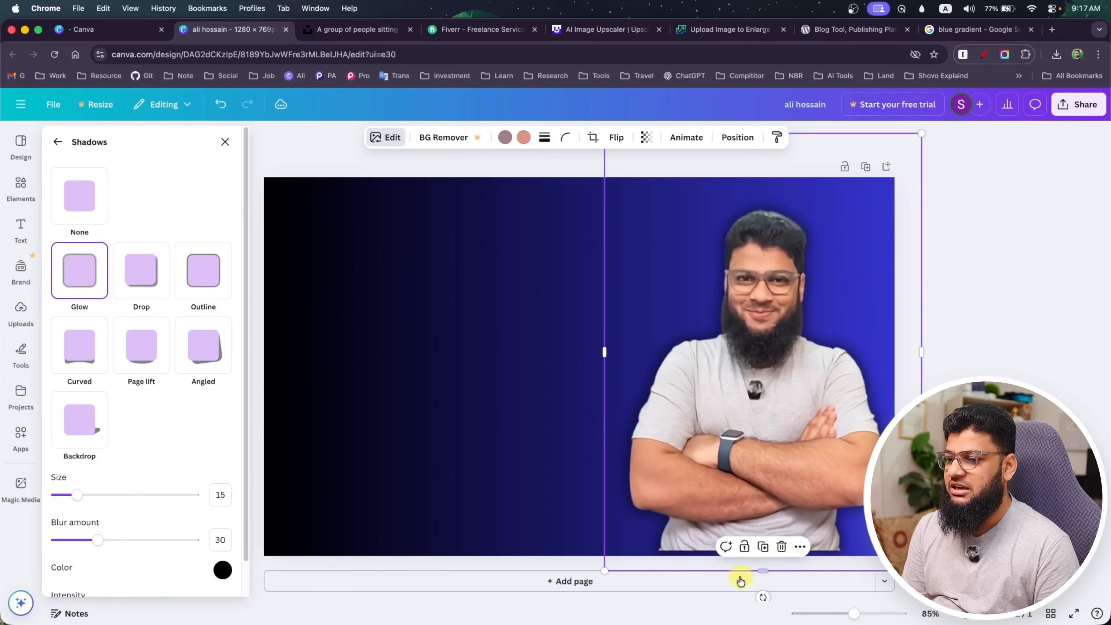
drag(604, 569, 594, 584)
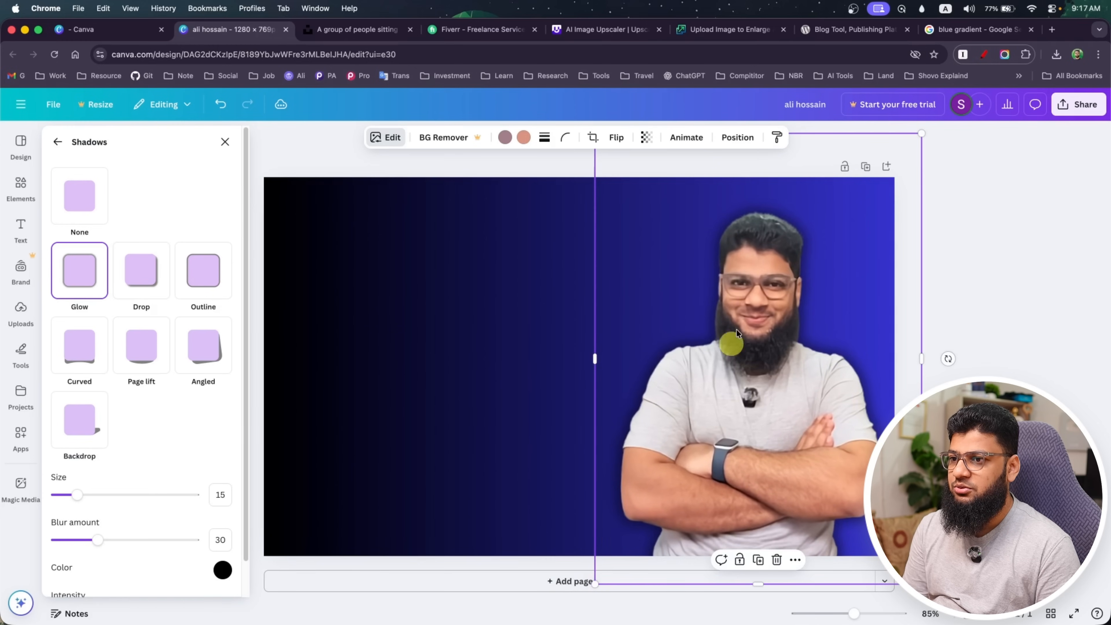
drag(923, 134, 935, 118)
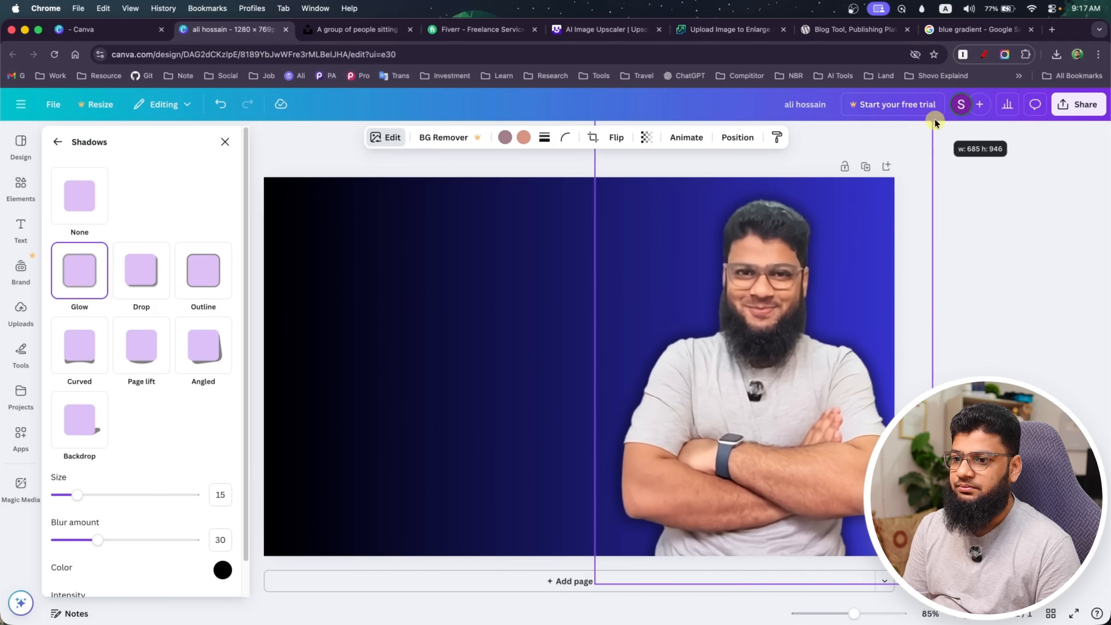
drag(806, 409, 792, 416)
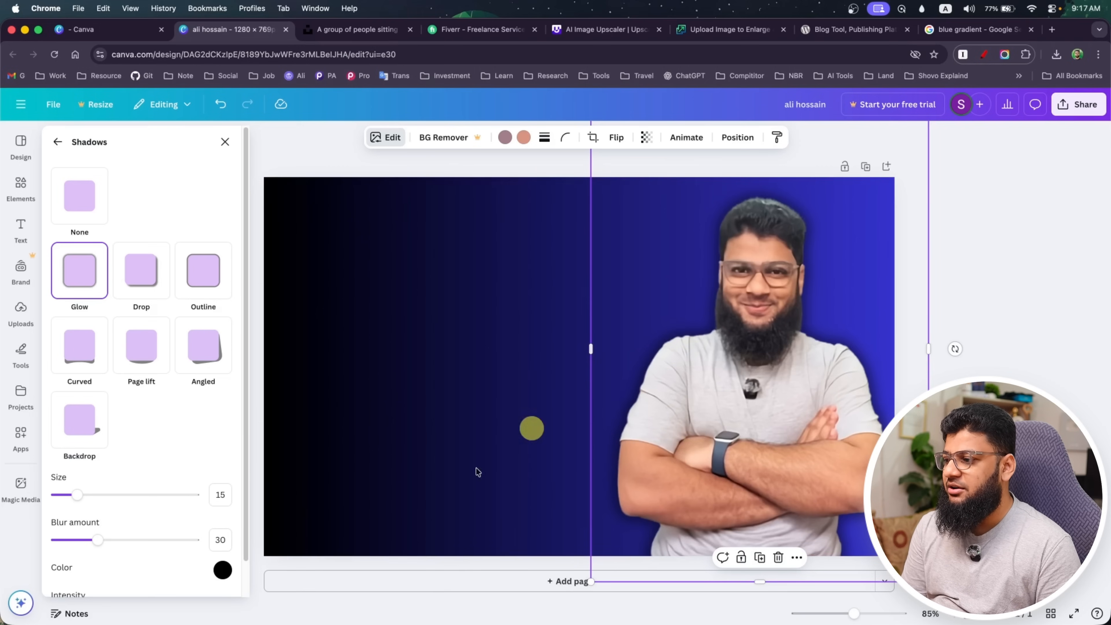
Set the portrait's glow size to 9, blur amount to 24 and intensity to 66
scroll(144, 503, down, 2)
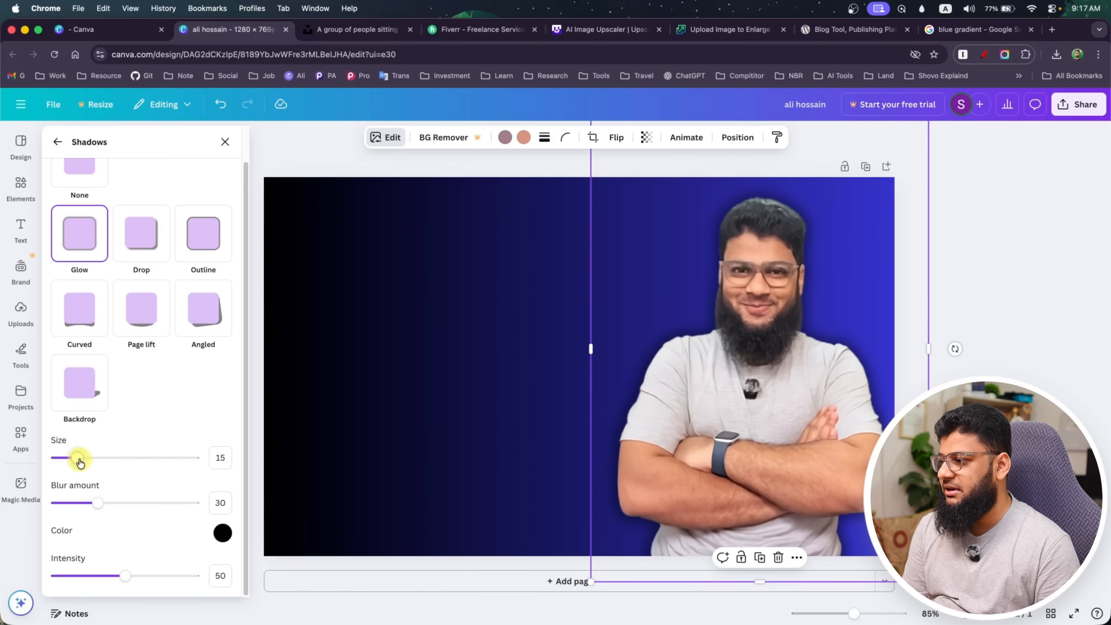
mouse_move(79, 462)
mouse_down()
mouse_move(92, 461)
mouse_move(69, 461)
mouse_up()
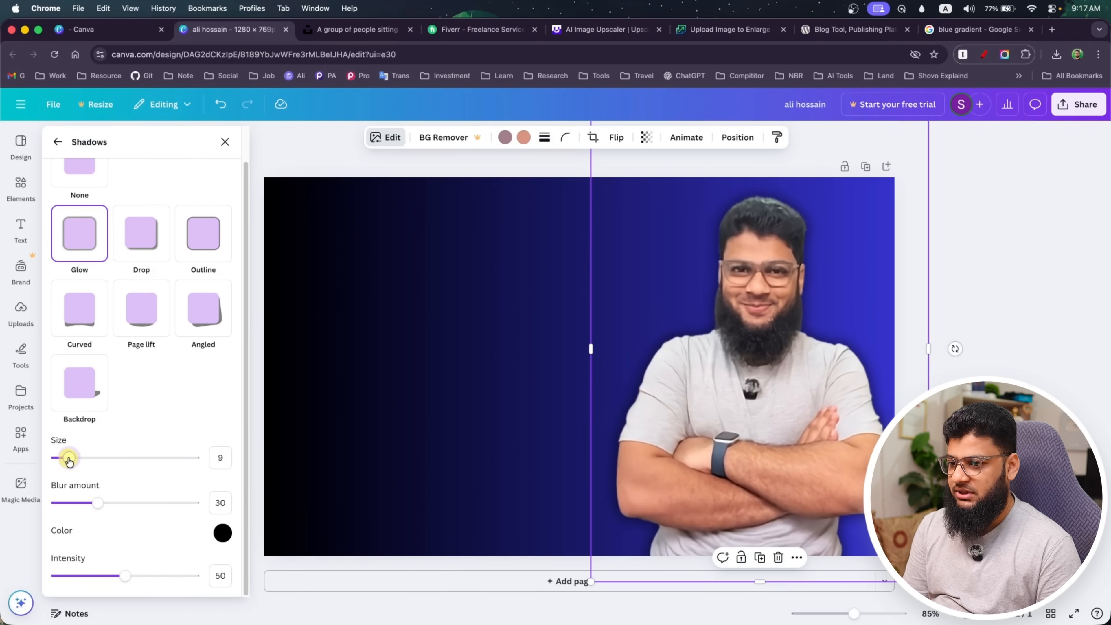
click(97, 505)
mouse_move(98, 505)
mouse_down()
mouse_move(127, 503)
mouse_move(90, 507)
mouse_up()
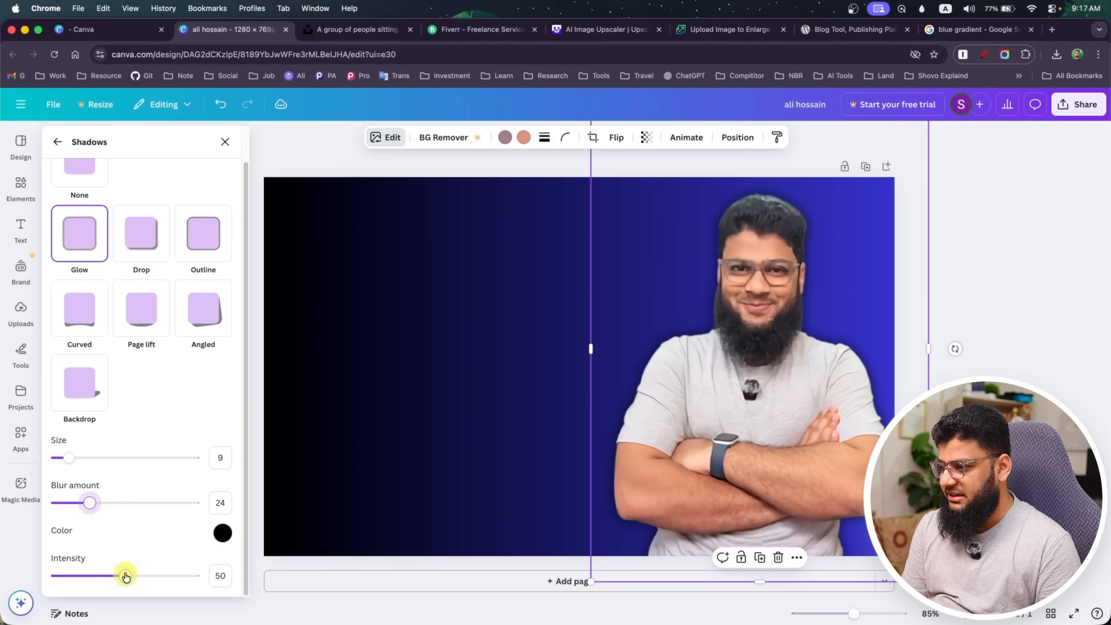
drag(125, 576, 156, 578)
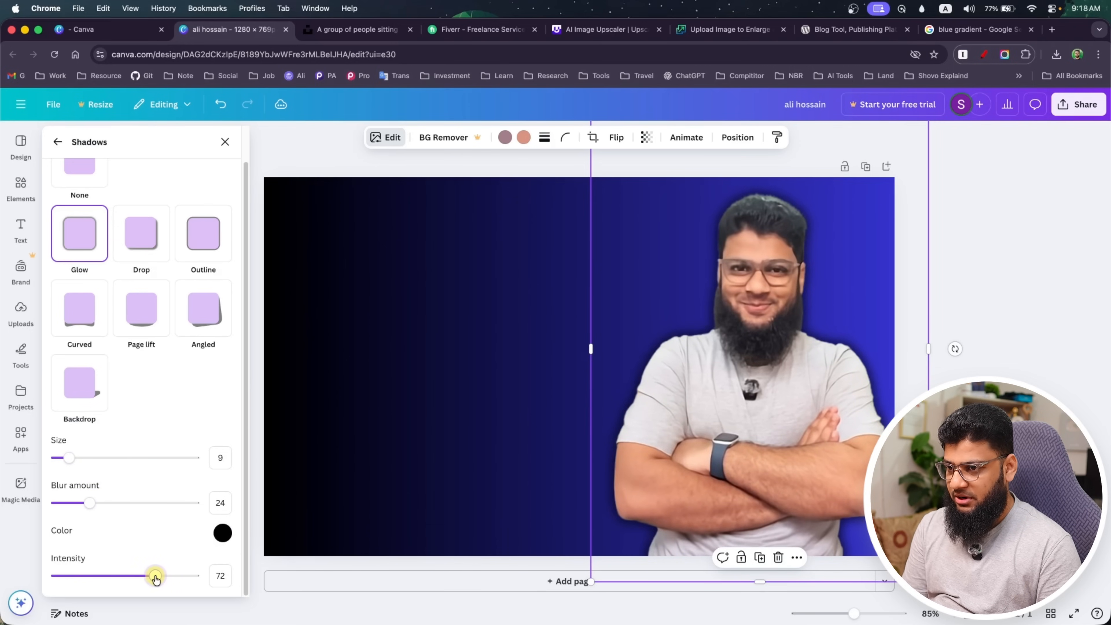
Change the portrait's glow colour to the bright blue #497AF8 and leave the shadow settings
click(223, 535)
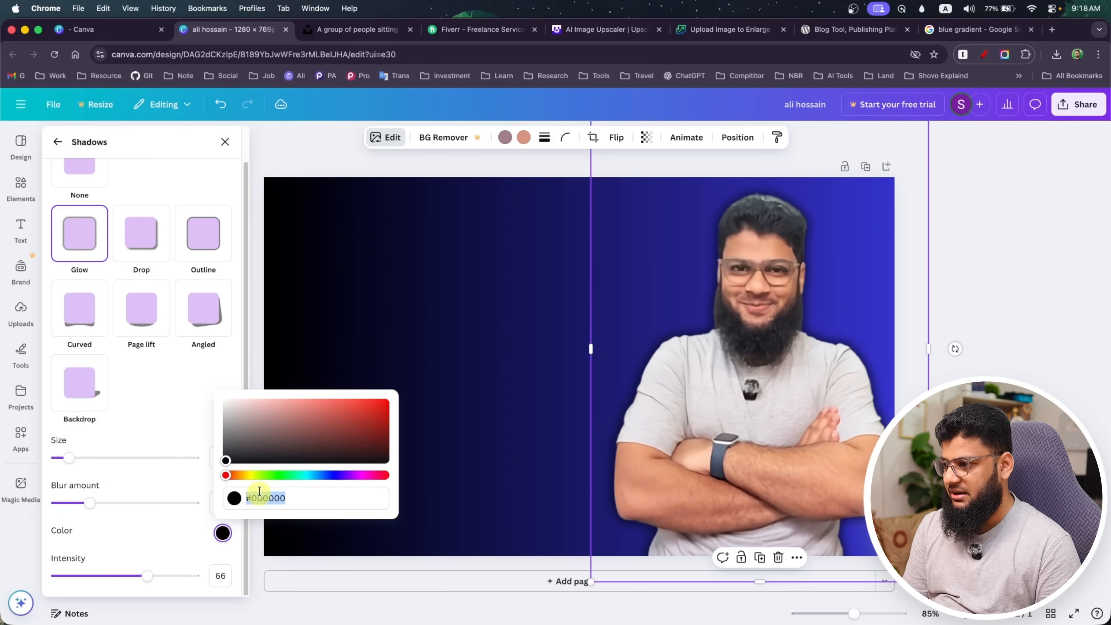
drag(225, 477, 317, 476)
drag(232, 468, 366, 408)
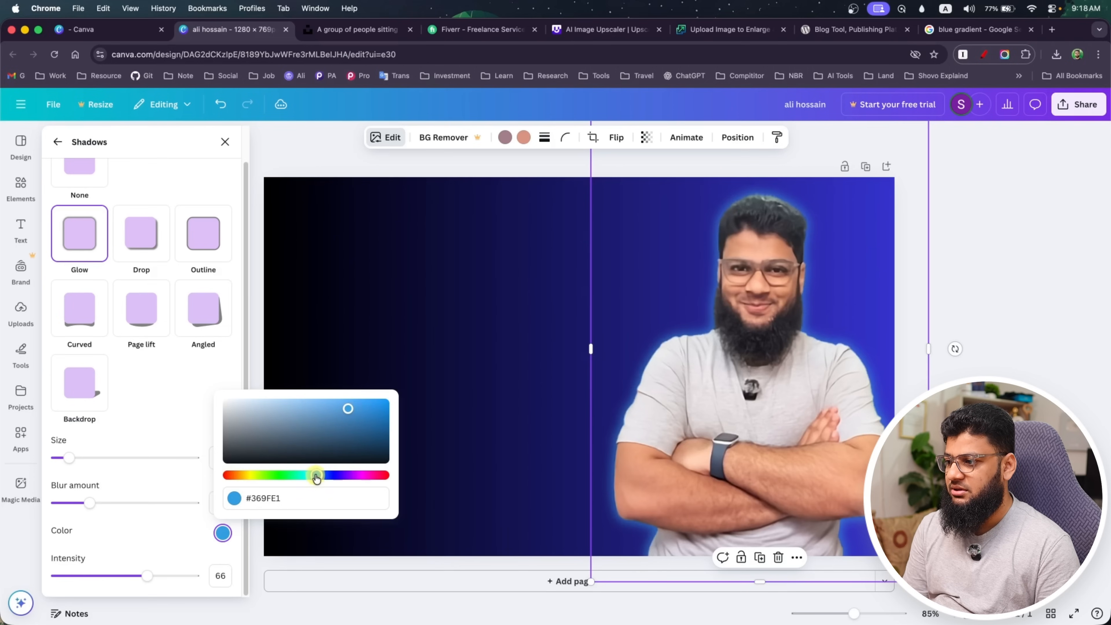
drag(316, 477, 325, 477)
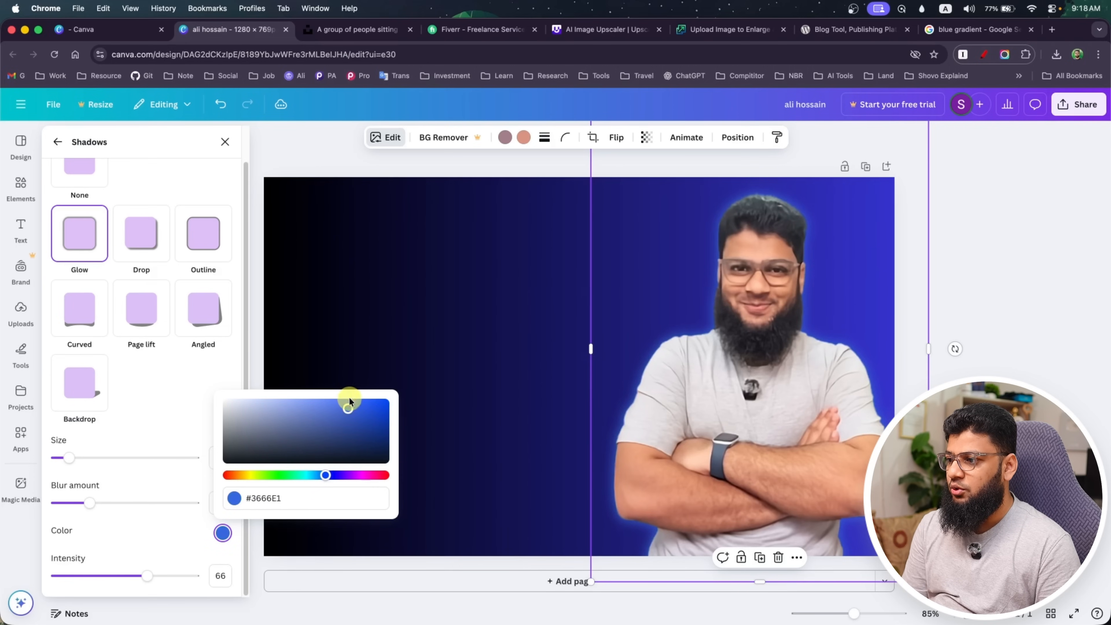
drag(347, 407, 340, 403)
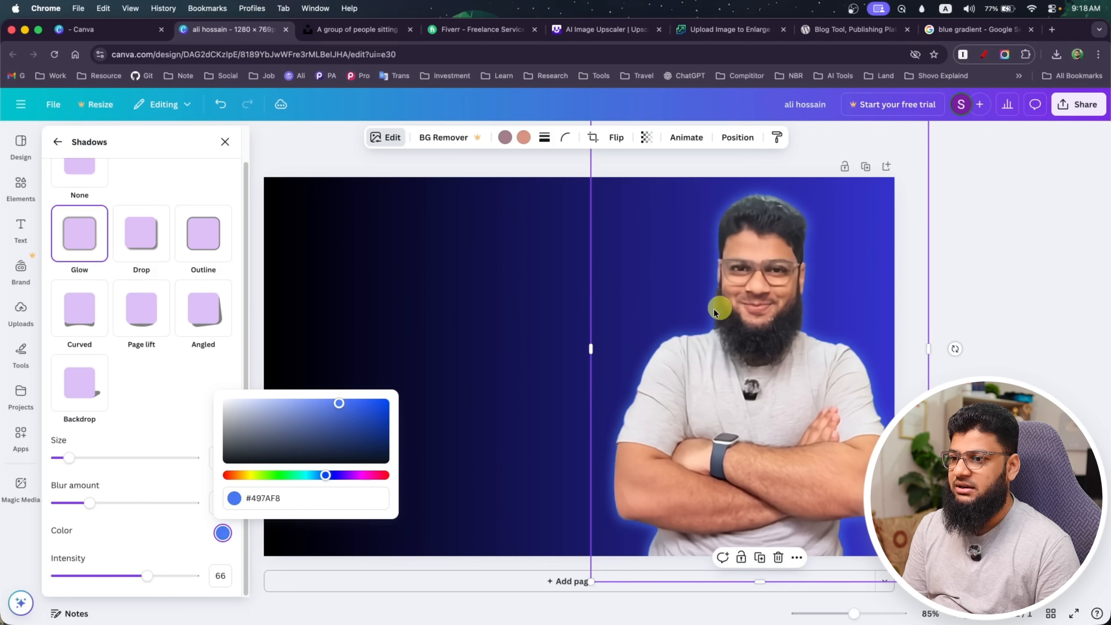
click(536, 298)
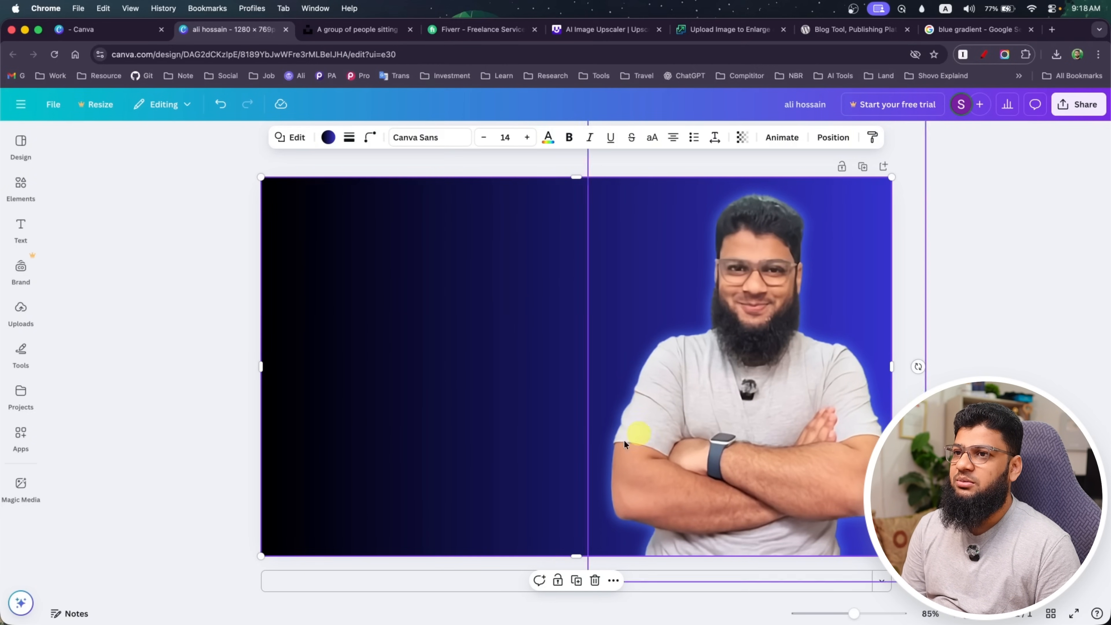
Switch to Google Images, search for "wordpress logo" and refine the search to "wordpress logo png"
click(936, 29)
drag(433, 122, 105, 117)
text(word)
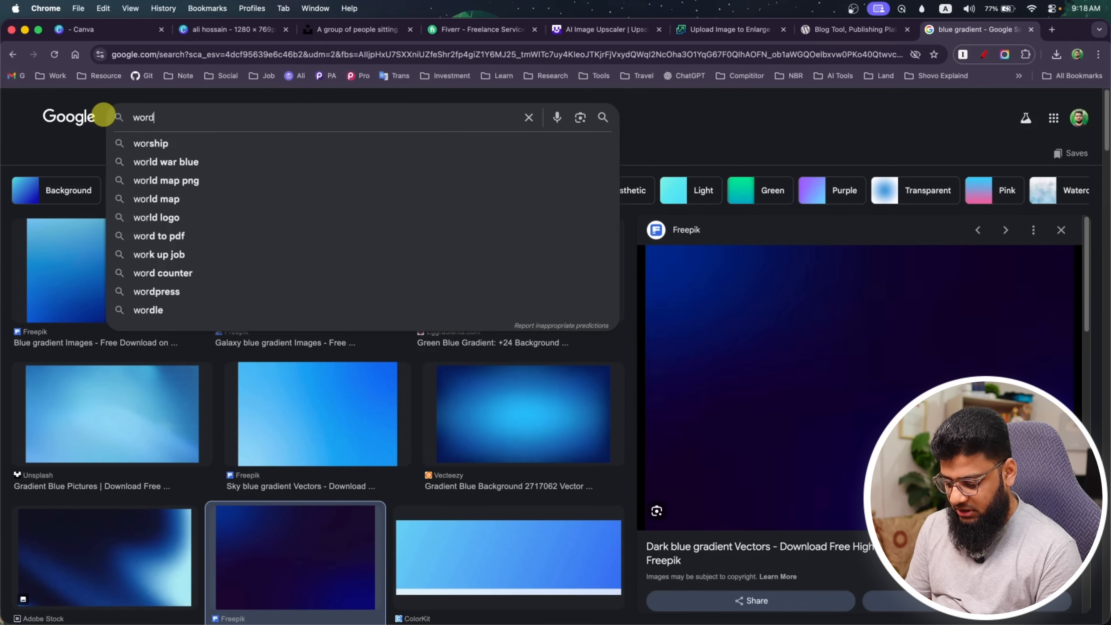
text(press l)
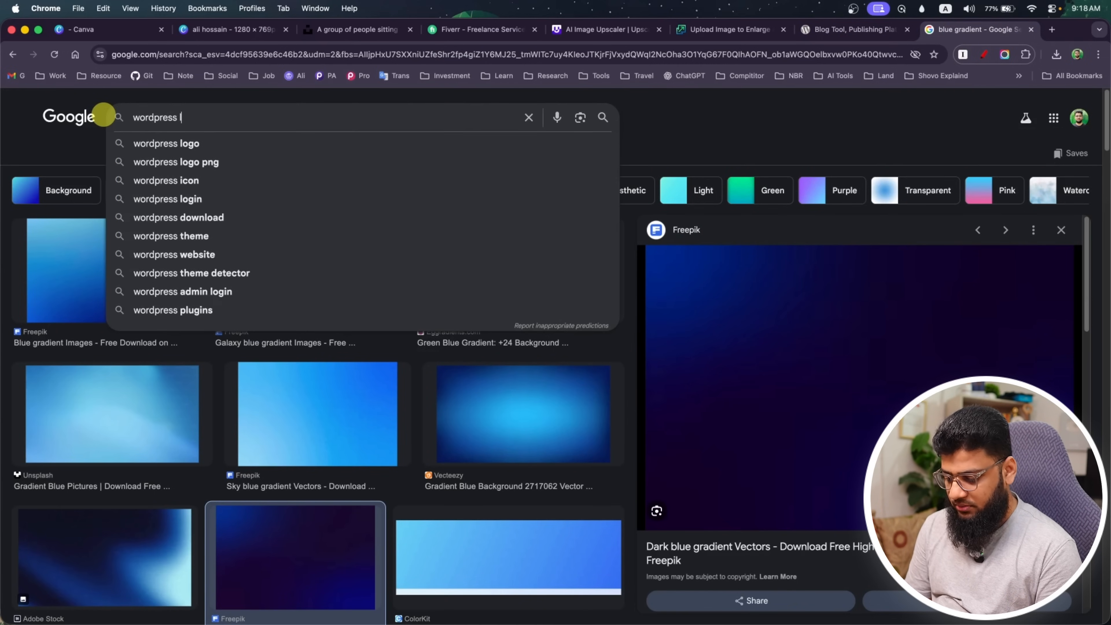
text(ogo)
key(Return)
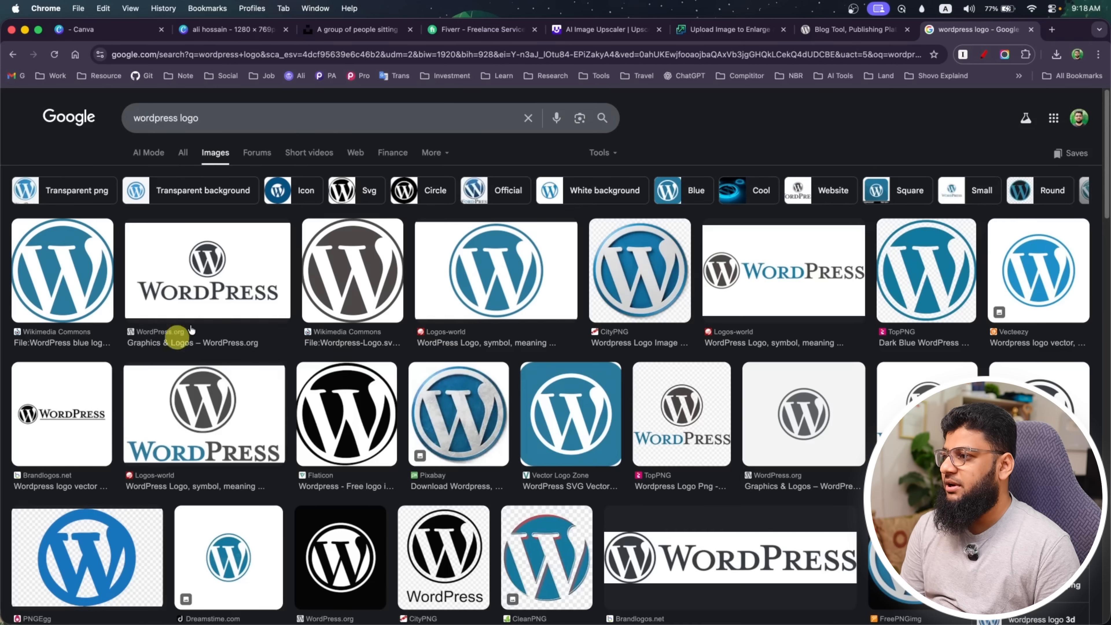
click(226, 122)
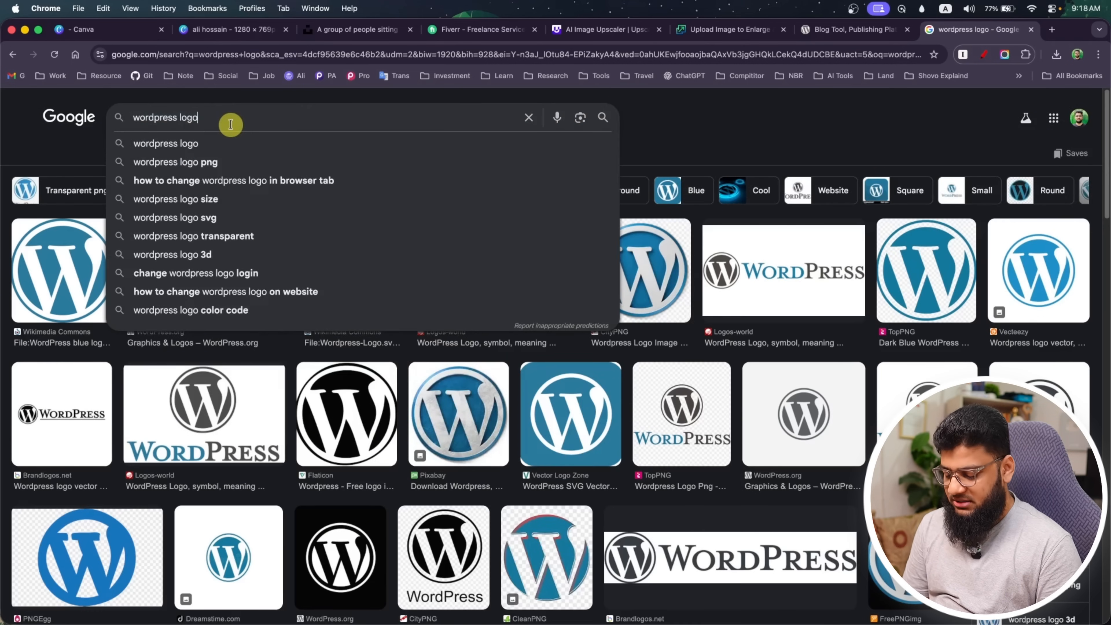
text(png)
key(Return)
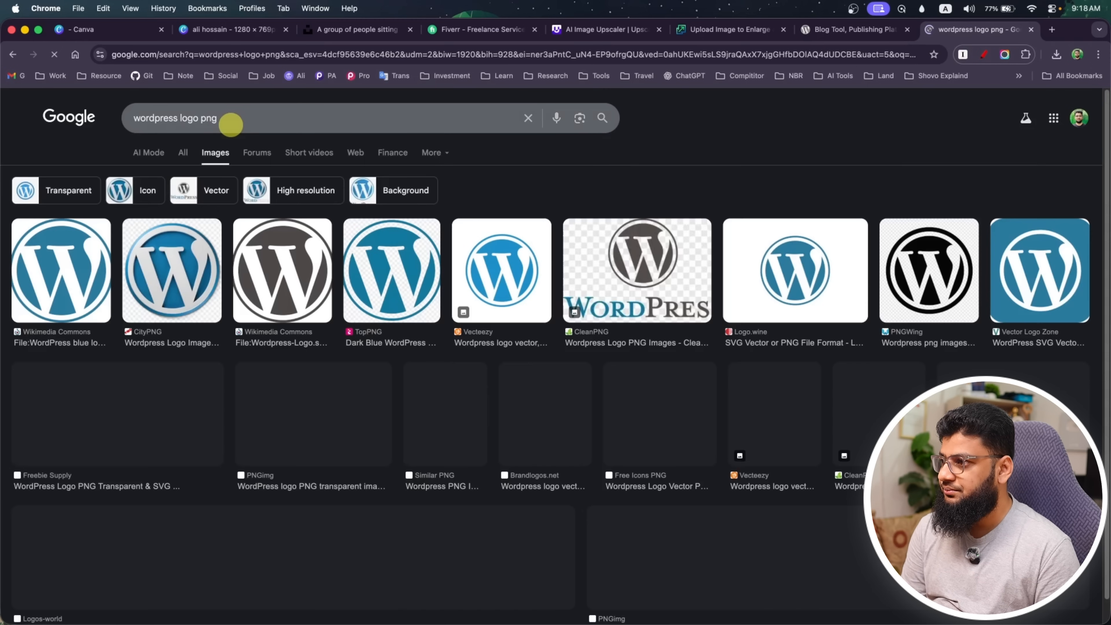
Save the blue CityPNG WordPress logo image to the Downloads folder
click(145, 266)
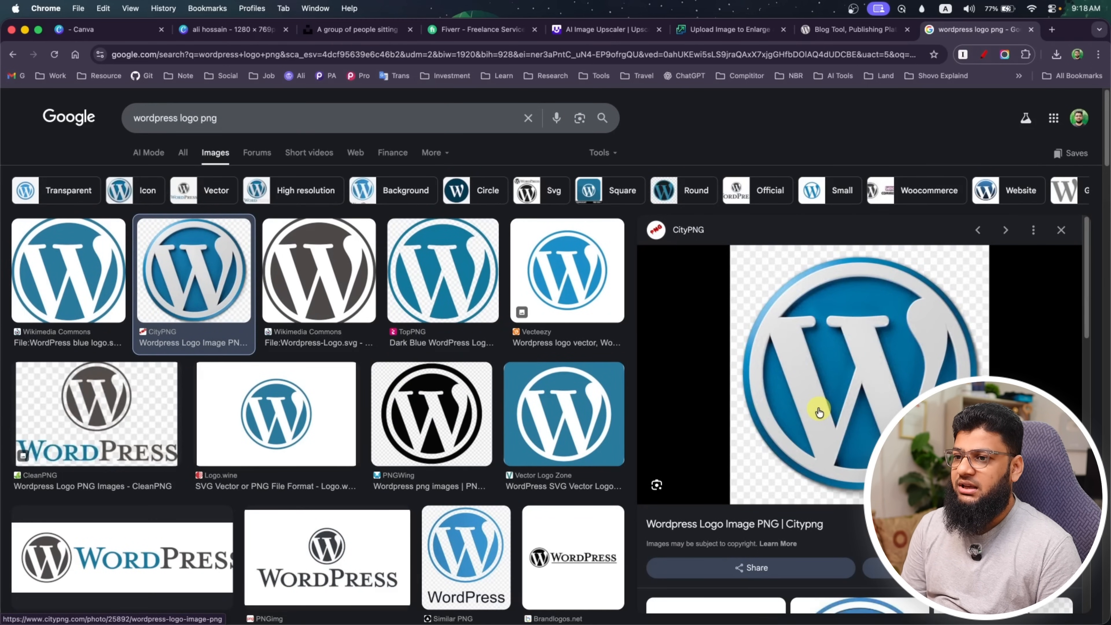
right_click(809, 341)
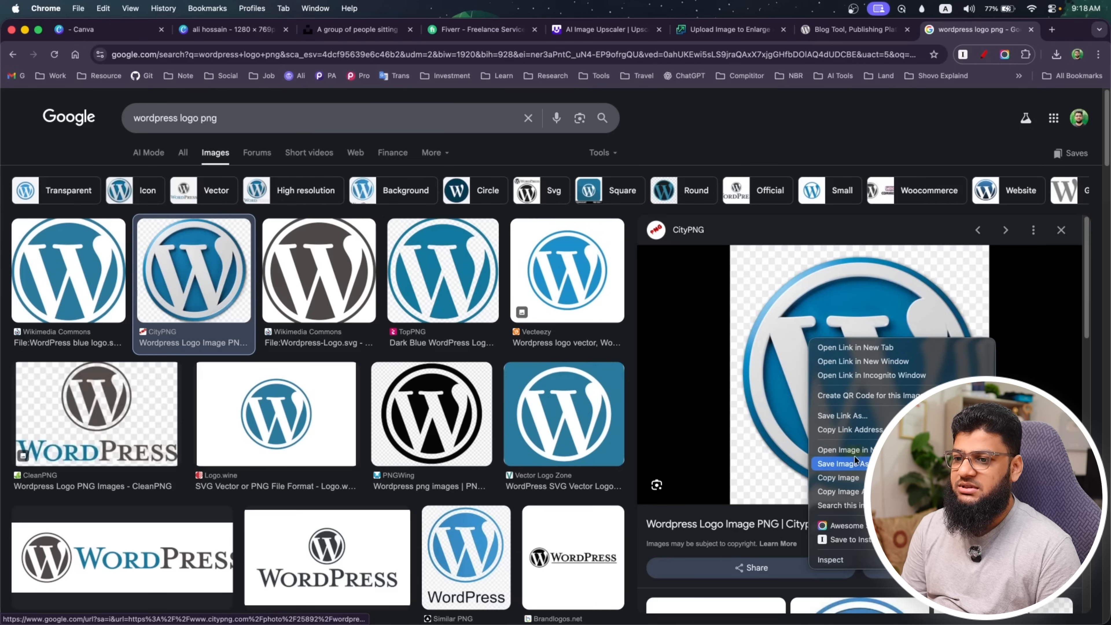
click(857, 468)
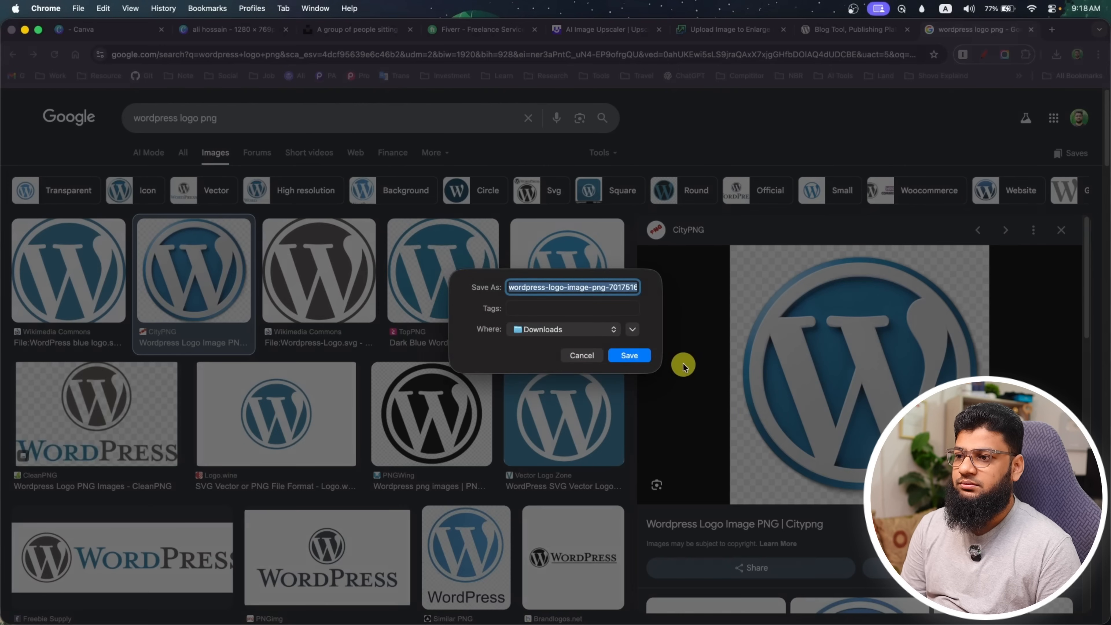
click(629, 355)
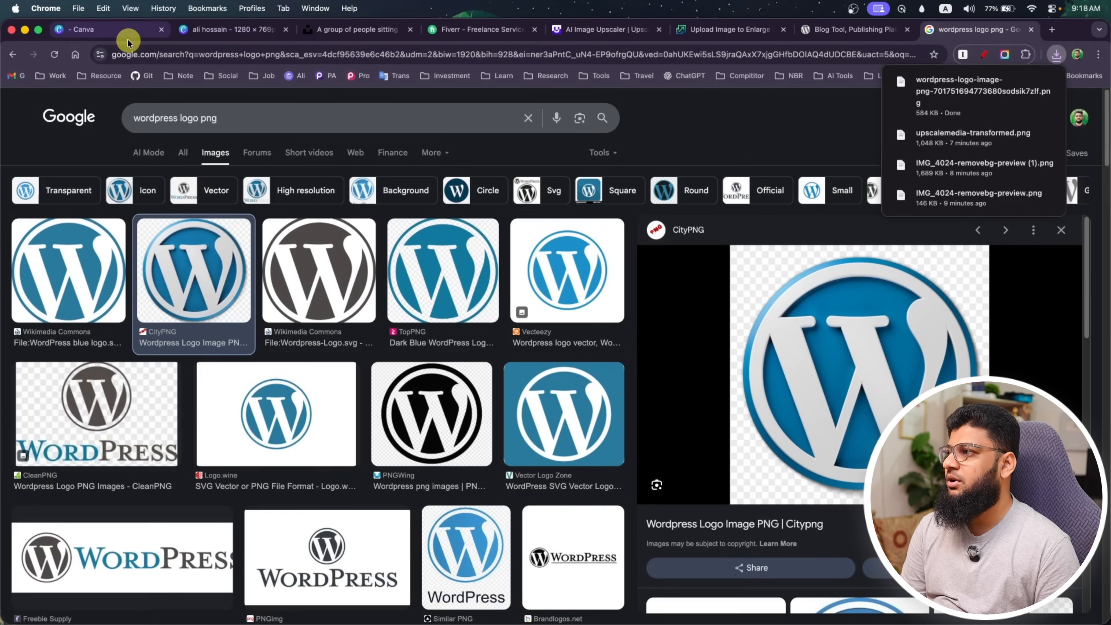
Return to the Canva design, place the downloaded CityPNG WordPress logo on the canvas, then delete it
click(218, 30)
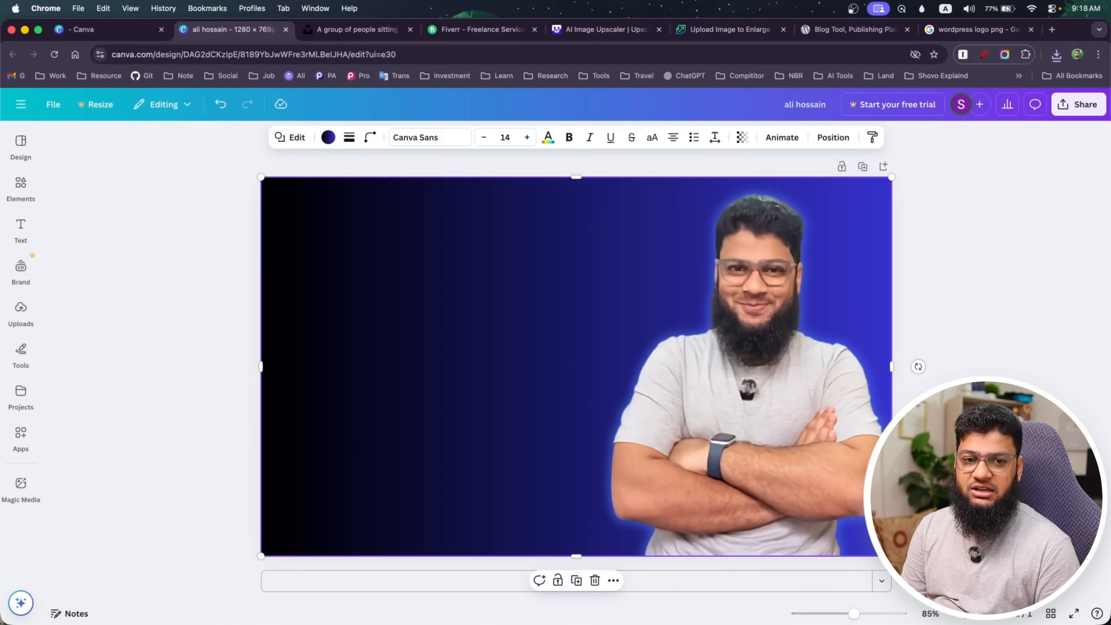
key(super+Tab)
drag(385, 235, 707, 255)
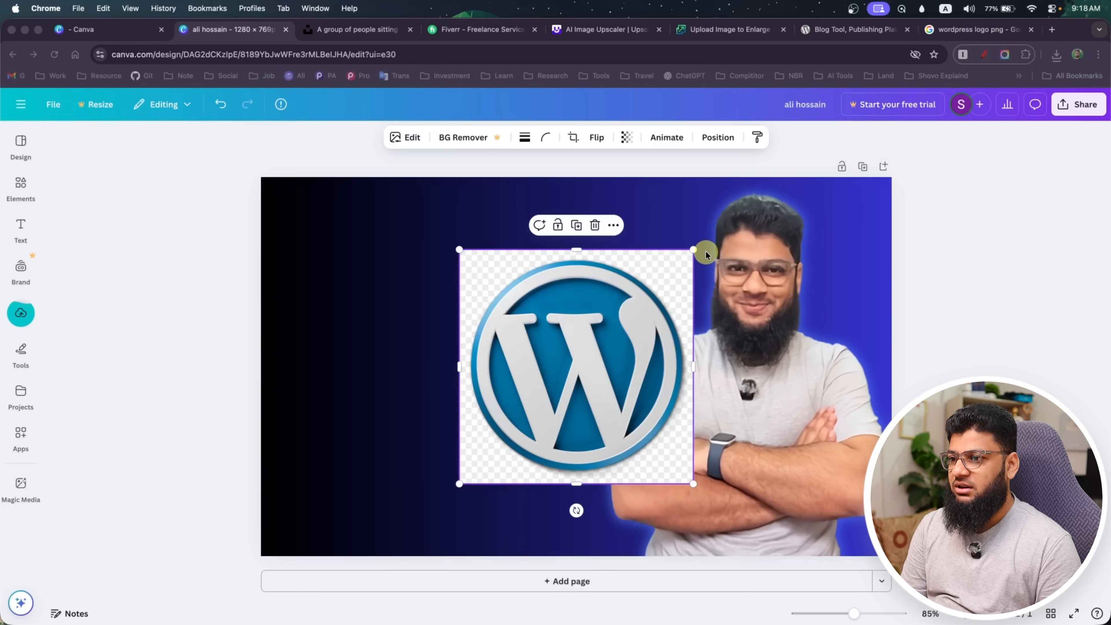
key(Delete)
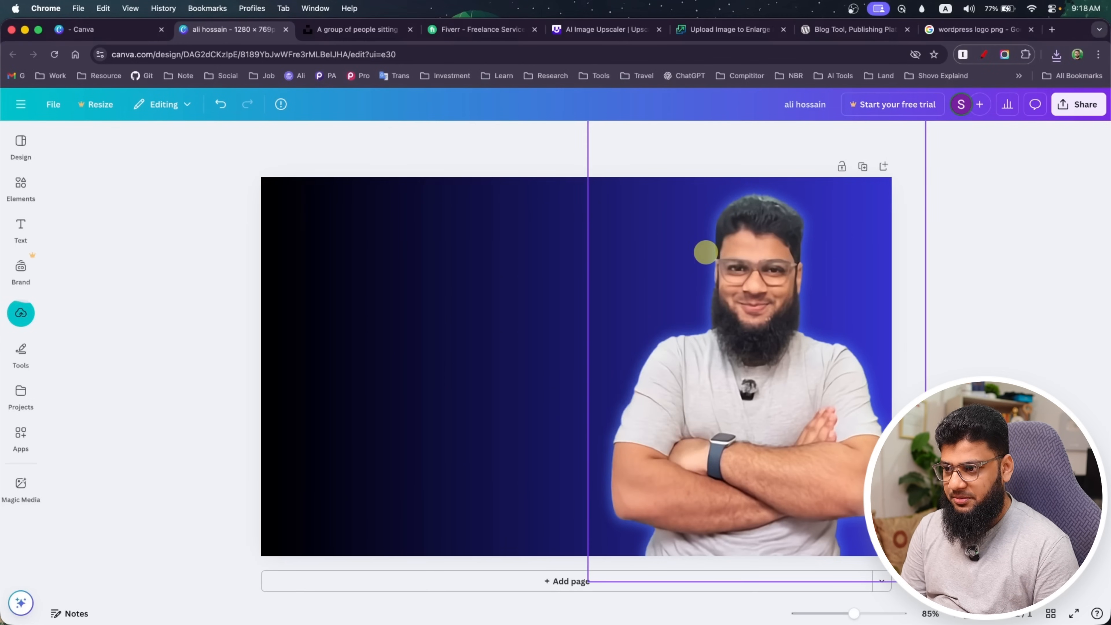
Go back to Google Images, save the grey Wikimedia logo as Wordpress-Logo.svg.png in Downloads, and return to the Canva design
click(945, 32)
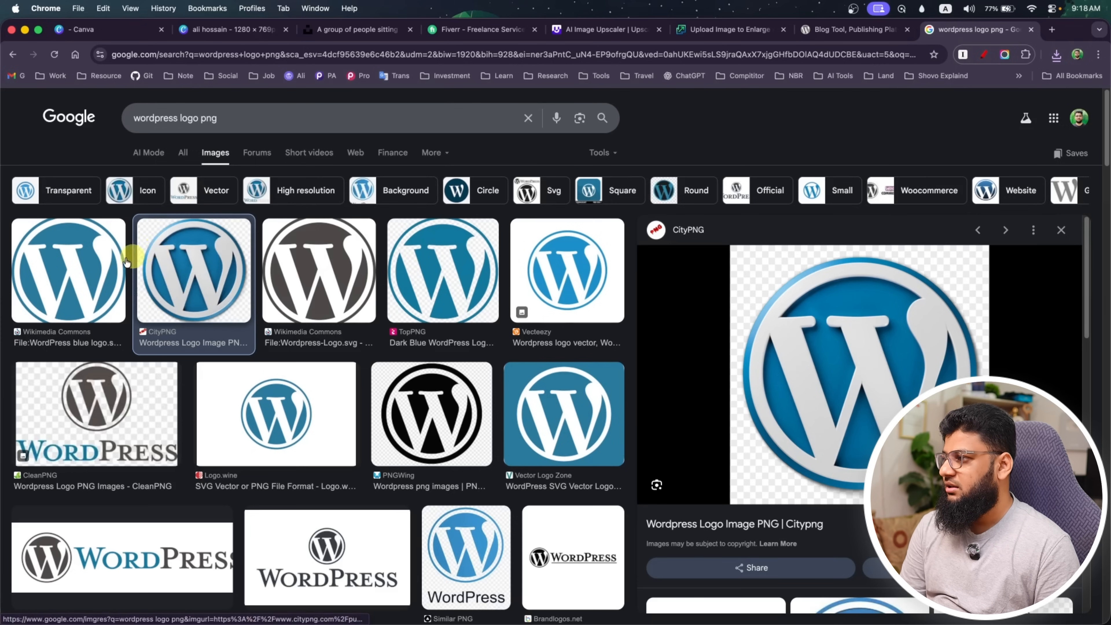
click(98, 266)
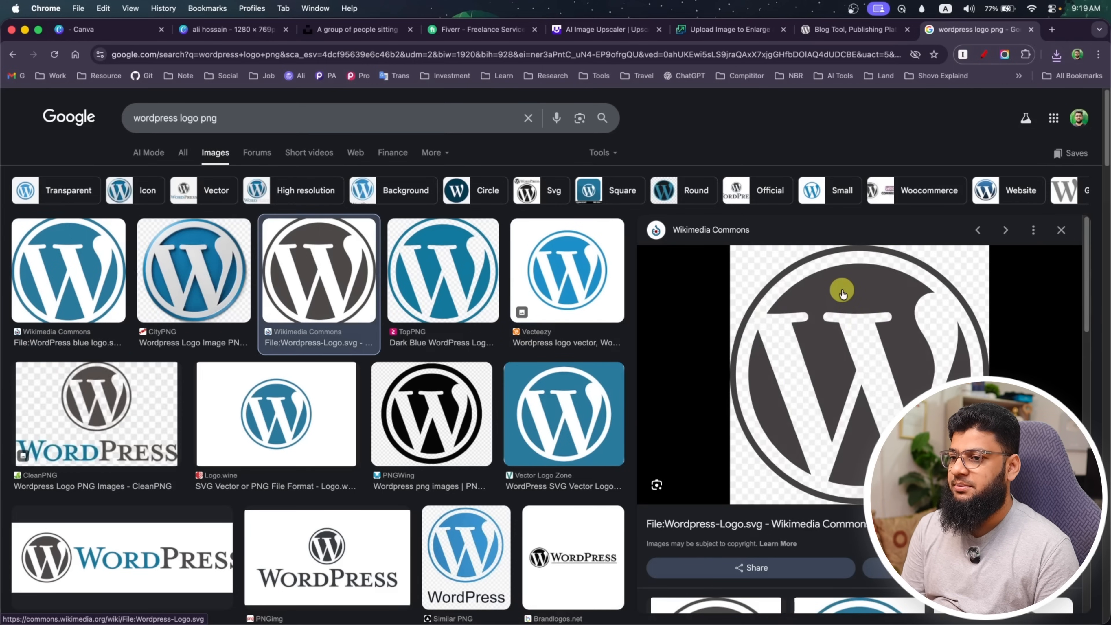
right_click(842, 290)
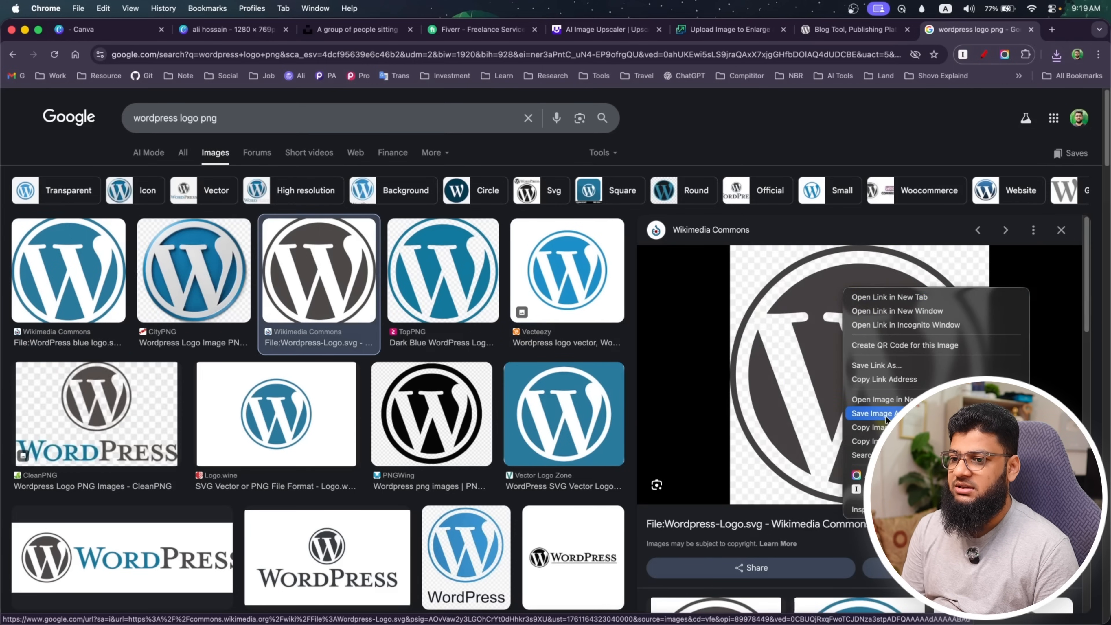
click(886, 419)
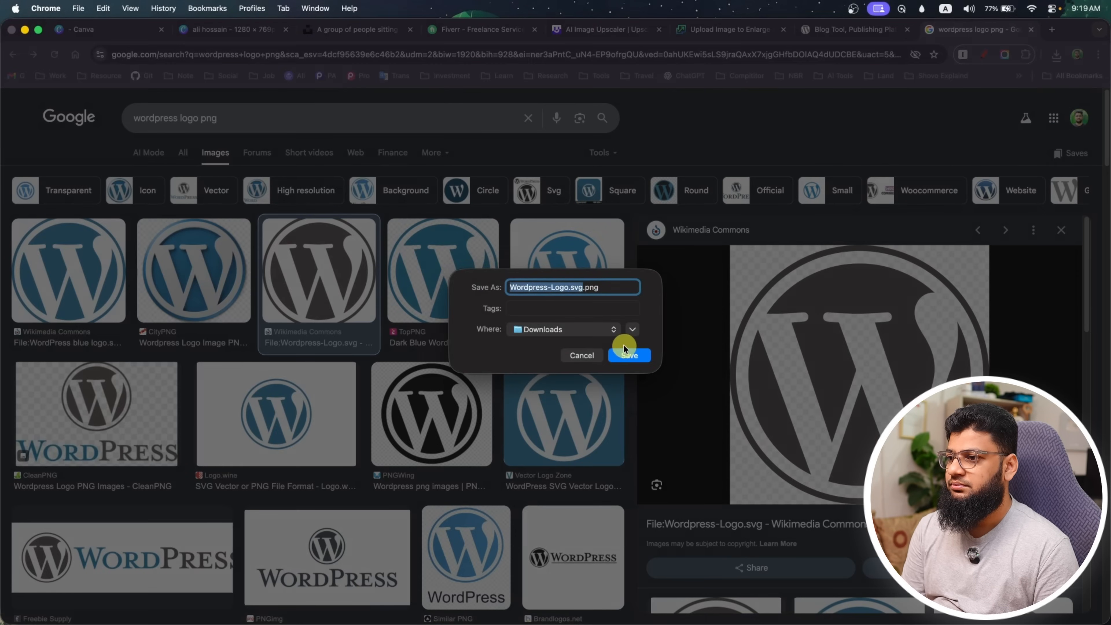
click(630, 354)
click(239, 29)
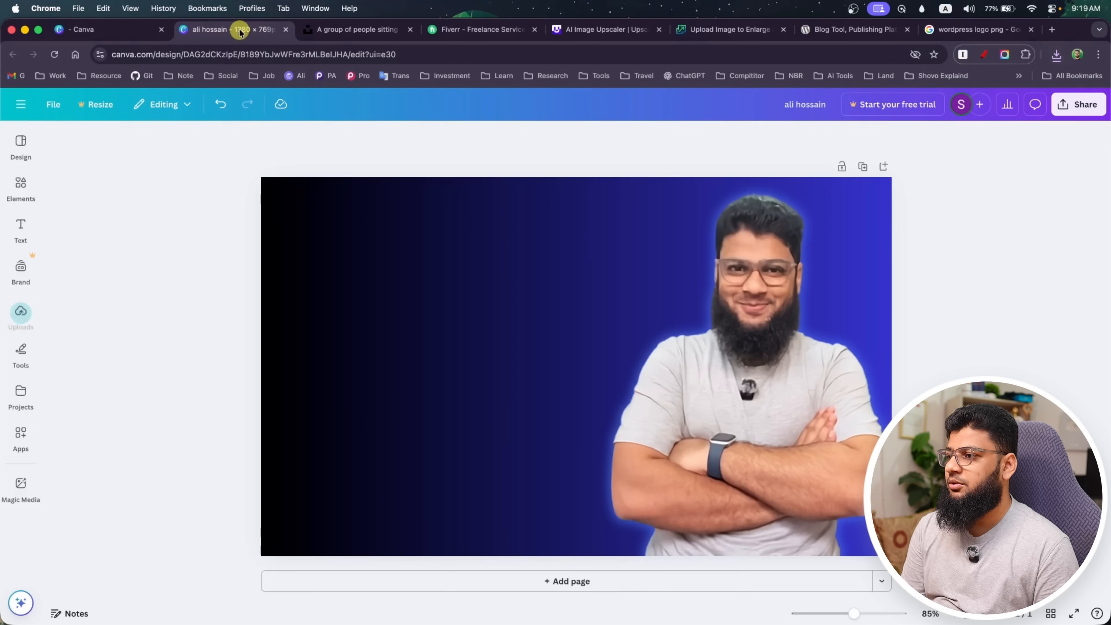
Upload Wordpress-Logo.svg.png from the Downloads folder to the design's uploaded images
click(20, 313)
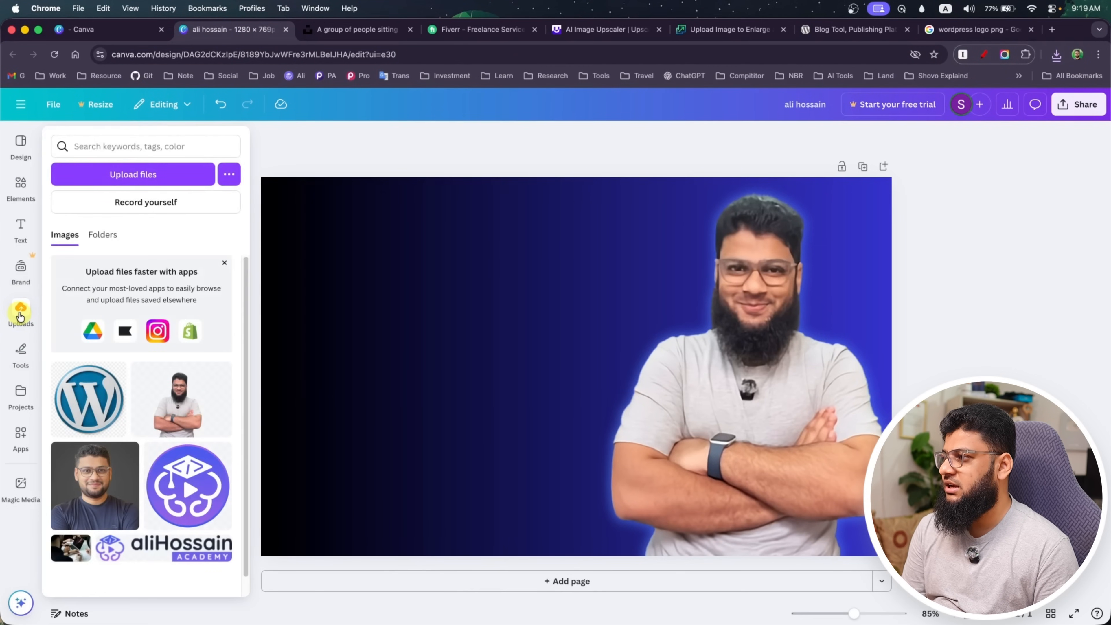
click(140, 174)
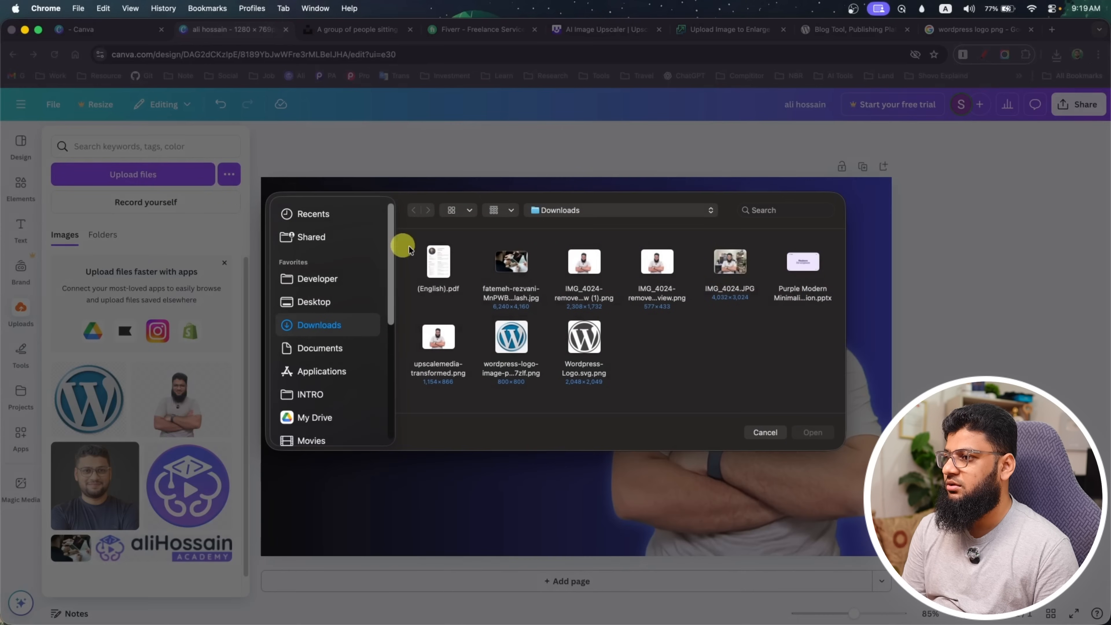
click(594, 348)
click(807, 432)
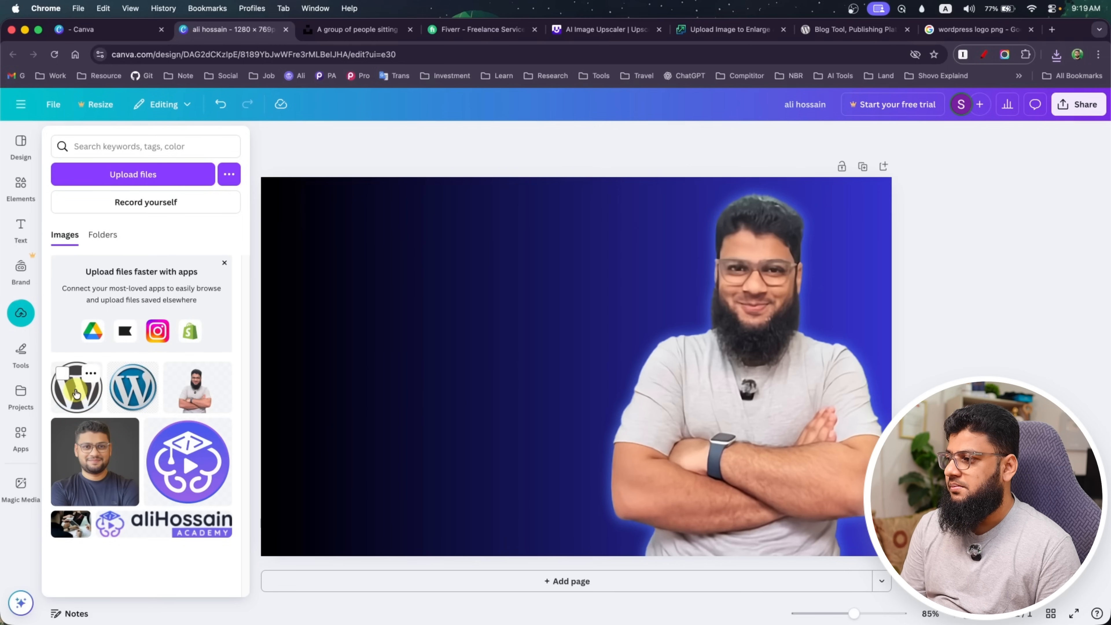
Place the grey WordPress logo on the canvas and enlarge it to nearly the page height, slightly overlapping the portrait
drag(76, 393, 429, 230)
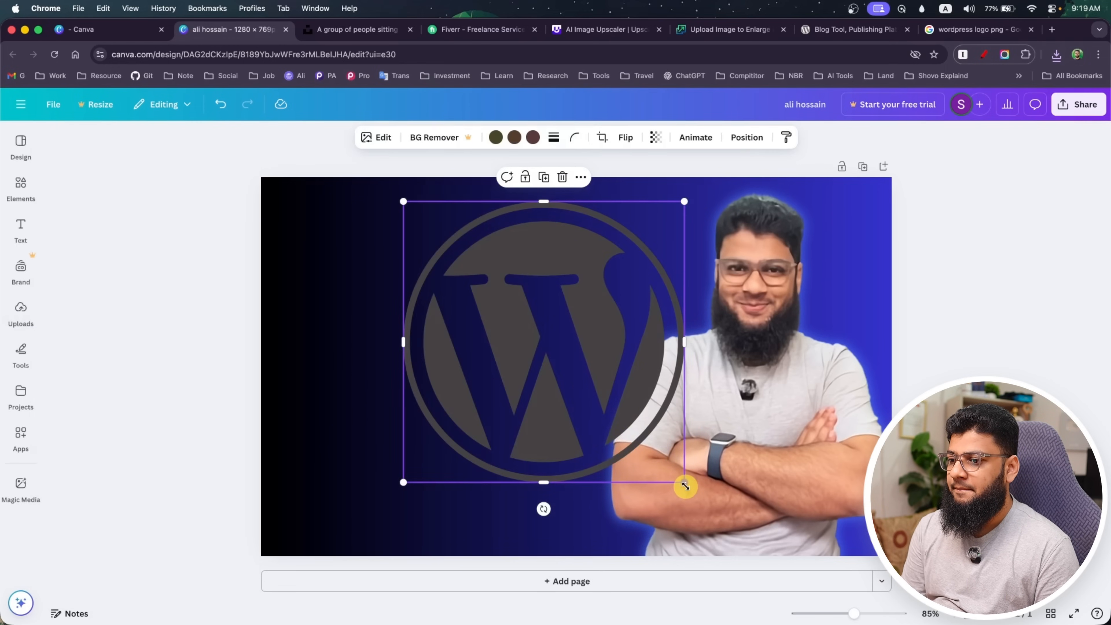
drag(685, 485, 774, 511)
drag(606, 446, 621, 446)
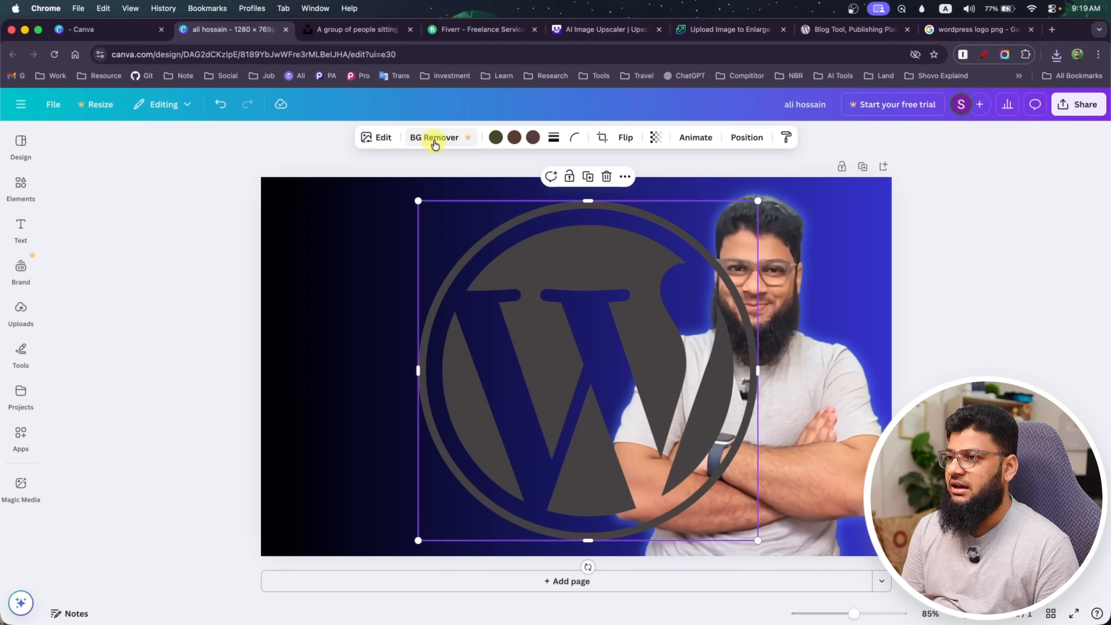
Browse the image filters for the WordPress logo and apply the Luna filter
click(379, 138)
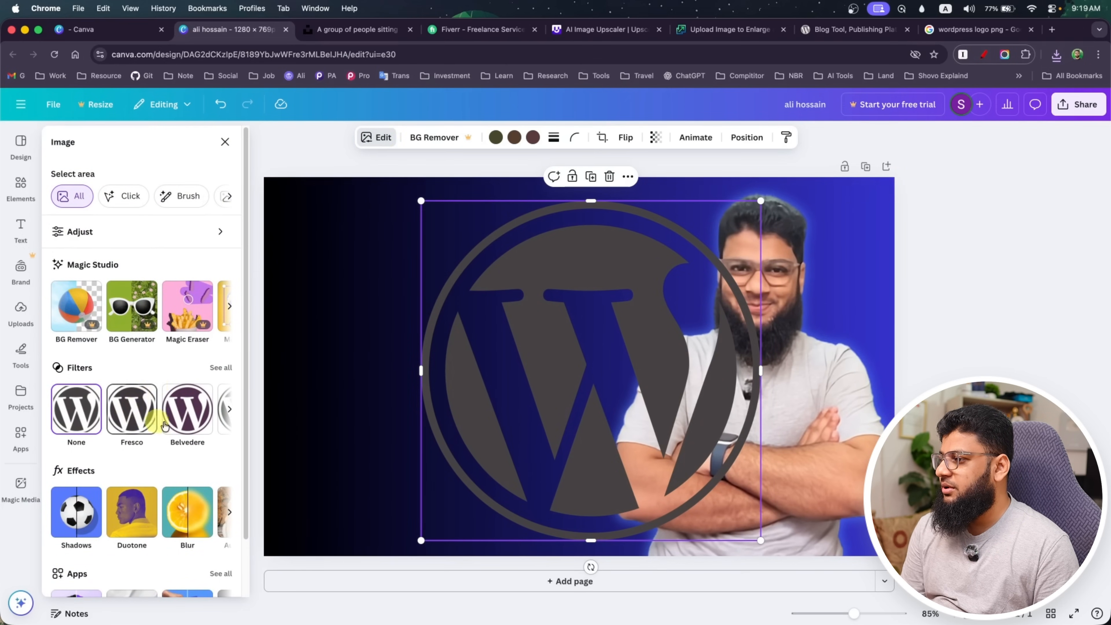
click(229, 409)
click(229, 410)
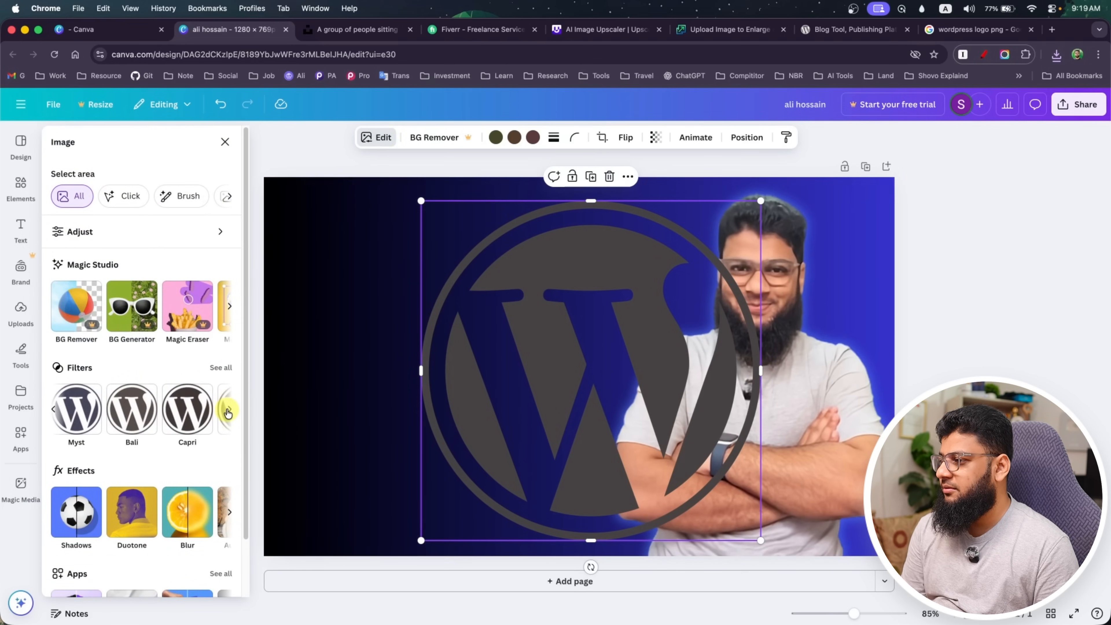
click(52, 410)
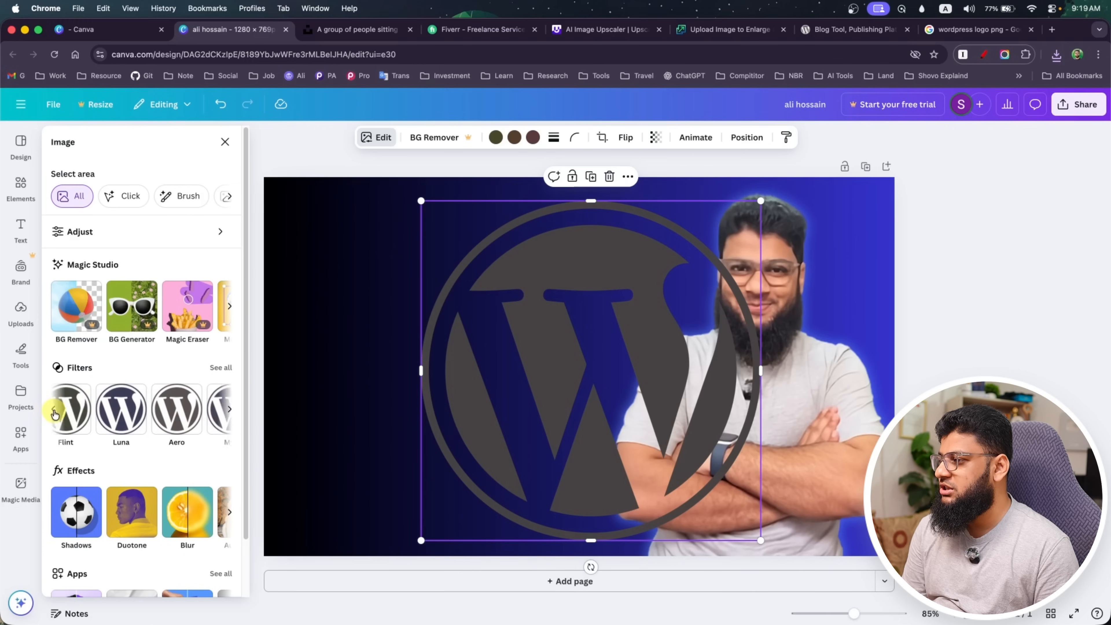
click(117, 414)
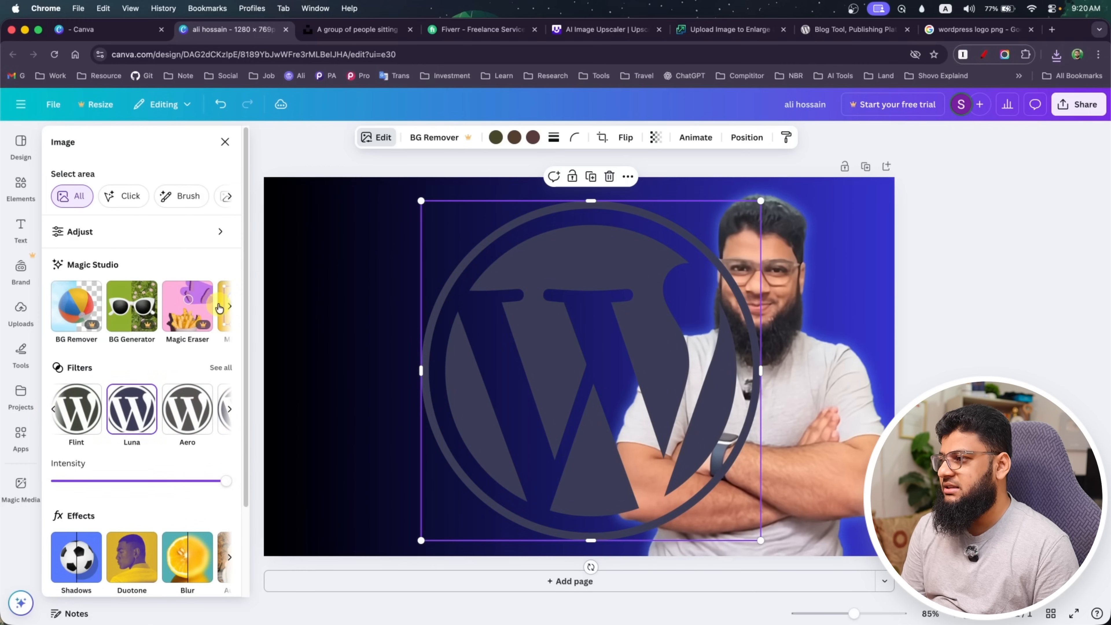
Adjust the WordPress logo's colours to temperature -81, tint -36, brightness 33 and contrast -52
click(211, 231)
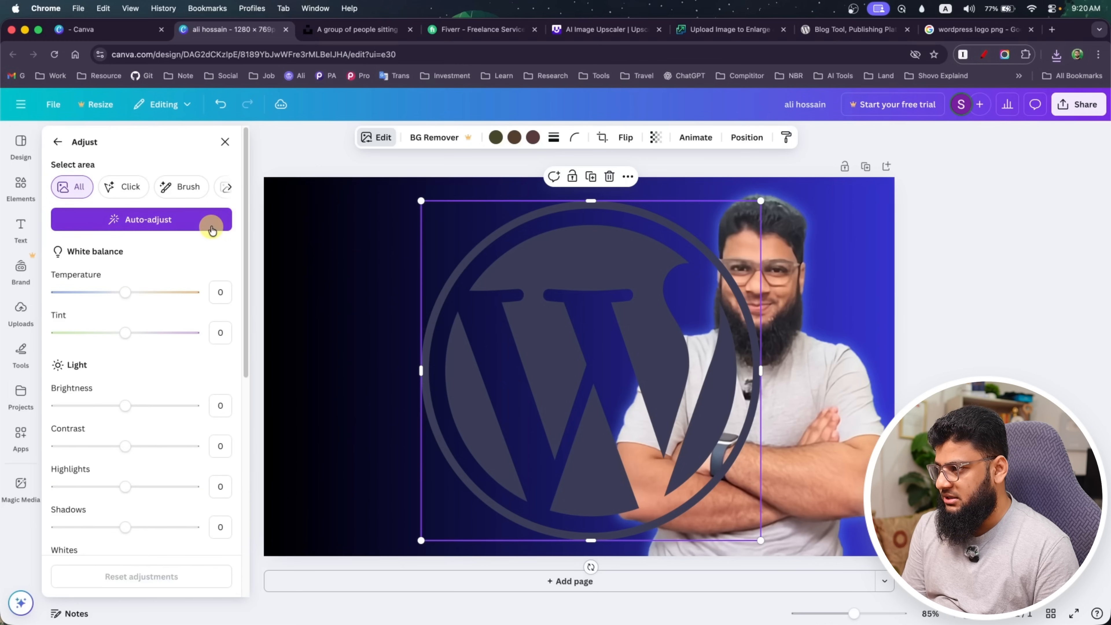
drag(127, 294, 70, 296)
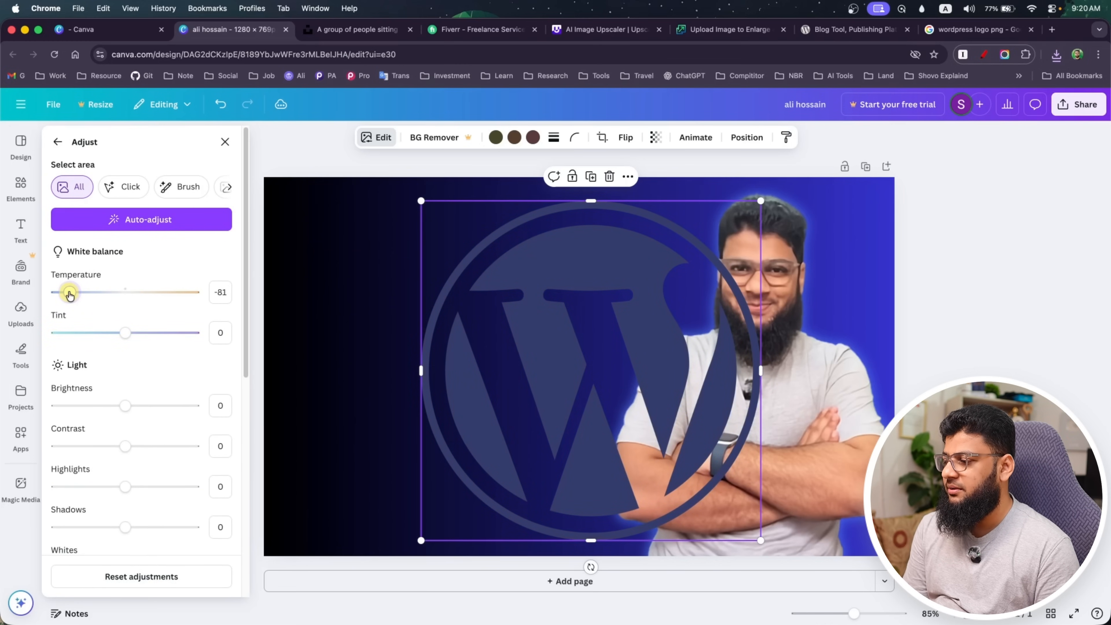
drag(125, 333, 100, 333)
mouse_move(128, 410)
mouse_down()
mouse_move(89, 405)
mouse_move(142, 406)
mouse_up()
drag(124, 447, 88, 446)
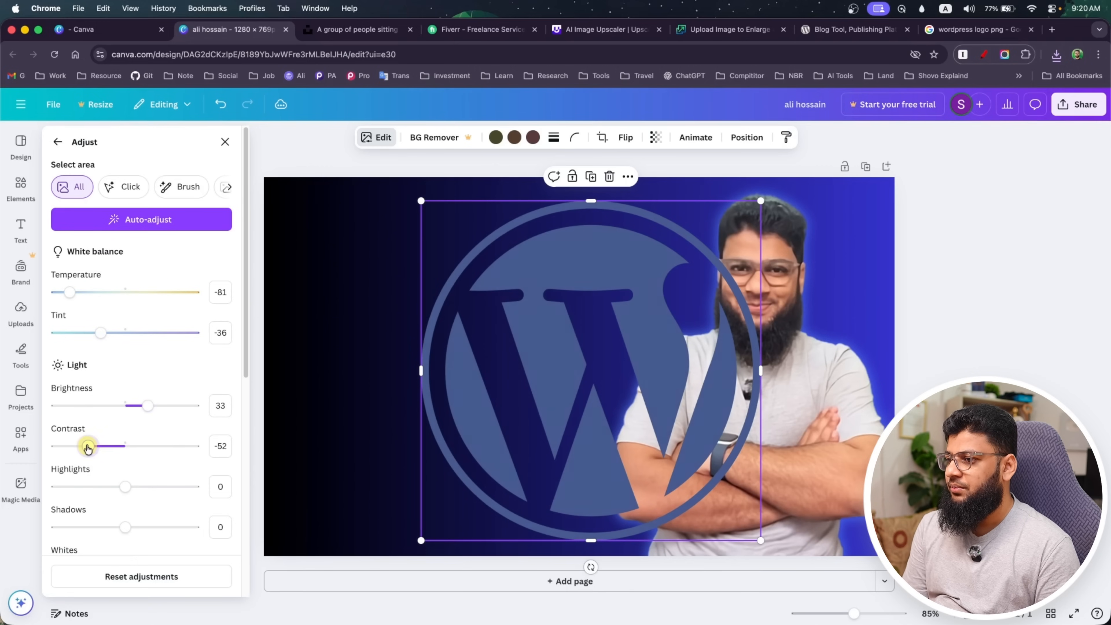
scroll(110, 488, down, 8)
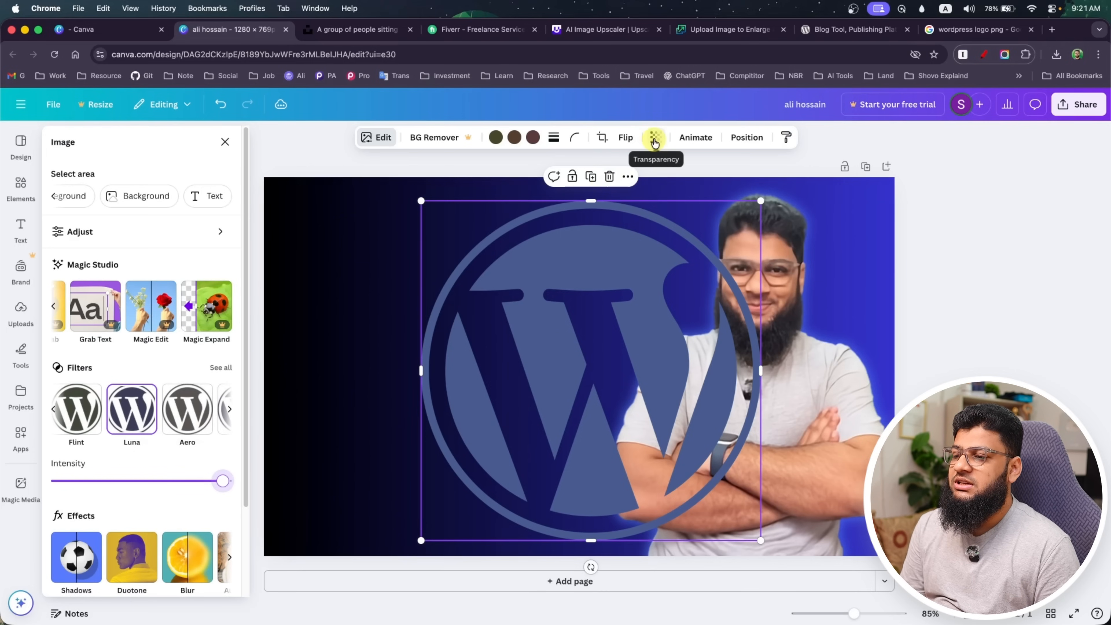
Set the WordPress logo's transparency to 19 and send it backward behind the portrait
click(655, 144)
drag(681, 193, 608, 192)
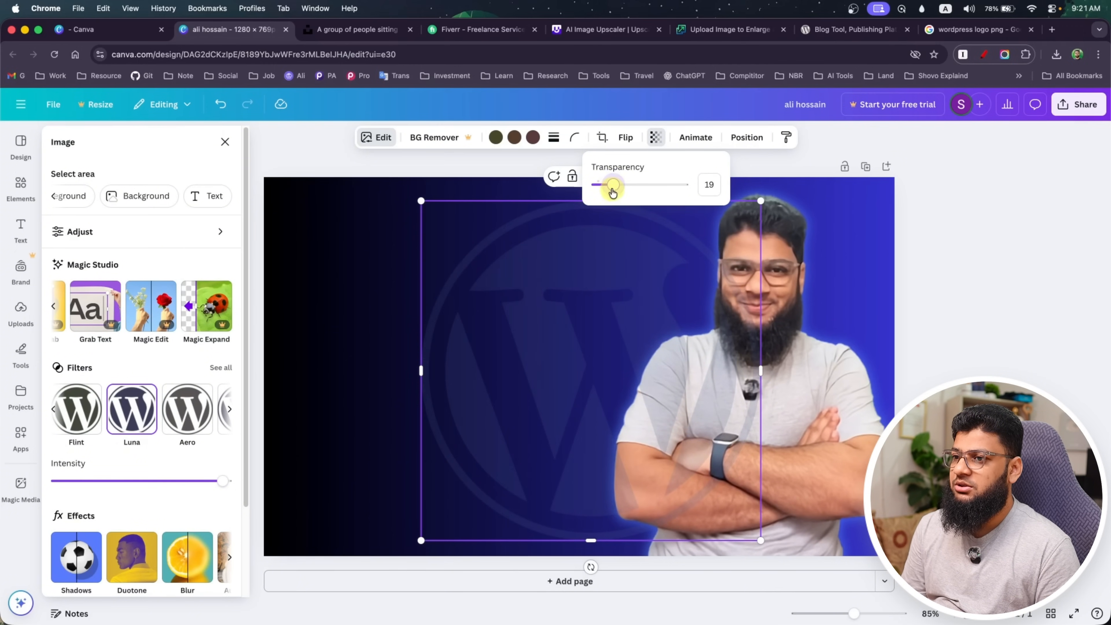
right_click(543, 316)
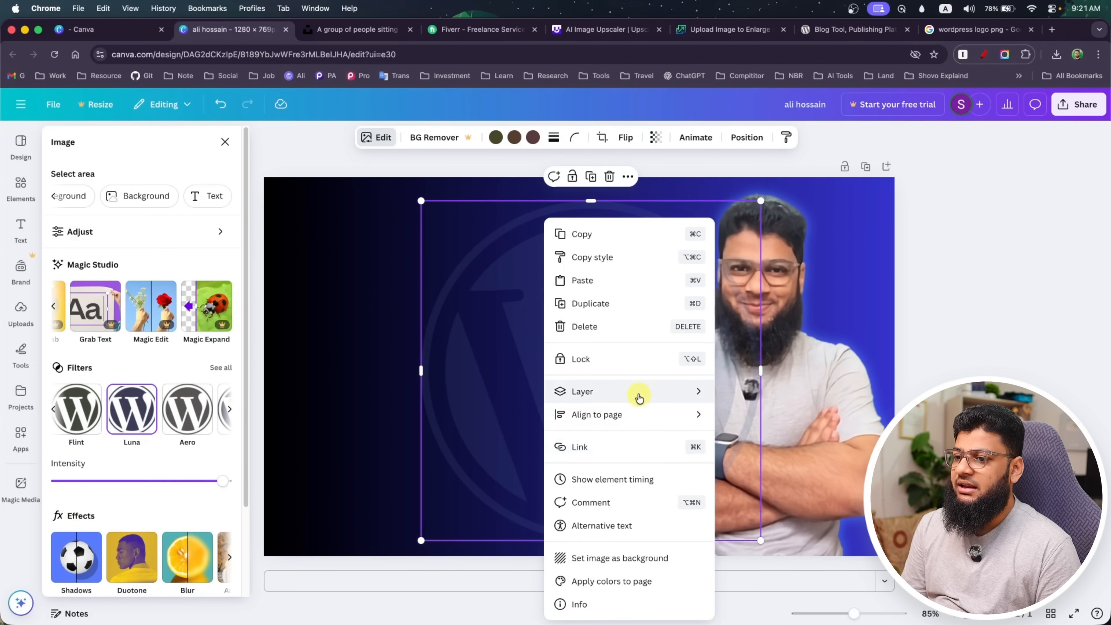
mouse_move(639, 396)
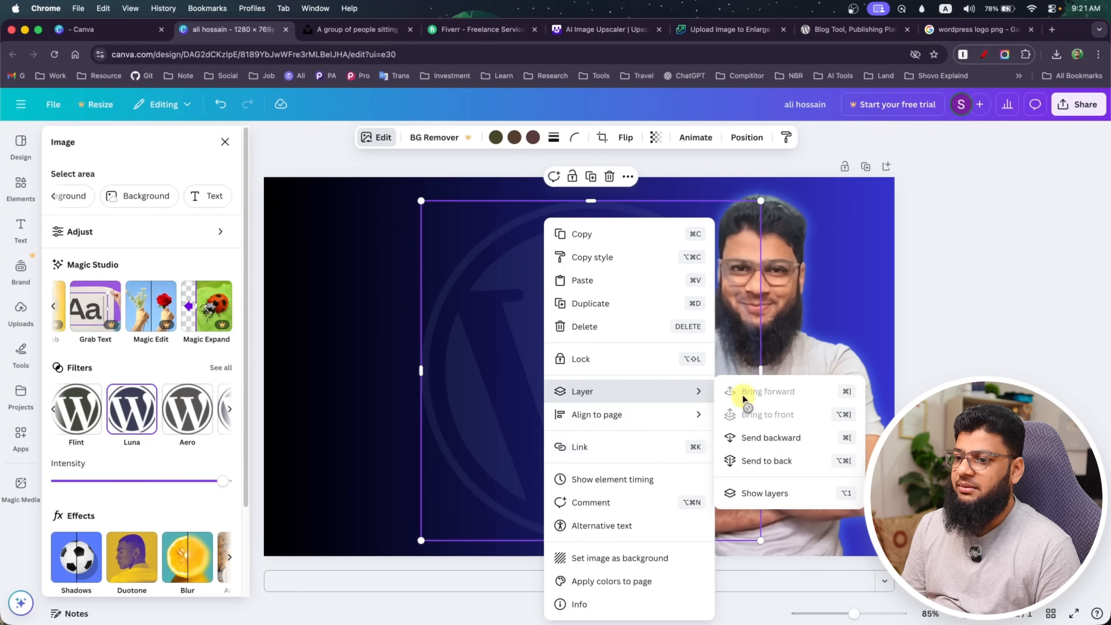
click(775, 439)
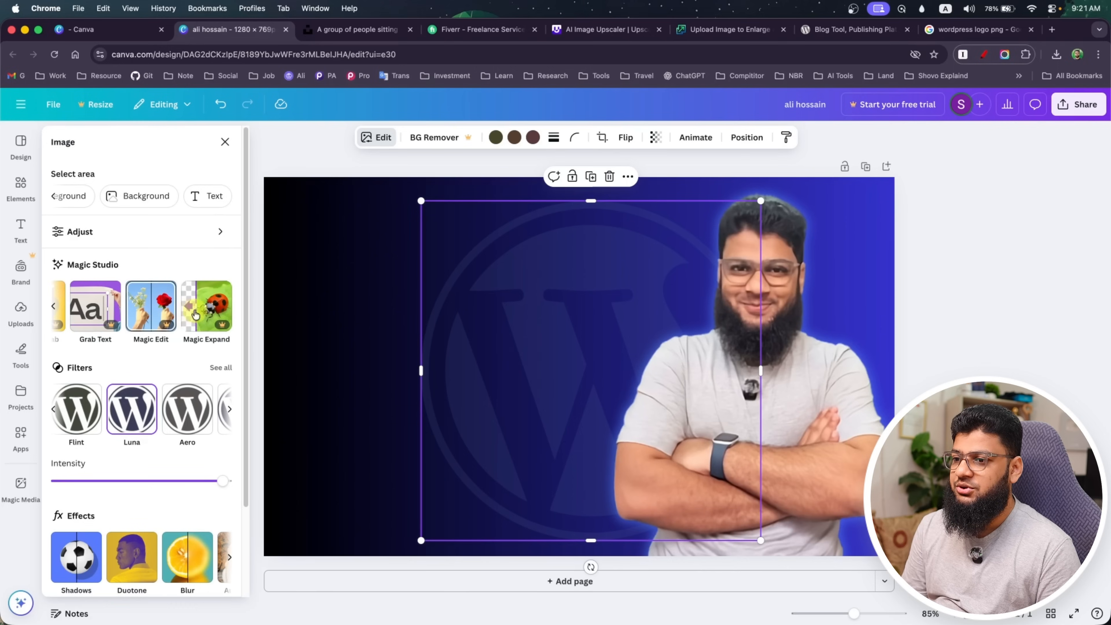
click(297, 311)
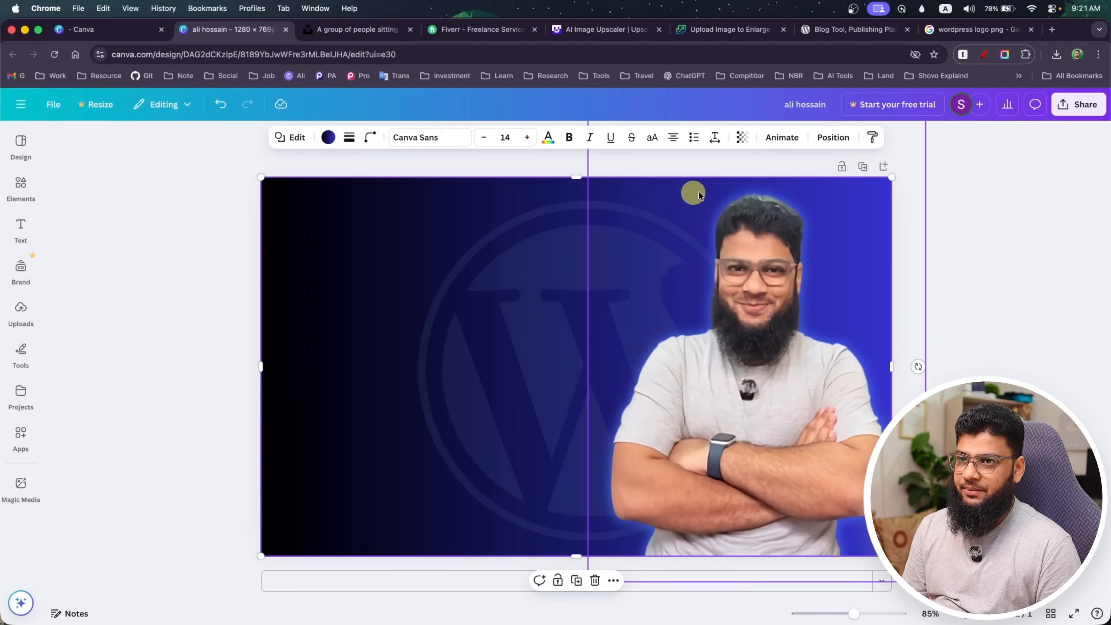
Switch to Fiverr, examine the layout and titles of the WordPress gig thumbnails, and return to the Canva design
click(492, 29)
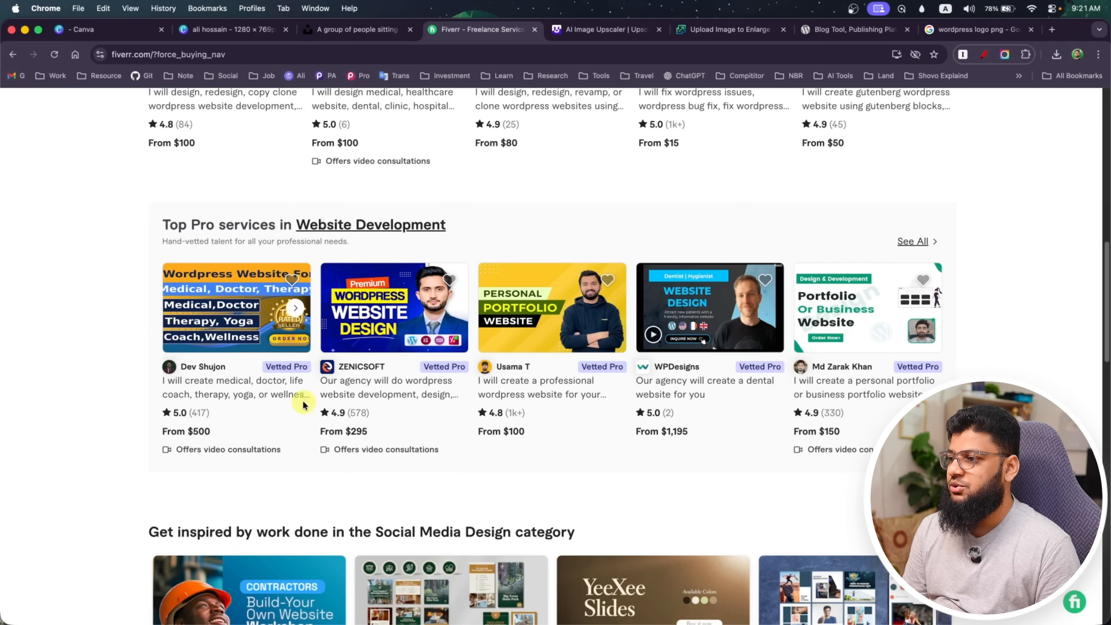
scroll(99, 344, up, 7)
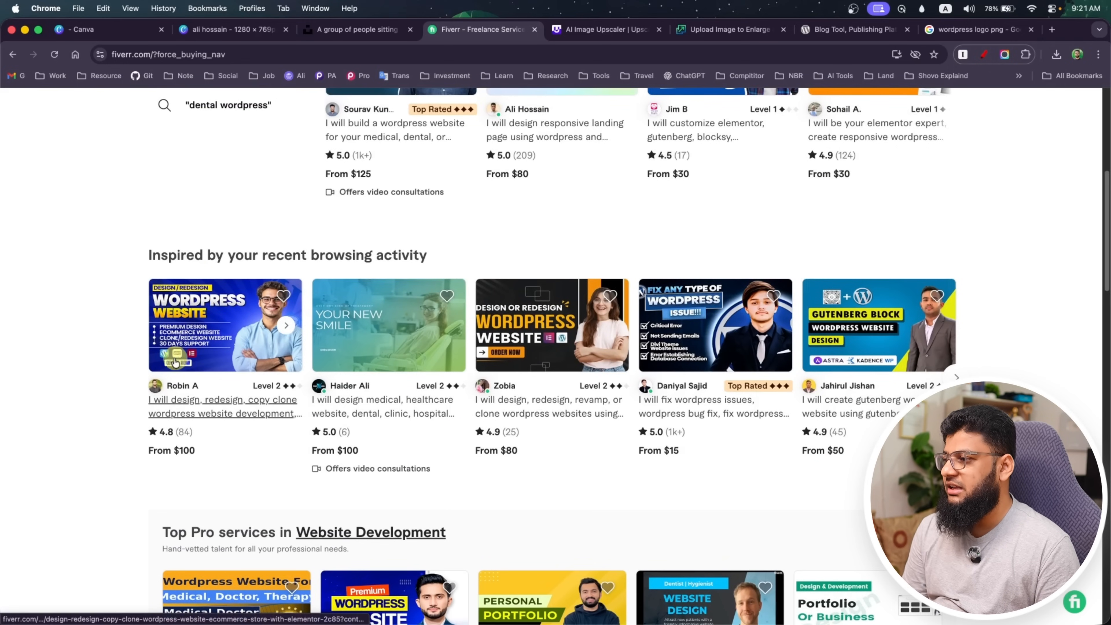
scroll(69, 443, down, 2)
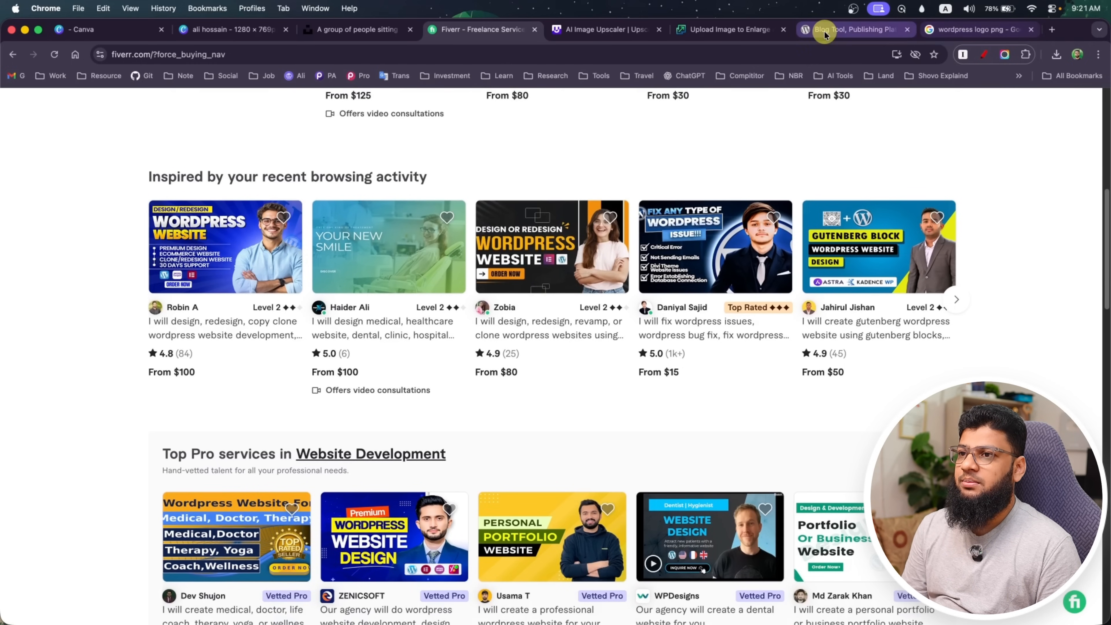
click(224, 31)
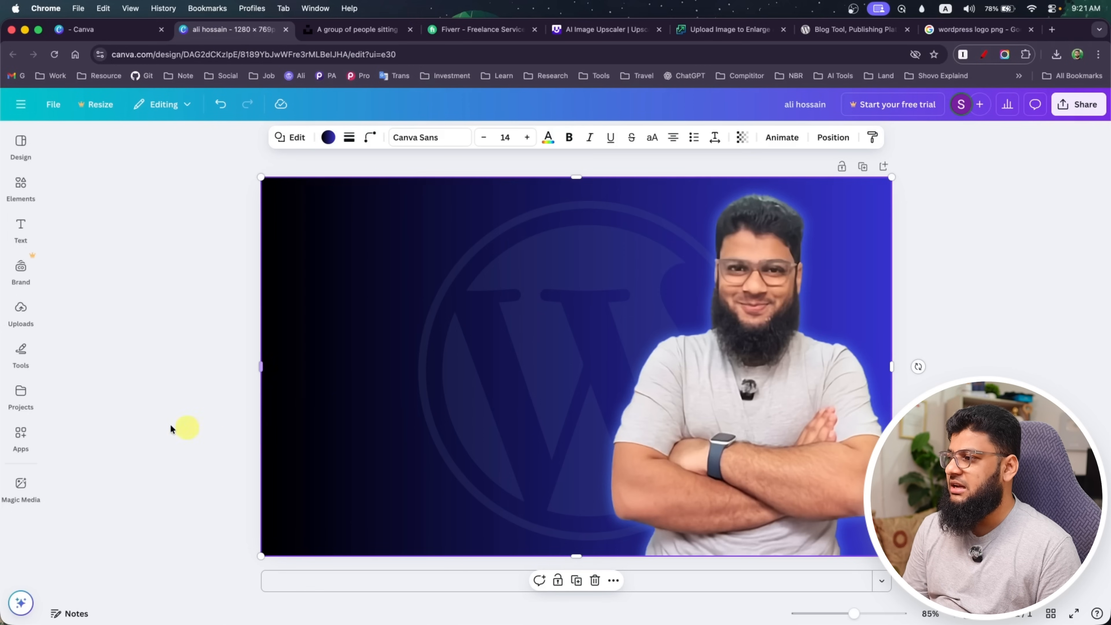
Browse the ready-made text styles and font combinations for one that suits the thumbnail title
click(24, 234)
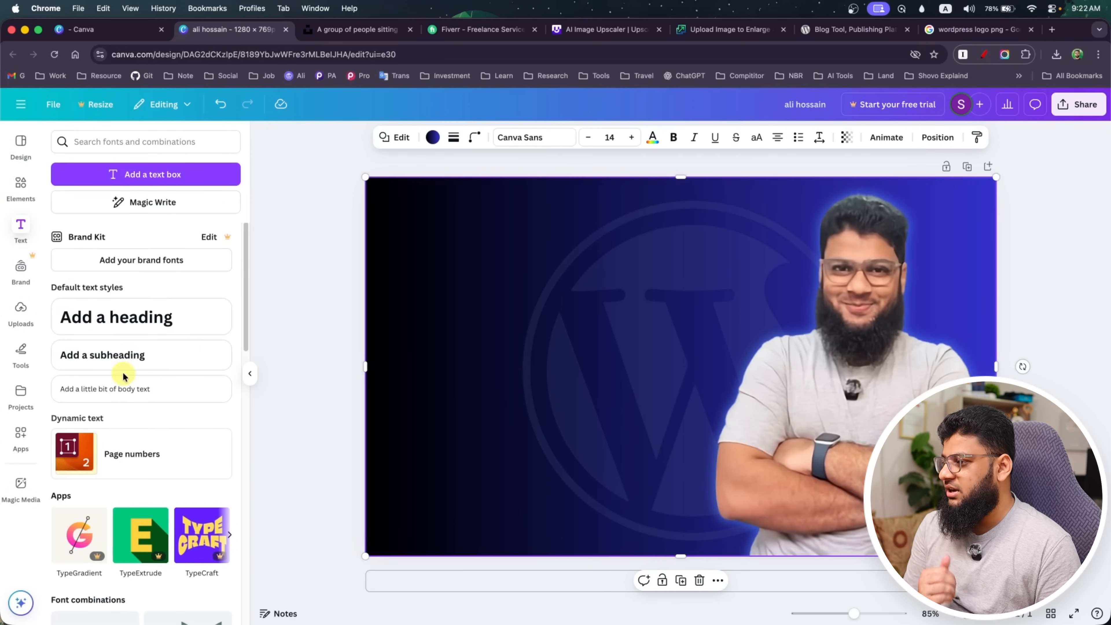
scroll(125, 376, down, 10)
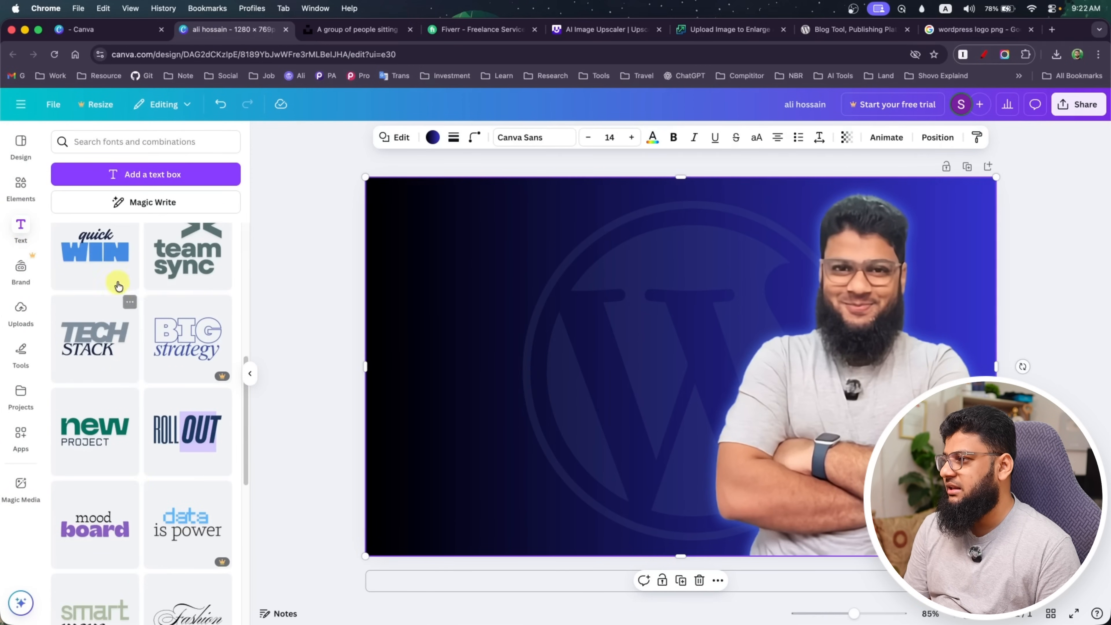
scroll(89, 477, down, 3)
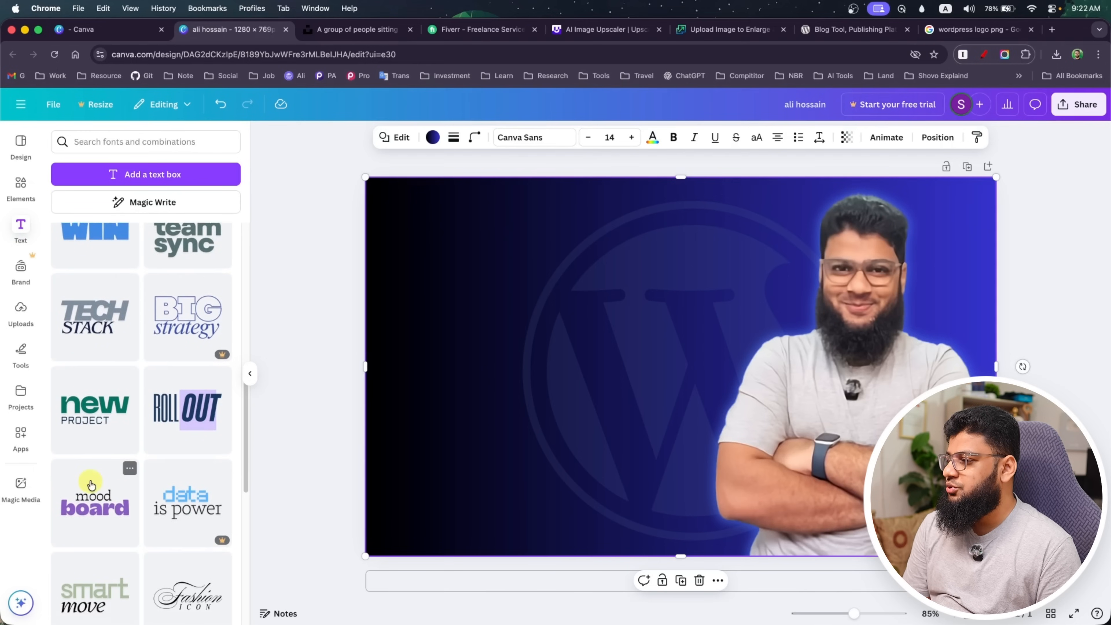
scroll(99, 451, down, 5)
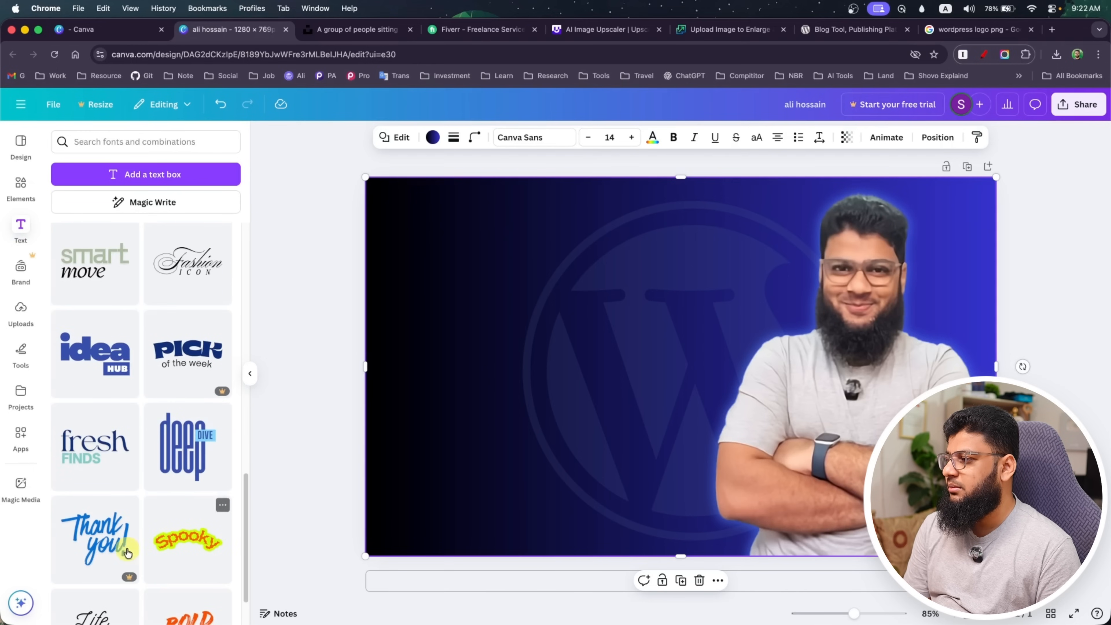
scroll(109, 451, down, 1)
scroll(109, 451, down, 10)
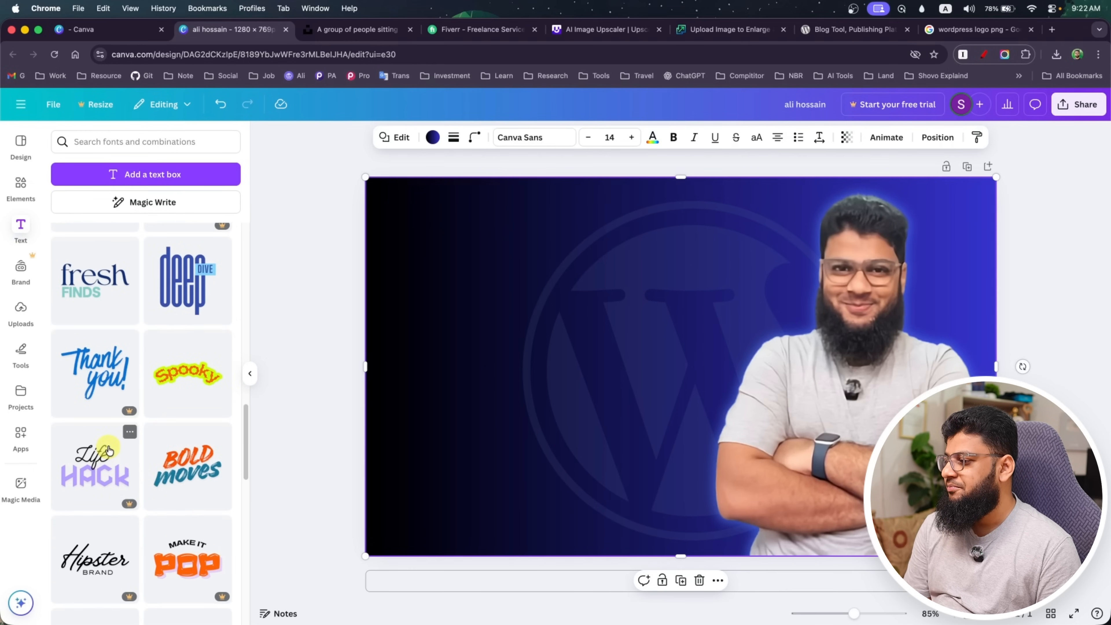
scroll(109, 453, down, 4)
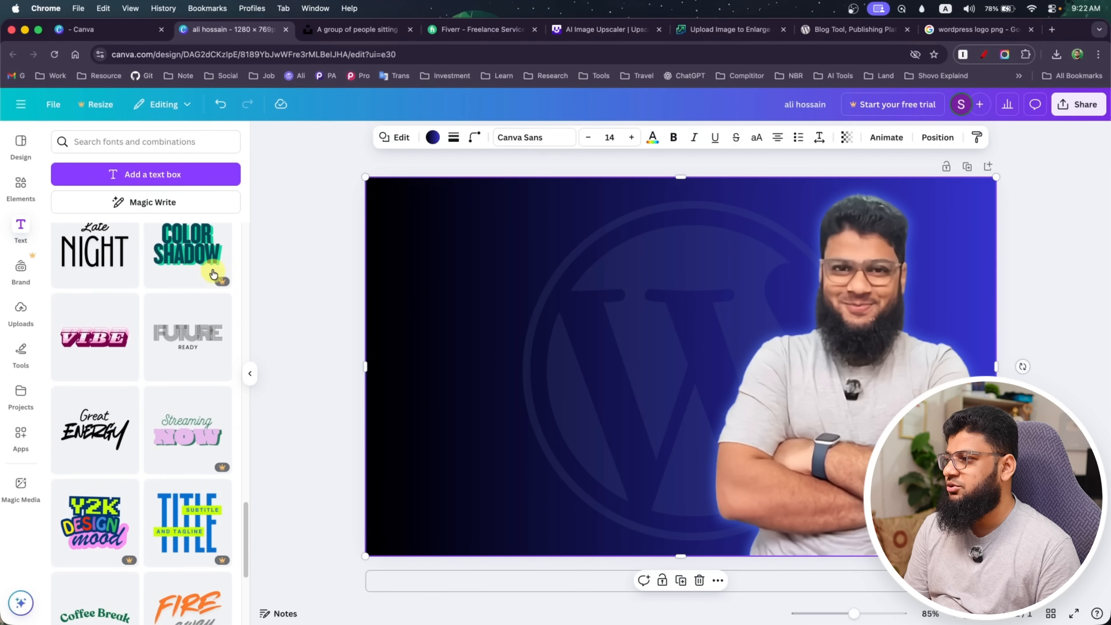
scroll(218, 298, down, 5)
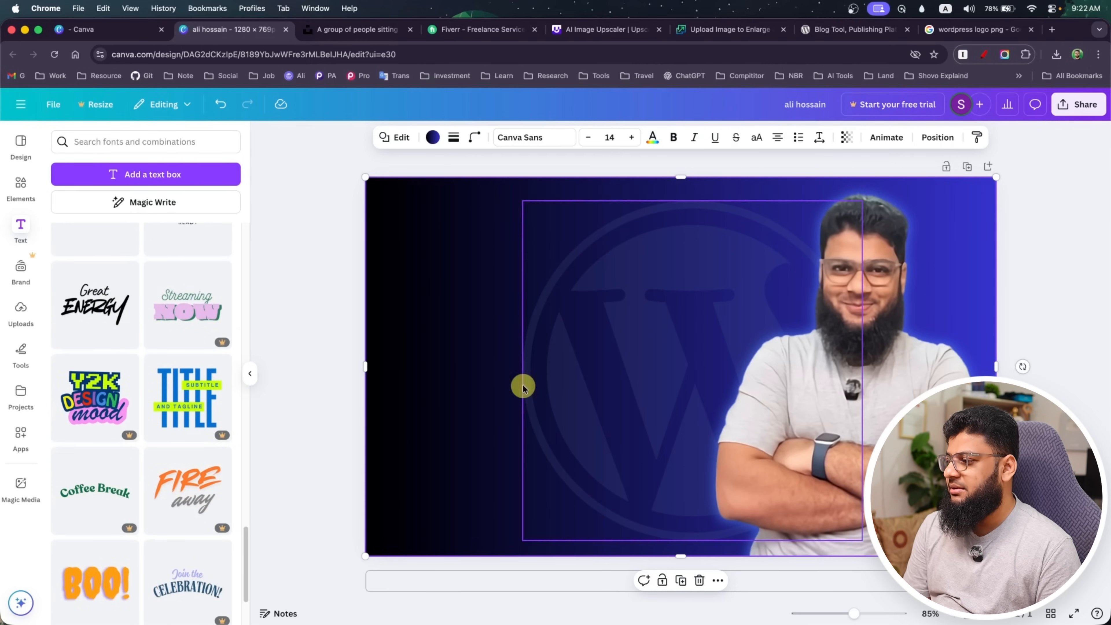
scroll(200, 385, down, 2)
scroll(200, 386, down, 10)
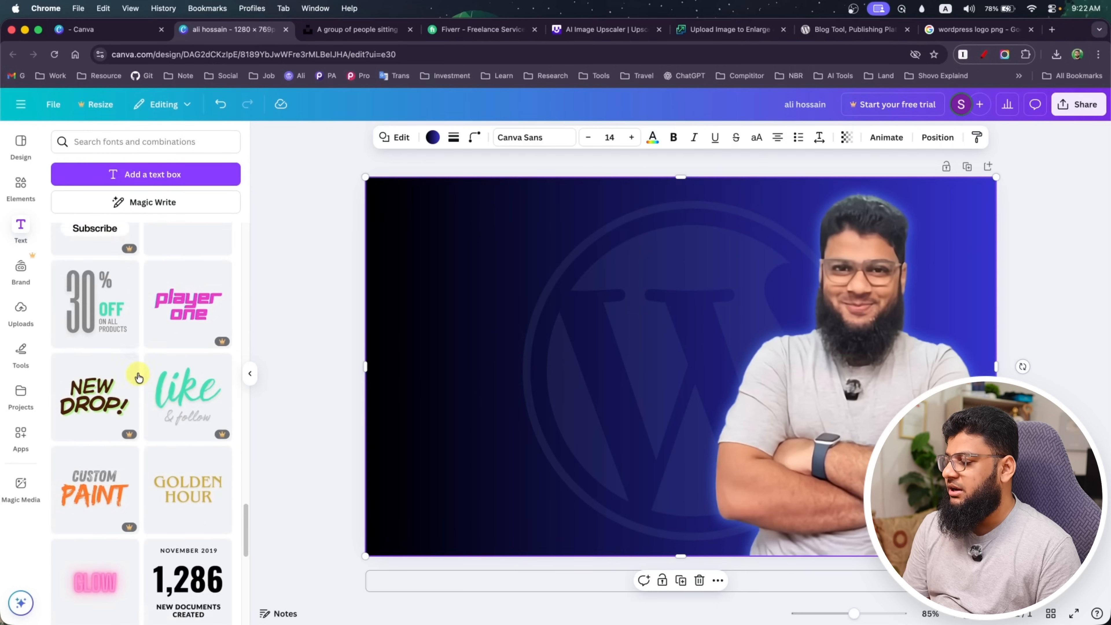
scroll(136, 375, down, 8)
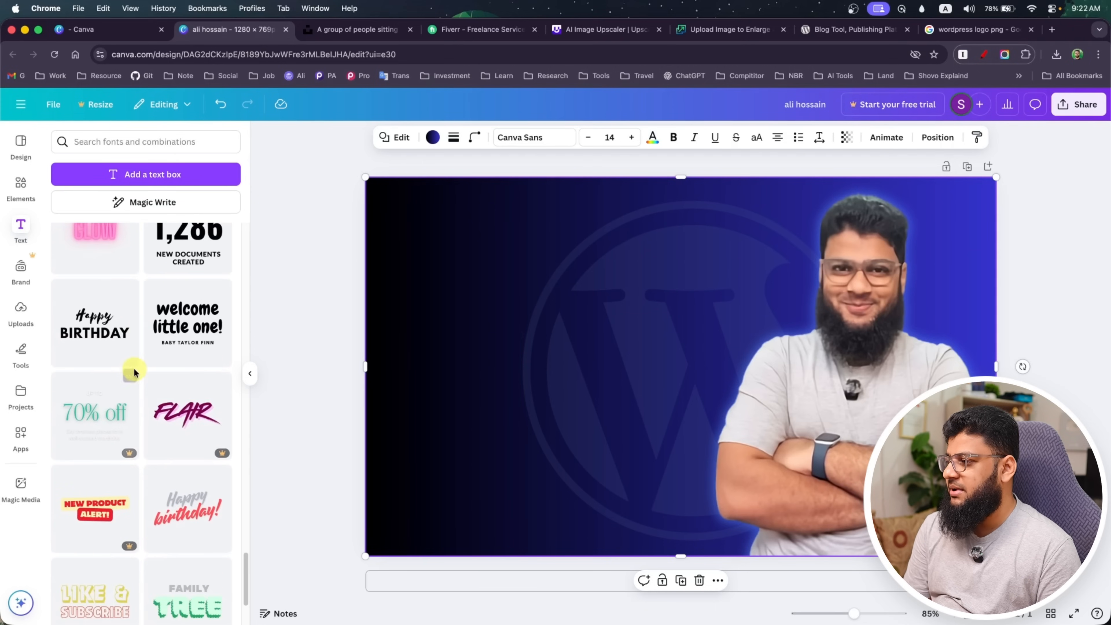
scroll(138, 369, down, 5)
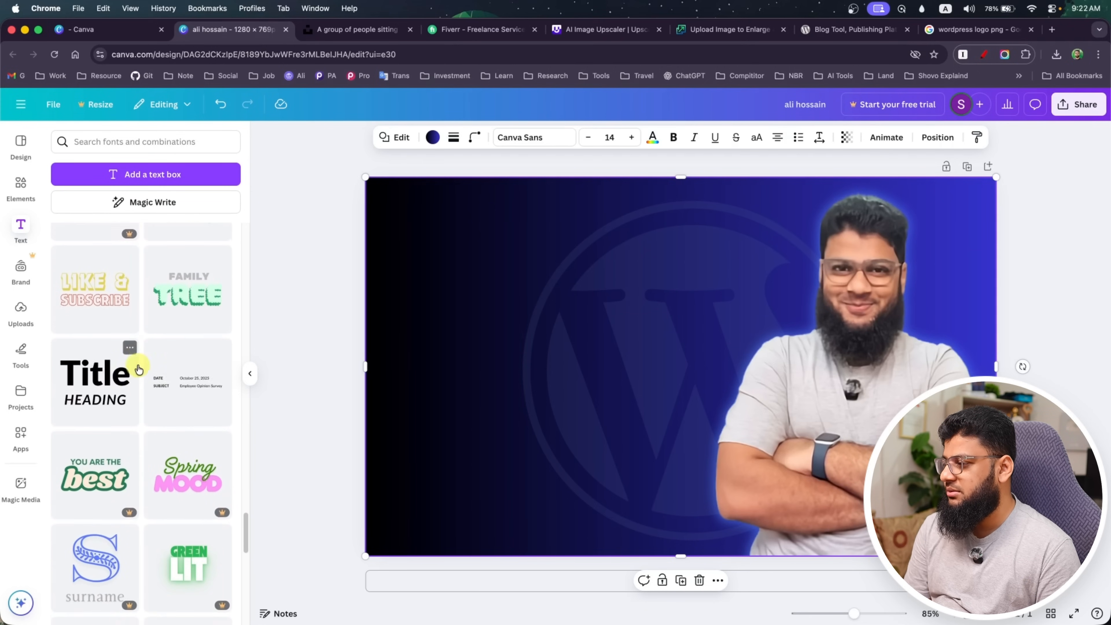
scroll(137, 369, down, 2)
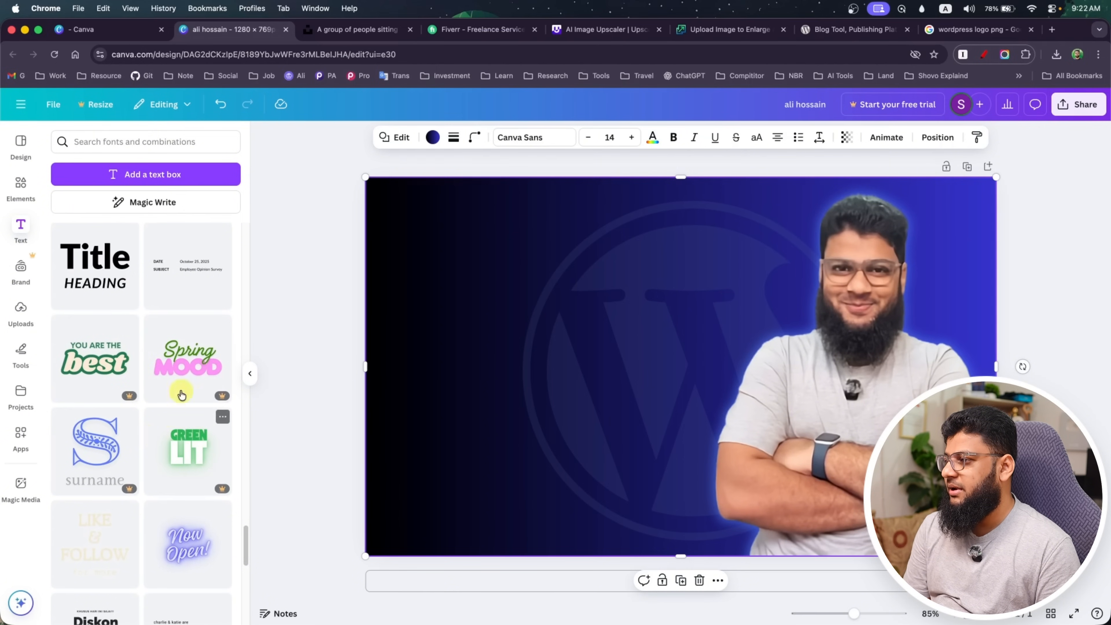
scroll(131, 407, down, 6)
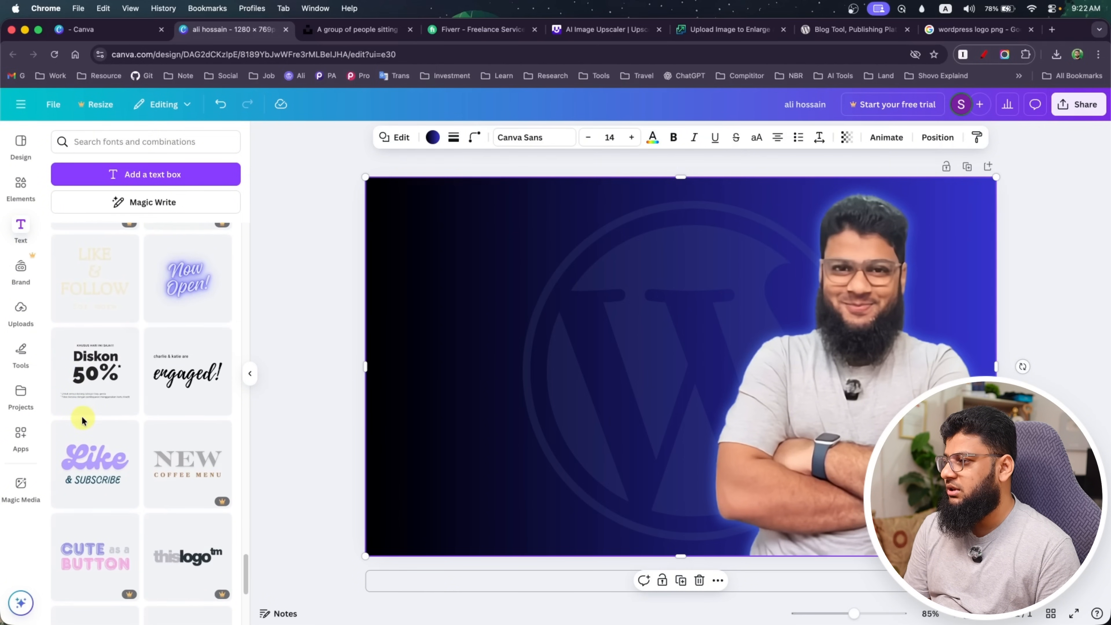
scroll(82, 420, down, 3)
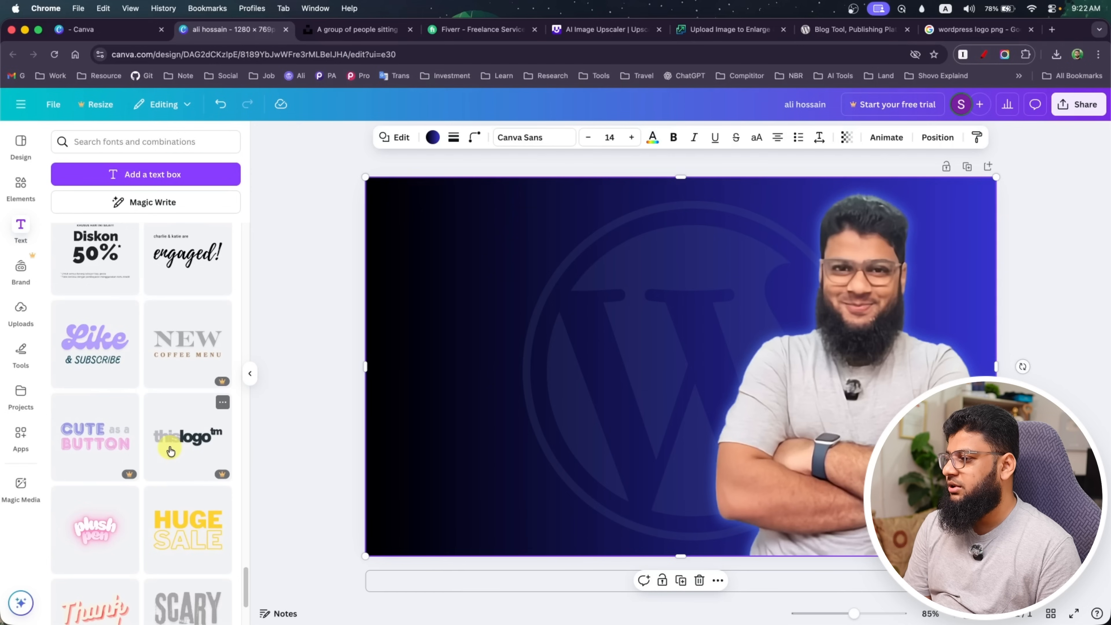
scroll(114, 427, down, 4)
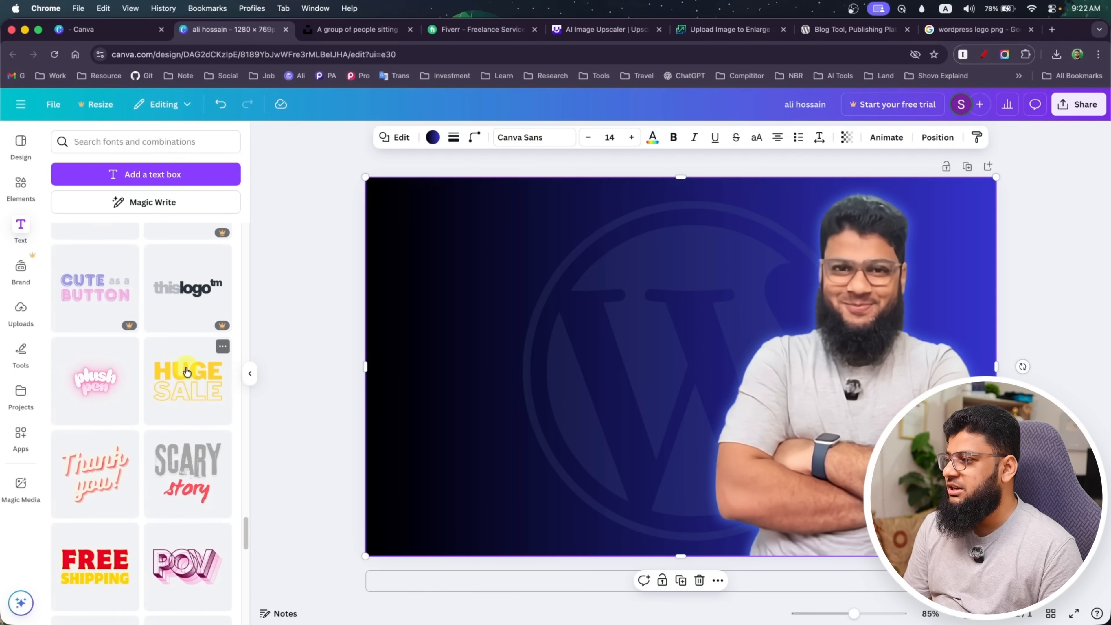
scroll(86, 427, down, 8)
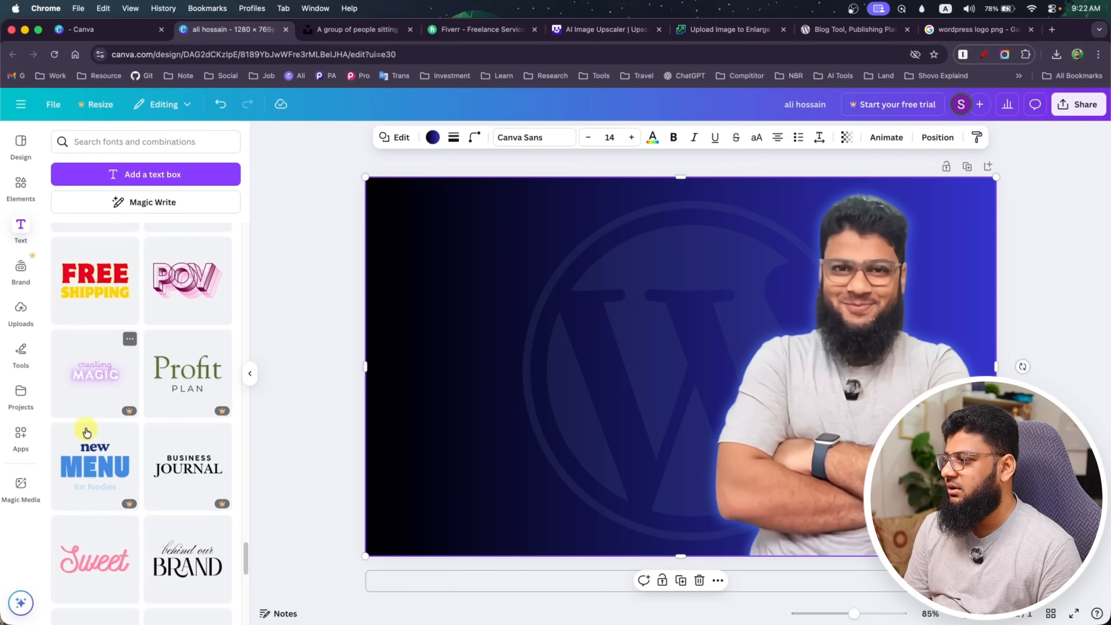
scroll(87, 479, down, 10)
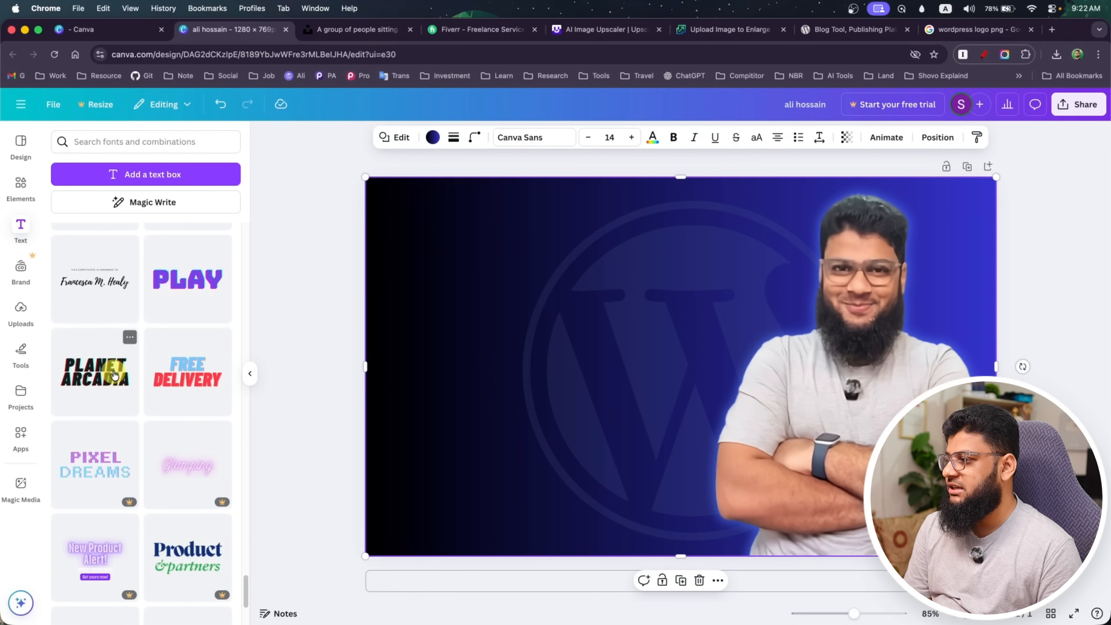
Try the PLANET ARCADIA font combination beside the portrait, scaled to about 540 × 263, and delete it
click(103, 379)
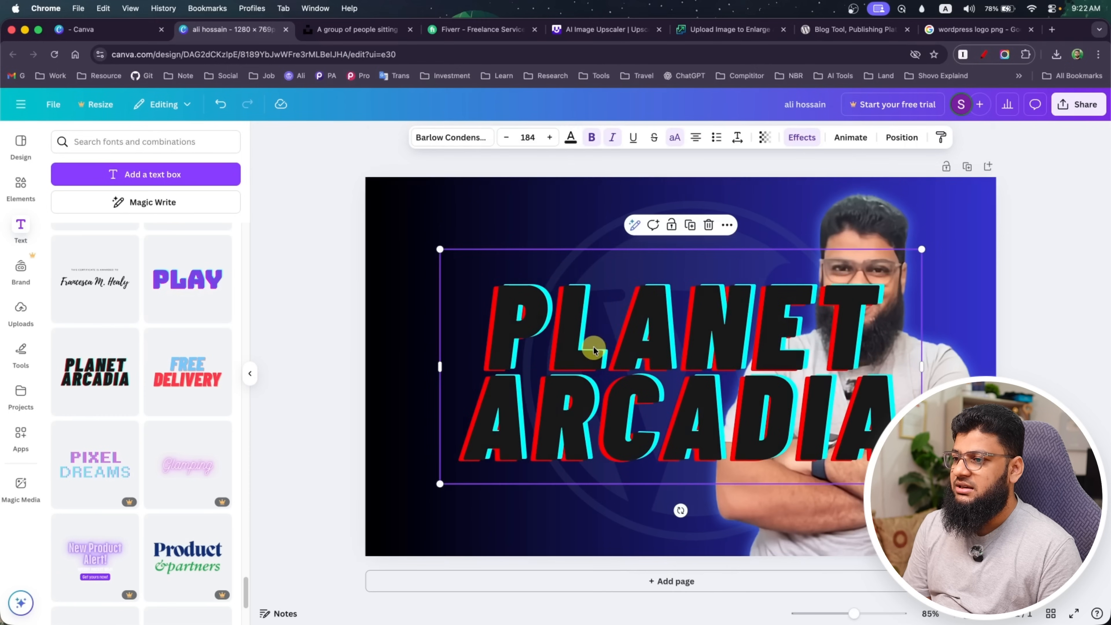
drag(637, 370, 570, 362)
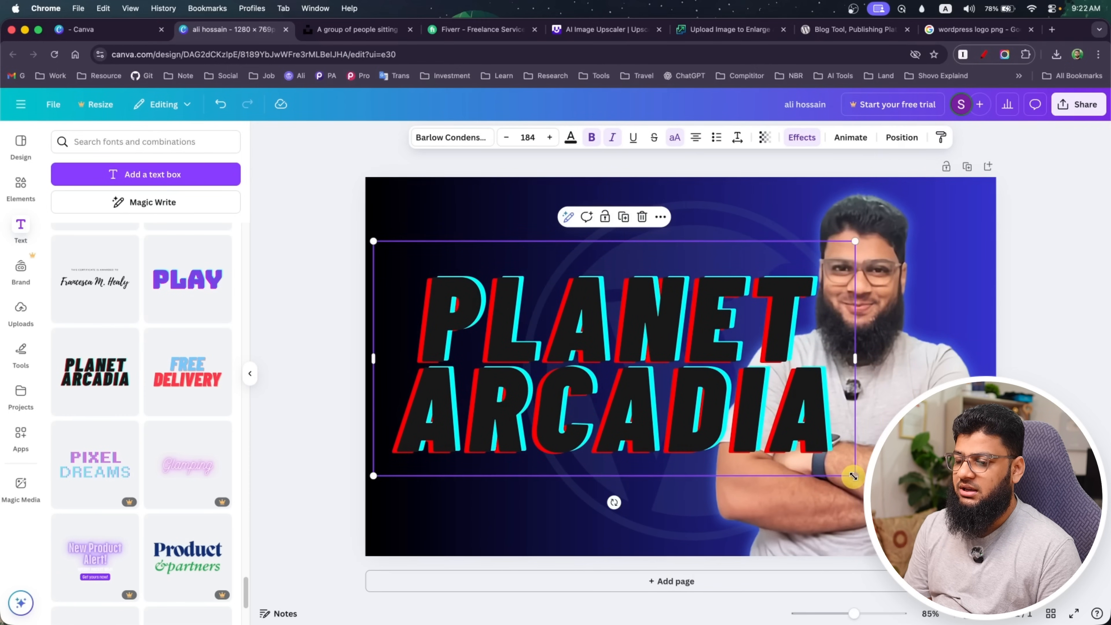
drag(854, 476, 636, 376)
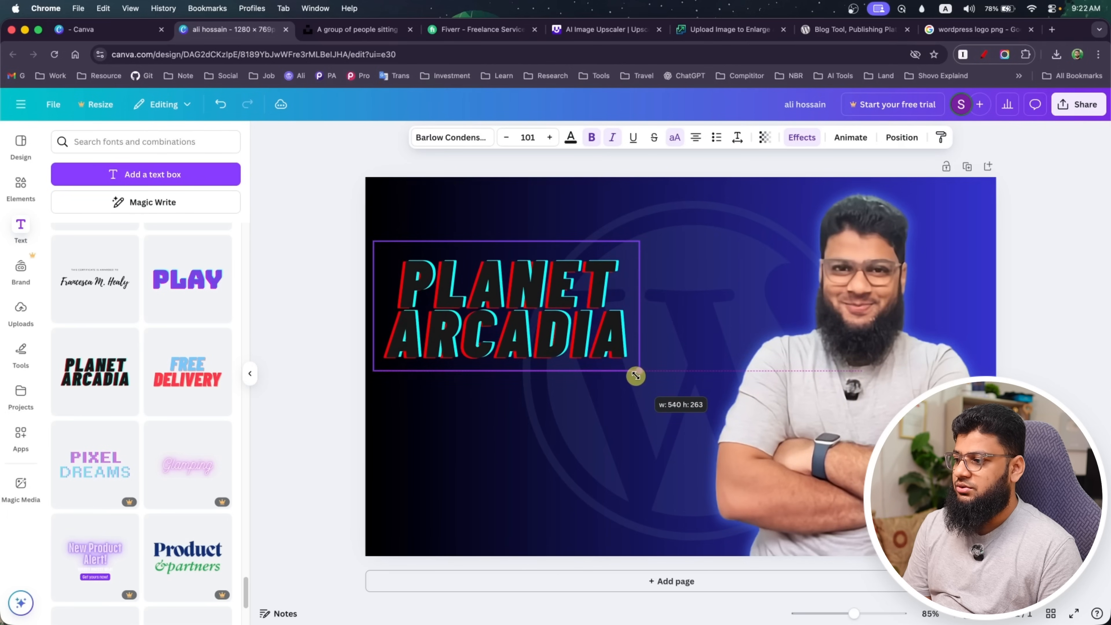
drag(523, 324, 547, 348)
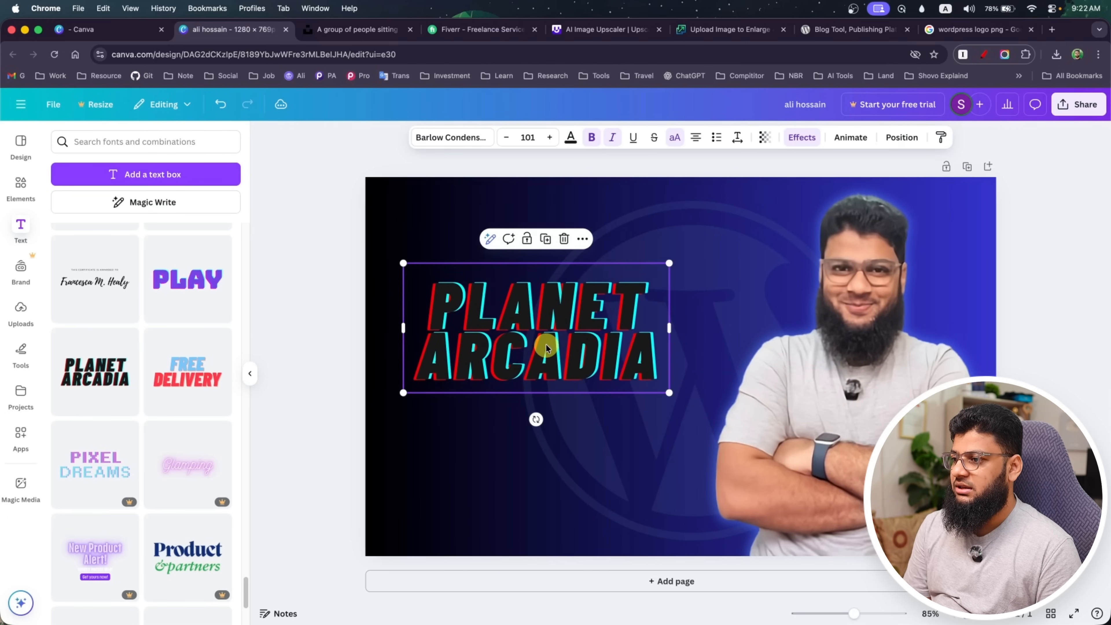
click(454, 138)
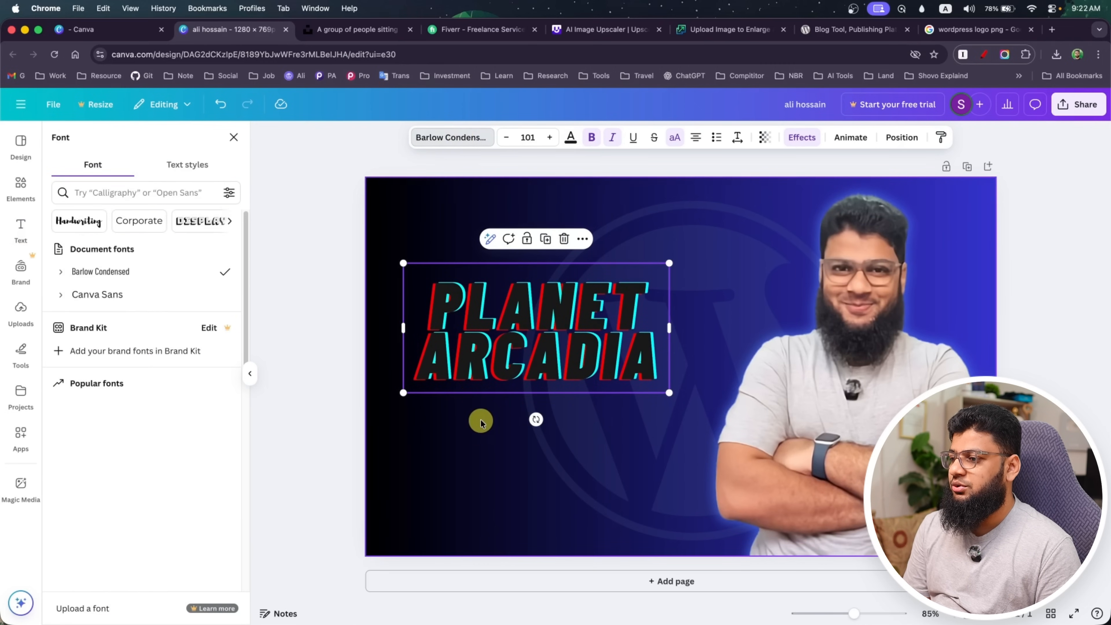
key(Delete)
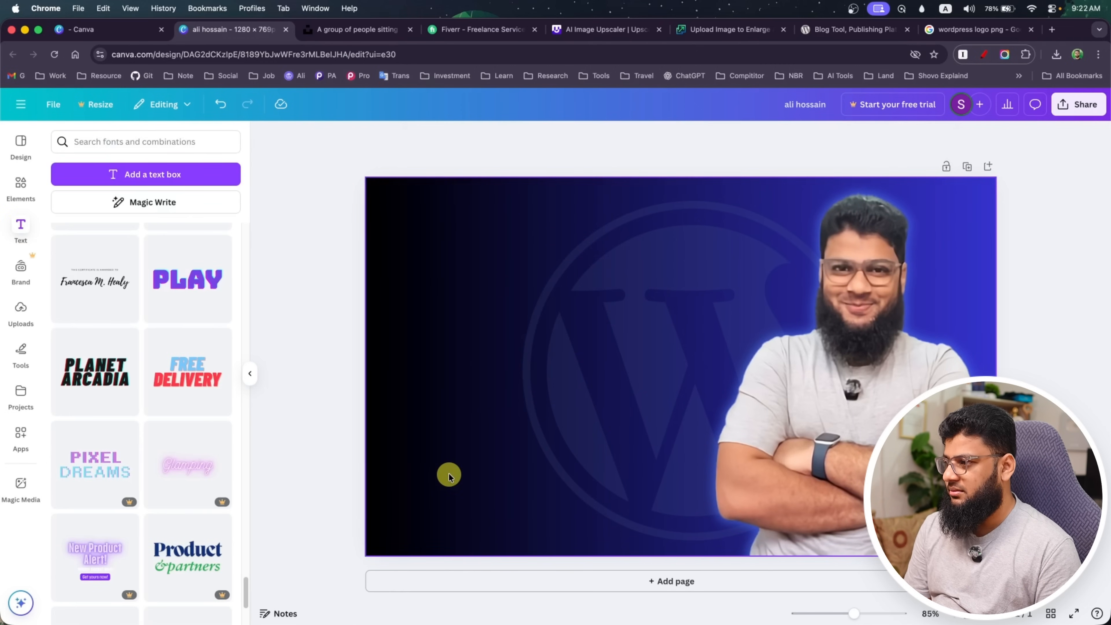
Look through further font combinations below PLANET ARCADIA for an alternative title style
scroll(191, 417, down, 10)
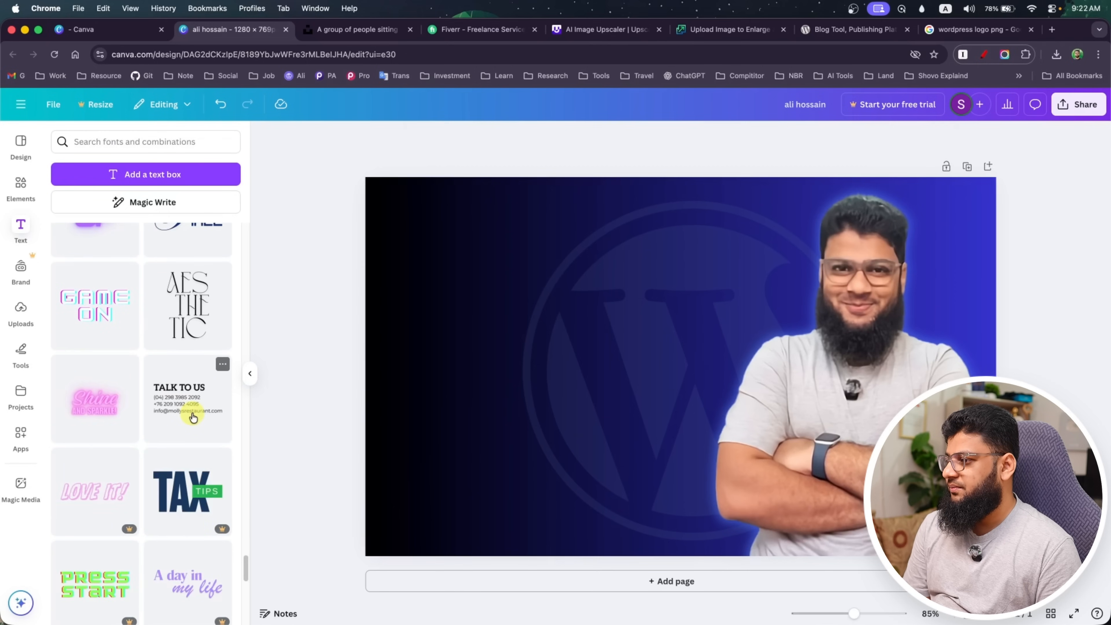
scroll(193, 417, down, 5)
scroll(193, 417, down, 8)
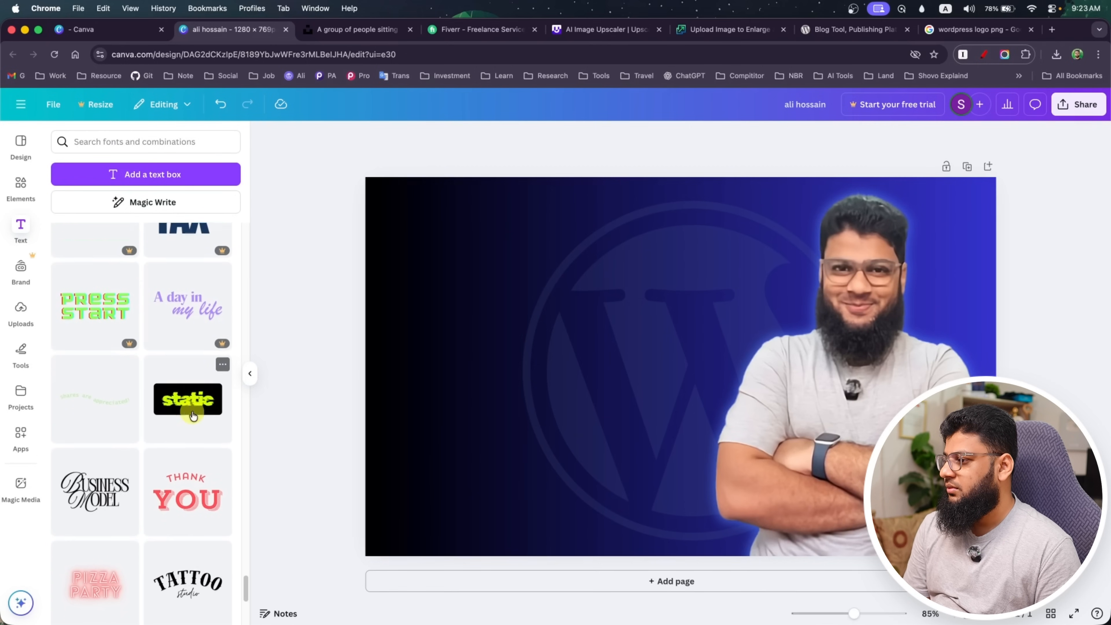
scroll(193, 417, down, 11)
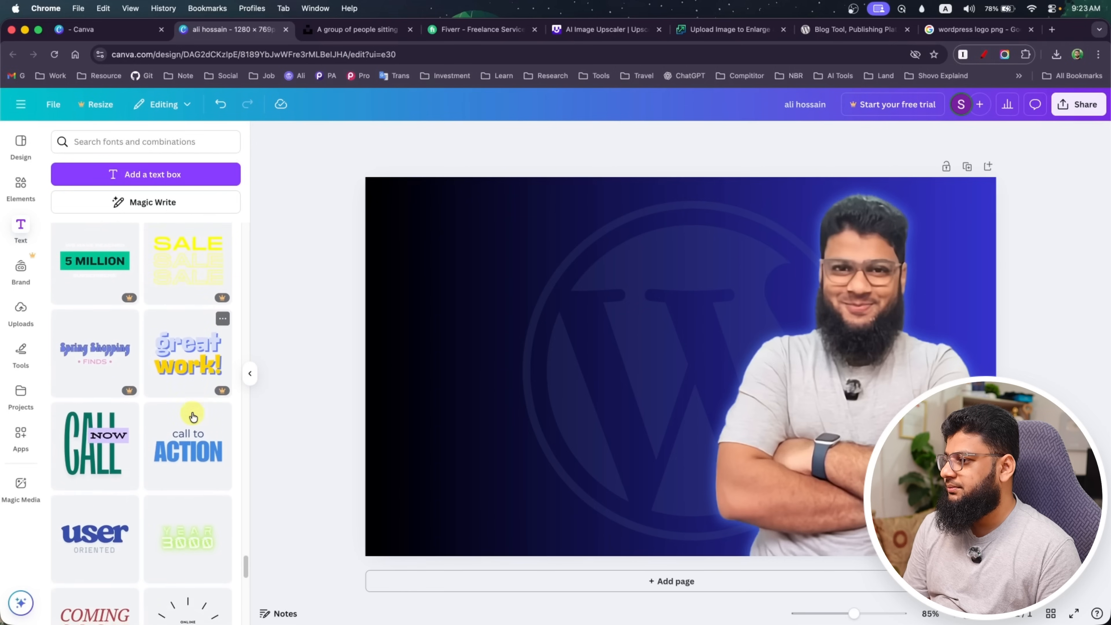
scroll(192, 418, down, 2)
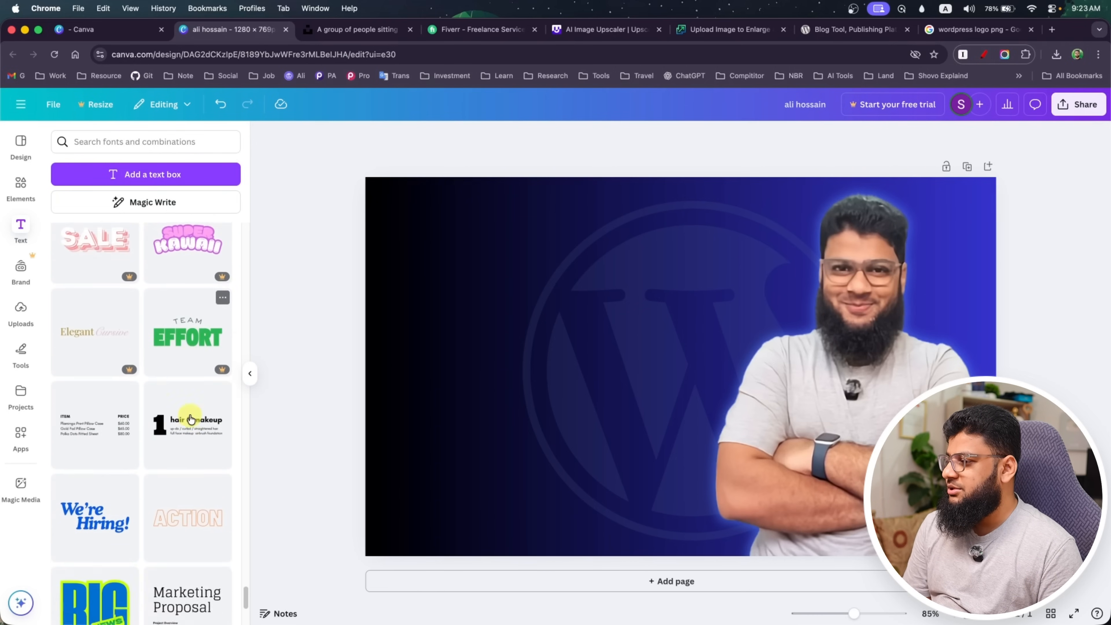
scroll(141, 471, down, 4)
scroll(142, 471, down, 6)
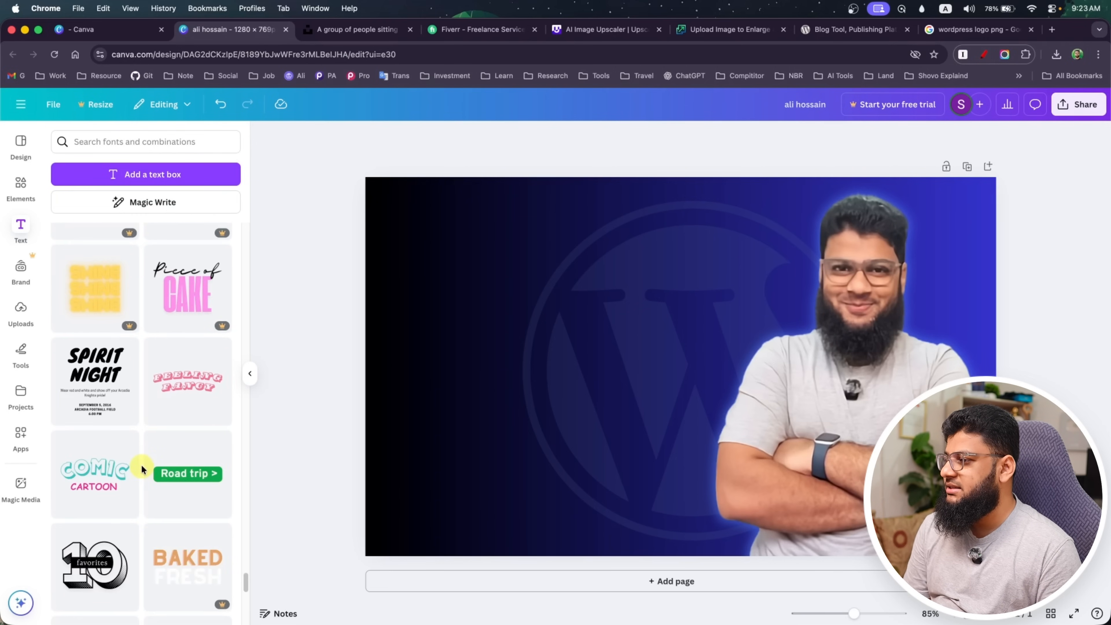
Add a default heading to the thumbnail with the text "WORDPRESS"
scroll(142, 470, up, 20)
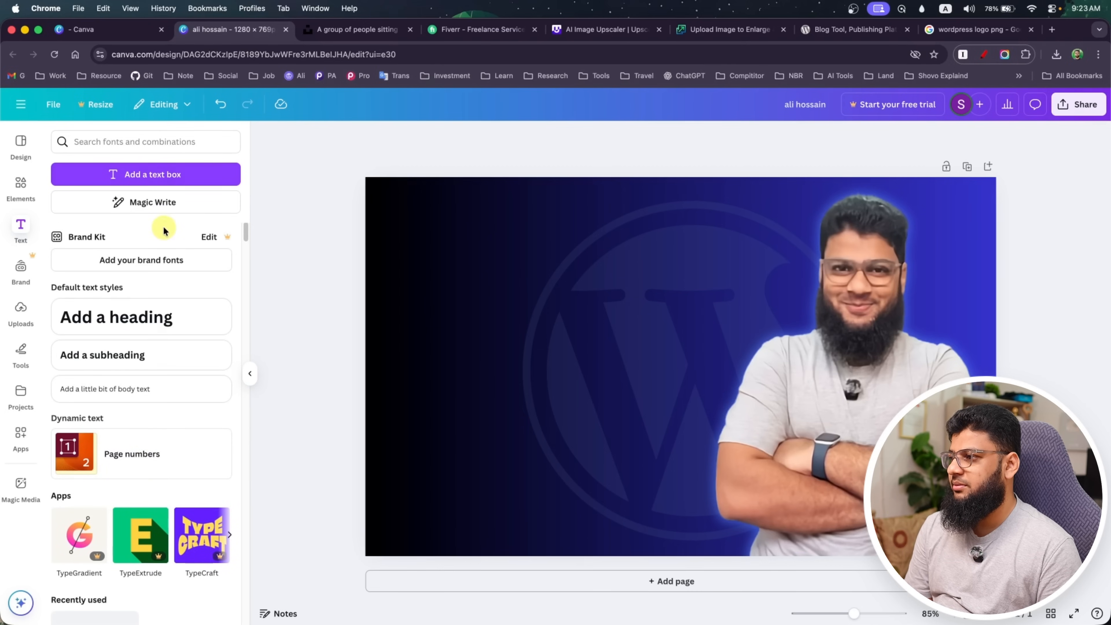
click(126, 341)
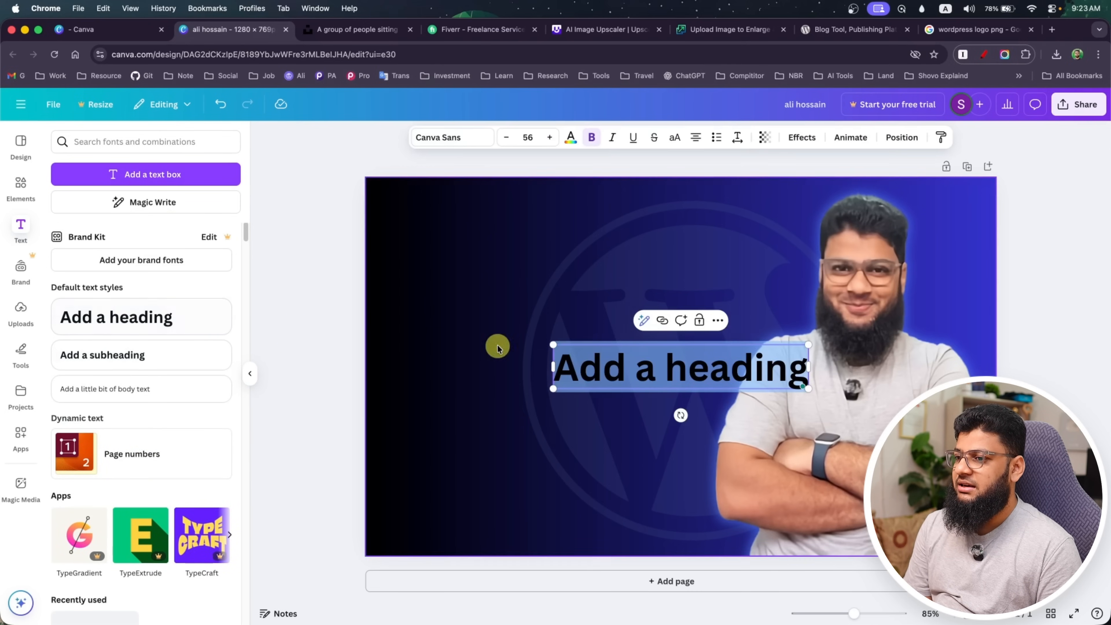
text(W)
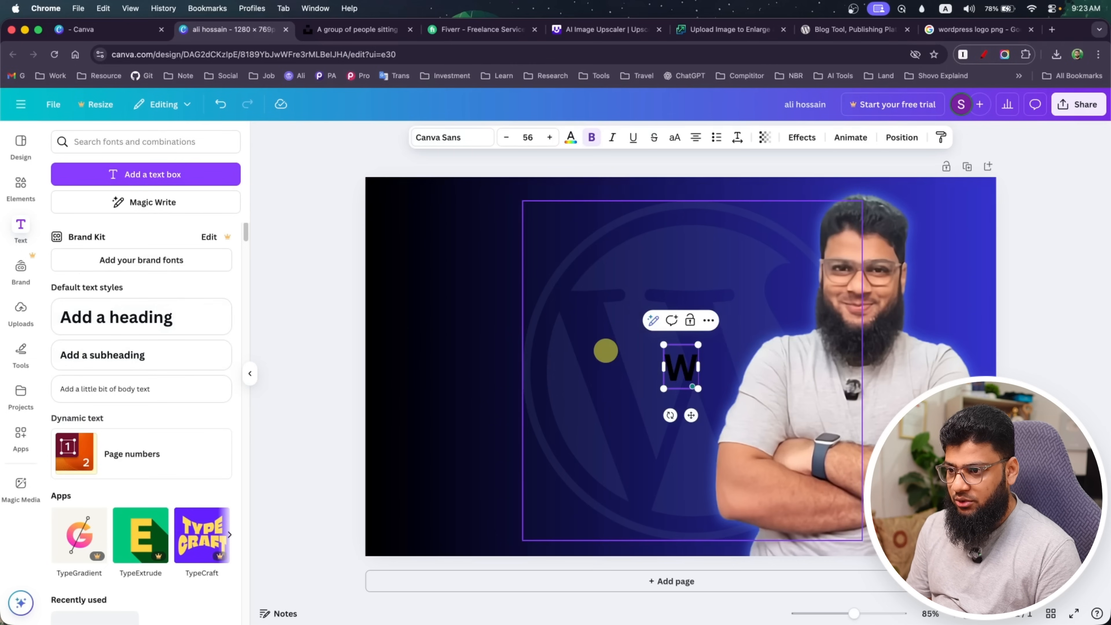
text(ORDPRESS)
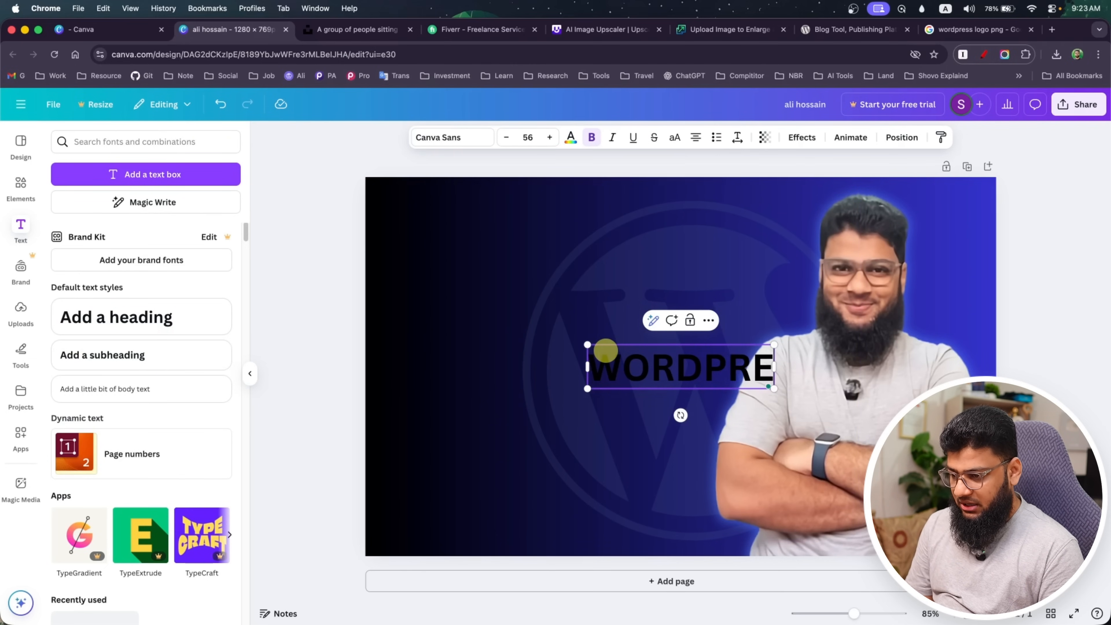
Move the WORDPRESS heading to the upper dark area beside the portrait and enlarge it to about font size 73.1
click(657, 422)
click(664, 378)
drag(666, 379, 511, 298)
drag(643, 308, 714, 323)
drag(591, 287, 596, 294)
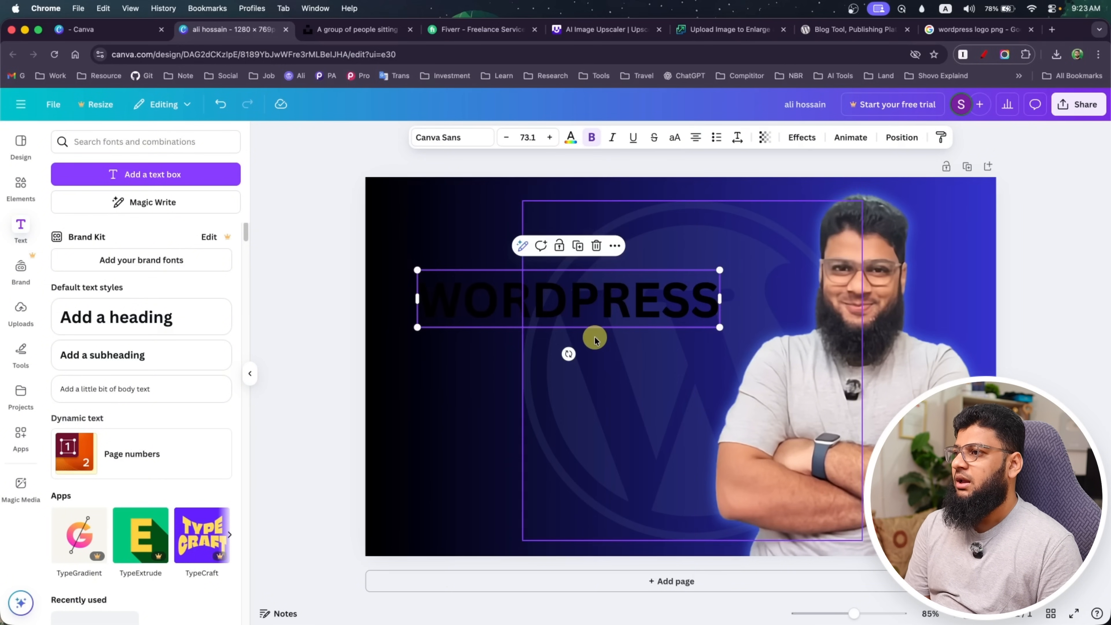
Set the WORDPRESS heading's font to Montserrat ExtraBold
click(479, 141)
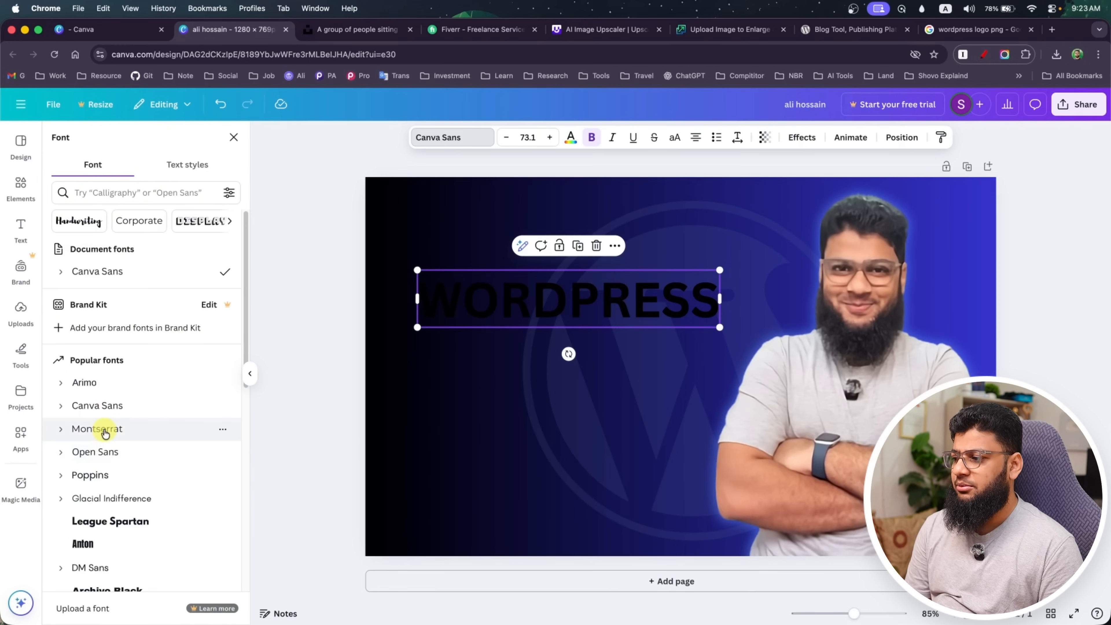
scroll(100, 433, down, 3)
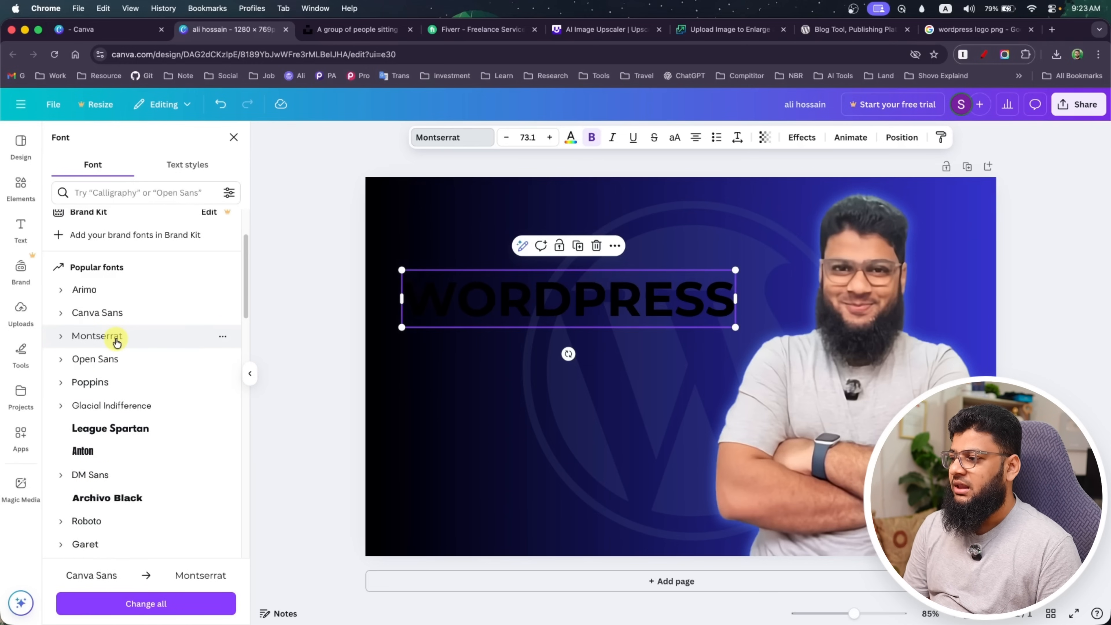
click(64, 338)
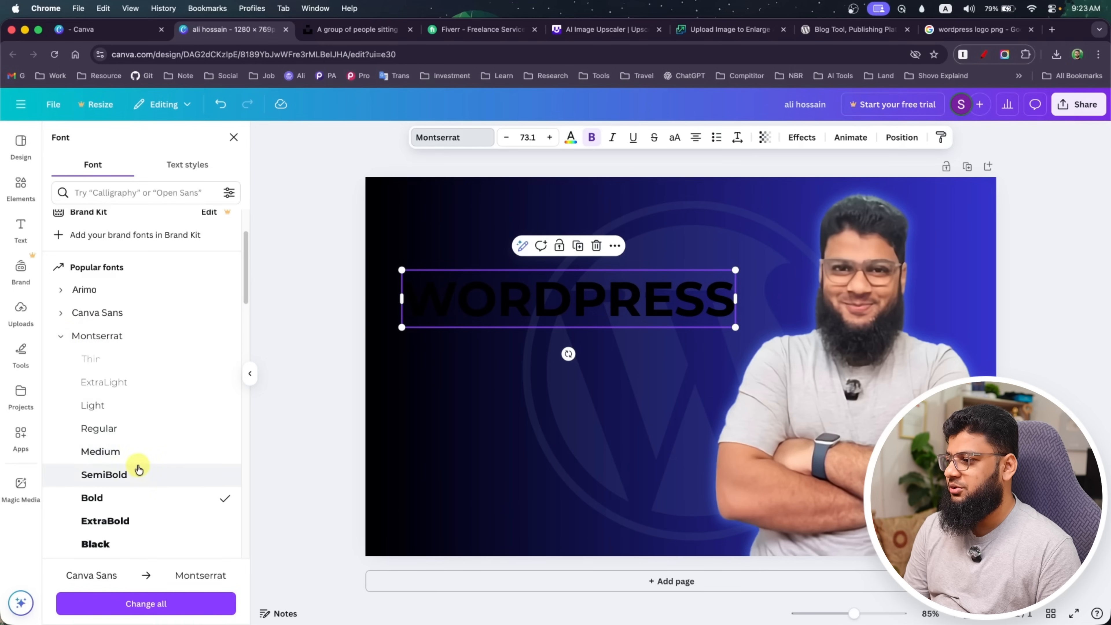
scroll(136, 464, down, 5)
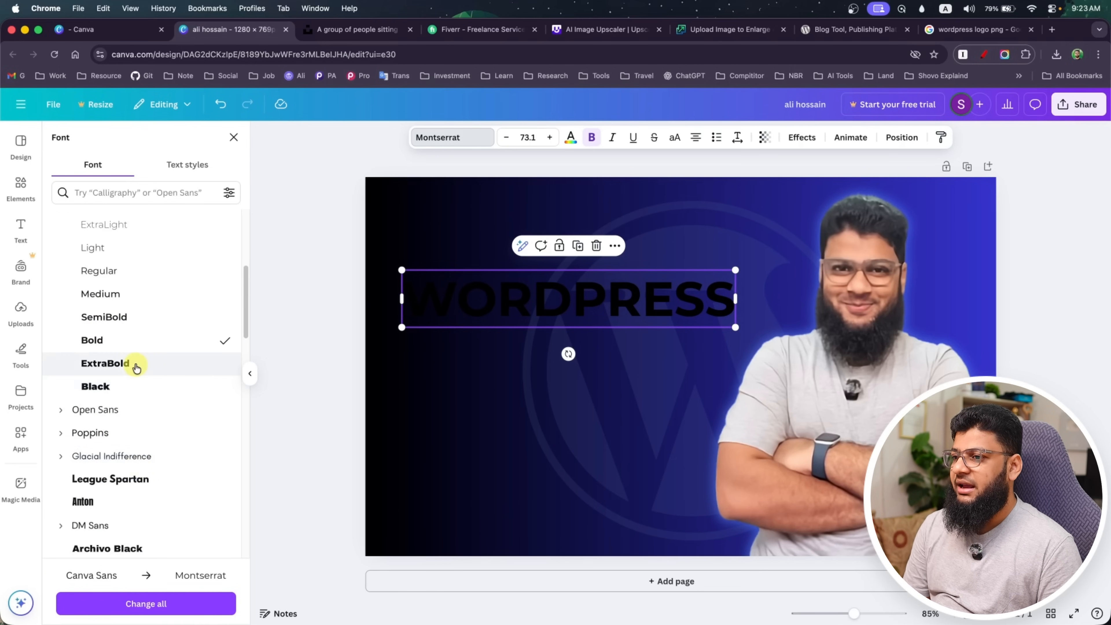
click(136, 368)
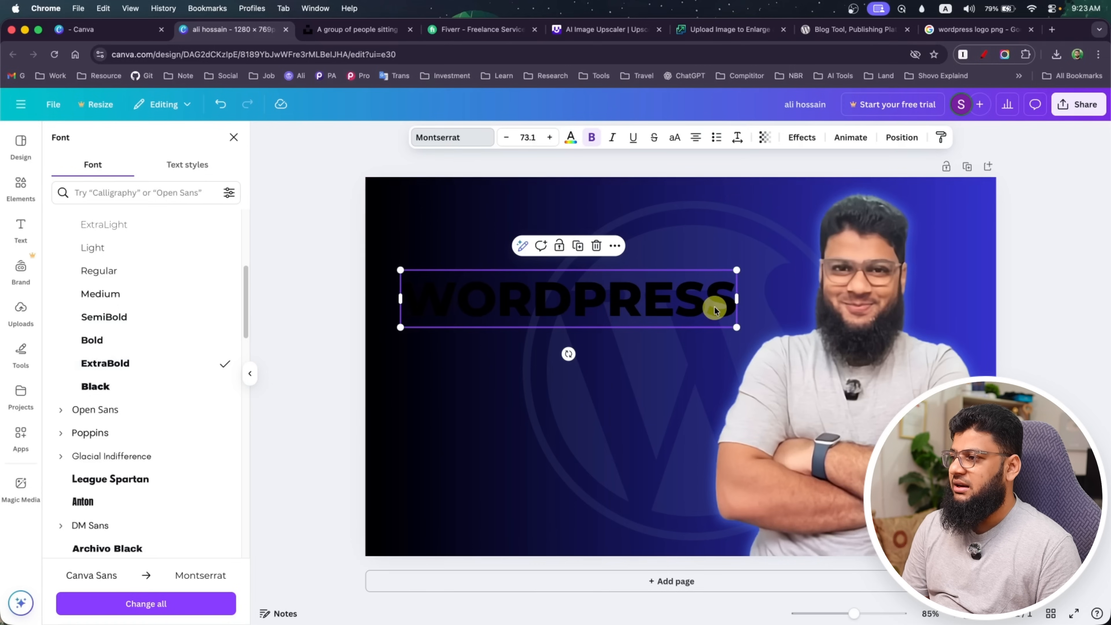
Look through the document text styles and the popular fonts available for the WORDPRESS heading
click(183, 165)
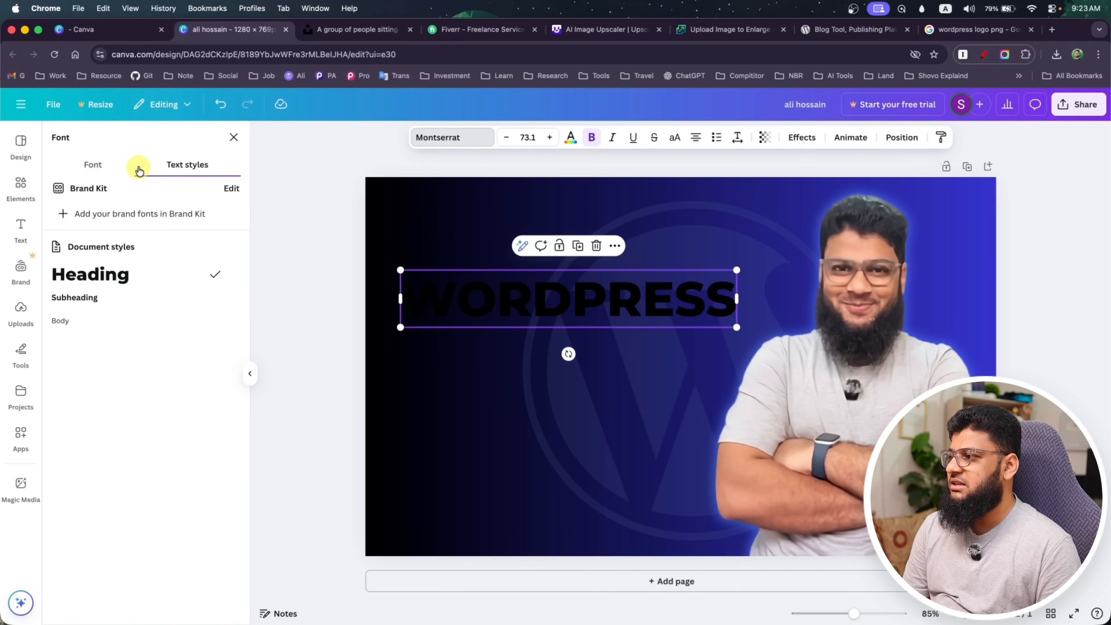
click(90, 173)
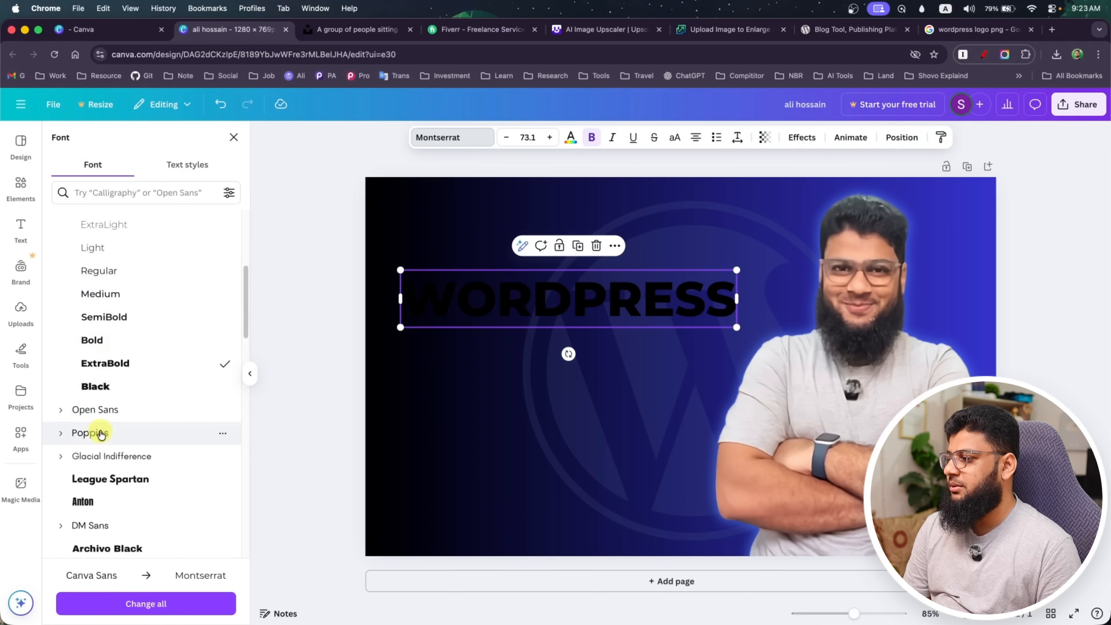
scroll(94, 422, down, 1)
scroll(93, 359, up, 6)
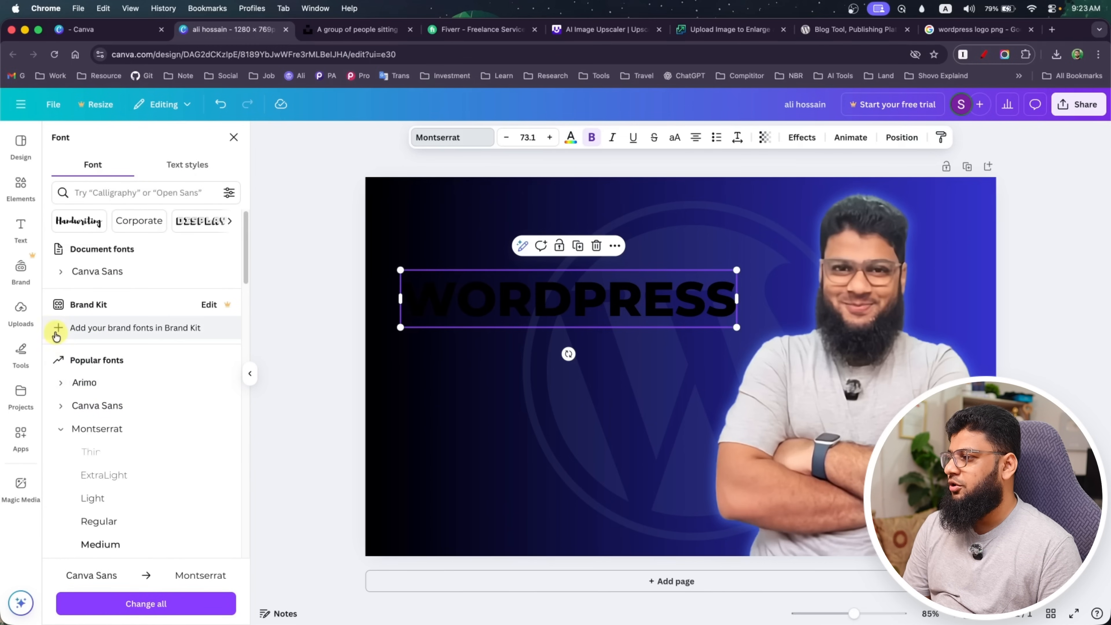
click(61, 430)
scroll(69, 417, down, 4)
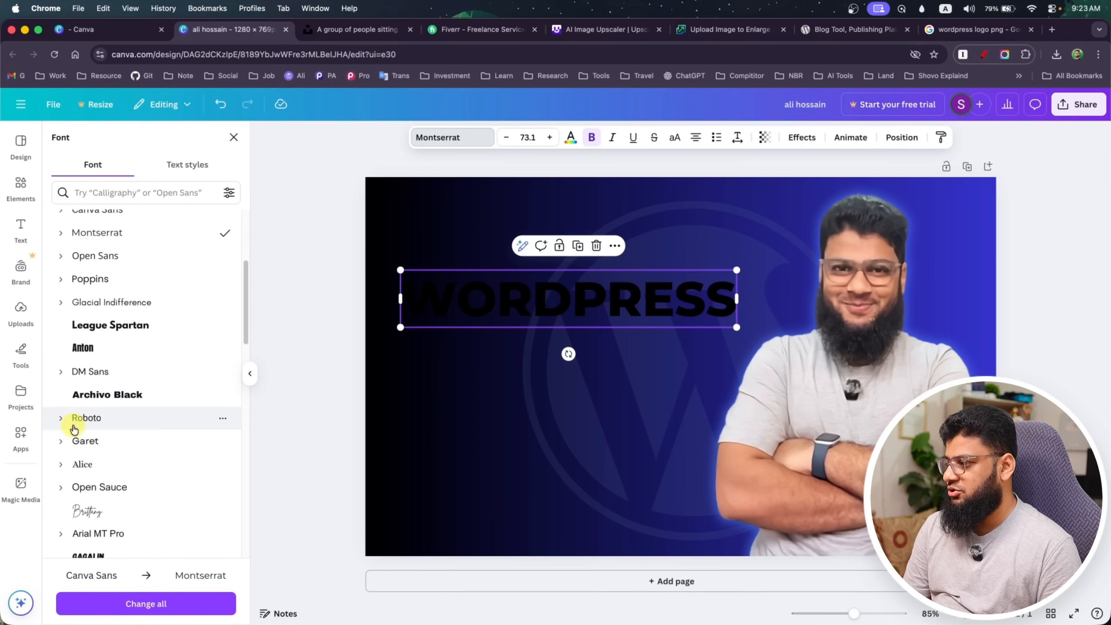
scroll(72, 427, up, 4)
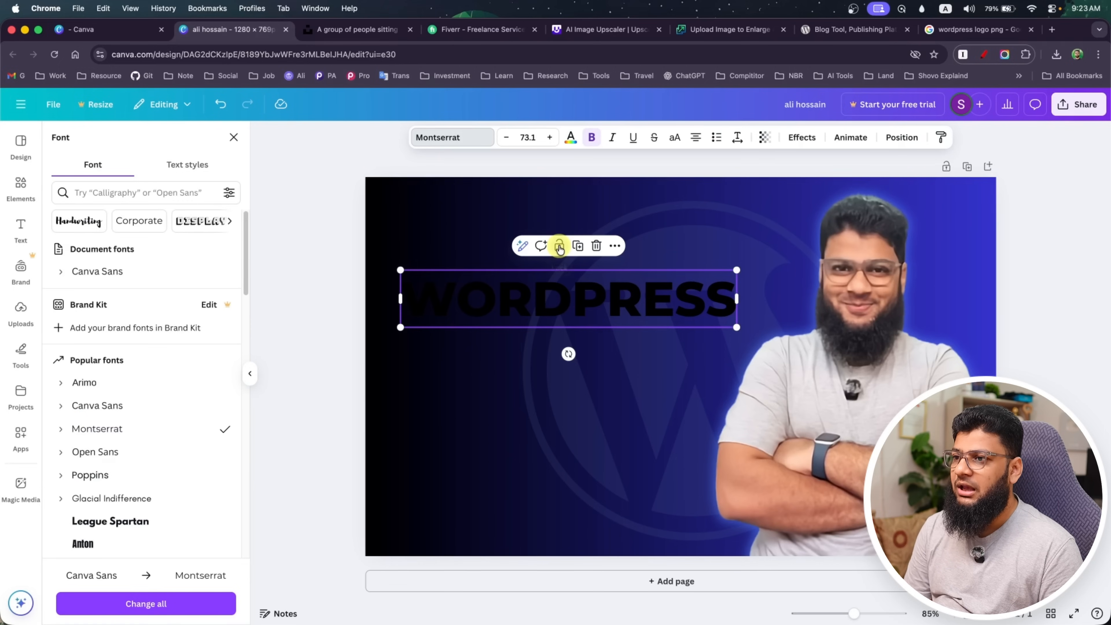
Change the WORDPRESS heading's text color to white and deselect it
click(571, 139)
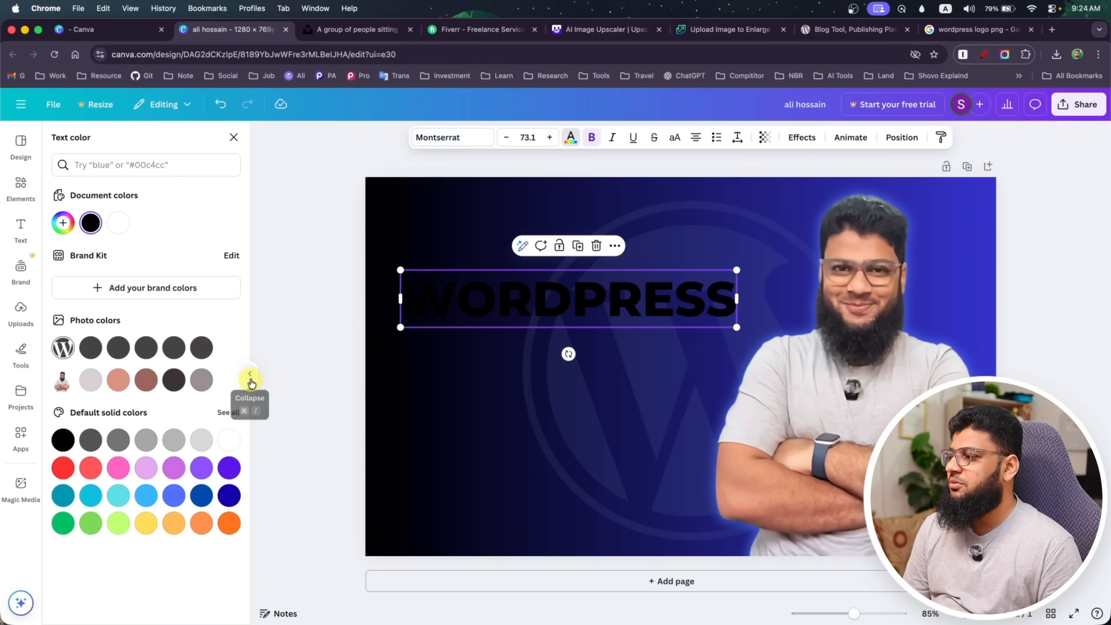
click(229, 440)
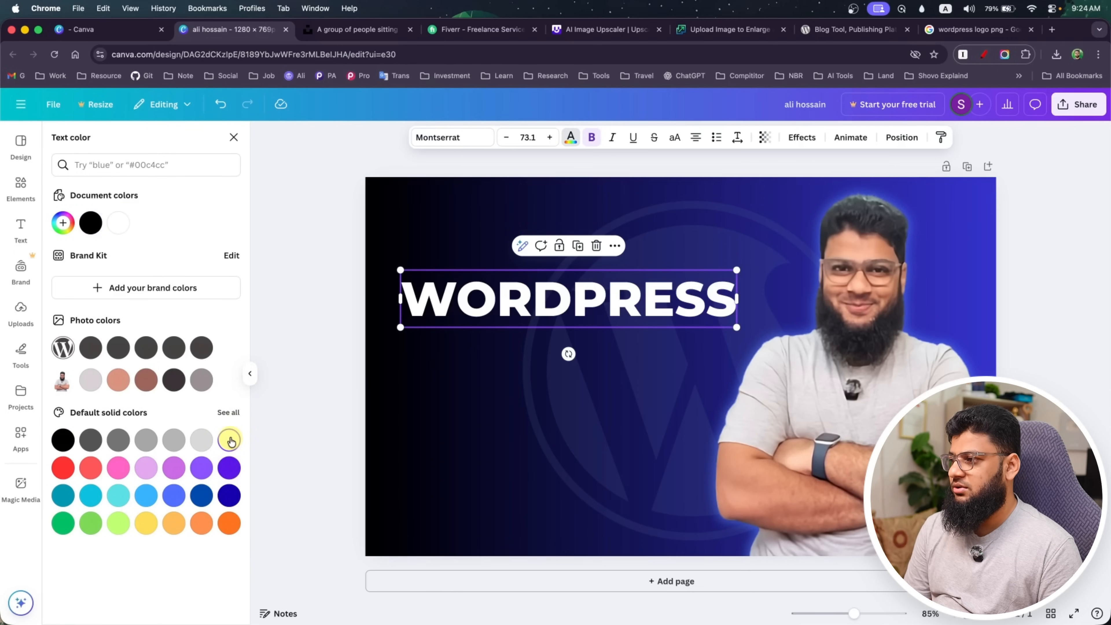
click(340, 292)
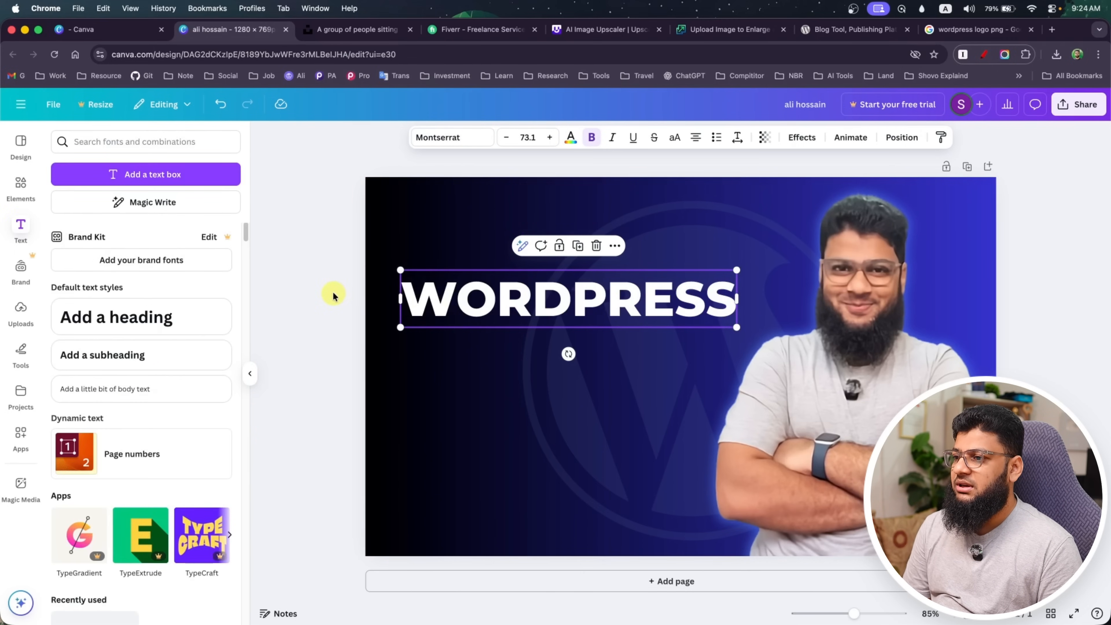
click(333, 292)
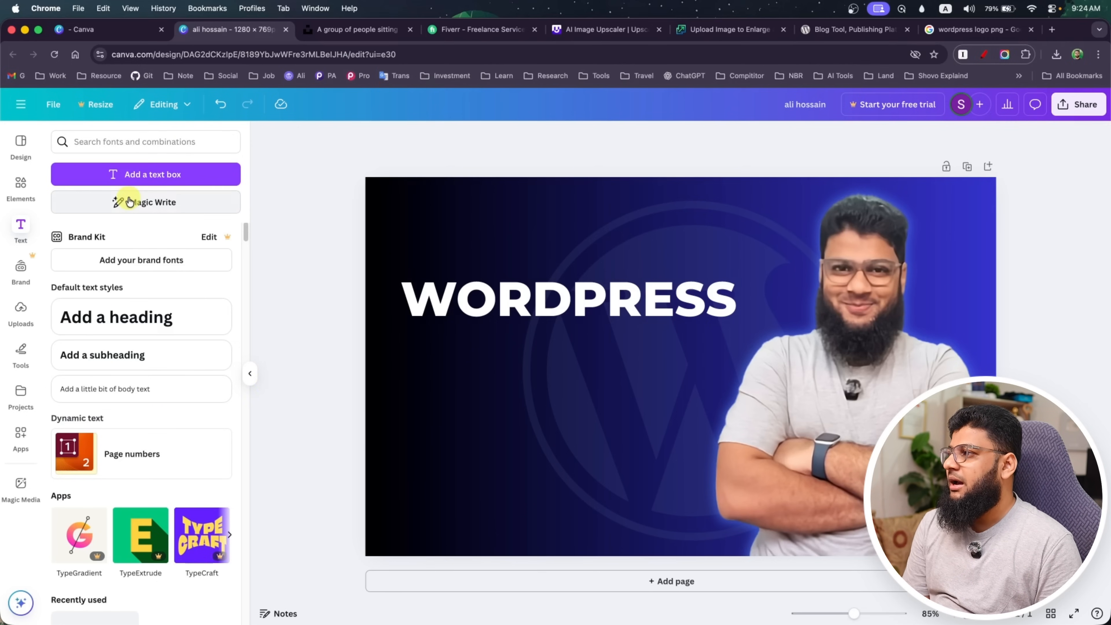
Add a rounded square shape behind the WORDPRESS heading and stretch it into a banner with even margins around the text
click(25, 197)
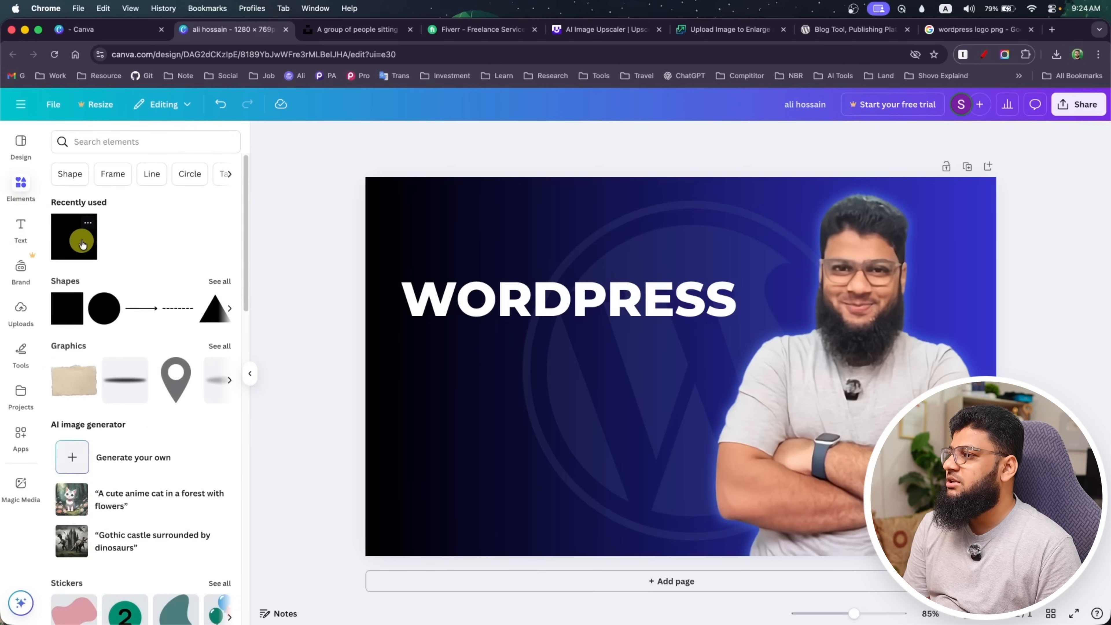
click(220, 281)
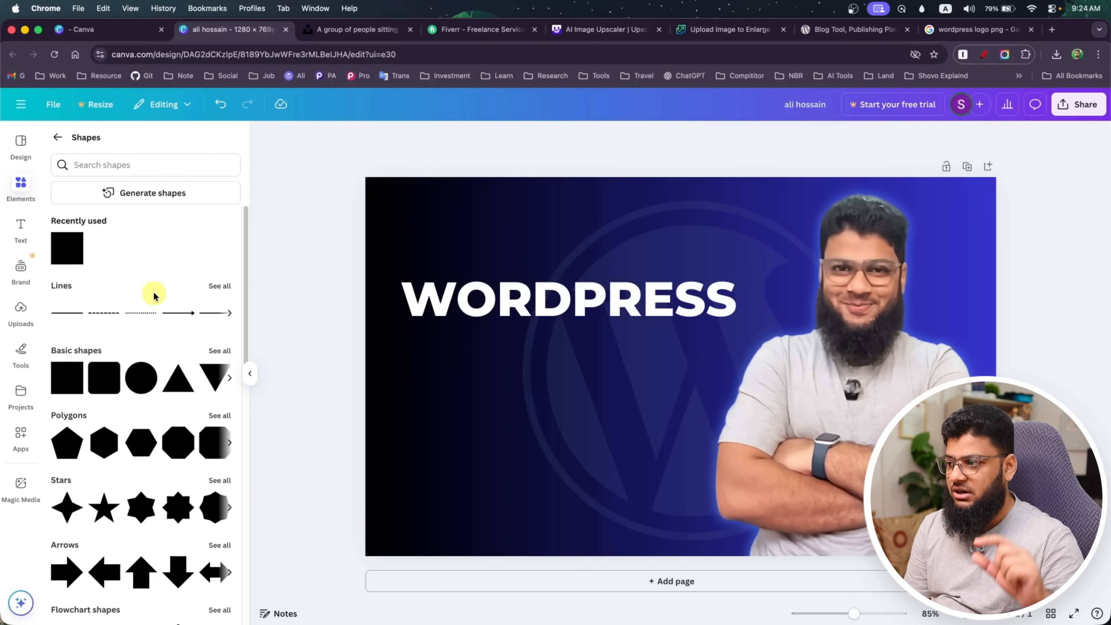
click(101, 383)
drag(657, 385, 430, 344)
drag(506, 381, 739, 314)
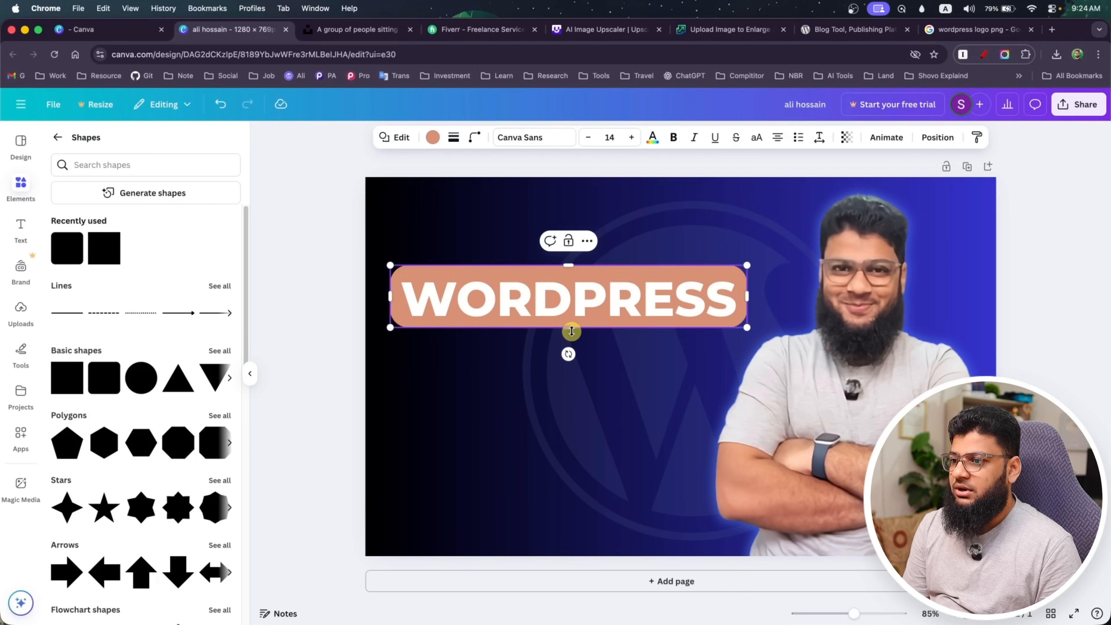
drag(572, 331, 572, 336)
click(735, 325)
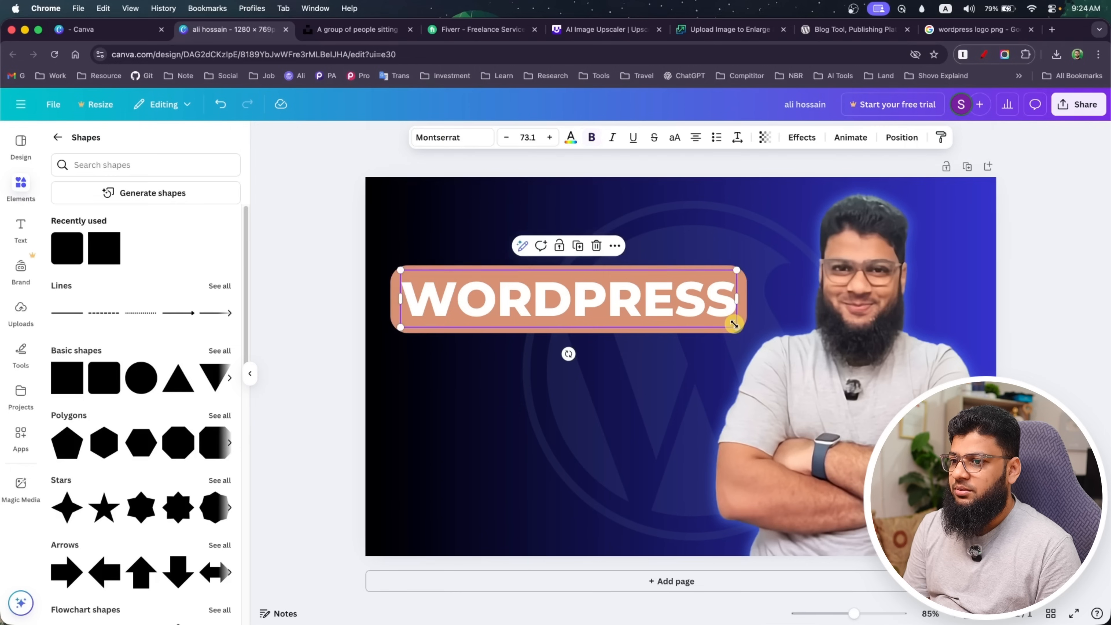
click(746, 320)
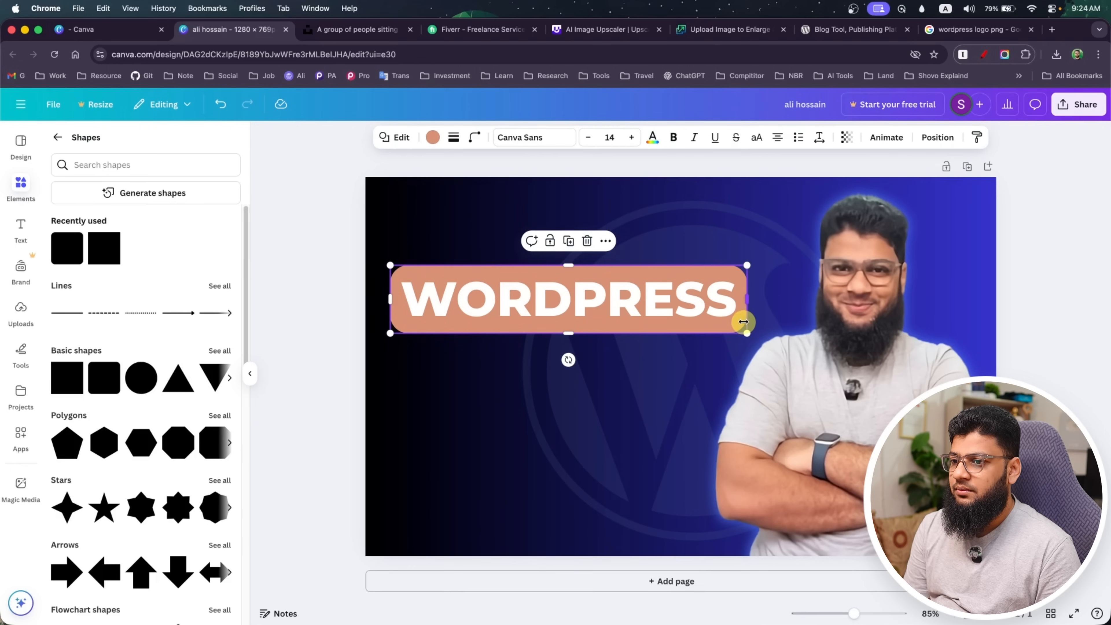
drag(739, 327, 739, 319)
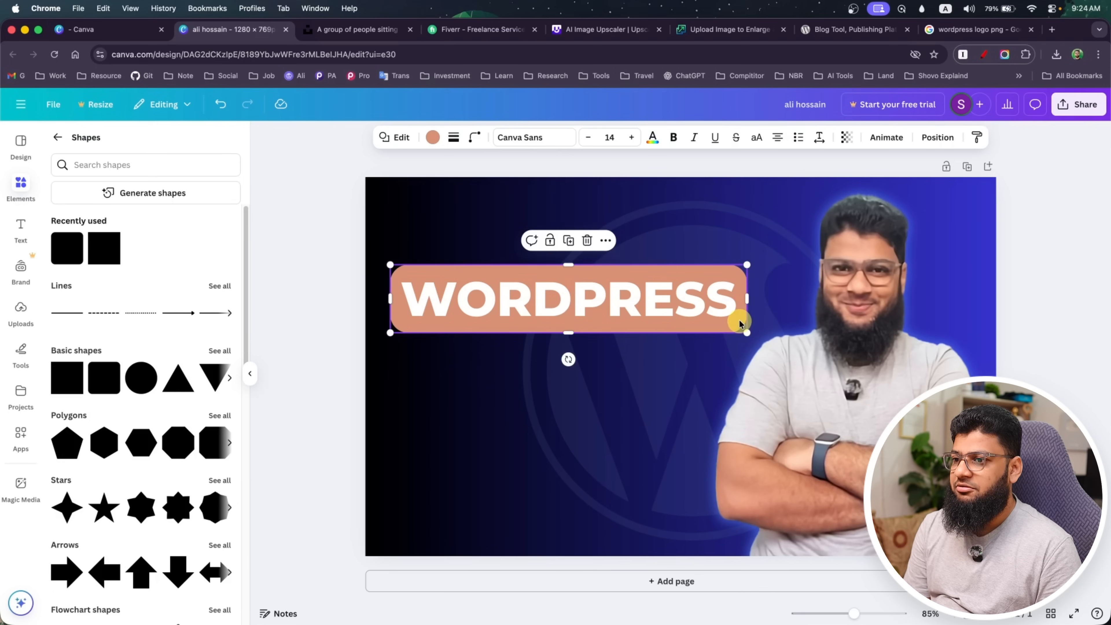
Try a purple-to-cyan gradient, a light solid purple and a darker solid violet as the banner's fill
click(433, 137)
scroll(138, 454, down, 2)
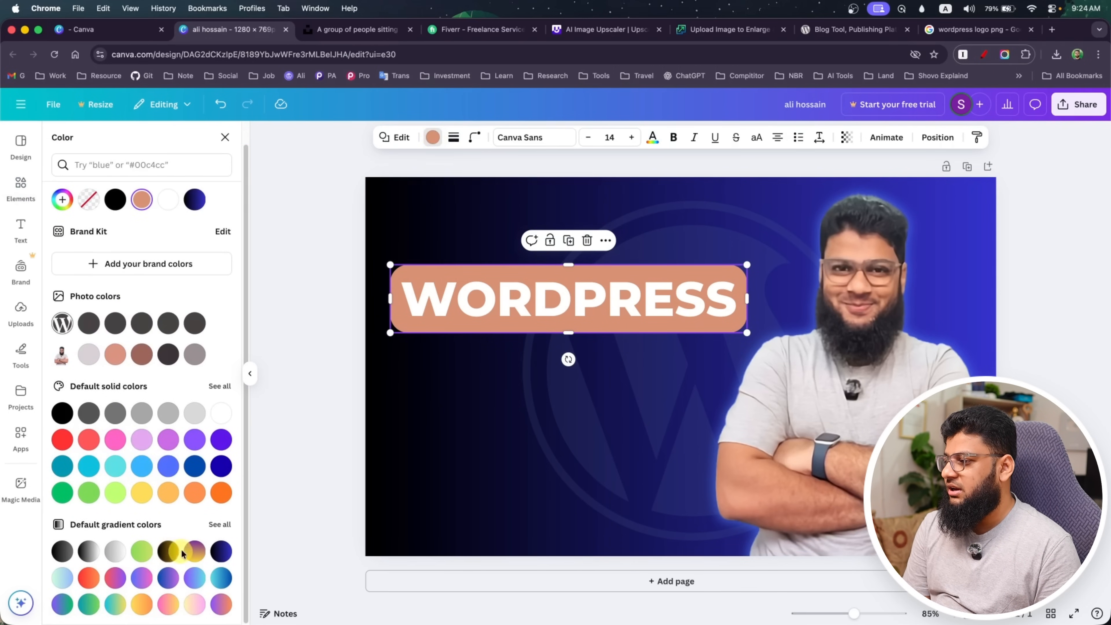
click(194, 584)
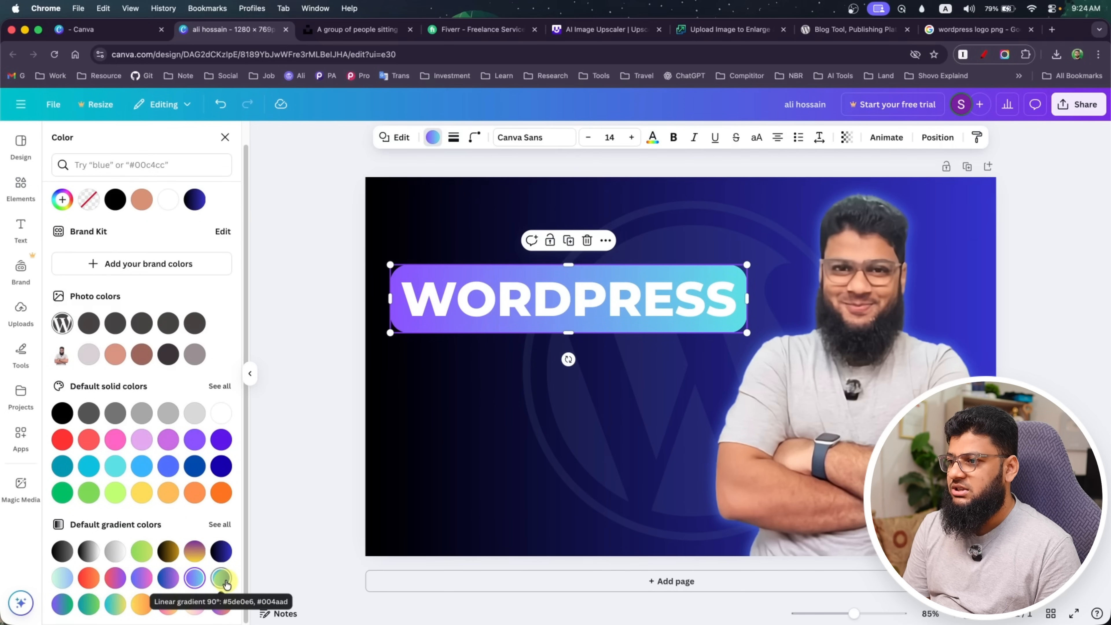
click(200, 442)
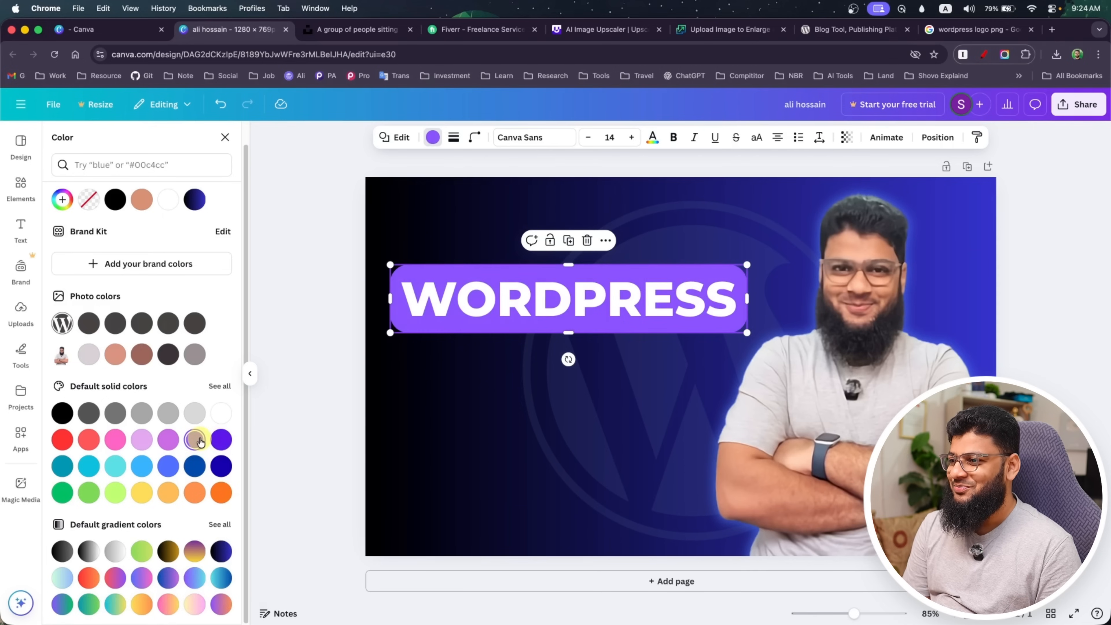
click(221, 441)
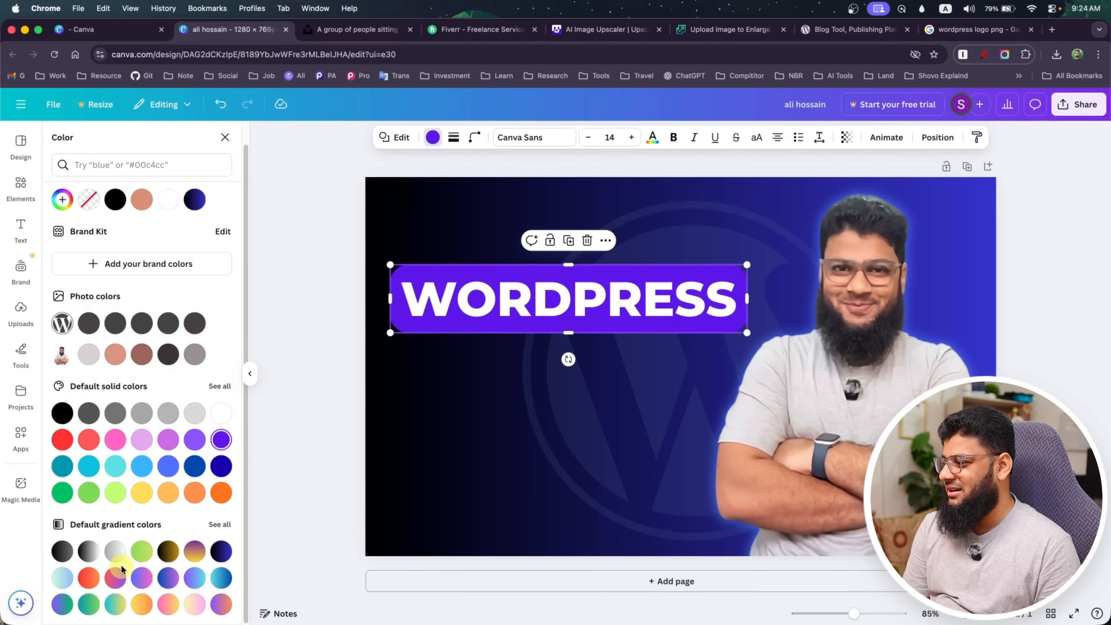
Try pale green-to-blue and purple-to-cyan gradients from the full gradient collection, and fill the WORDPRESS banner with the blue-to-purple one
click(219, 525)
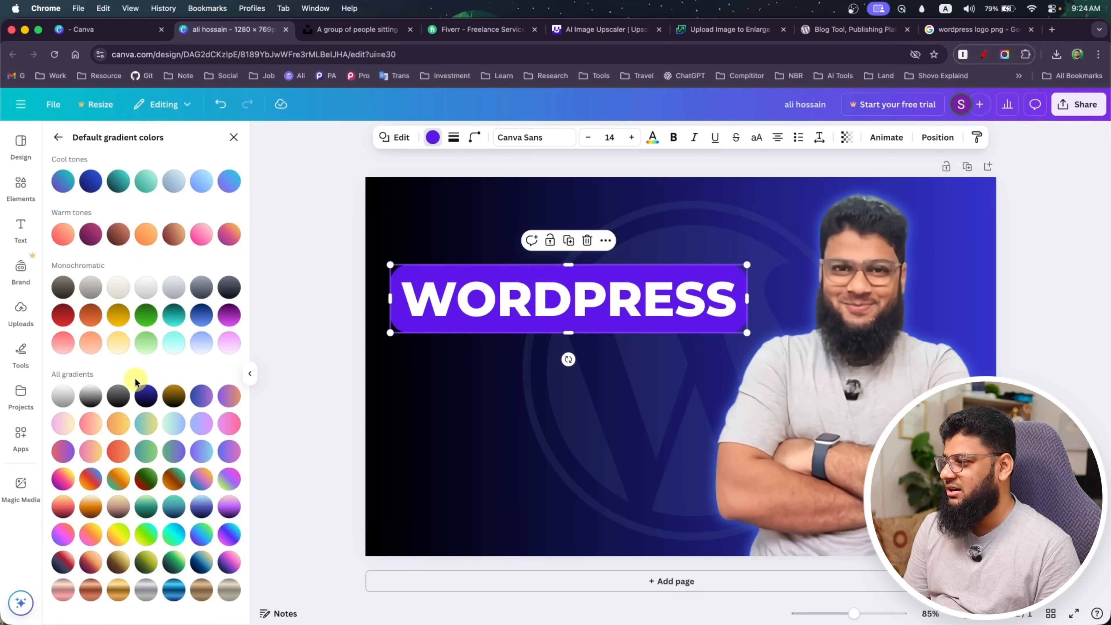
click(174, 424)
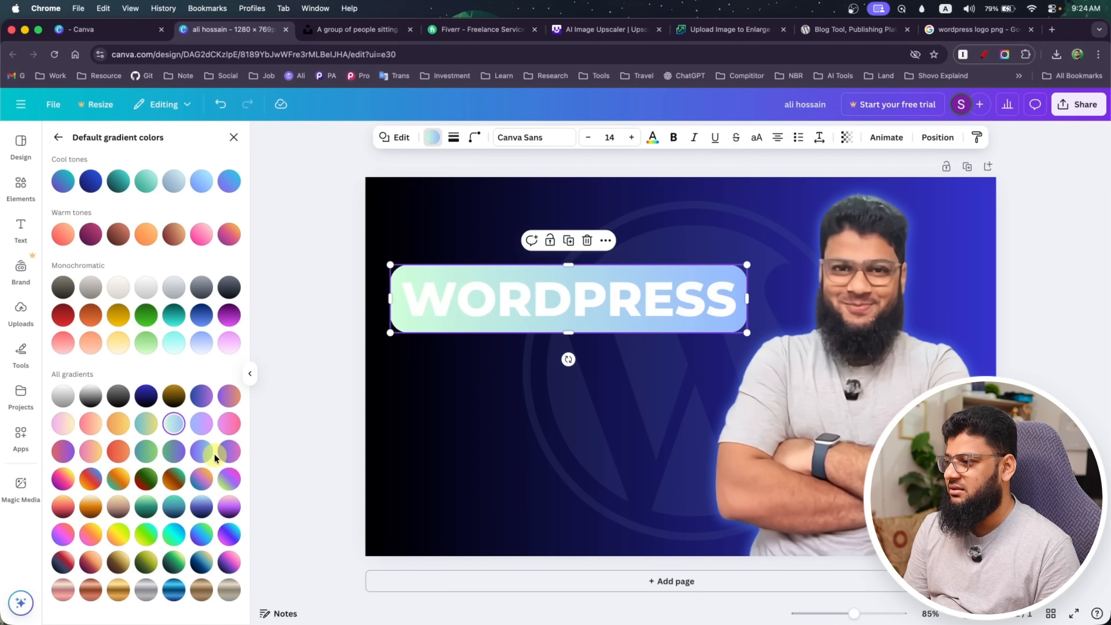
click(202, 455)
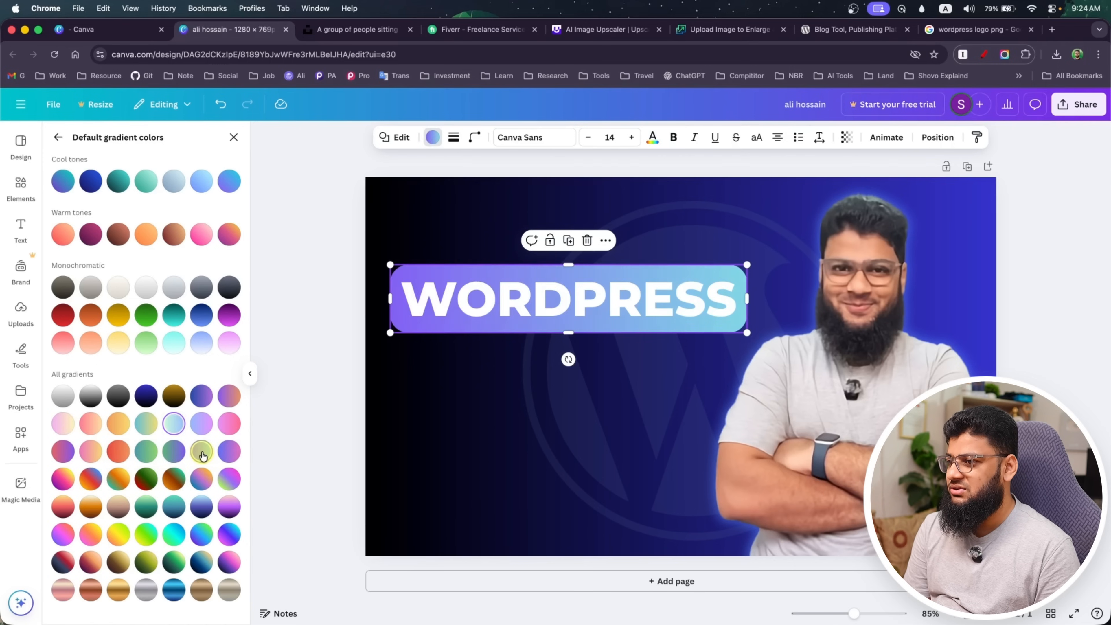
click(204, 405)
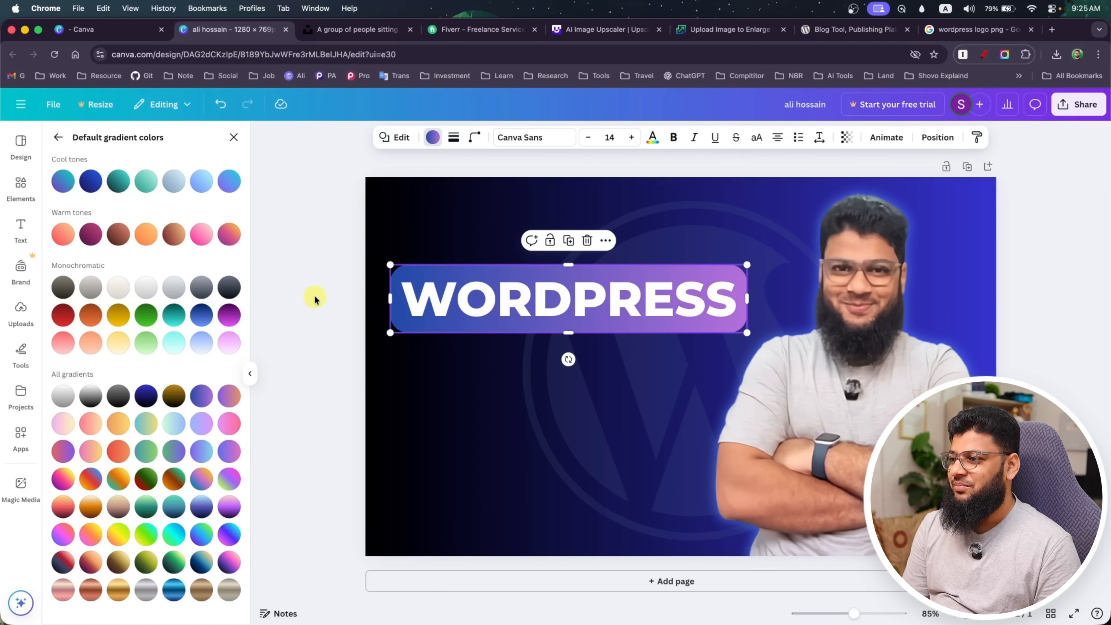
key(Escape)
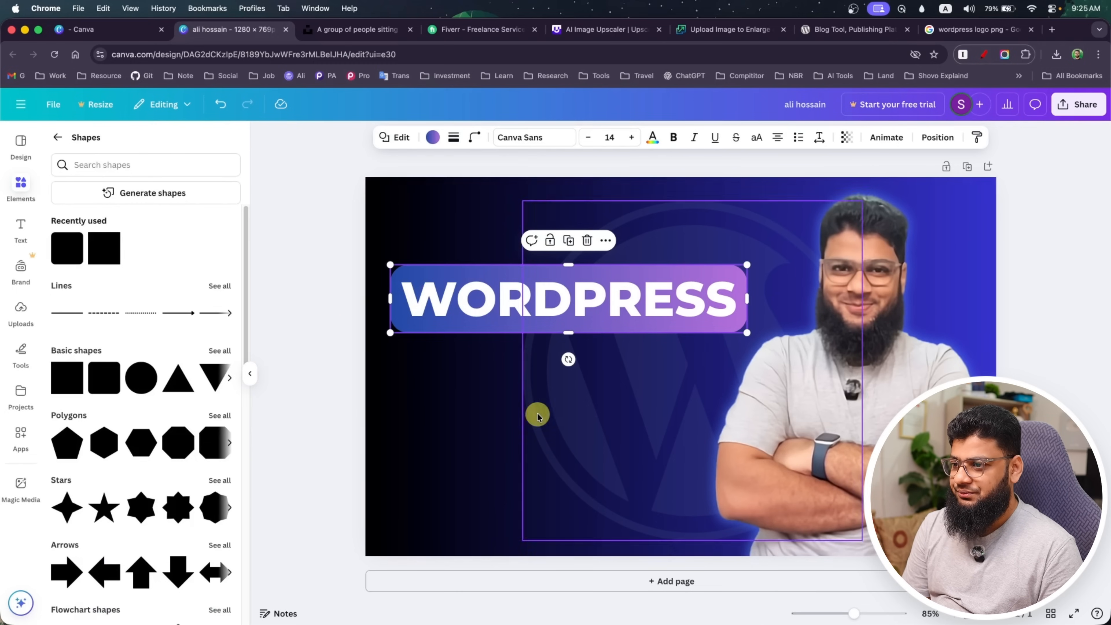
Add a default heading directly below the WORDPRESS banner with the text "CUSTOMIZATION"
click(20, 231)
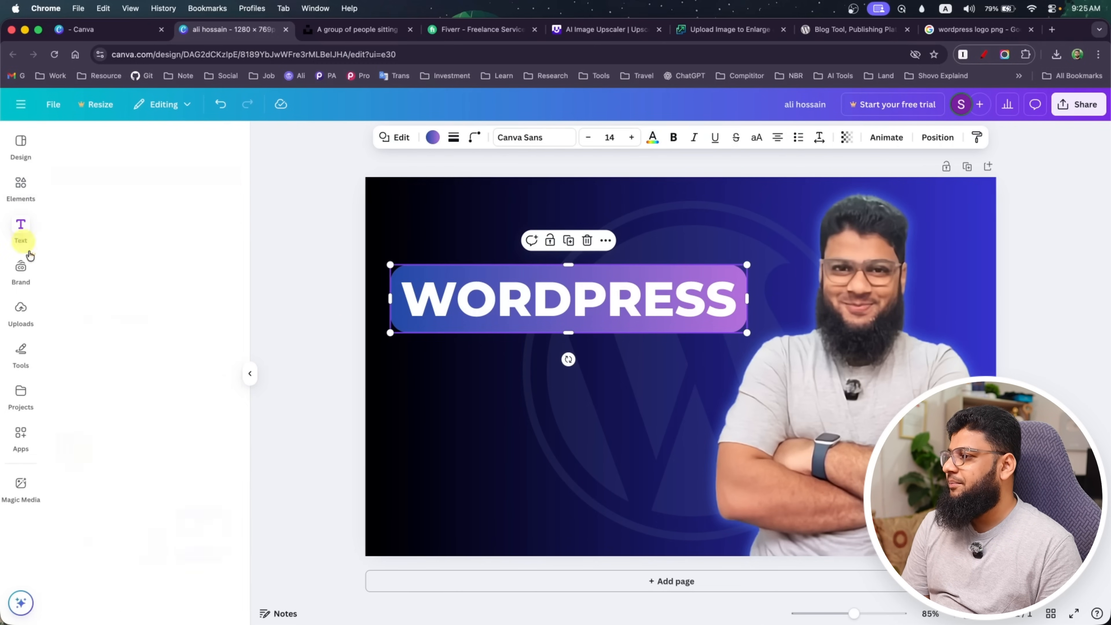
click(125, 323)
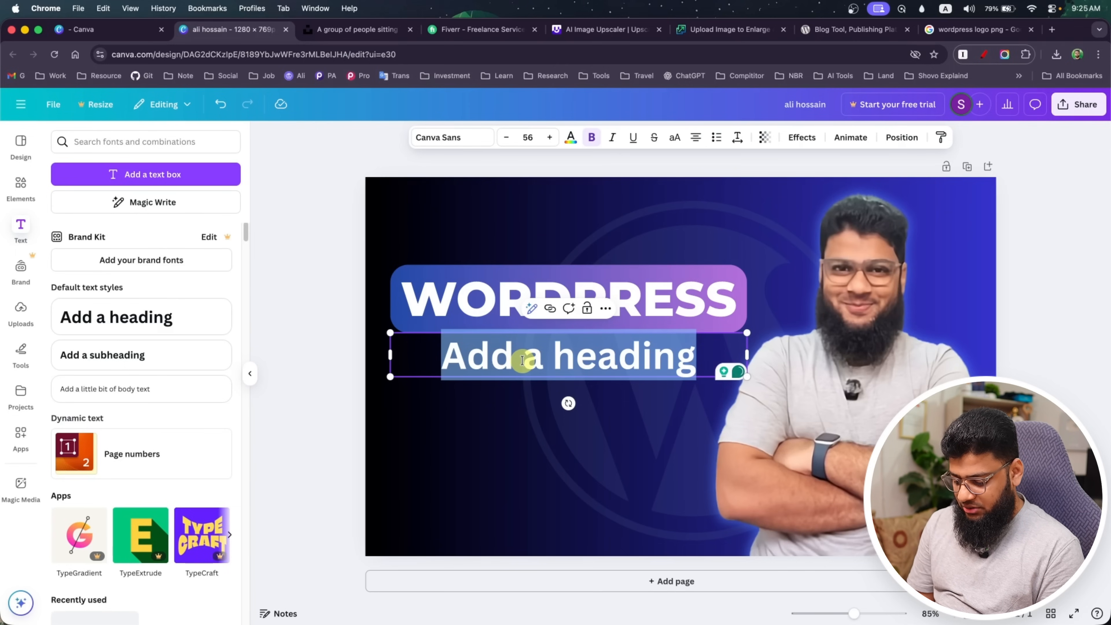
text(CUSTO)
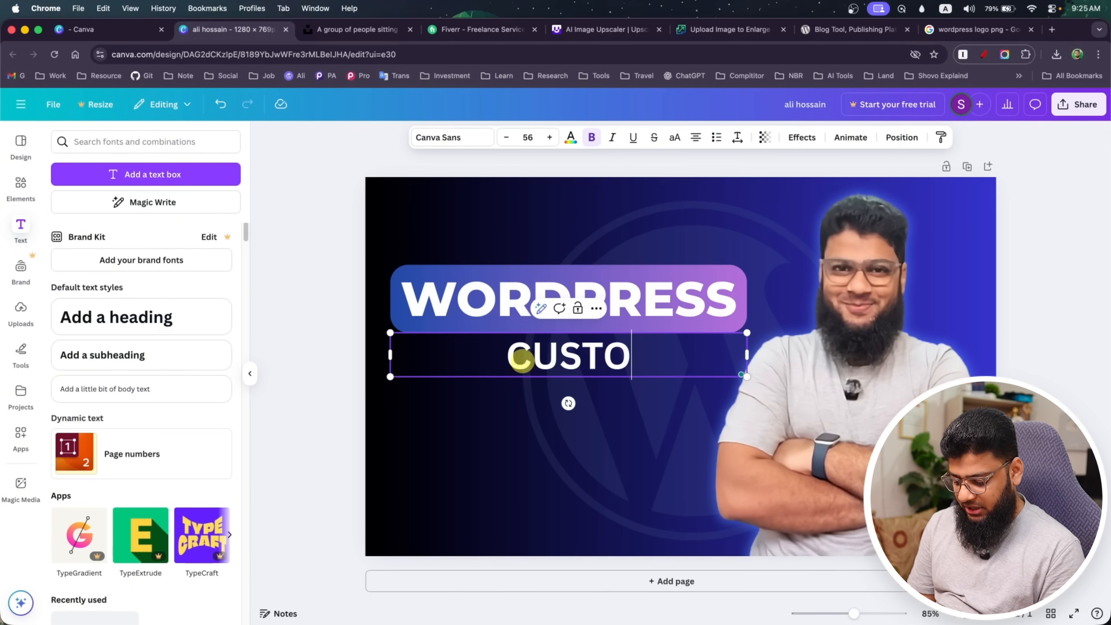
text(MIZATI)
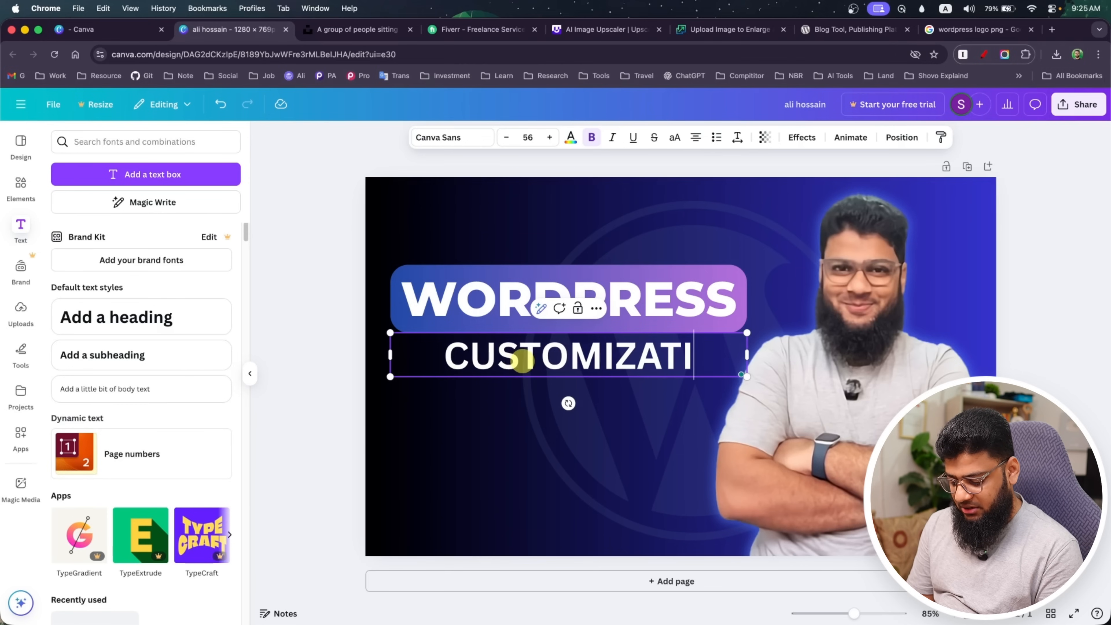
text(ON)
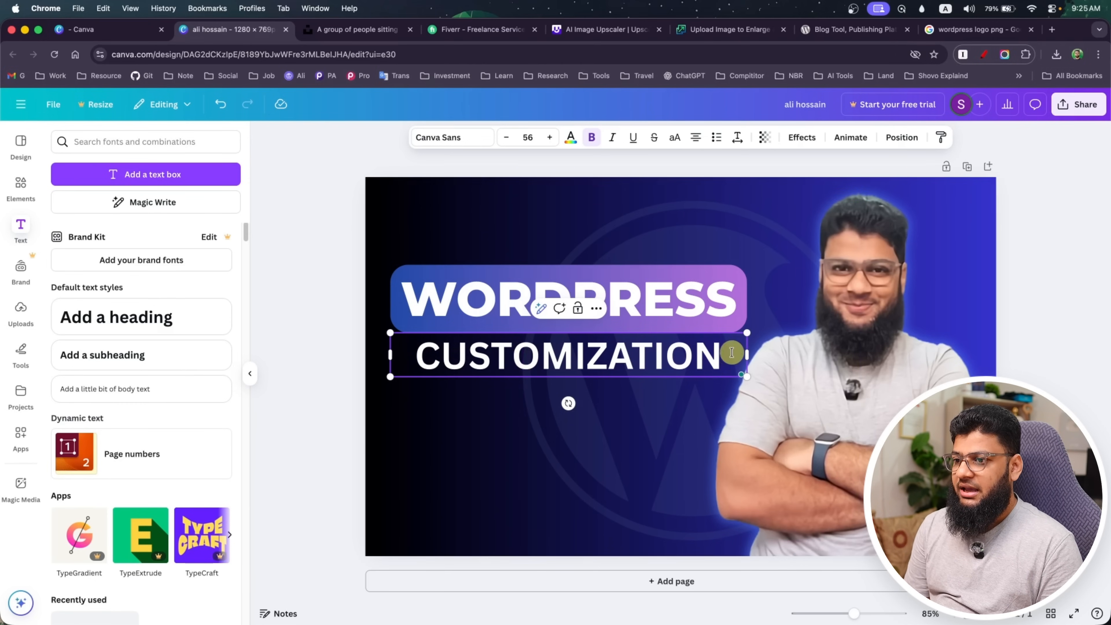
Change the CUSTOMIZATION heading's font to Montserrat and show the family's available weights
click(476, 140)
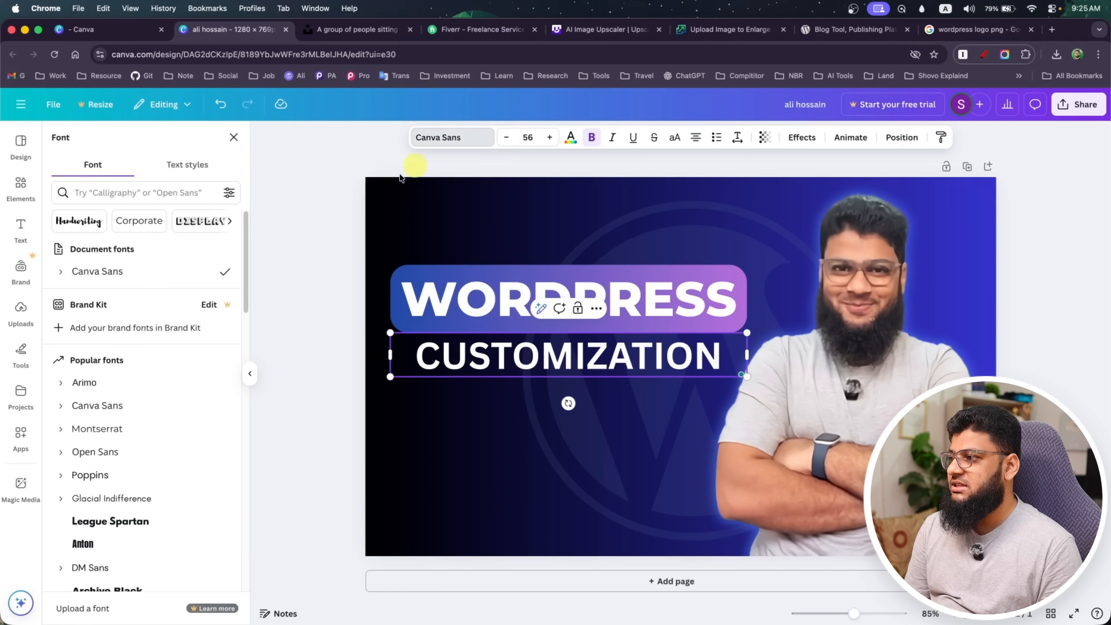
click(109, 296)
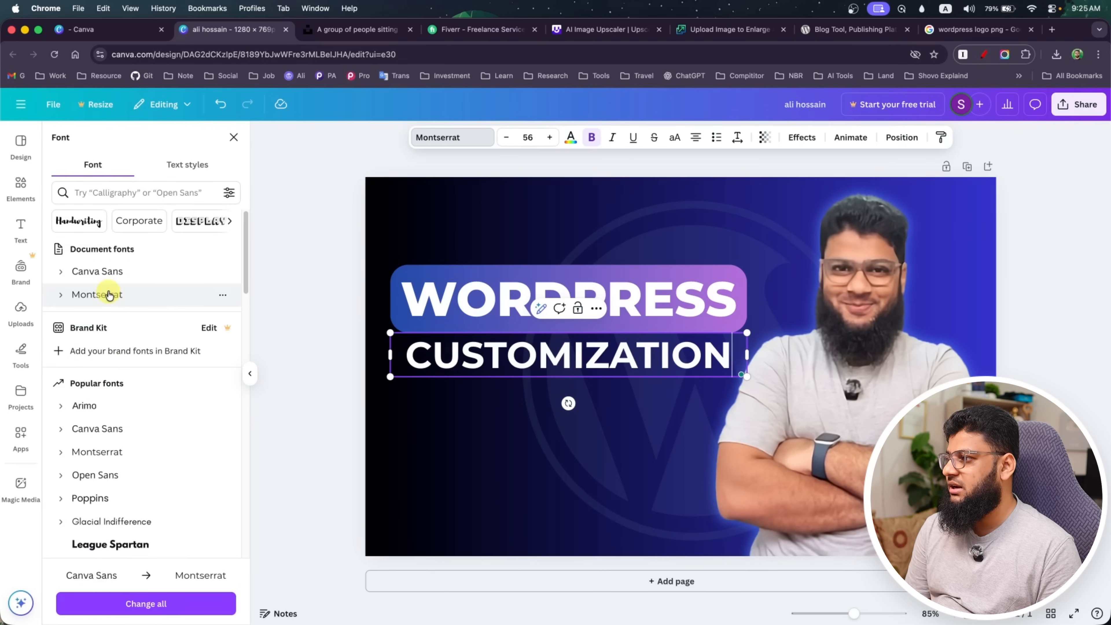
click(63, 296)
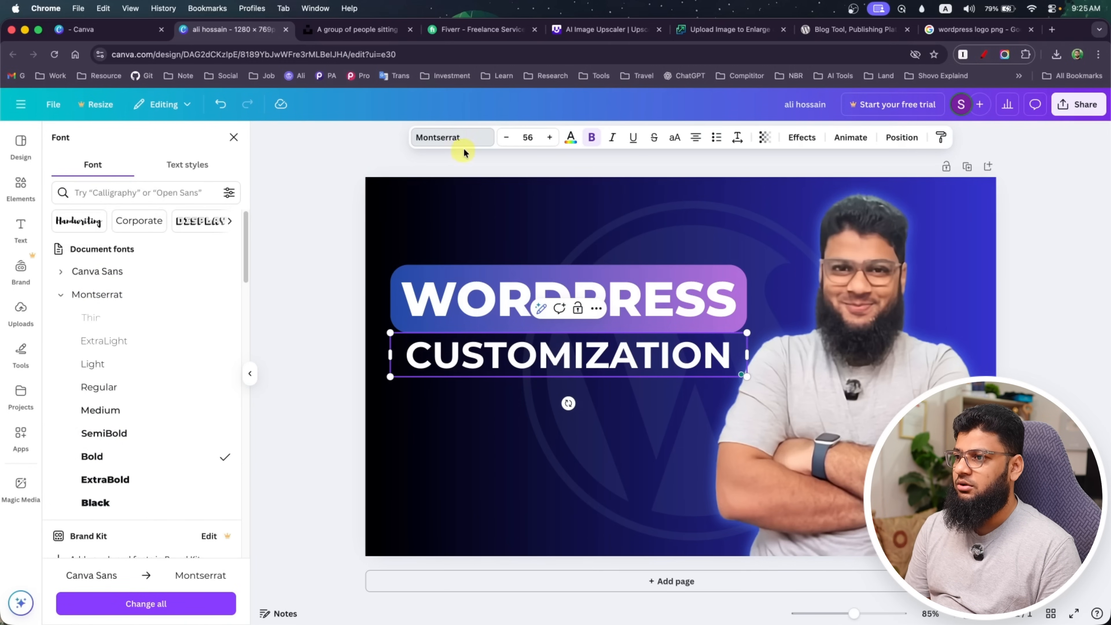
click(488, 434)
Enlarge the CUSTOMIZATION heading to font size 61.3 and align its letters with both side edges of the WORDPRESS banner
click(548, 362)
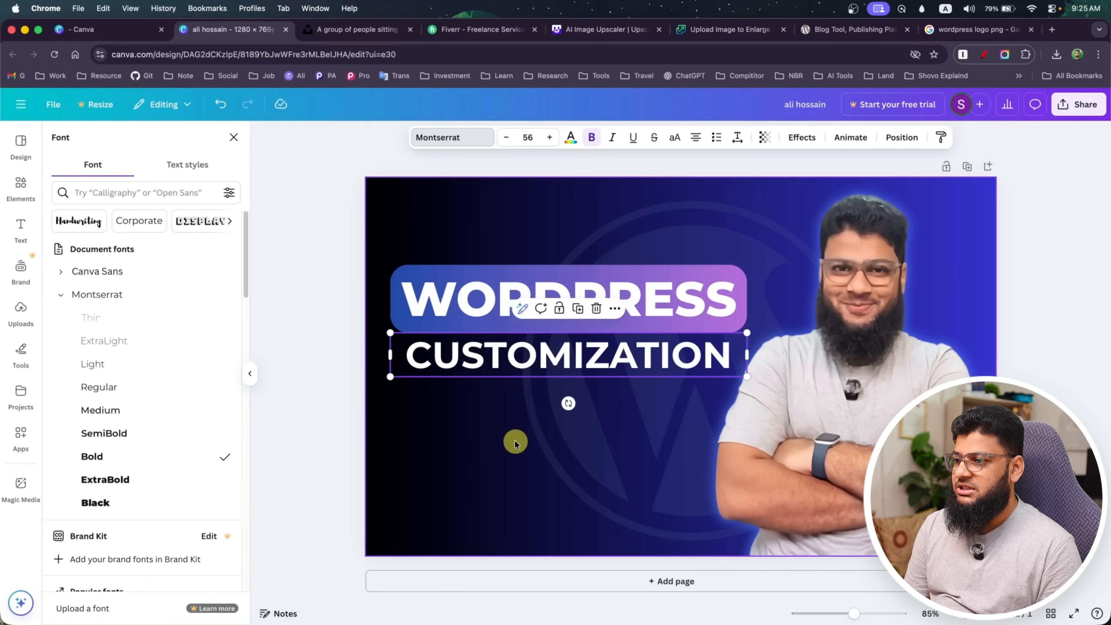
drag(522, 355, 502, 353)
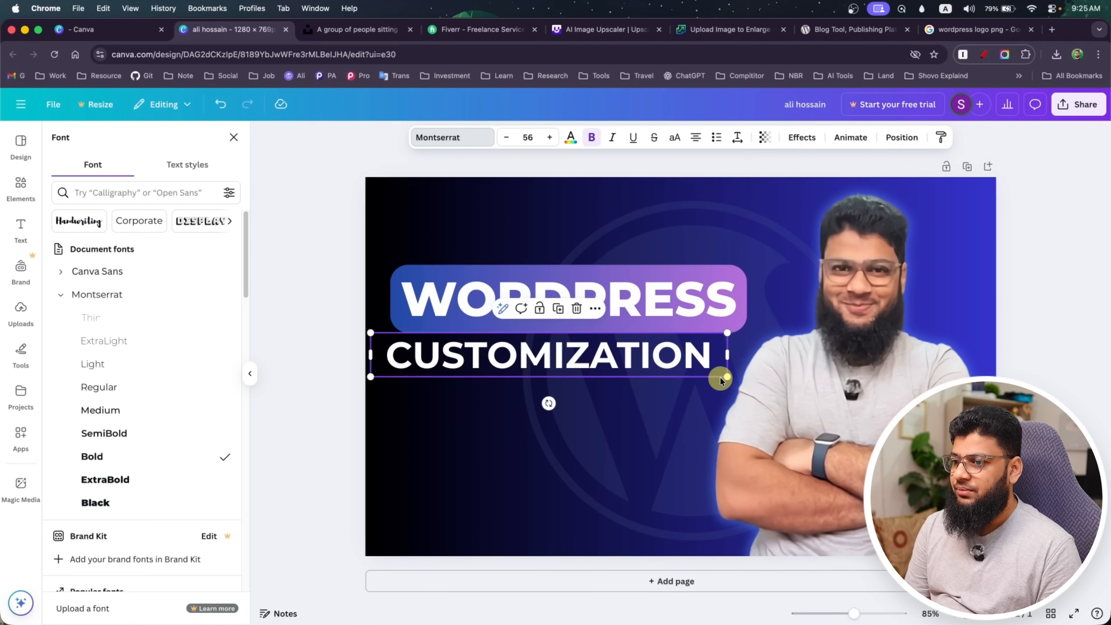
drag(724, 376, 766, 383)
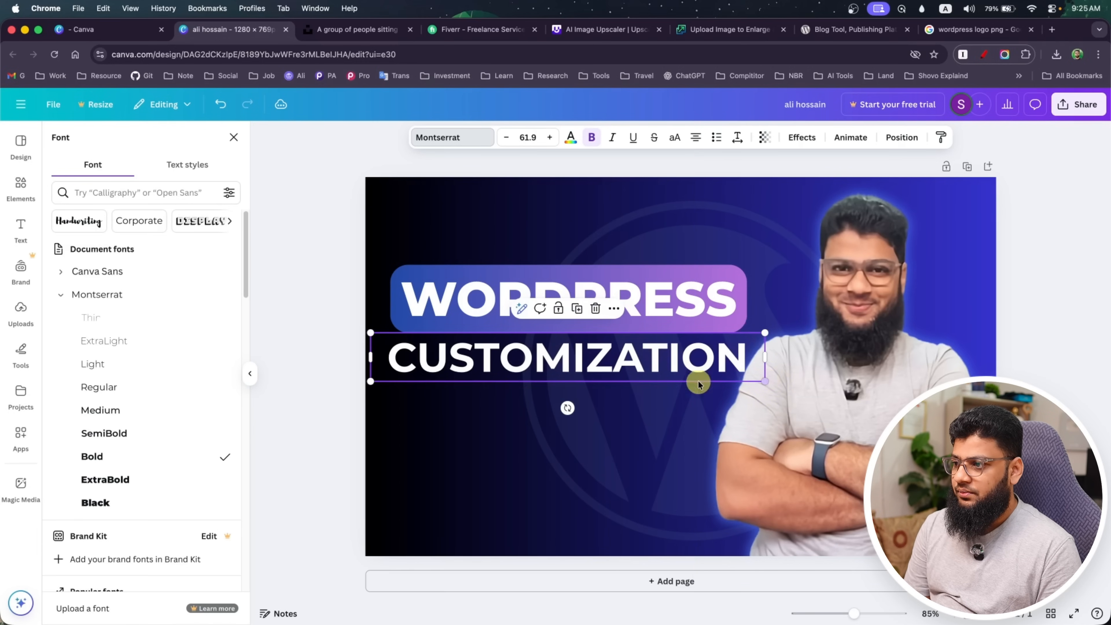
drag(373, 380, 375, 378)
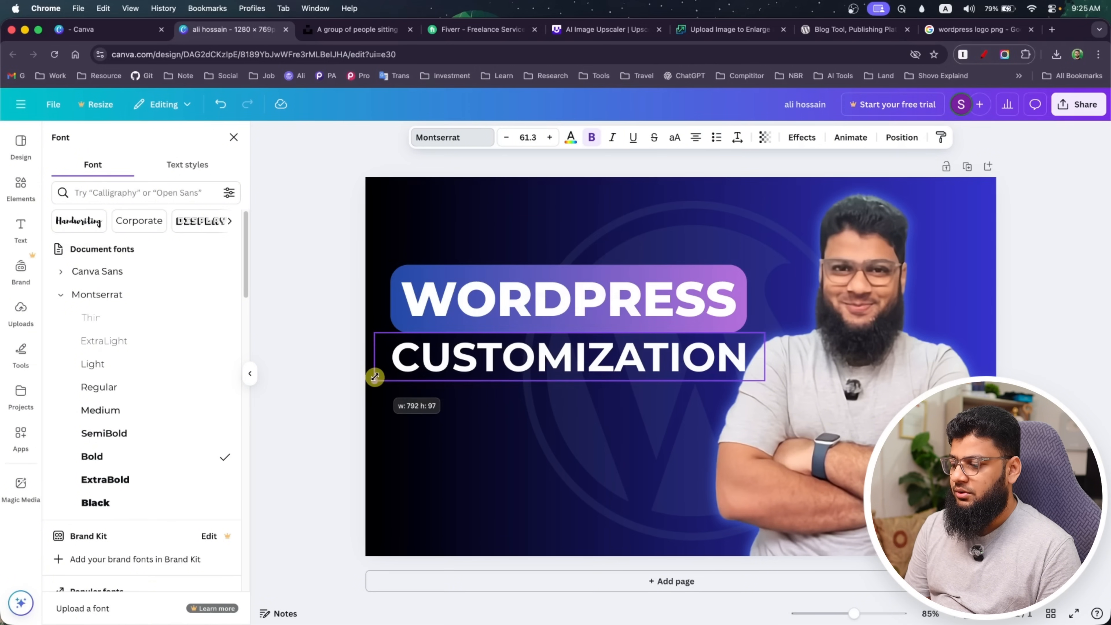
click(480, 471)
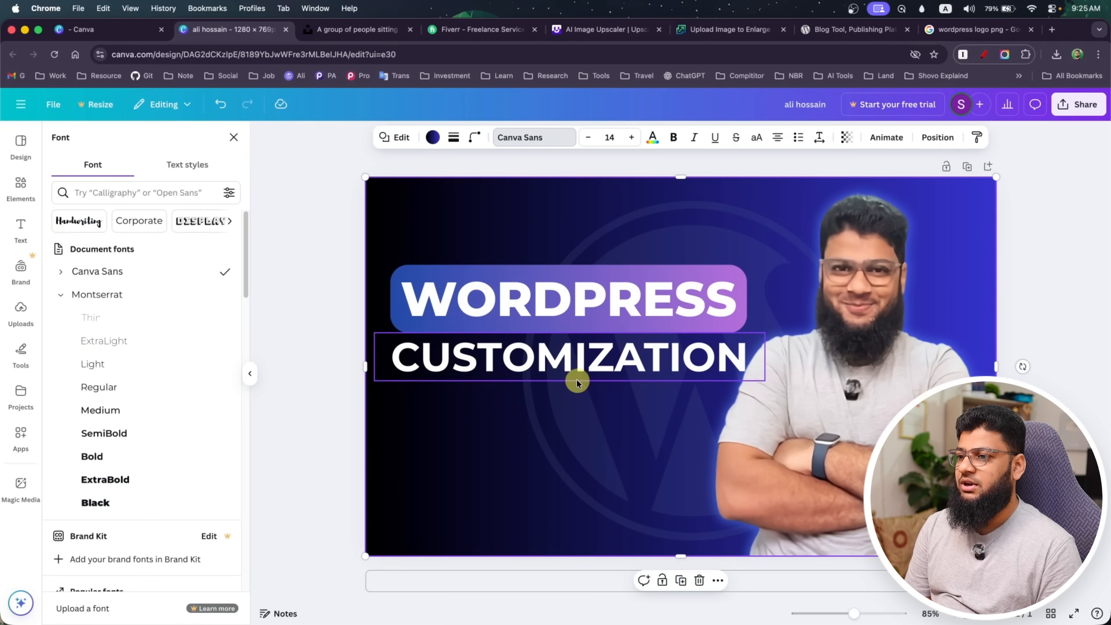
click(579, 359)
drag(579, 359, 579, 359)
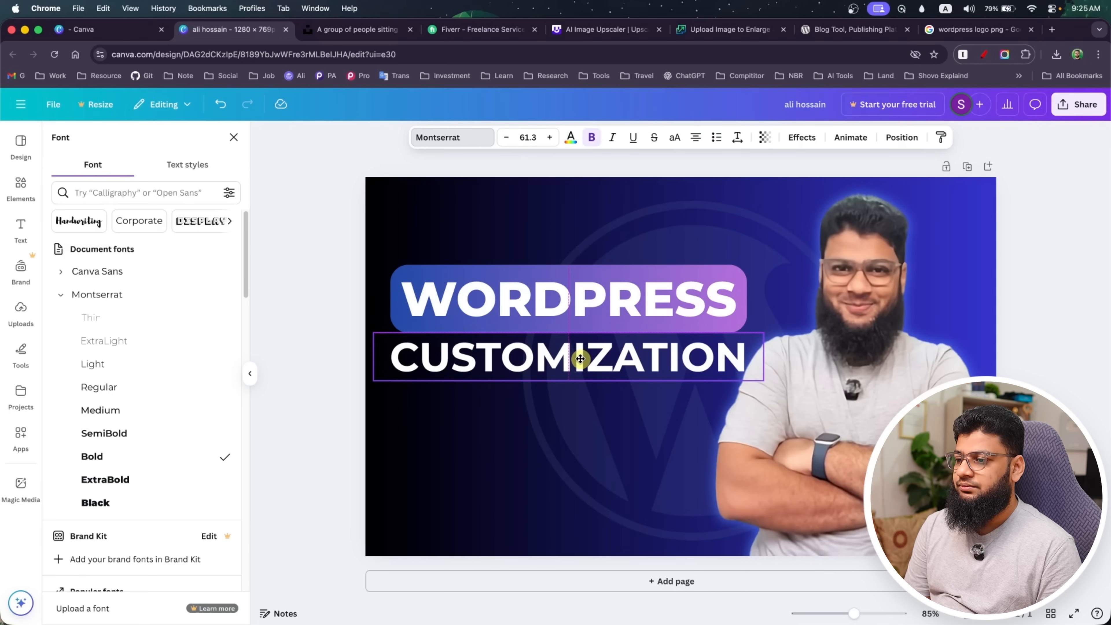
click(479, 443)
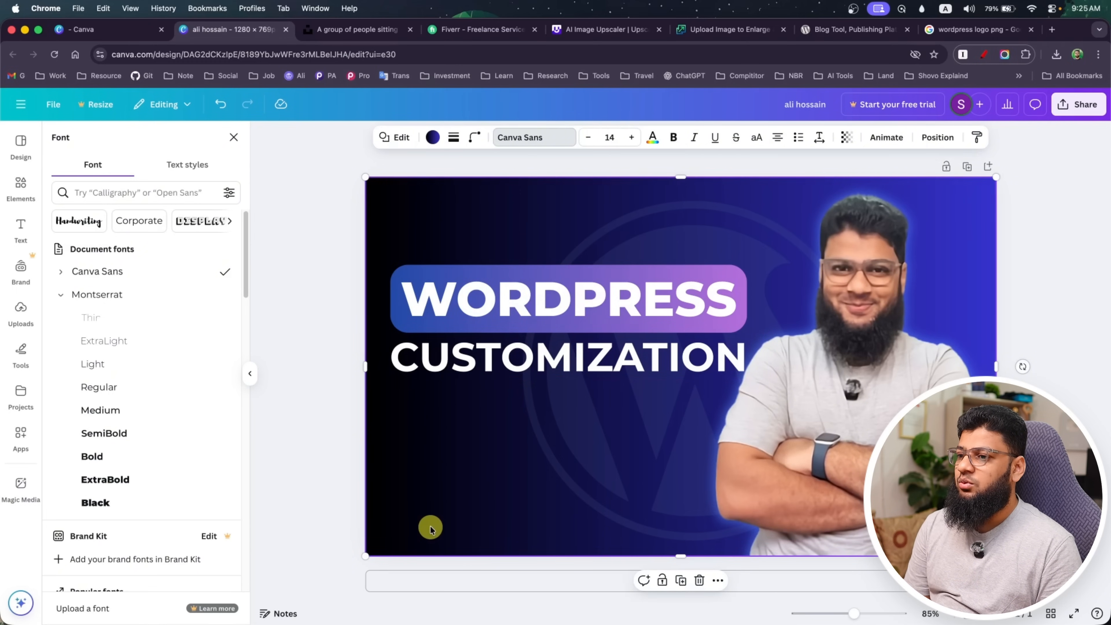
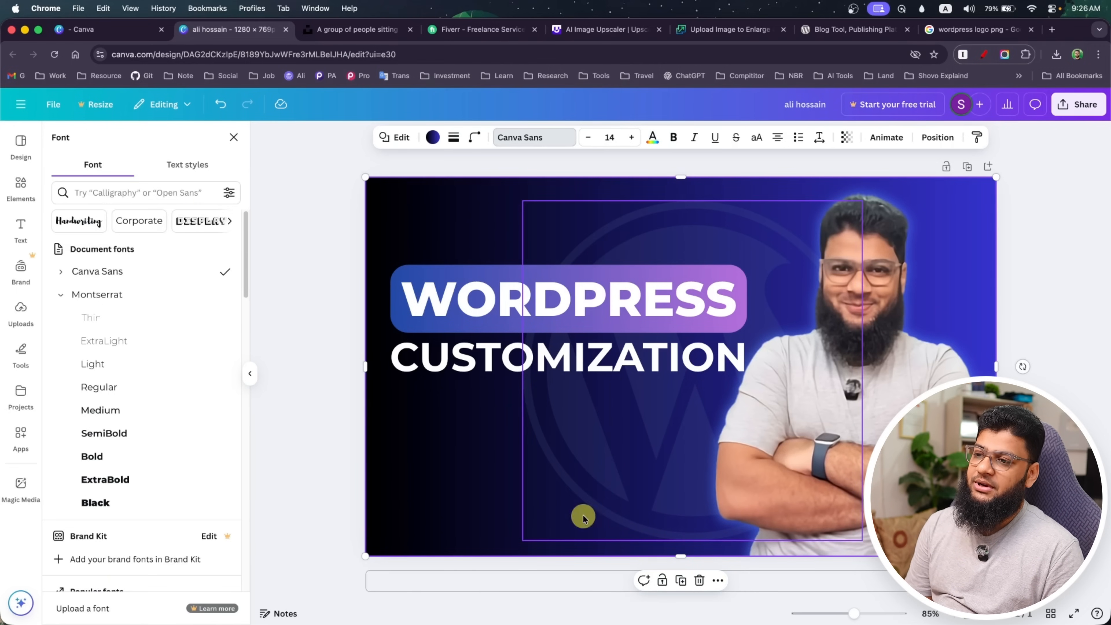
Switch to Fiverr and search its services for "wordpress"
click(459, 30)
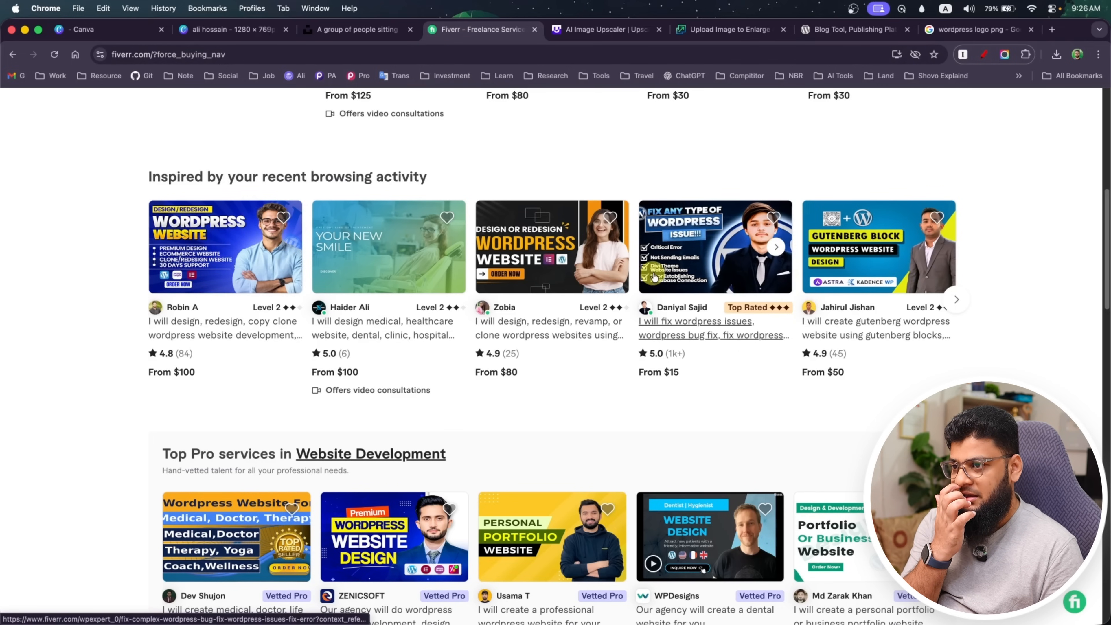
scroll(354, 405, down, 1)
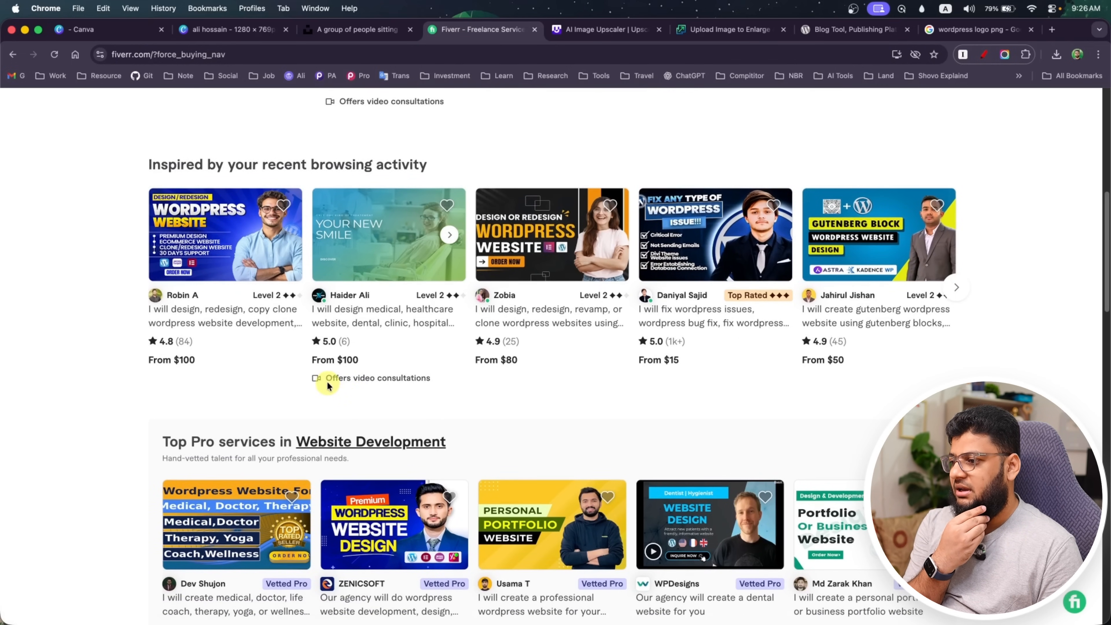
scroll(328, 381, up, 10)
click(293, 112)
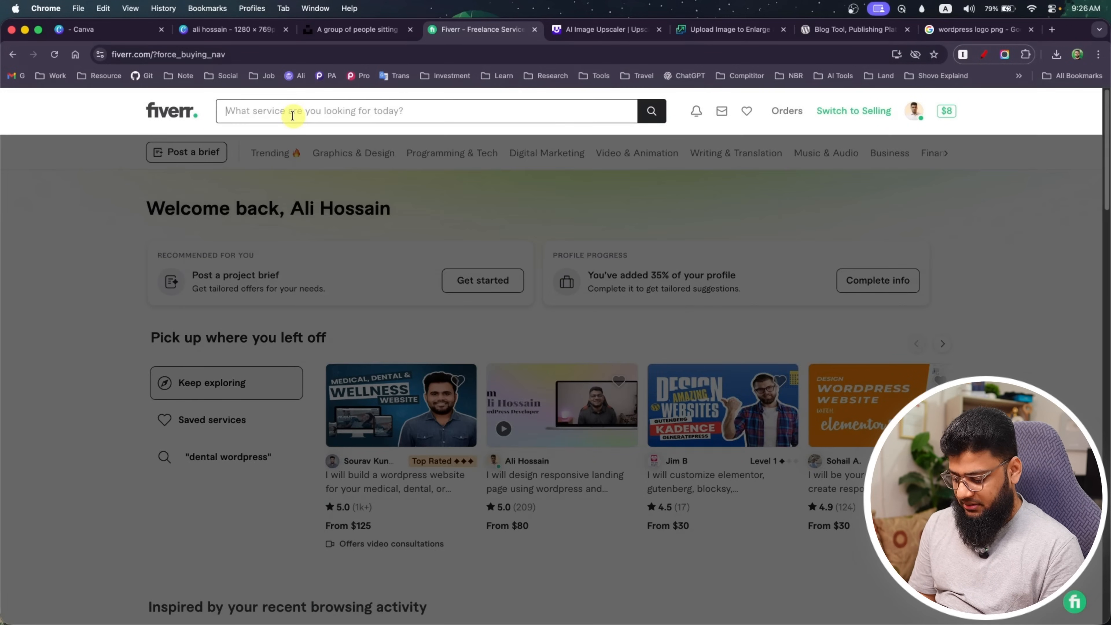
text(wordpress)
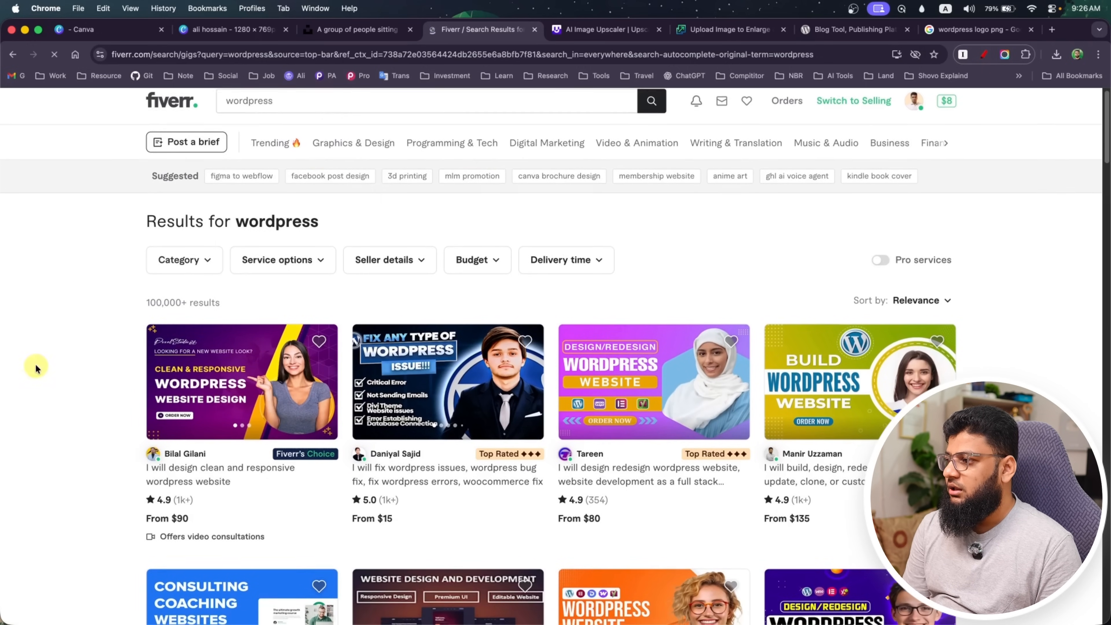
Examine the gig thumbnails in the WordPress search results for their layout, headline wording and use of technology logos
scroll(41, 356, down, 2)
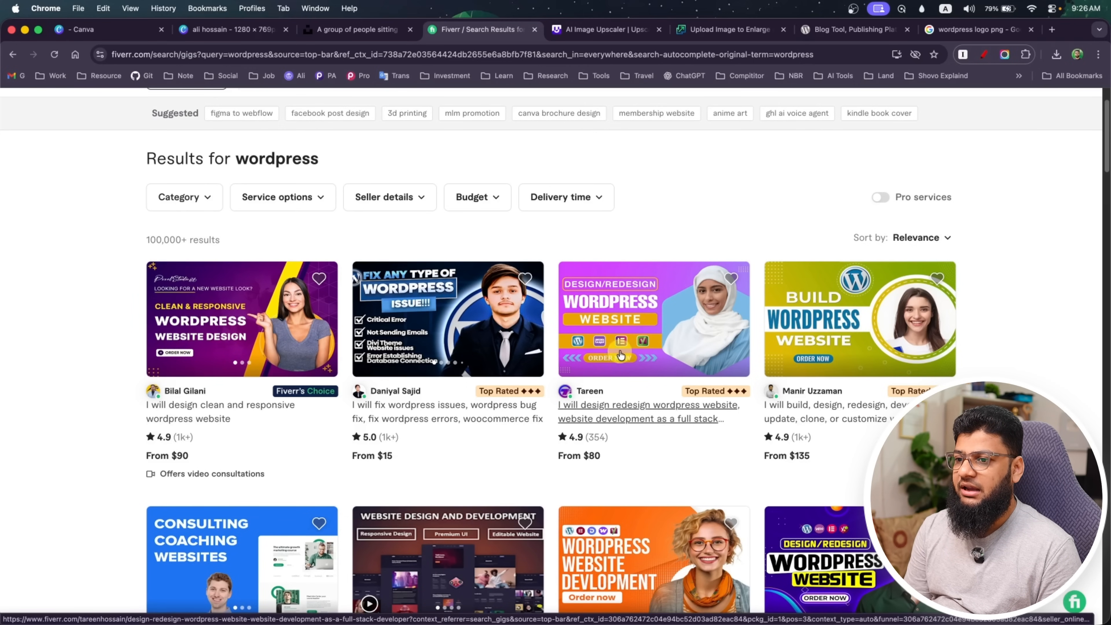
scroll(621, 354, down, 4)
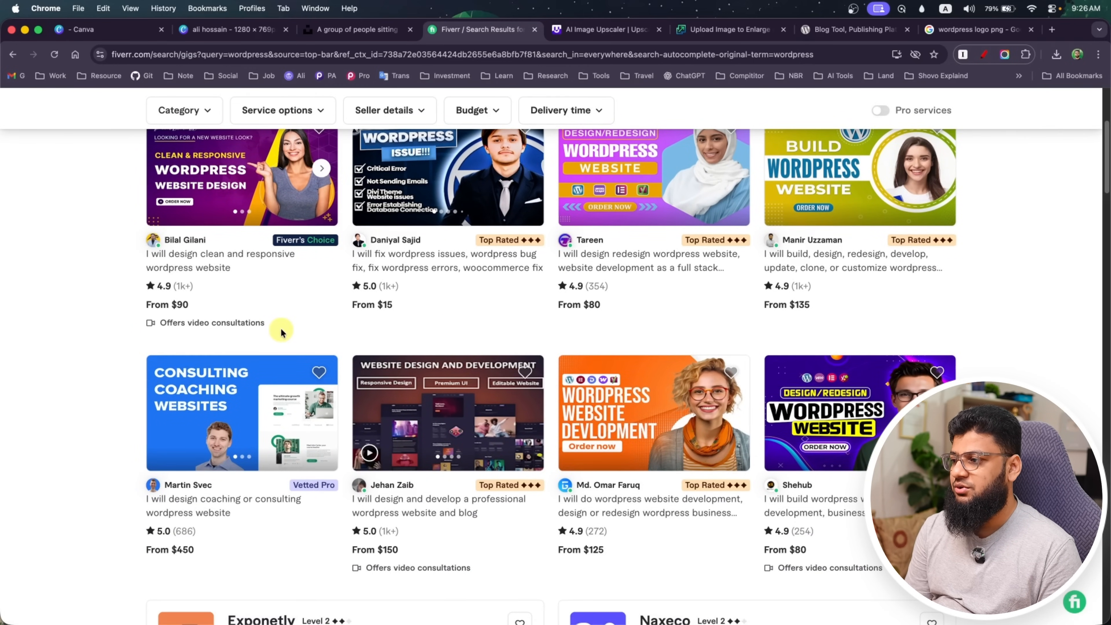
scroll(262, 328, down, 5)
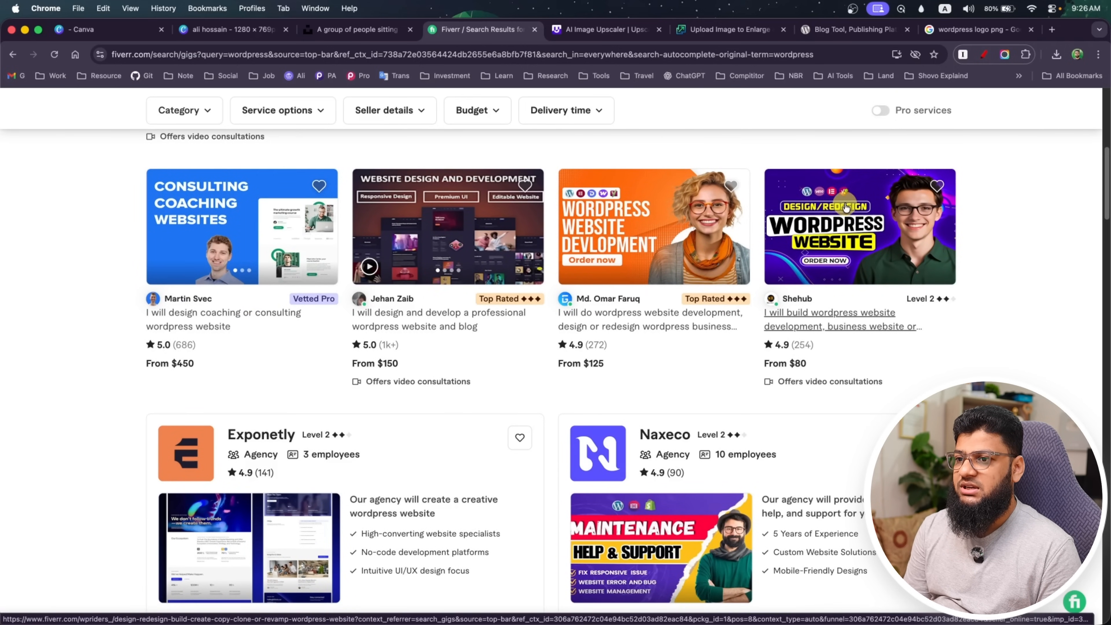
scroll(238, 348, down, 8)
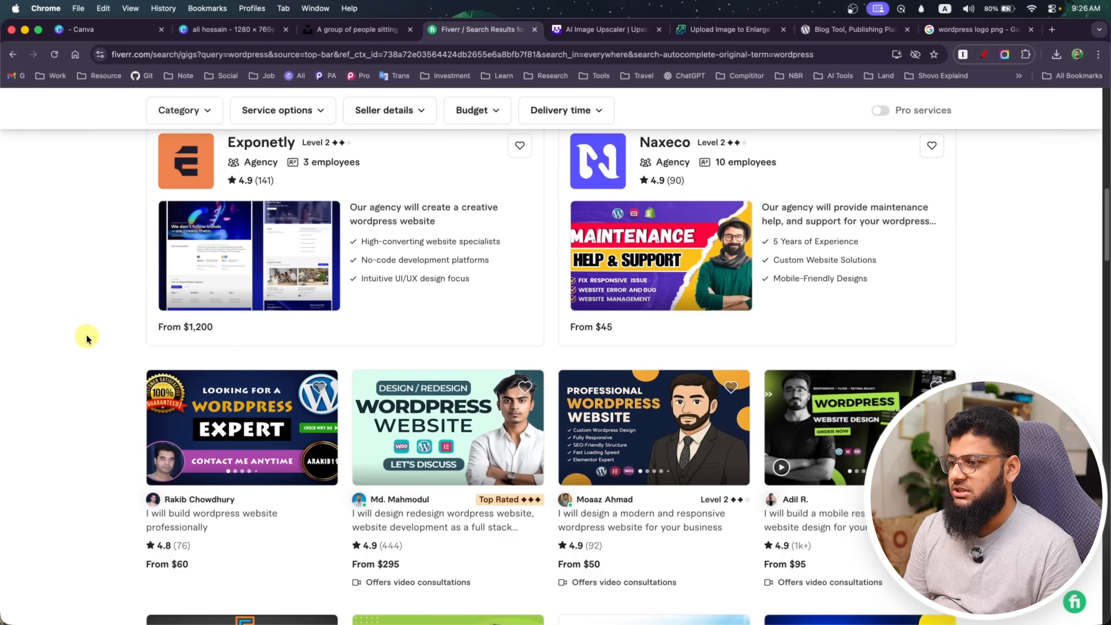
scroll(86, 338, down, 3)
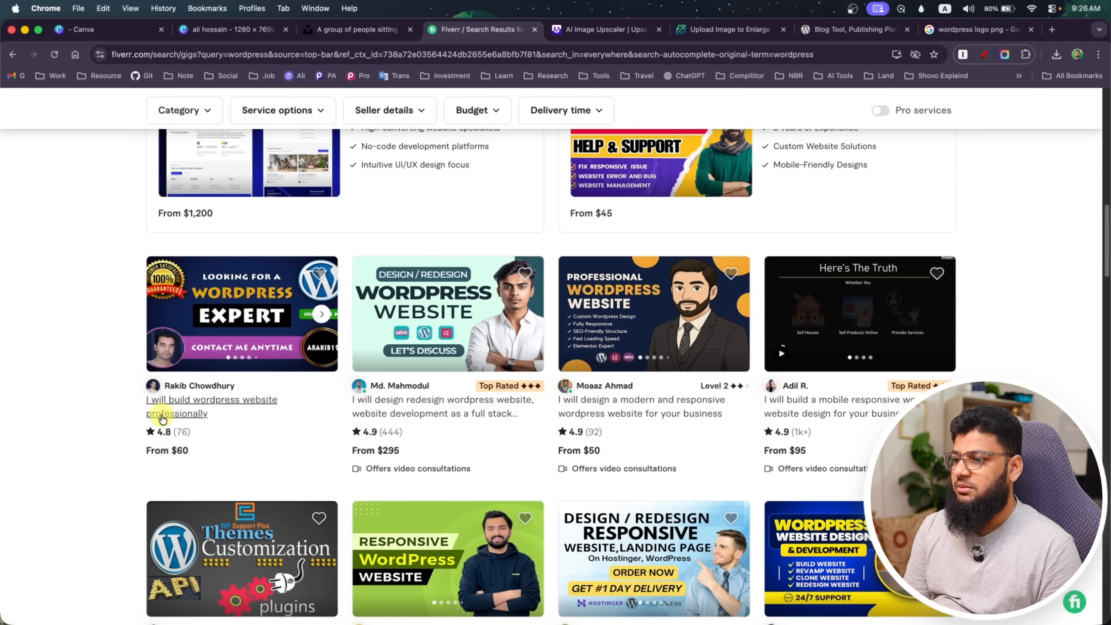
scroll(46, 405, down, 15)
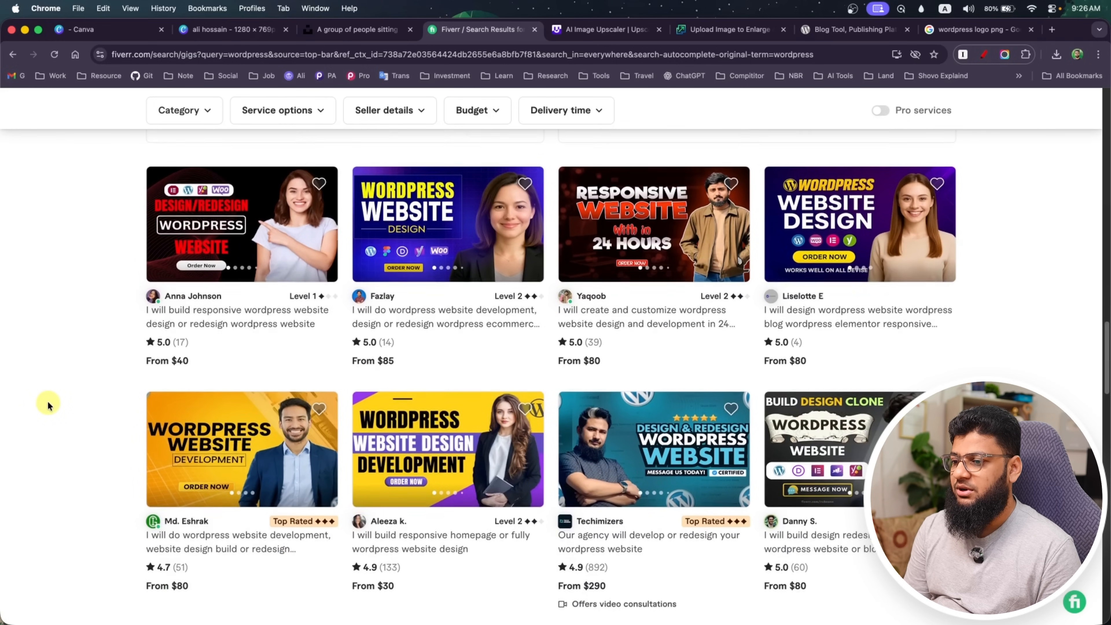
scroll(48, 405, down, 5)
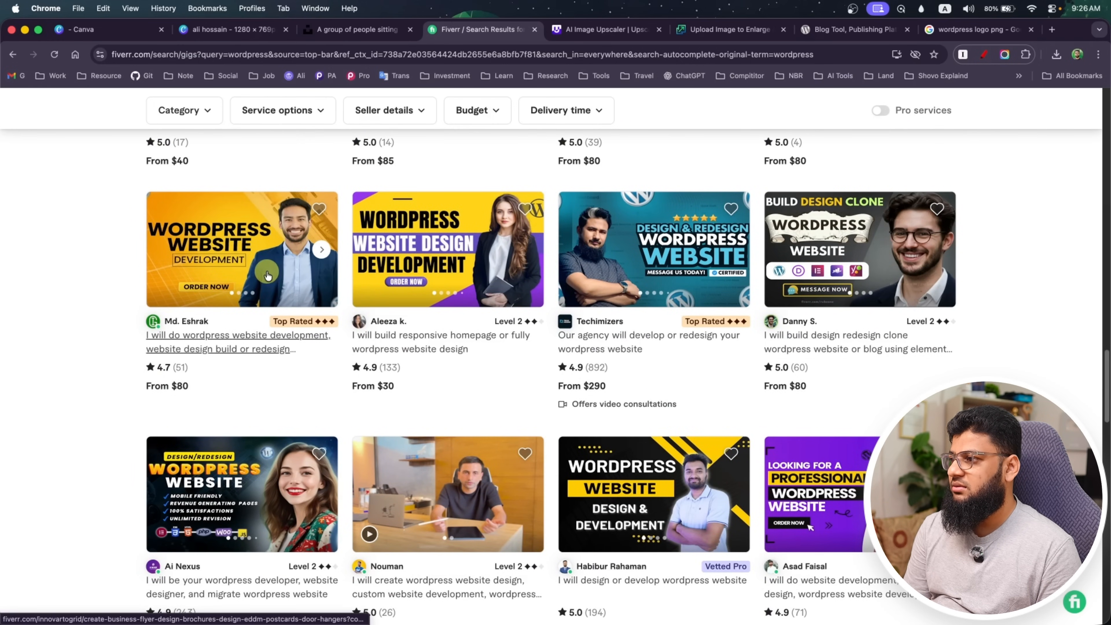
scroll(24, 367, down, 1)
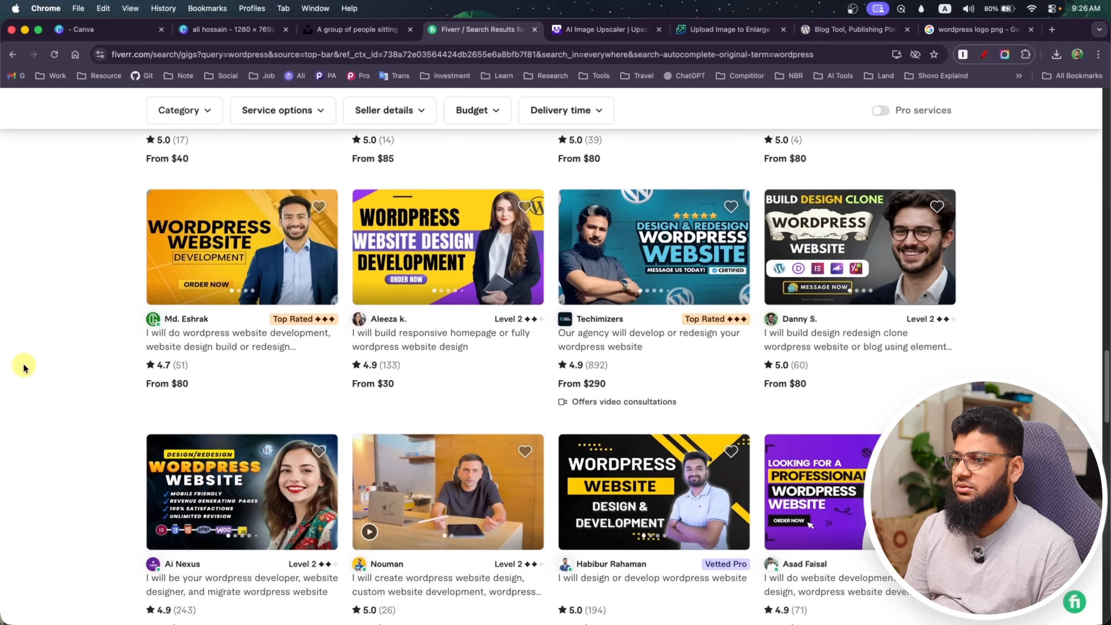
scroll(24, 367, down, 5)
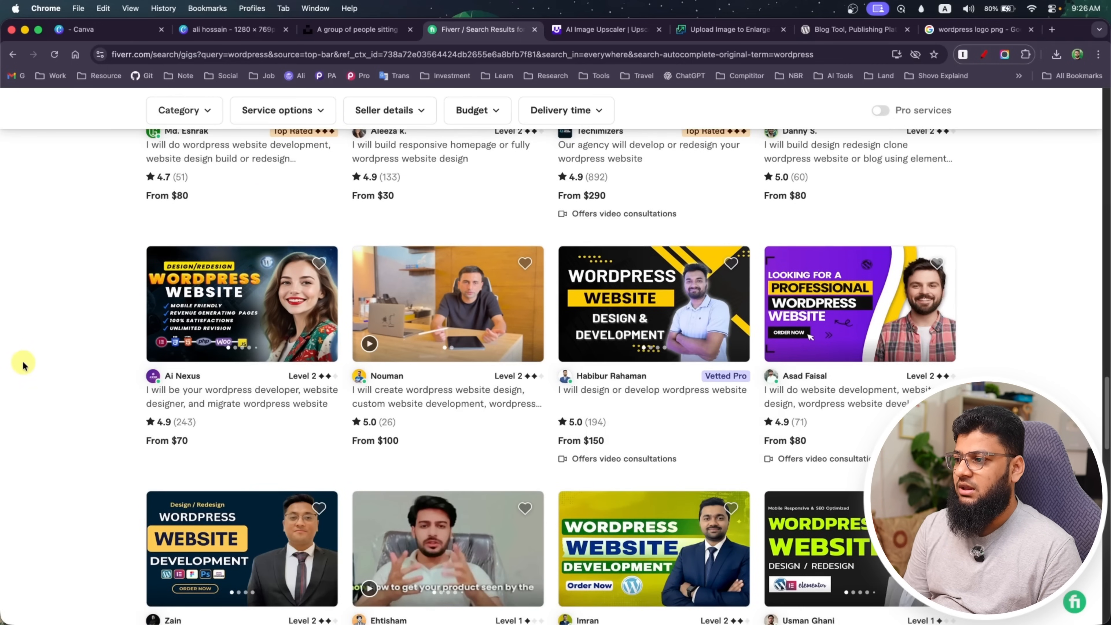
scroll(24, 367, up, 8)
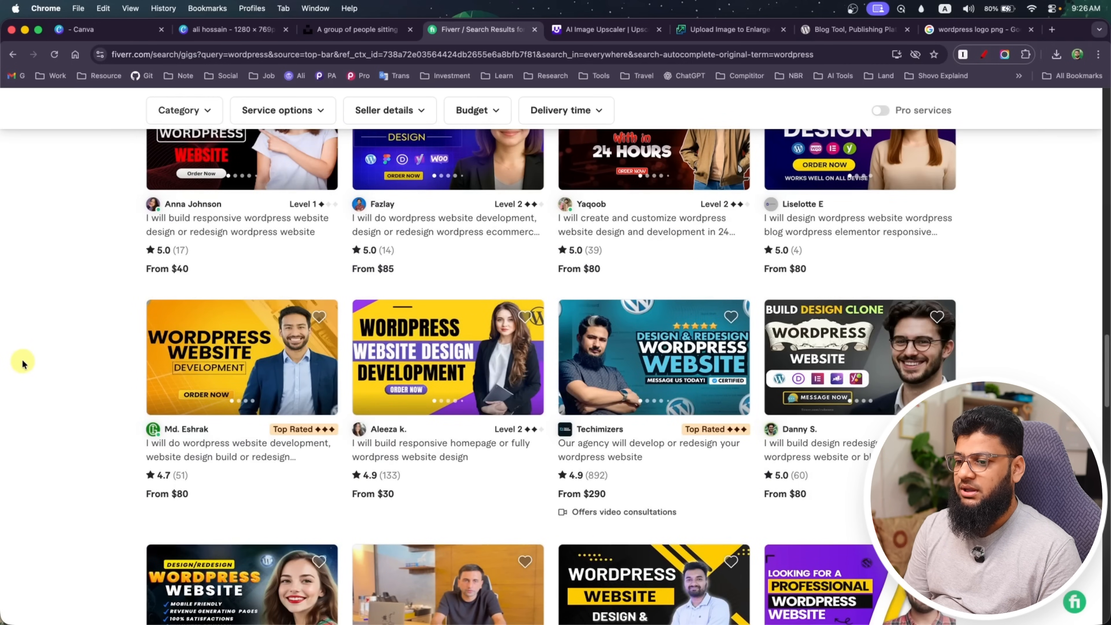
scroll(24, 364, down, 8)
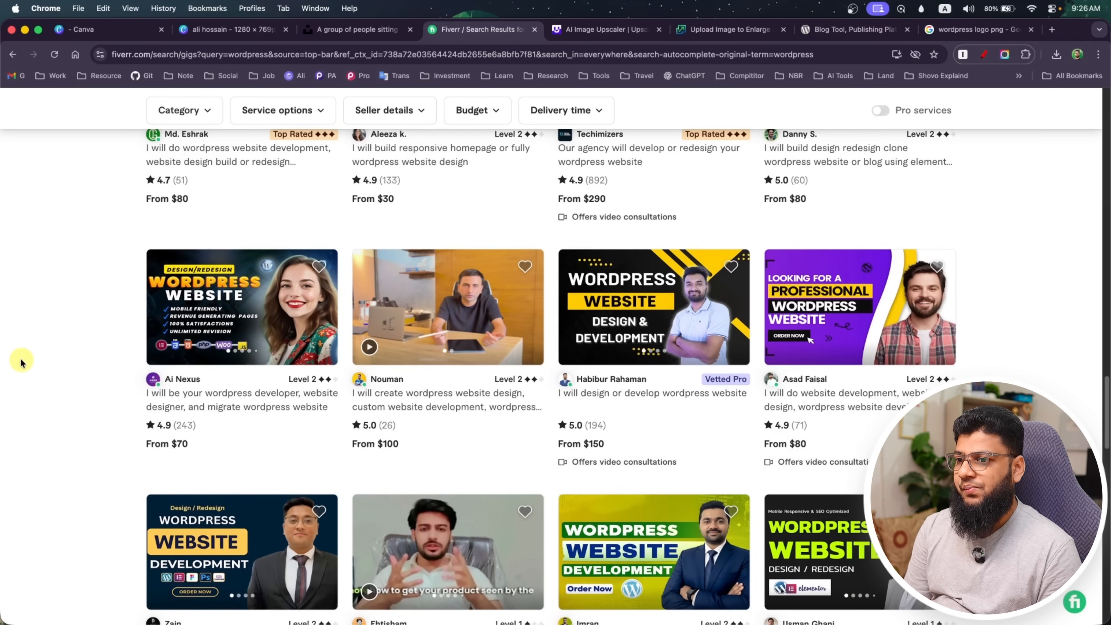
scroll(22, 362, down, 1)
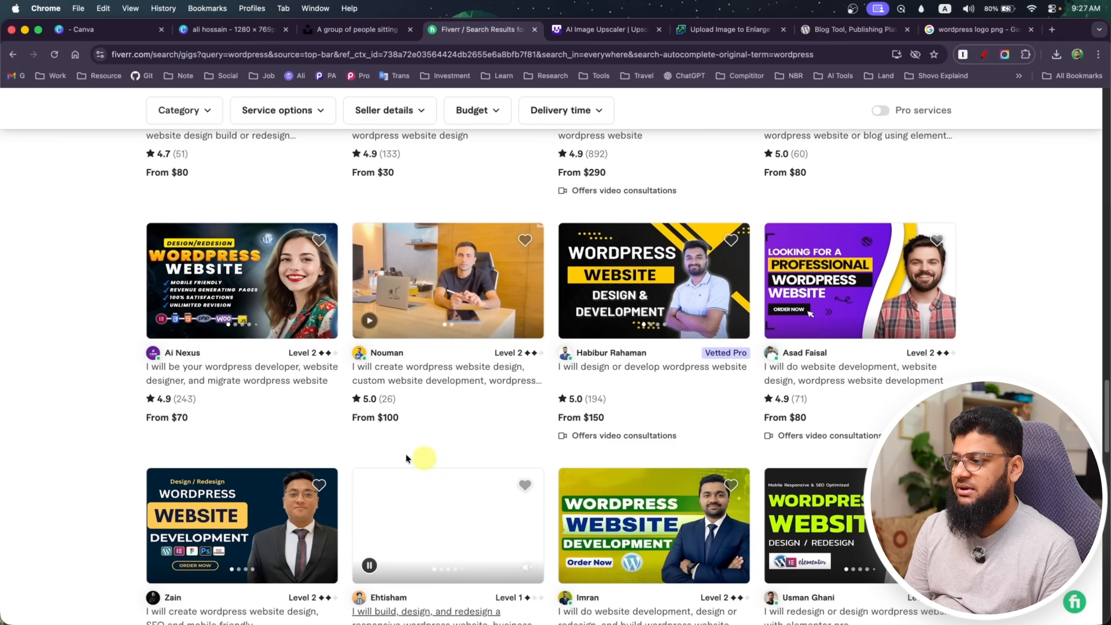
scroll(102, 397, down, 1)
scroll(102, 397, down, 10)
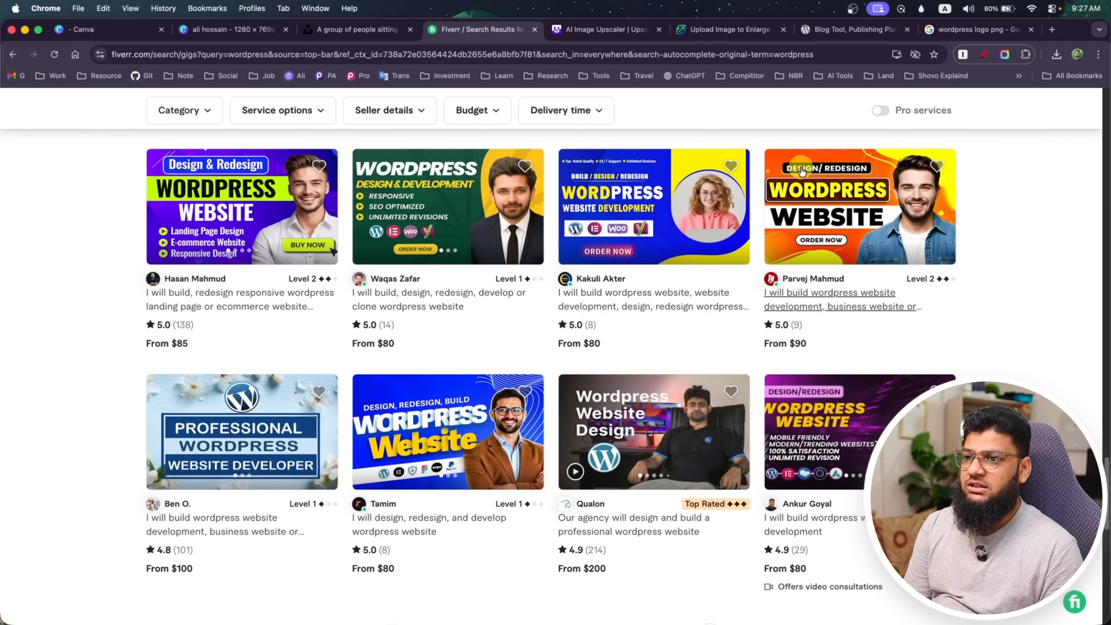
scroll(75, 391, down, 5)
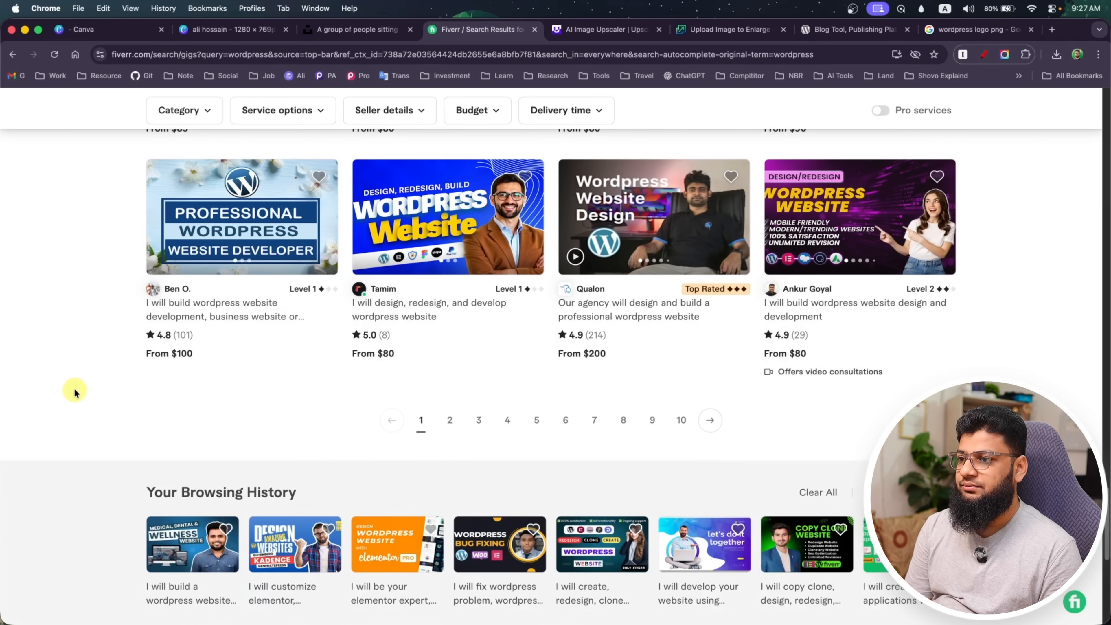
scroll(74, 388, up, 3)
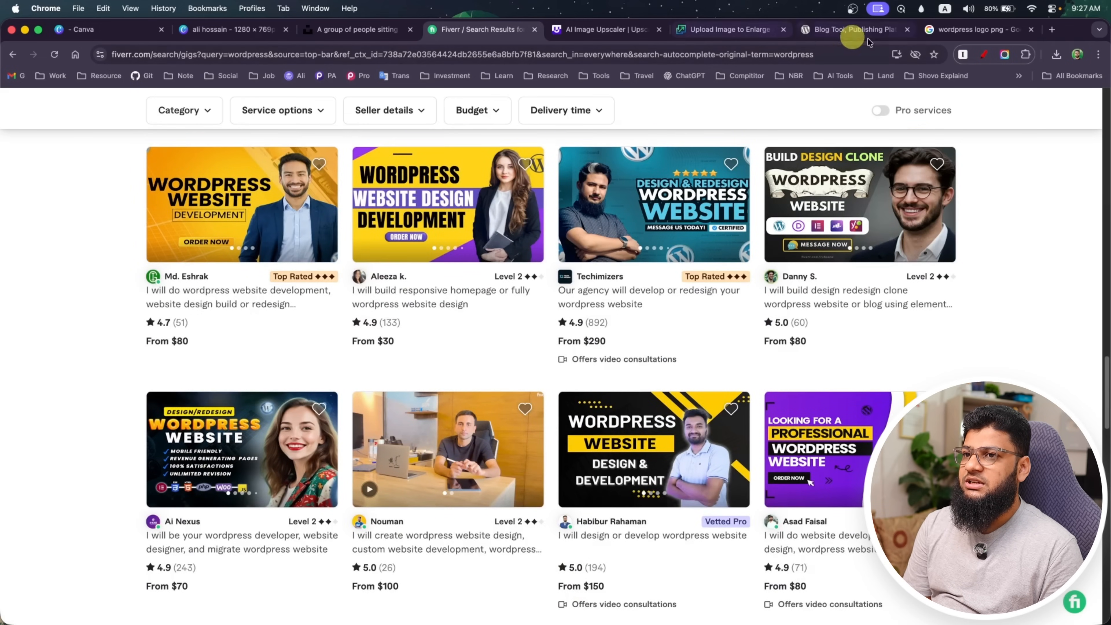
click(974, 30)
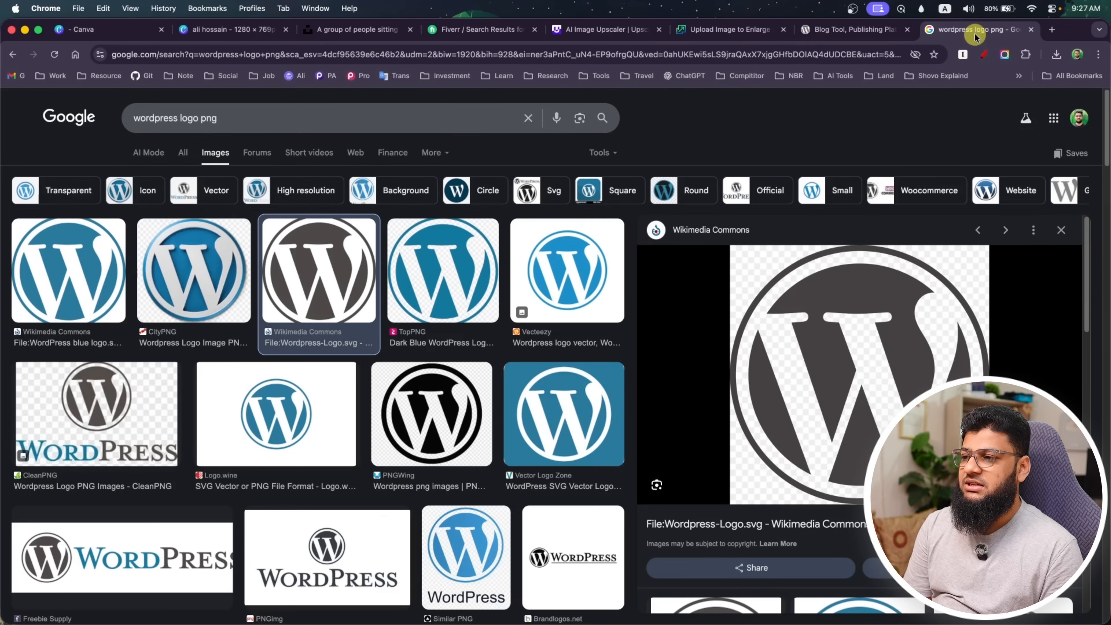
click(258, 115)
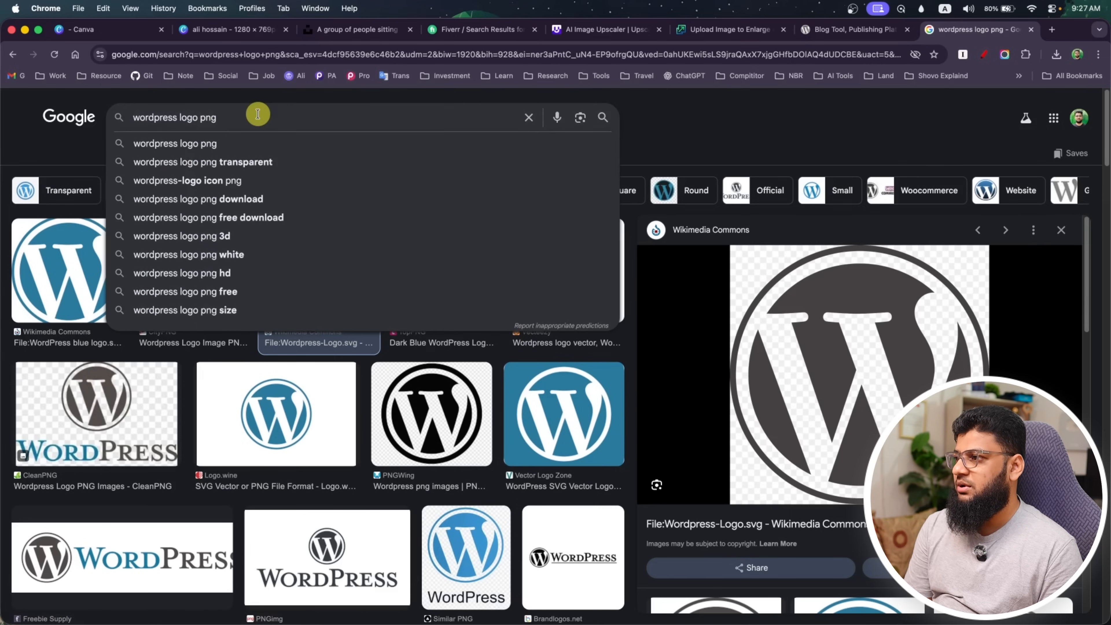
click(231, 30)
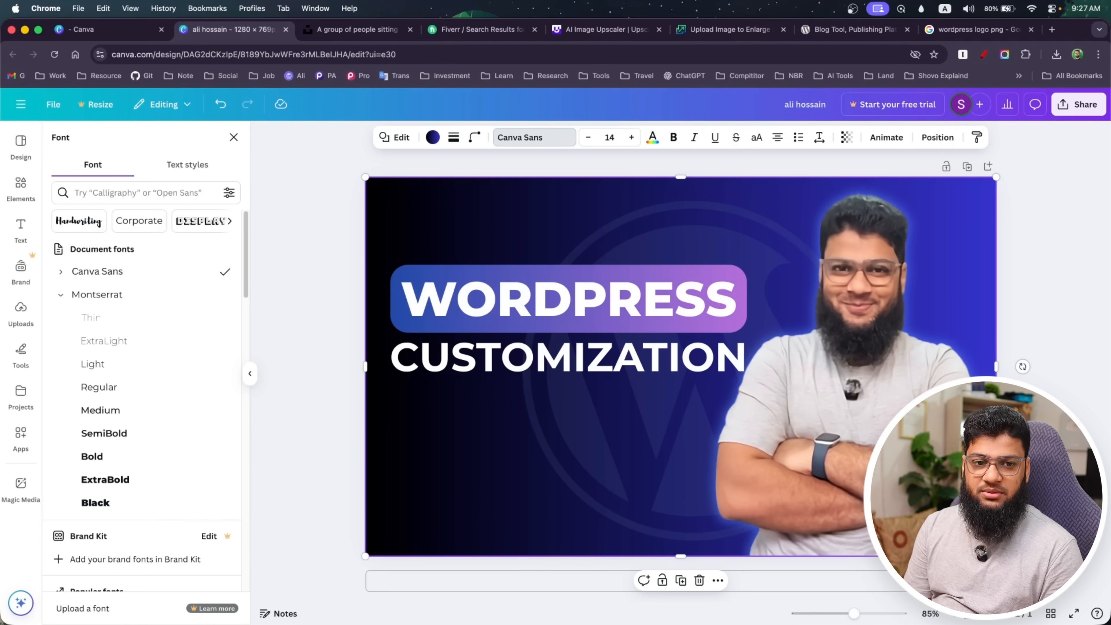
Switch to Finder, open the Logo folder inside INTRO, and add the Figma logo 3.png to the thumbnail design
key(super+Tab)
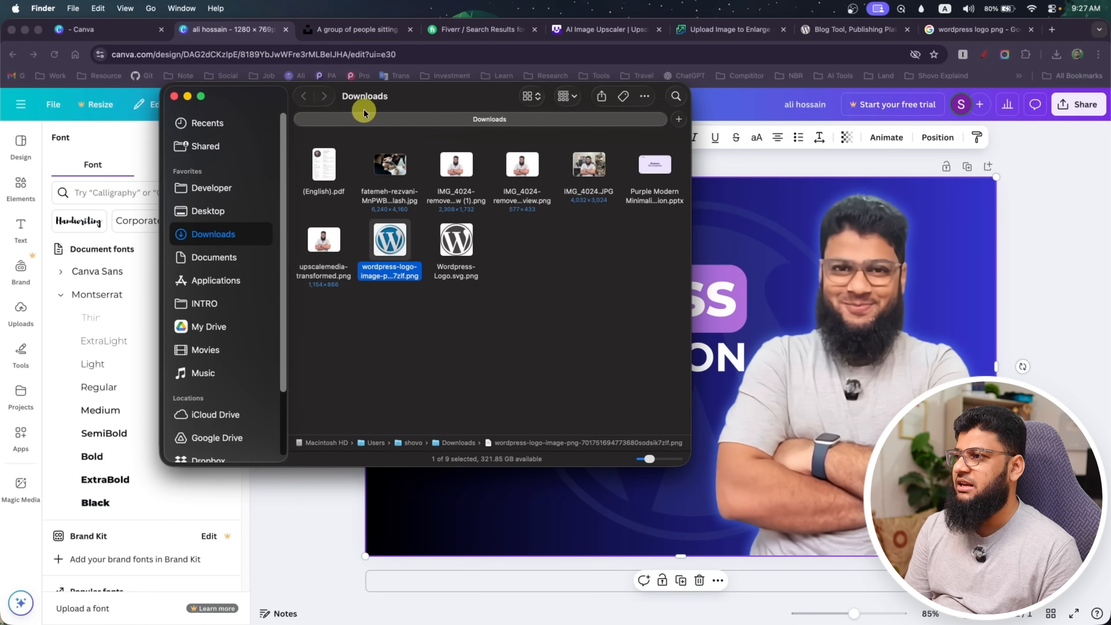
click(188, 97)
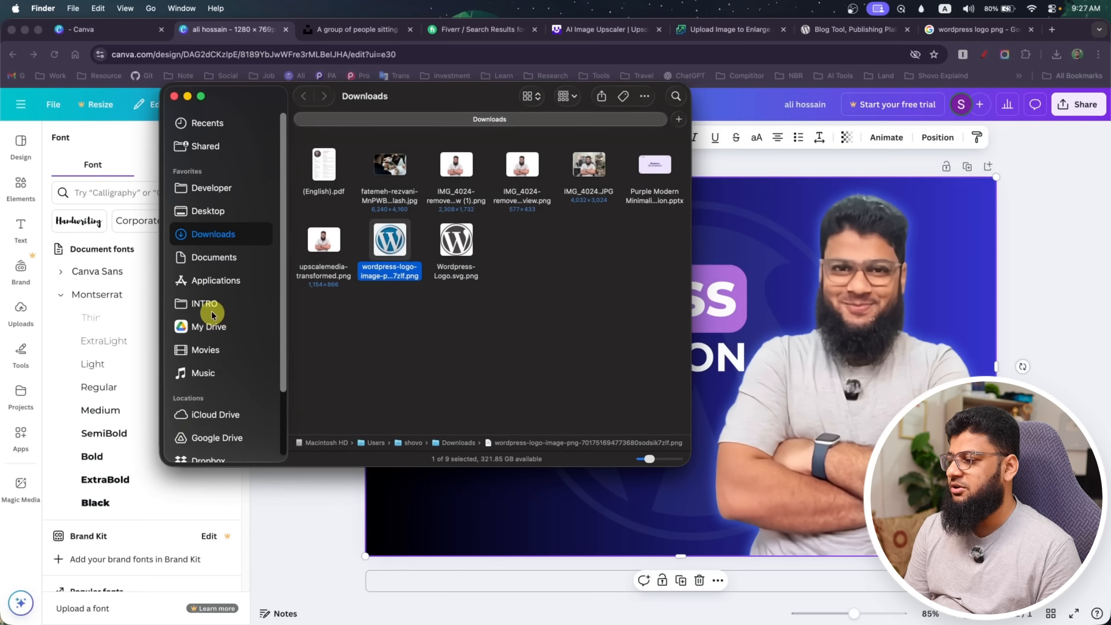
click(212, 309)
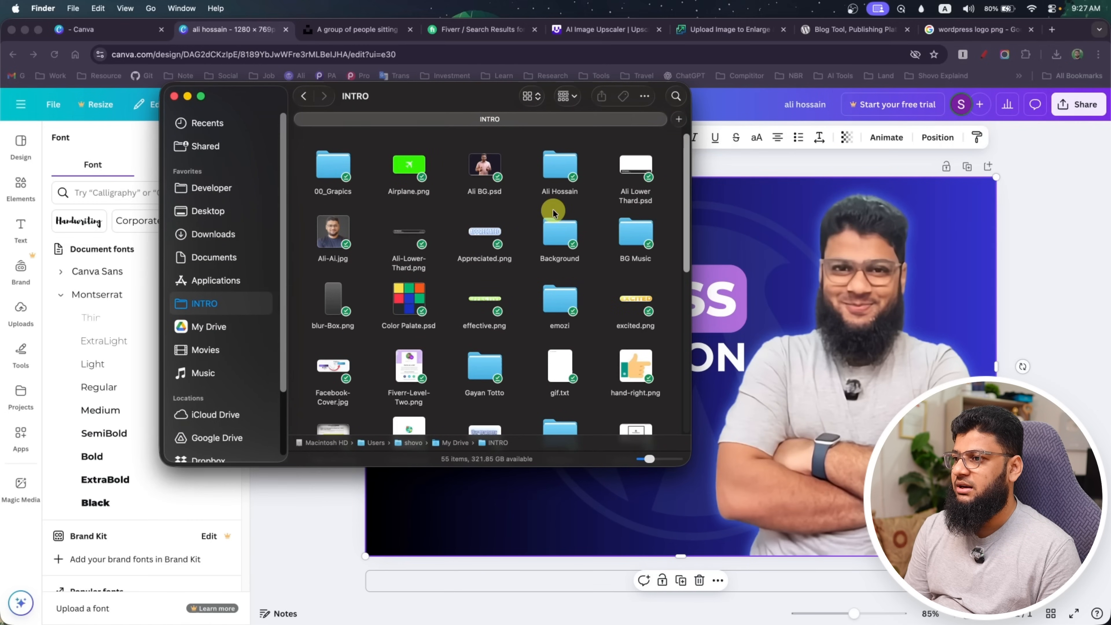
scroll(545, 317, down, 5)
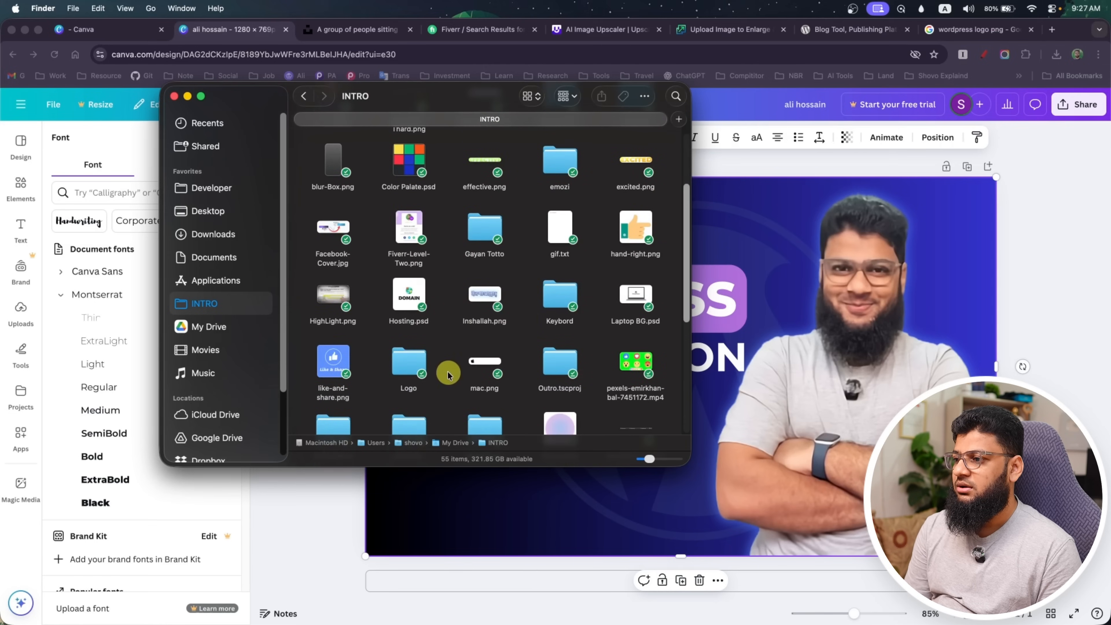
double_click(409, 363)
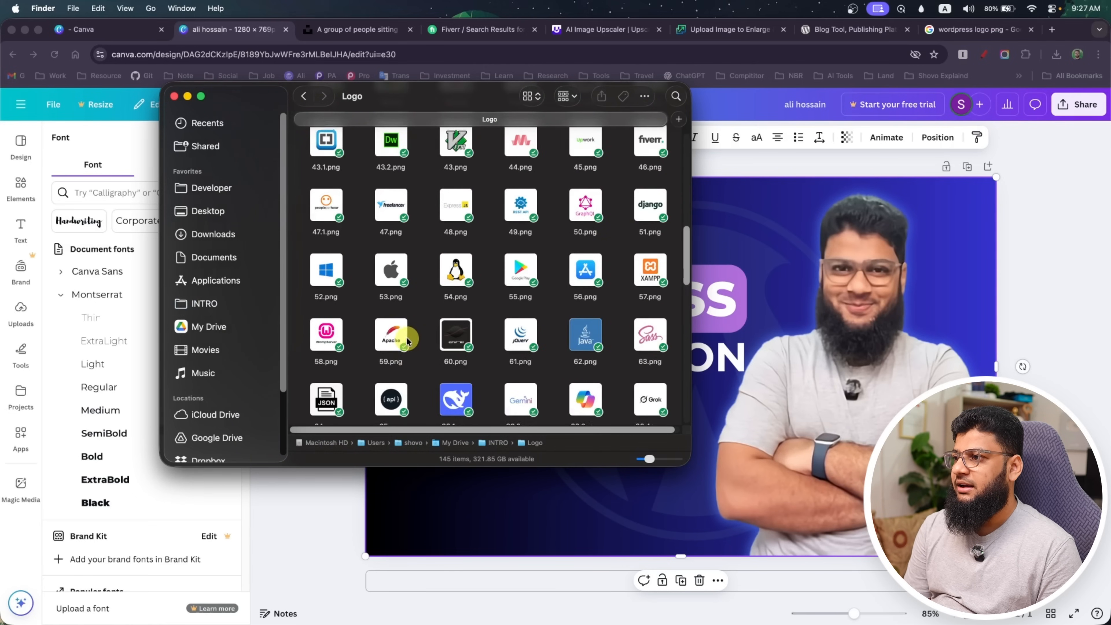
scroll(409, 351, up, 10)
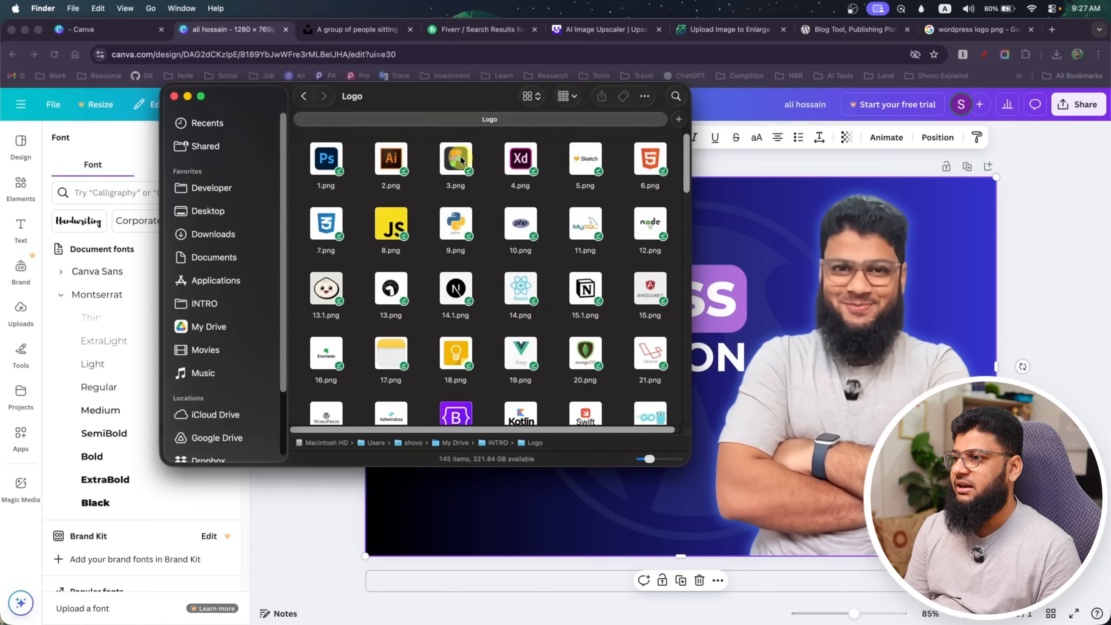
drag(456, 157, 789, 219)
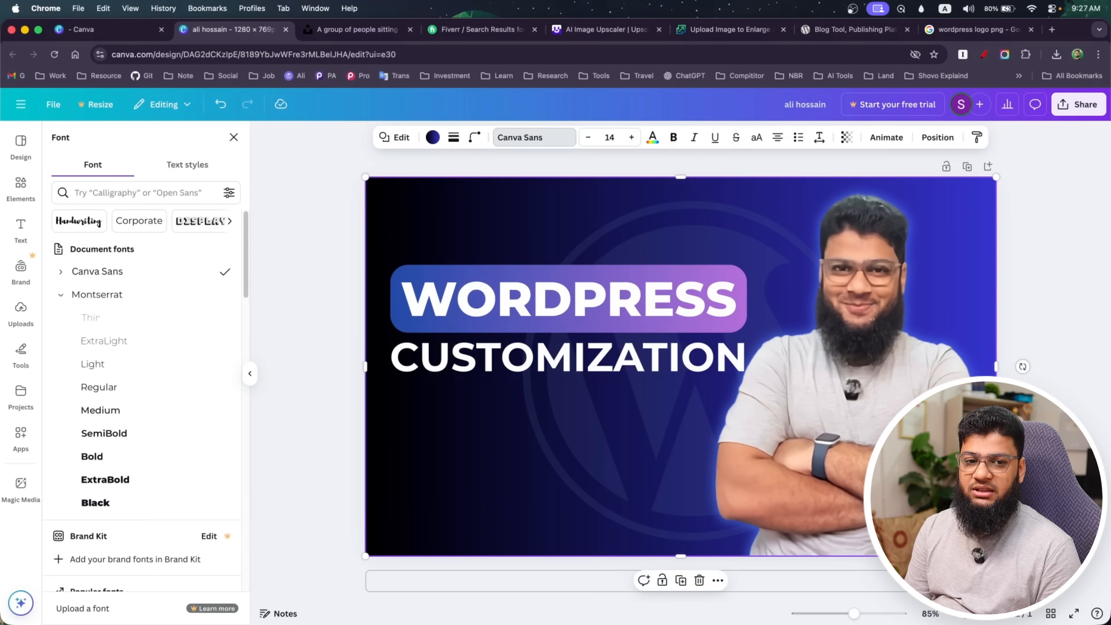
Add the Elementor logo 33.png from Finder's Logo folder to the thumbnail design
key(super+Tab)
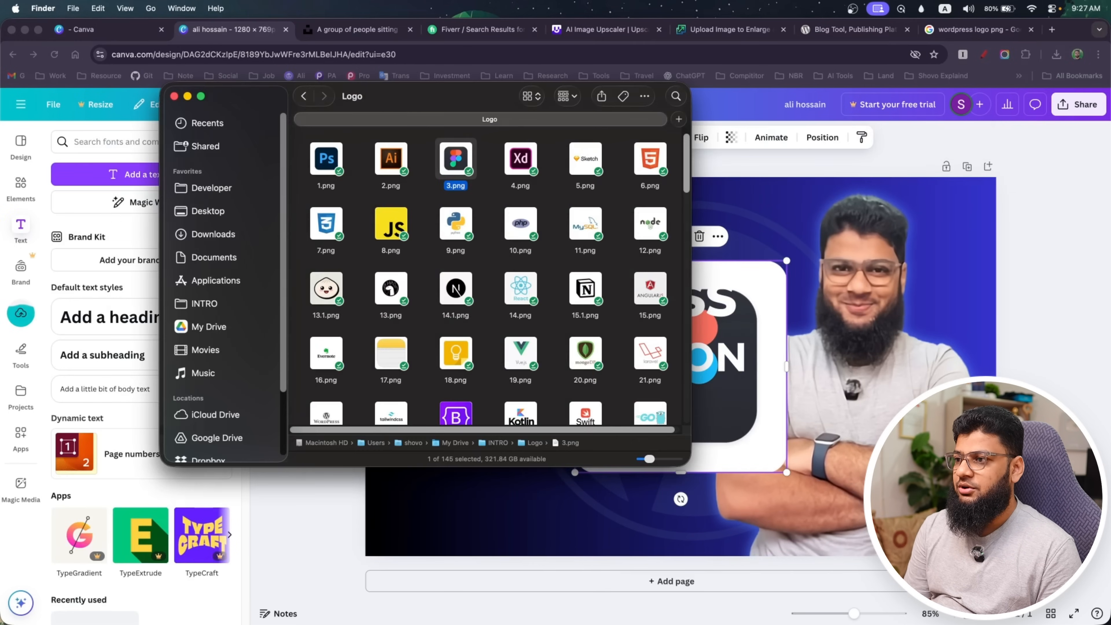
scroll(447, 336, down, 2)
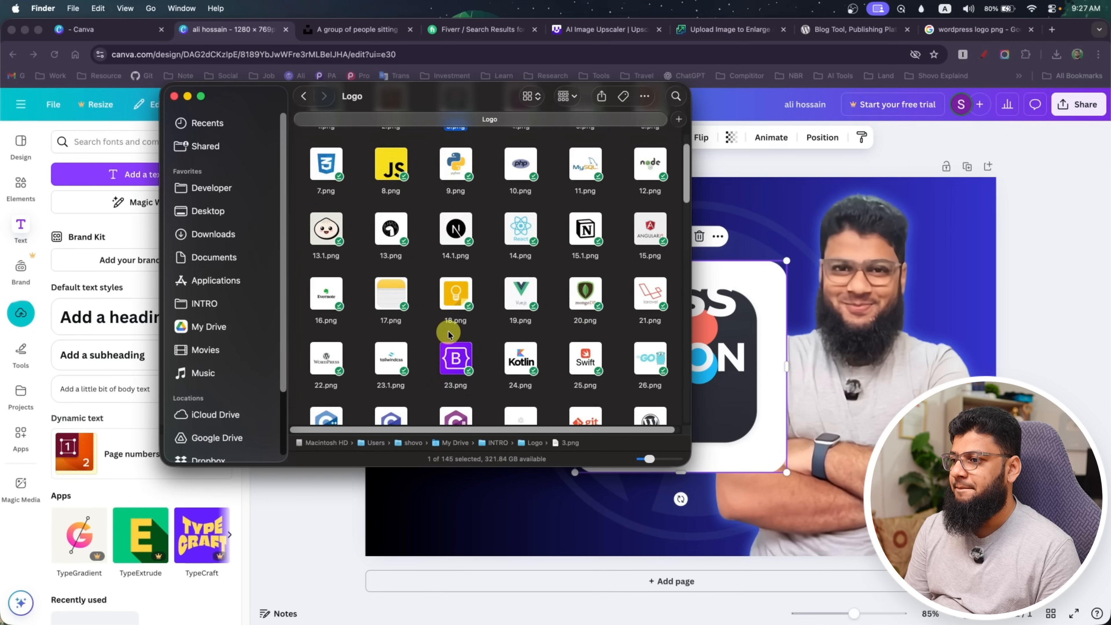
scroll(449, 335, down, 4)
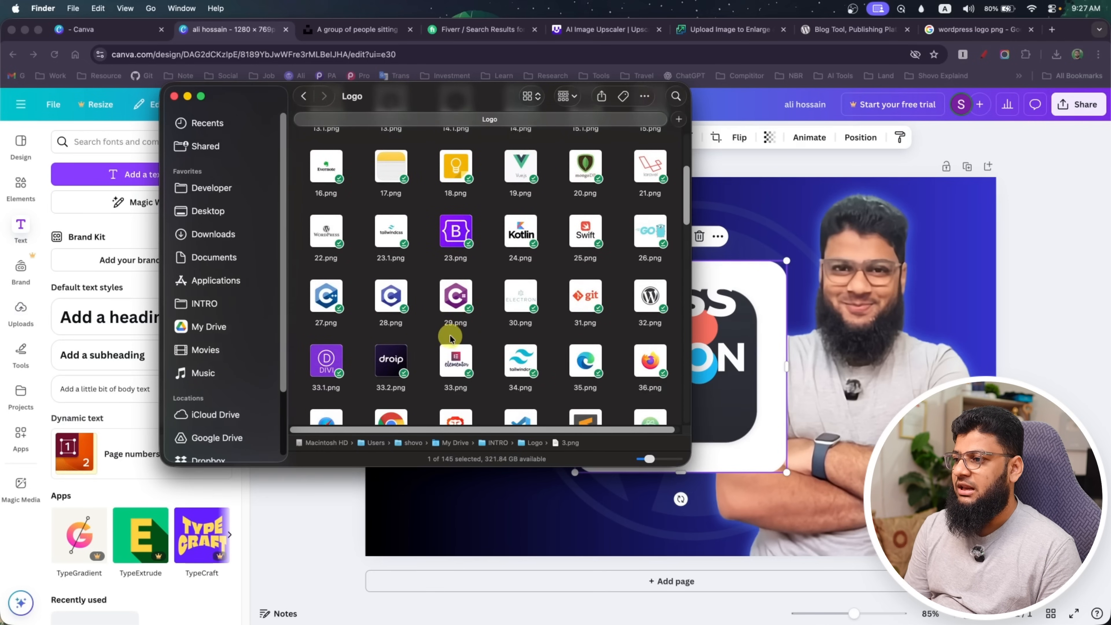
click(754, 289)
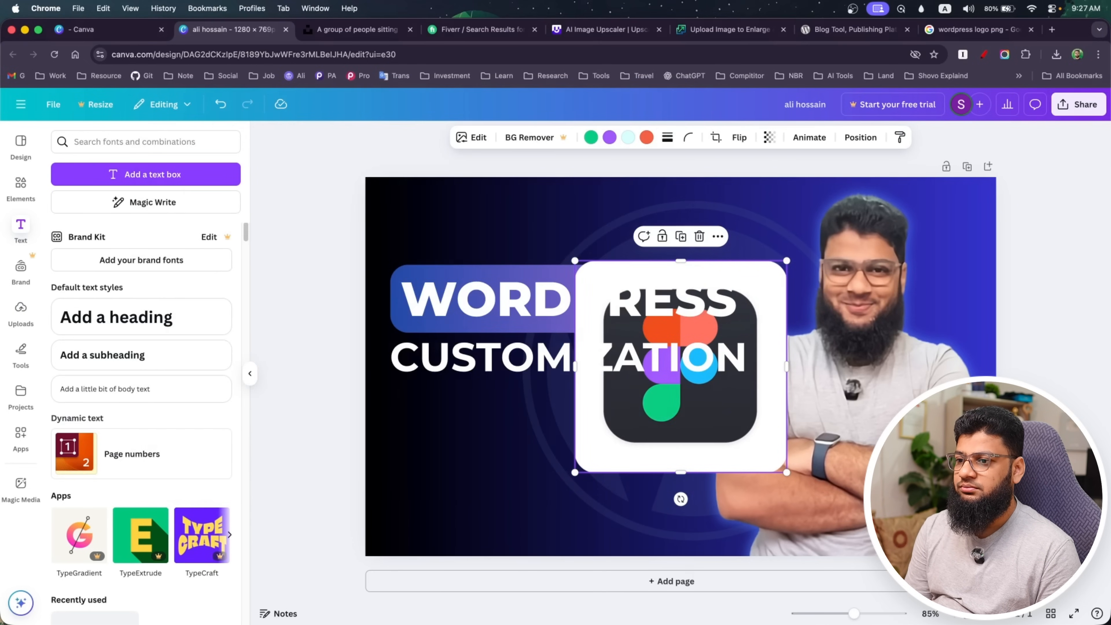
key(super+v)
Add the WordPress logo 32.png from Finder's Logo folder to the thumbnail design
key(super+Tab)
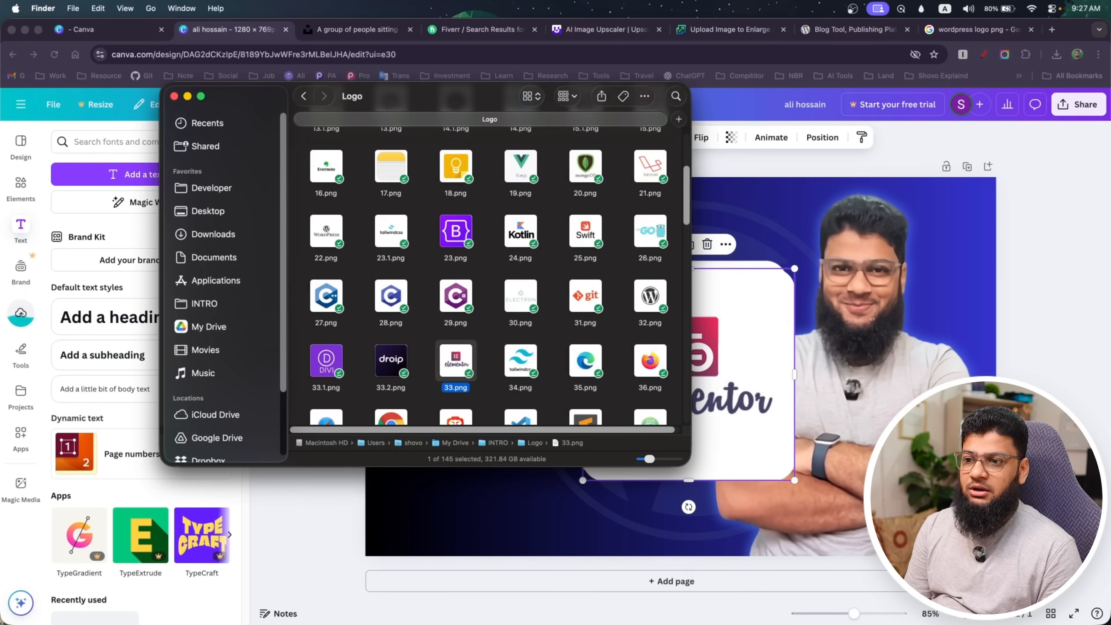
scroll(431, 350, down, 2)
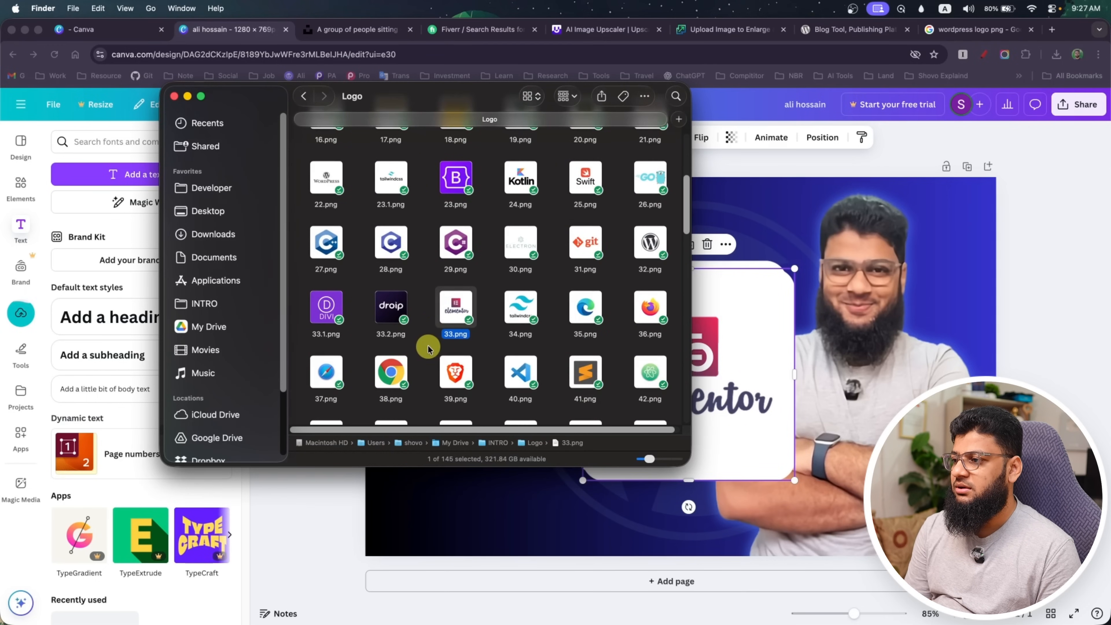
click(650, 242)
click(817, 257)
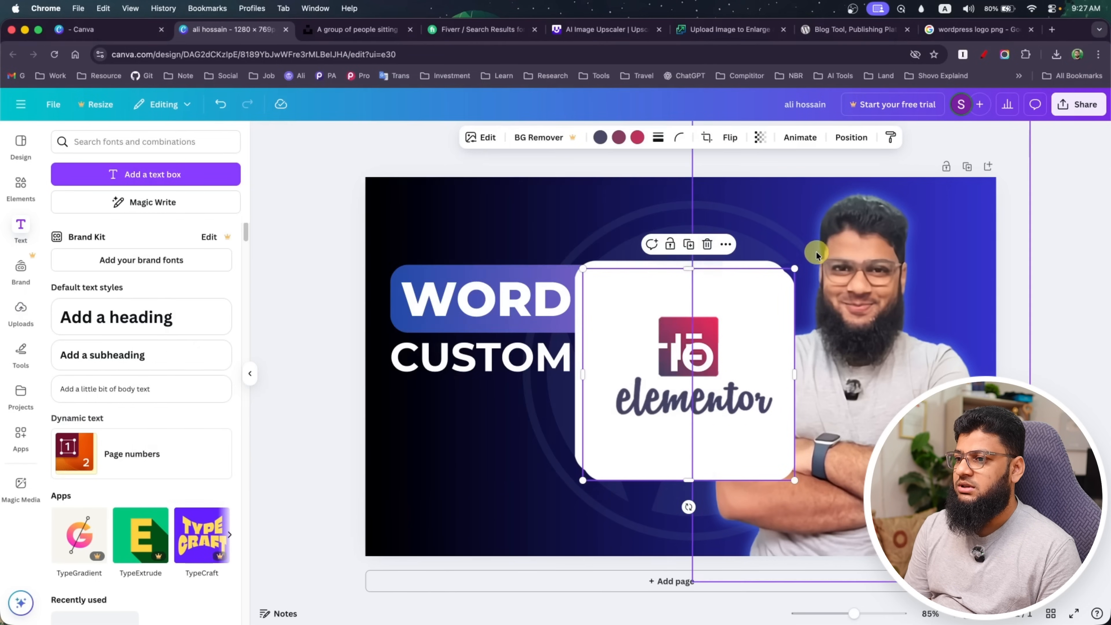
key(super+v)
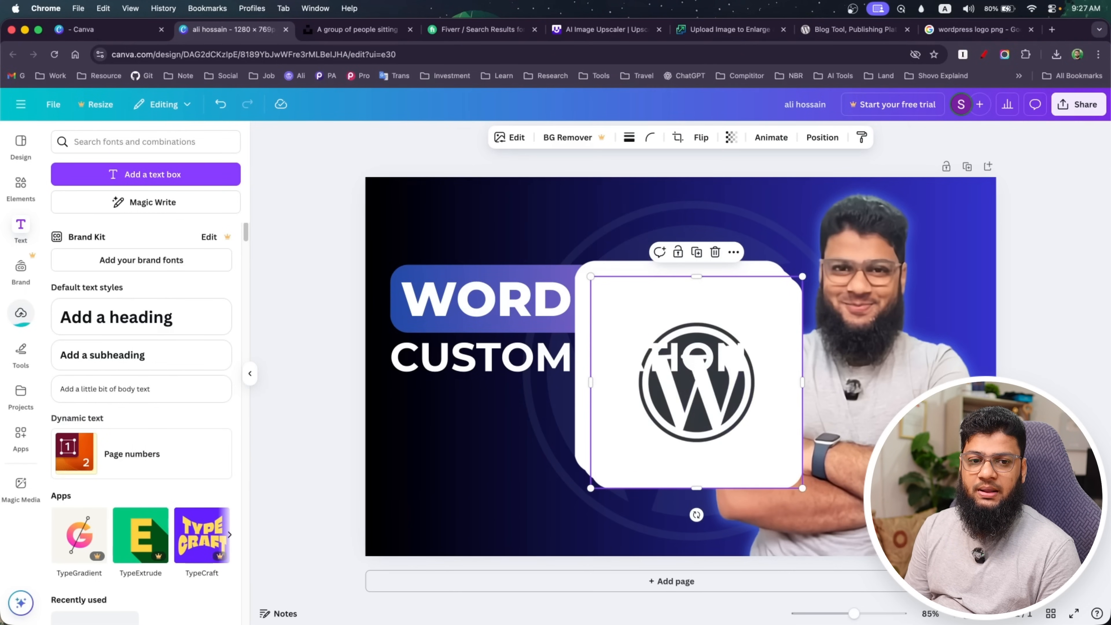
Find the WooCommerce logo in Finder's Logo folder and add it to the thumbnail design
key(super+Tab)
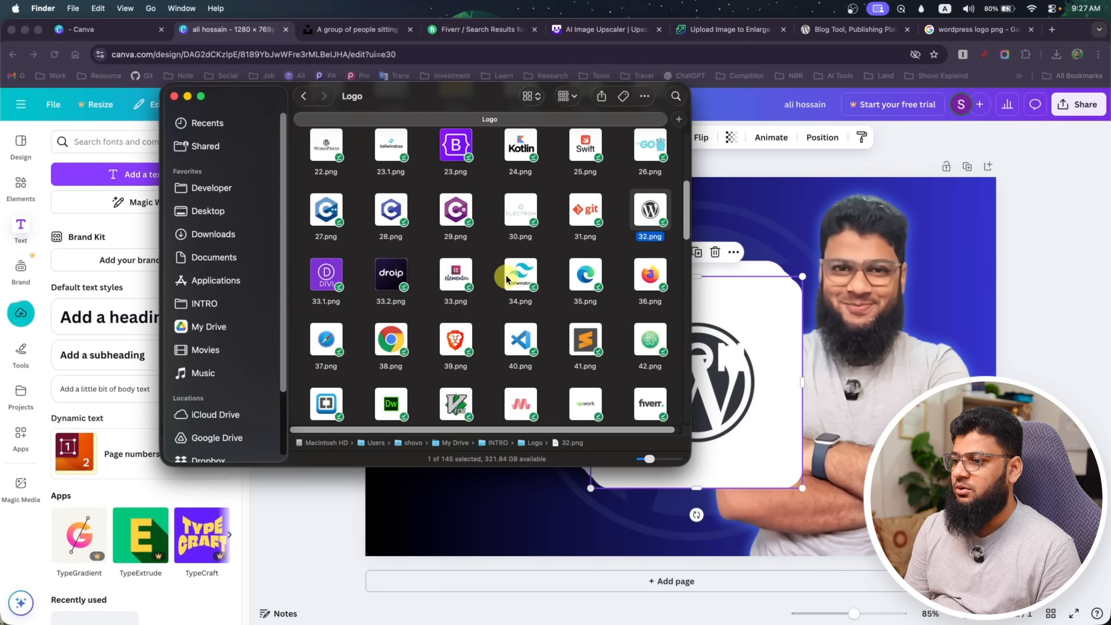
scroll(504, 282, down, 2)
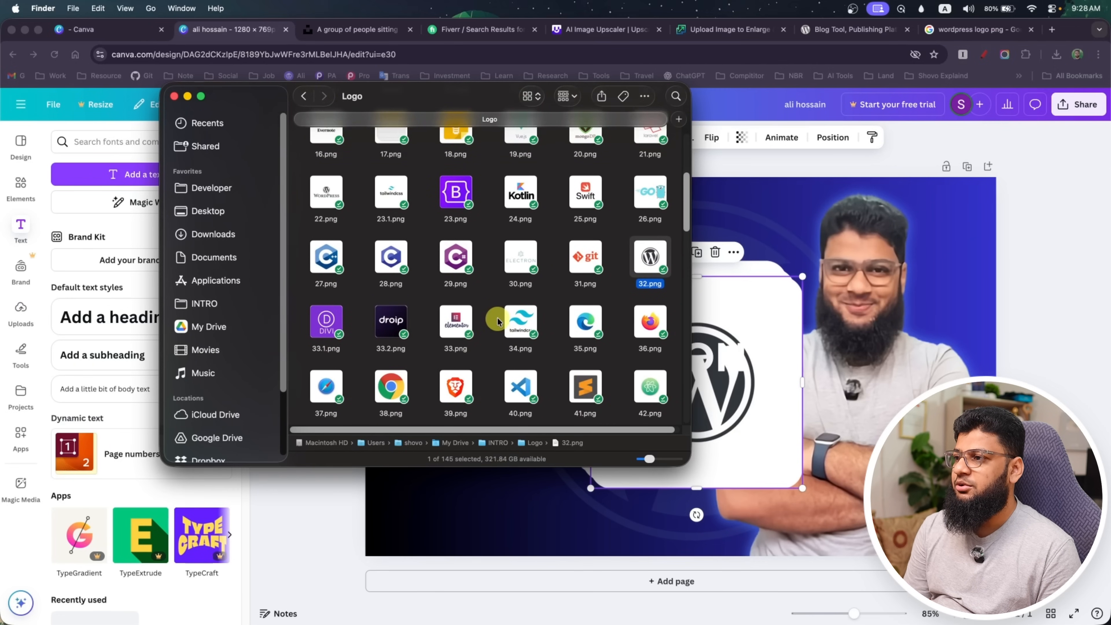
scroll(497, 323, up, 3)
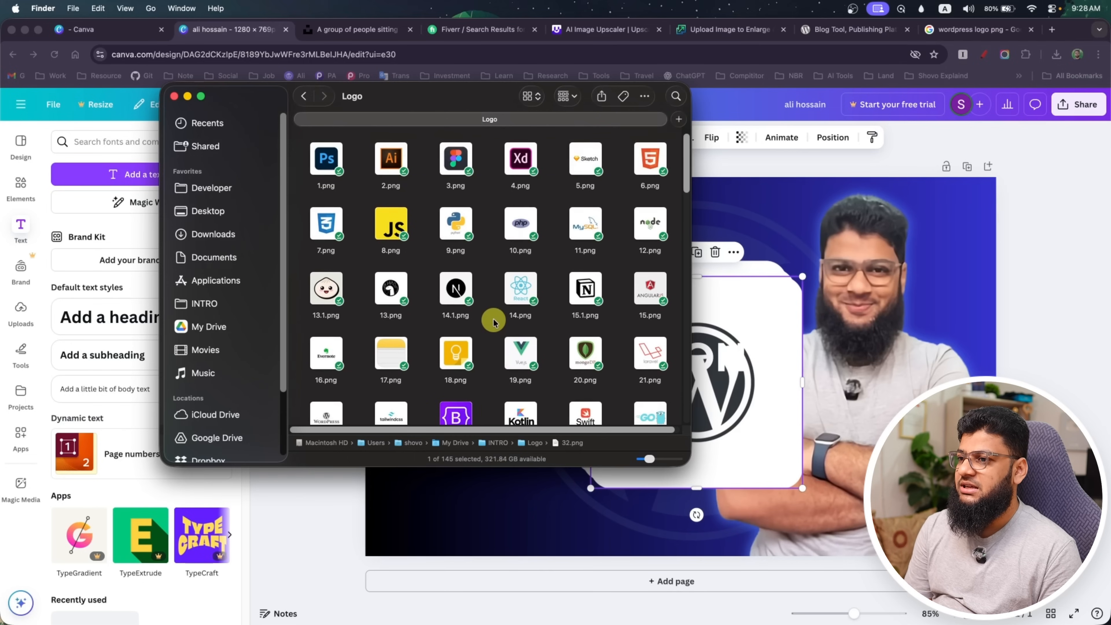
scroll(493, 323, down, 2)
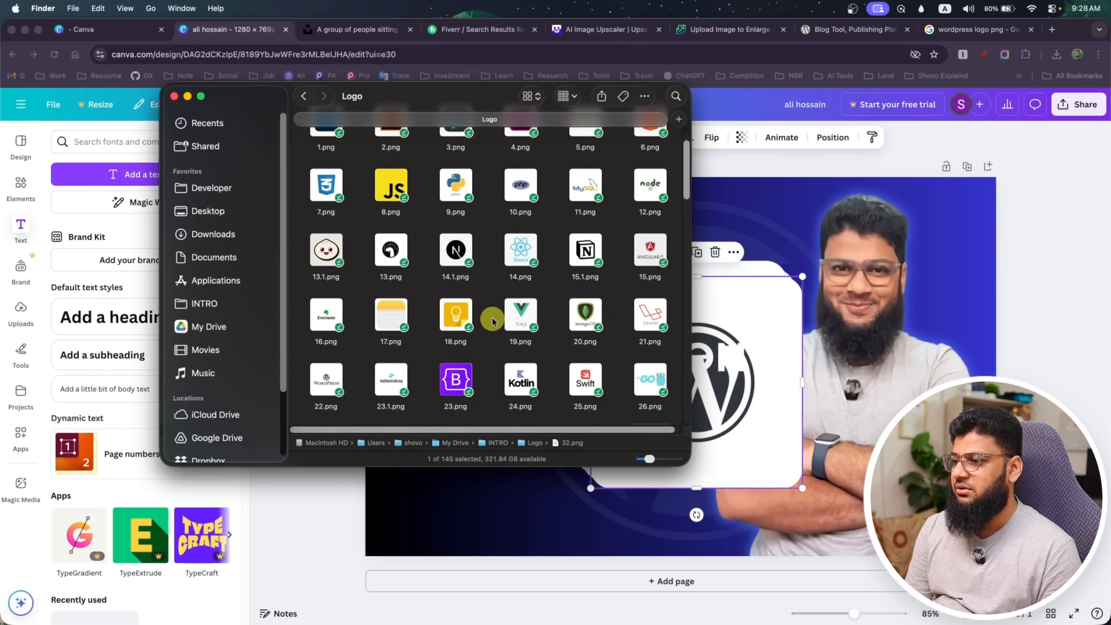
scroll(492, 321, down, 5)
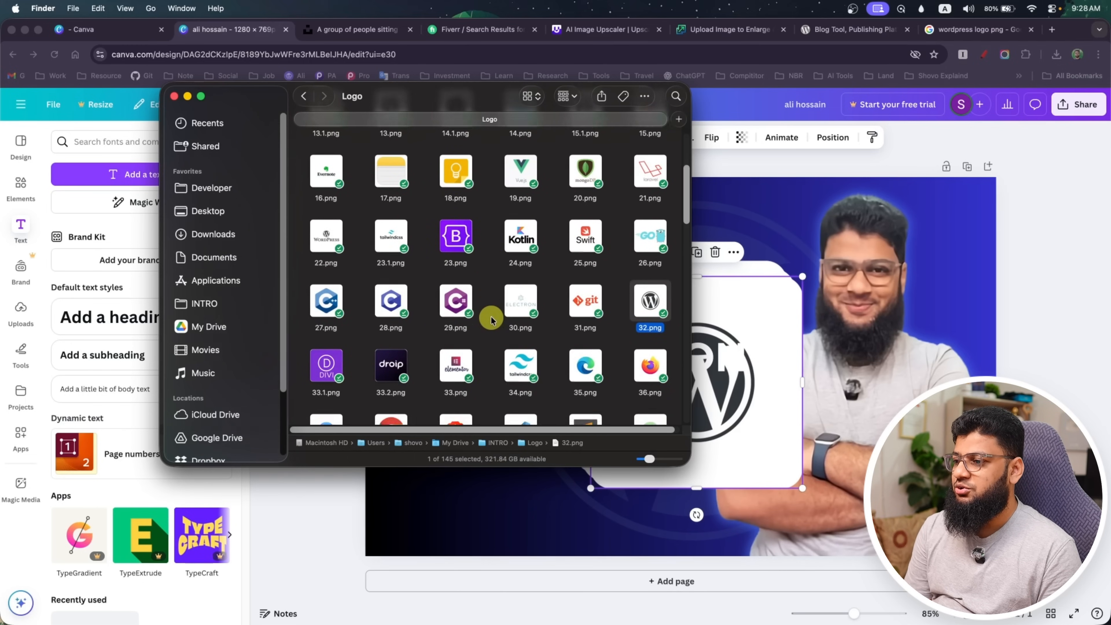
scroll(492, 320, down, 3)
scroll(491, 319, down, 7)
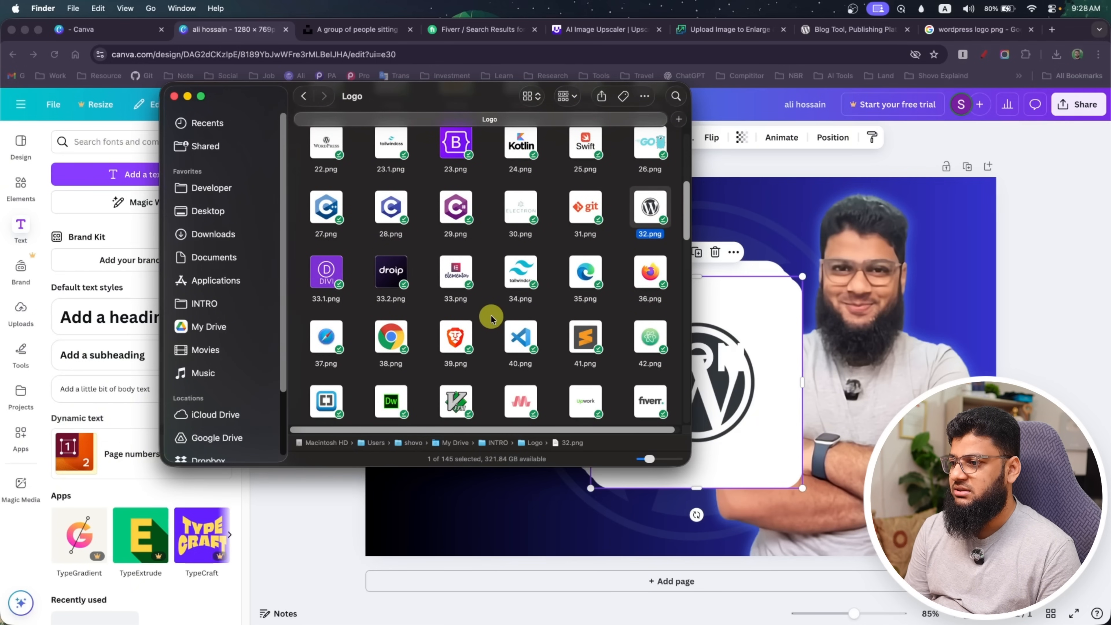
scroll(490, 316, down, 2)
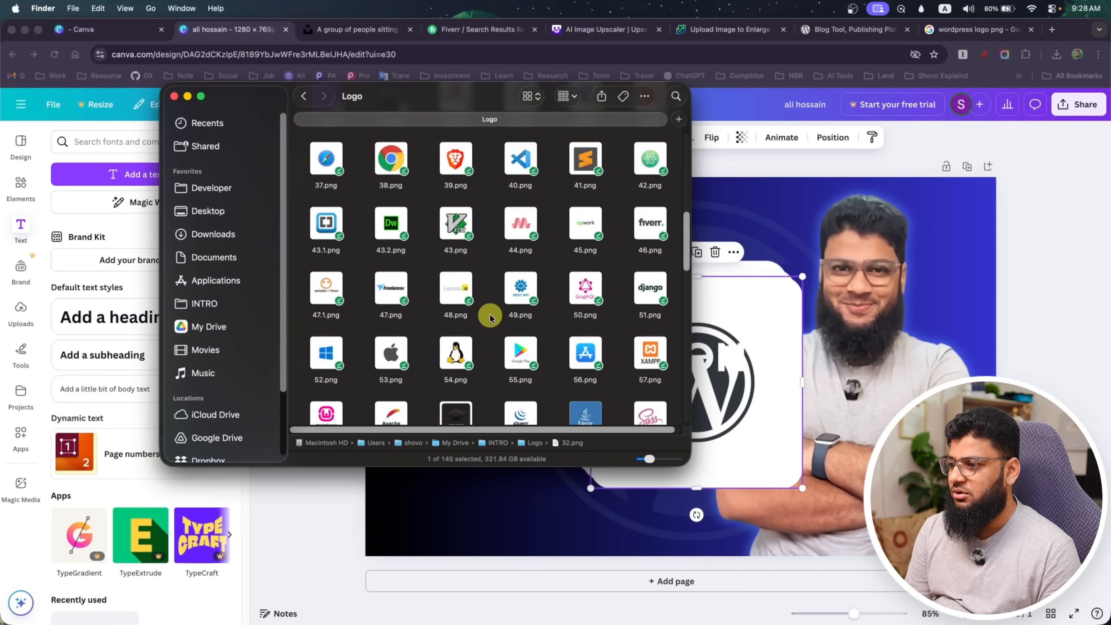
scroll(491, 316, down, 5)
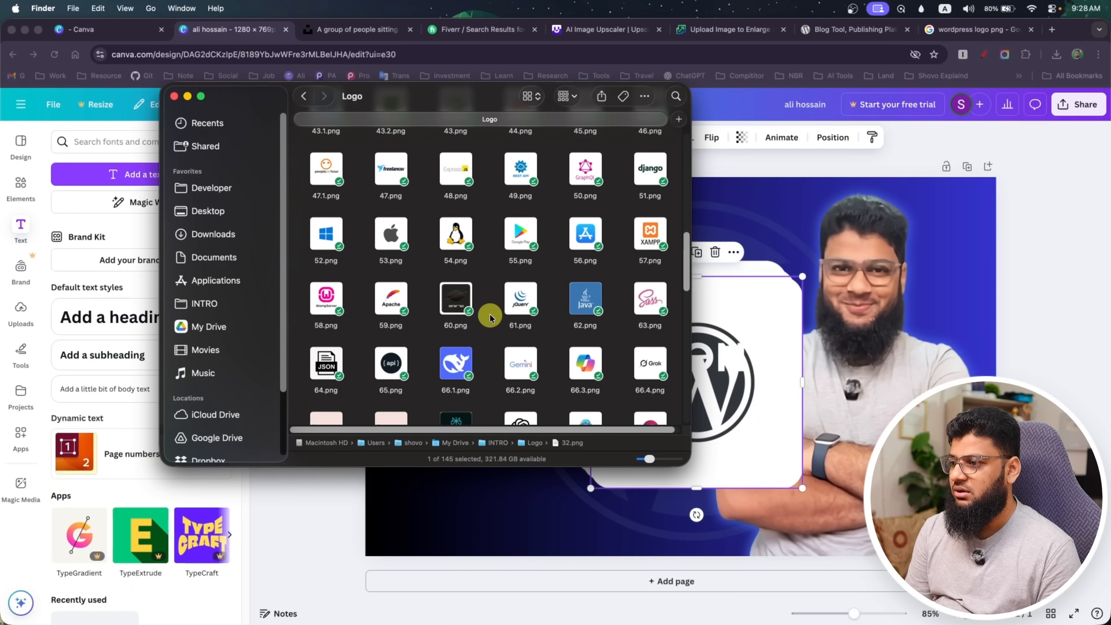
scroll(490, 316, down, 2)
scroll(491, 317, down, 3)
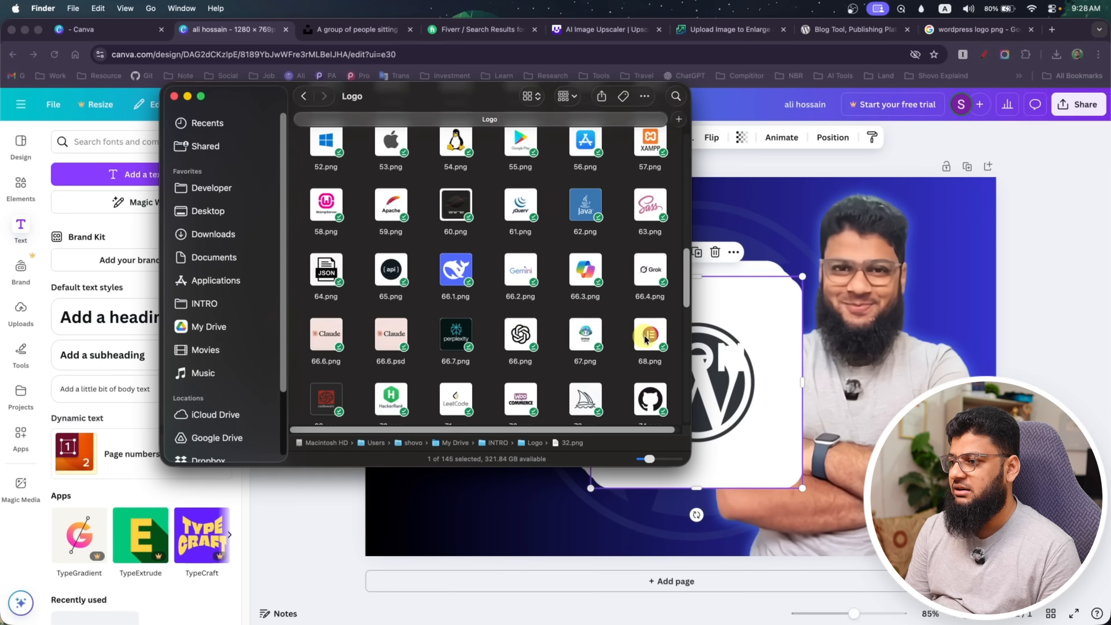
click(786, 364)
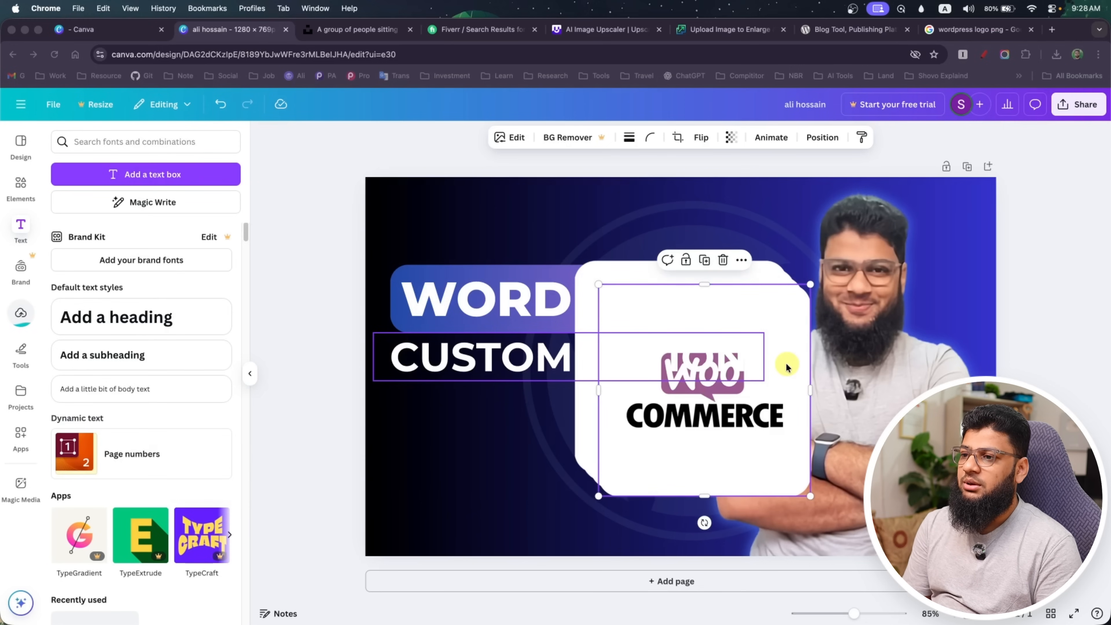
click(785, 363)
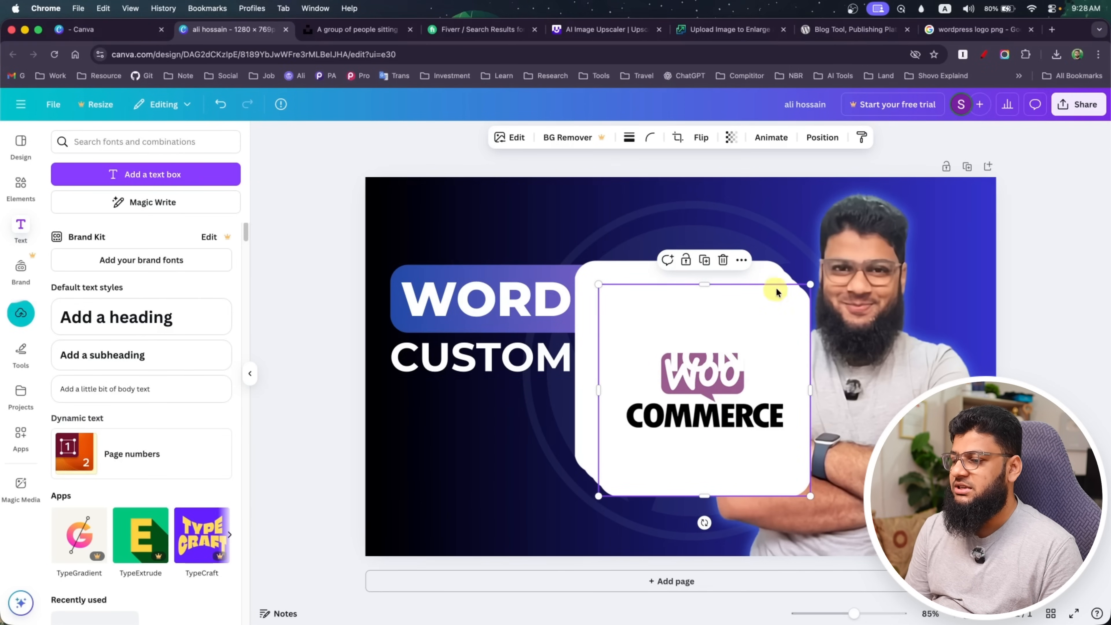
Shrink the WooCommerce and WordPress logos to about 80 px each, placing the WordPress one in the thumbnail's lower-left corner
drag(808, 285, 482, 430)
click(699, 417)
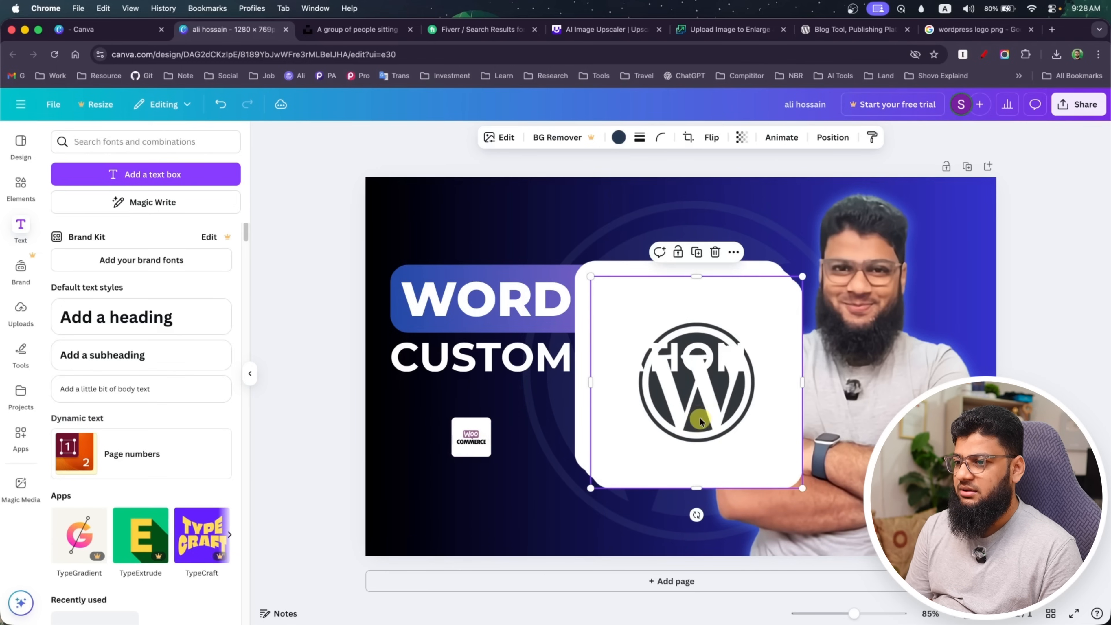
drag(796, 282, 401, 518)
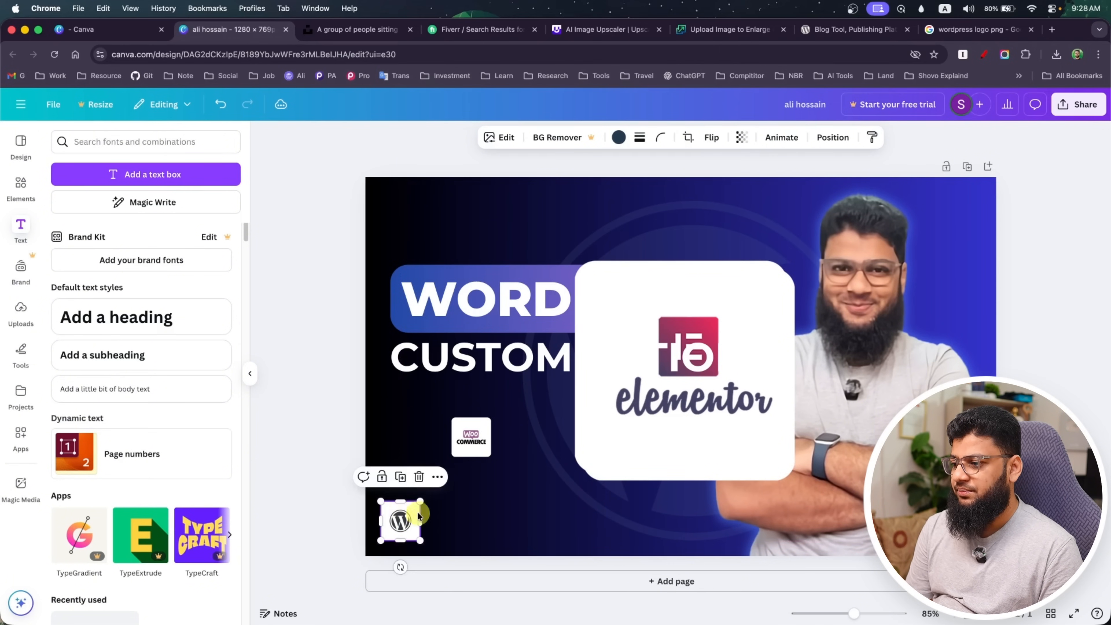
Shrink the Elementor and Figma logos to about 80 px and line them up beside the WordPress logo, with the WooCommerce logo last
click(661, 405)
drag(795, 270, 457, 518)
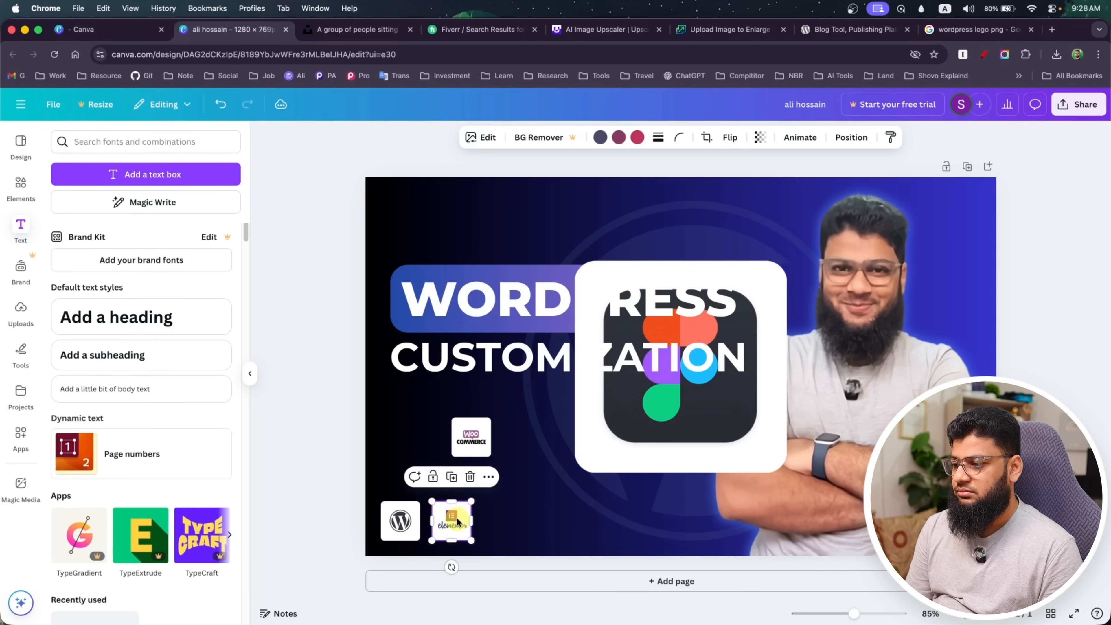
click(710, 378)
click(743, 450)
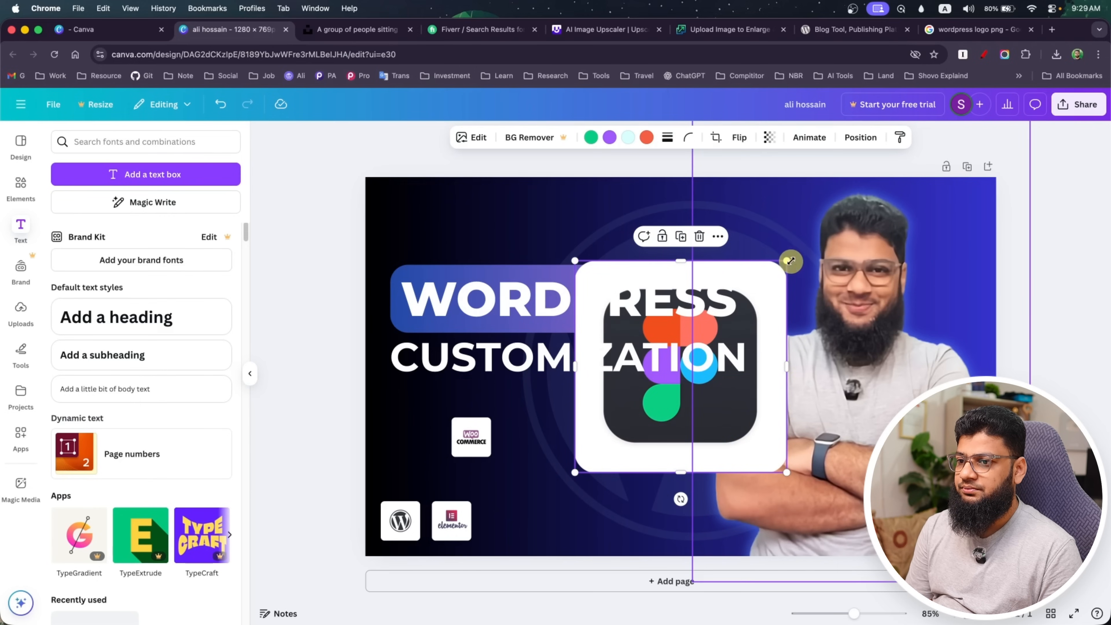
drag(787, 261, 497, 519)
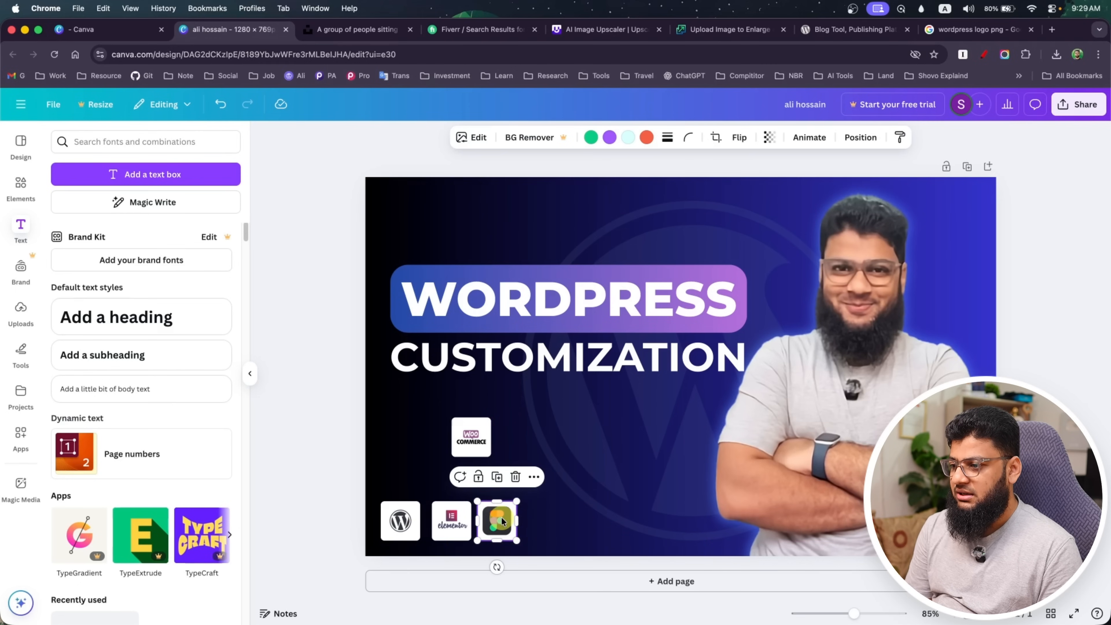
click(475, 440)
drag(475, 440, 548, 530)
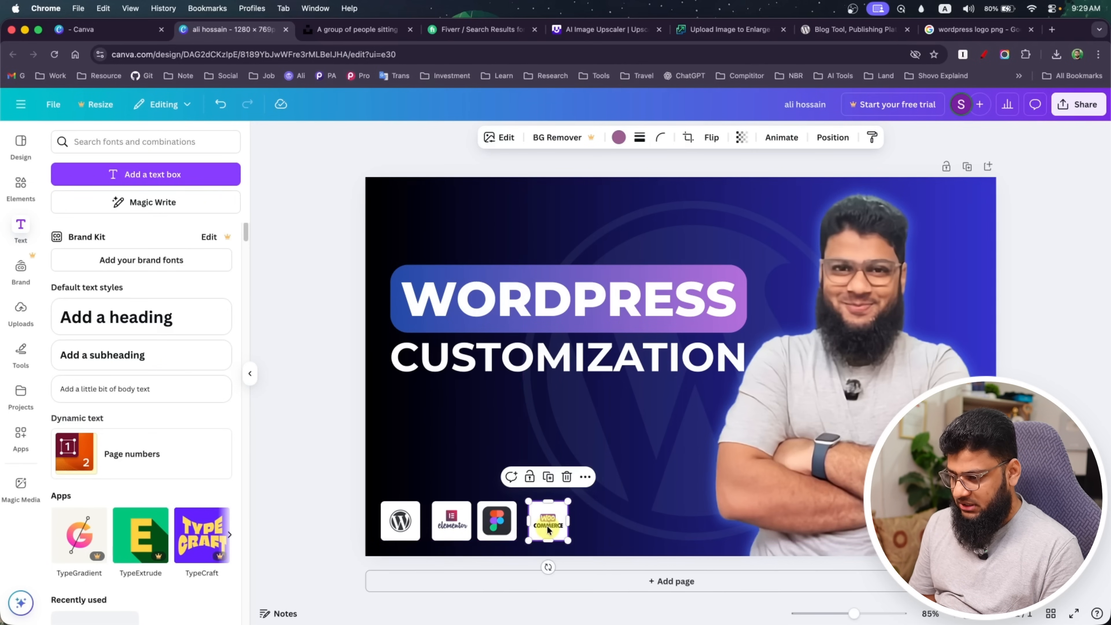
Select all four technology logos together and even out their spacing with Tidy up
shift+click(498, 522)
shift+click(464, 521)
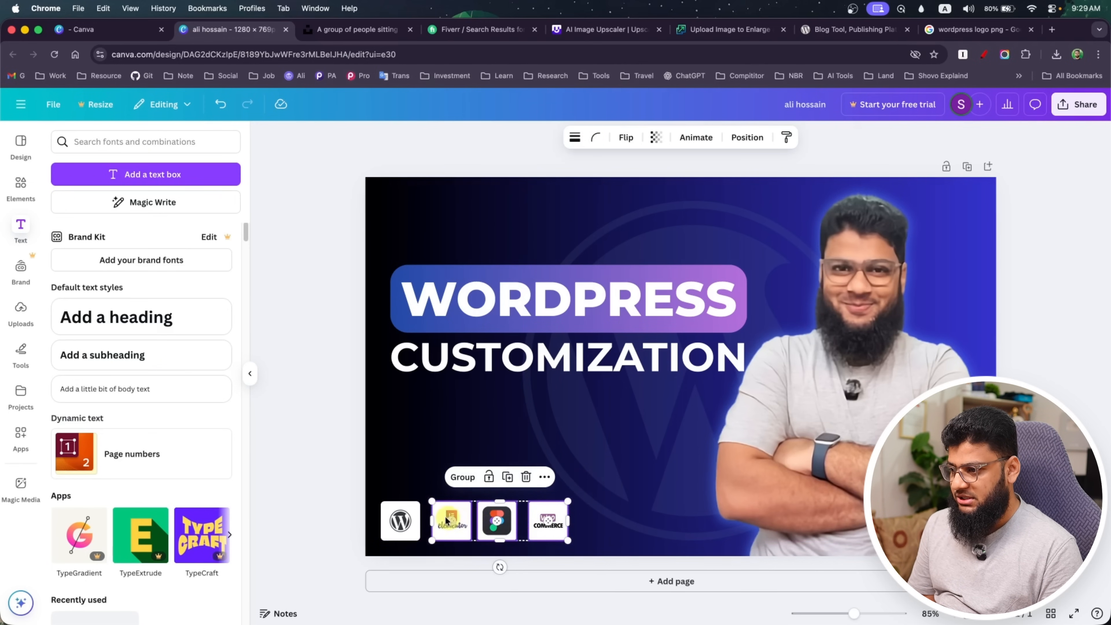
shift+click(411, 521)
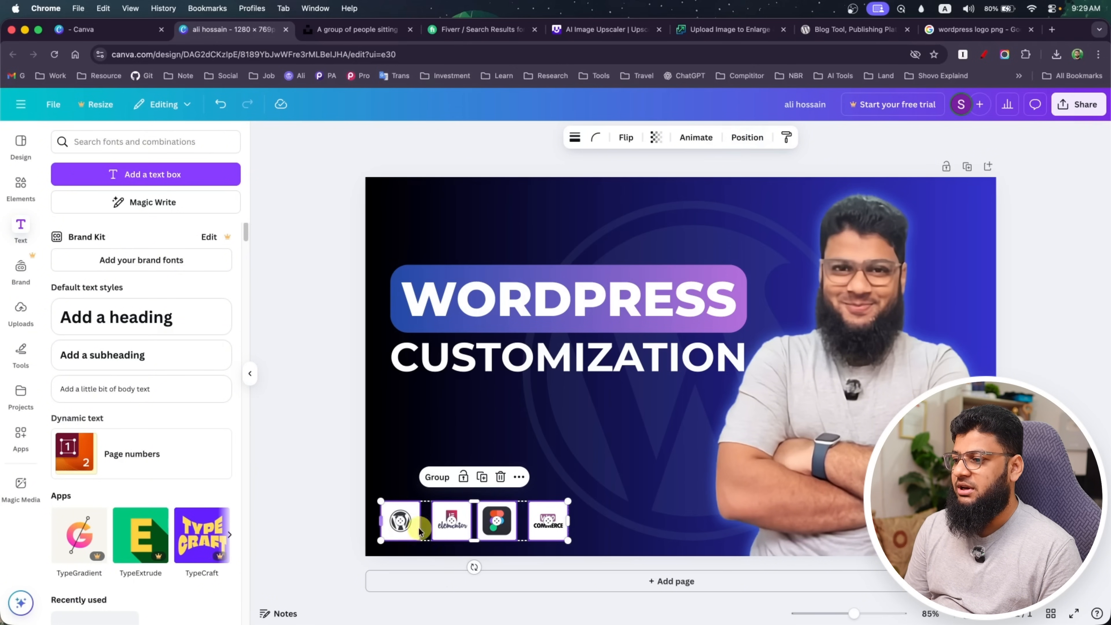
click(748, 139)
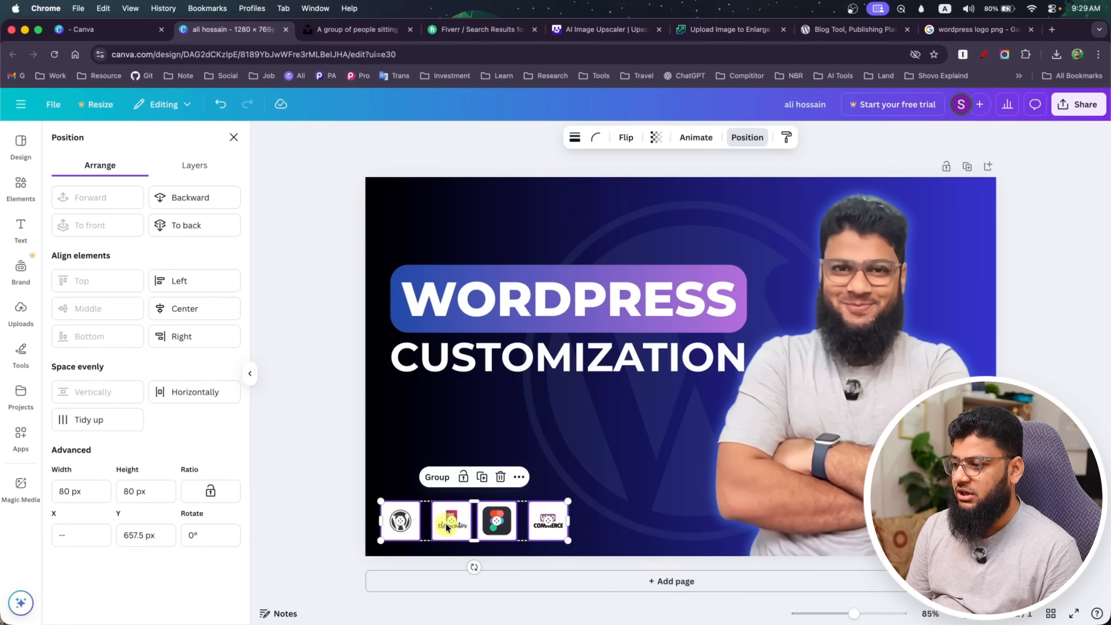
click(98, 420)
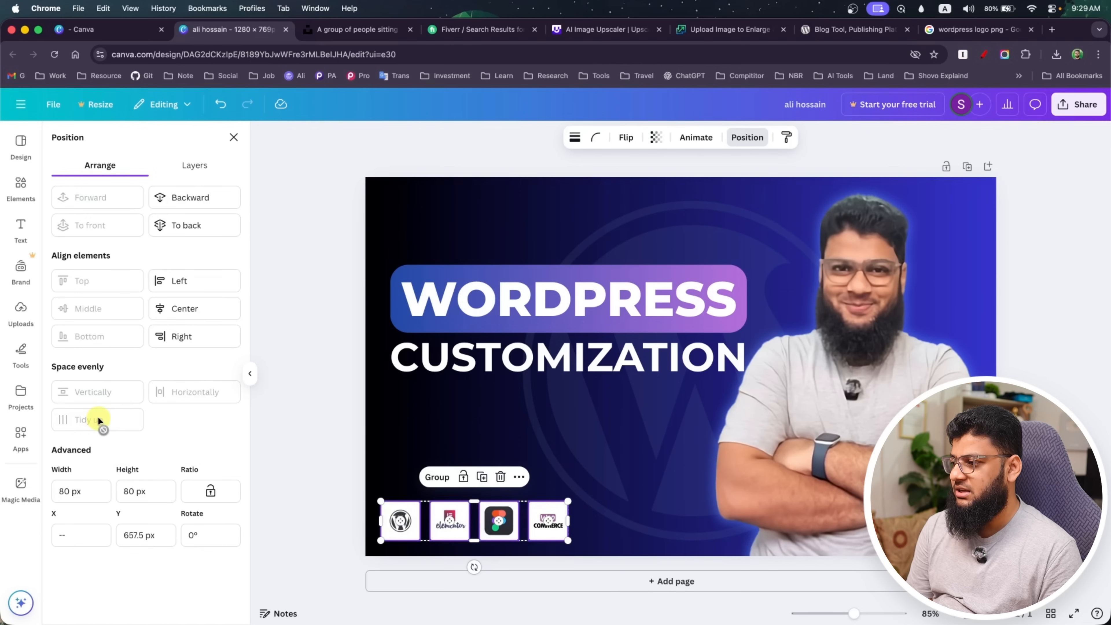
Try centre-aligning the four selected logos, and undo the alignment
click(178, 310)
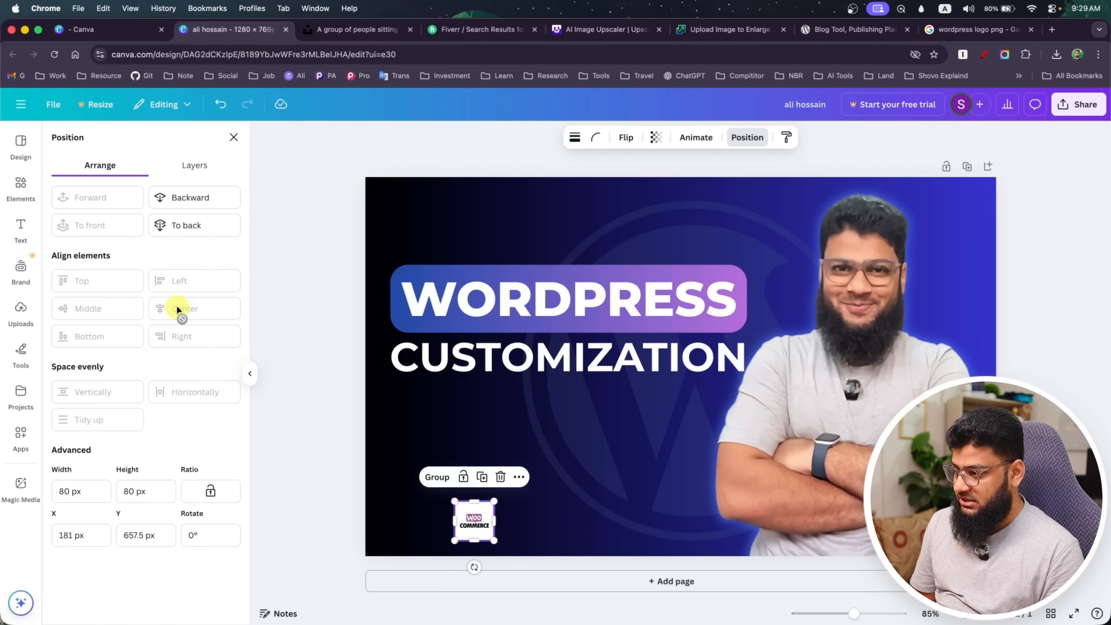
key(super+z)
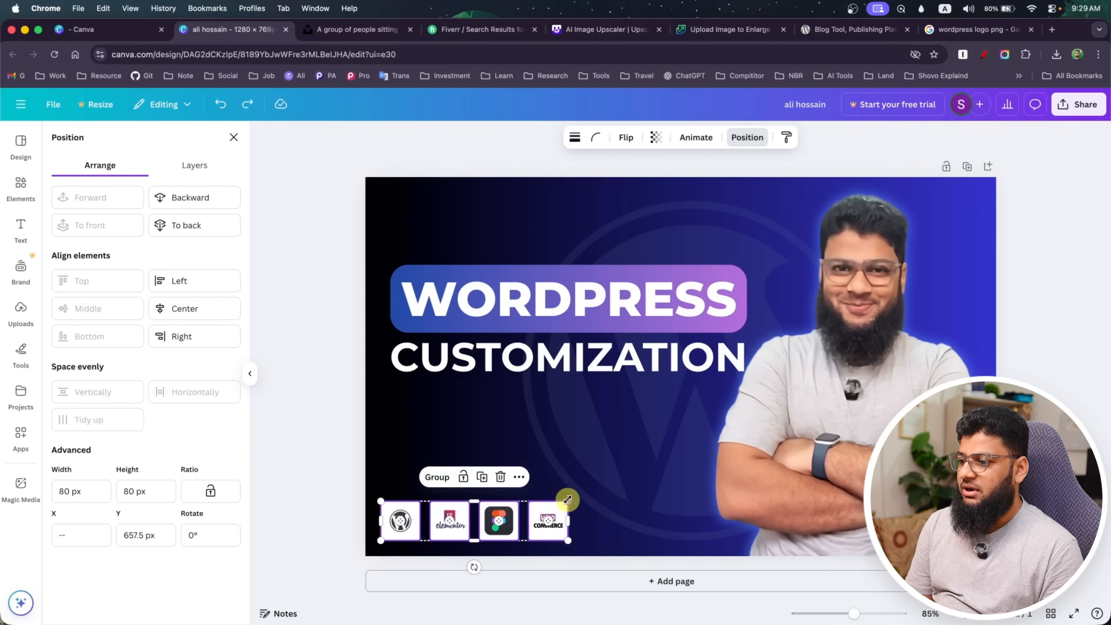
Enlarge the row of four logos together to about 104 px per logo and deselect it
drag(568, 500, 624, 478)
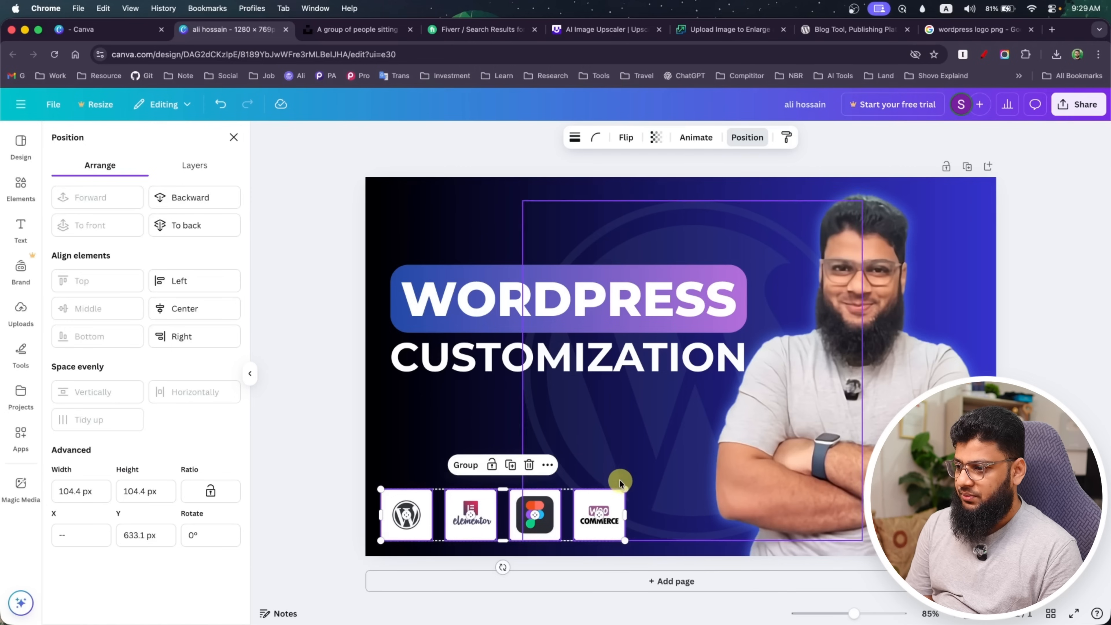
click(333, 415)
Lock the large faded WordPress watermark behind the headline in place
click(516, 291)
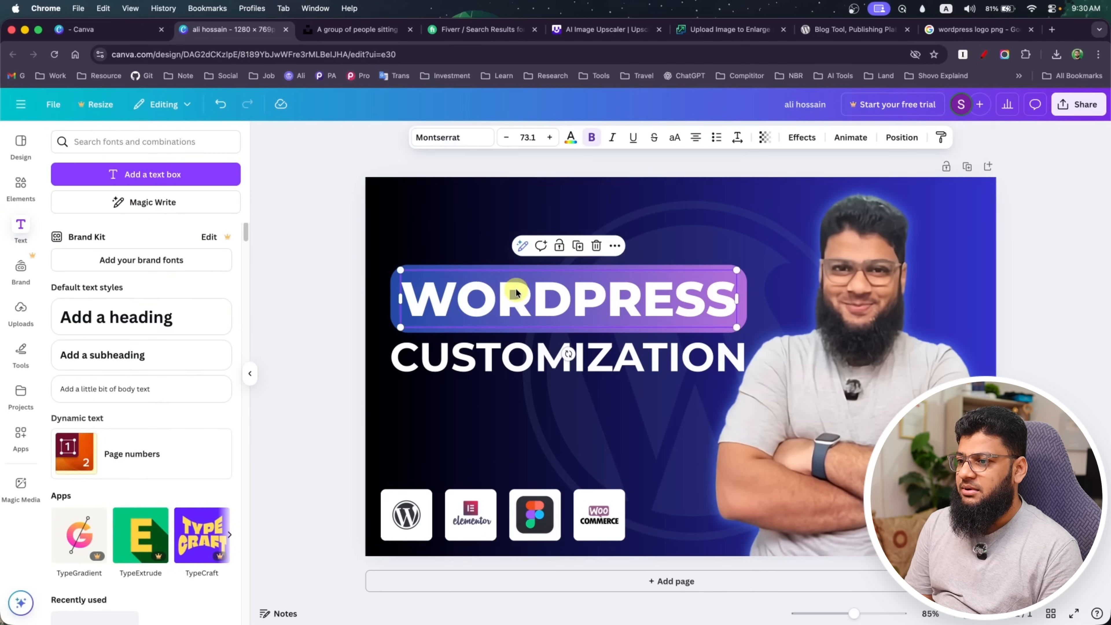
click(485, 202)
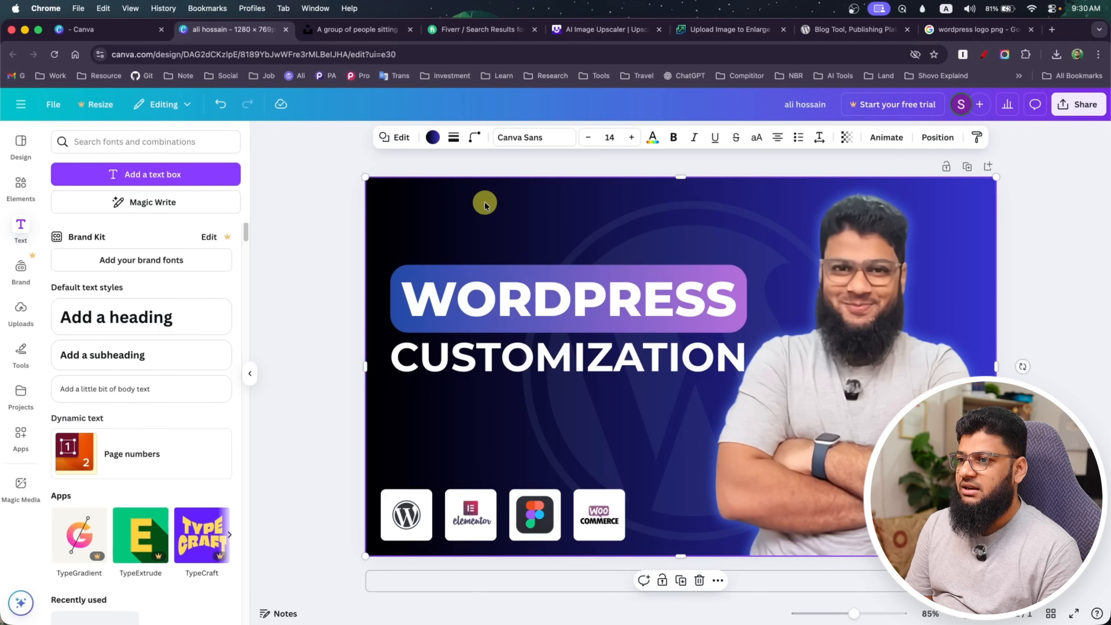
click(536, 272)
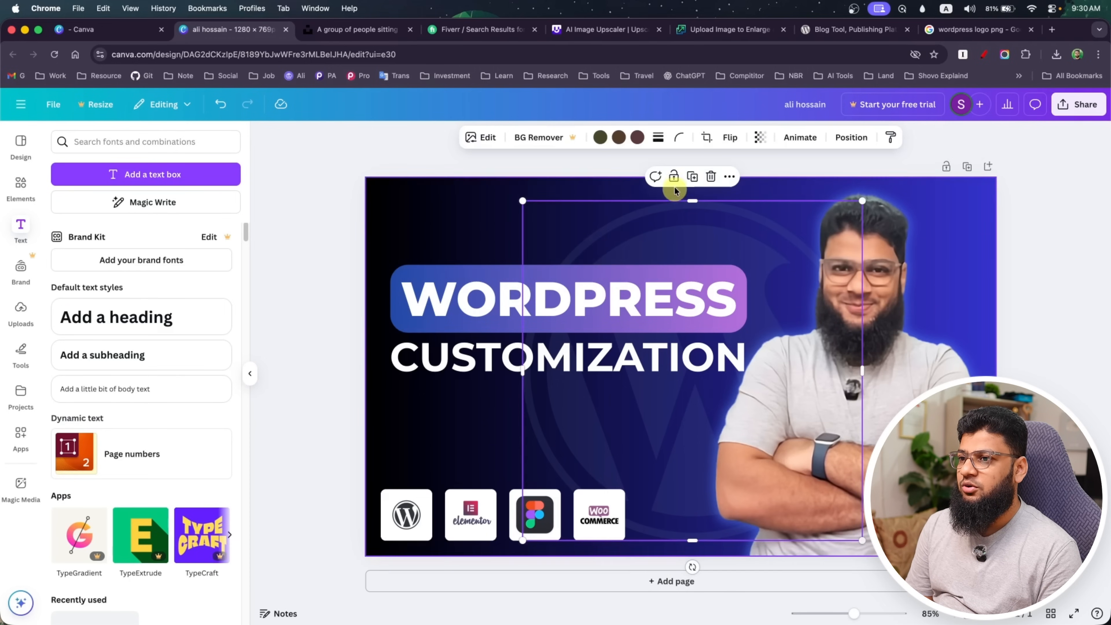
click(673, 177)
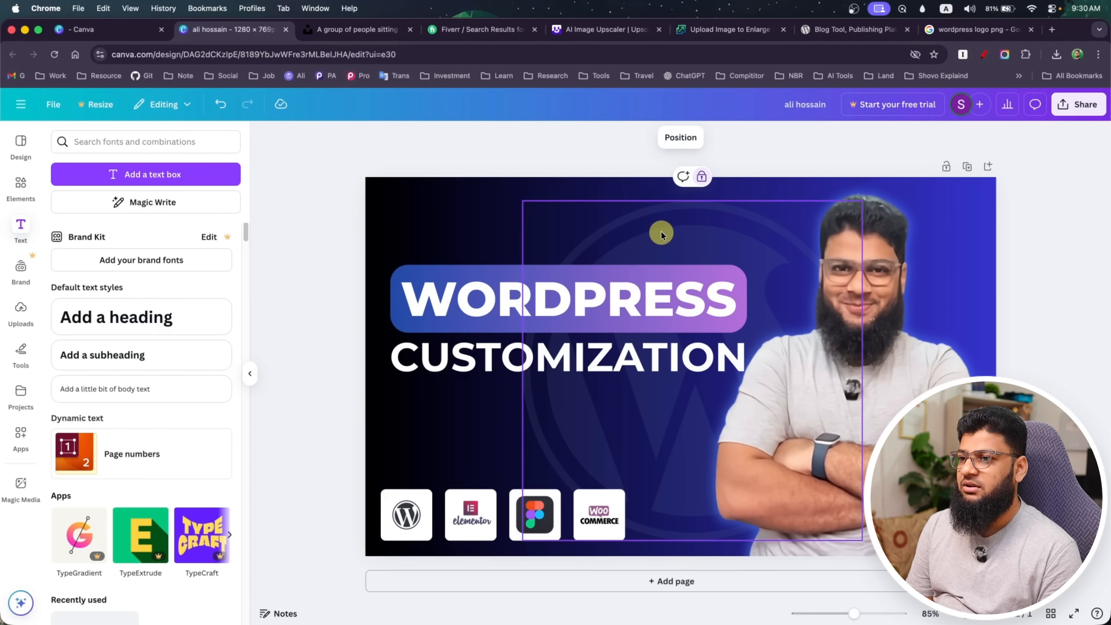
Lock the cut-out photo of the man and the blue gradient background in place
click(796, 278)
click(831, 270)
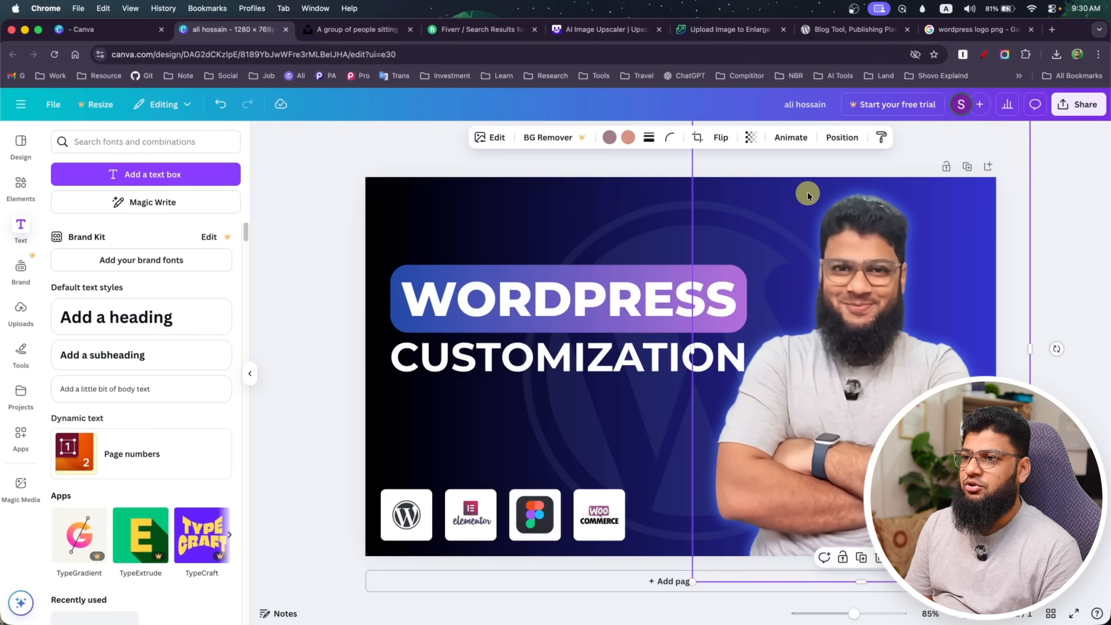
click(842, 561)
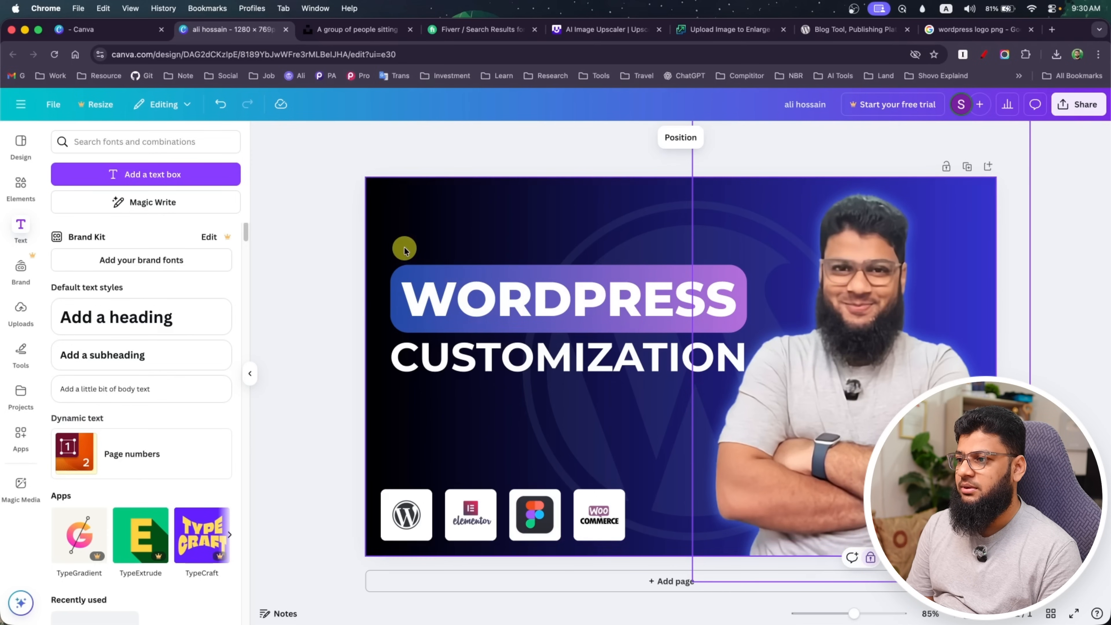
mouse_move(404, 247)
mouse_down()
mouse_move(504, 379)
mouse_move(405, 258)
mouse_up()
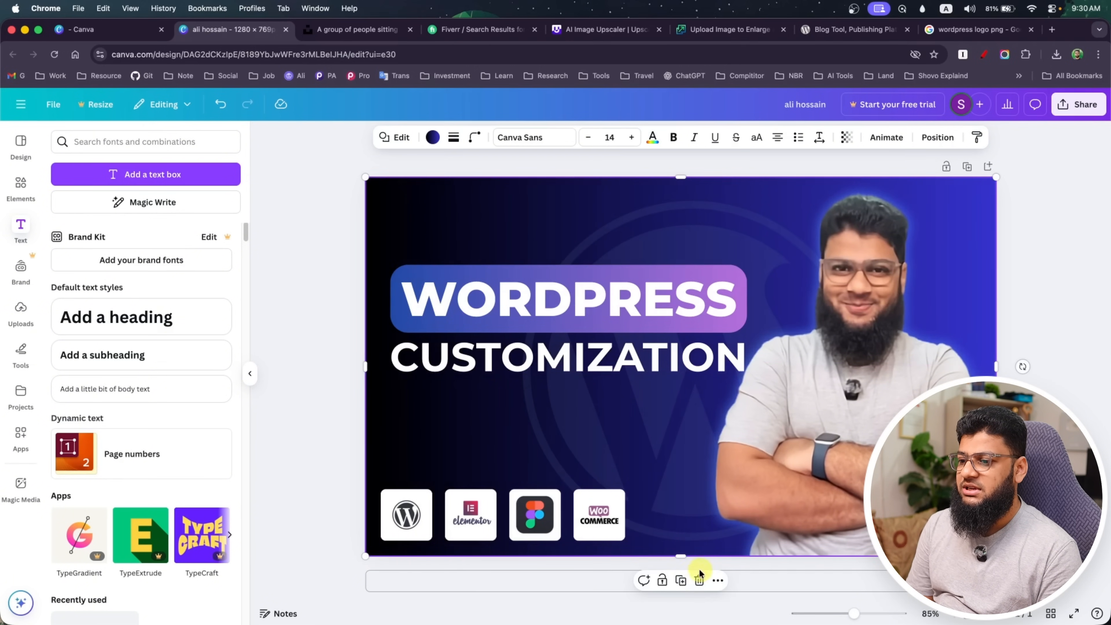
click(663, 581)
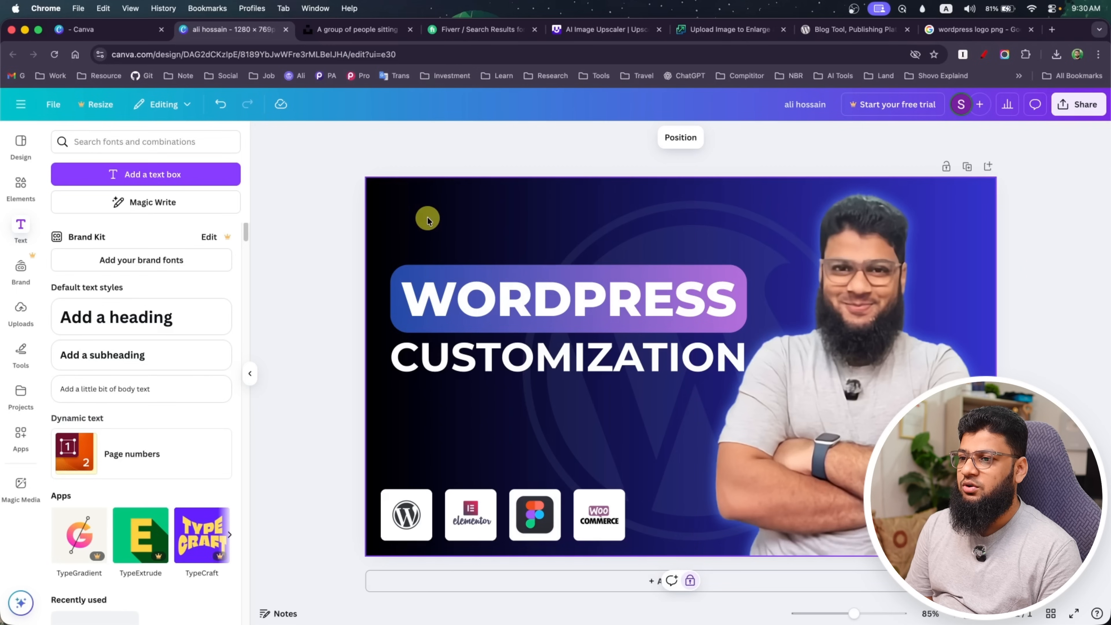
Select the WORDPRESS pill and the CUSTOMIZATION text together and move them slightly lower on the canvas
drag(389, 236, 529, 400)
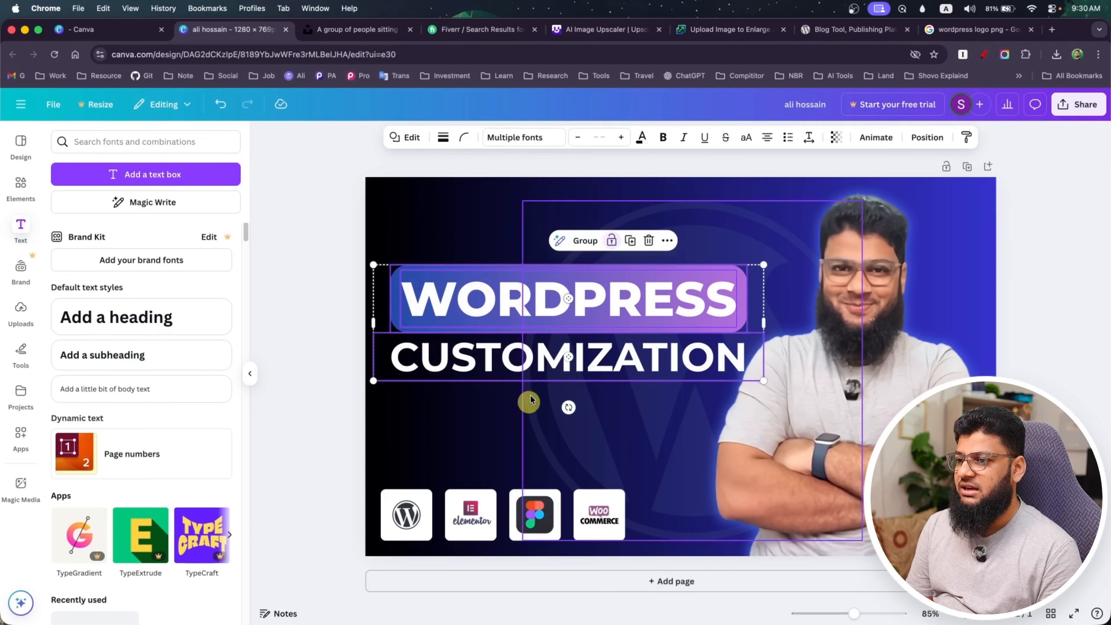
drag(552, 307, 556, 328)
click(475, 441)
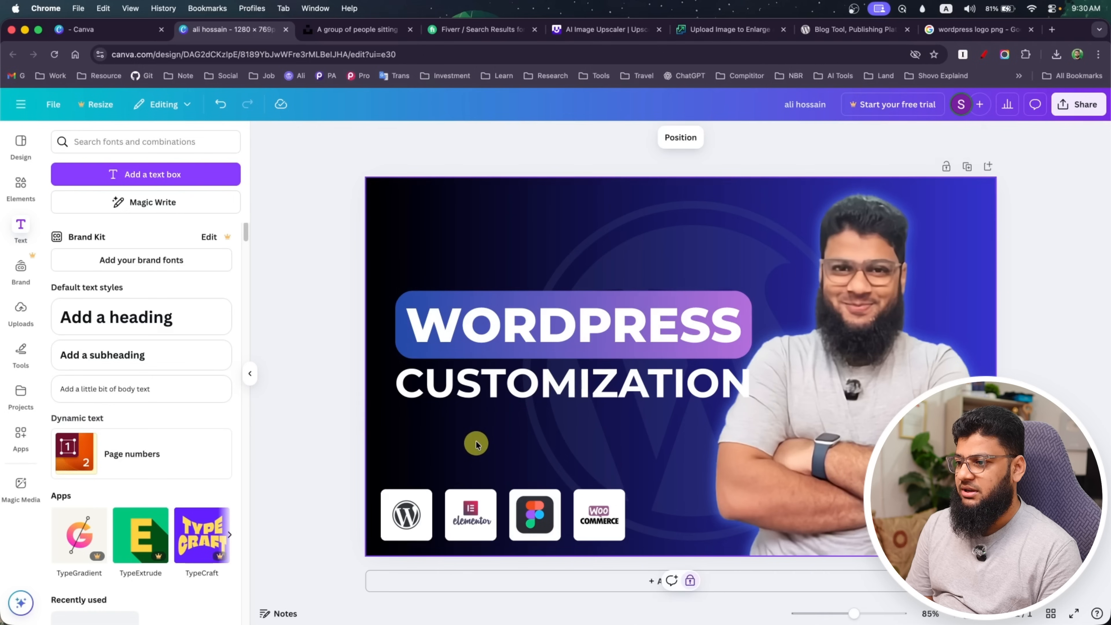
Try the Shadow effect on the CUSTOMIZATION text, and apply the Lift effect at intensity 70 instead
click(478, 395)
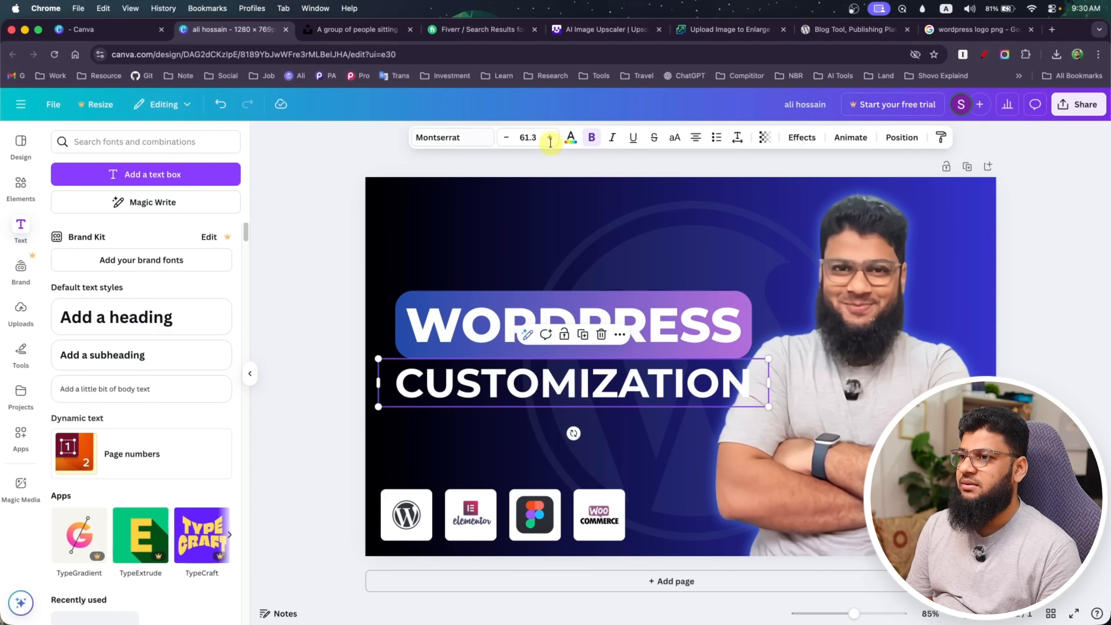
click(802, 138)
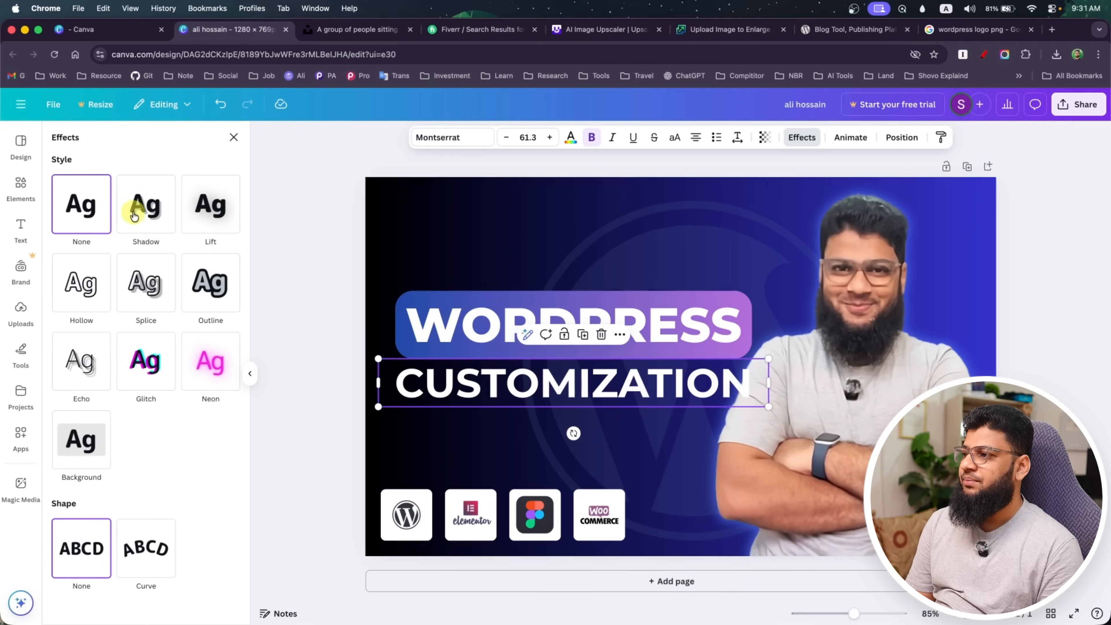
click(144, 208)
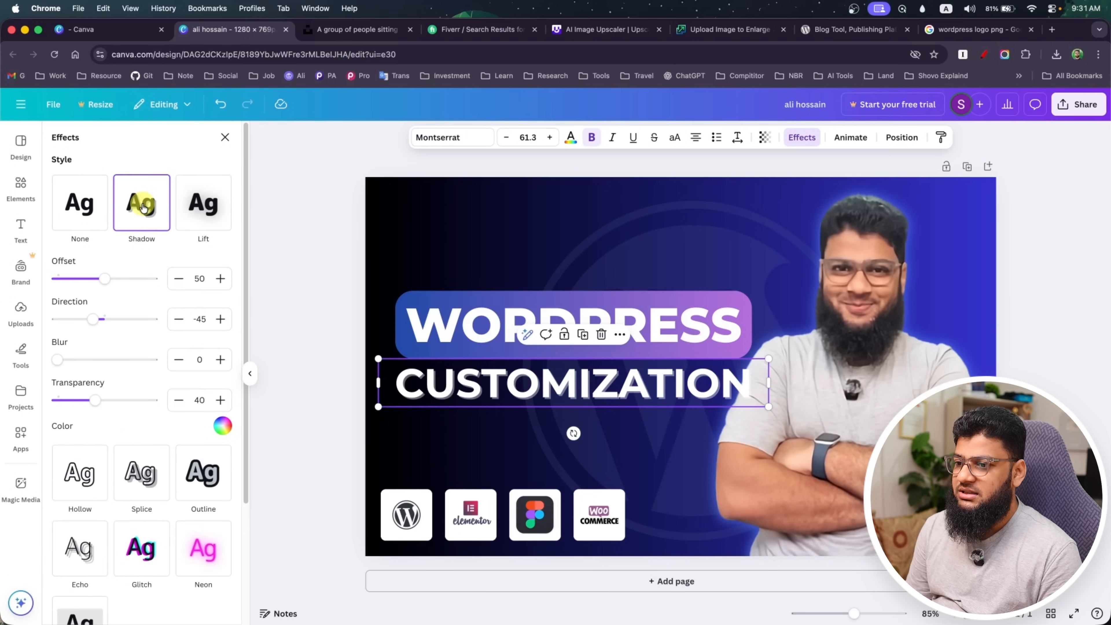
click(203, 208)
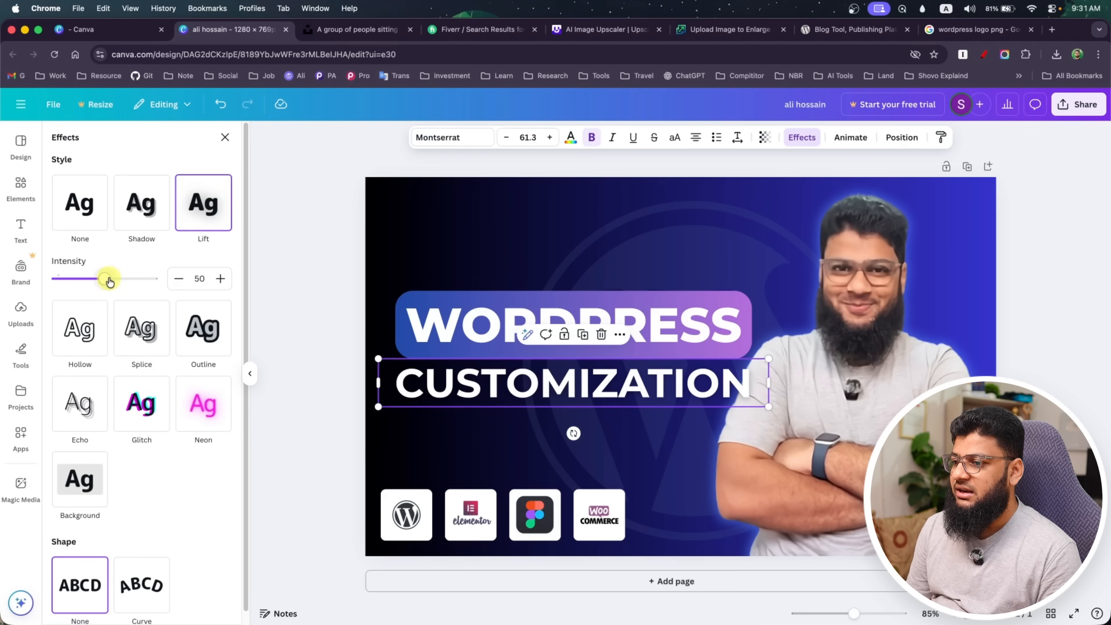
scroll(88, 346, down, 1)
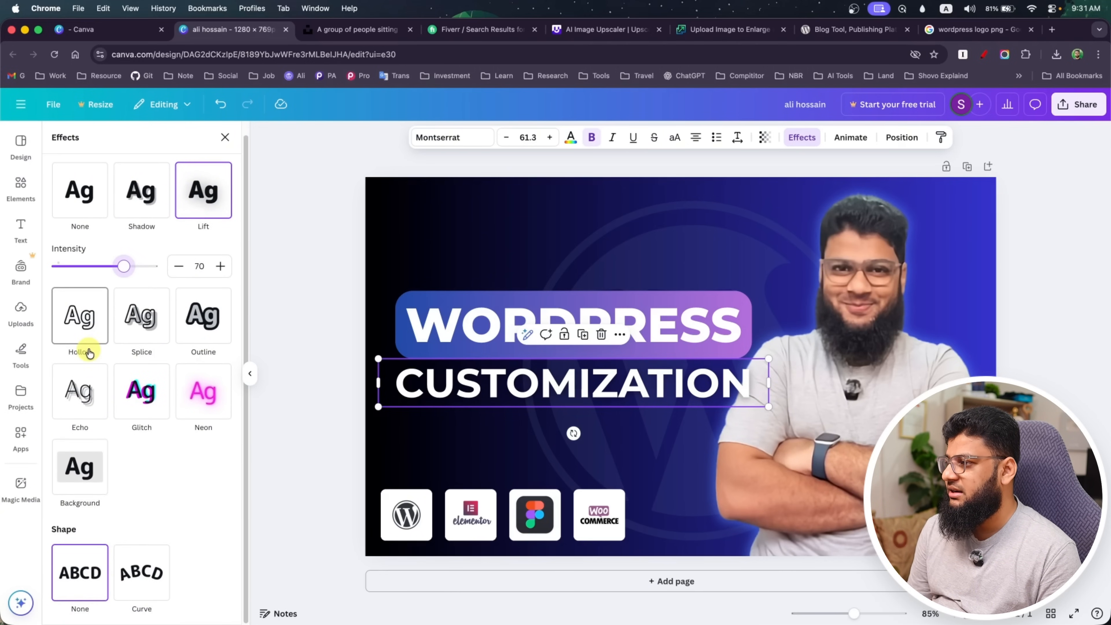
scroll(144, 481, up, 1)
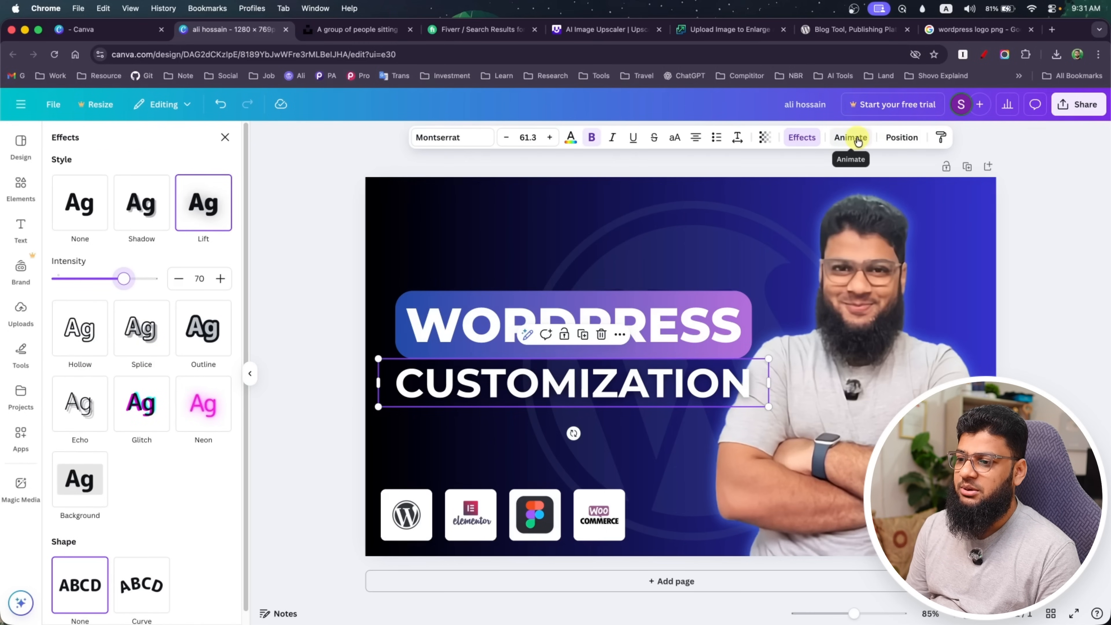
click(270, 333)
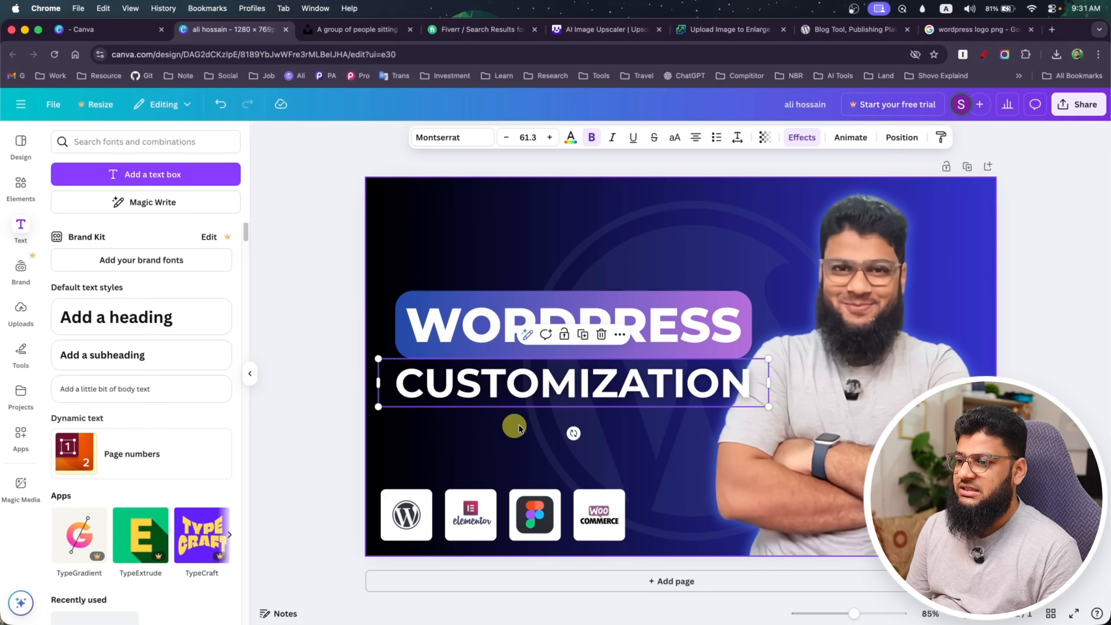
click(617, 452)
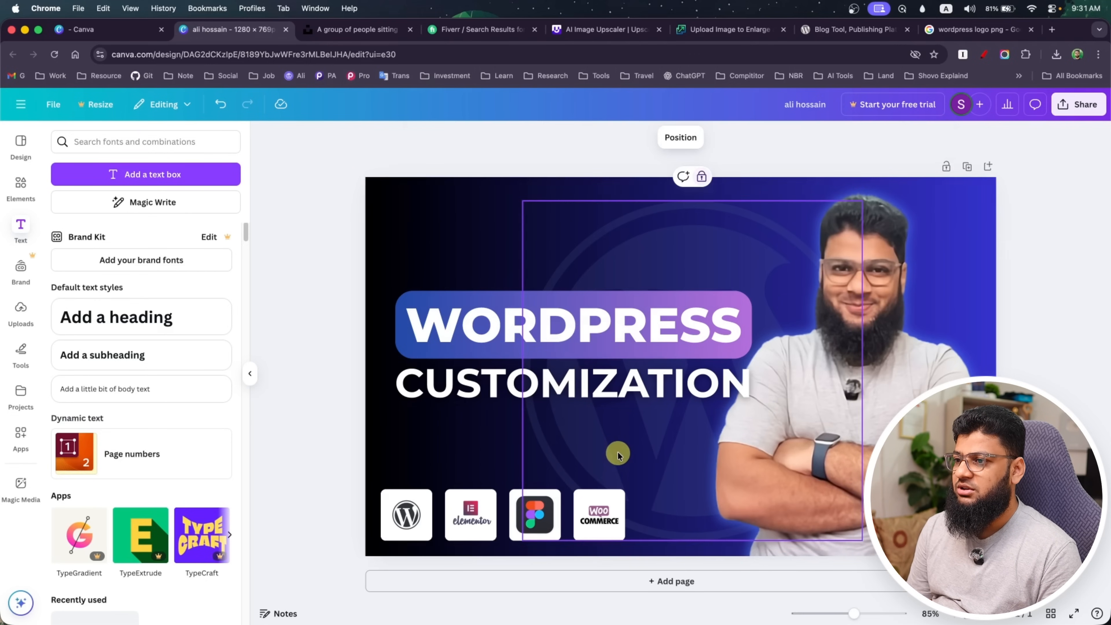
drag(604, 264, 571, 255)
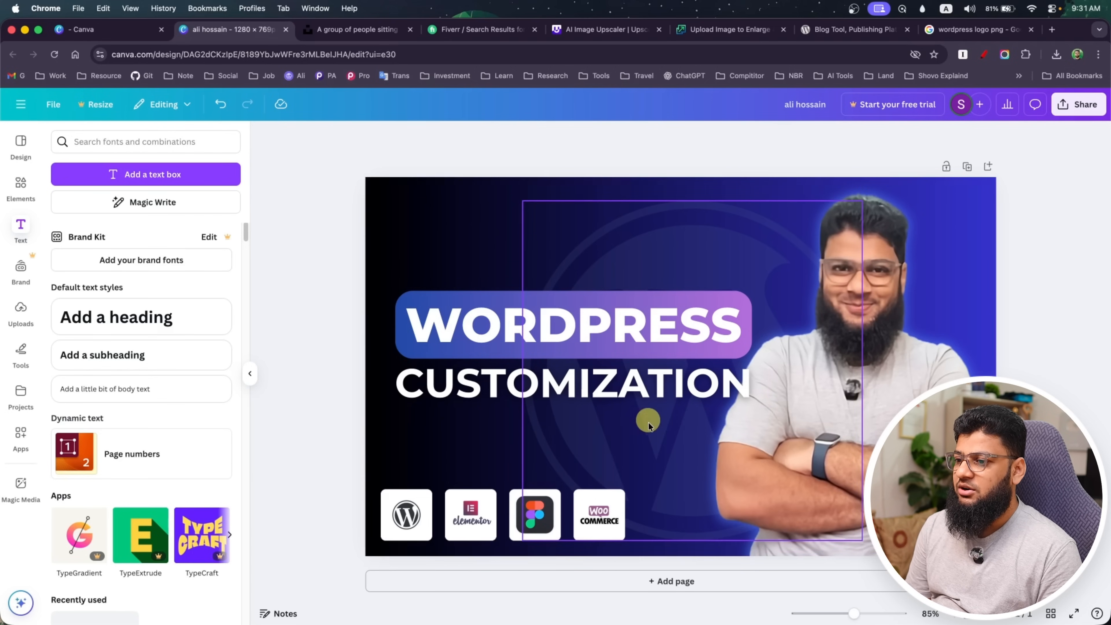
Add a rounded rectangle below CUSTOMIZATION, reshape it into a wide, thin button and label it ORDER NOW
click(24, 186)
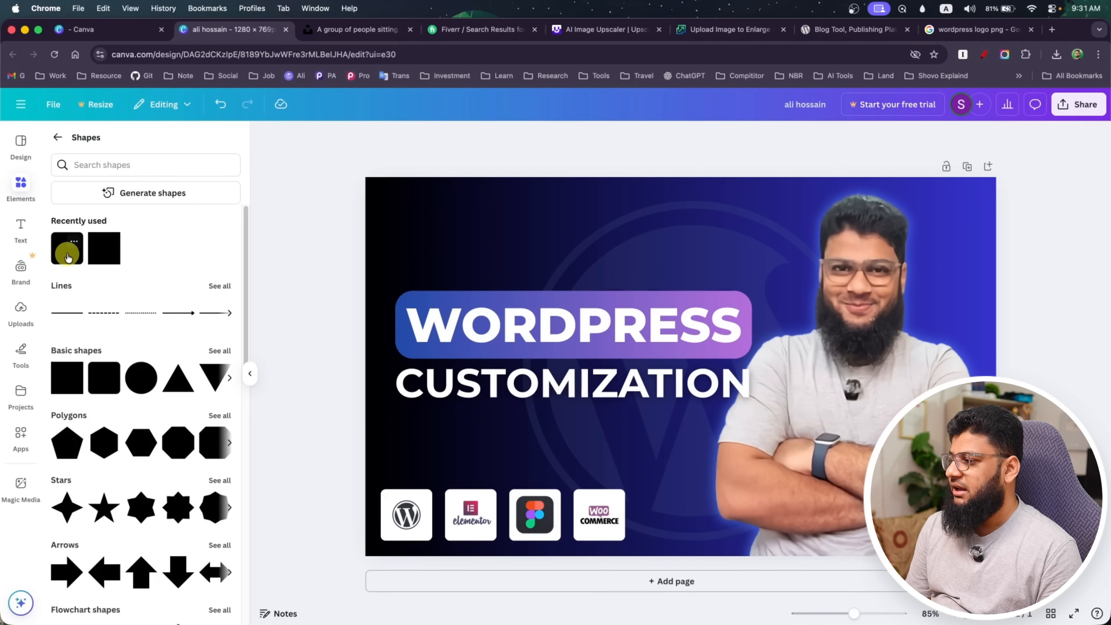
drag(68, 257, 532, 433)
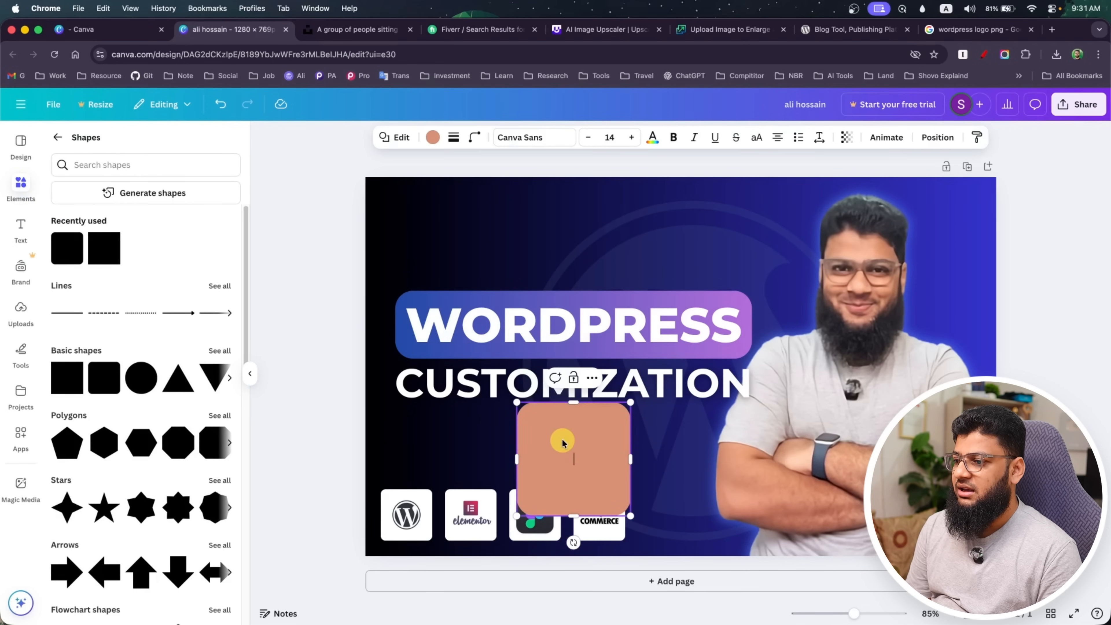
click(611, 481)
drag(630, 517, 708, 434)
text(ORDER NOW)
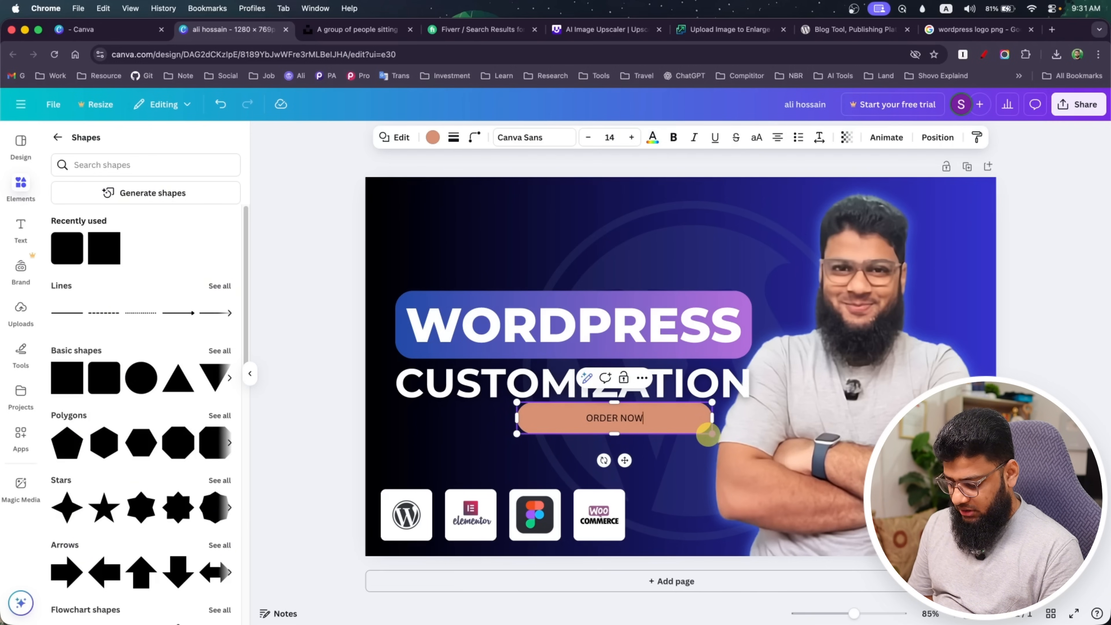
Set the ORDER NOW label to Montserrat Bold at font size 23
key(super+a)
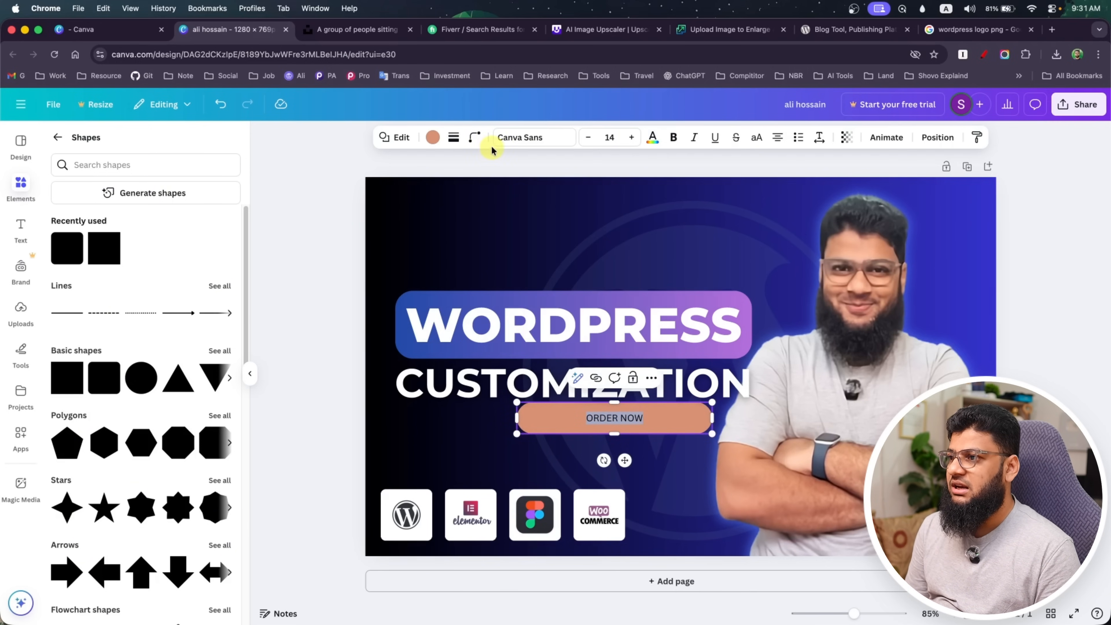
click(529, 137)
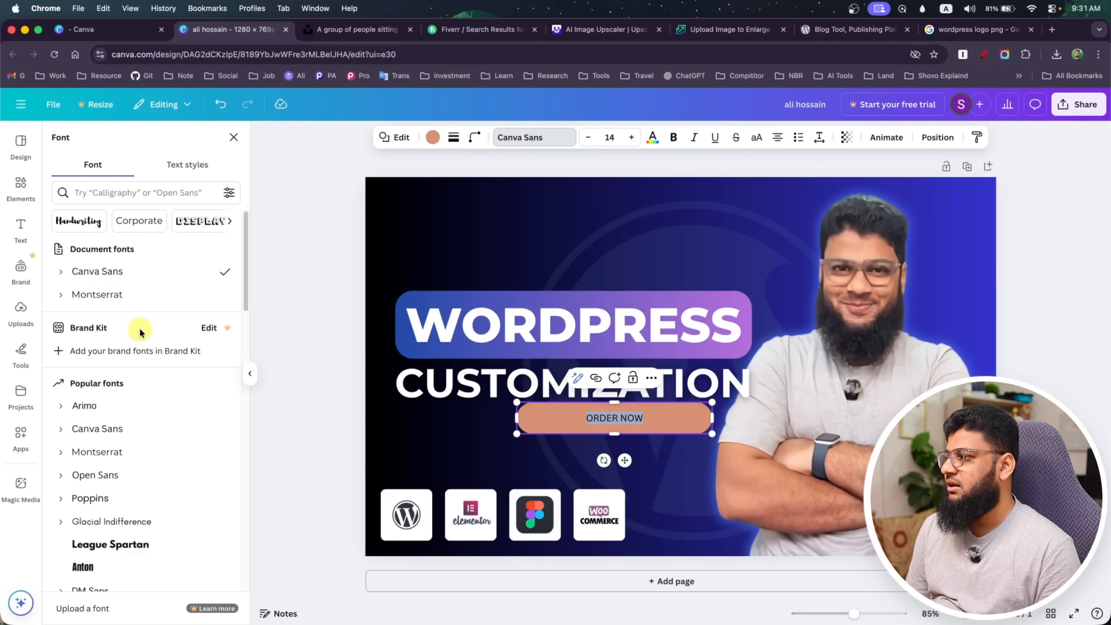
click(134, 303)
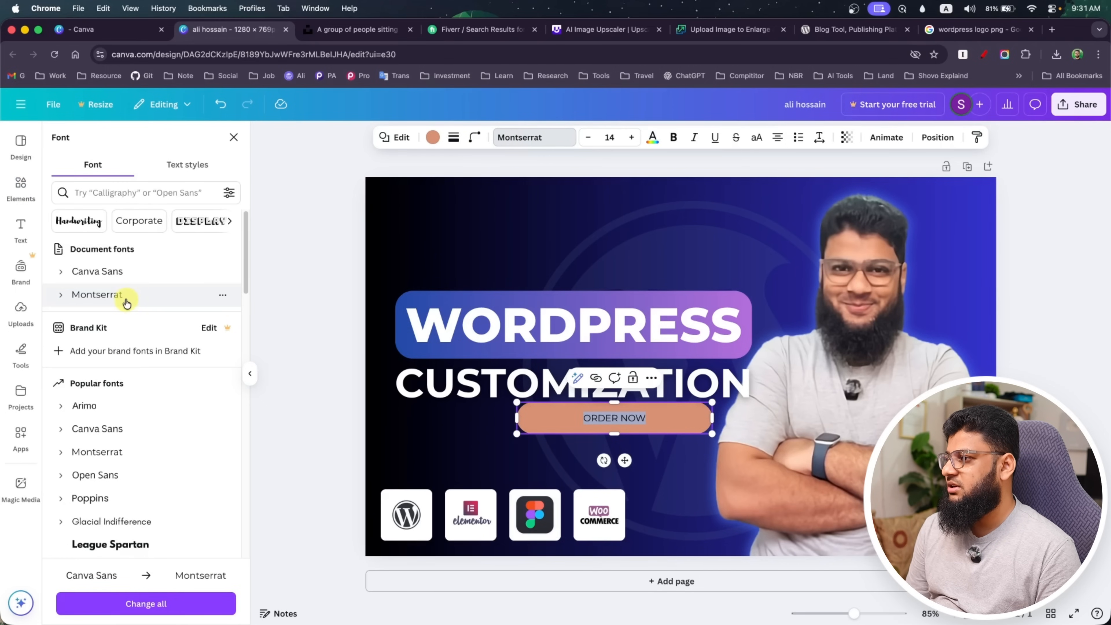
click(60, 297)
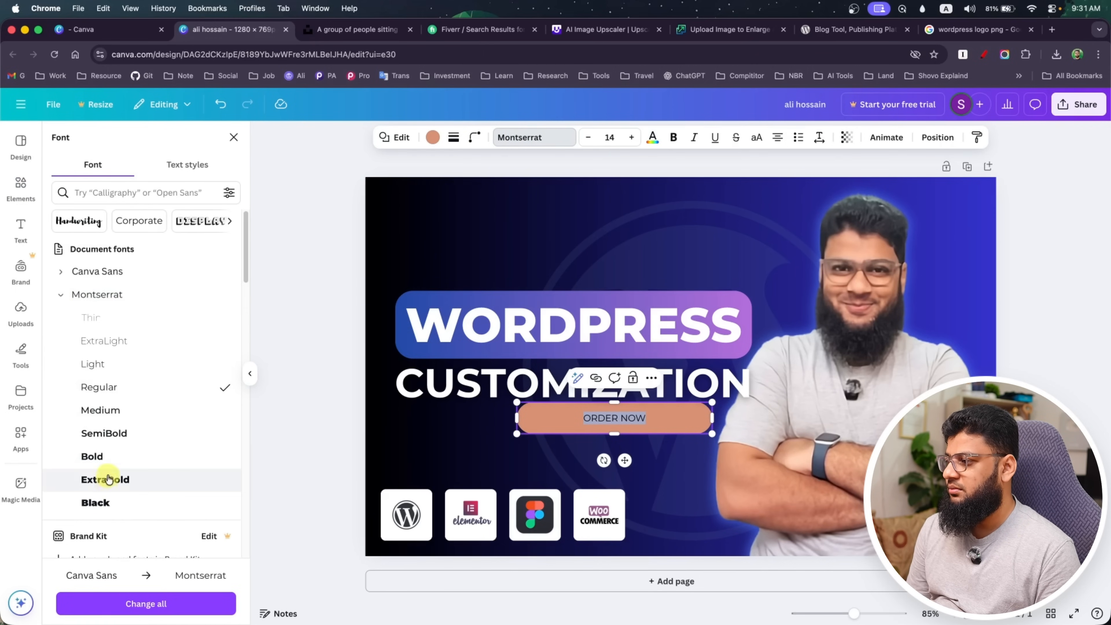
click(101, 457)
click(633, 137)
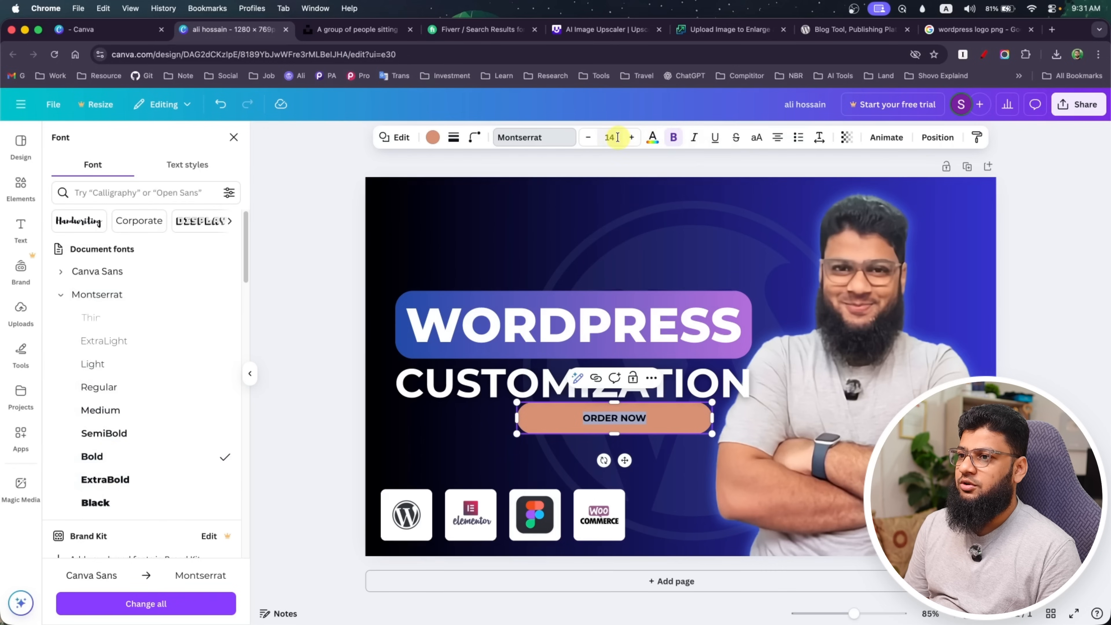
click(632, 137)
click(632, 137)
click(632, 137)
click(633, 137)
click(632, 137)
click(632, 137)
click(632, 138)
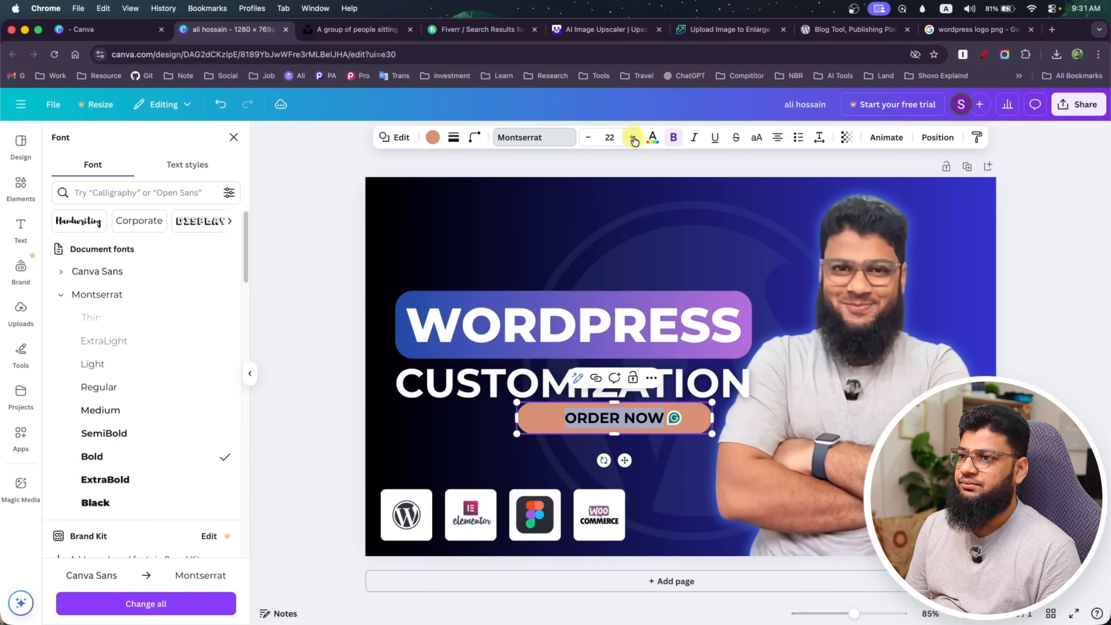
click(632, 137)
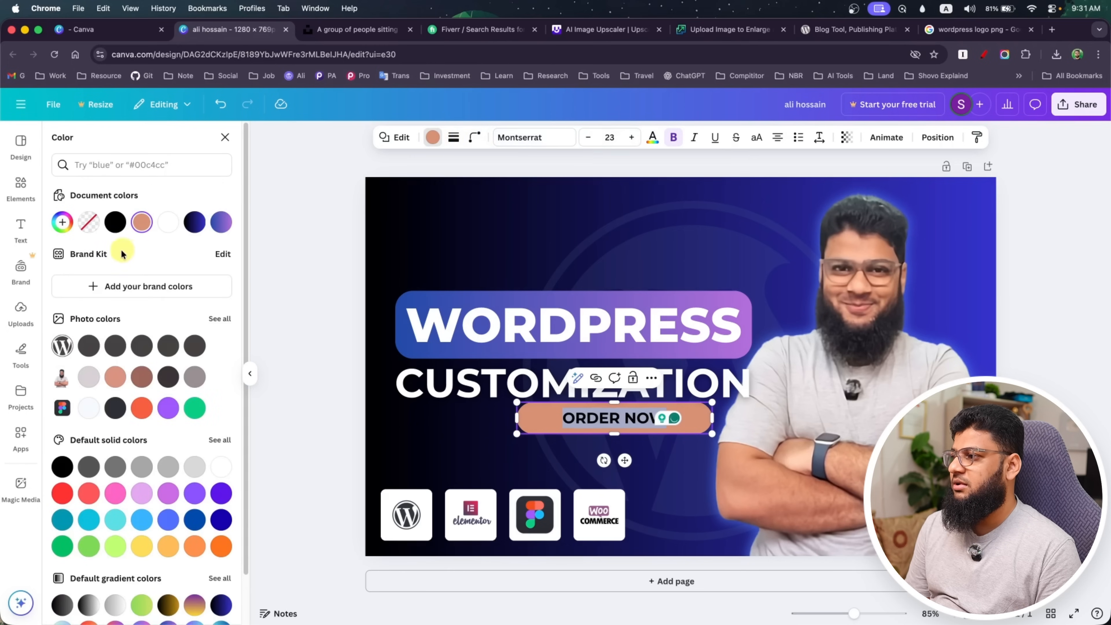
Fill the ORDER NOW button with white, narrow it around its label and centre it below CUSTOMIZATION
click(168, 223)
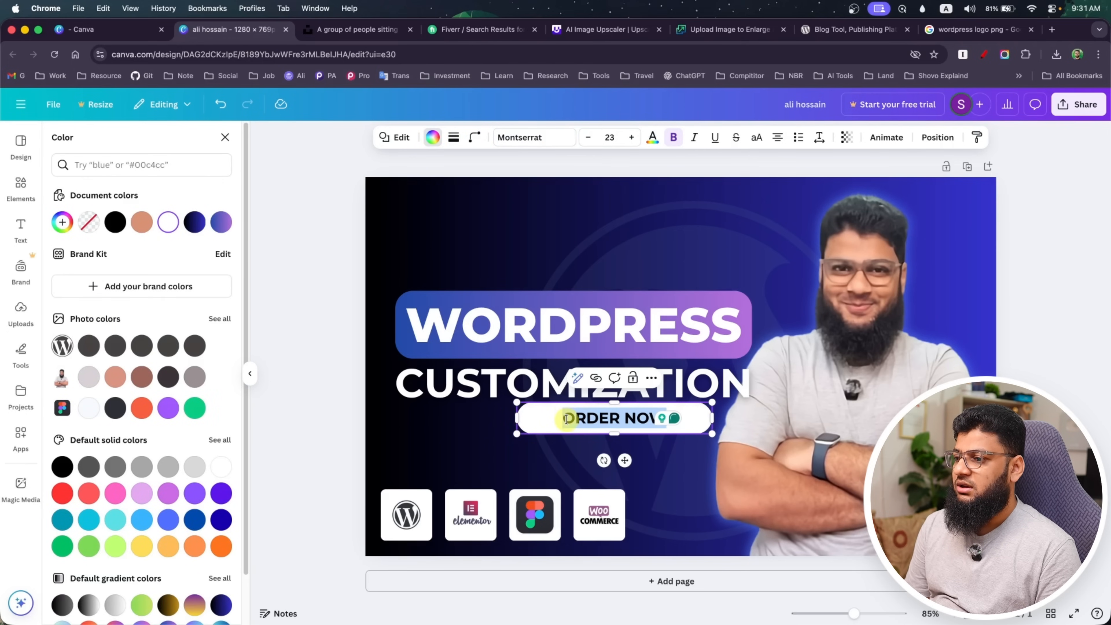
click(421, 438)
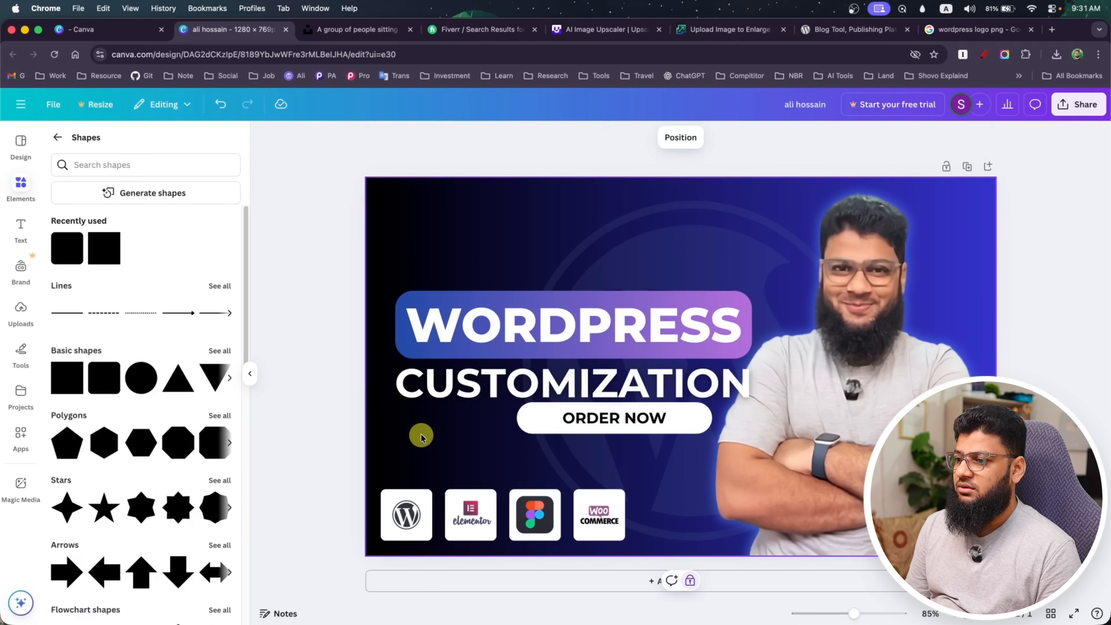
click(547, 424)
drag(713, 422, 633, 433)
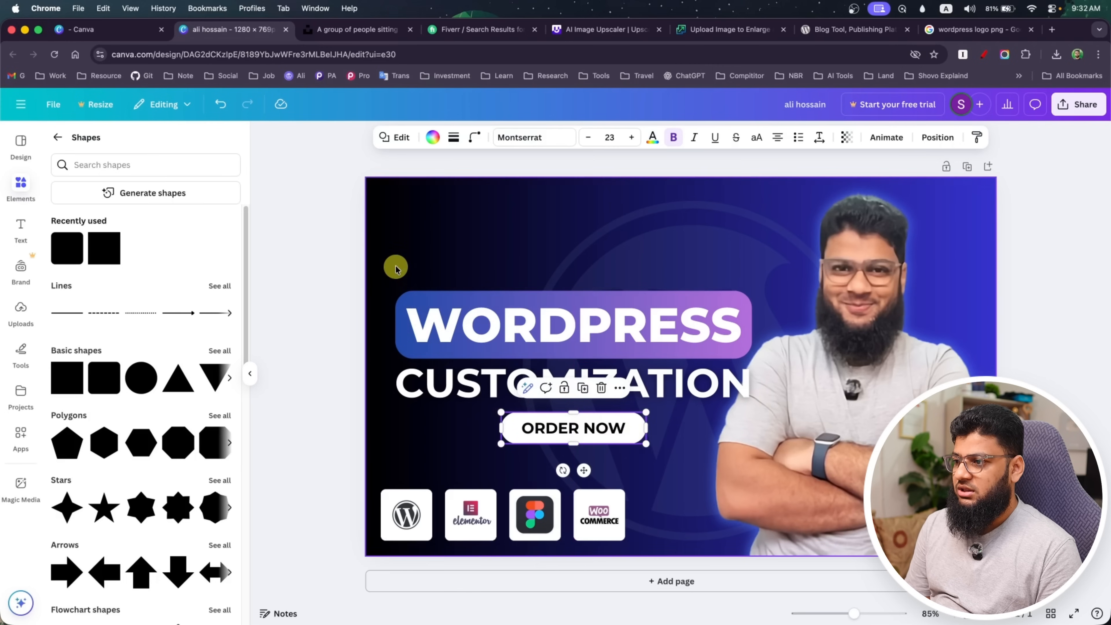
Move the headline and ORDER NOW button up together, and lower the button slightly to widen the gap beneath CUSTOMIZATION
drag(394, 266, 531, 424)
drag(530, 323, 530, 304)
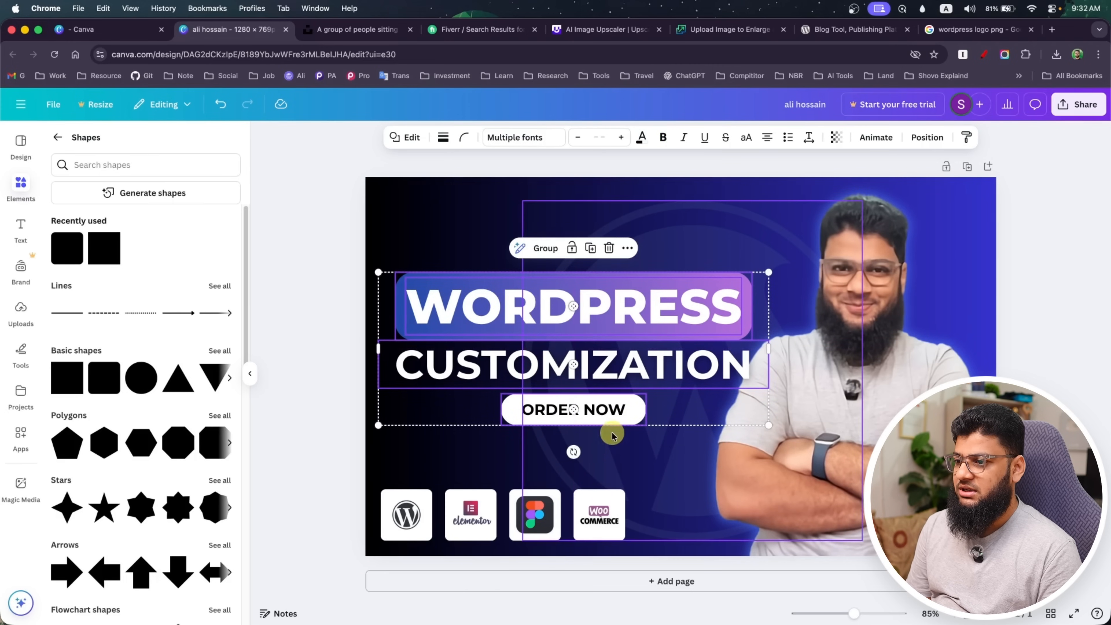
click(729, 498)
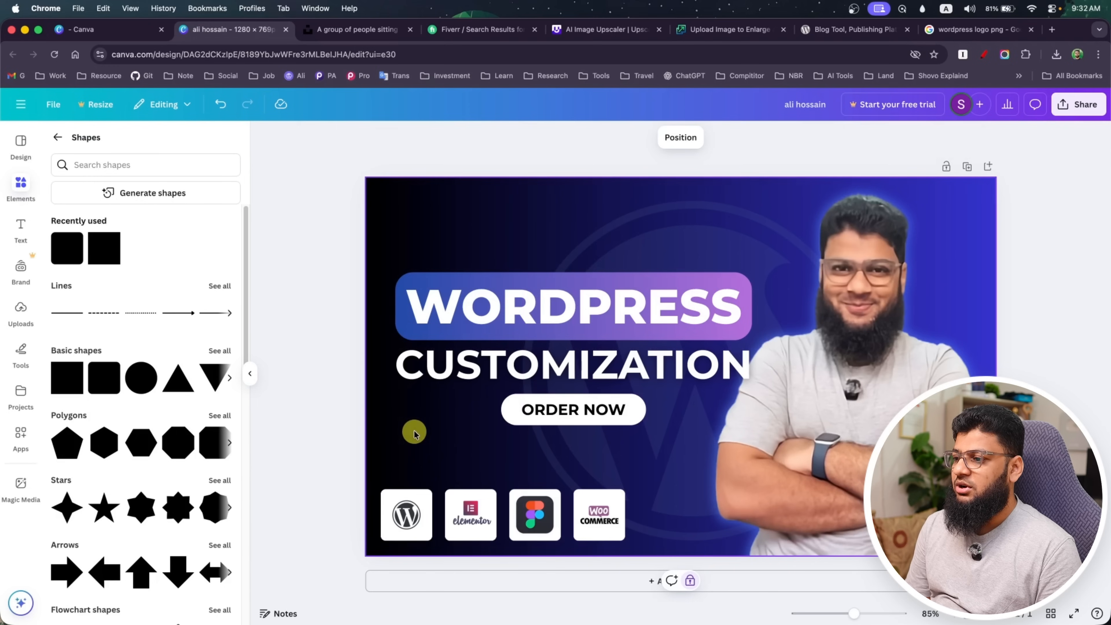
click(287, 411)
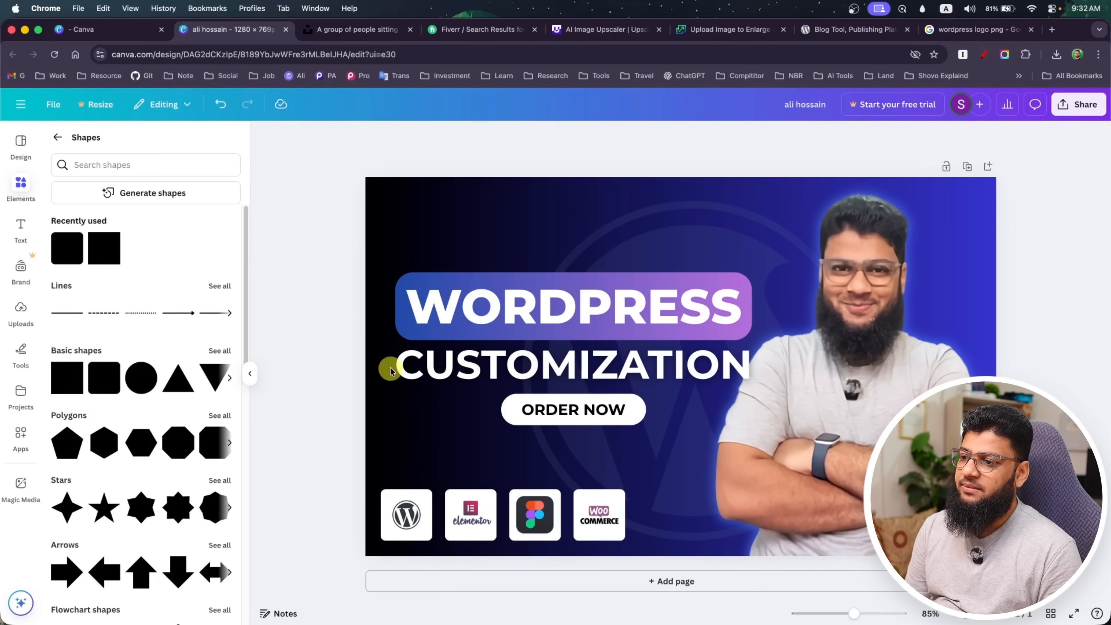
drag(522, 413, 519, 419)
click(301, 402)
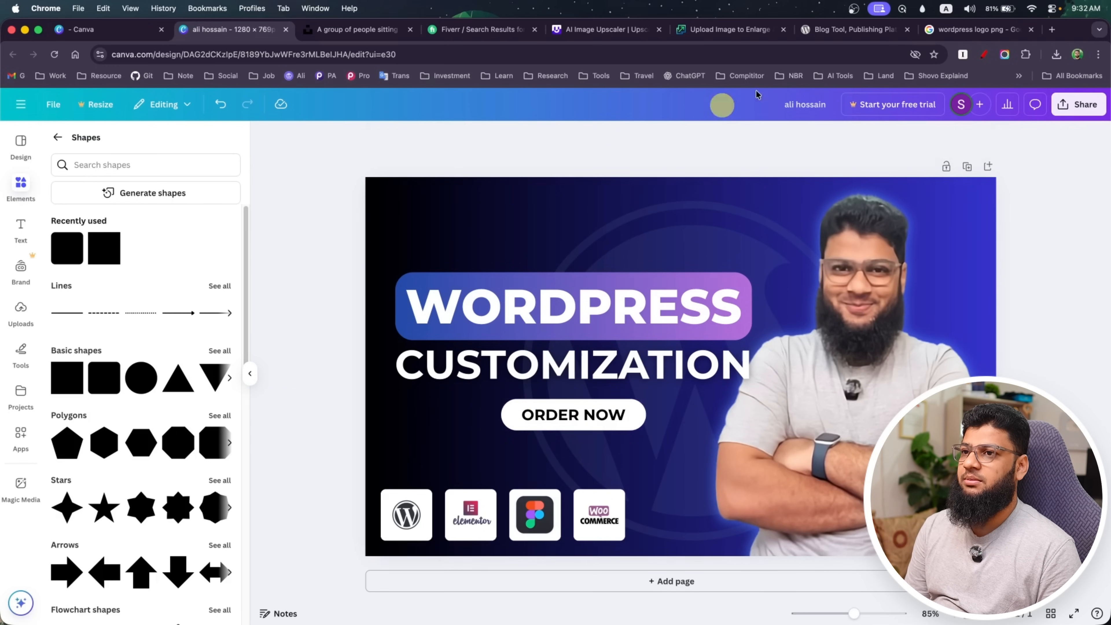
Switch to the Google Images results and search for "cursor png"
click(973, 31)
drag(231, 116, 112, 125)
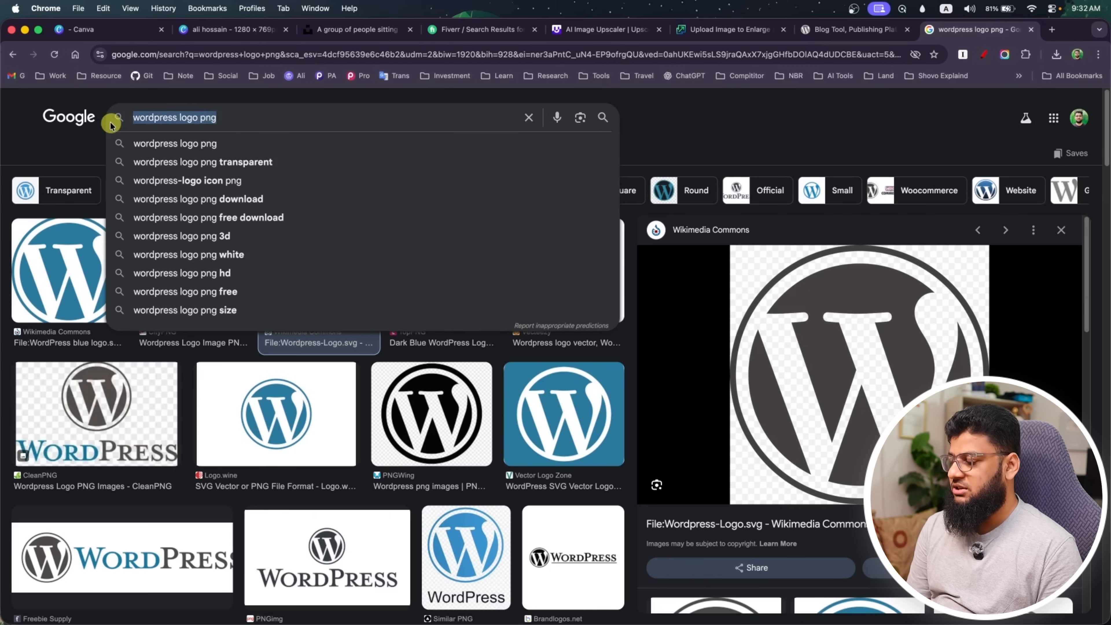
text(cursor)
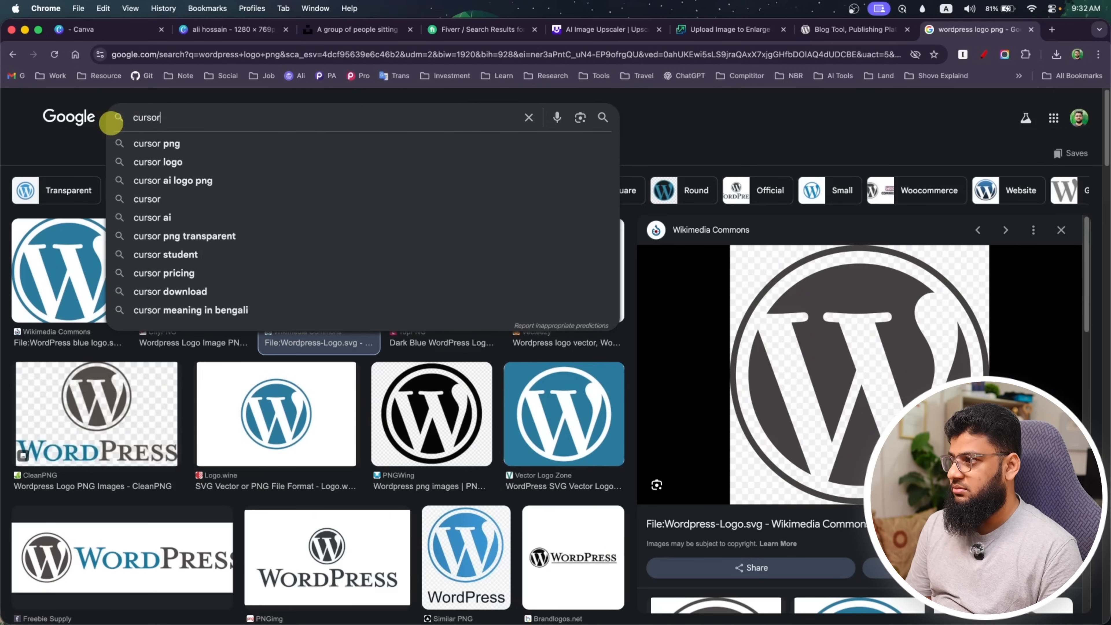
click(183, 144)
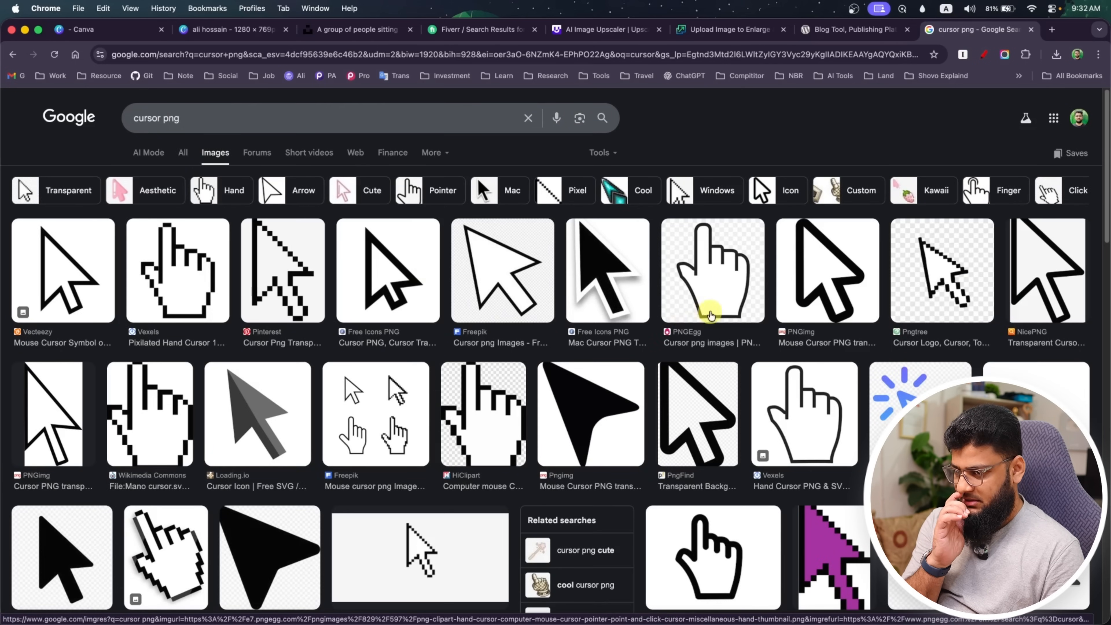
Save the blue-gradient clicking cursor image from the Google Images results to the computer
click(901, 381)
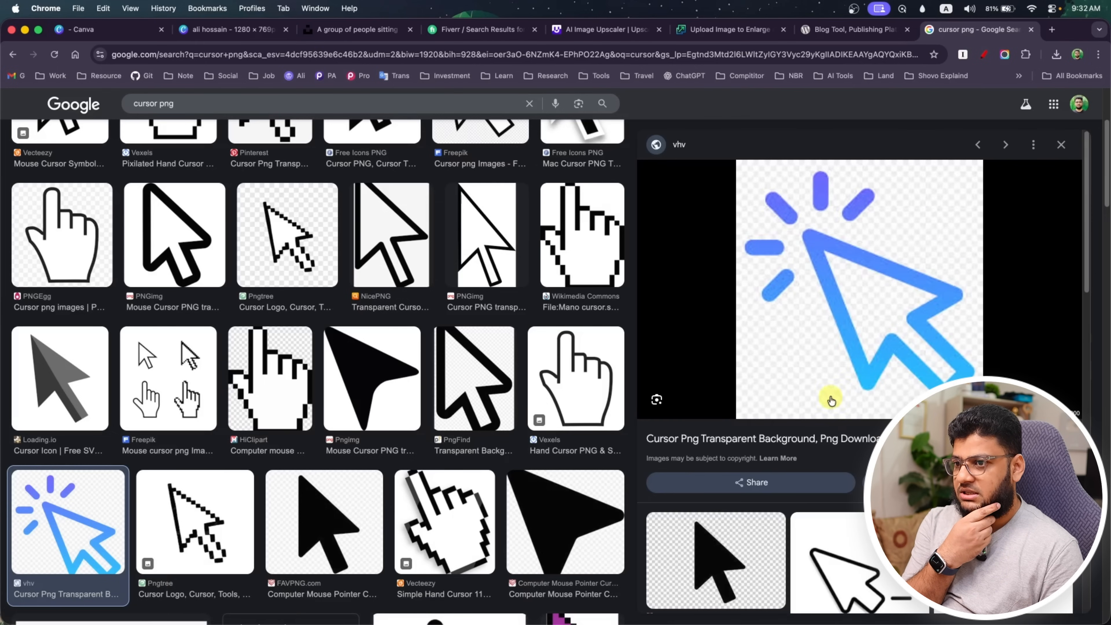
right_click(806, 285)
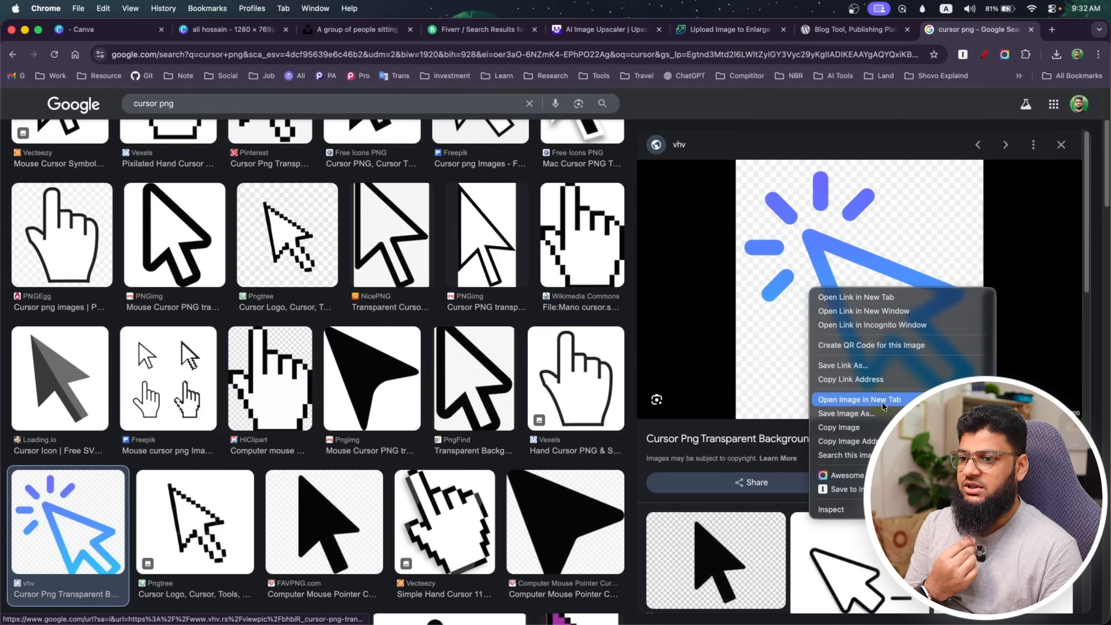
click(834, 411)
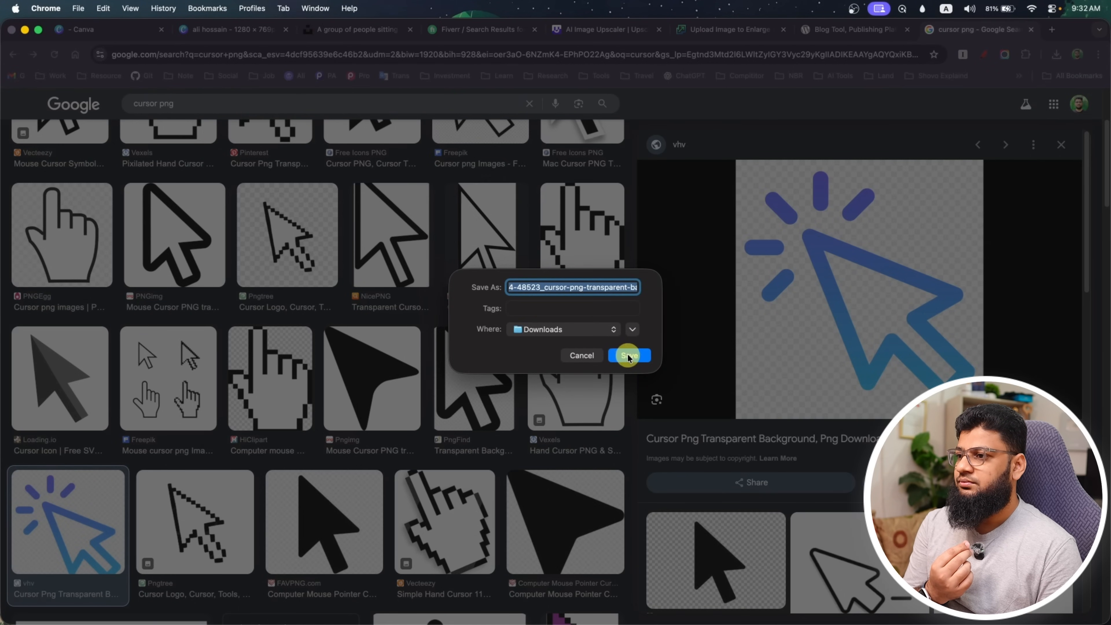
click(628, 353)
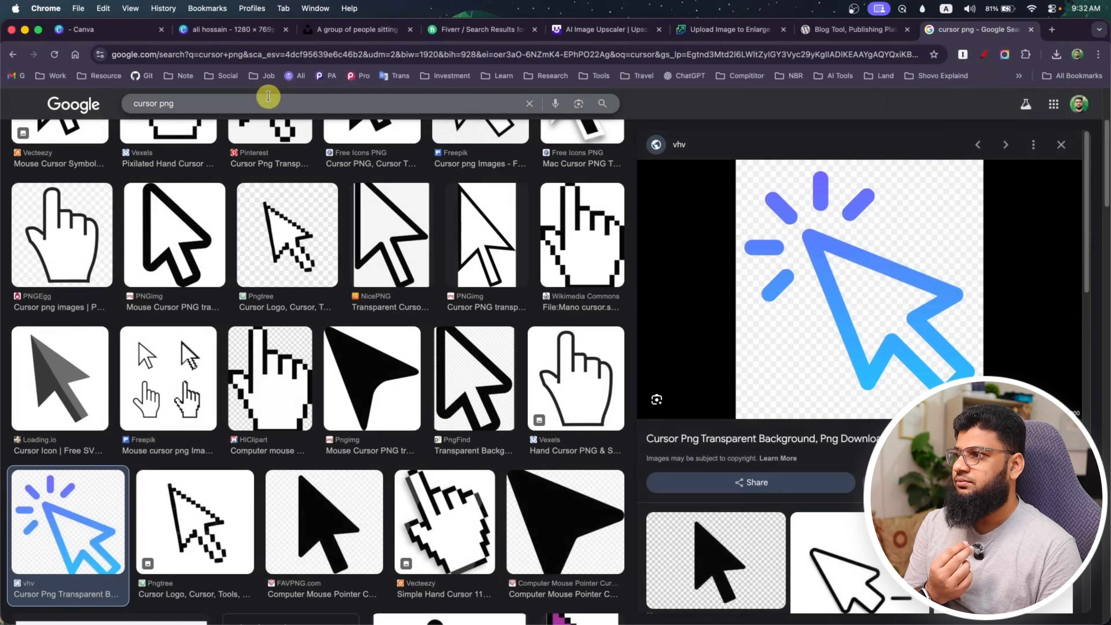
Try placing the downloaded cursor image from the Downloads folder on the thumbnail, and delete it from the design
click(244, 31)
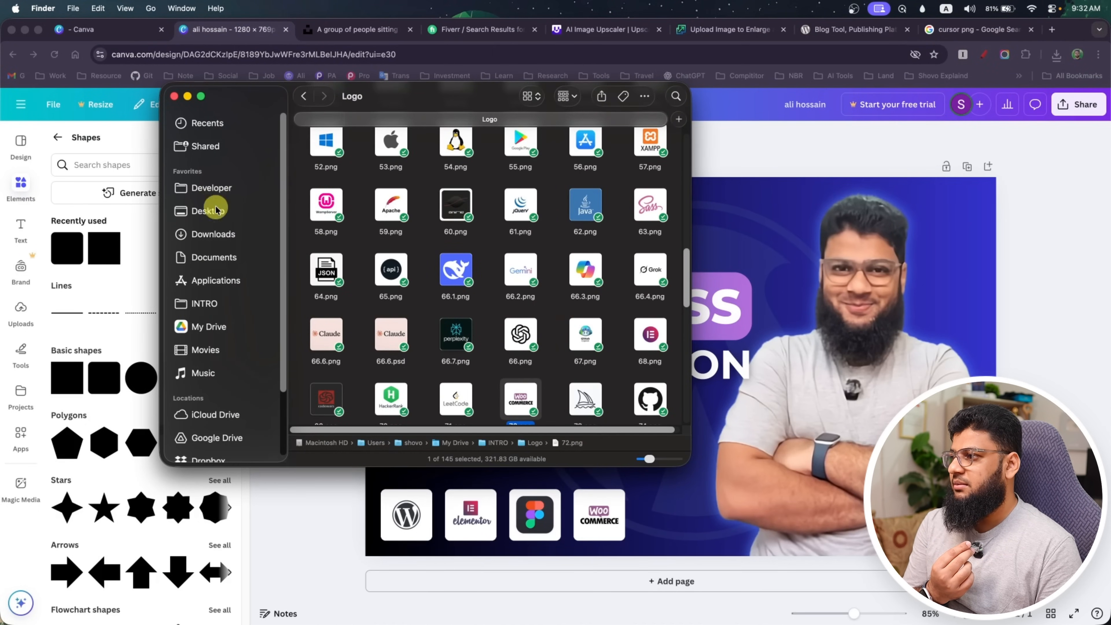
click(216, 234)
drag(389, 168, 786, 399)
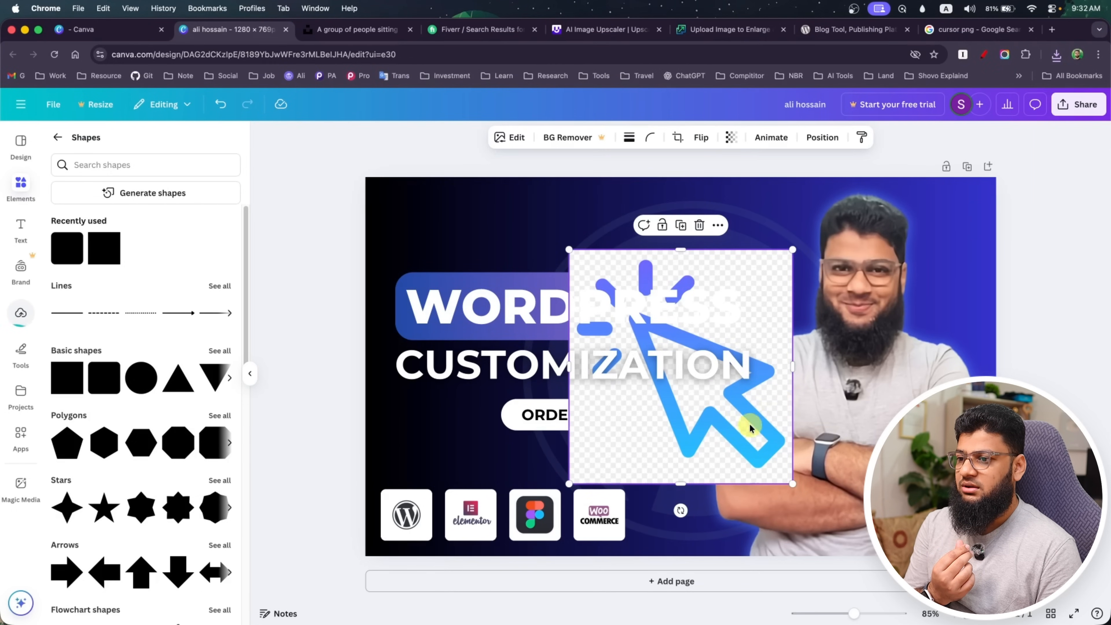
drag(739, 447, 707, 522)
key(Delete)
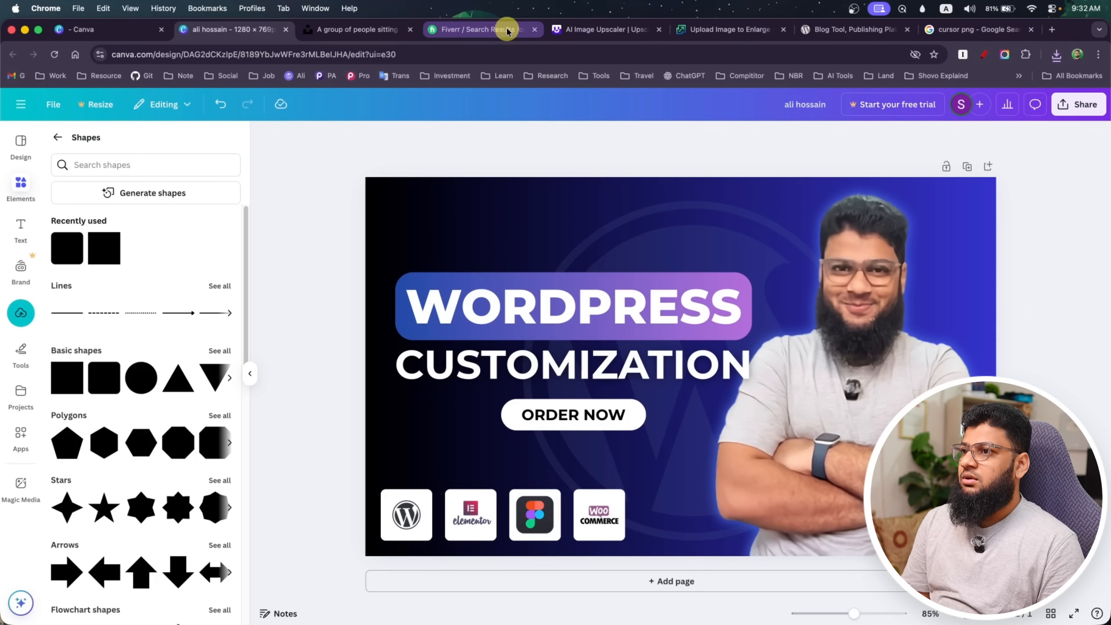
Search Google for "remove bg" and open the remove.bg website
click(569, 29)
click(576, 53)
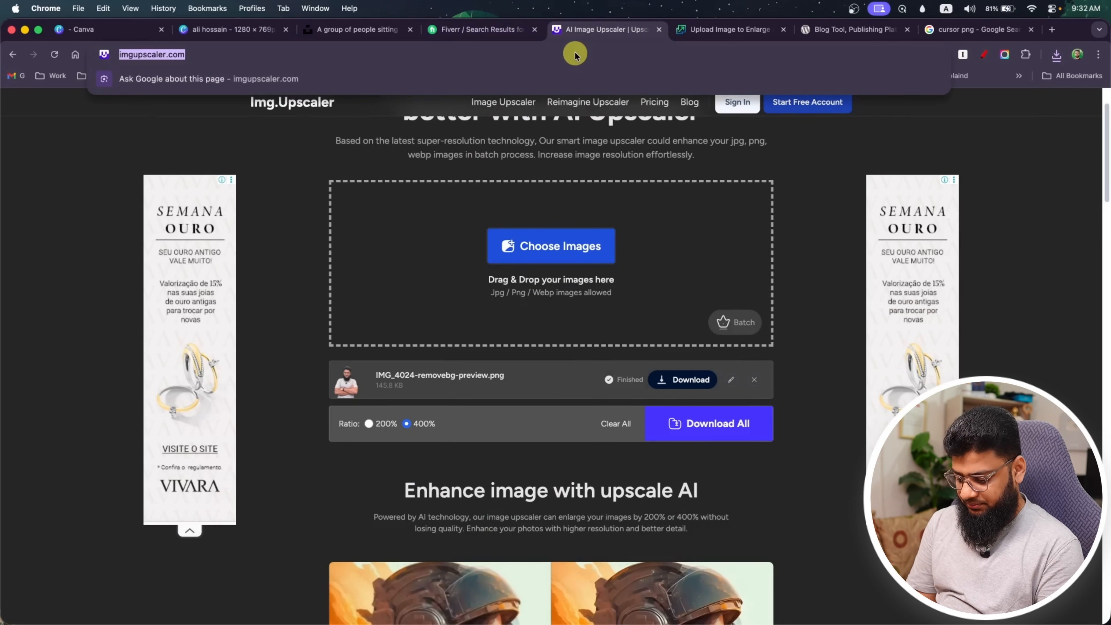
text(remove bg)
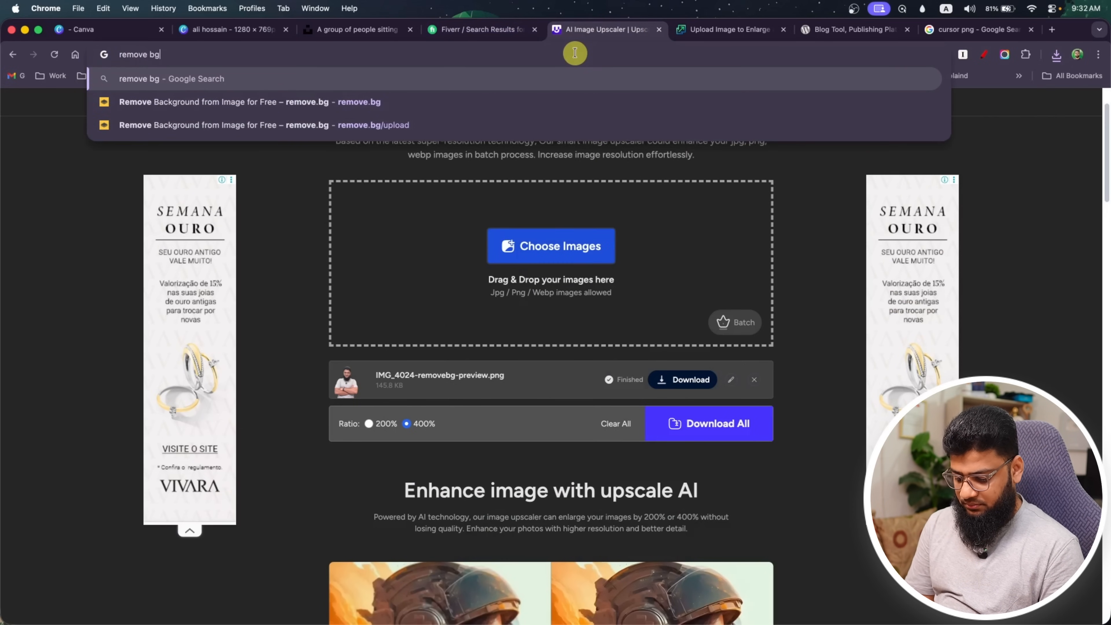
key(Return)
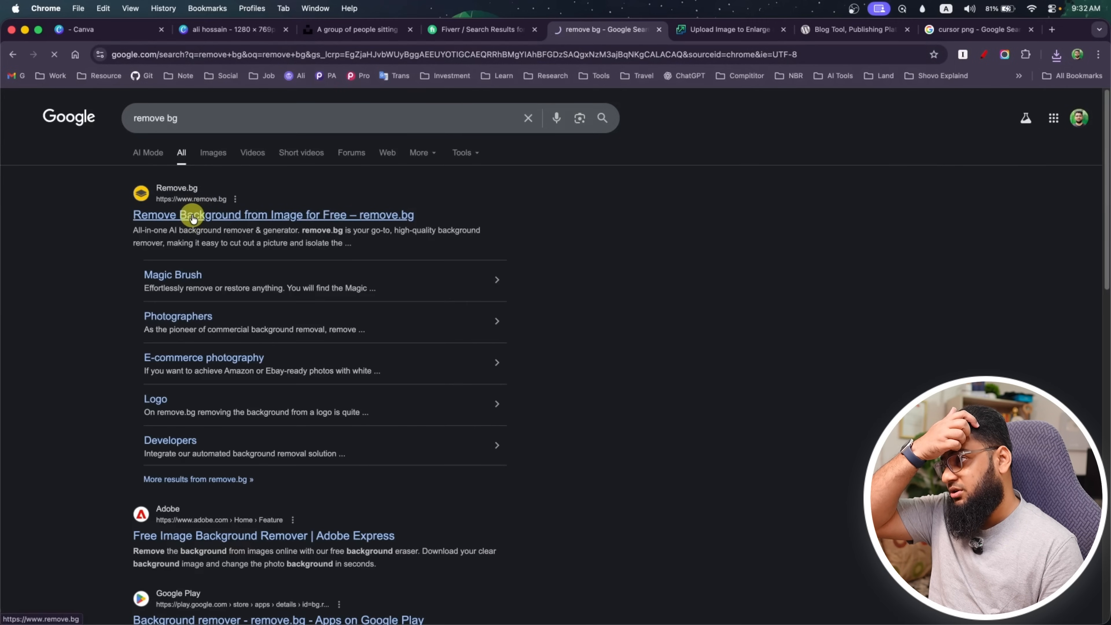
click(193, 217)
Upload the downloaded cursor image to remove.bg and download the free 488 x 511 preview with its background removed
click(659, 371)
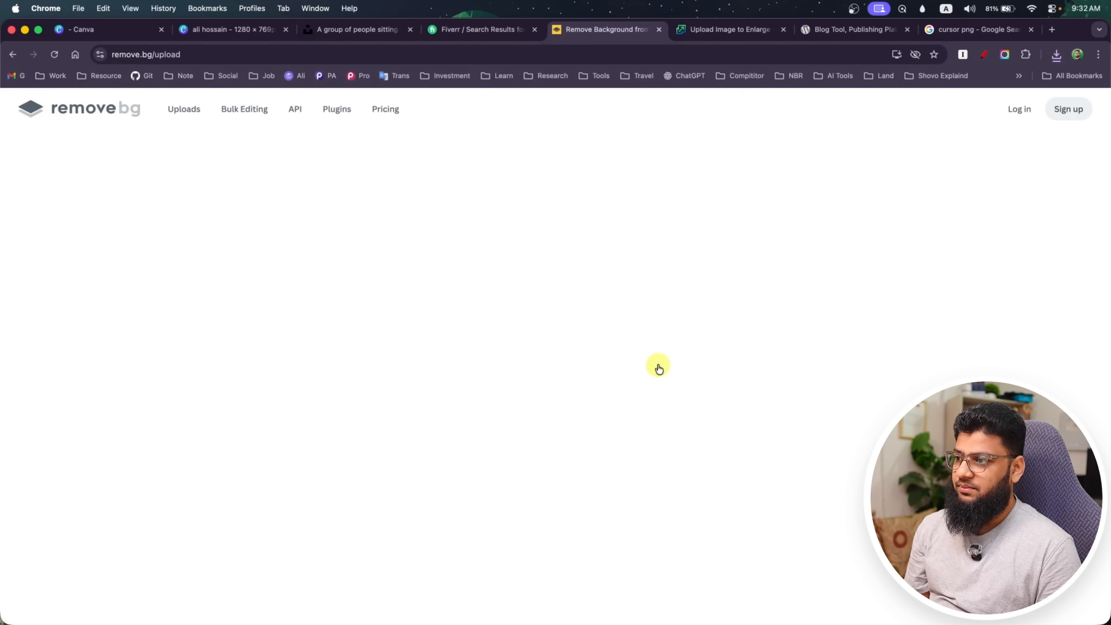
click(509, 271)
click(809, 431)
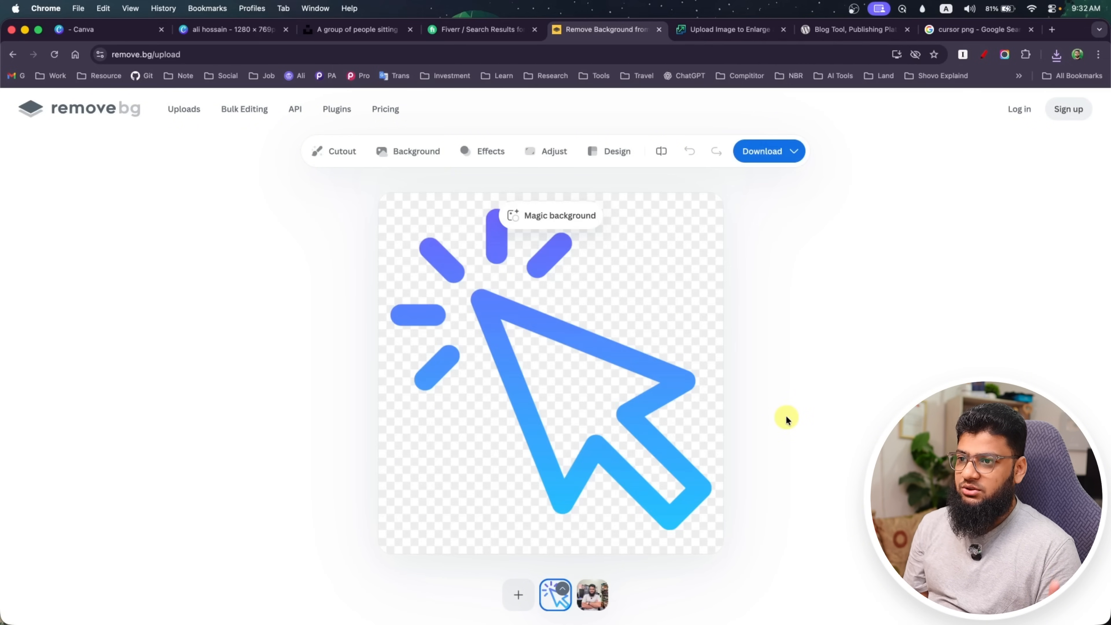
click(764, 152)
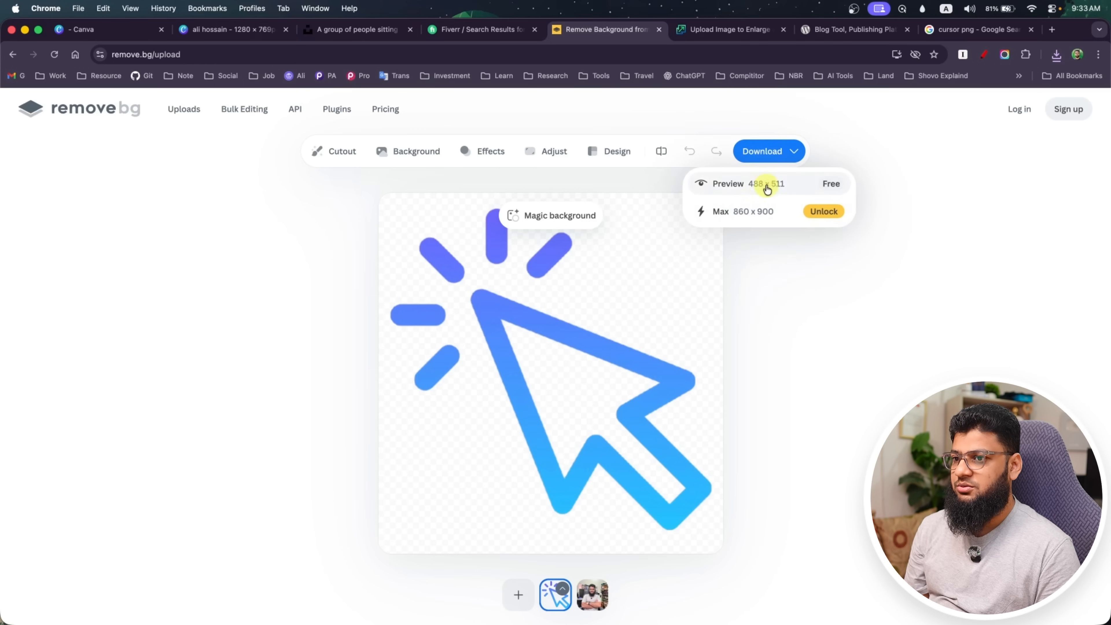
click(780, 184)
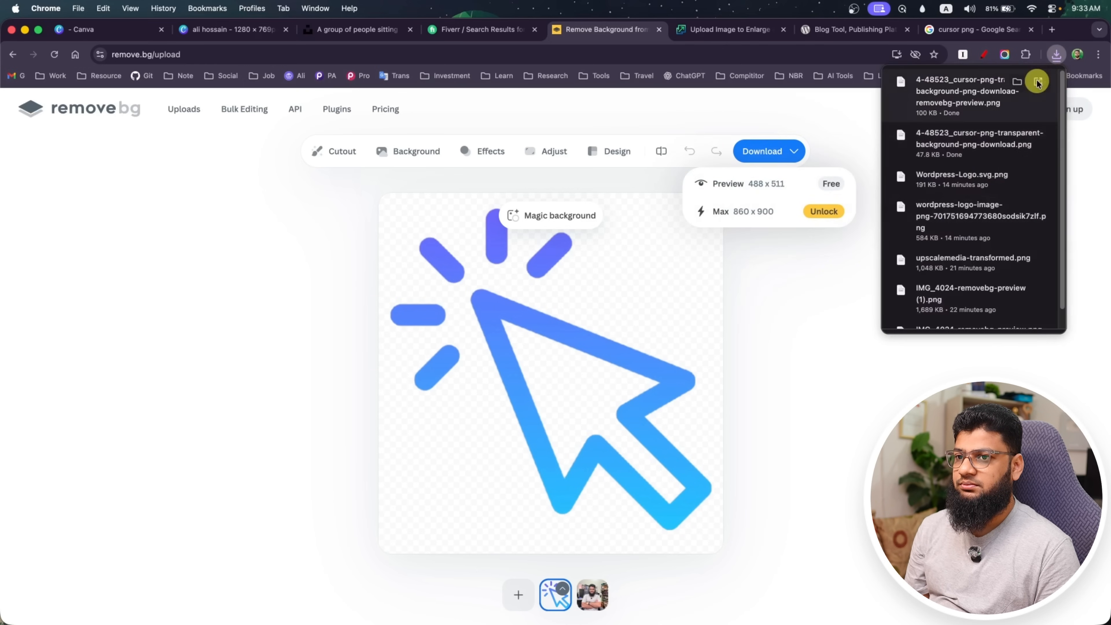
Place the background-removed cursor PNG on the Canva thumbnail and shrink it onto the ORDER NOW button's lower-right corner
click(1045, 83)
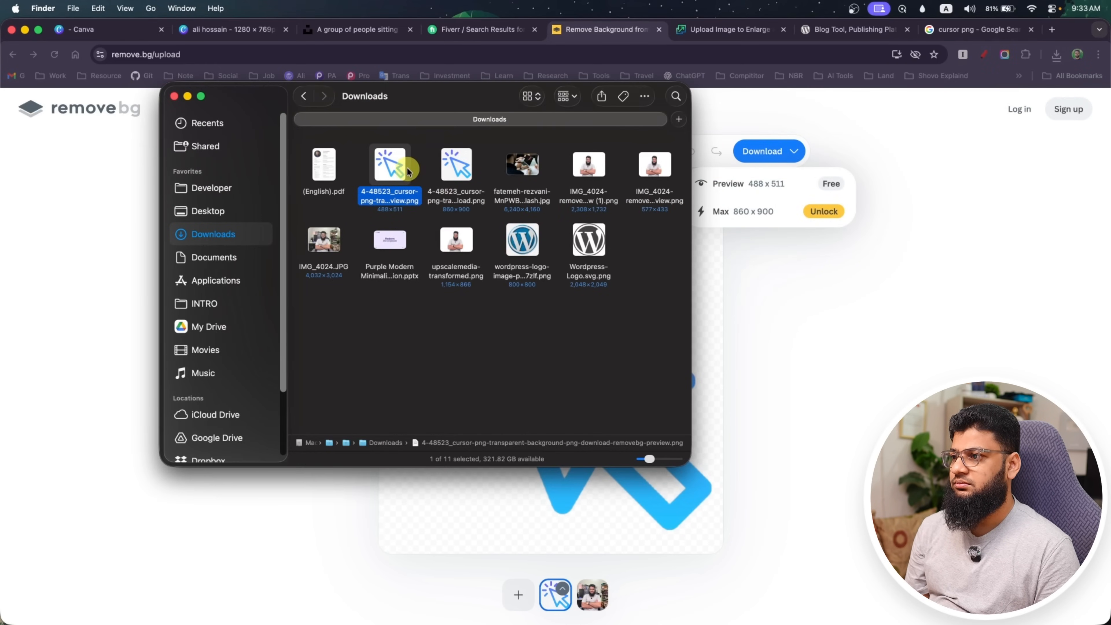
click(450, 165)
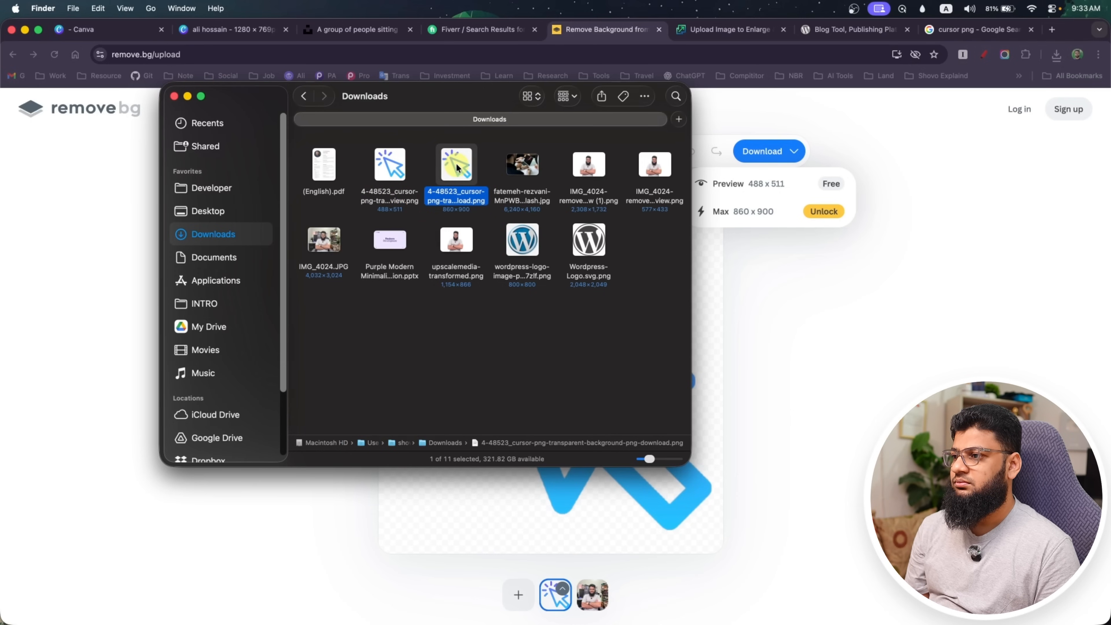
click(389, 166)
drag(394, 168, 781, 416)
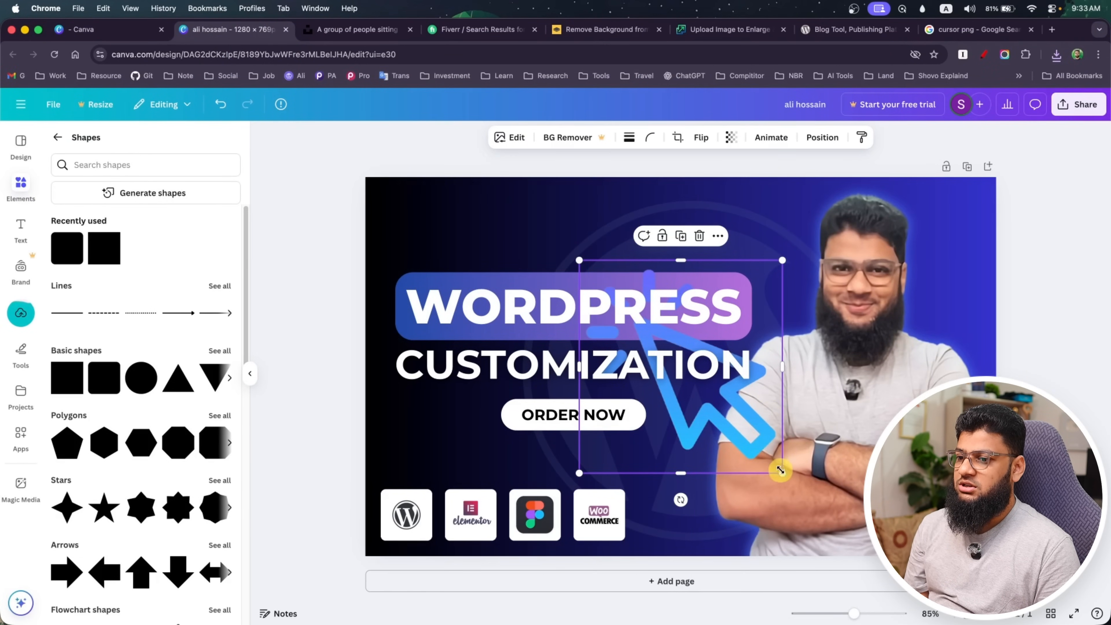
drag(779, 468, 650, 437)
click(288, 421)
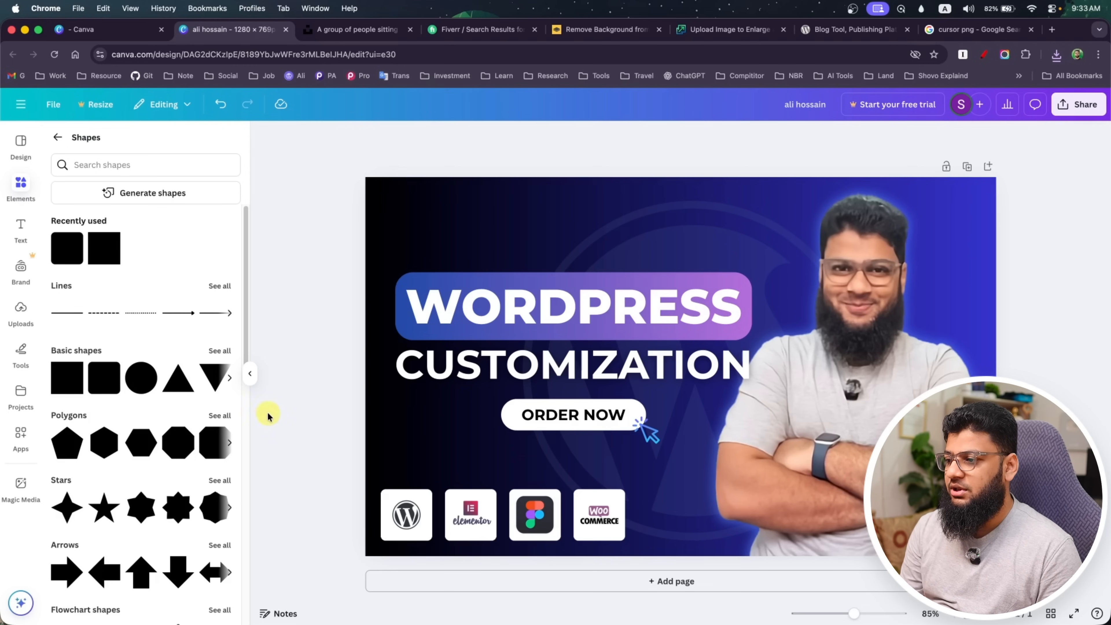
View the thumbnail's sharing and download options, and close them
click(1084, 115)
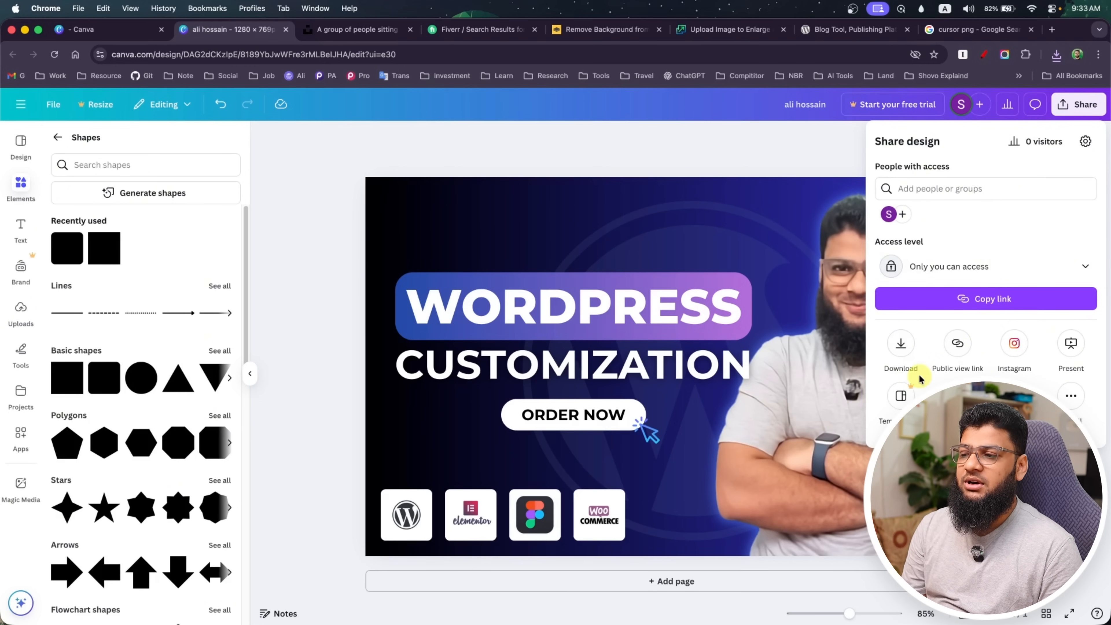
click(324, 296)
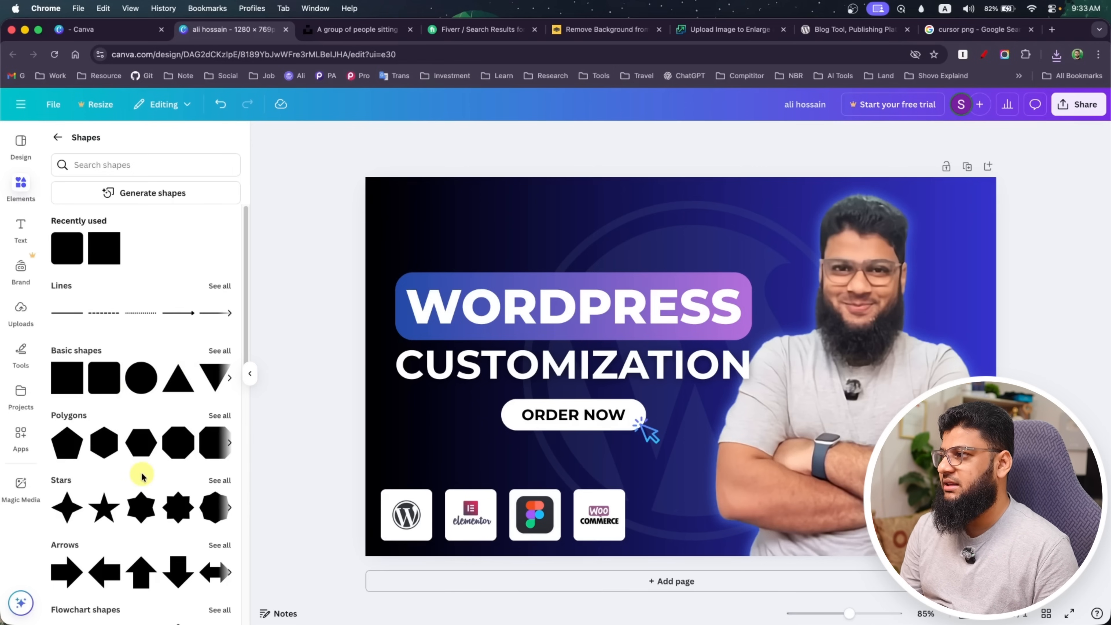
Create a new blank Whiteboard design in Canva
click(27, 151)
click(22, 104)
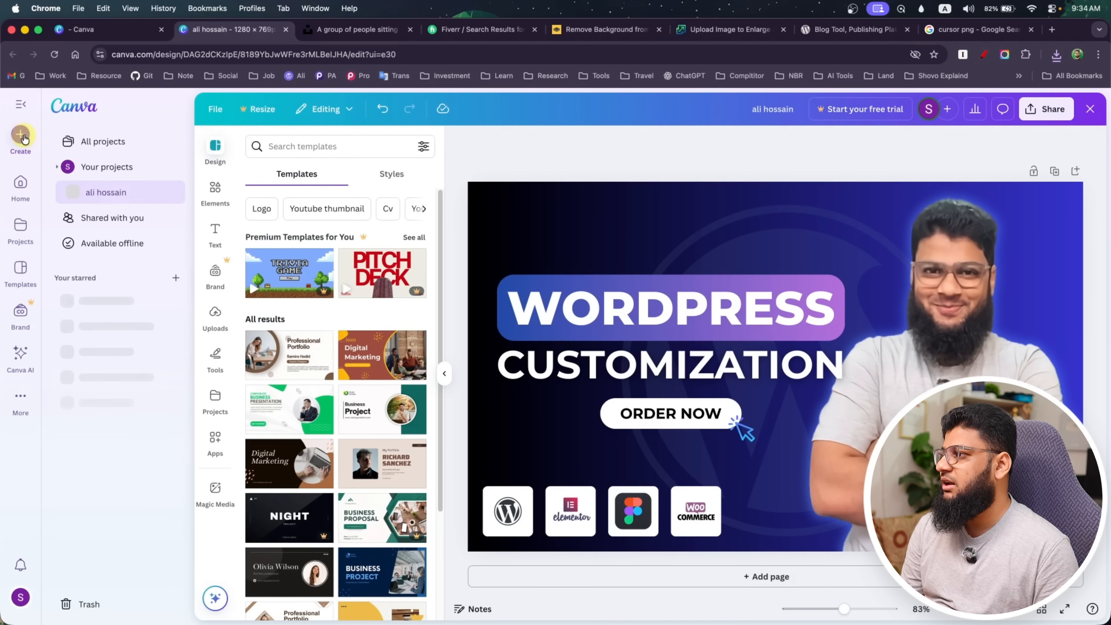
click(24, 137)
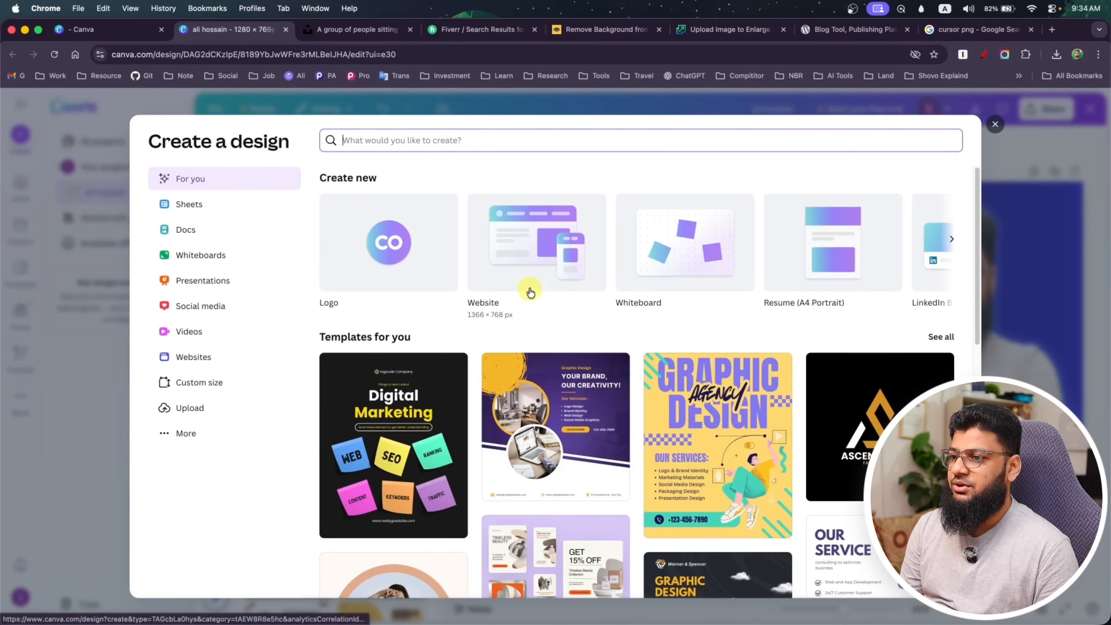
click(697, 248)
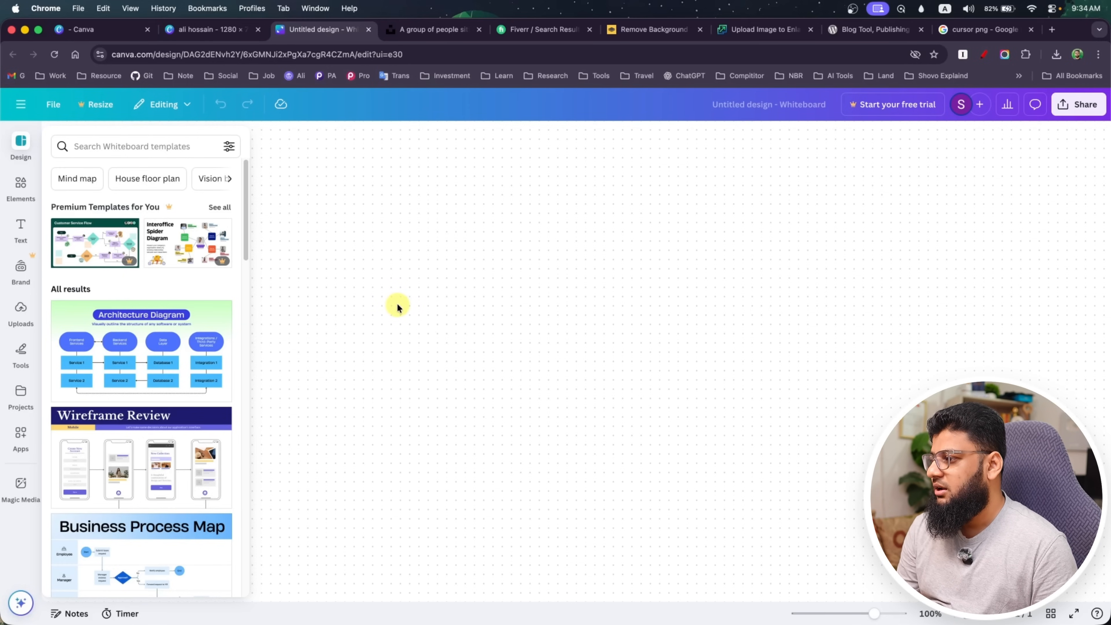
Browse the whiteboard templates and add the Business Process Map template to the whiteboard
scroll(152, 447, down, 5)
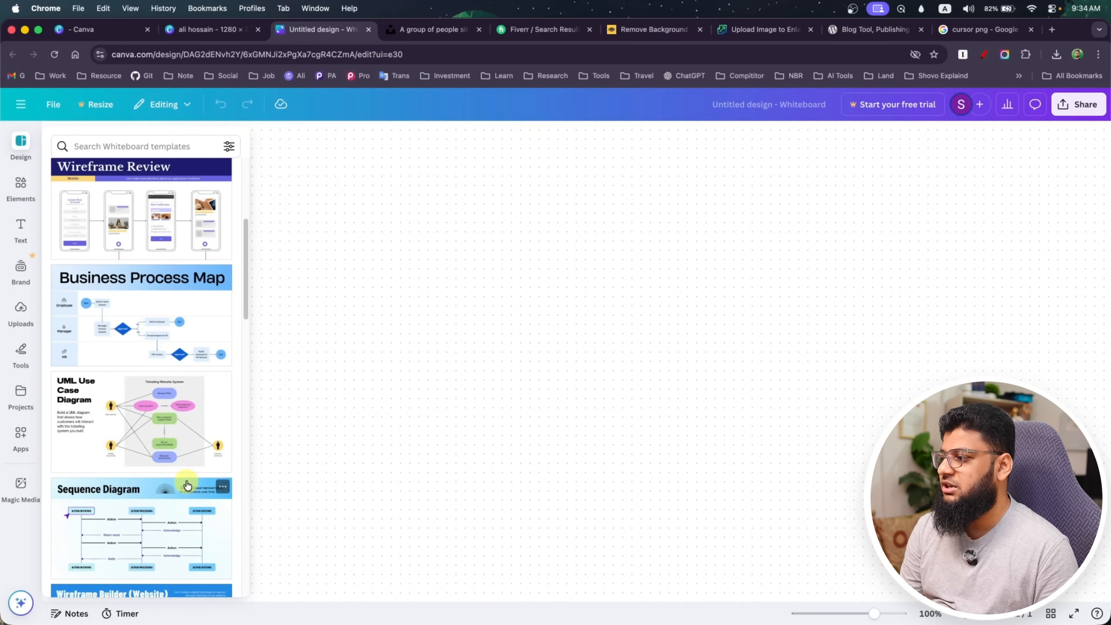
scroll(164, 427, down, 5)
scroll(160, 423, up, 5)
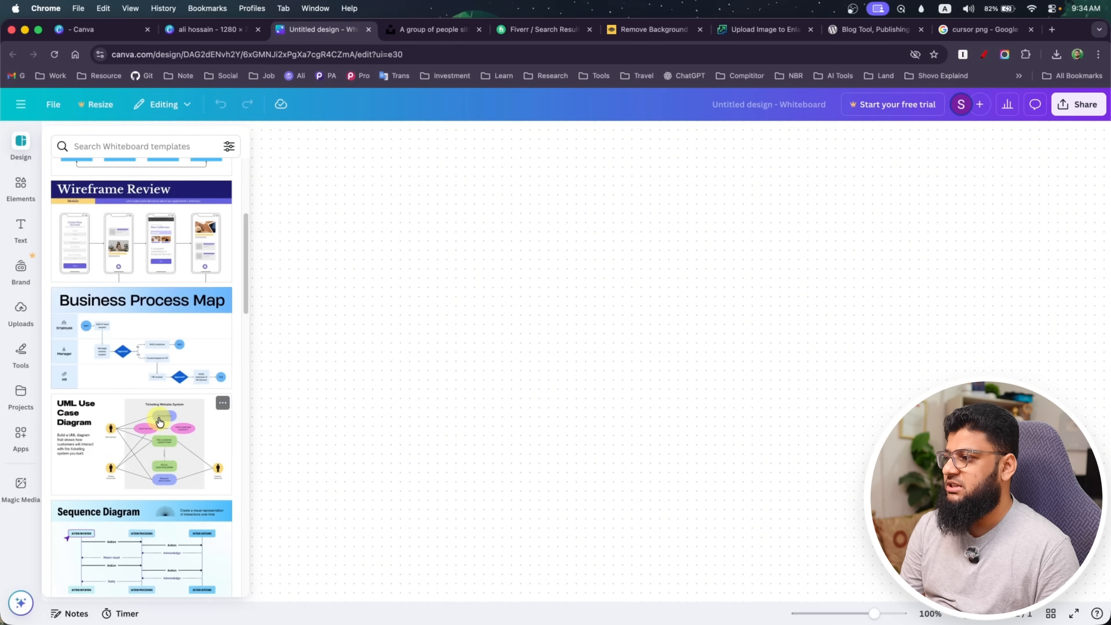
click(166, 342)
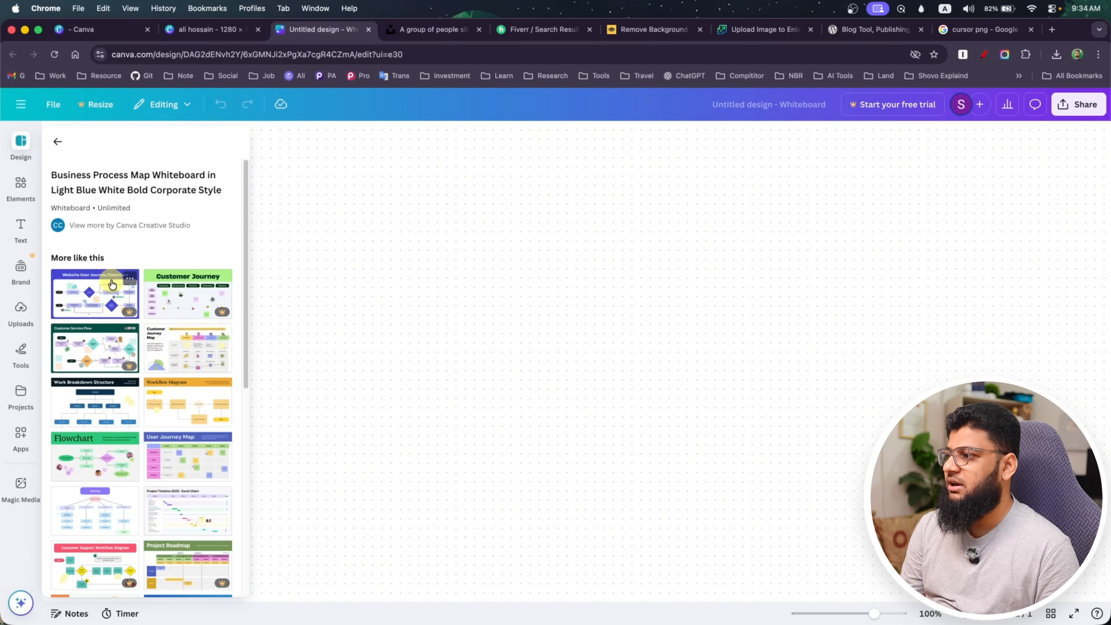
Try to use the Website User Journey Flowchart template, and dismiss the Canva Pro trial offer
click(92, 290)
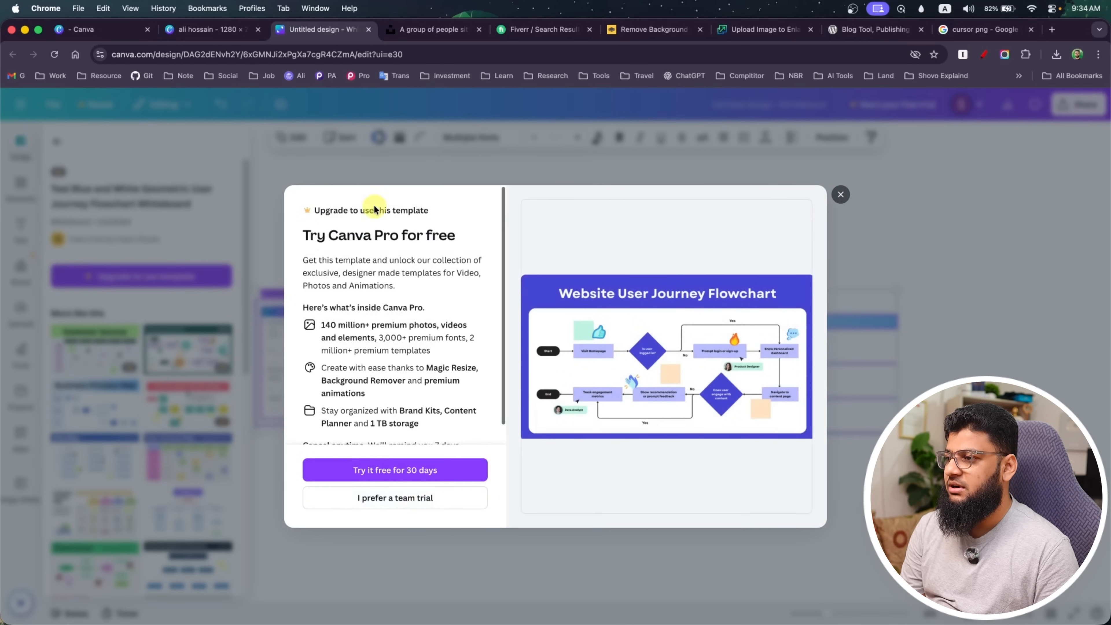
click(840, 194)
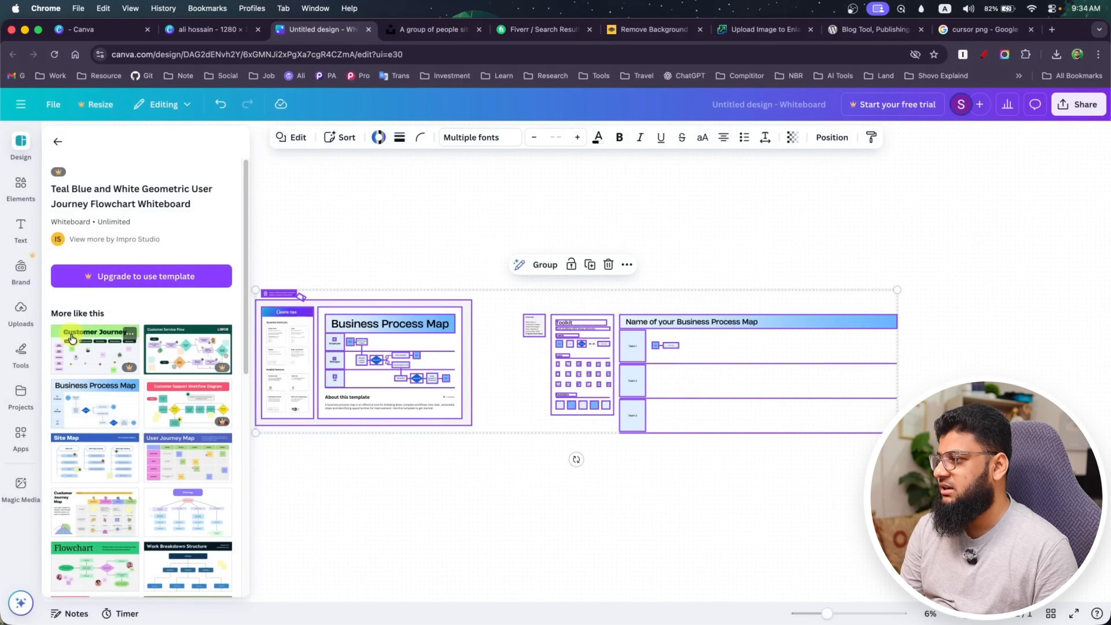
Add a second copy of the Business Process Map template to the whiteboard and clear the selection
click(94, 421)
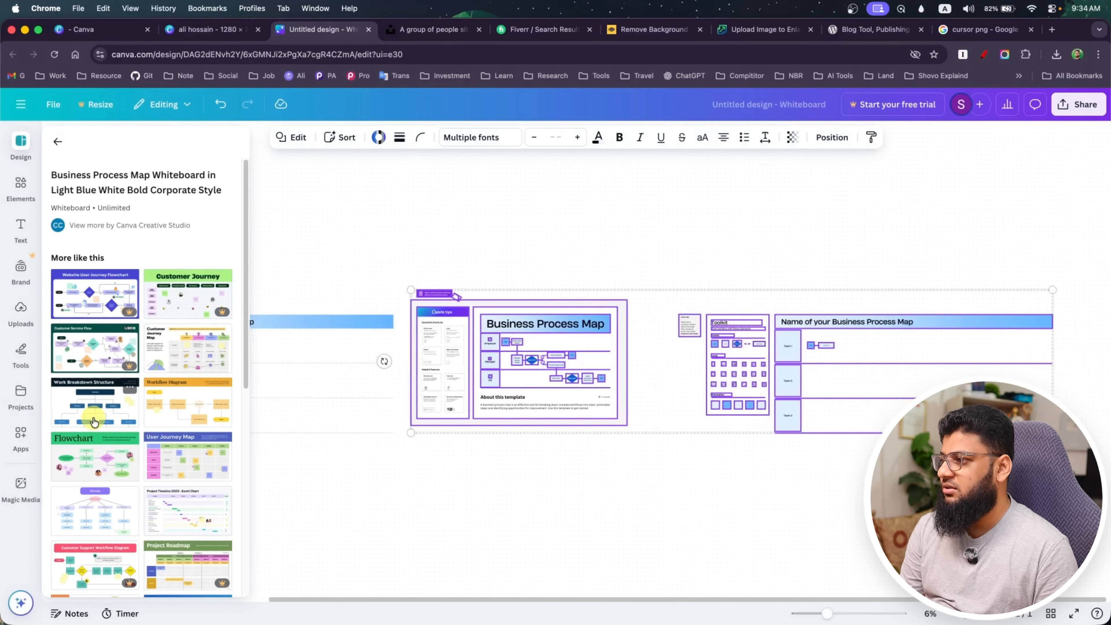
click(373, 355)
click(419, 362)
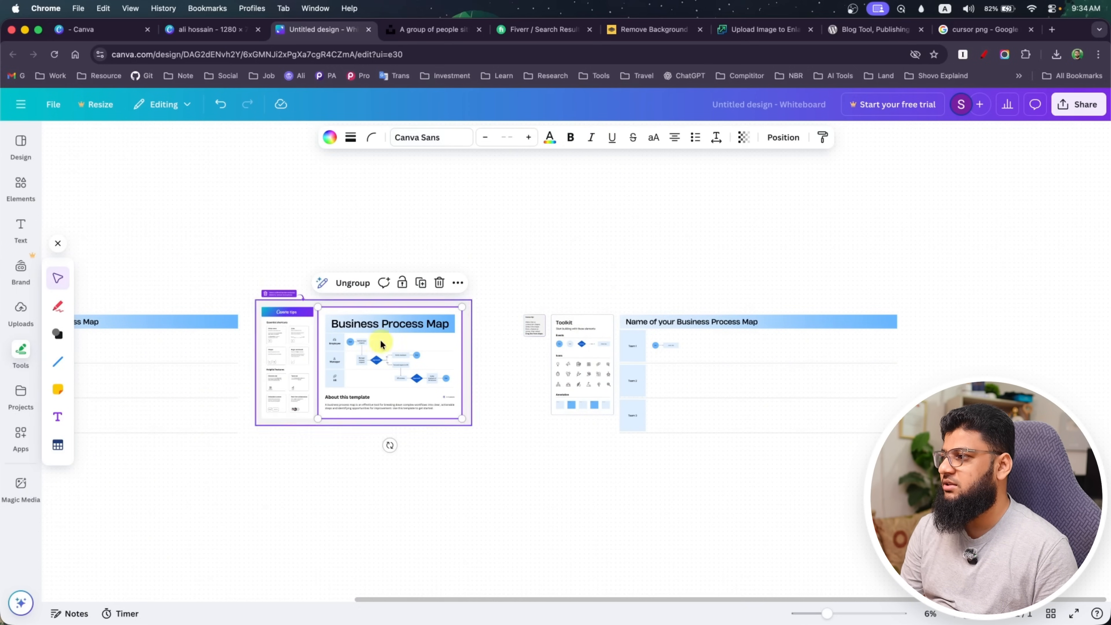
drag(238, 485, 542, 487)
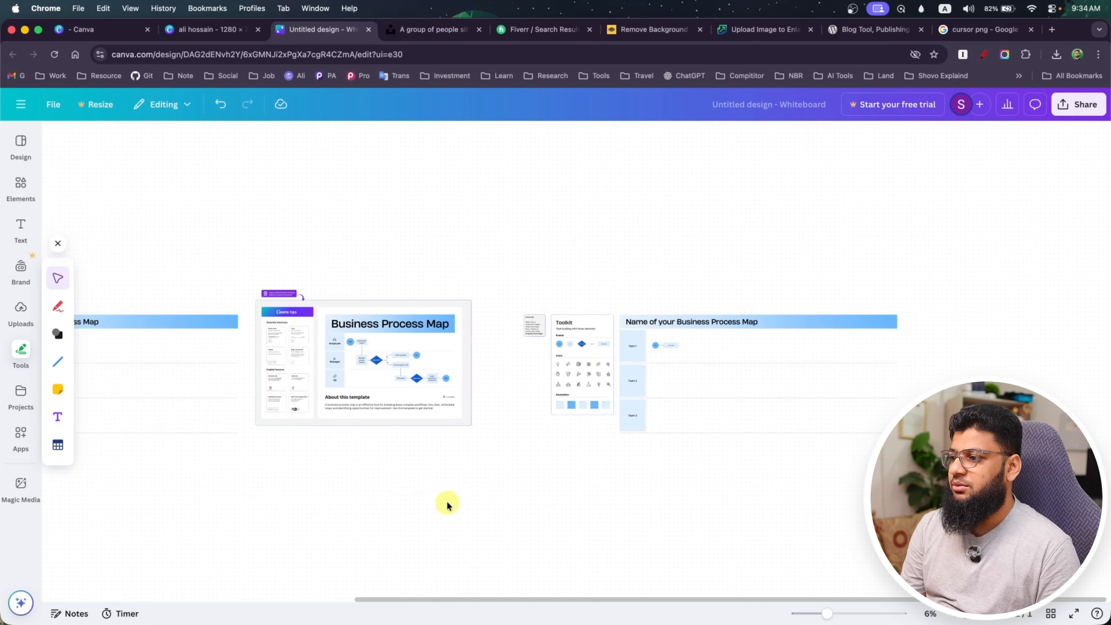
Handwrite "PS" in red above the Business Process Map, and again larger beside it with a heavier stroke weight
click(58, 306)
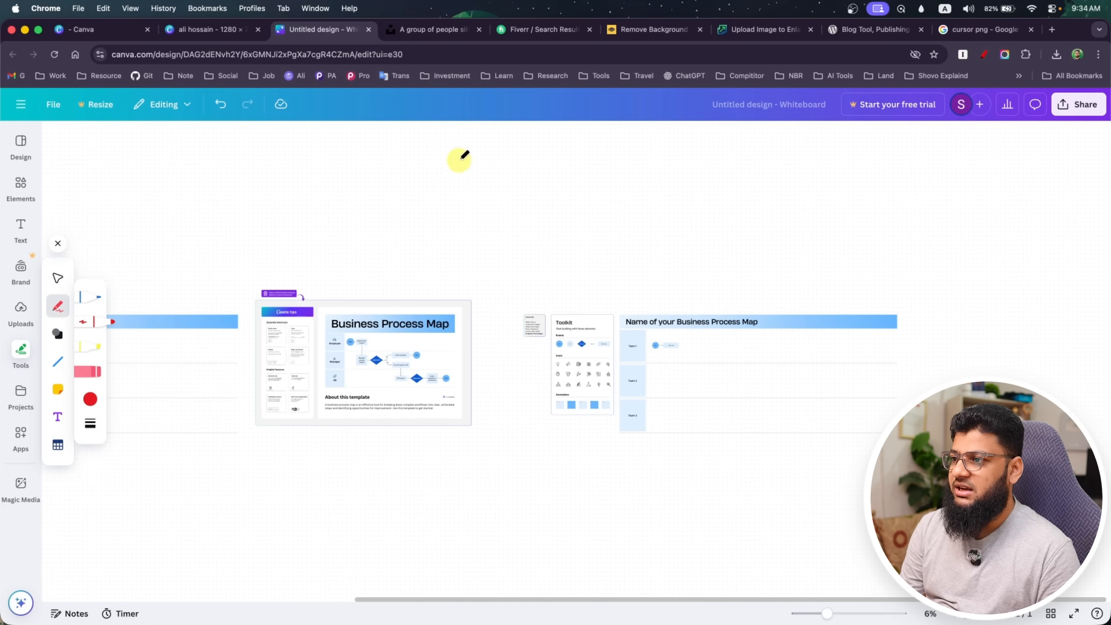
drag(461, 158, 468, 198)
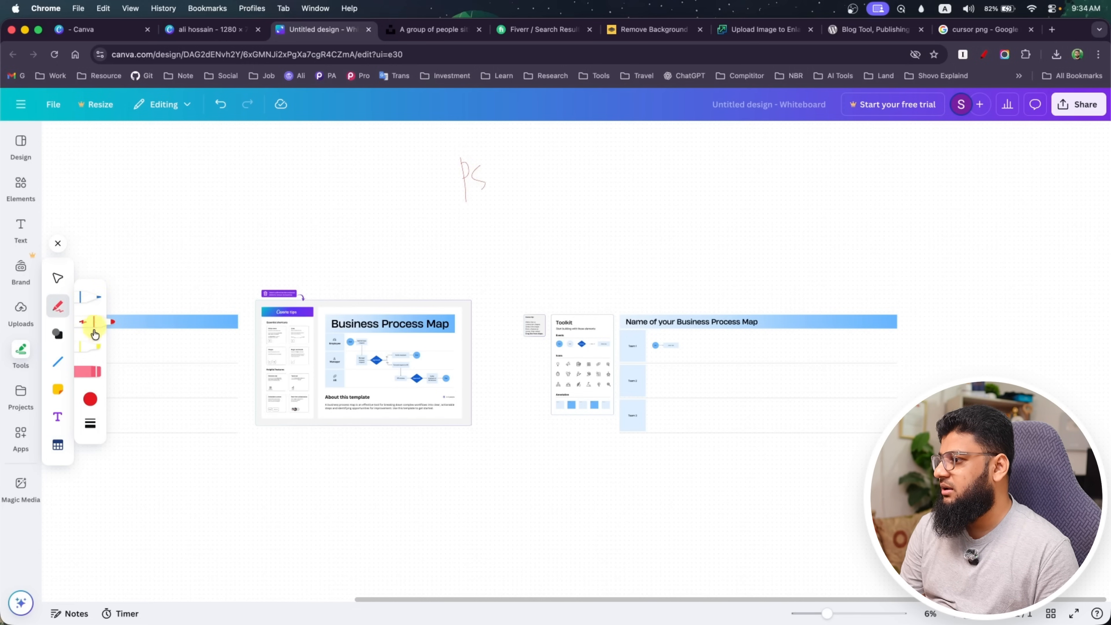
click(90, 423)
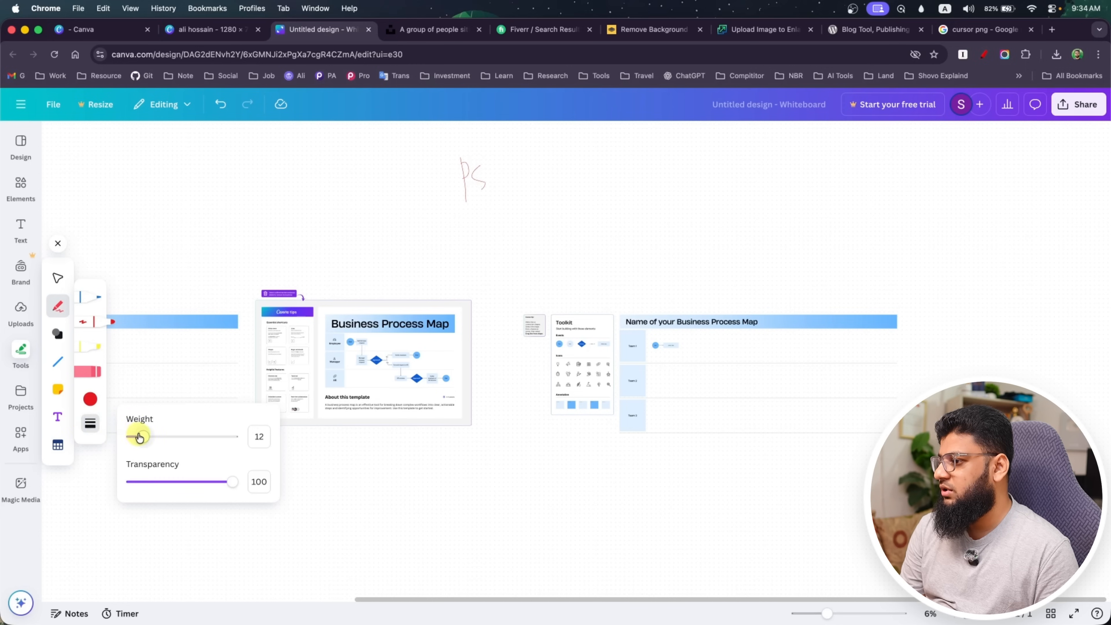
drag(139, 437, 176, 436)
mouse_move(528, 183)
mouse_down()
mouse_move(534, 247)
mouse_move(540, 213)
mouse_up()
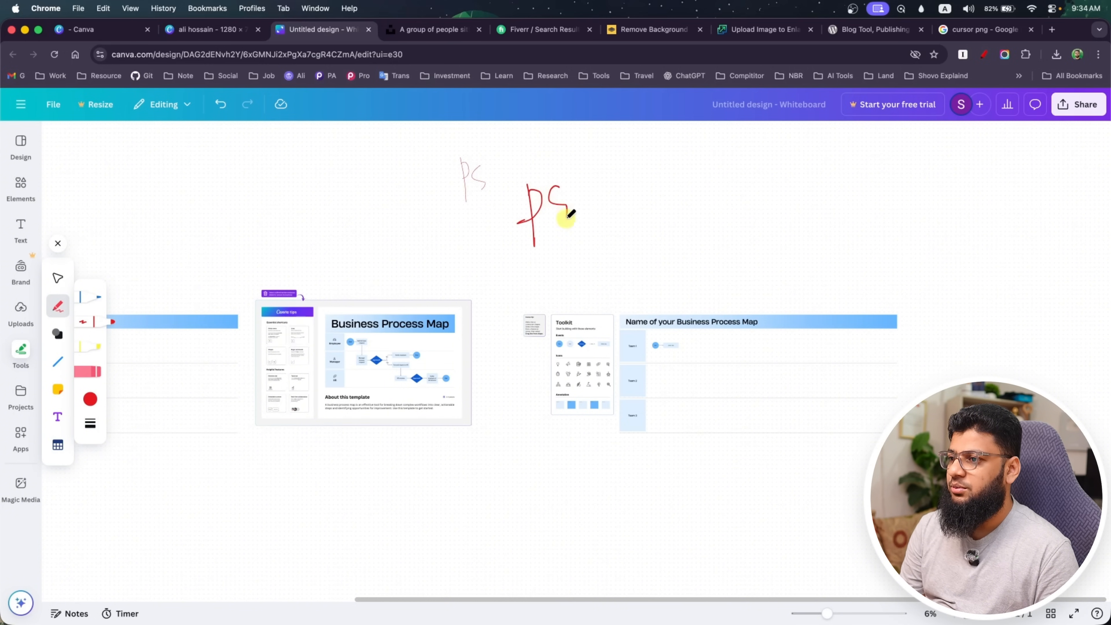
Sketch a red outline around the large "PS", with arrows leading to boxed "is" and "Fig", and draw a yellow highlighter stroke across it
mouse_move(552, 164)
mouse_down()
mouse_move(485, 212)
mouse_move(528, 250)
mouse_move(581, 272)
mouse_move(612, 249)
mouse_move(583, 155)
mouse_move(543, 160)
mouse_up()
mouse_move(609, 223)
mouse_down()
mouse_move(683, 218)
mouse_move(680, 227)
mouse_up()
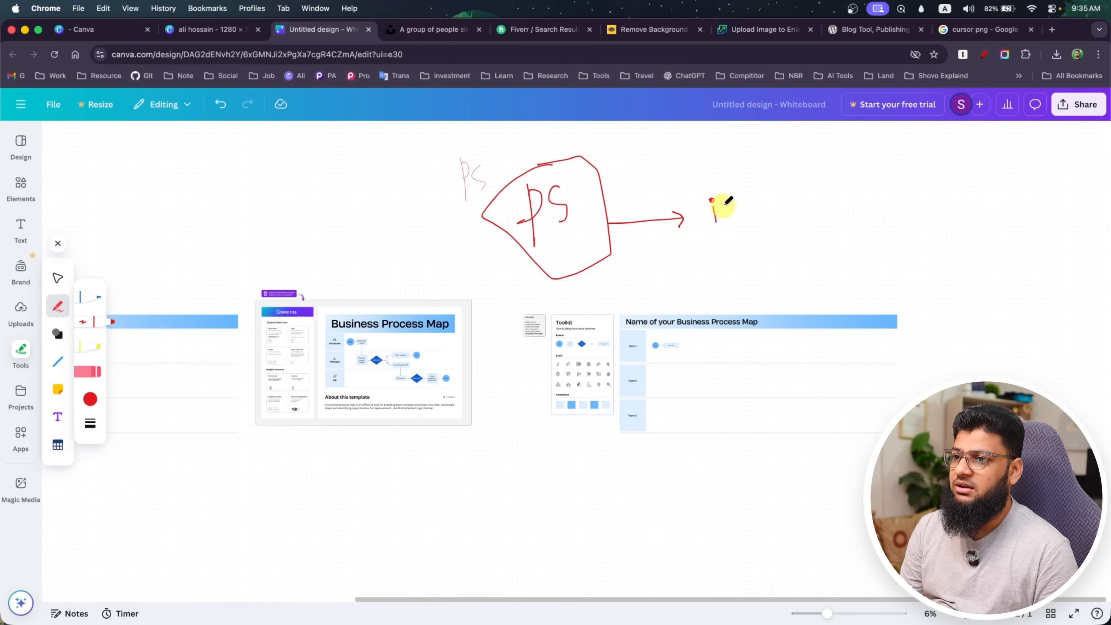
drag(726, 218, 722, 221)
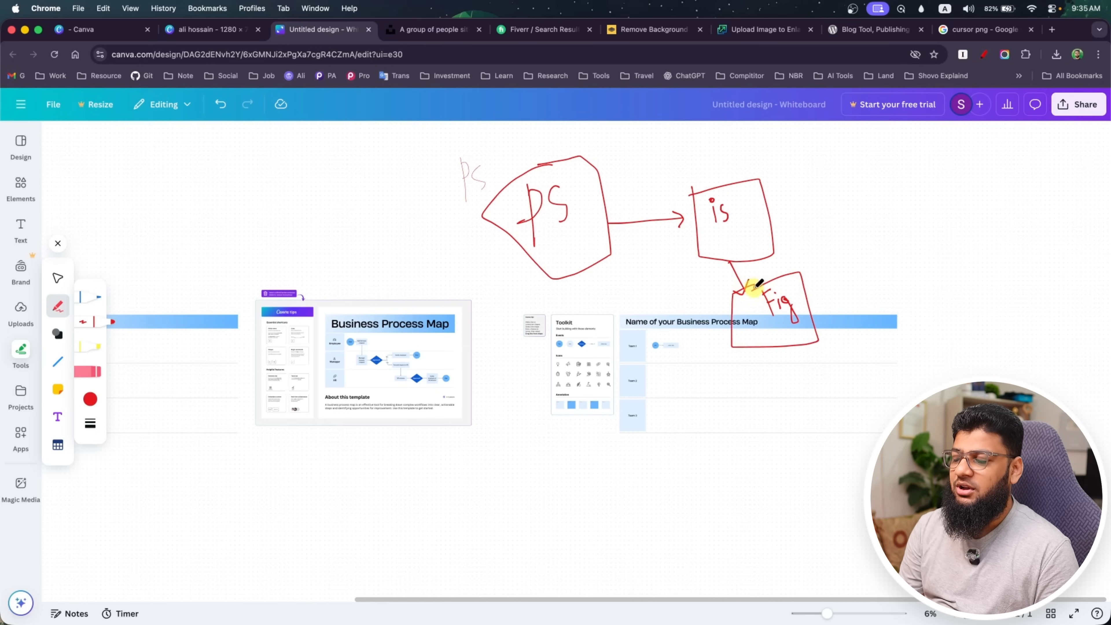
click(93, 349)
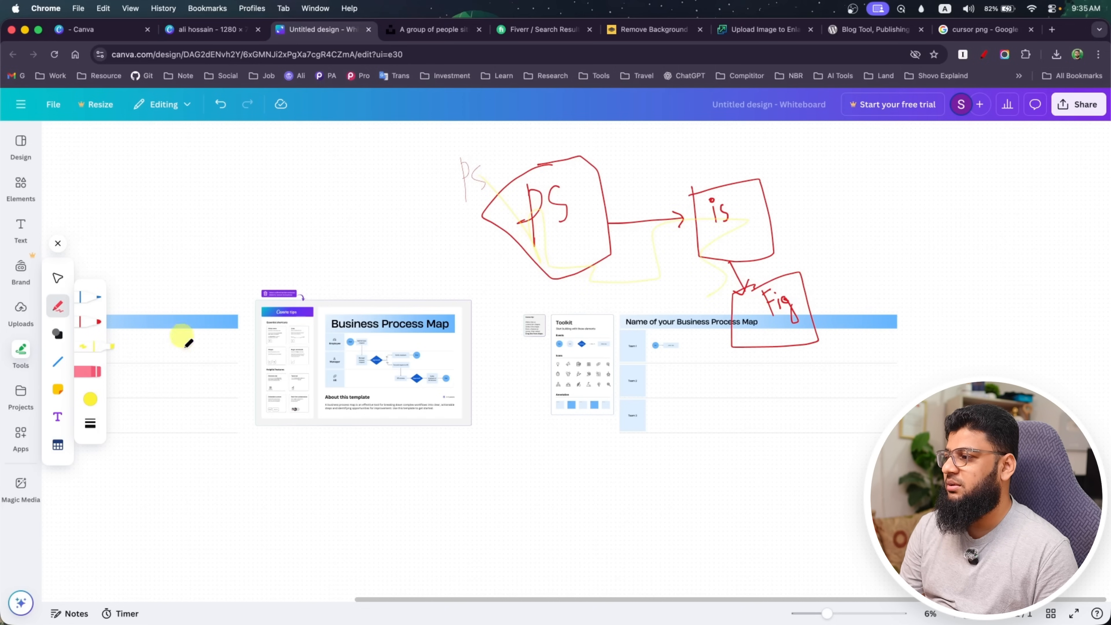
Create a new custom-size design of 1920 × 1080 px
click(20, 105)
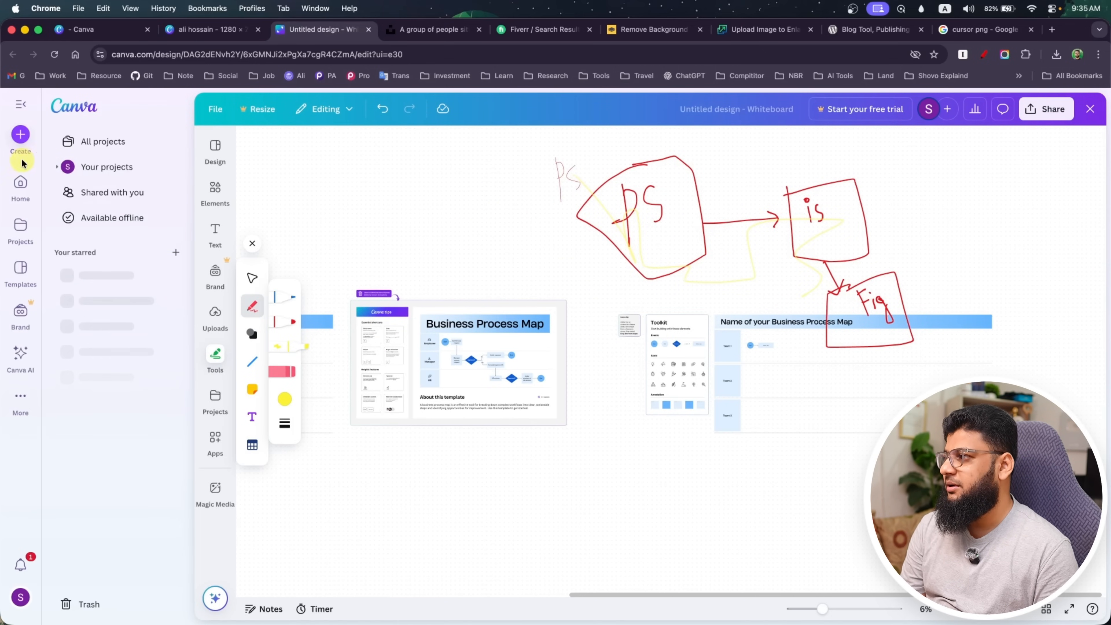
click(20, 136)
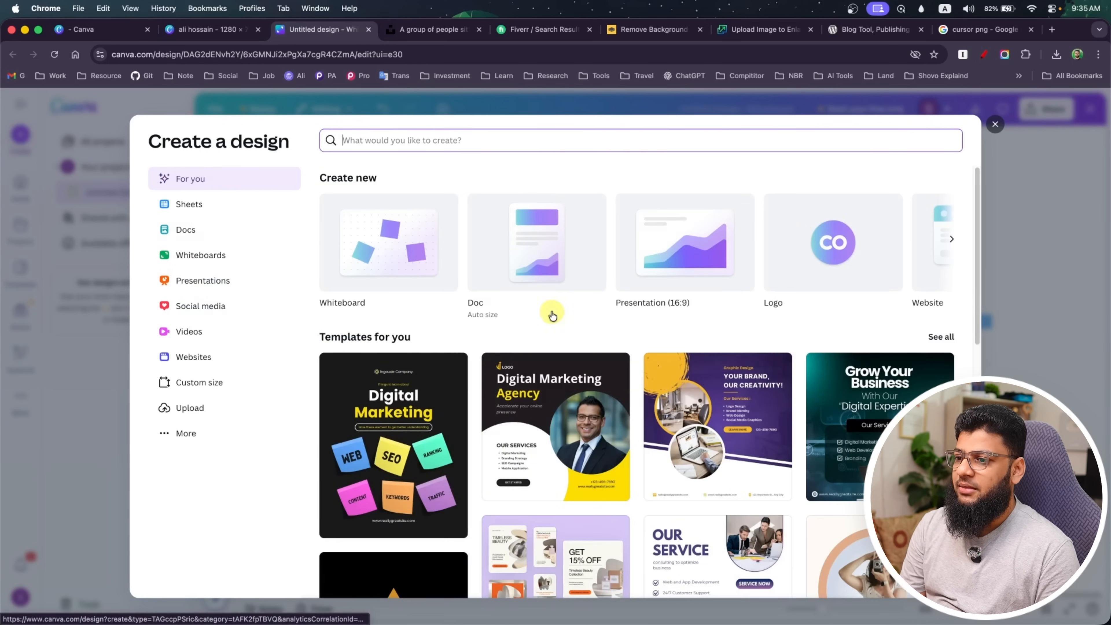
click(178, 385)
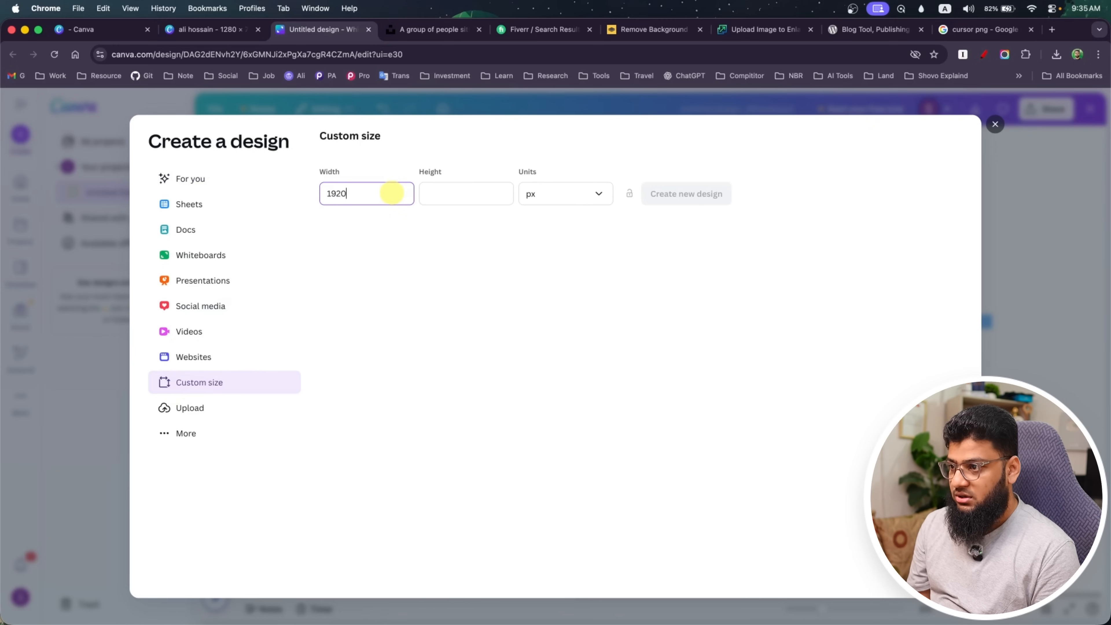
click(434, 198)
text(10)
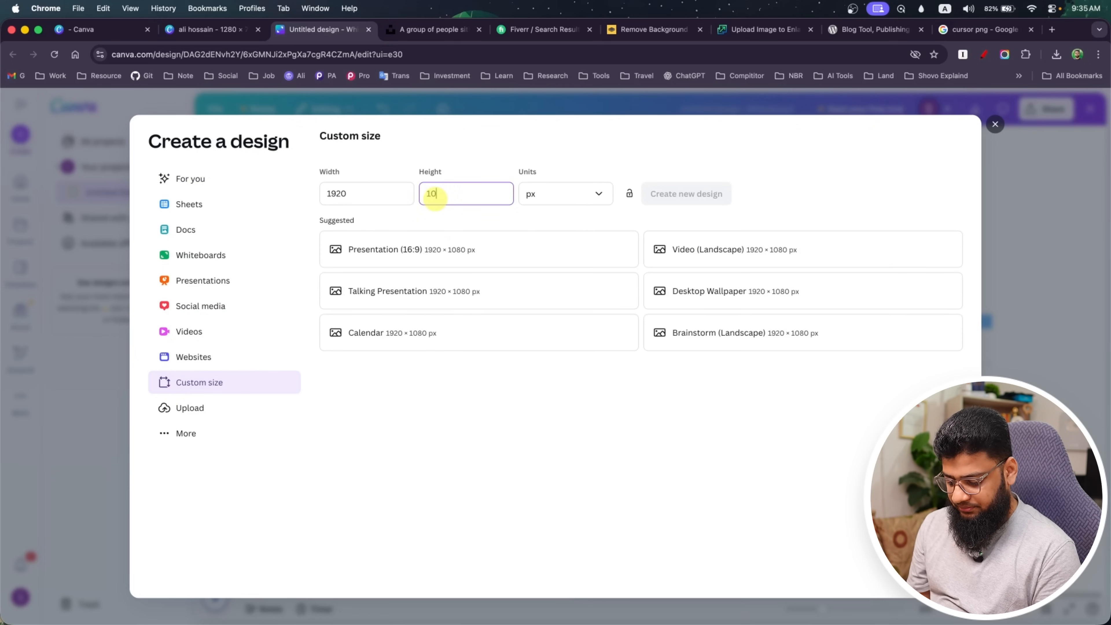
text(80)
click(677, 187)
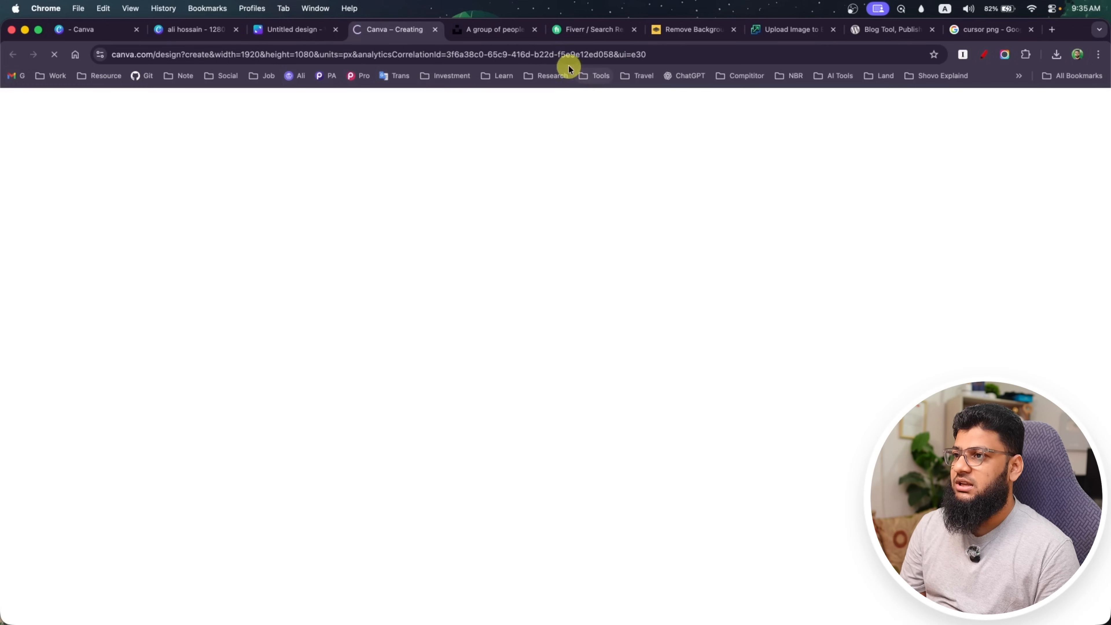
Close the six browser tabs after the new design, from the people photo page through the cursor image search
click(536, 29)
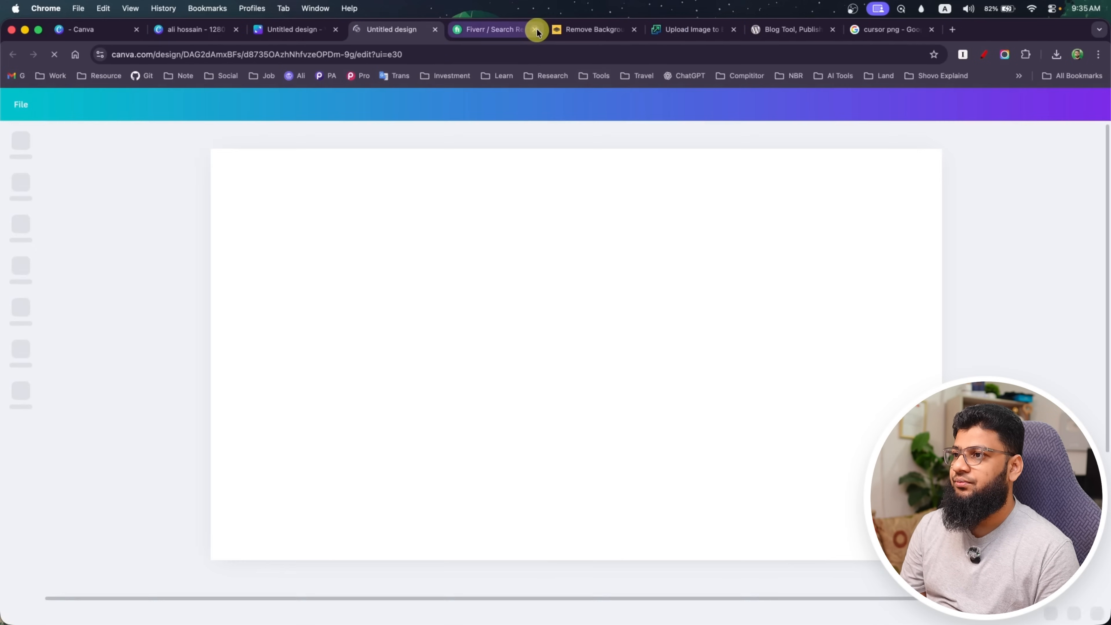
click(536, 29)
click(536, 29)
click(536, 29)
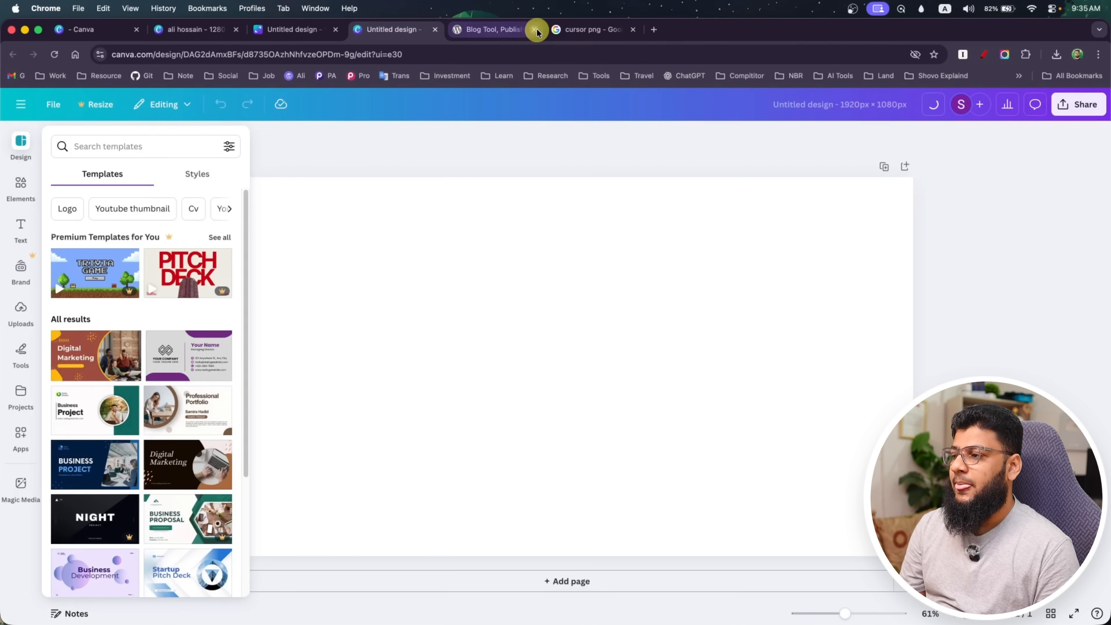
click(537, 29)
click(536, 30)
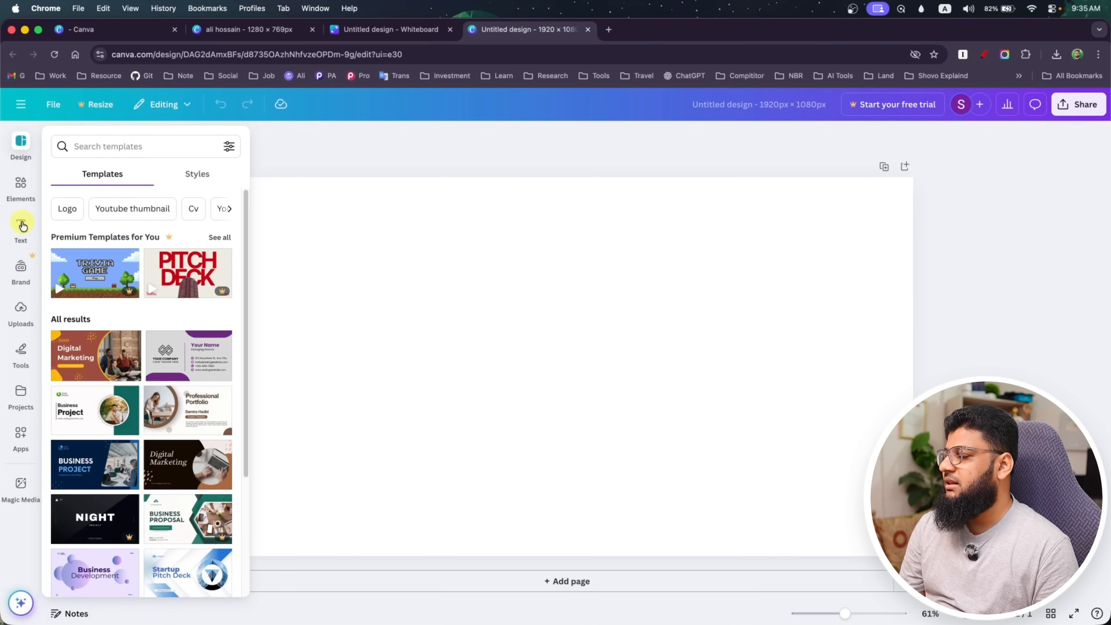
Browse the text apps, font combinations and ready-made text styles
click(23, 226)
scroll(124, 355, down, 5)
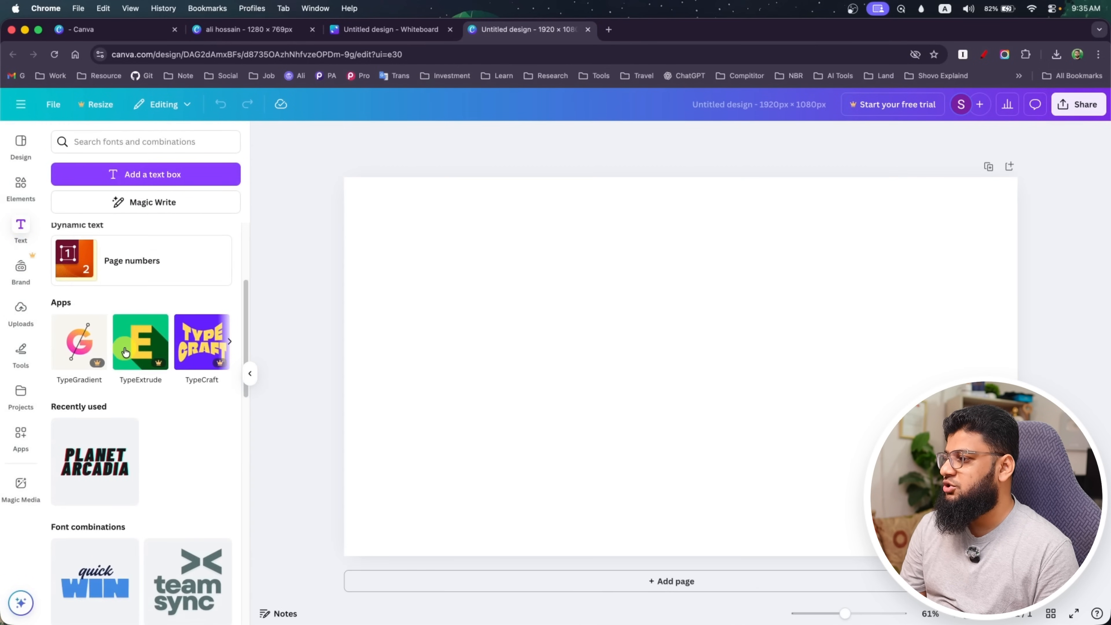
scroll(125, 351, down, 15)
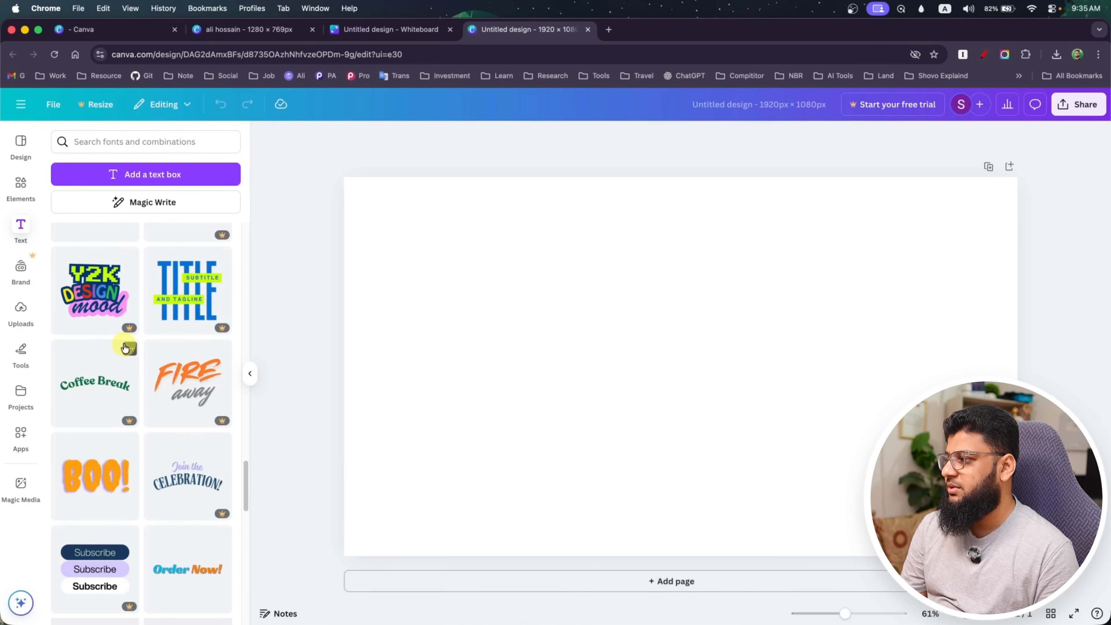
scroll(68, 310, up, 20)
Add the beige stamp-edged paper graphic to the page and enlarge it toward the page's upper-left corner
click(19, 183)
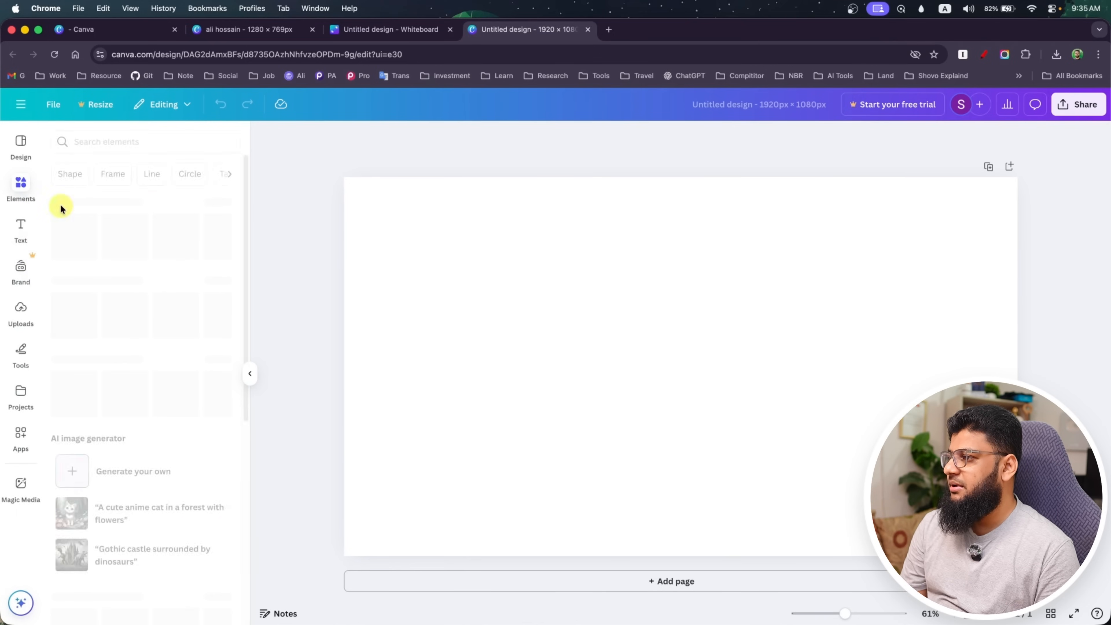
scroll(123, 363, down, 1)
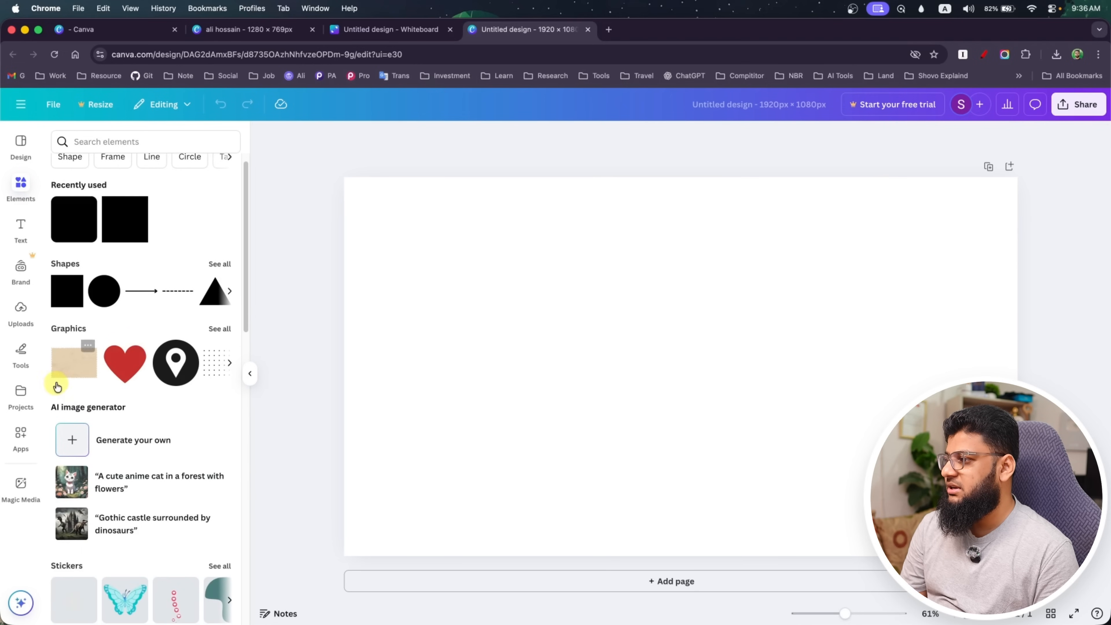
click(70, 365)
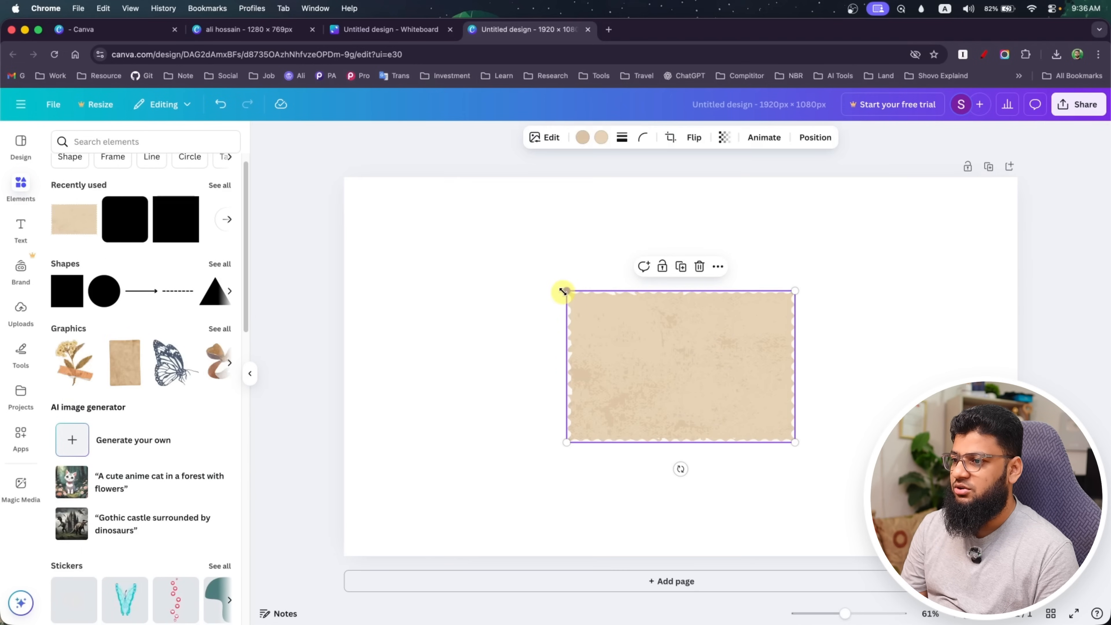
drag(567, 290, 382, 216)
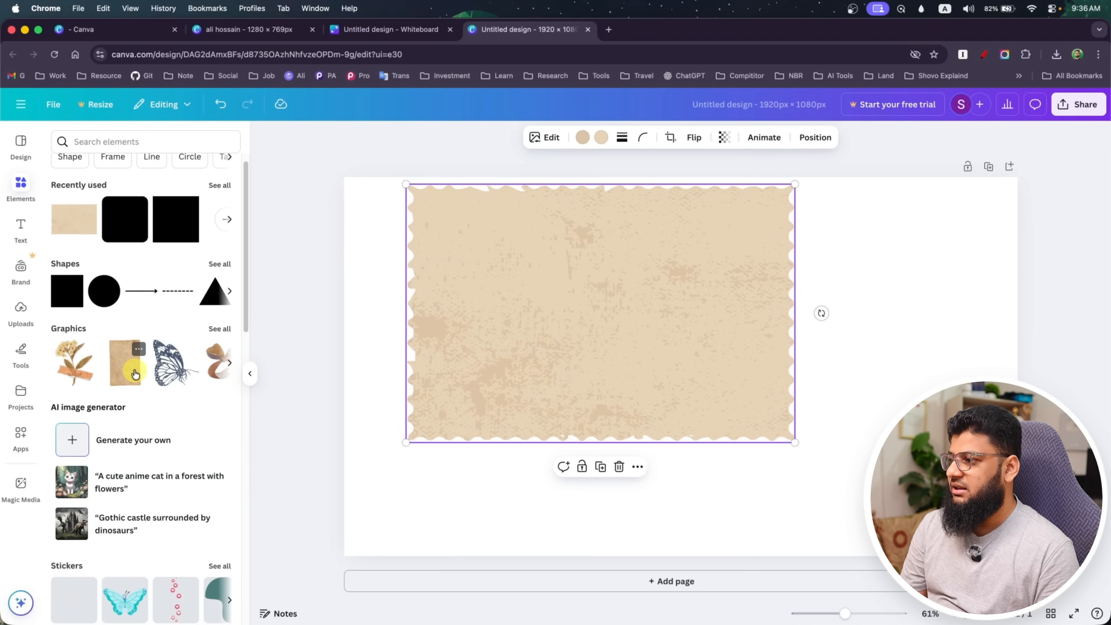
Browse the graphics library's categories and examine its full collection of social media logos
click(219, 329)
scroll(123, 355, down, 2)
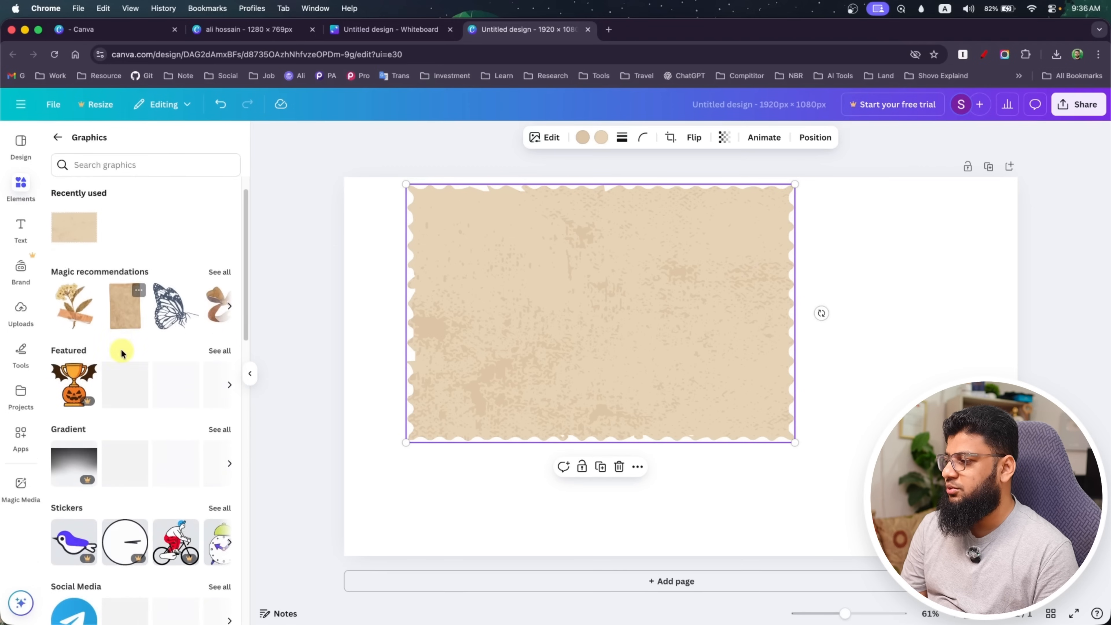
scroll(125, 420, down, 3)
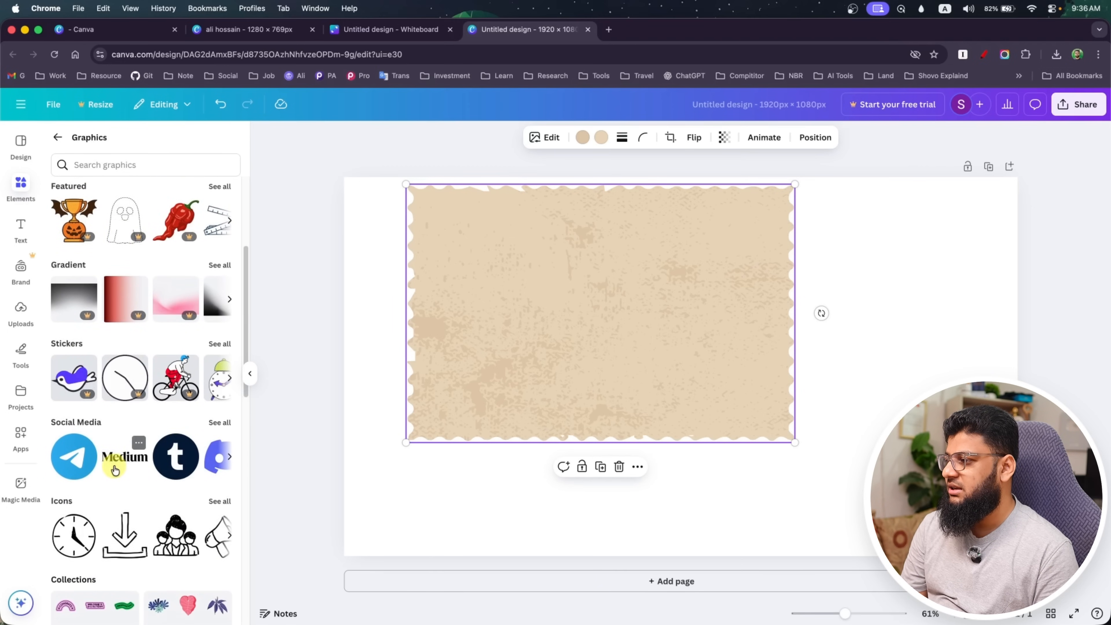
click(229, 456)
click(230, 454)
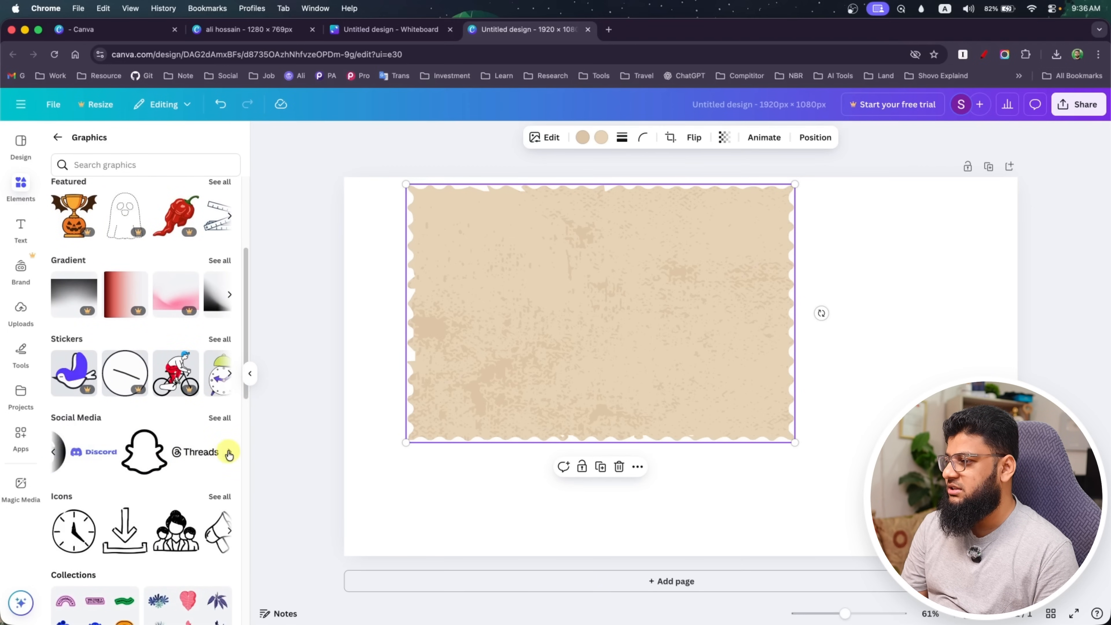
click(219, 418)
scroll(122, 408, down, 5)
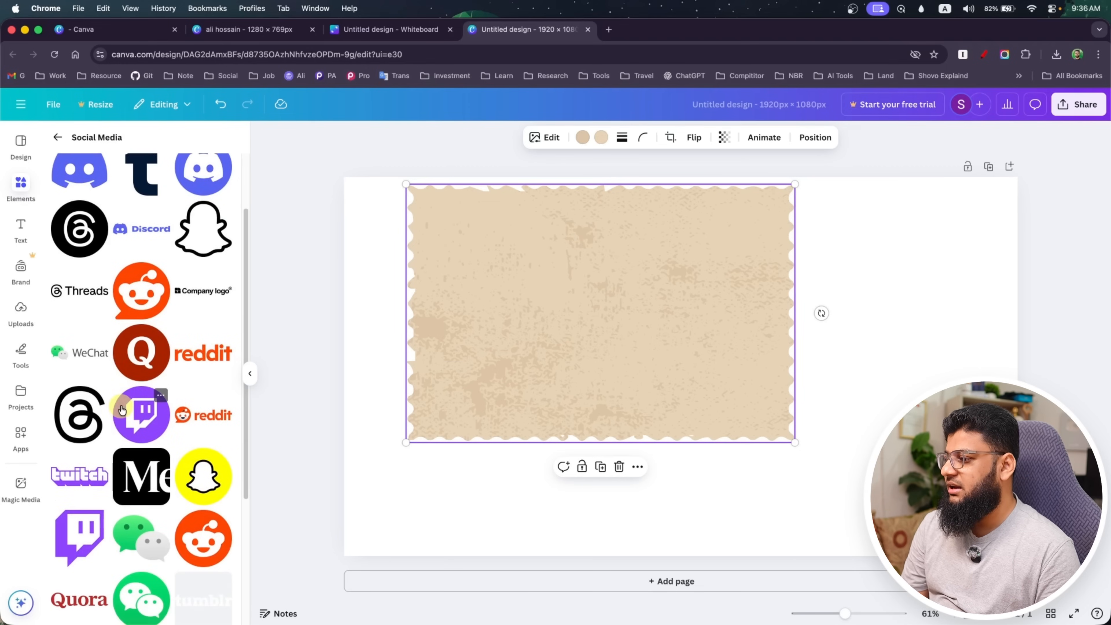
scroll(117, 403, down, 8)
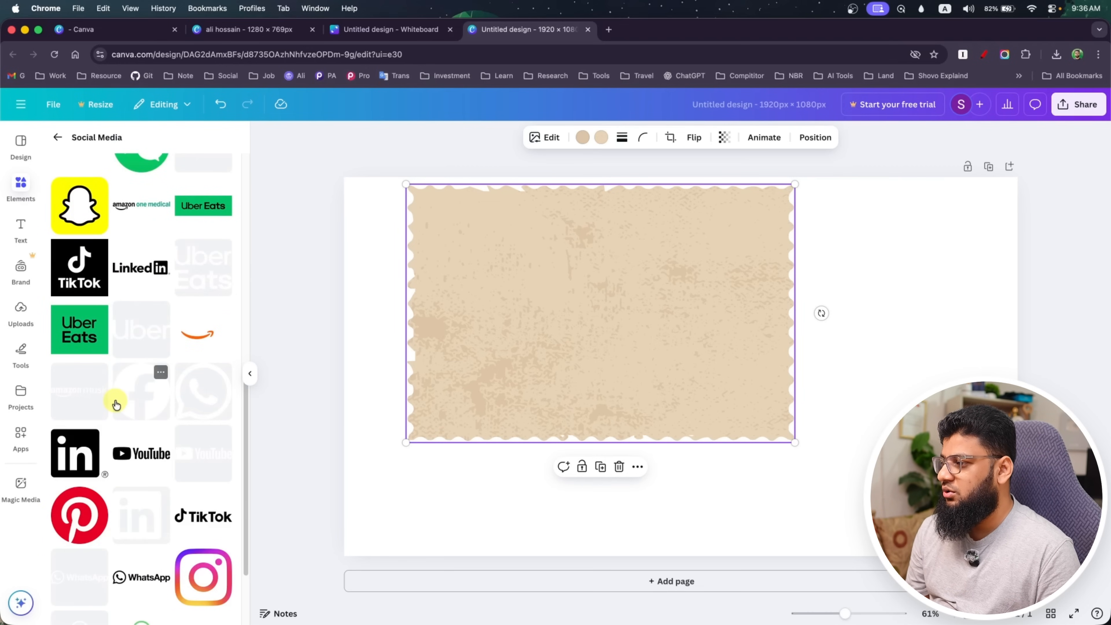
scroll(129, 393, up, 15)
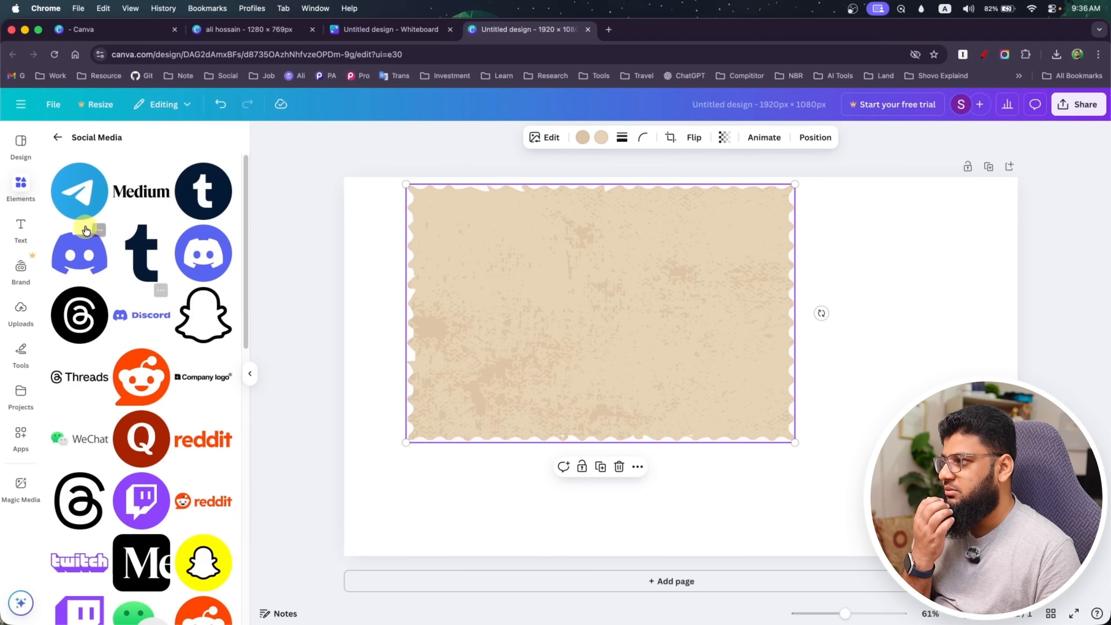
scroll(150, 257, down, 10)
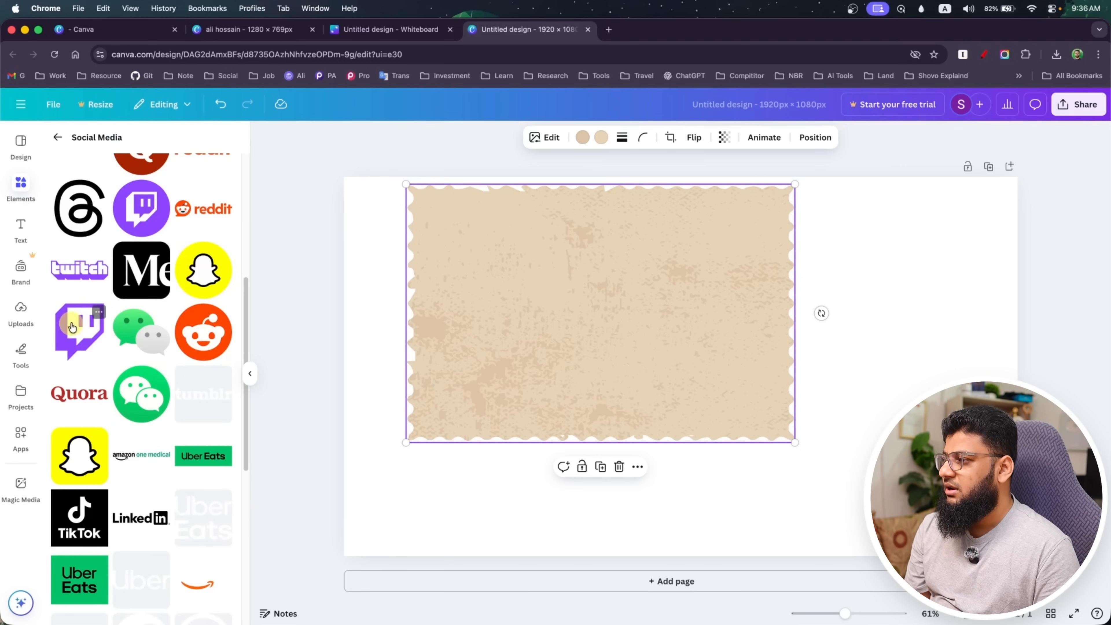
scroll(73, 328, up, 6)
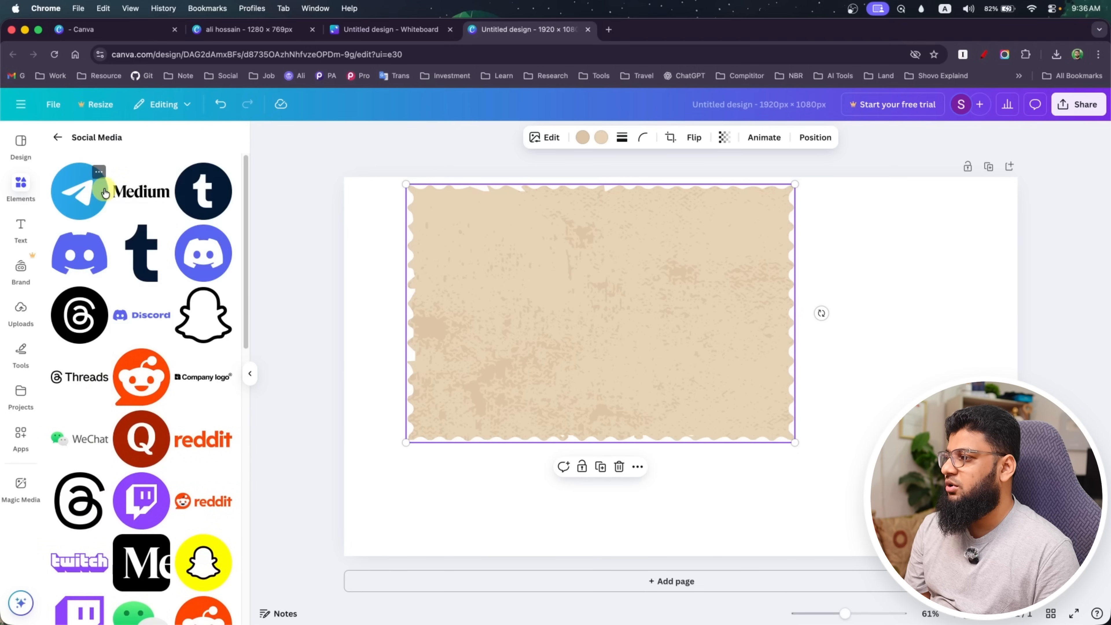
Place the Medium logo on the page, shrink it near the page's upper-right corner, and delete the beige paper graphic
drag(114, 201, 666, 397)
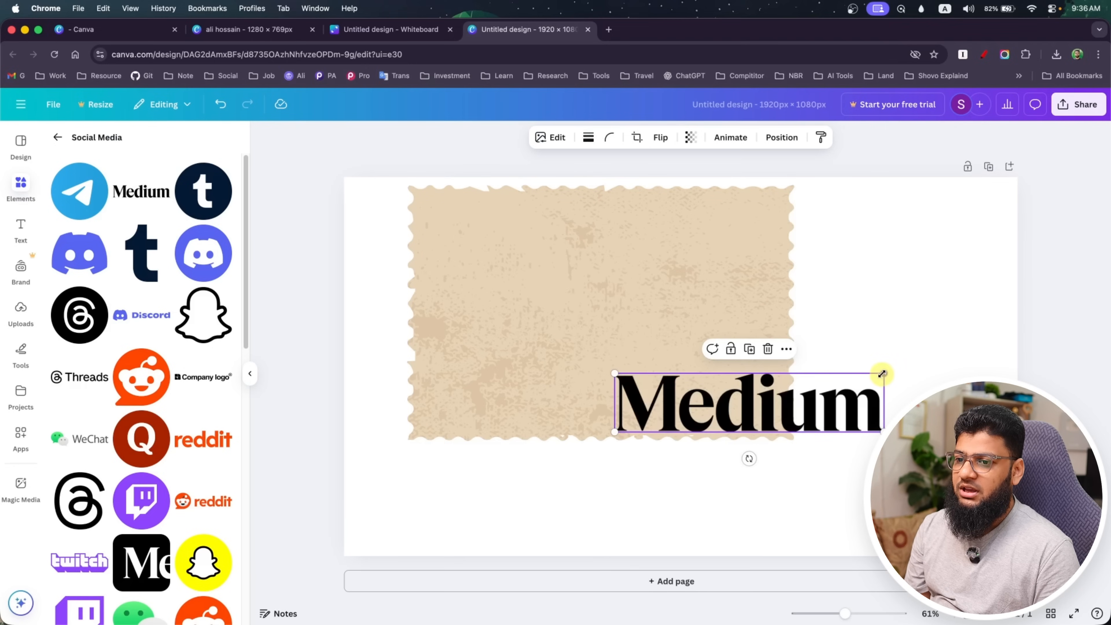
drag(882, 374, 910, 226)
click(724, 314)
key(Delete)
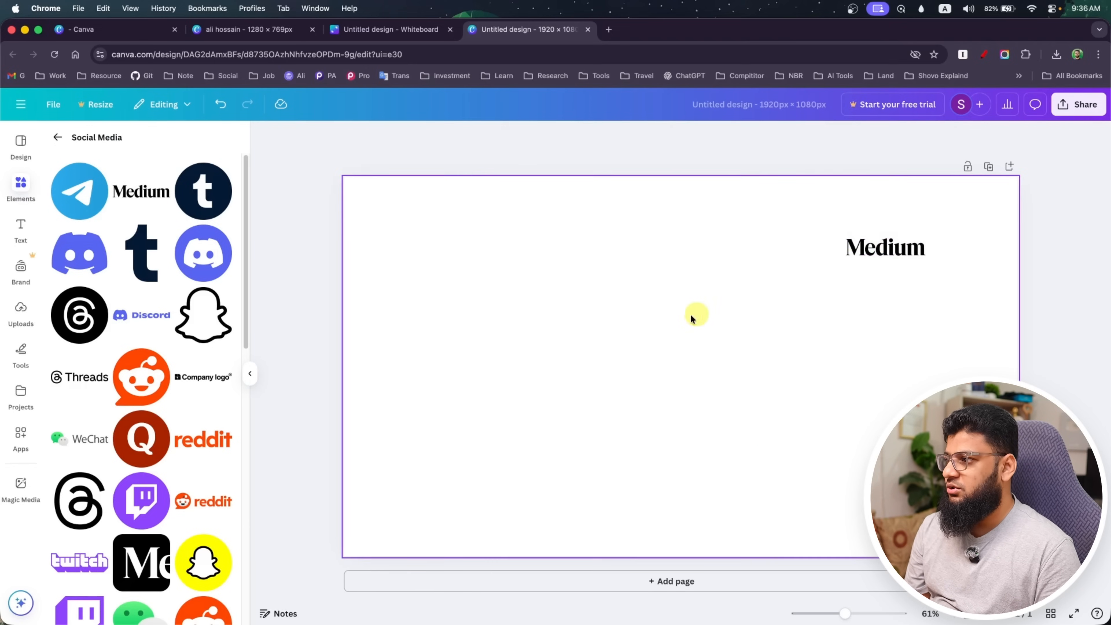
Examine the full icon collection in the graphics library, covering both the hand-drawn black and the blue icon sets
click(55, 137)
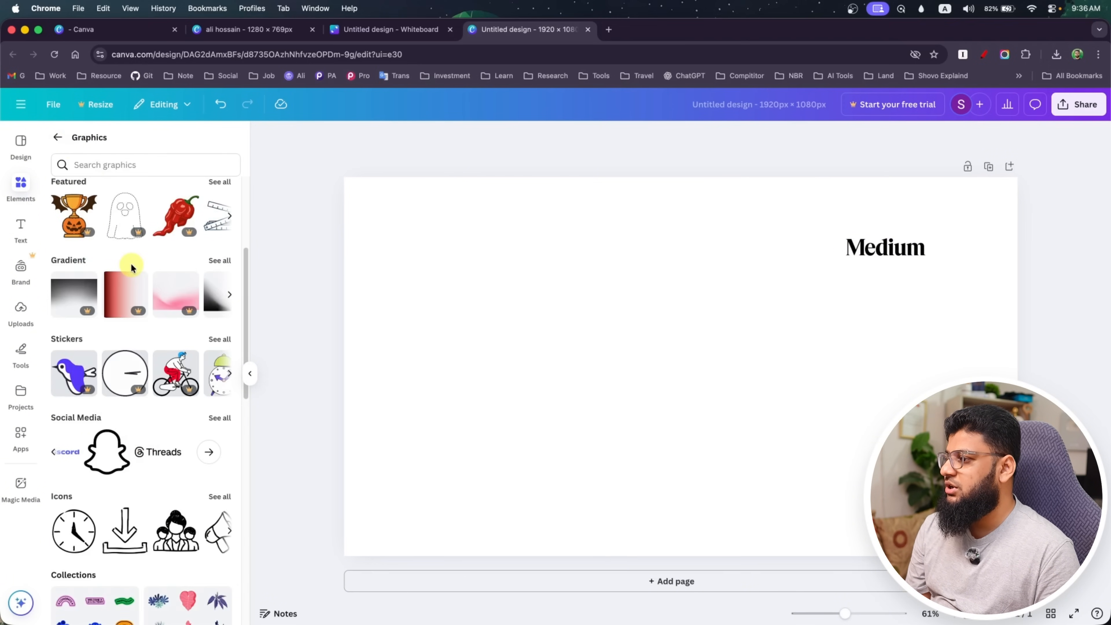
scroll(131, 265, down, 5)
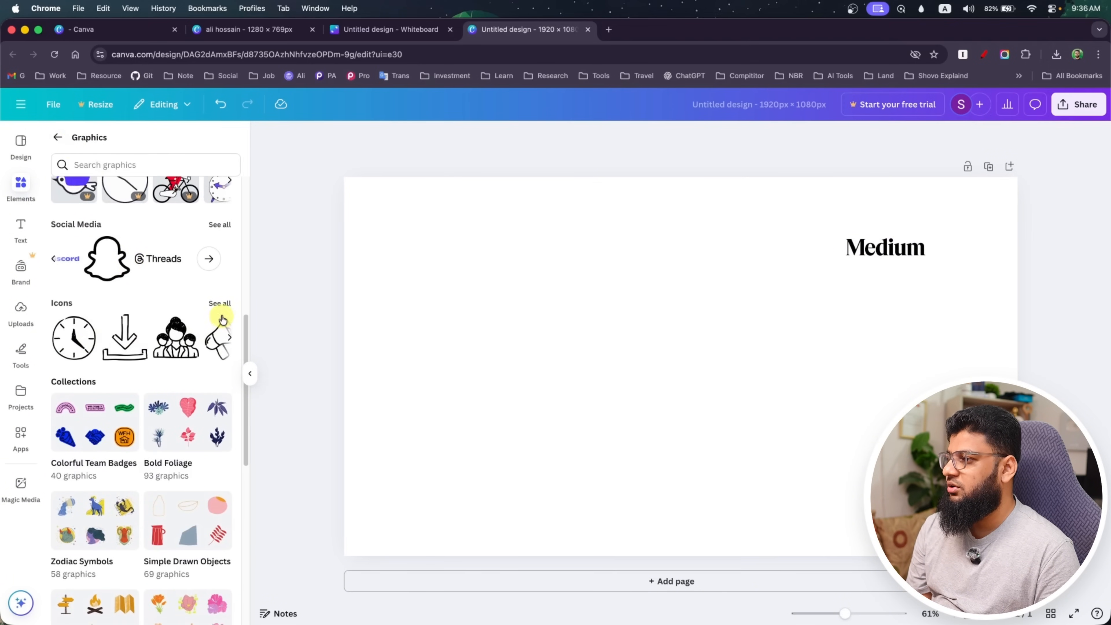
click(221, 307)
scroll(138, 326, down, 5)
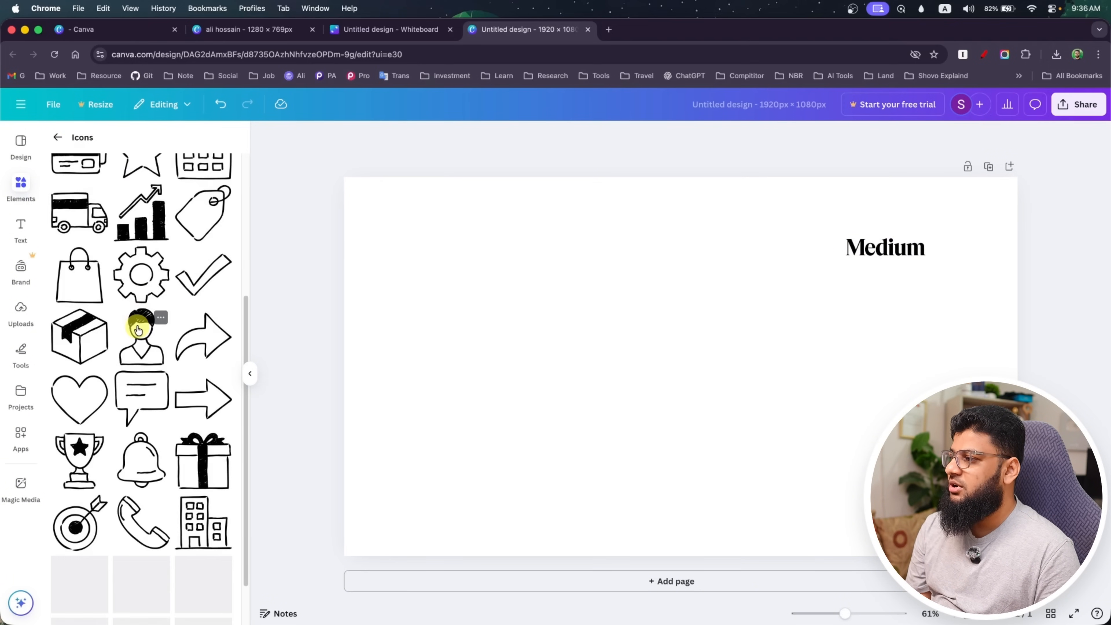
scroll(137, 328, up, 6)
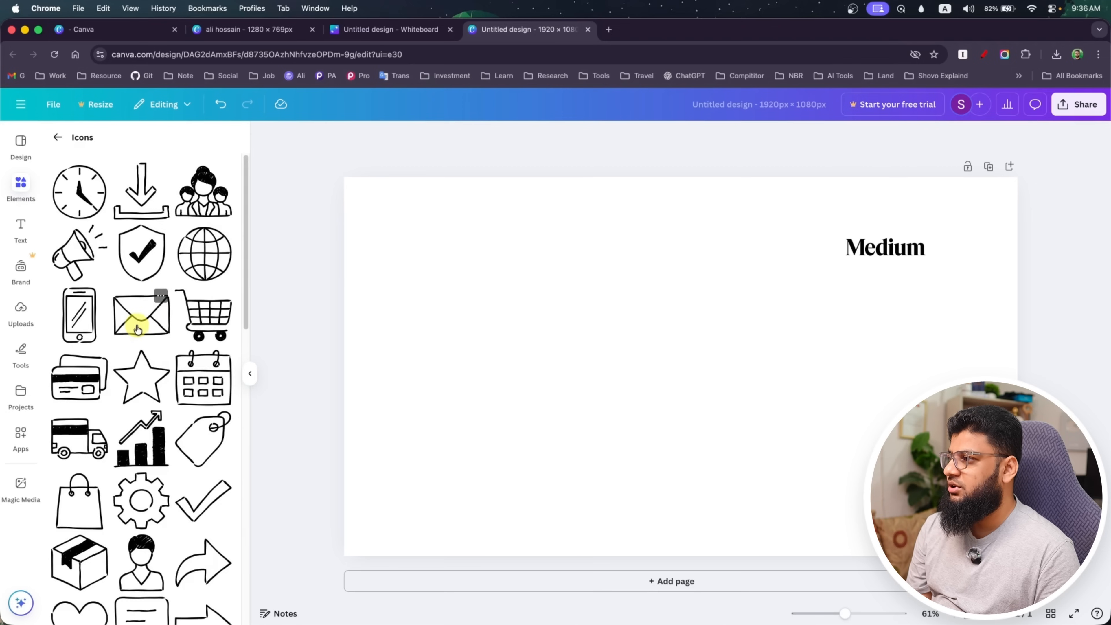
scroll(137, 327, down, 9)
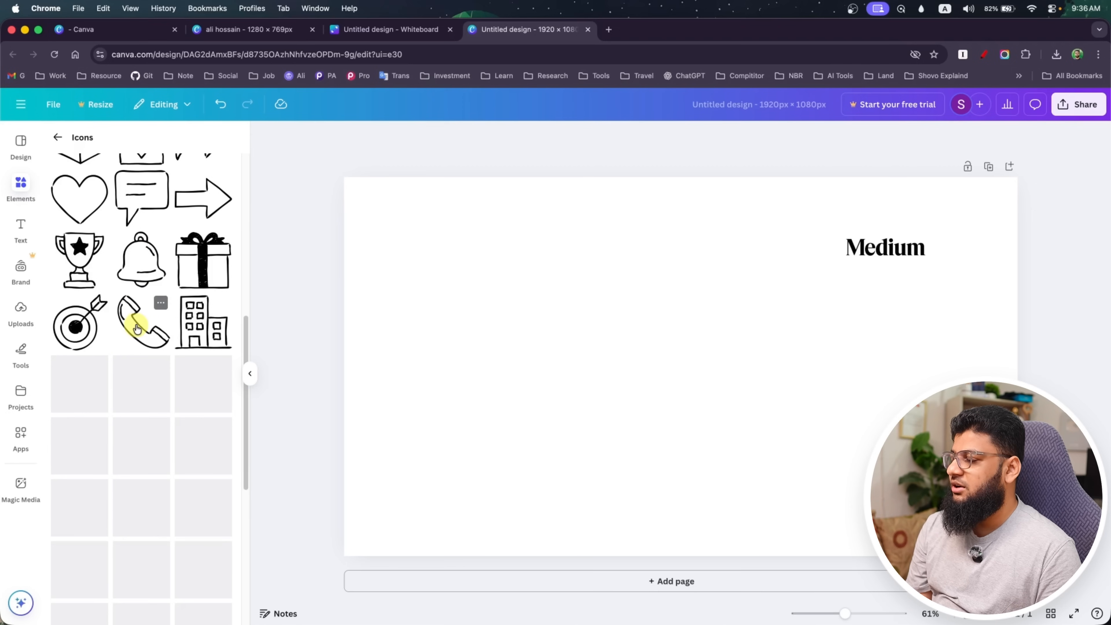
scroll(135, 326, up, 7)
scroll(134, 328, down, 6)
scroll(133, 326, down, 2)
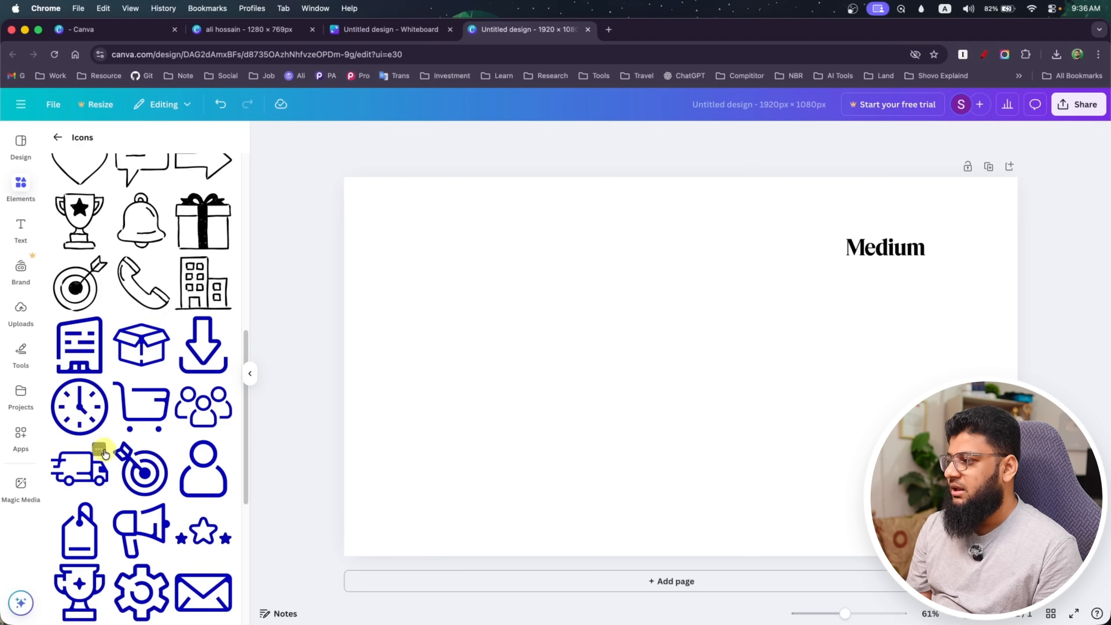
scroll(111, 448, down, 7)
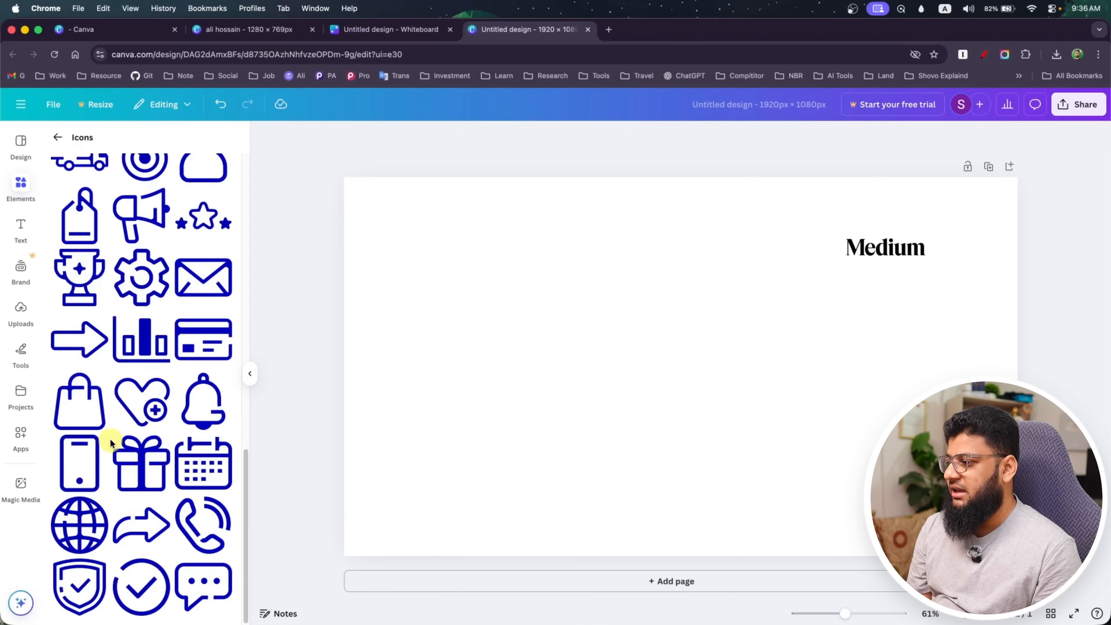
scroll(110, 443, up, 15)
click(58, 137)
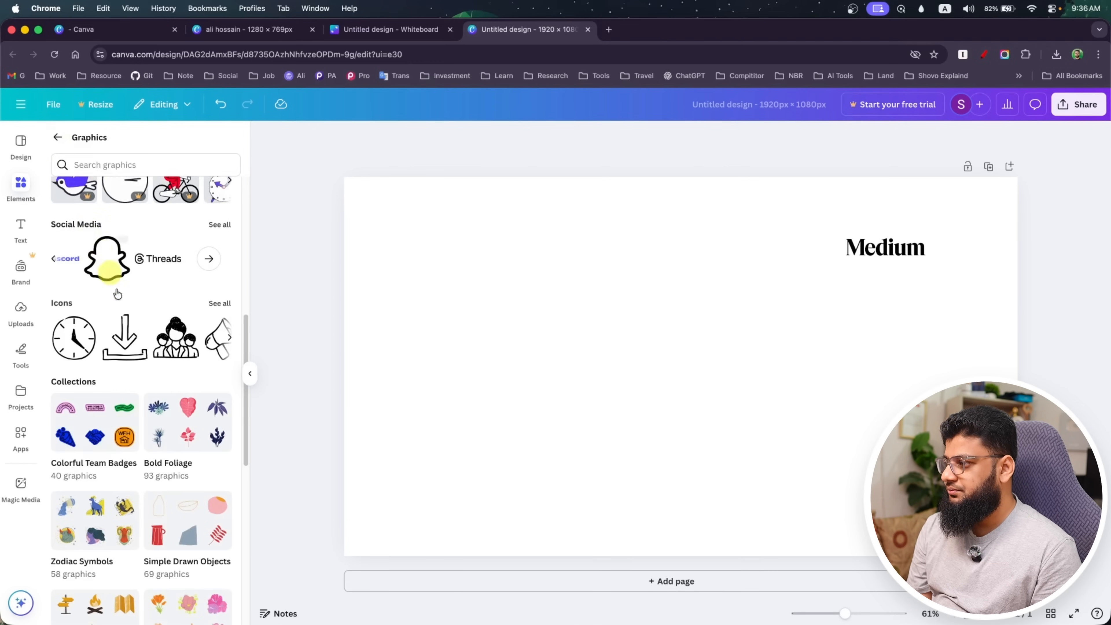
Add the orange monkey sitting on a branch from the Handdrawn Animals graphics collection to the page
scroll(118, 294, down, 8)
scroll(84, 294, up, 1)
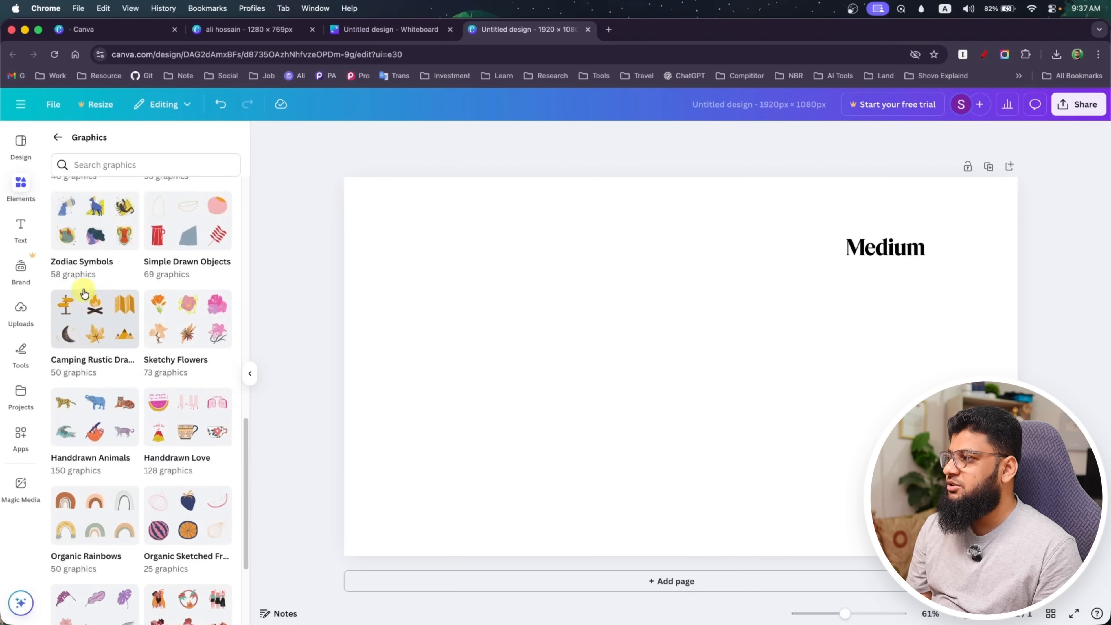
scroll(84, 293, up, 6)
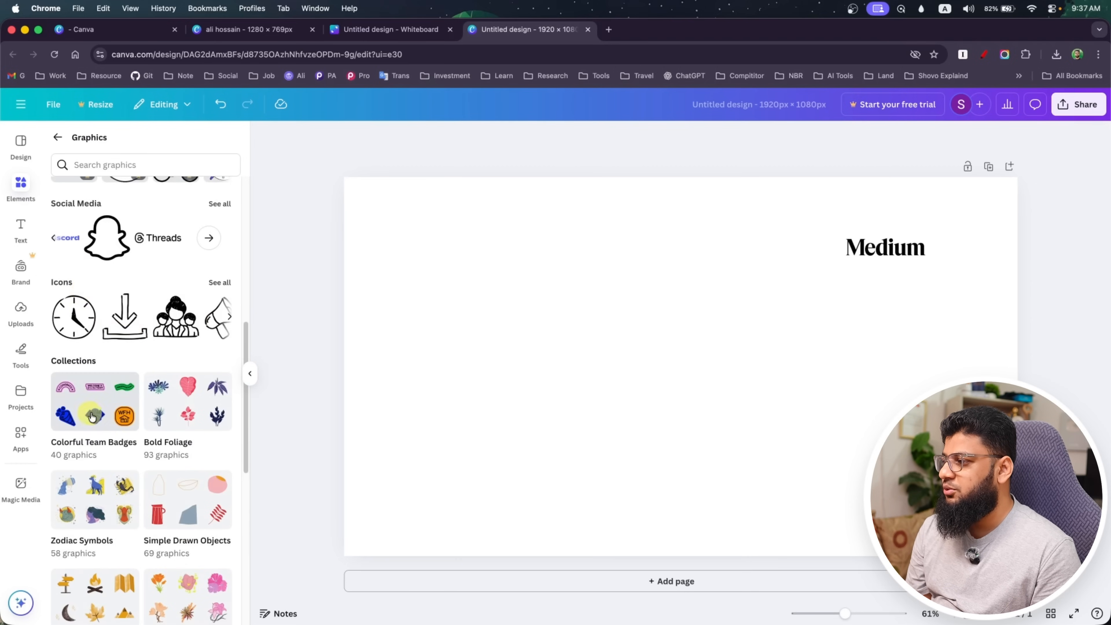
scroll(118, 448, down, 3)
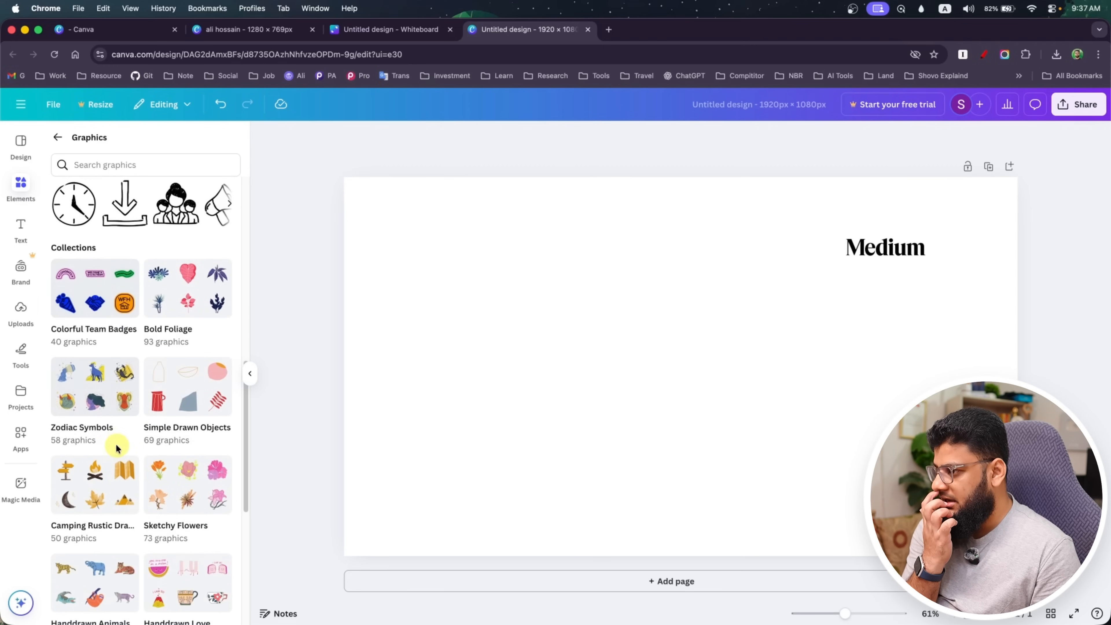
scroll(118, 447, down, 3)
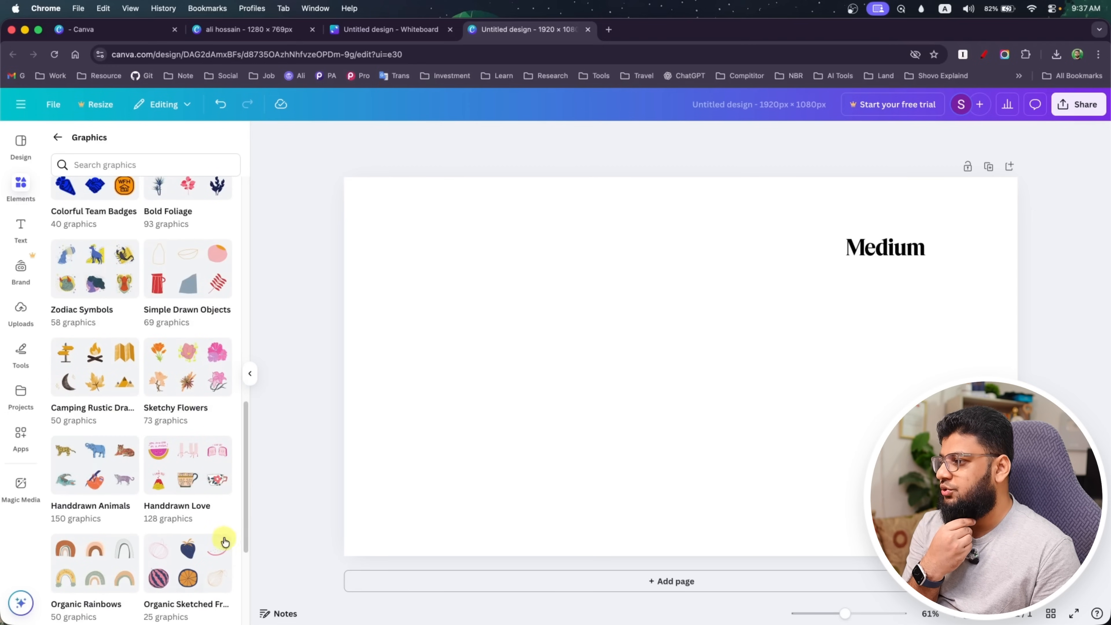
click(64, 461)
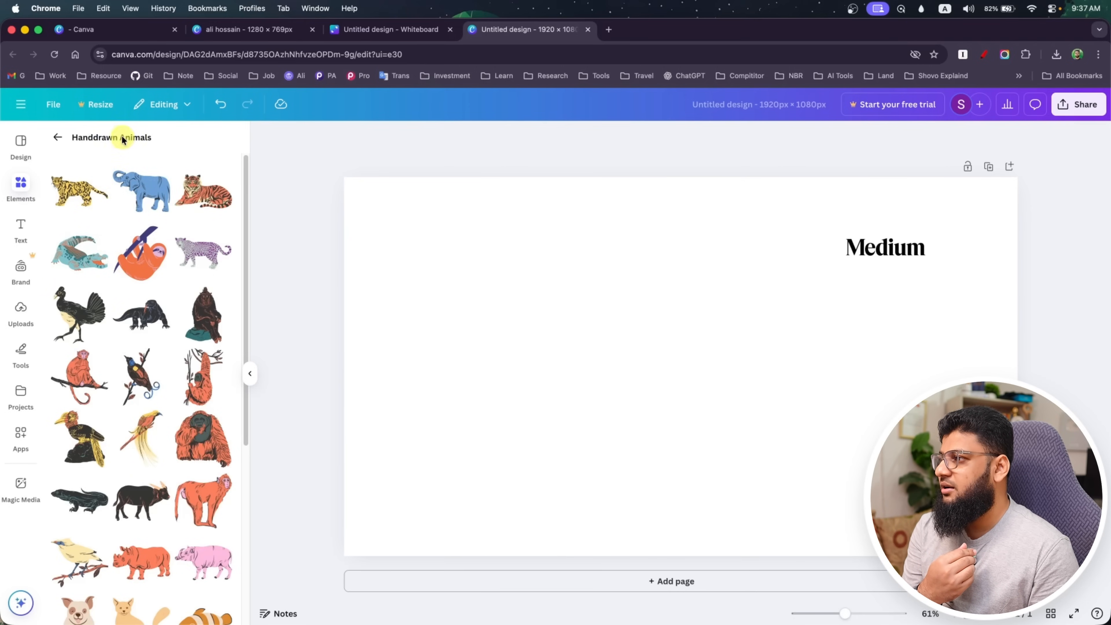
click(83, 381)
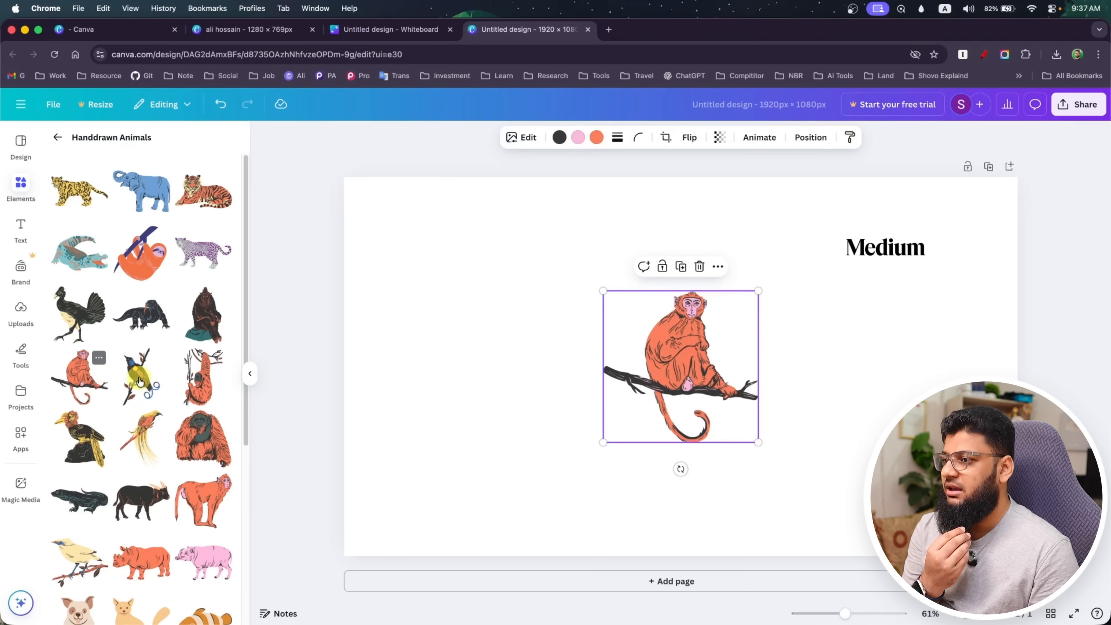
Enlarge the monkey graphic and position it slightly left of the page's centre
drag(603, 442, 518, 499)
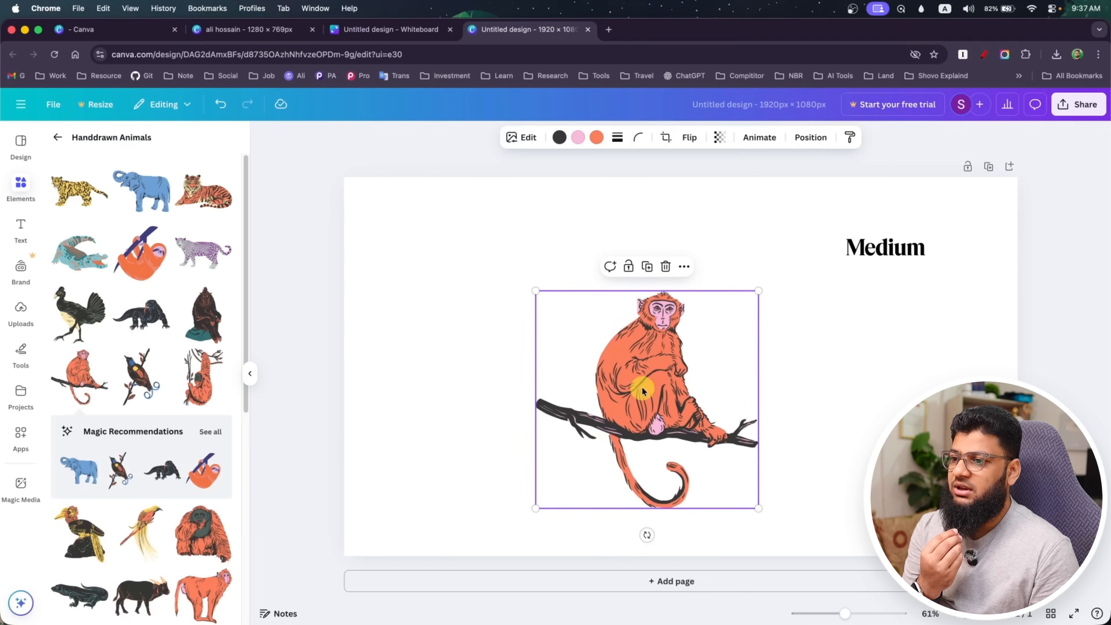
drag(756, 293, 798, 251)
drag(682, 391, 656, 375)
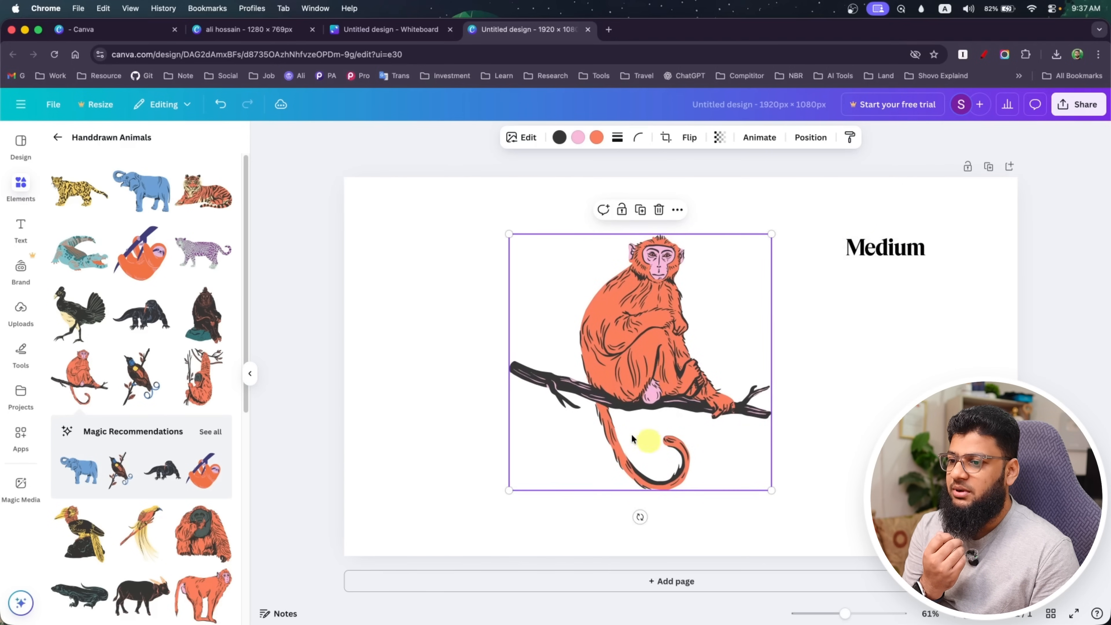
click(455, 458)
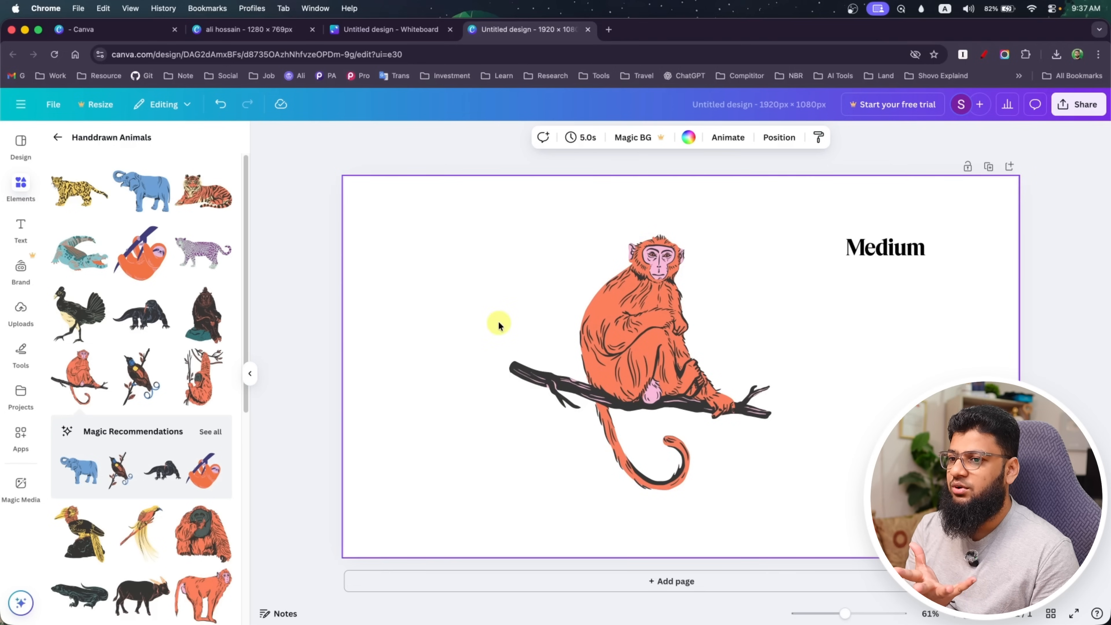
Move the Medium logo closer to the page's upper-right corner
drag(898, 245, 950, 204)
click(894, 330)
click(655, 359)
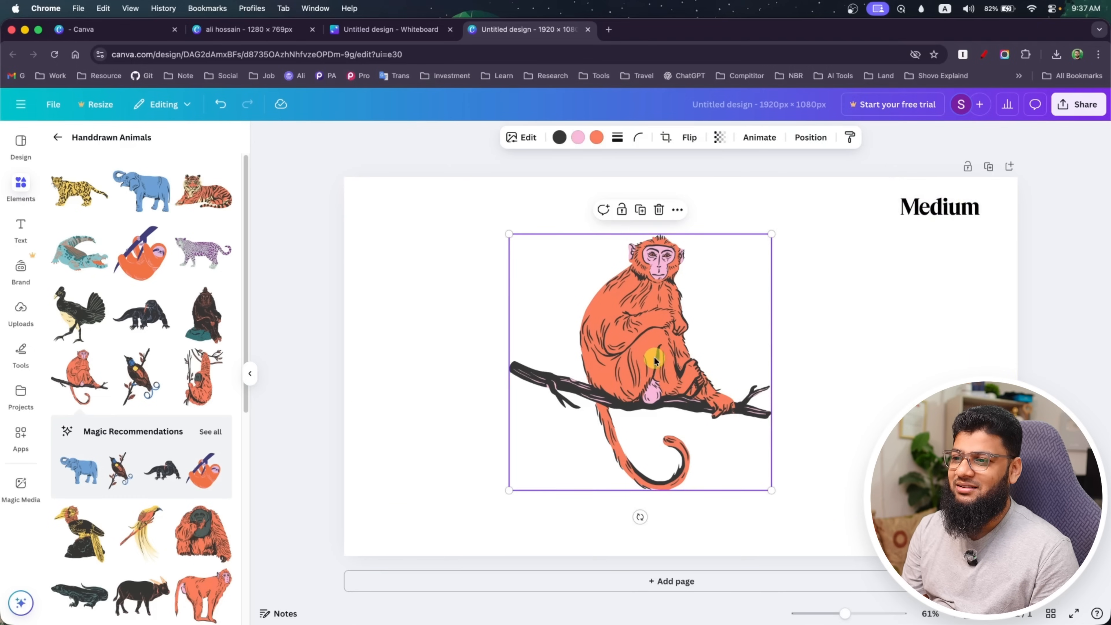
click(402, 419)
click(296, 421)
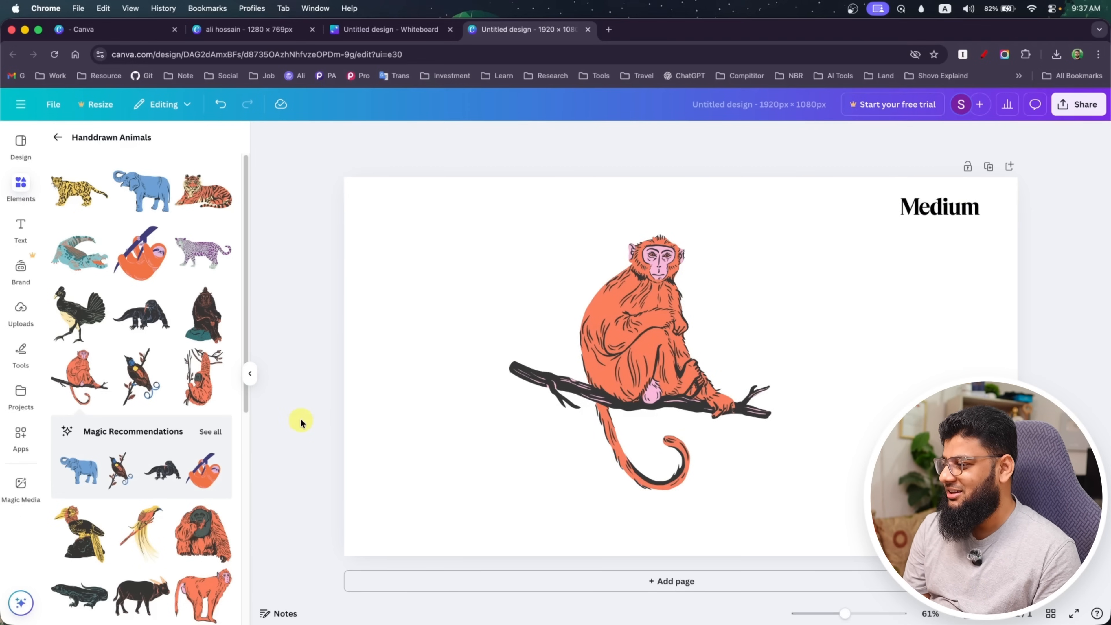
Add the orange rhinoceros from the Handdrawn Animals collection and delete the monkey from the page
scroll(140, 477, down, 10)
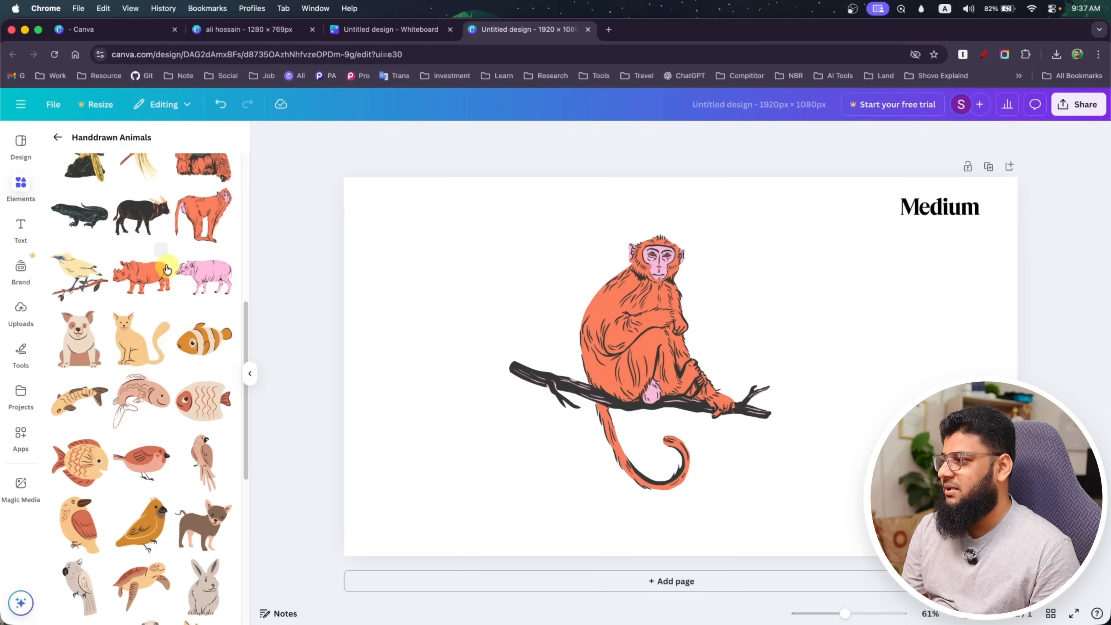
click(149, 275)
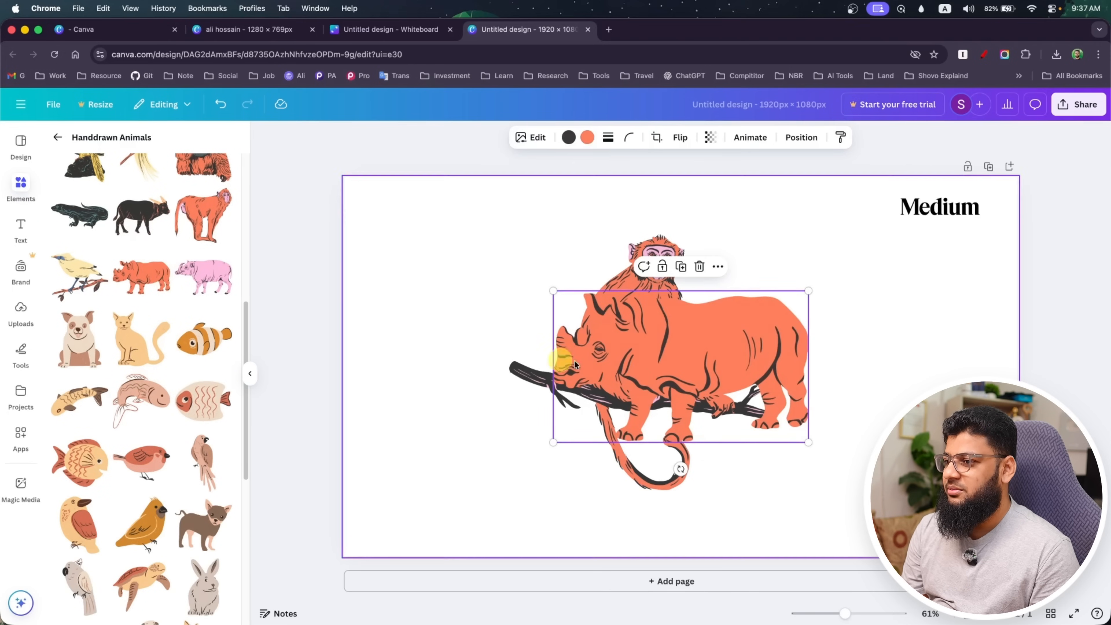
click(615, 276)
key(Delete)
click(740, 344)
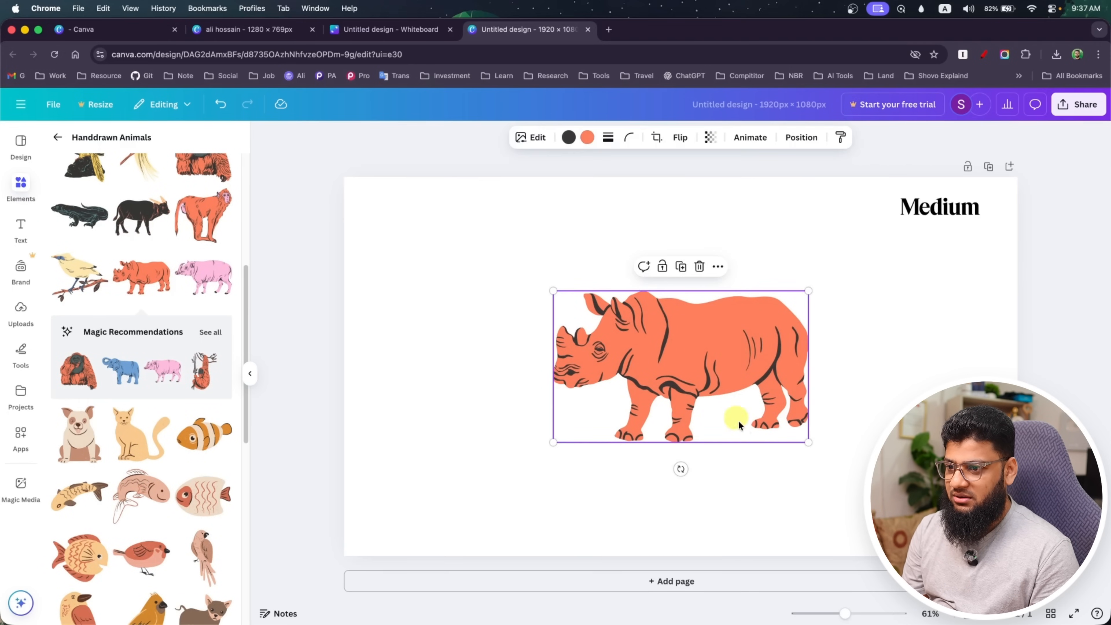
Enlarge the rhinoceros graphic and centre it on the page
drag(805, 445, 891, 497)
drag(753, 423, 712, 392)
click(474, 447)
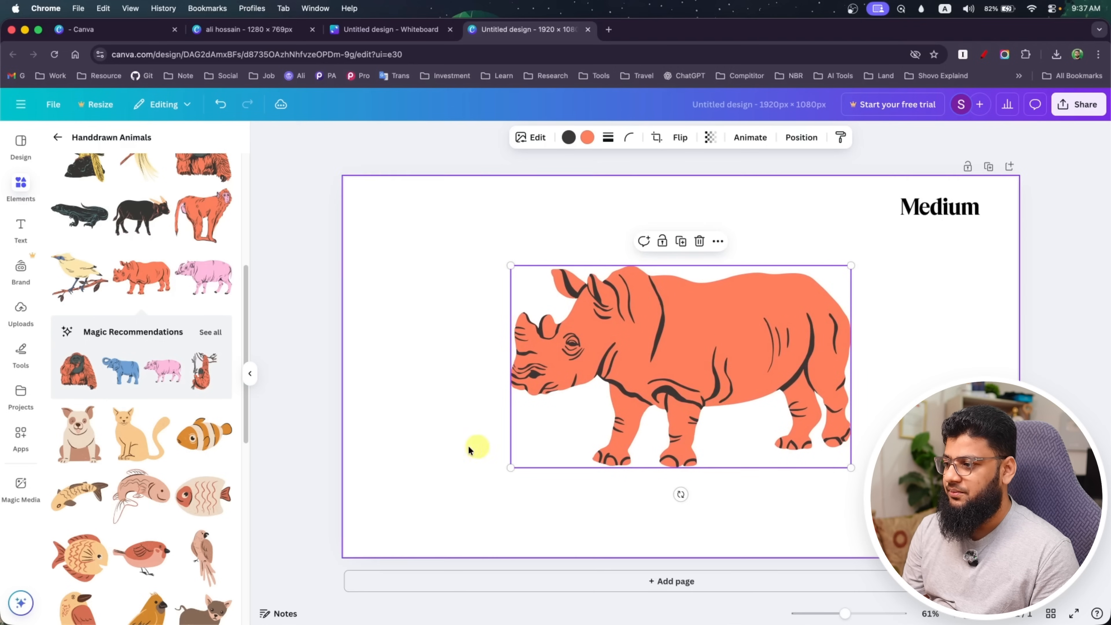
Open the Organic Summer graphics collection and delete the rhinoceros from the page
scroll(101, 473, down, 10)
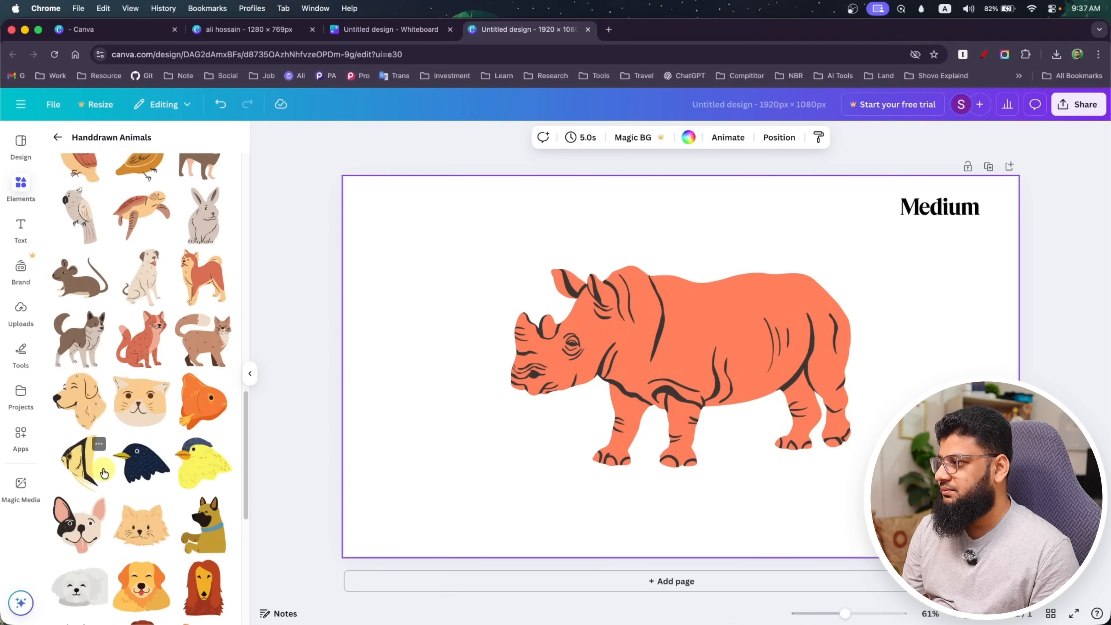
click(57, 137)
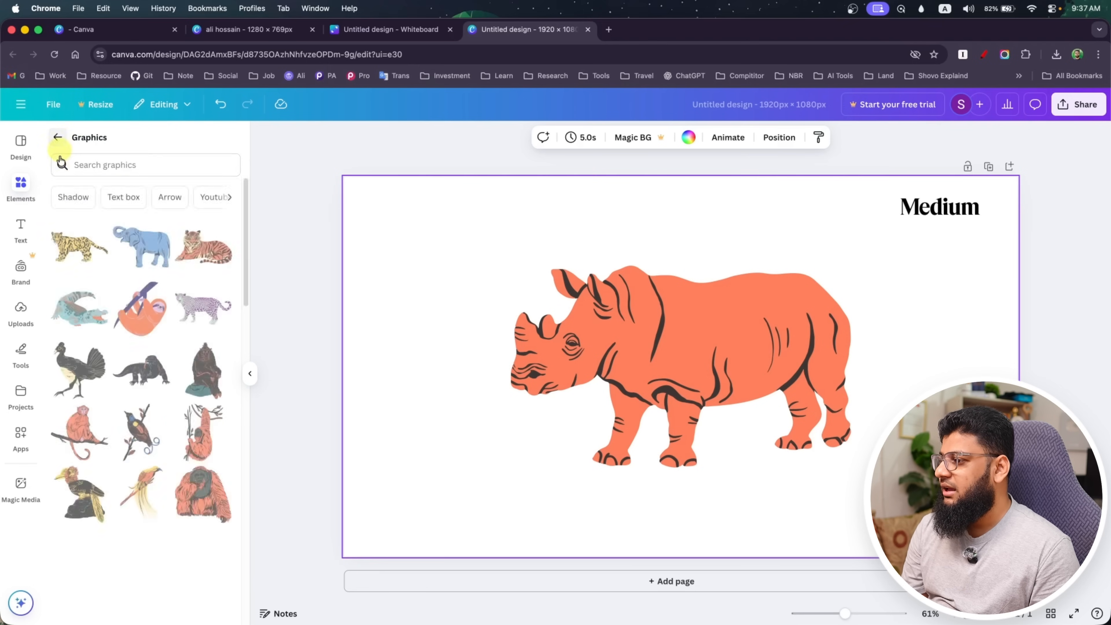
scroll(133, 378, down, 10)
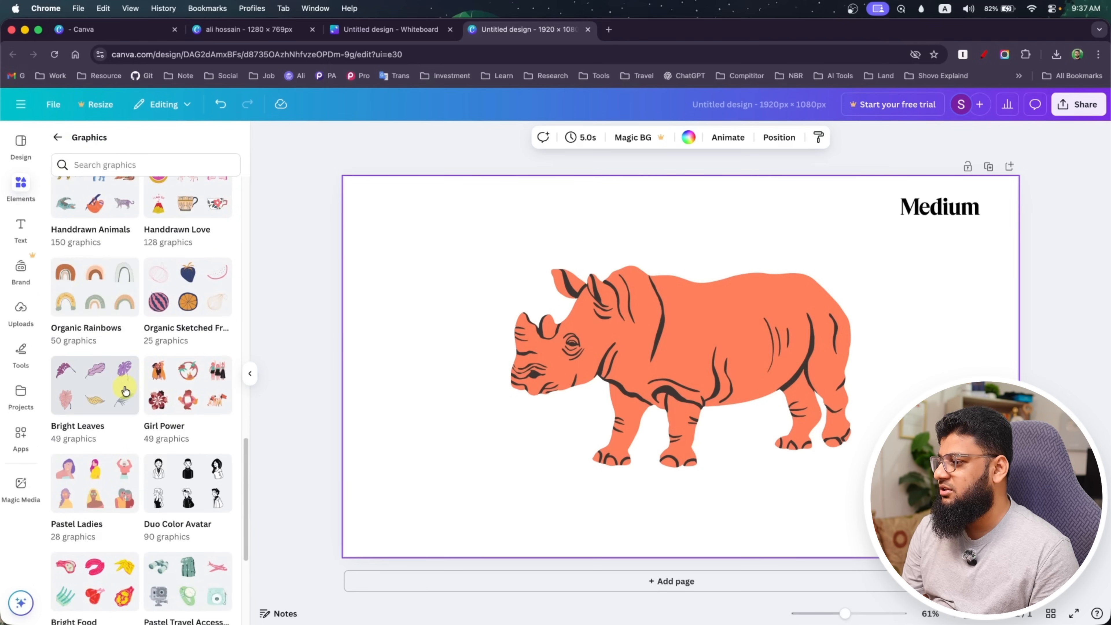
scroll(118, 391, down, 1)
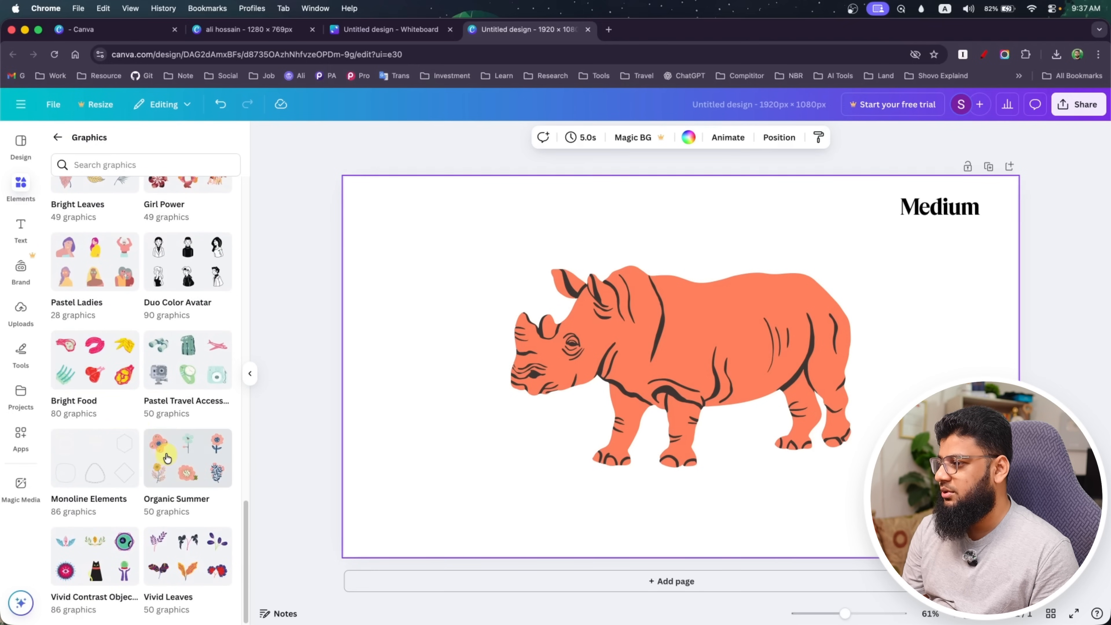
click(197, 451)
click(628, 353)
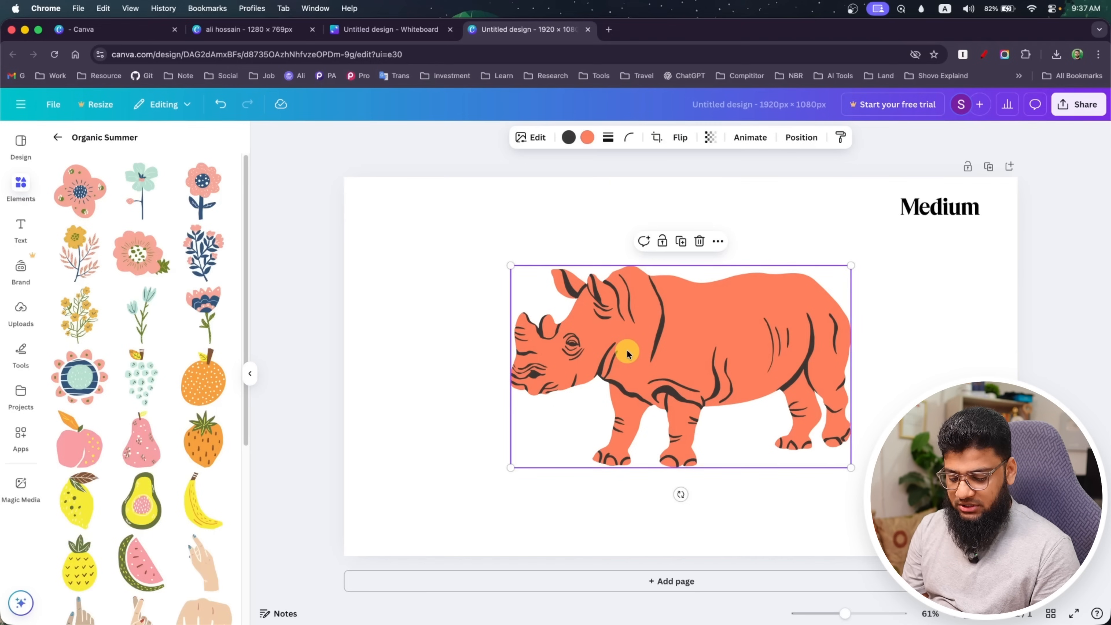
key(Delete)
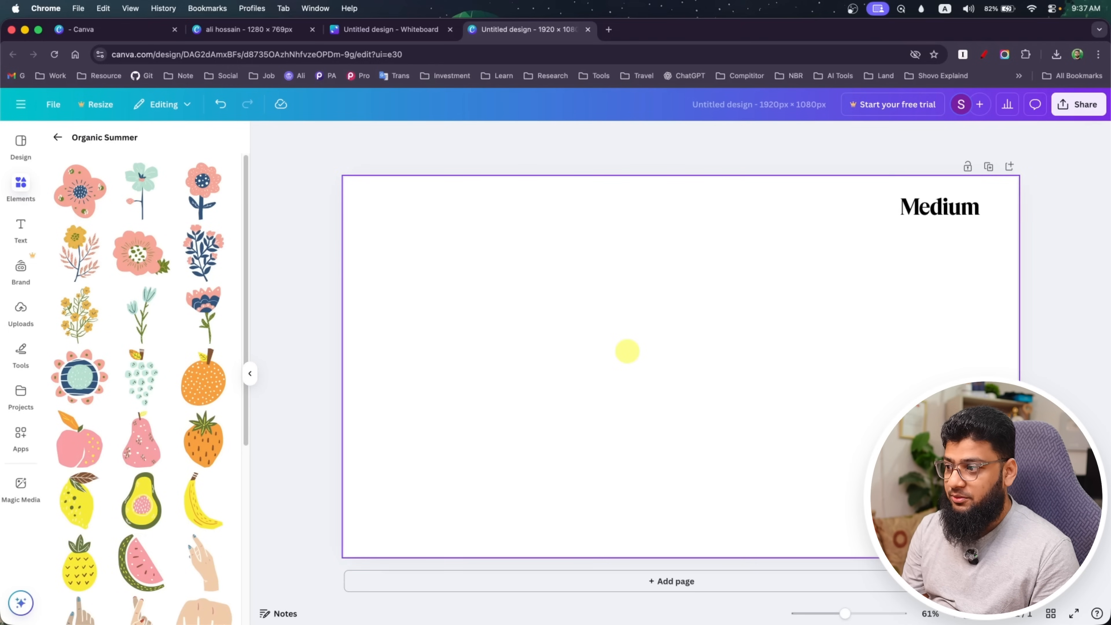
Add the yellow-flowered branch from the Organic Summer collection and enlarge it to nearly the full page height
click(87, 321)
drag(628, 444, 560, 551)
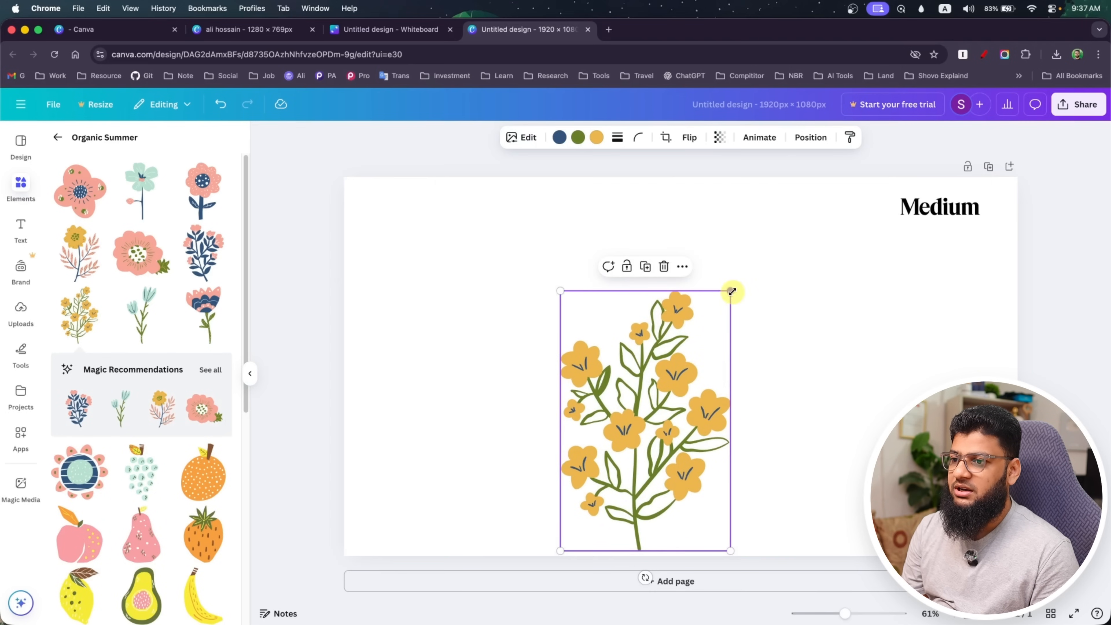
drag(731, 291, 669, 188)
Set the yellow-flowered branch's transparency value to 5
click(721, 140)
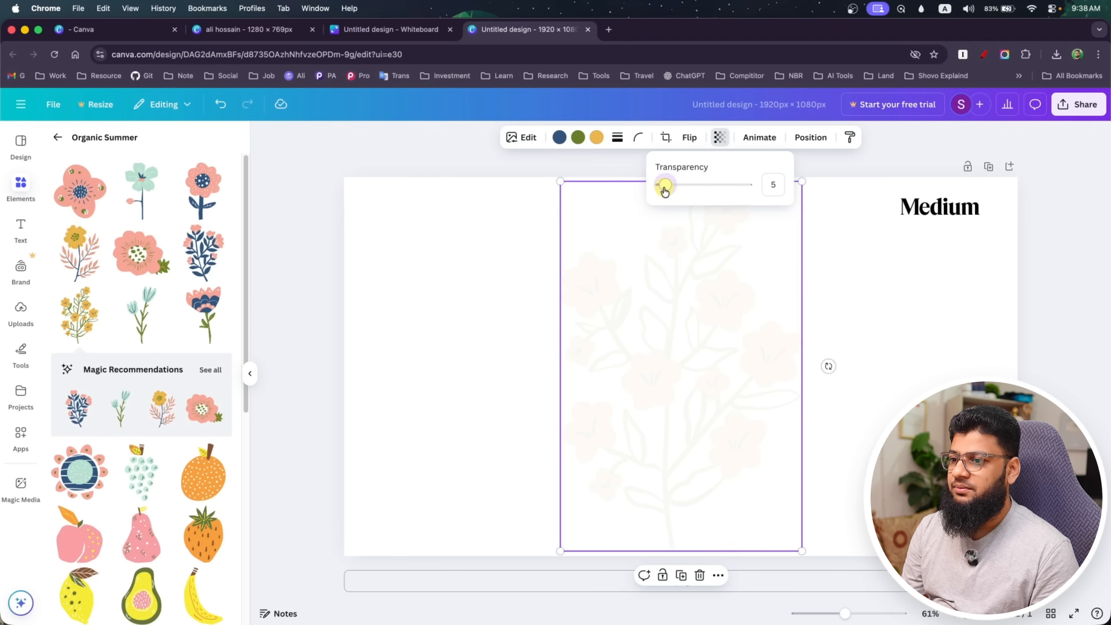
click(466, 293)
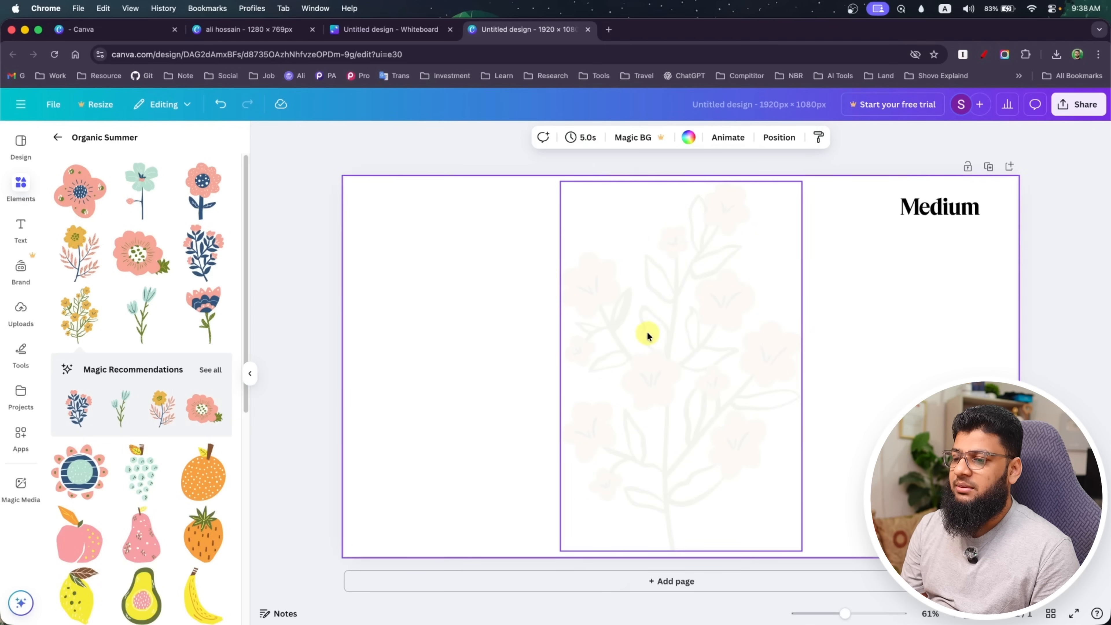
Crop the flower branch freeform, cutting off its upper blossoms and the lower end of its stem
click(652, 339)
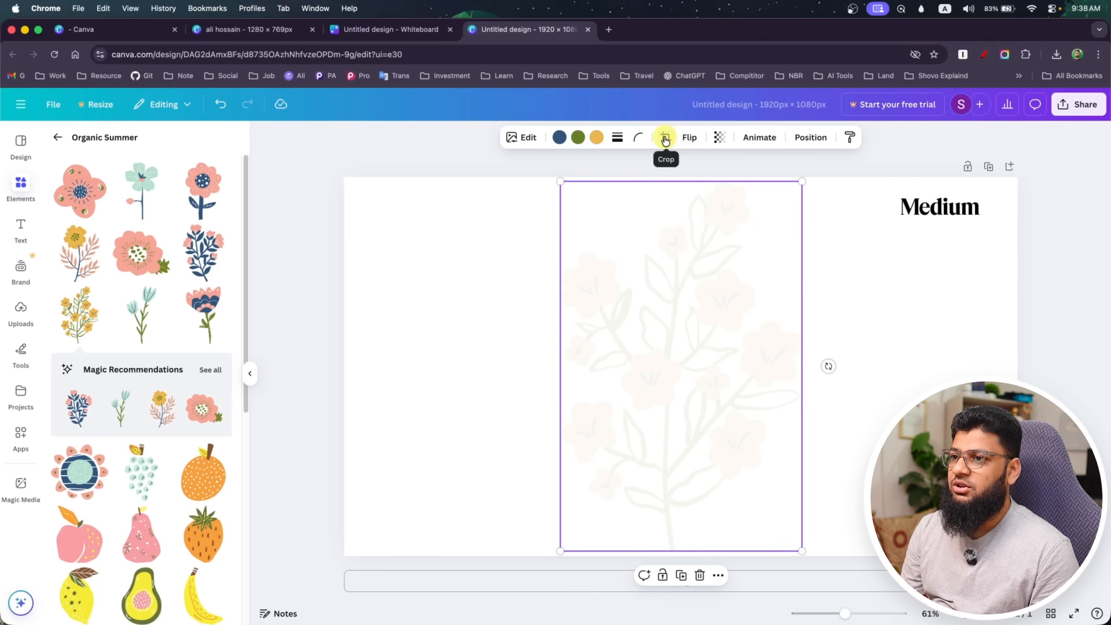
double_click(666, 193)
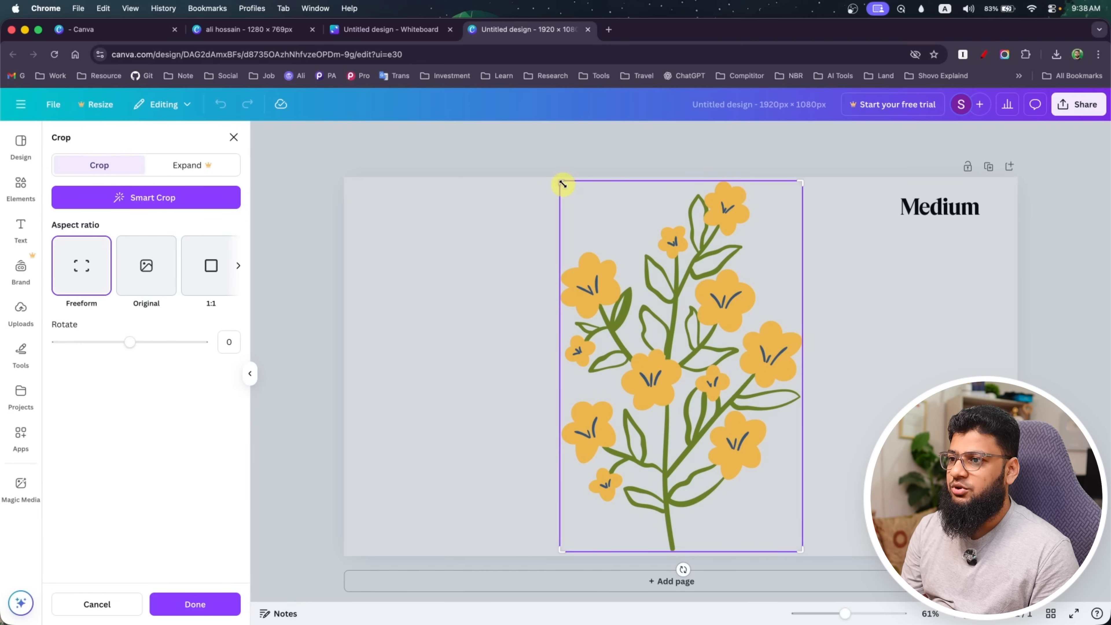
drag(563, 184, 561, 281)
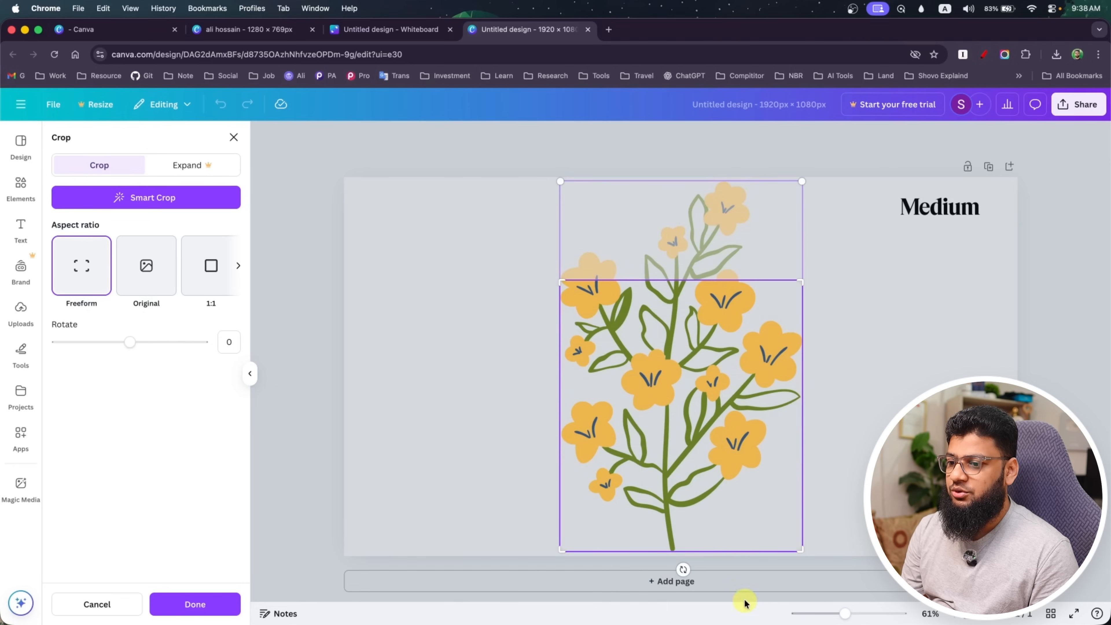
drag(799, 551, 815, 489)
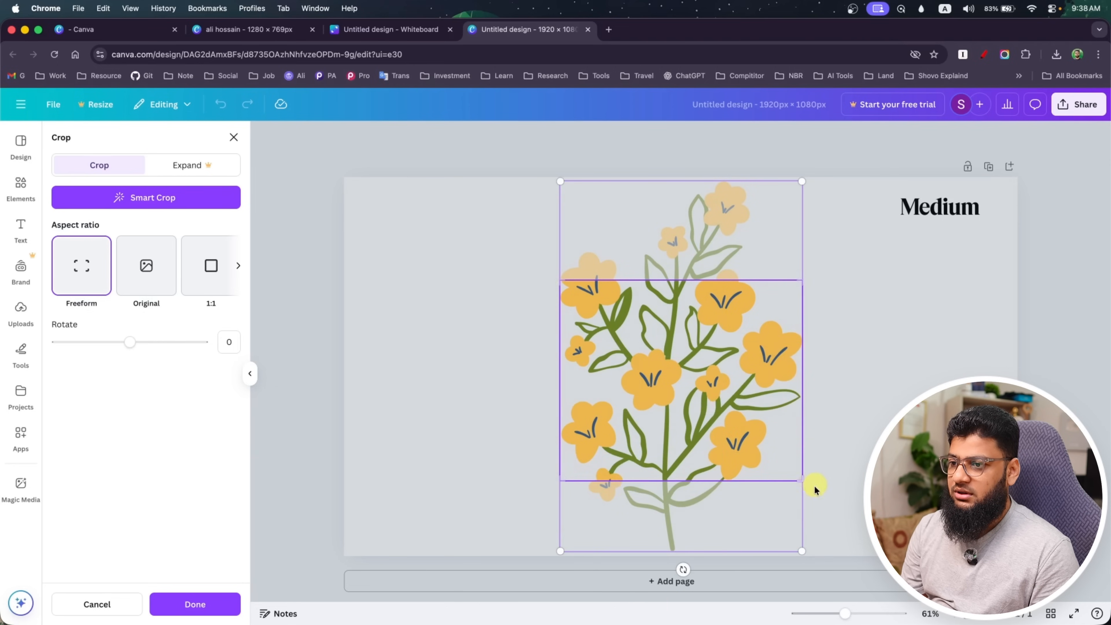
click(942, 277)
Move the cropped flower graphic to the page's upper-left corner, enlarge it across the whole page, and shift it upward as a background
click(707, 362)
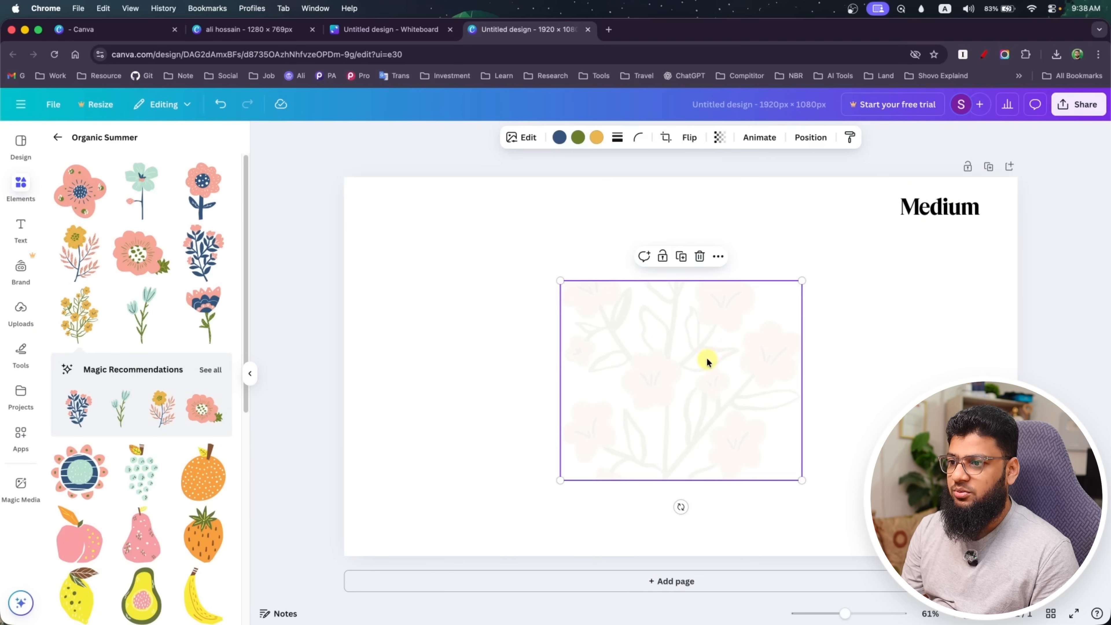
drag(698, 372, 486, 268)
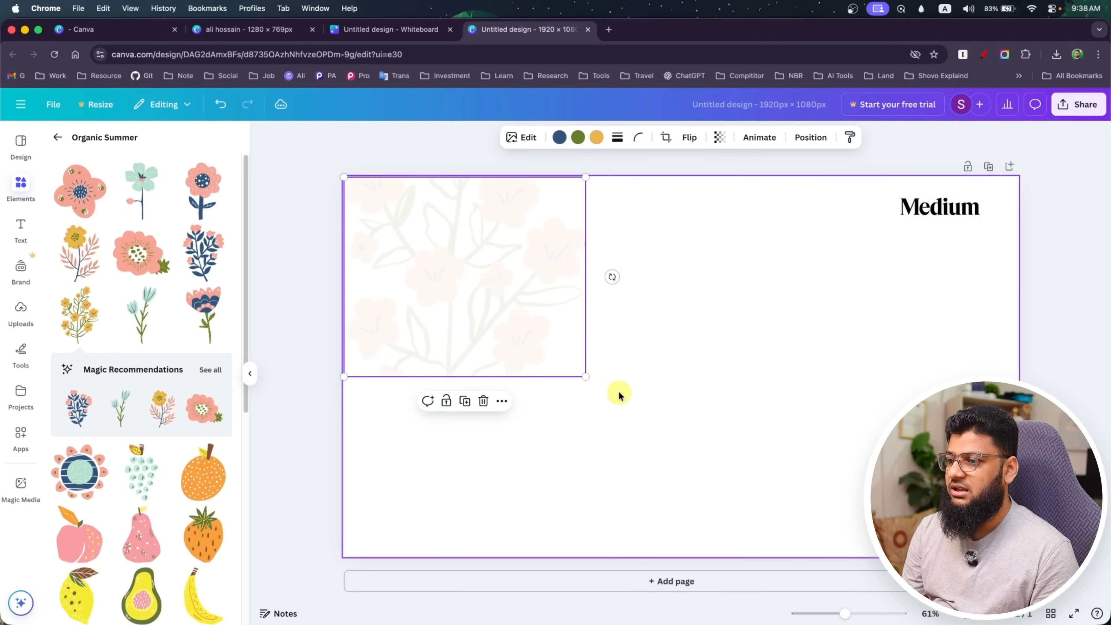
drag(585, 379, 1019, 621)
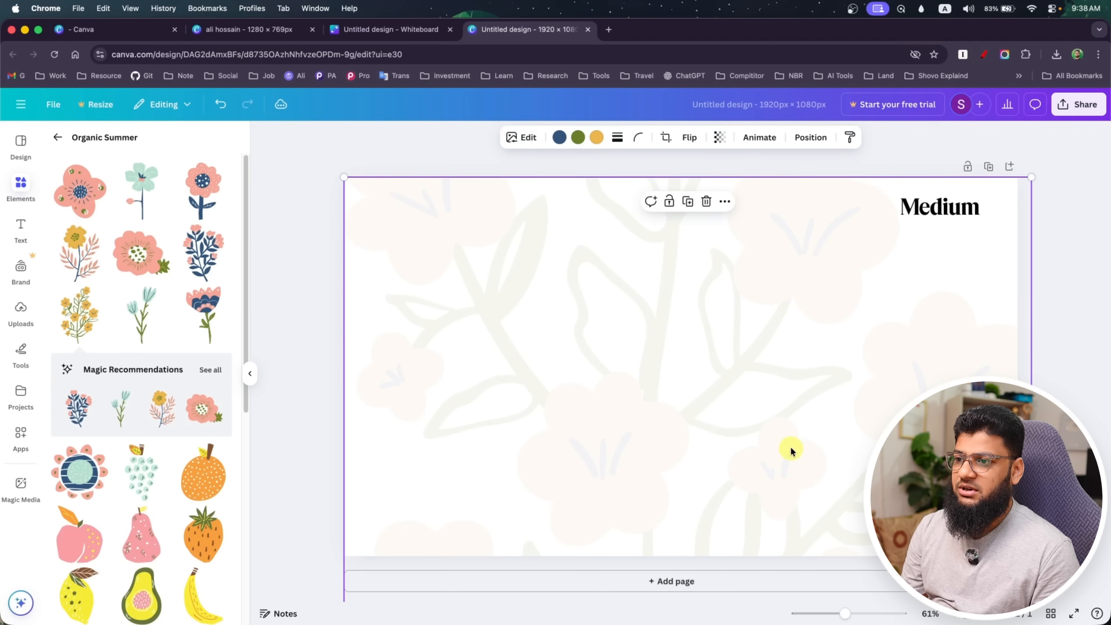
drag(789, 449, 789, 402)
click(1063, 373)
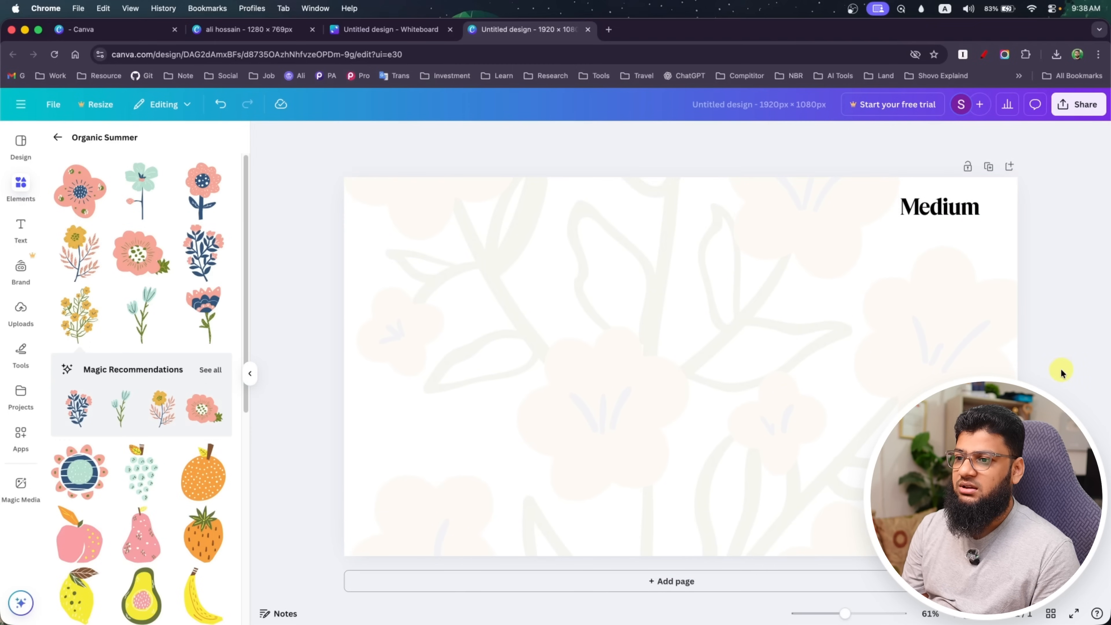
Leave the Organic Summer collection and add a square from the shapes library to the page
click(648, 298)
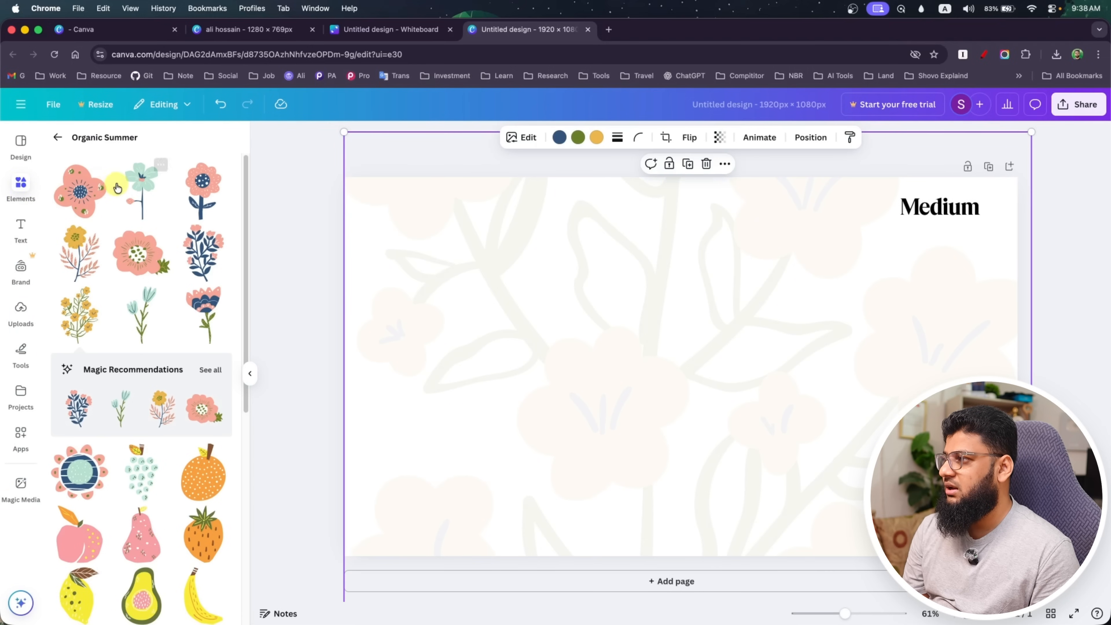
click(58, 137)
scroll(139, 320, up, 15)
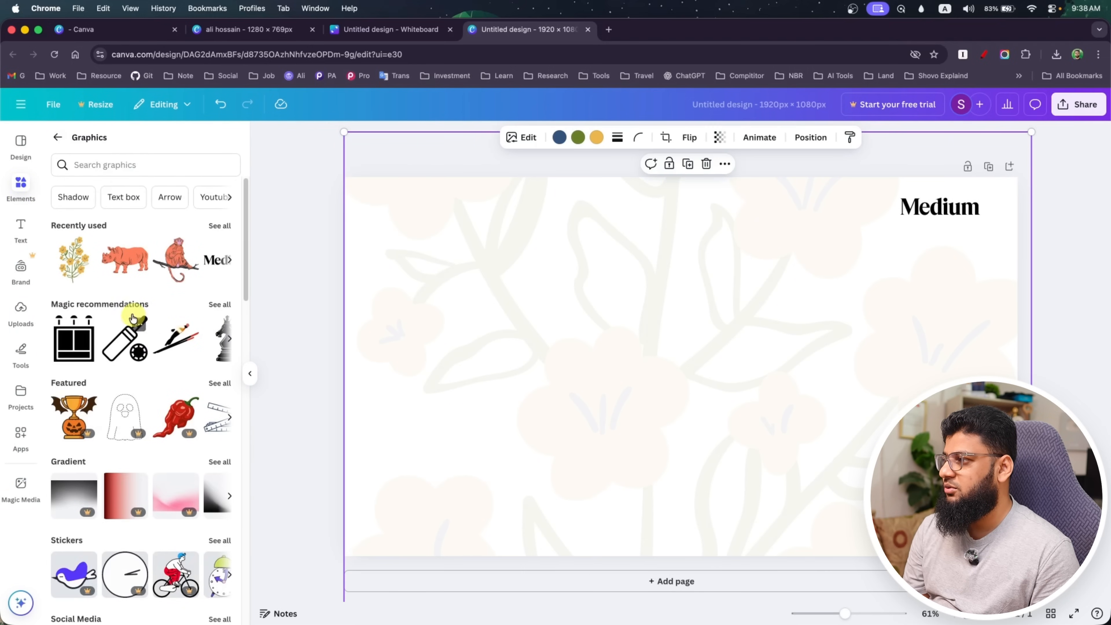
click(58, 137)
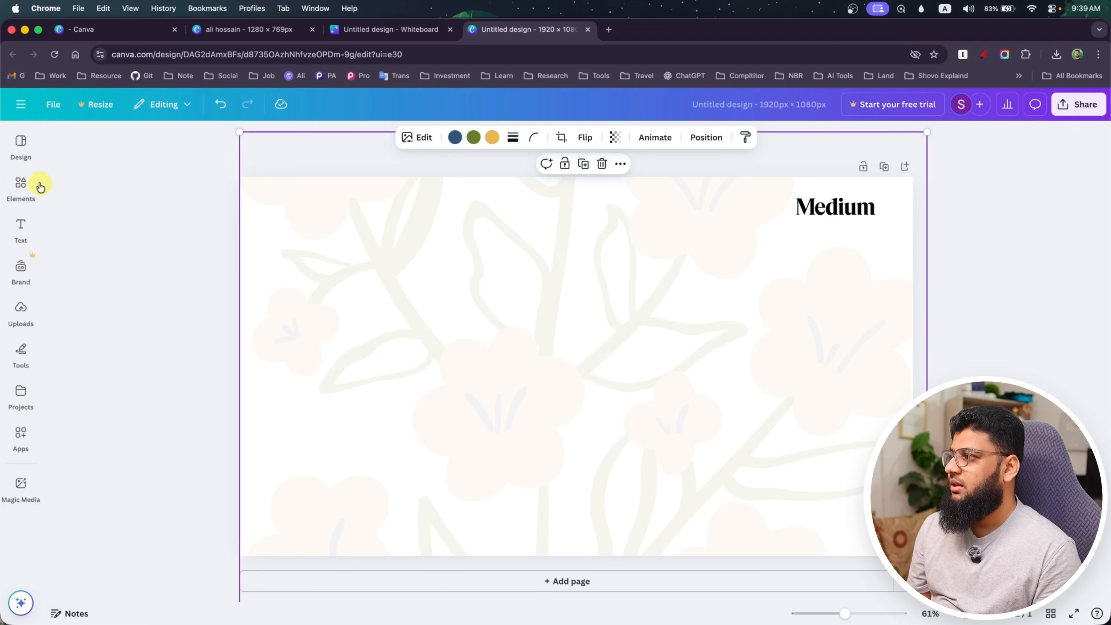
mouse_move(25, 188)
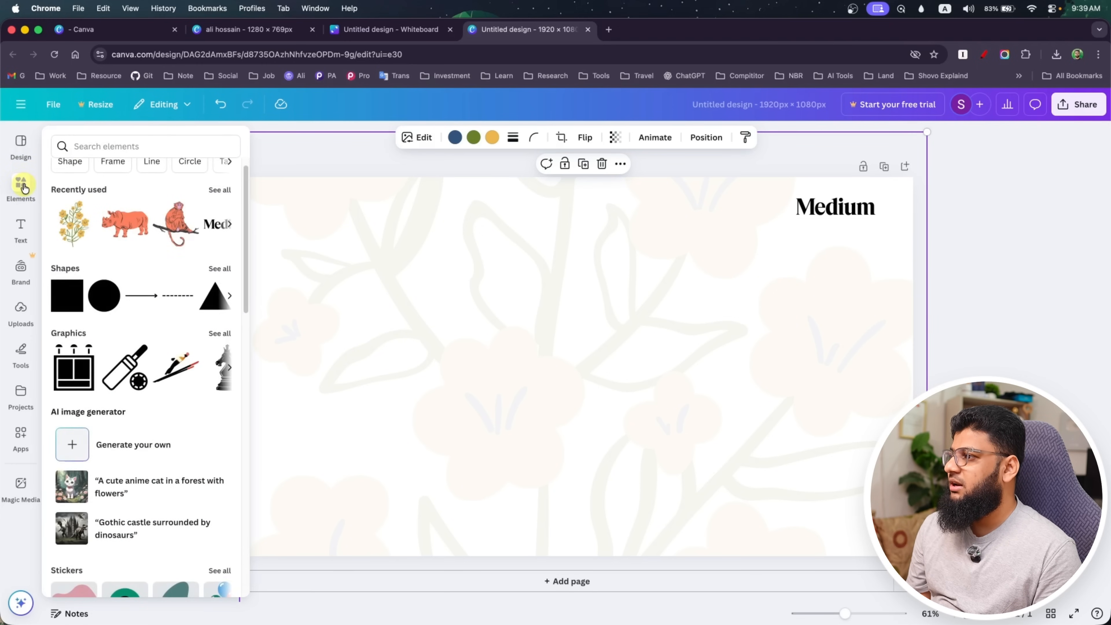
click(67, 302)
click(457, 396)
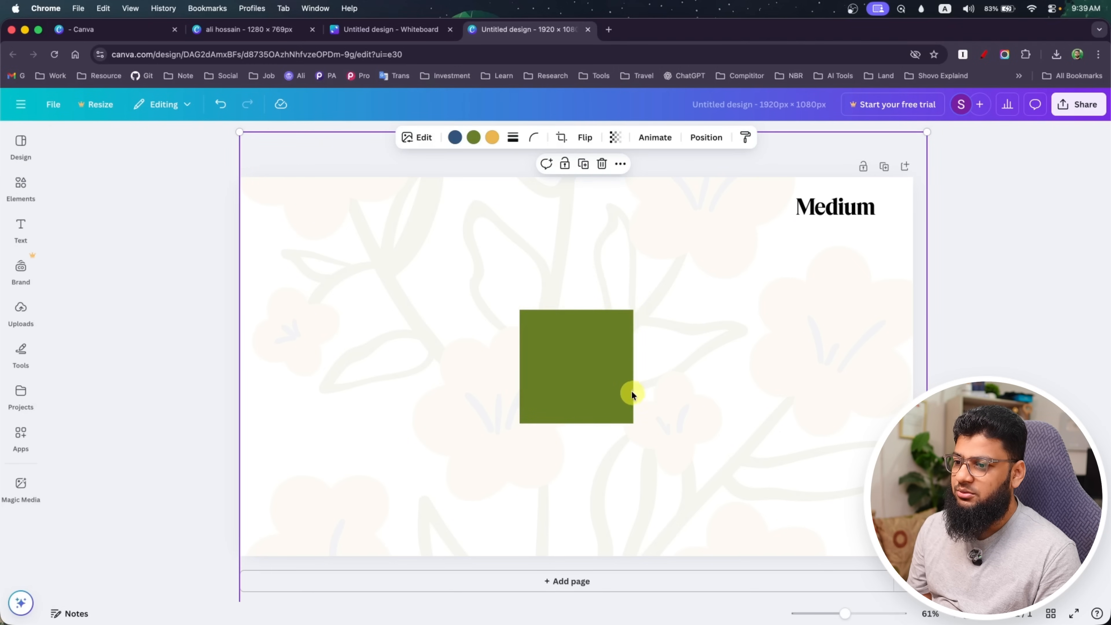
Try corner rounding 30 with 16 sides on the square, ending with corner rounding 0 and 6 sides
click(572, 352)
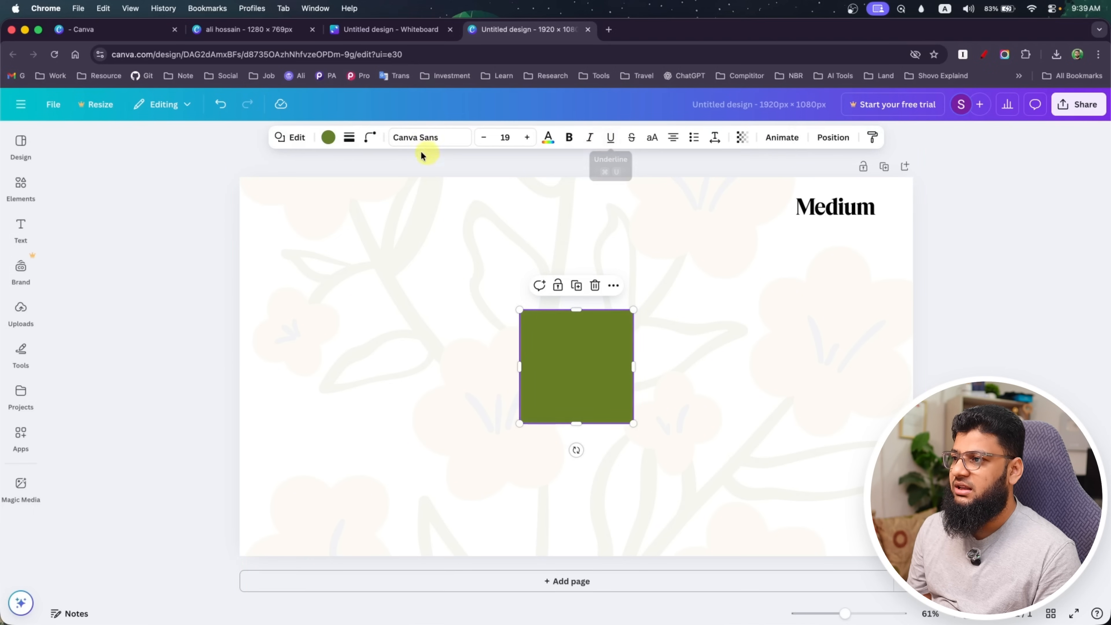
click(371, 140)
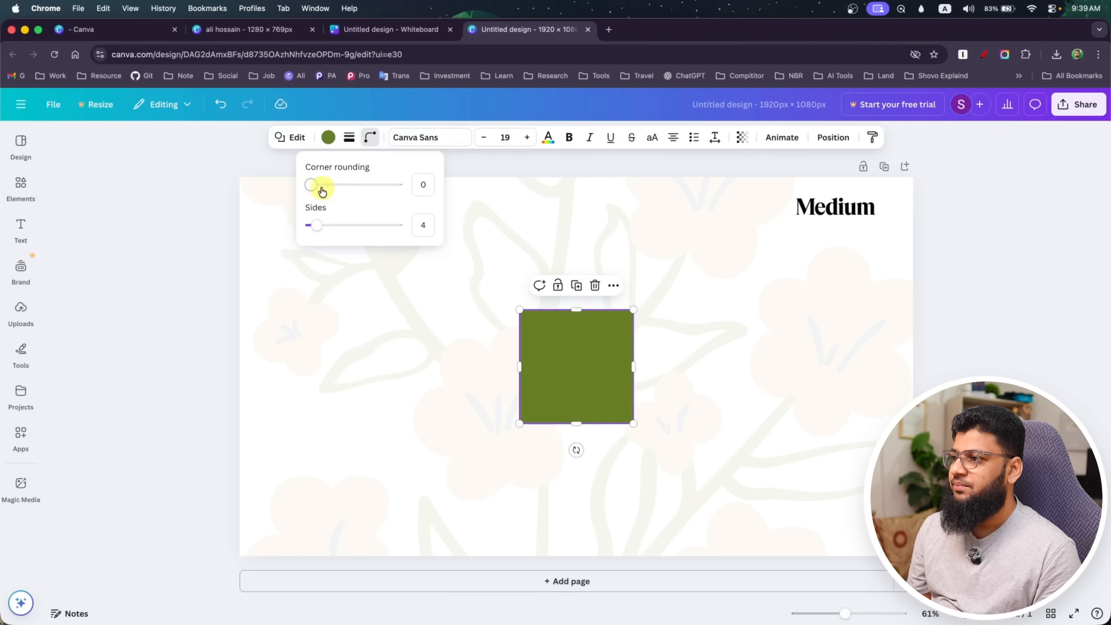
drag(311, 184, 322, 187)
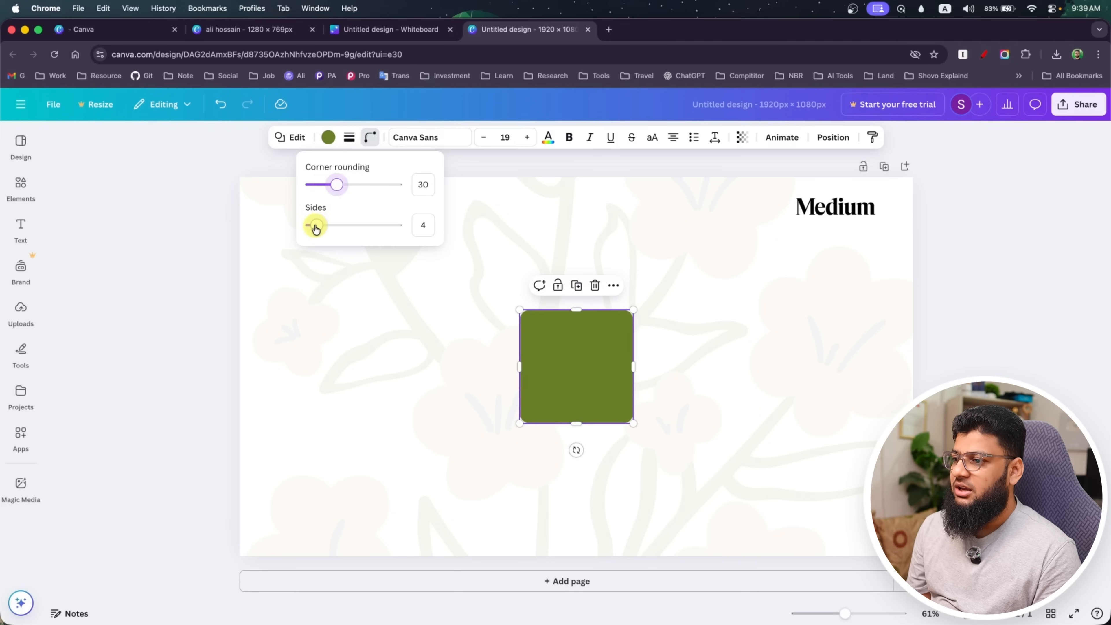
drag(316, 229, 387, 232)
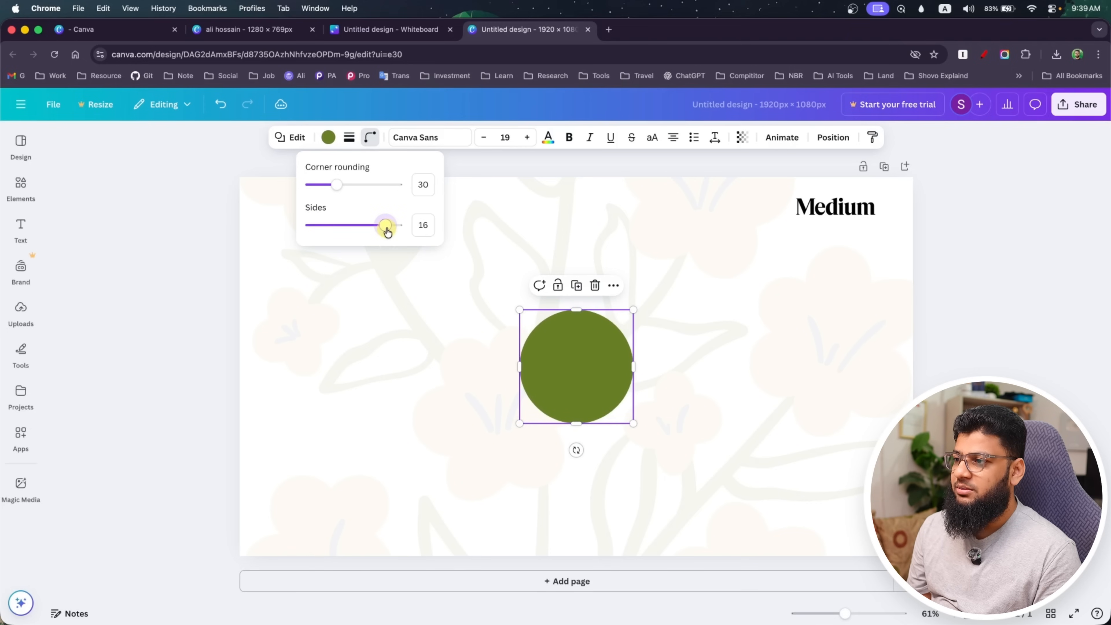
drag(337, 185, 268, 196)
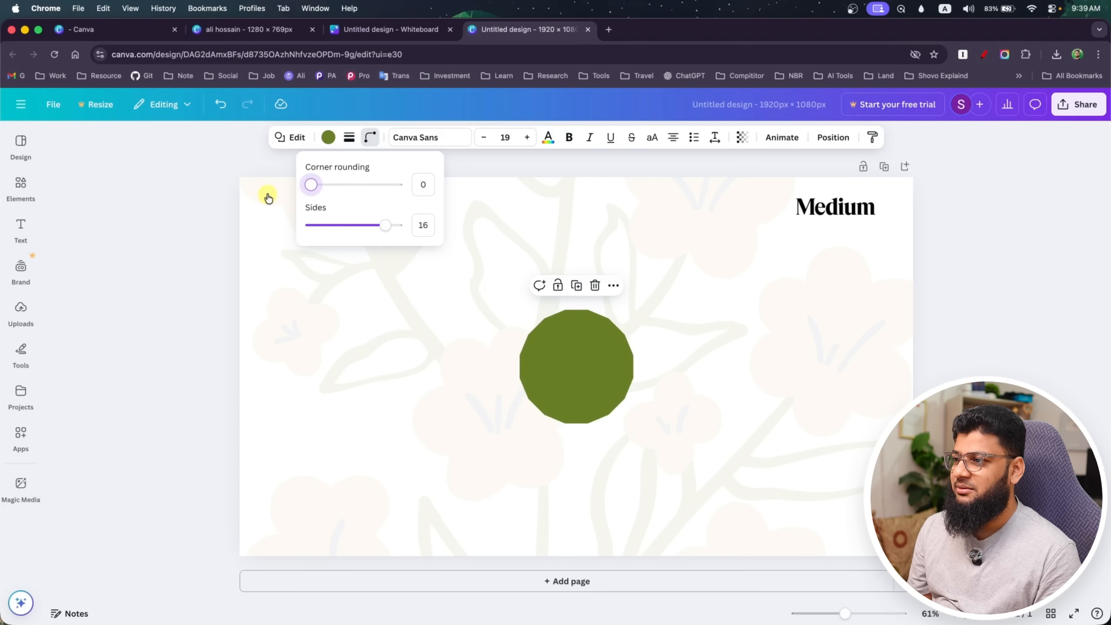
drag(385, 225, 329, 225)
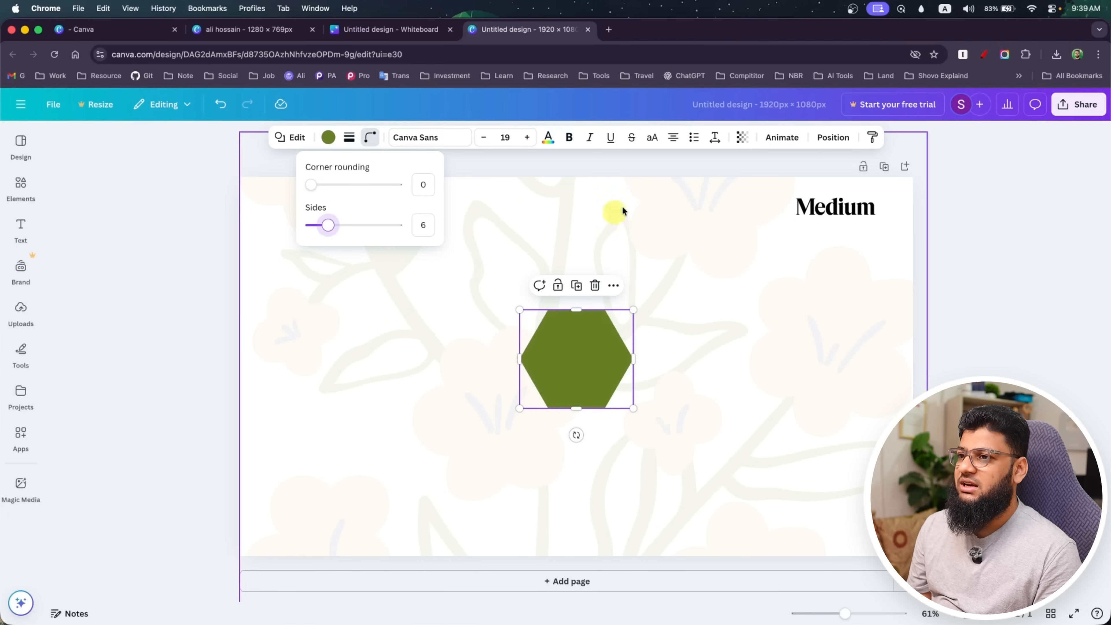
Change the hexagon's fill color to the black document color
click(548, 137)
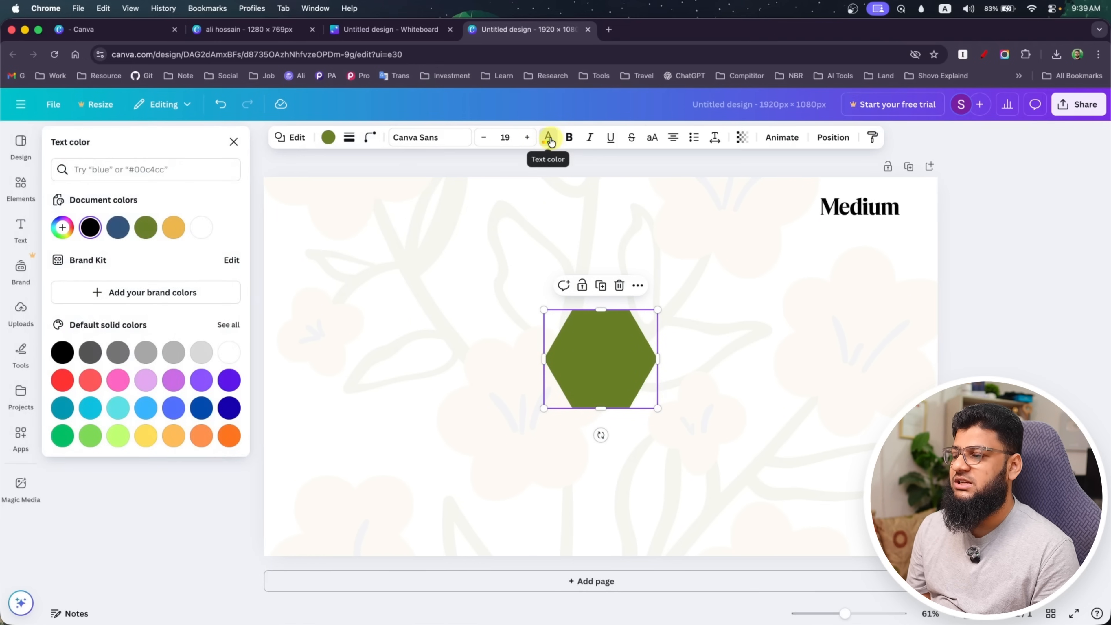
click(326, 145)
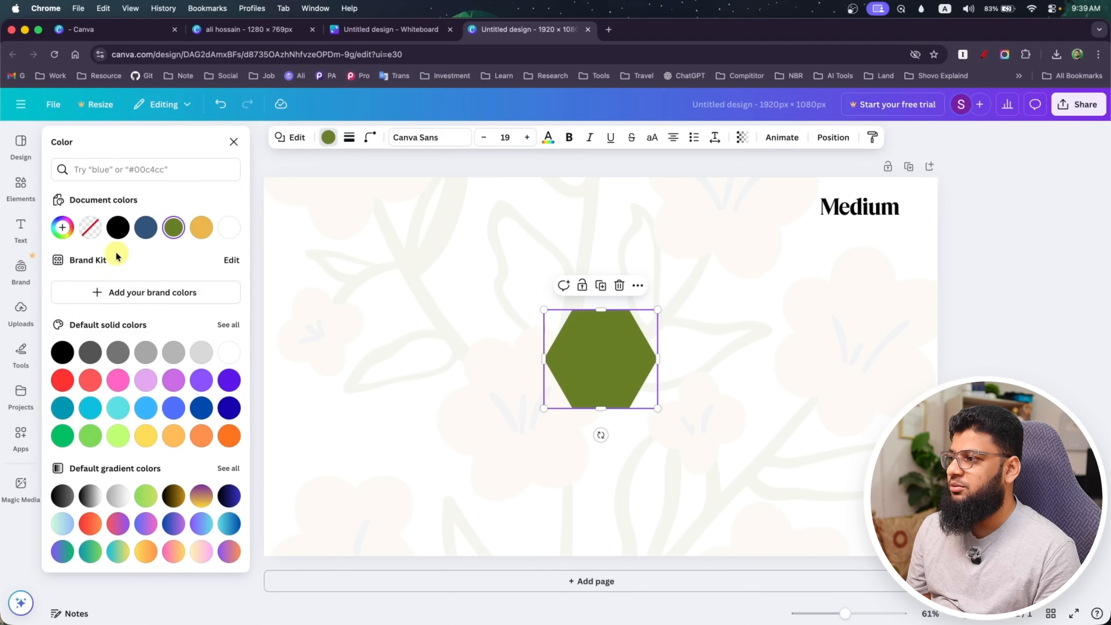
click(115, 227)
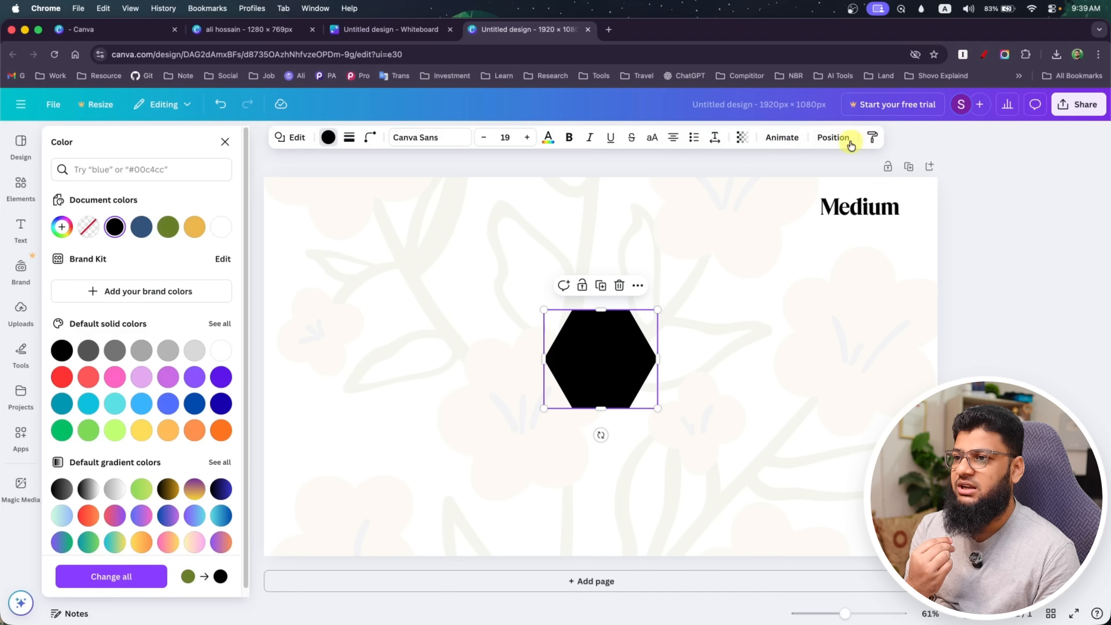
Delete the black hexagon from the page
double_click(613, 350)
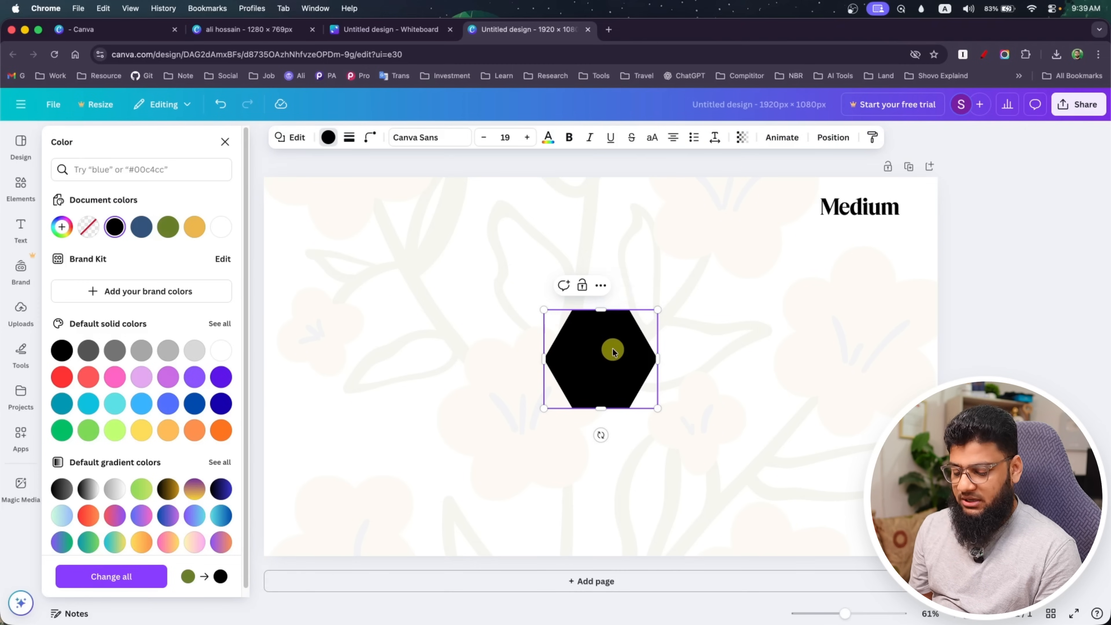
click(609, 388)
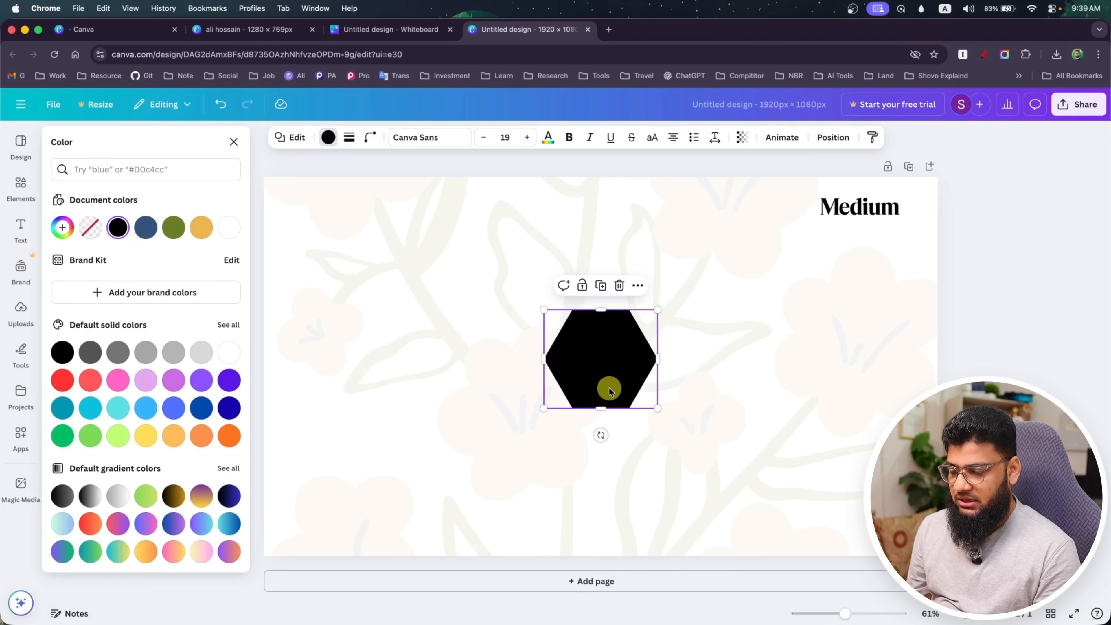
key(Delete)
Add a plain text box to the page
click(565, 356)
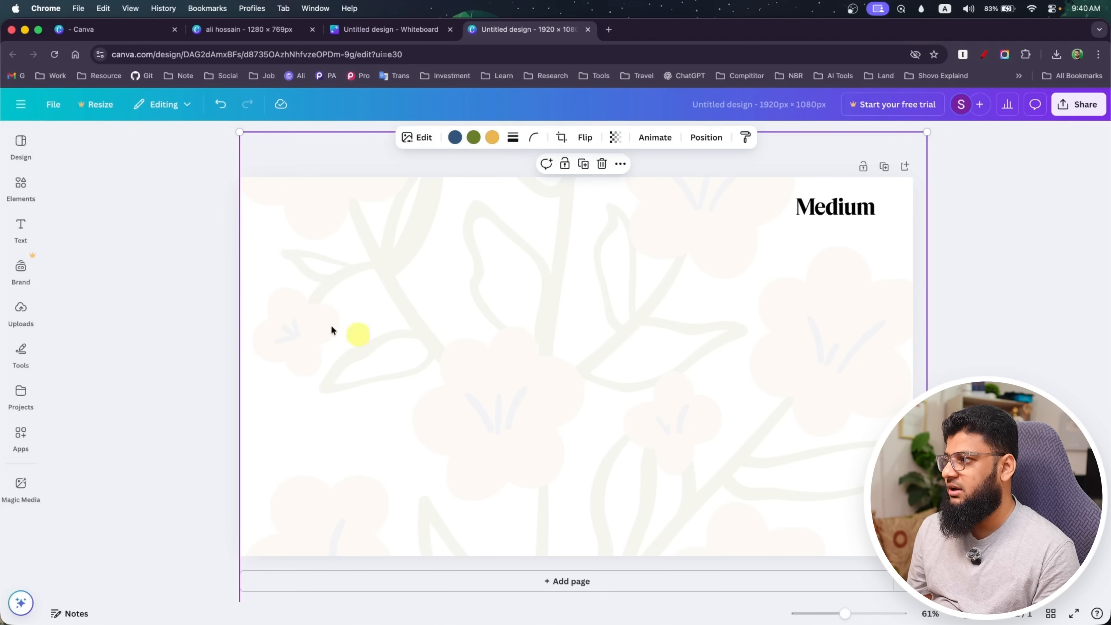
click(26, 230)
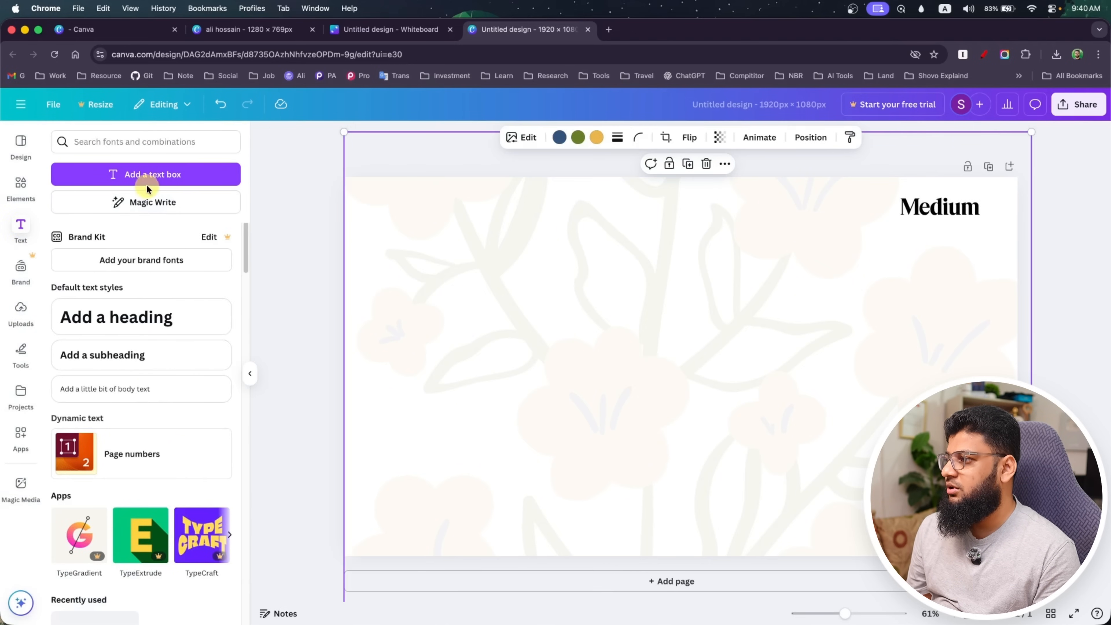
click(160, 180)
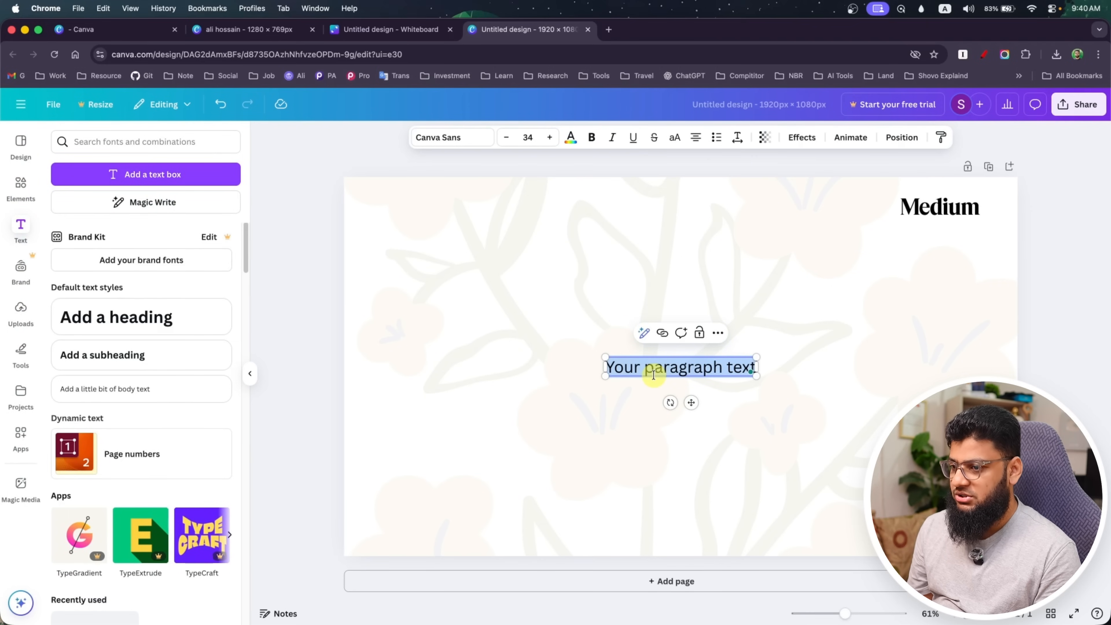
Search Google for "lorem ispam" in a new browser tab and open the lipsum.com generator site
click(610, 30)
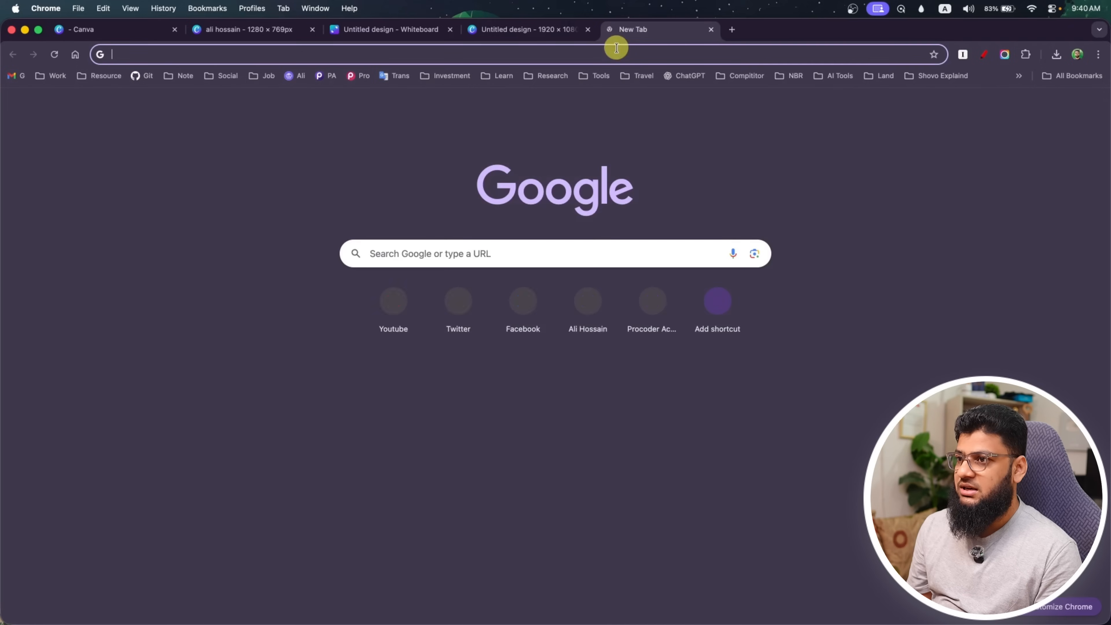
text(lorem )
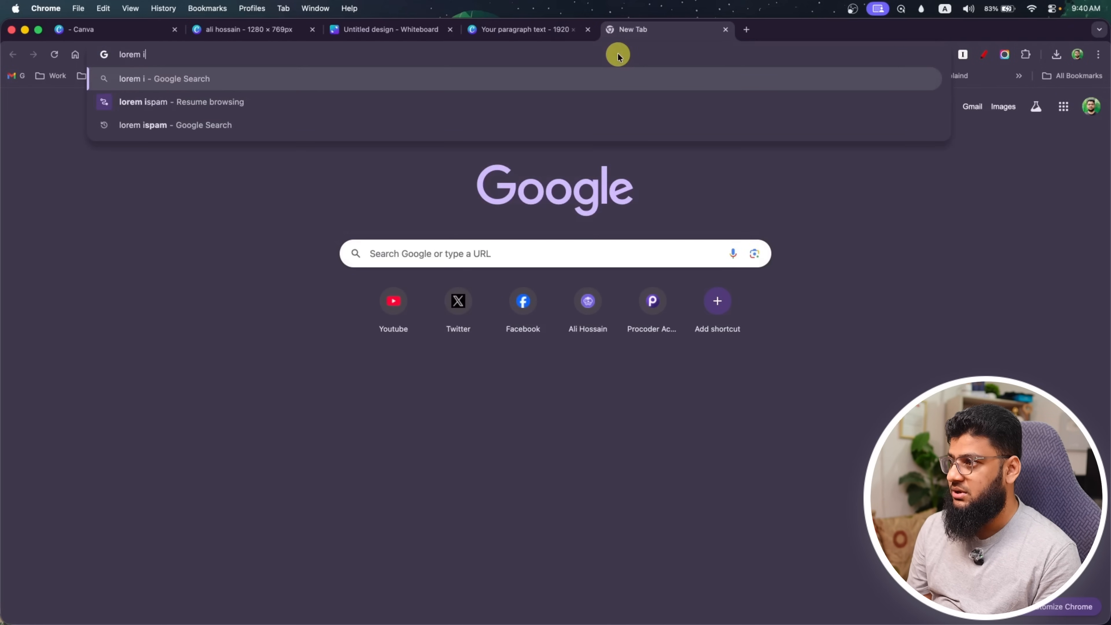
text(i)
click(267, 127)
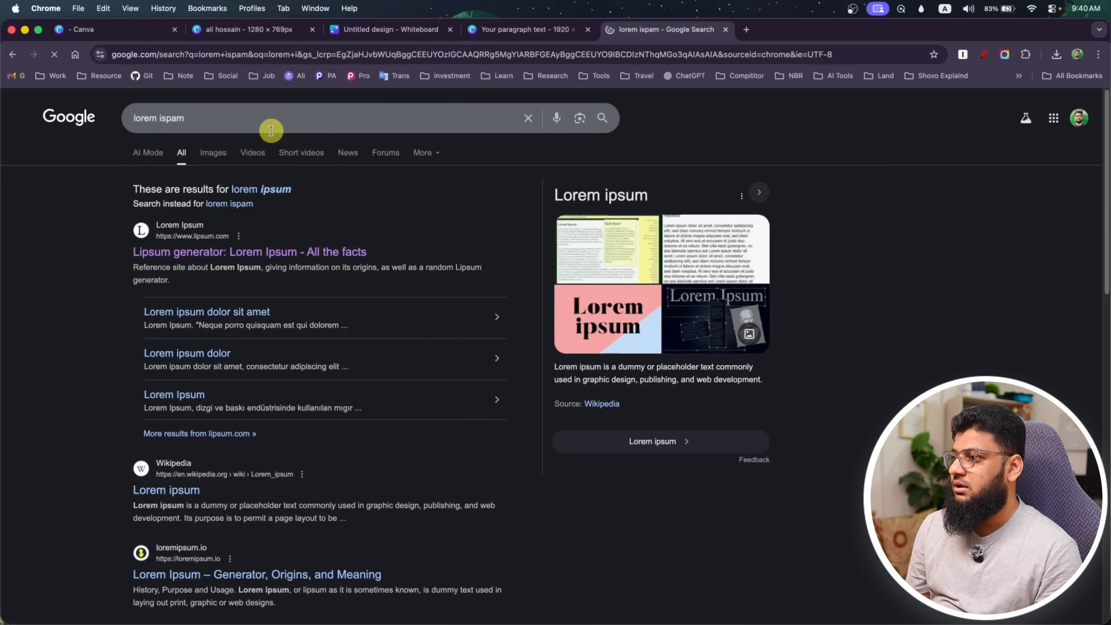
click(205, 253)
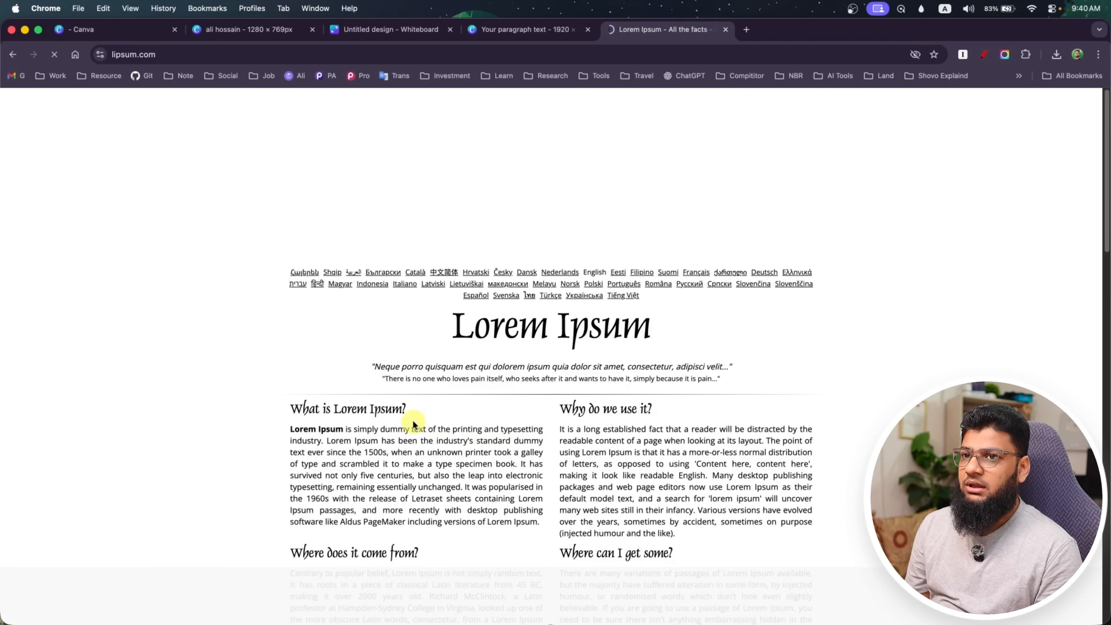
Copy the first paragraph under "Where does it come from?" and paste it over the placeholder text in the Canva design
scroll(413, 424, down, 5)
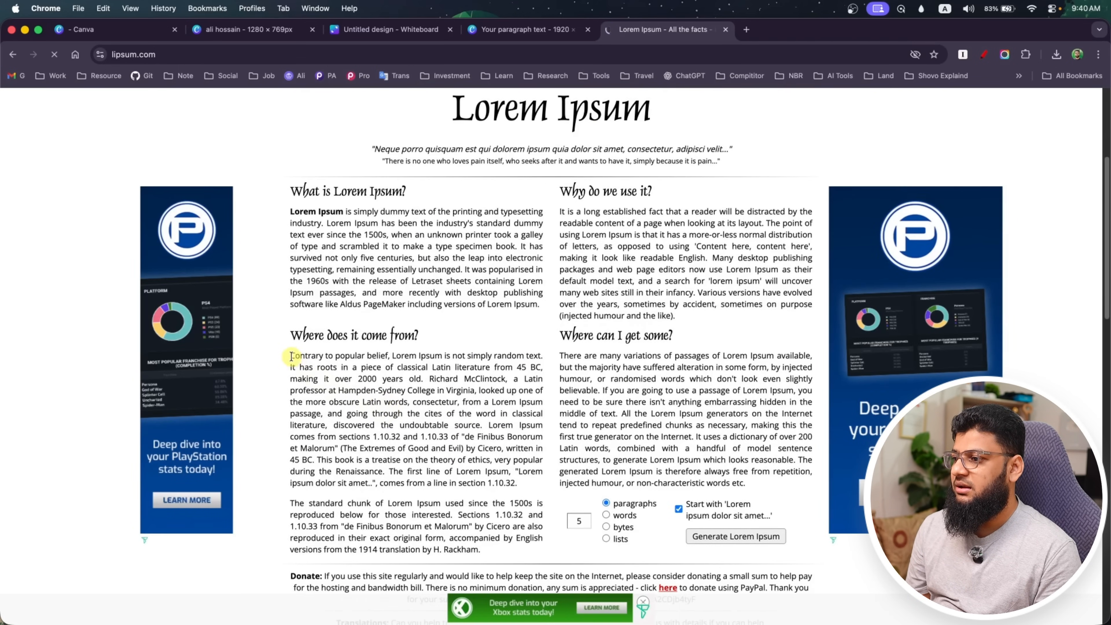
drag(291, 356, 529, 482)
key(super+c)
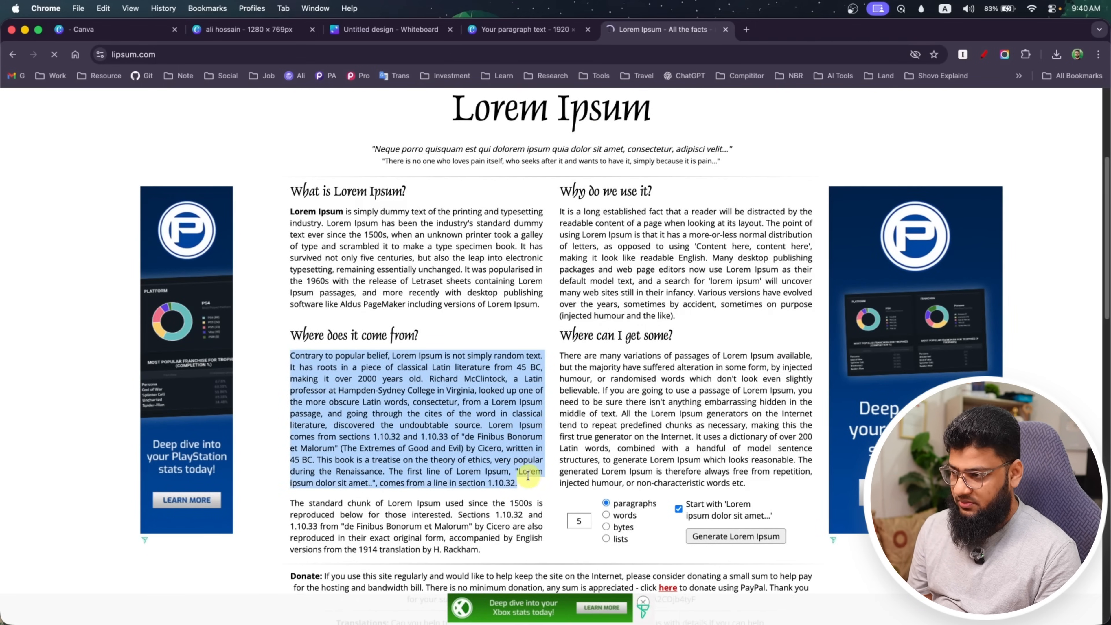
click(496, 27)
double_click(641, 366)
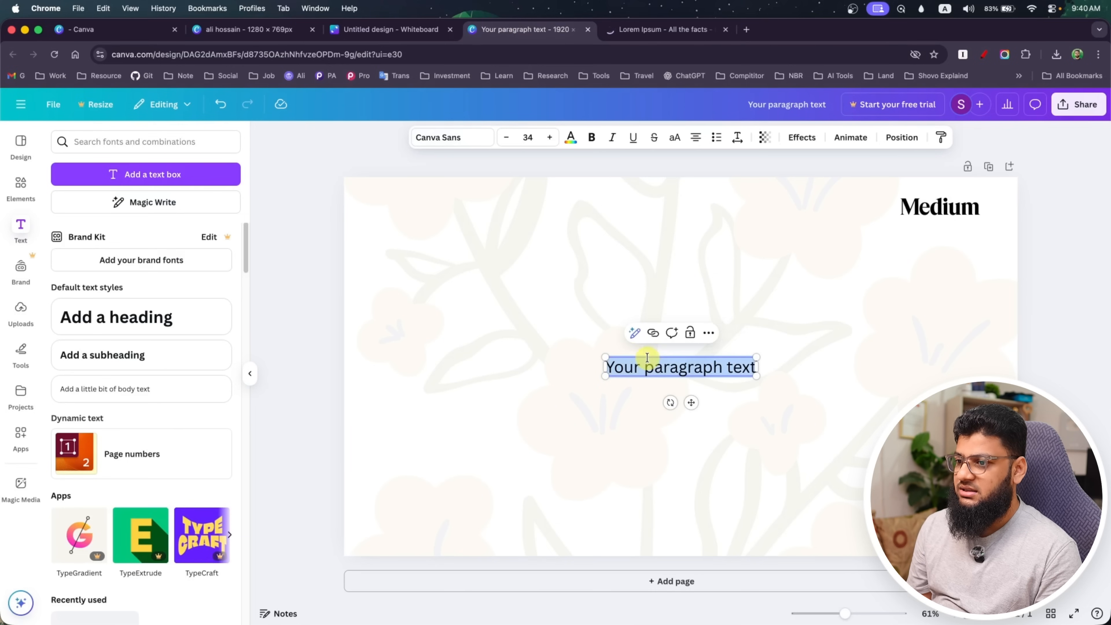
key(super+v)
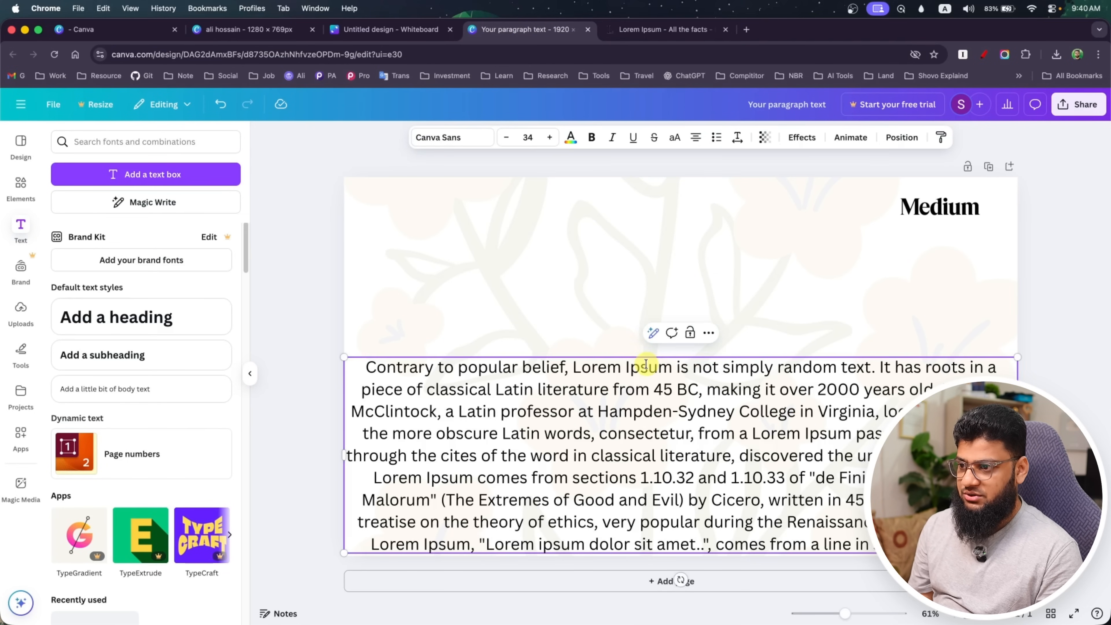
Shrink the pasted paragraph to font size 20.5 by scaling its box and move it to the upper-left part of the page
drag(609, 477, 635, 344)
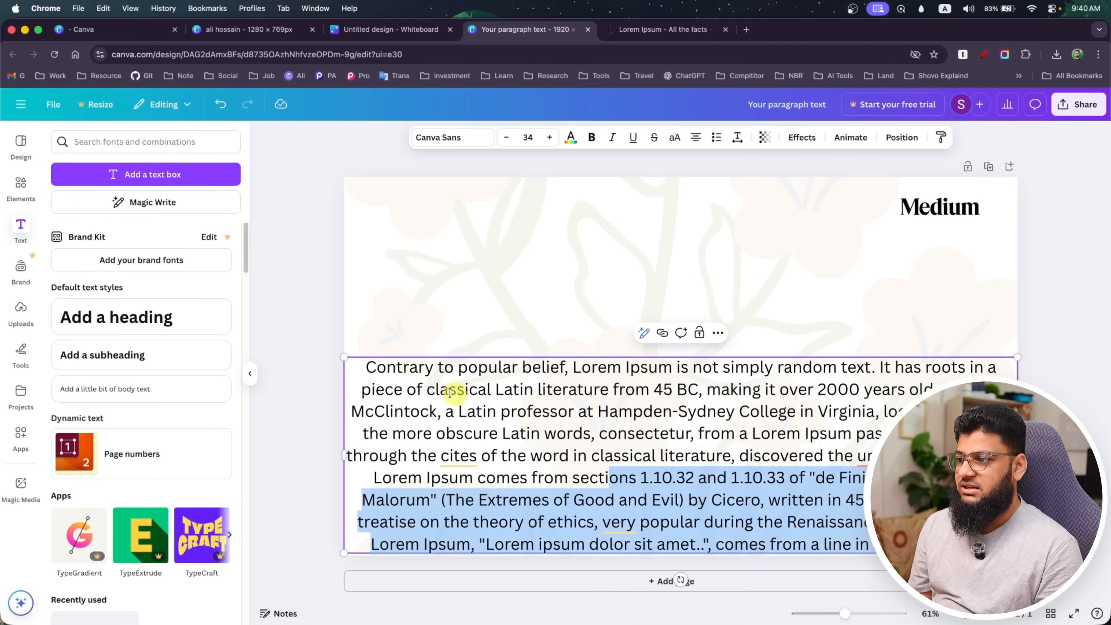
drag(342, 356, 614, 435)
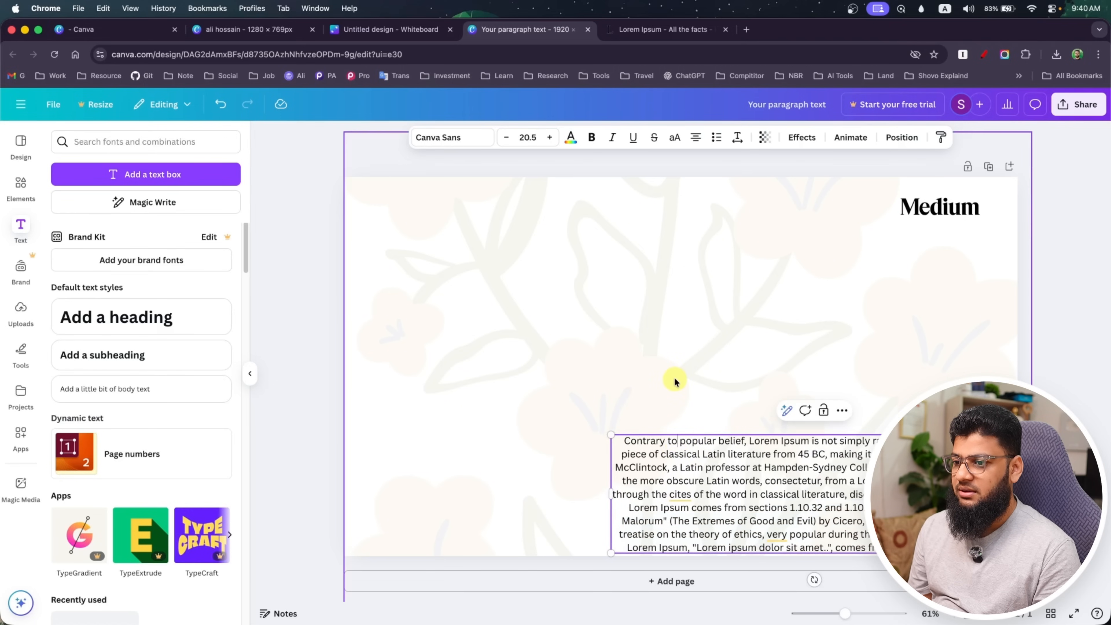
drag(712, 459, 485, 280)
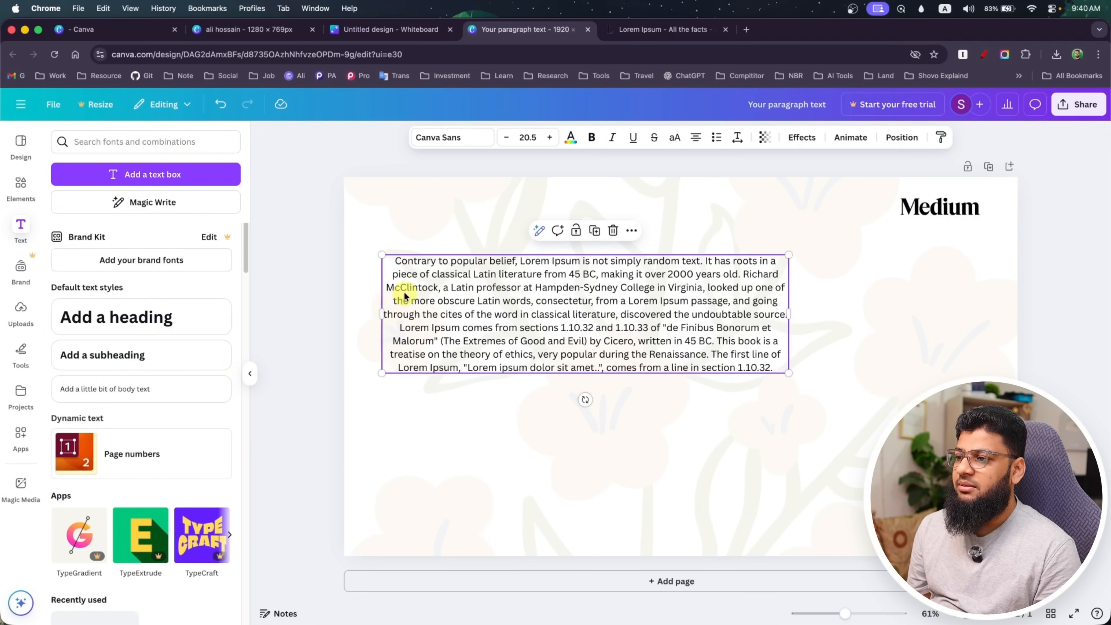
Right-align the paragraph after trying left and justified alignment, and resize and reposition its text box near the page's horizontal centre
click(696, 144)
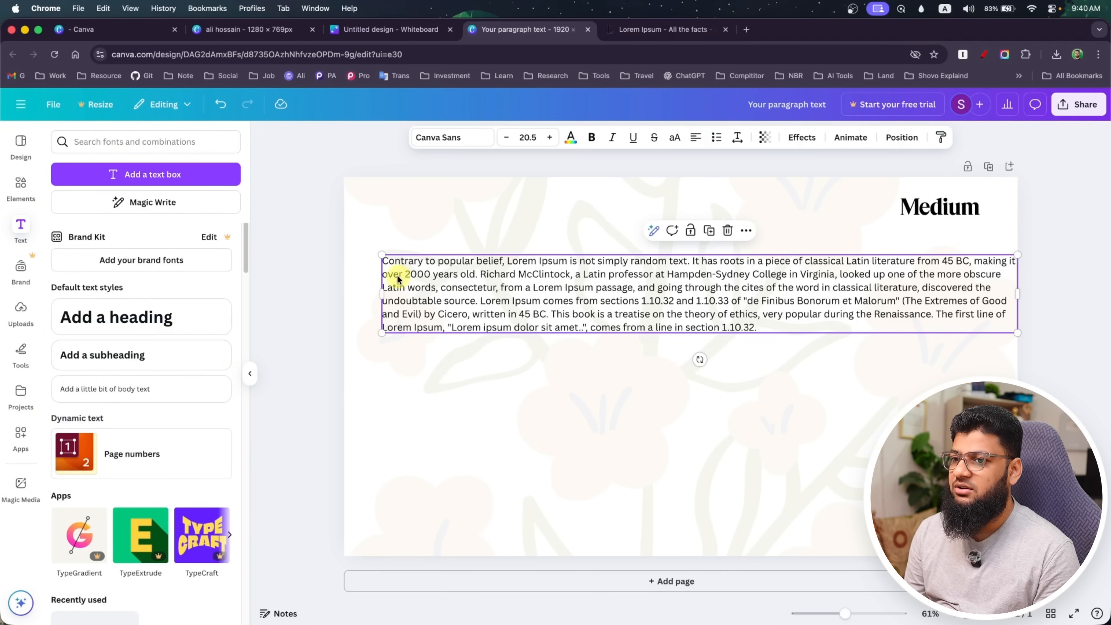
click(699, 138)
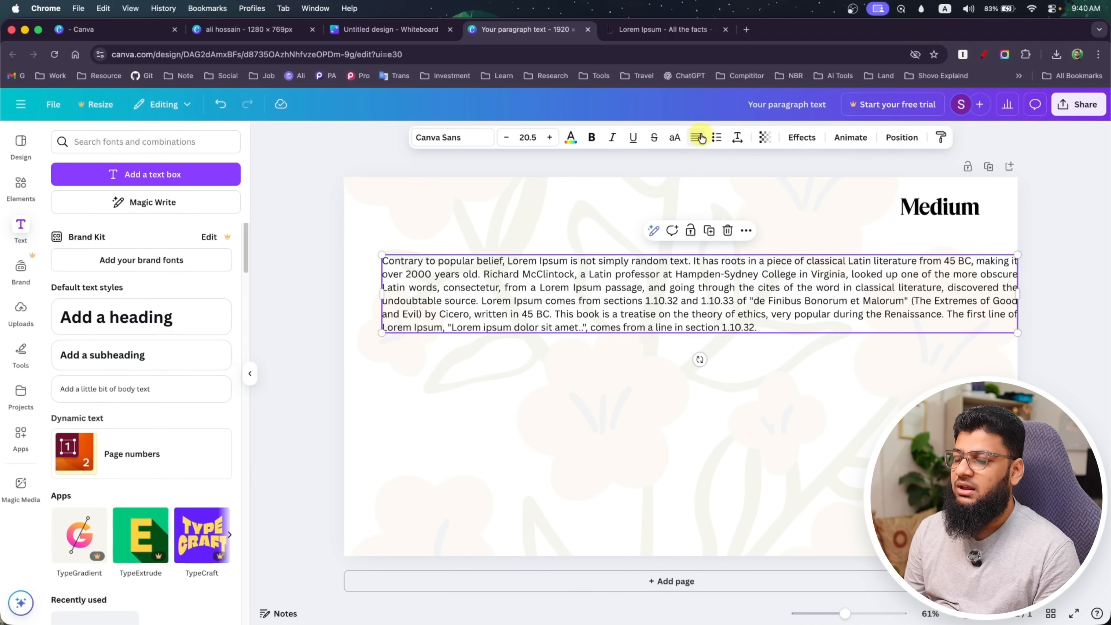
click(698, 138)
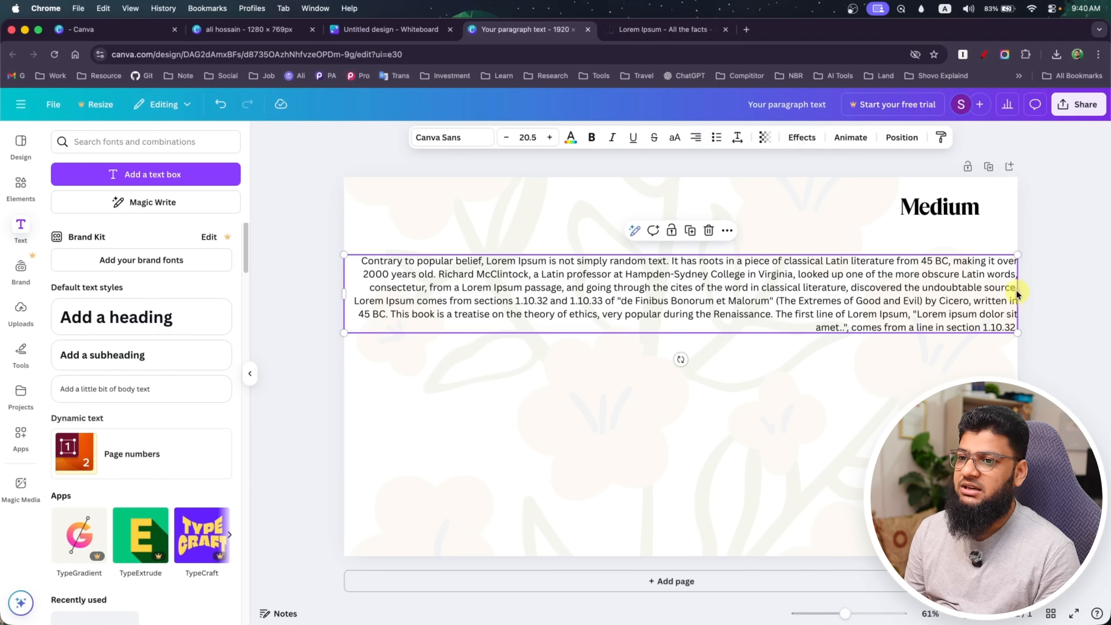
drag(1014, 296, 926, 302)
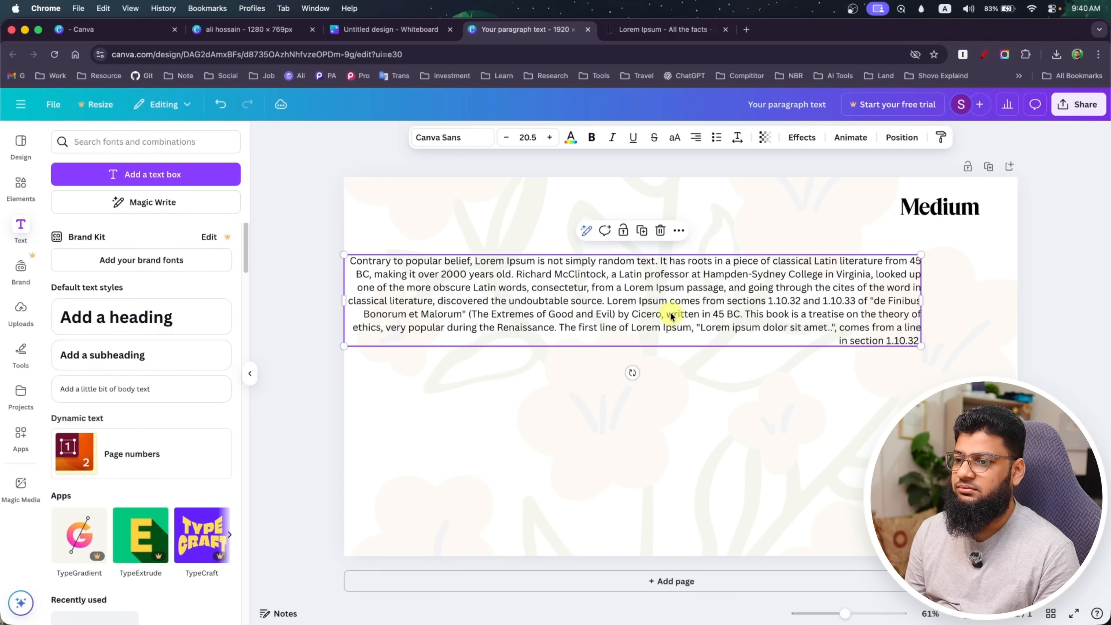
drag(669, 315, 734, 321)
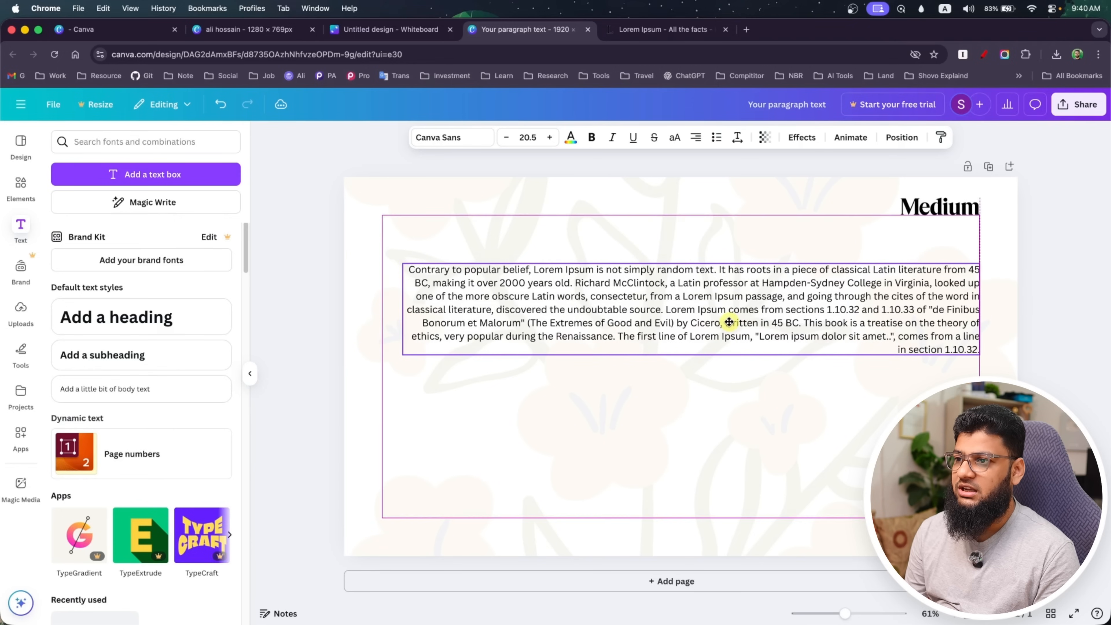
Cycle the paragraph's alignment through left to justified, leaving the text justified
click(696, 137)
click(696, 138)
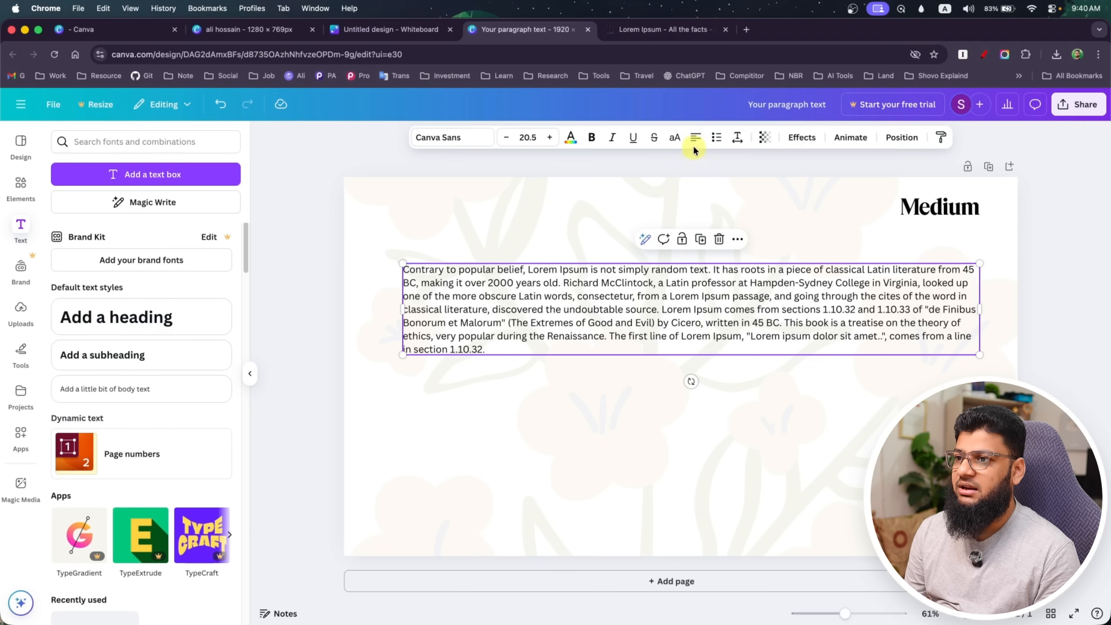
click(696, 141)
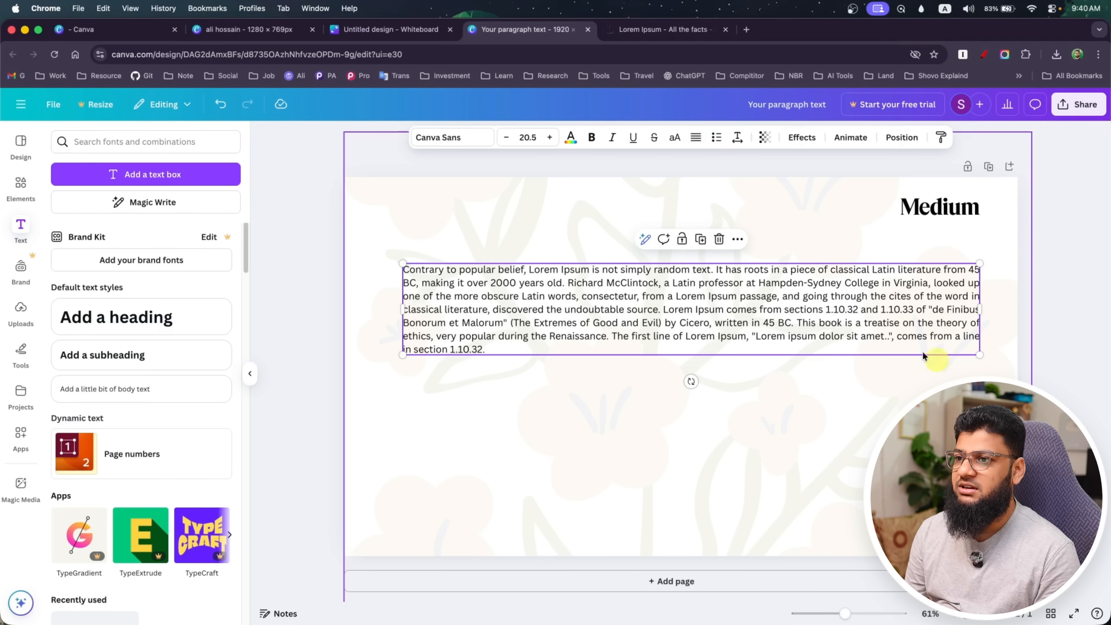
Turn the paragraph into a bulleted list and start a second bullet after "Lorem Ipsum is not simply random text."
click(712, 139)
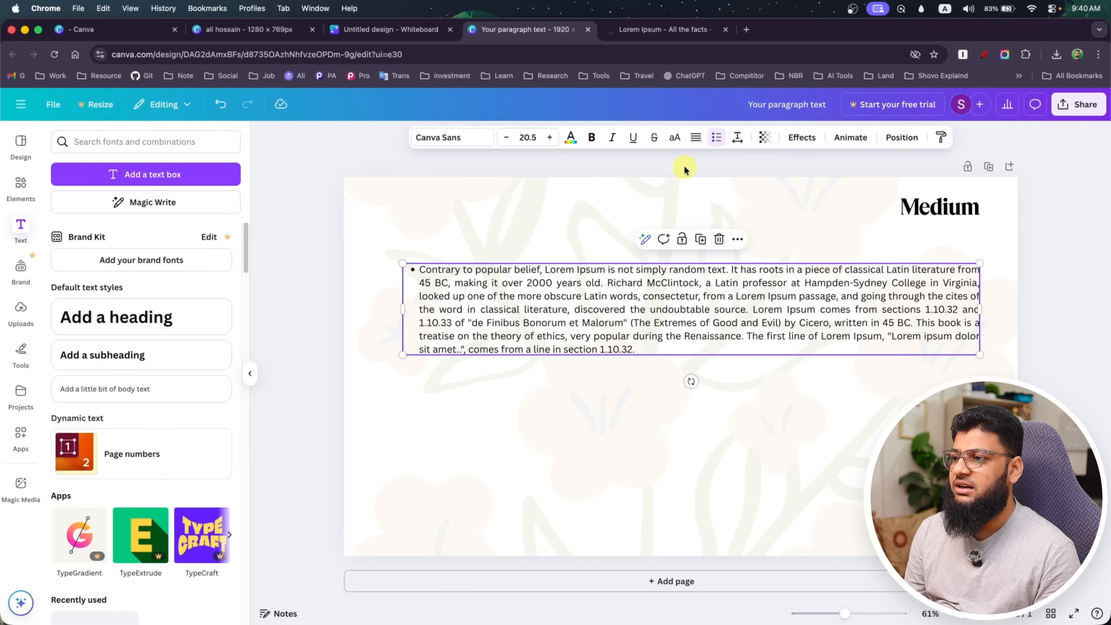
click(704, 285)
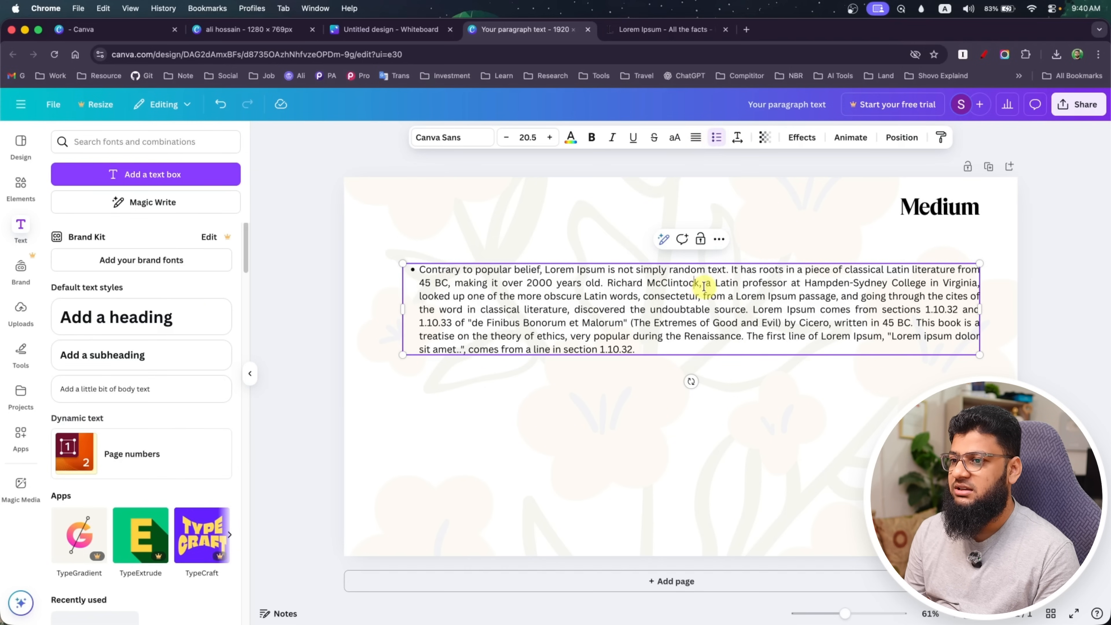
click(731, 270)
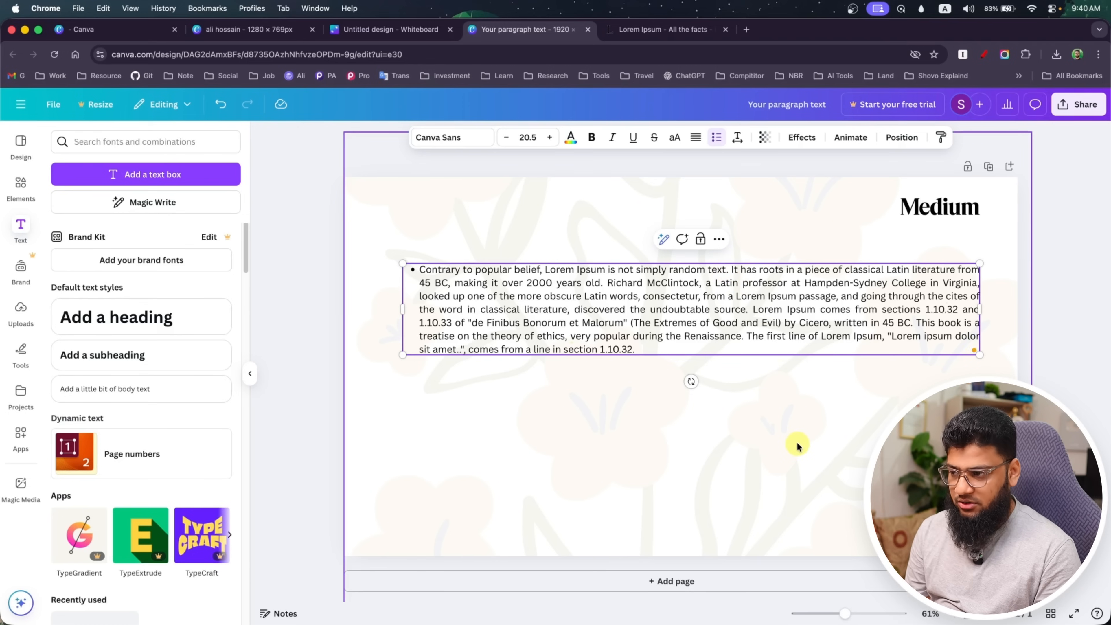
key(Return)
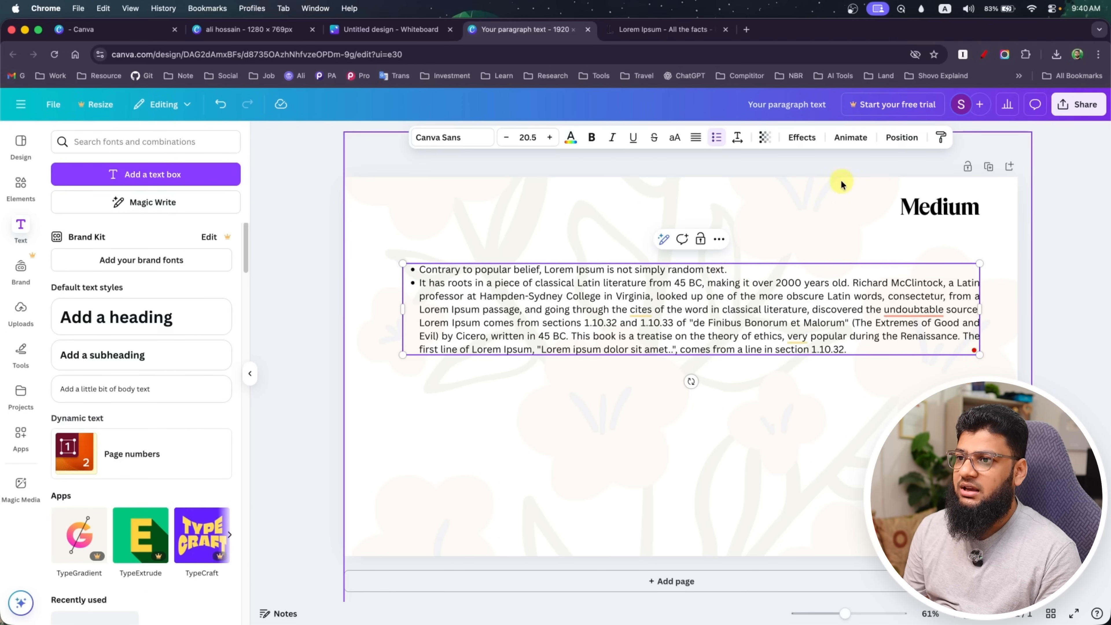
Set the bulleted text's letter spacing to 32 and its line spacing to 1.35
click(738, 138)
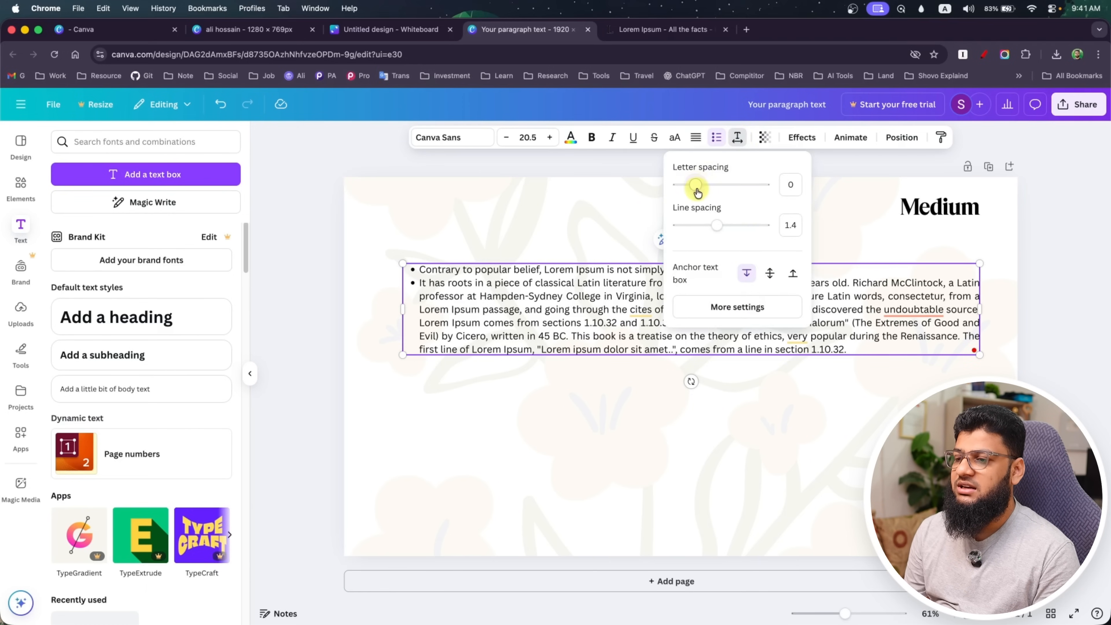
mouse_move(694, 189)
mouse_down()
mouse_move(727, 189)
mouse_move(698, 185)
mouse_up()
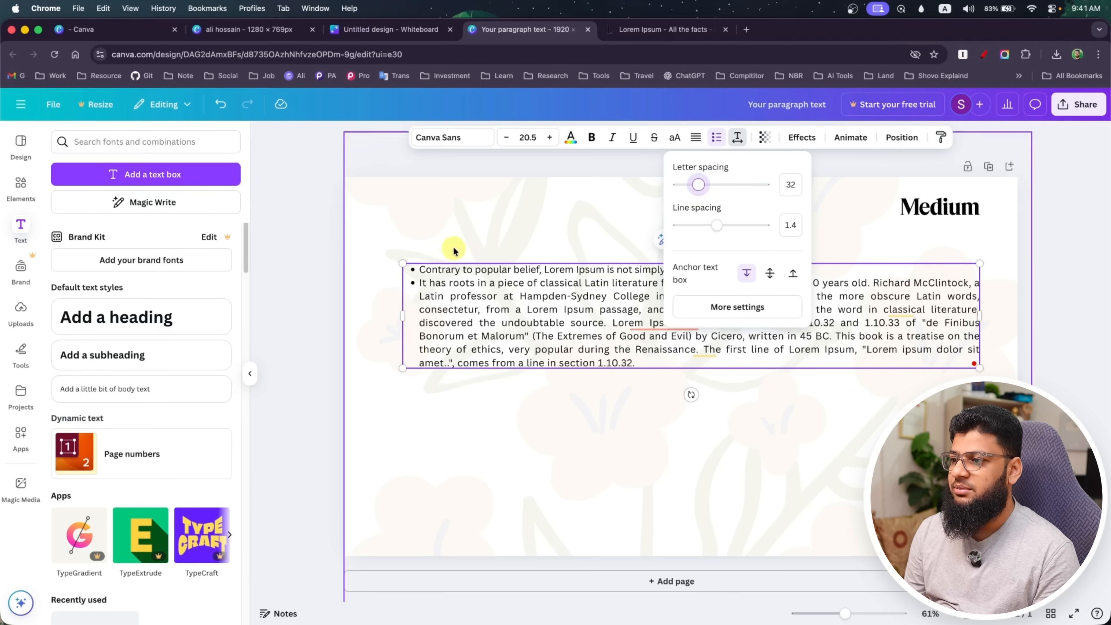
mouse_move(719, 232)
mouse_down()
mouse_move(705, 232)
mouse_move(737, 233)
mouse_move(716, 230)
mouse_up()
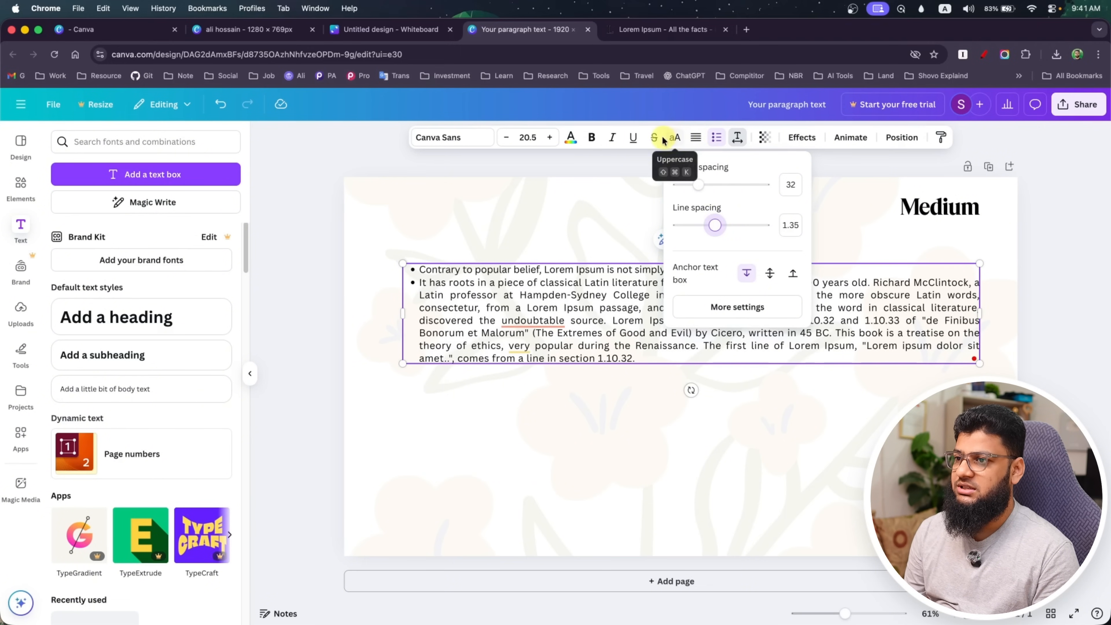
Underline "professor at Hampden-Syd" and italicise "Lorem Ips" in the second bullet
click(637, 142)
drag(443, 294, 667, 322)
click(633, 137)
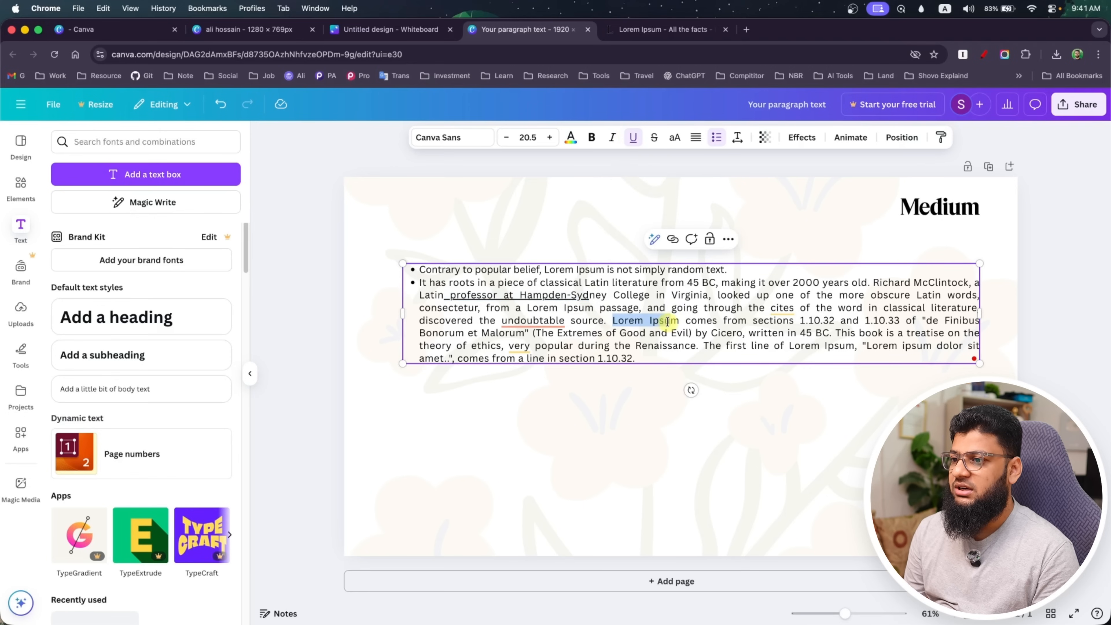
Bold the second bullet's text from "from 45 BC" to "look" and colour "Extremes of Goo" red
drag(659, 284, 737, 294)
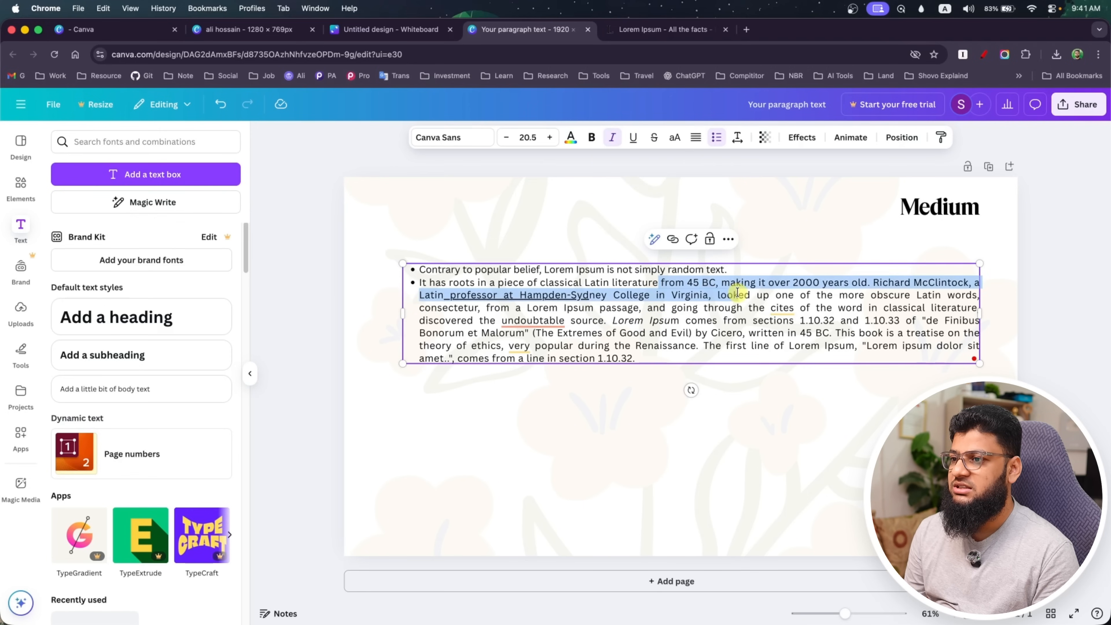
click(591, 137)
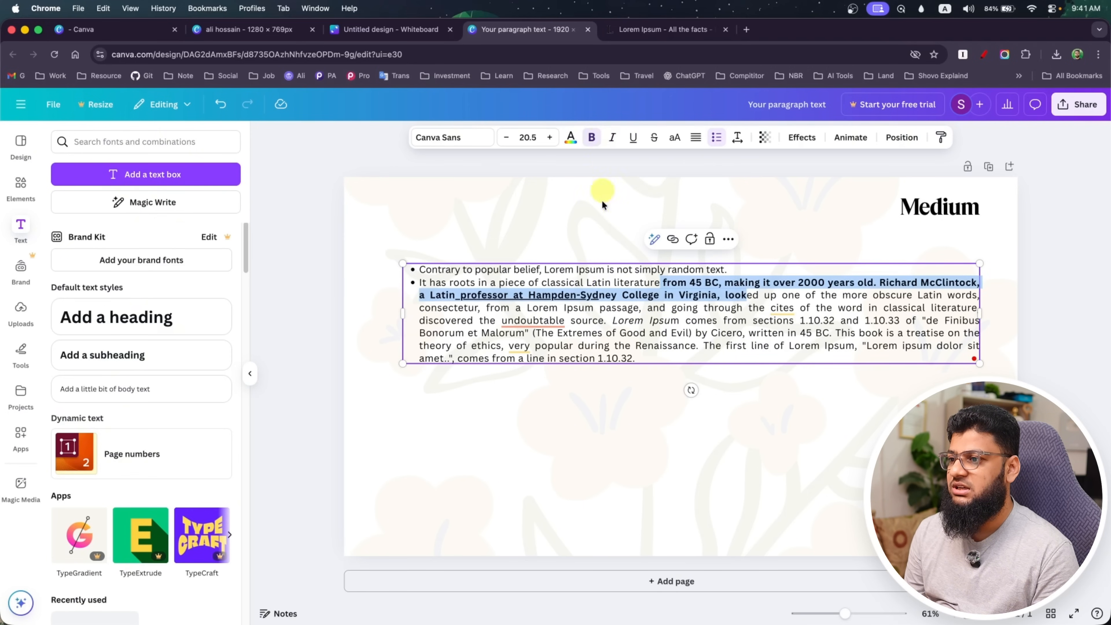
click(529, 333)
drag(555, 332, 640, 334)
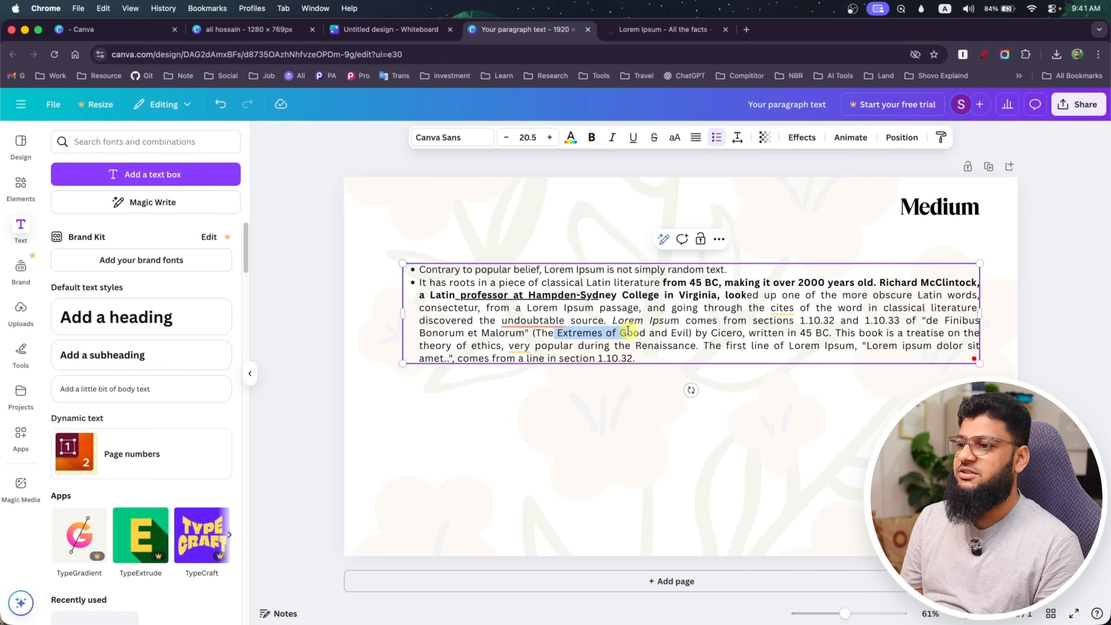
click(571, 136)
click(70, 378)
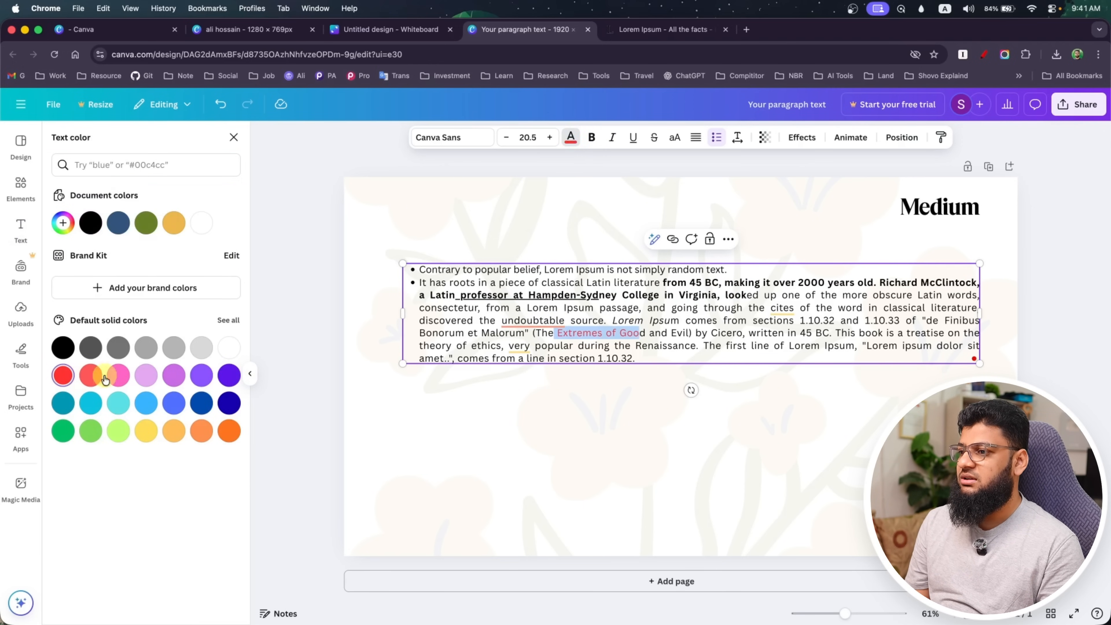
Apply the Outline text effect to the whole paragraph text box
click(778, 345)
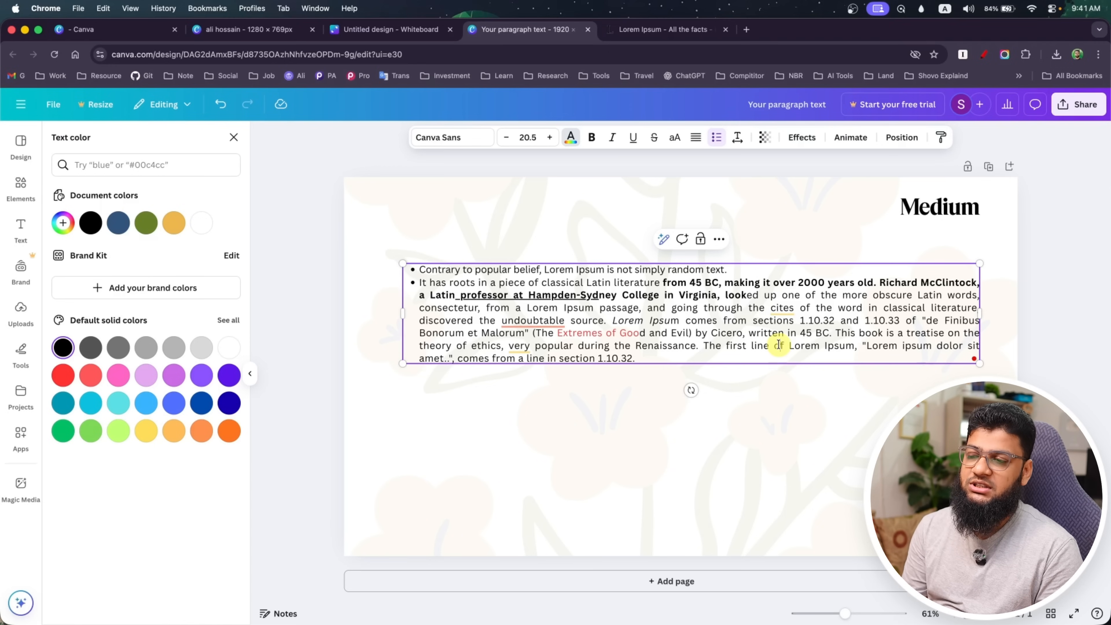
click(804, 136)
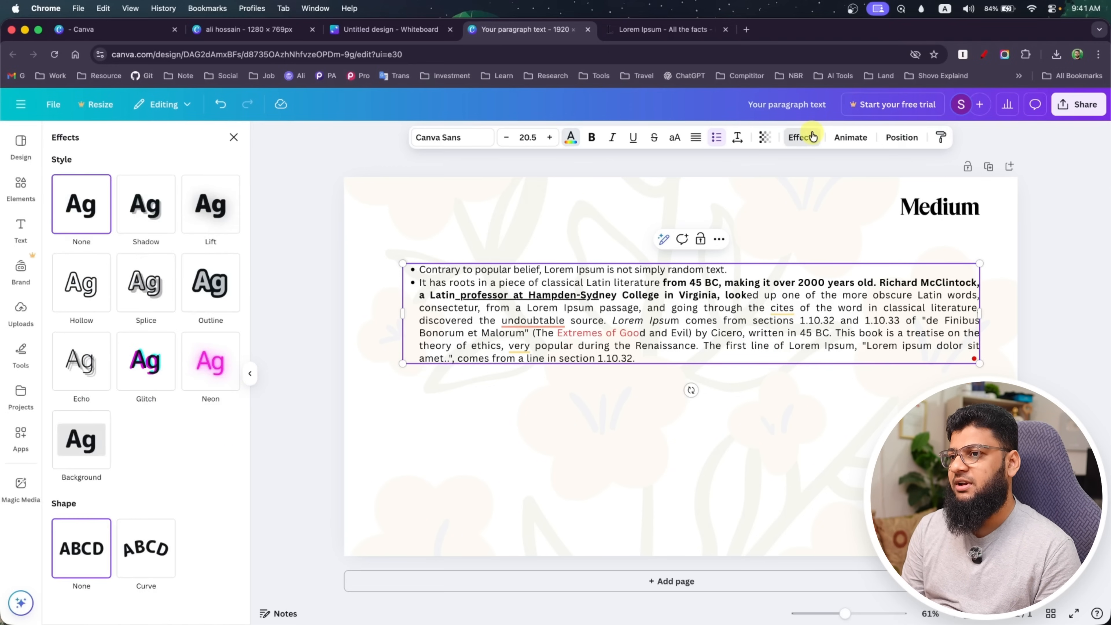
click(223, 292)
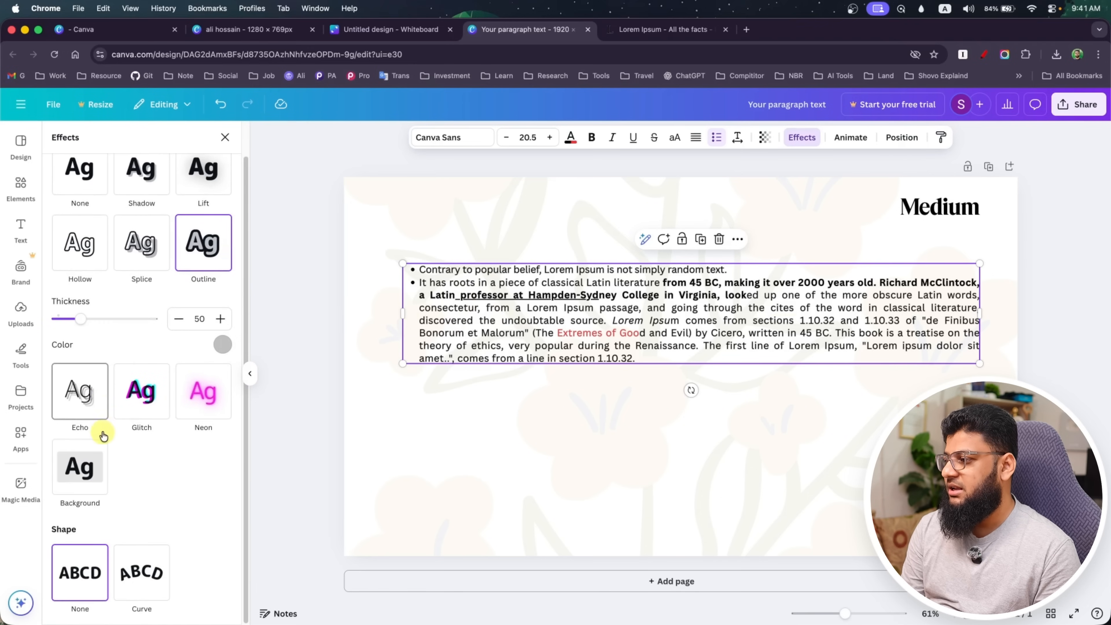
Apply the Shift text animation after previewing Ascend and Typewriter, and try the Block animation on the paragraph
click(849, 139)
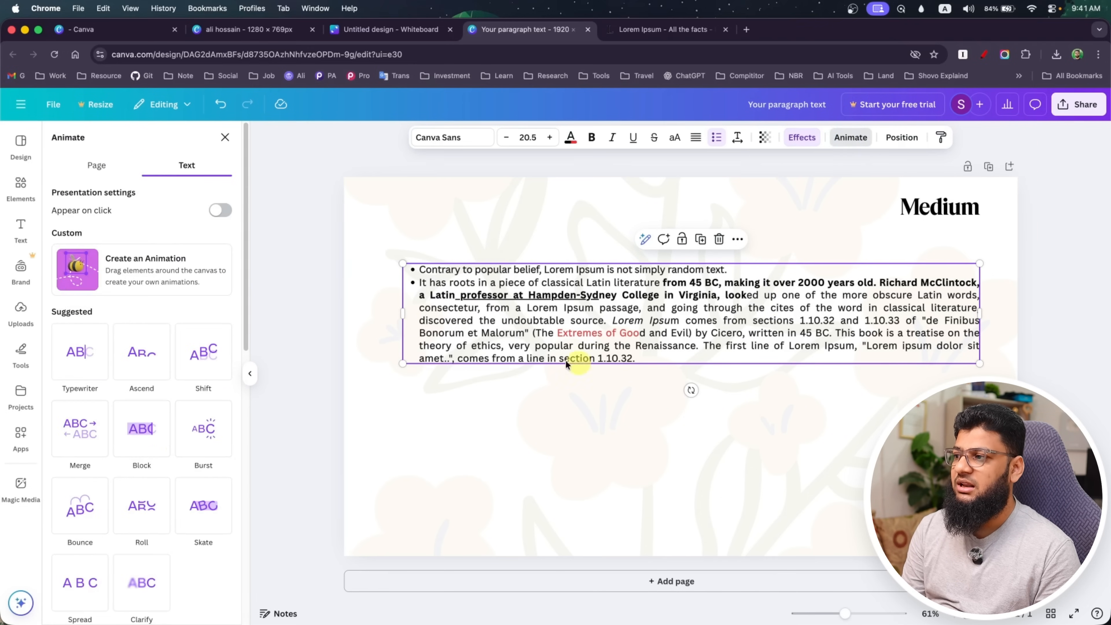
click(131, 378)
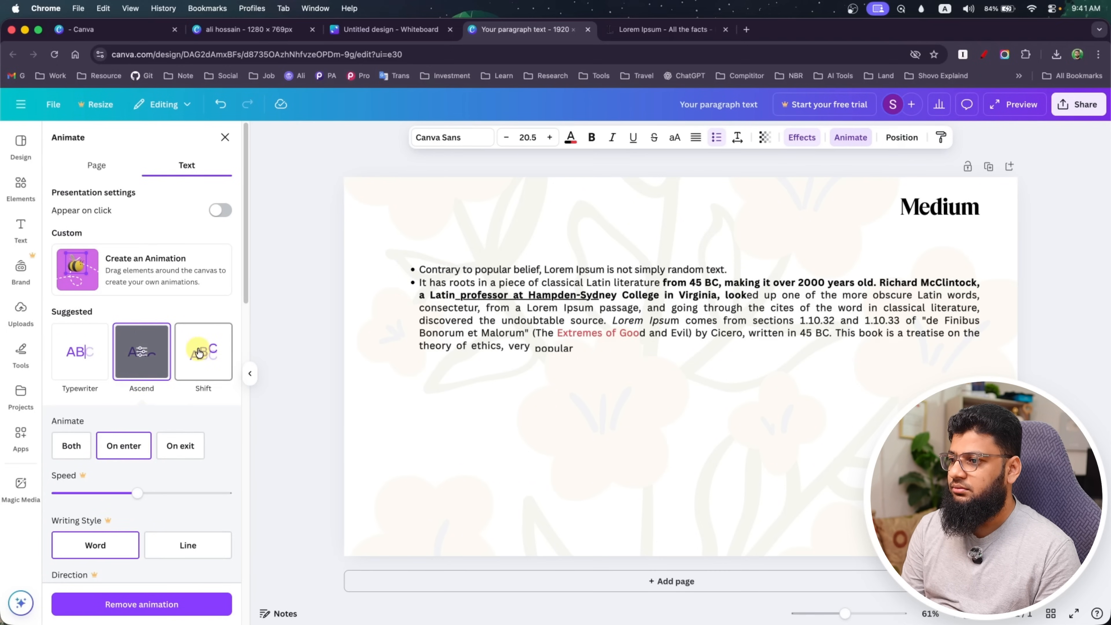
click(103, 367)
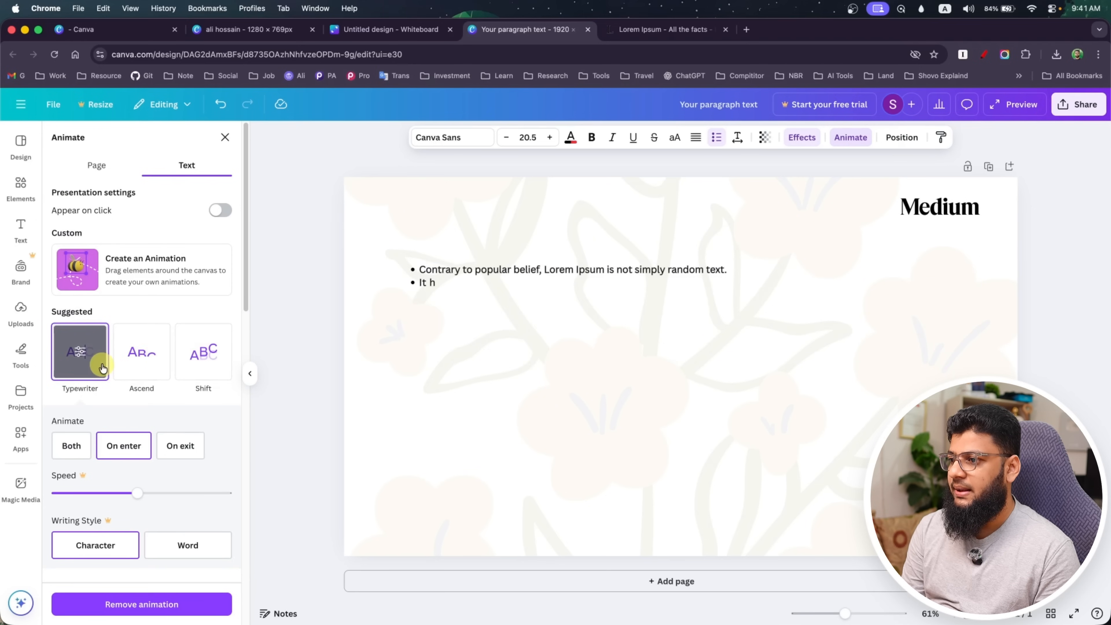
click(188, 364)
scroll(146, 390, down, 6)
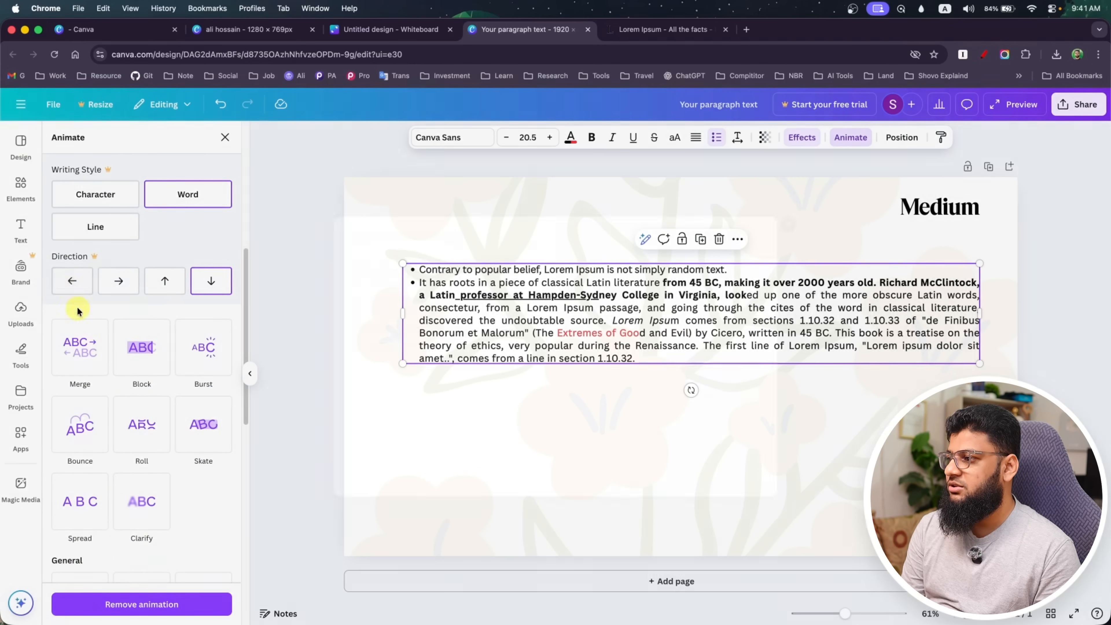
click(138, 357)
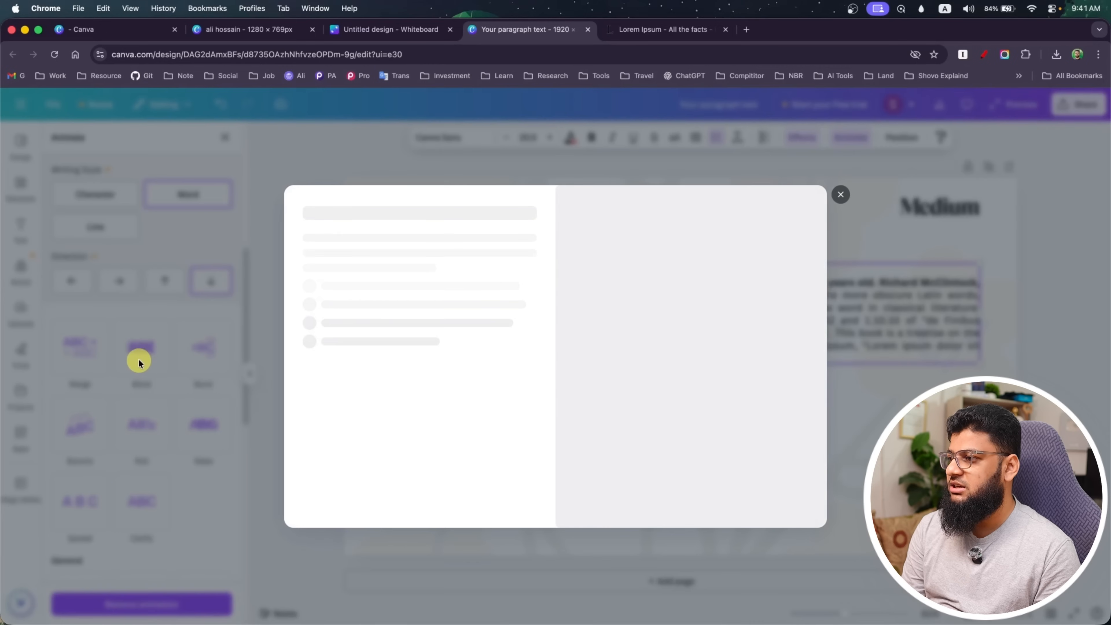
click(838, 192)
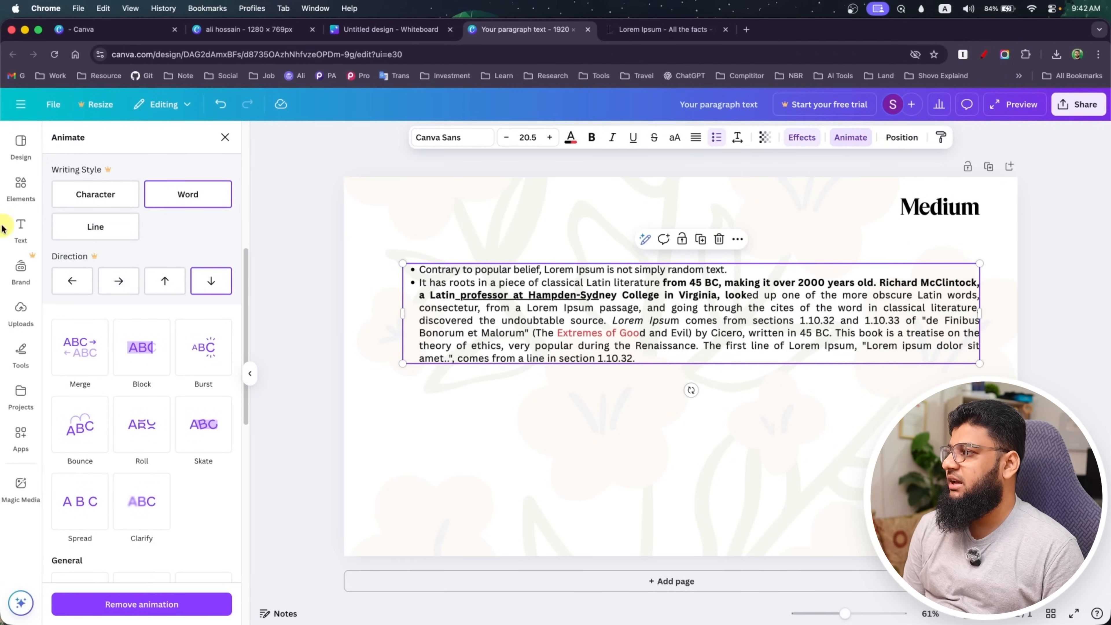
Look through the available elements, the saved projects and folders, and the Canva apps
click(23, 187)
scroll(62, 315, down, 10)
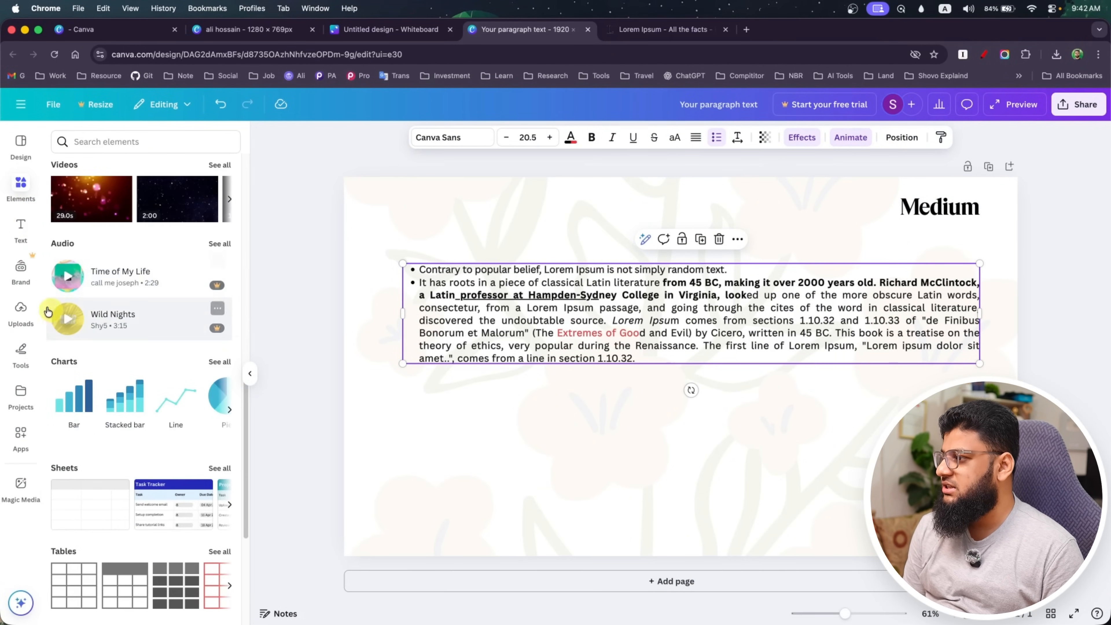
click(27, 403)
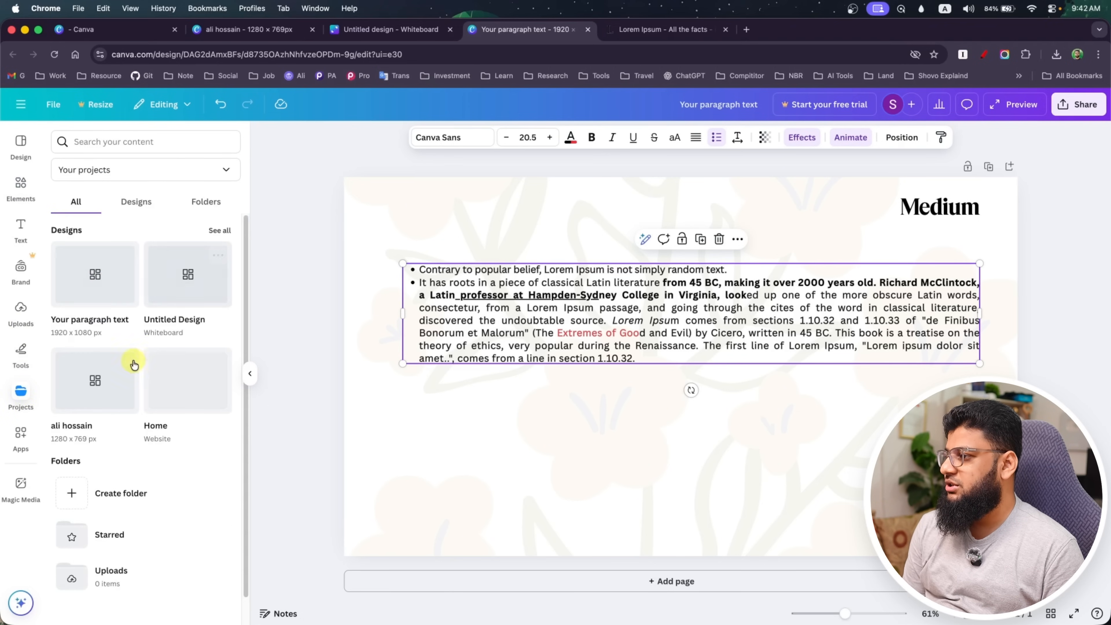
scroll(101, 389, down, 1)
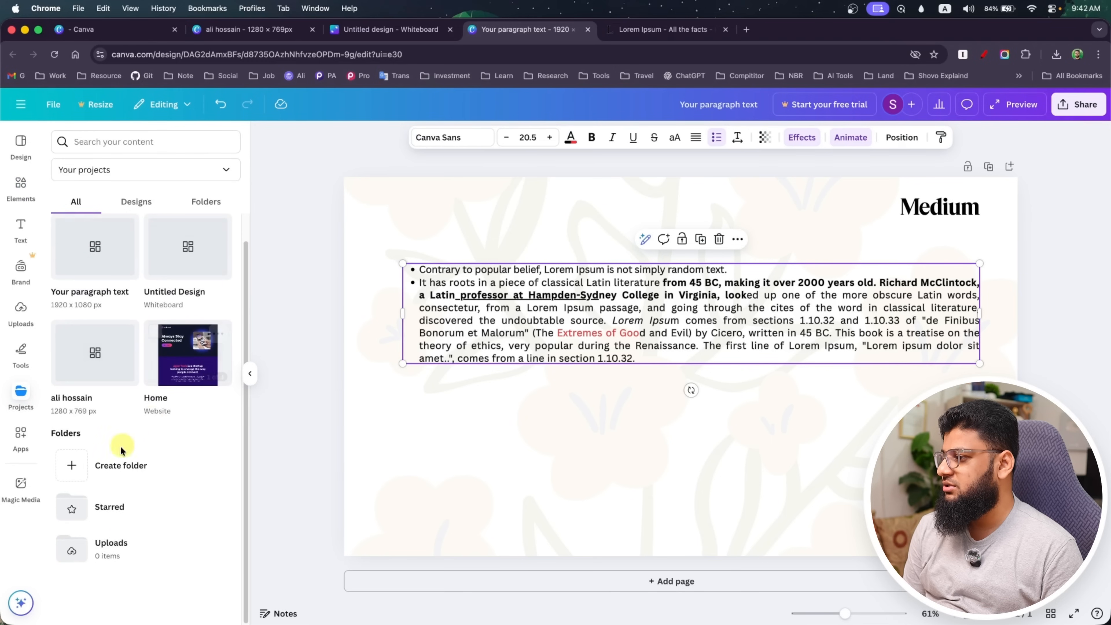
click(26, 440)
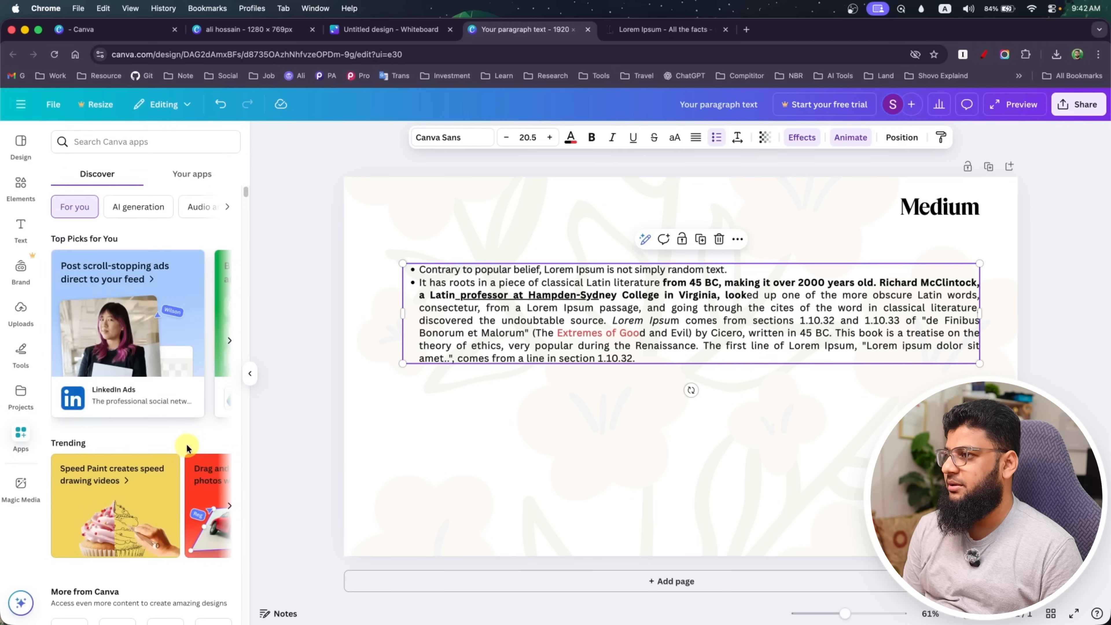
Open Canva AI from the home page and enter the prompt "I want to create a business card for my business and I incuded my logo, design"
click(21, 107)
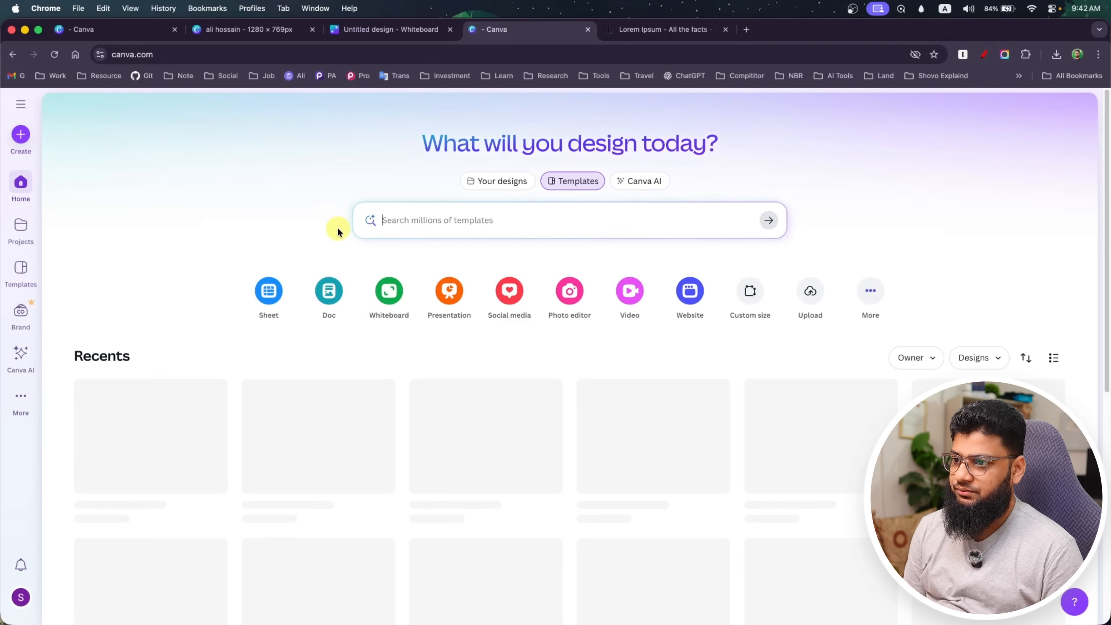
click(490, 181)
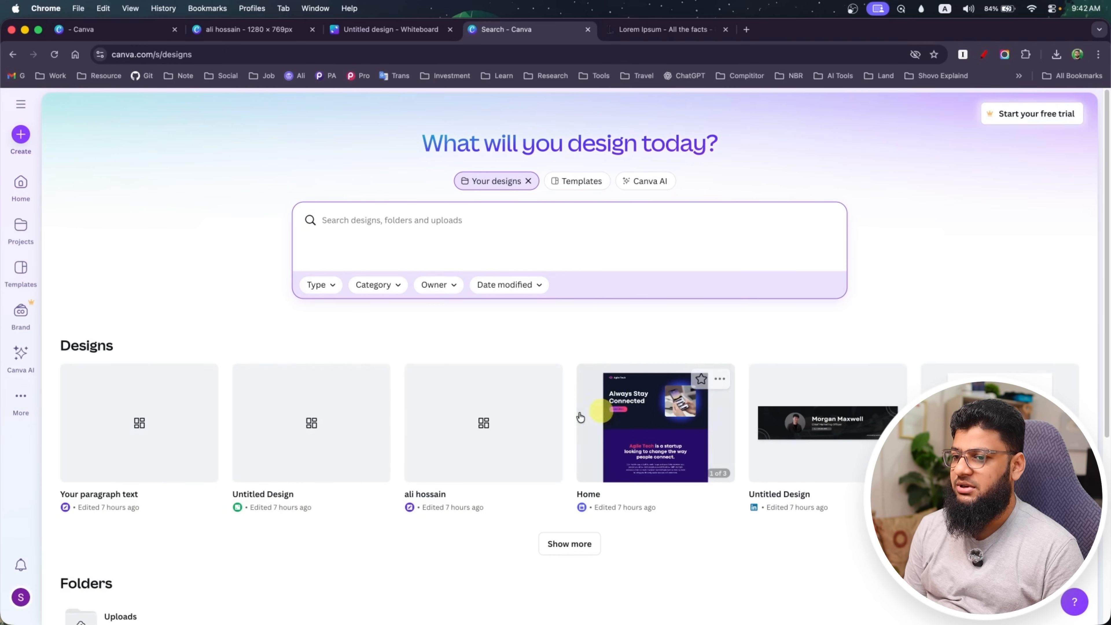
click(663, 183)
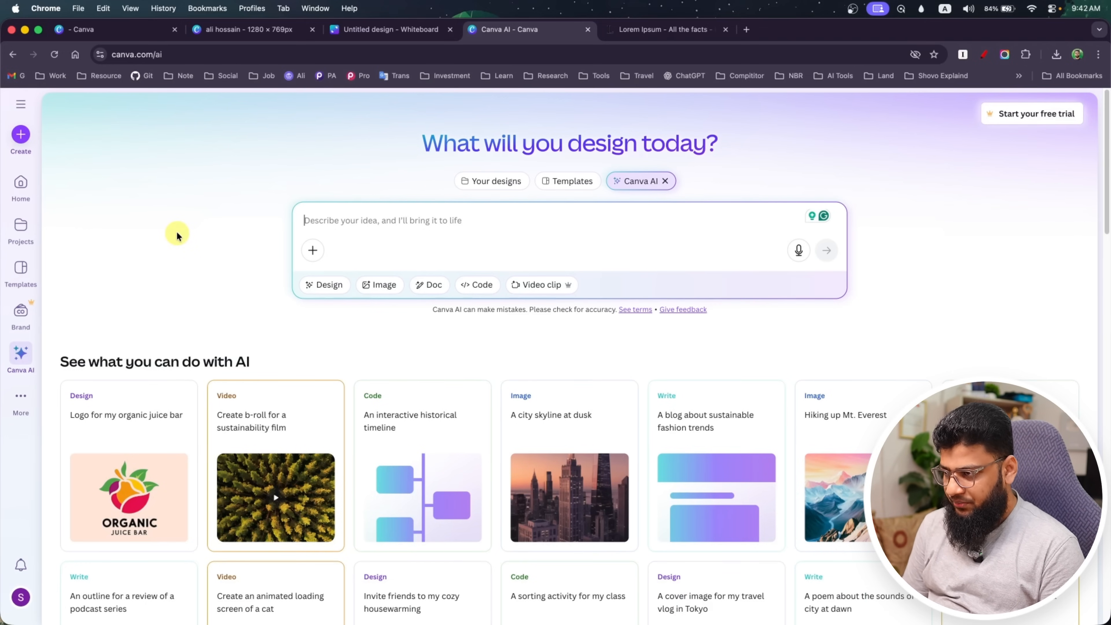
text(I w)
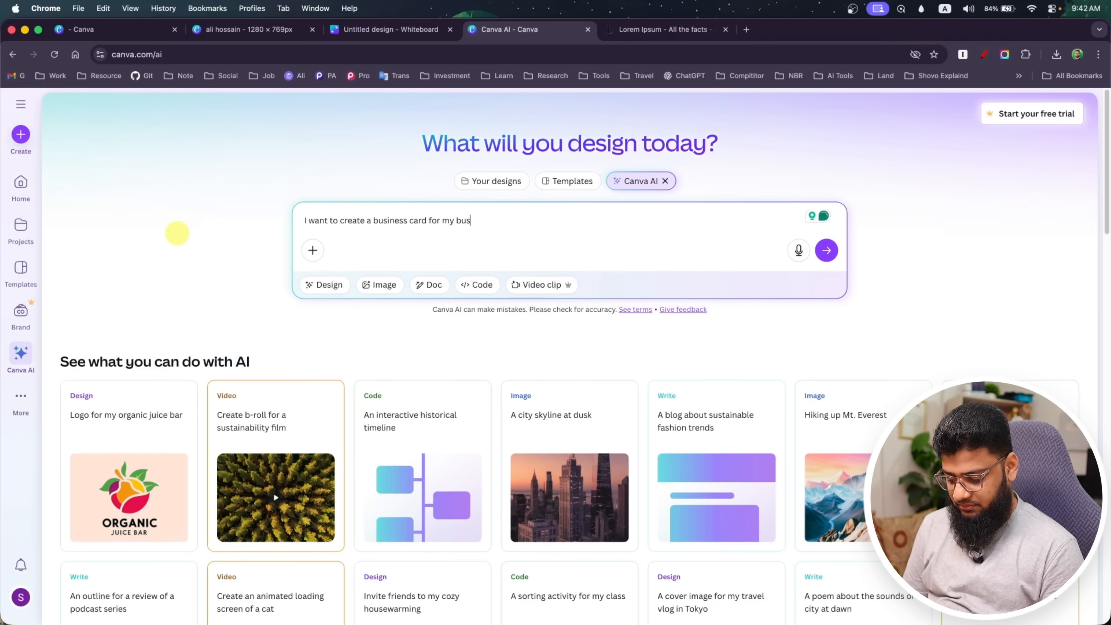
text(ness and I incuded my logo,)
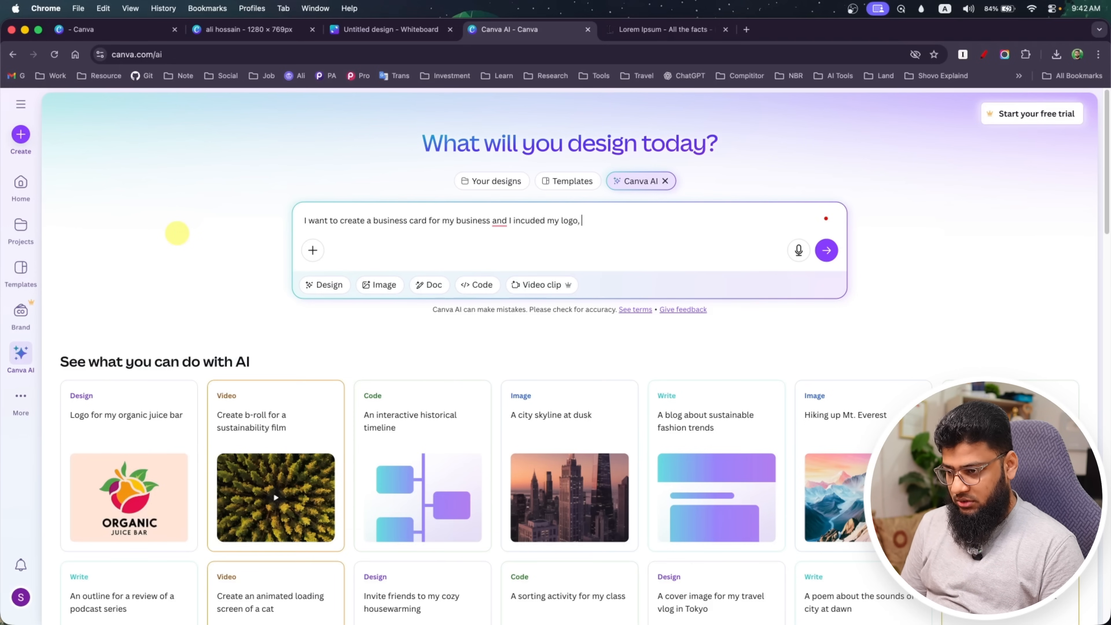
text(design)
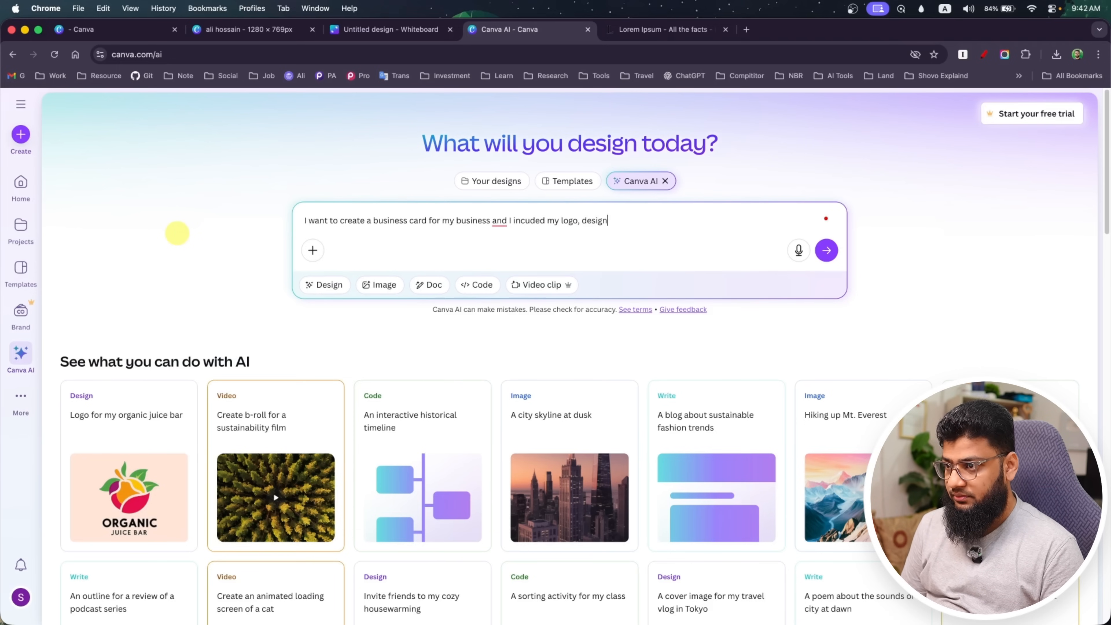
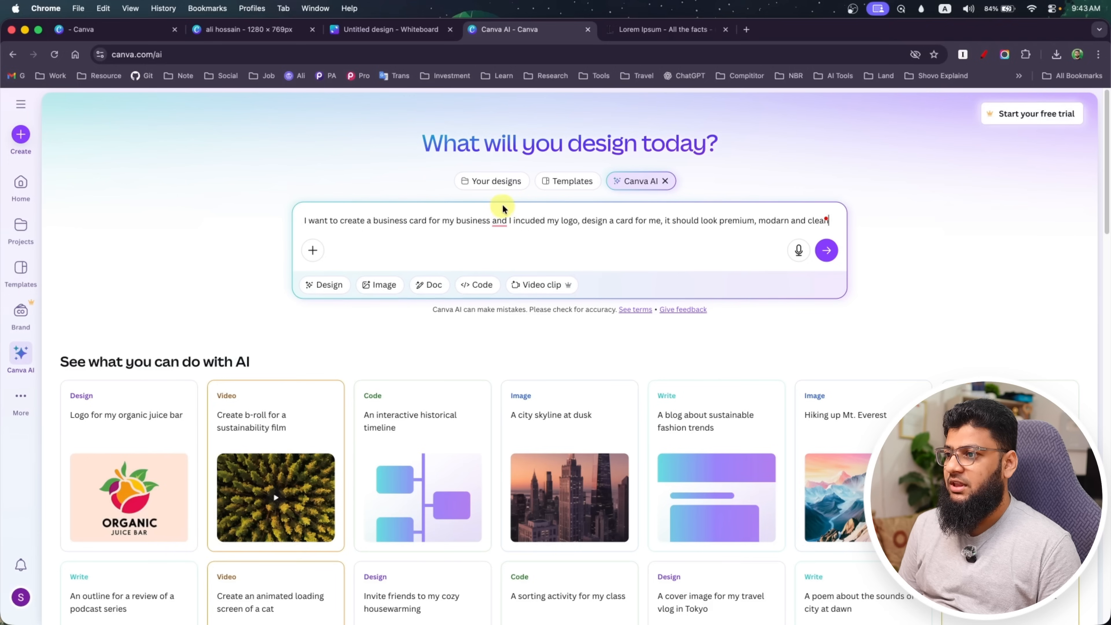
Correct the prompt with a comma after "business" and the words "included", "designed" and "modern", and submit it
mouse_move(501, 221)
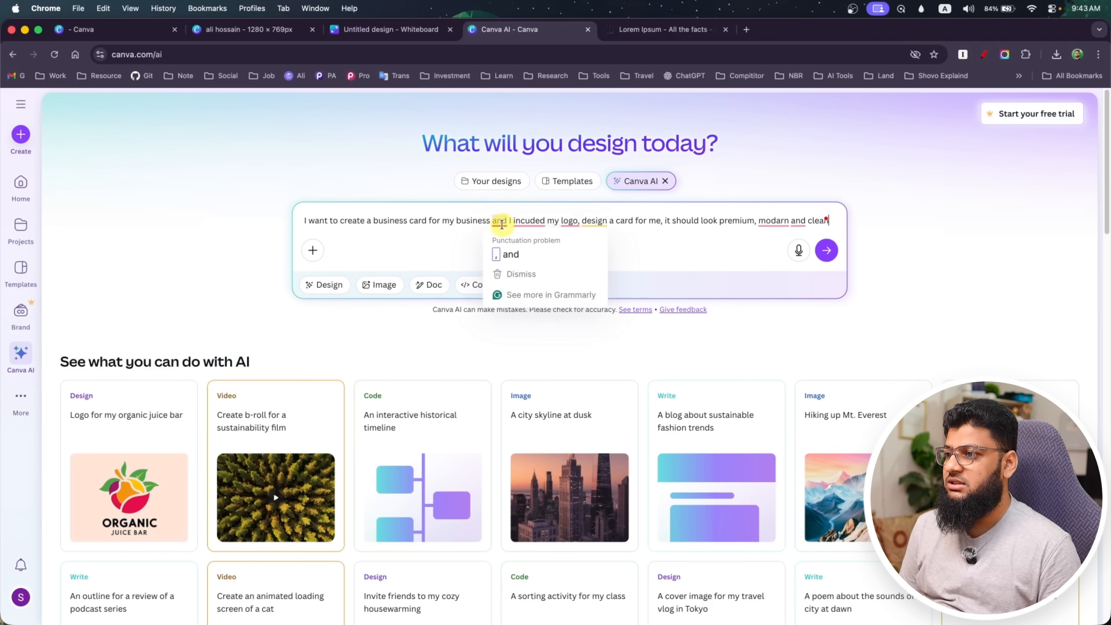
click(507, 254)
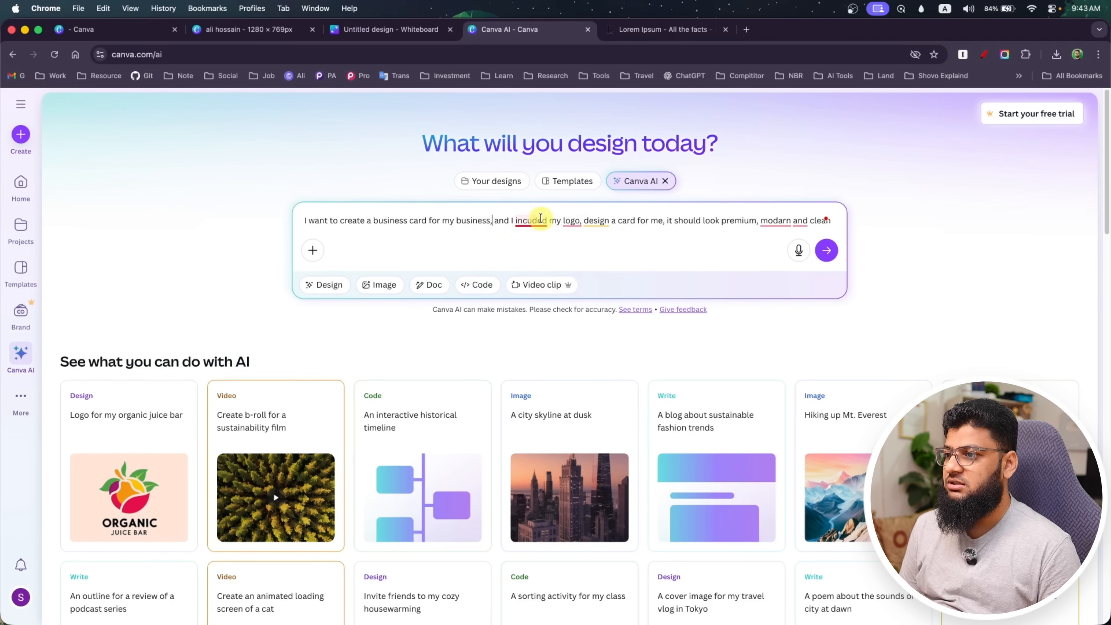
mouse_move(536, 221)
click(539, 249)
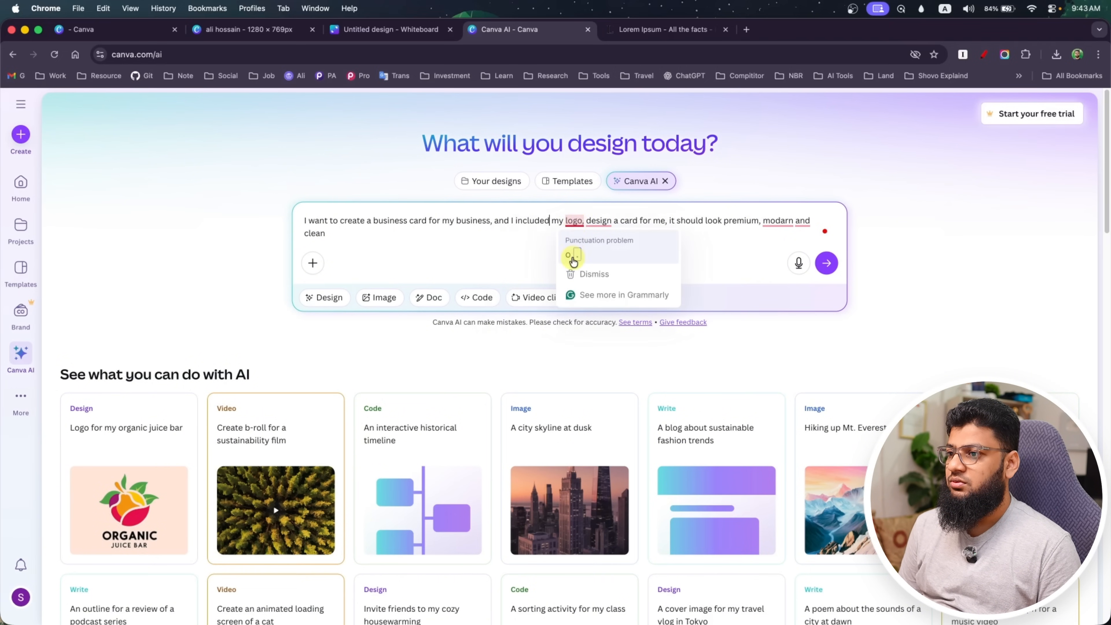
mouse_move(604, 223)
click(606, 251)
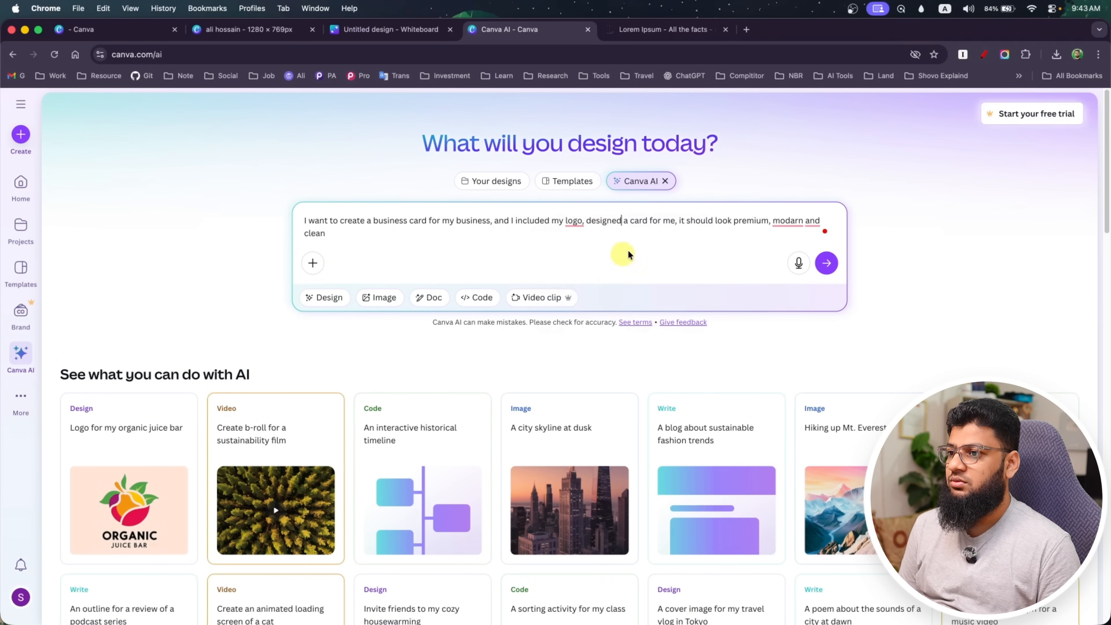
mouse_move(794, 224)
click(791, 254)
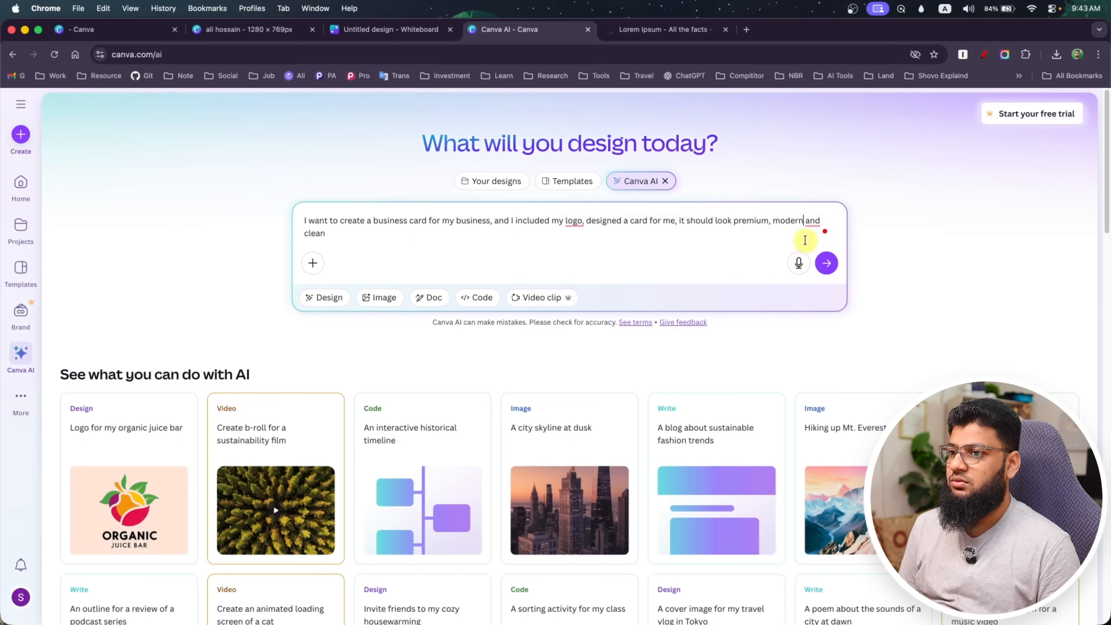
click(826, 261)
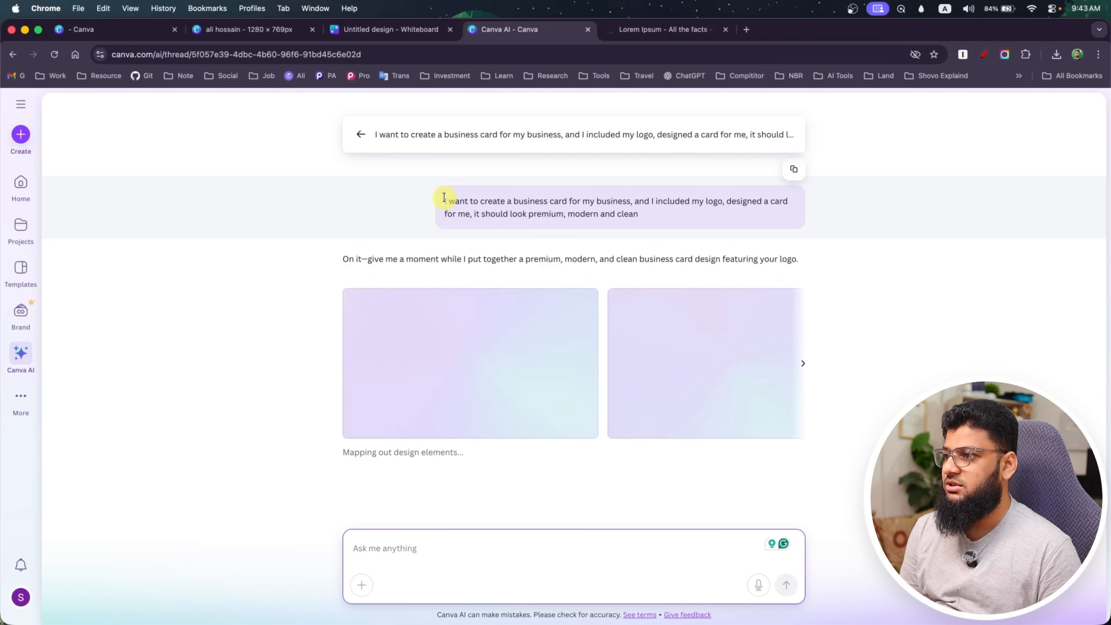
Copy the full text of the submitted business card prompt from the chat
drag(444, 197, 671, 221)
key(super+space)
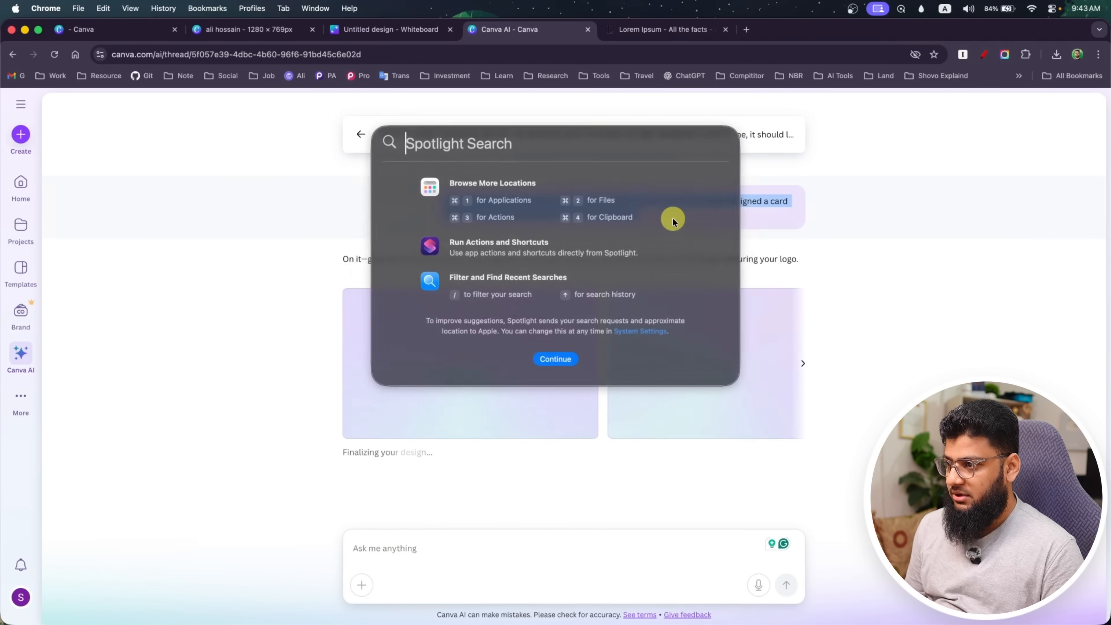
key(Escape)
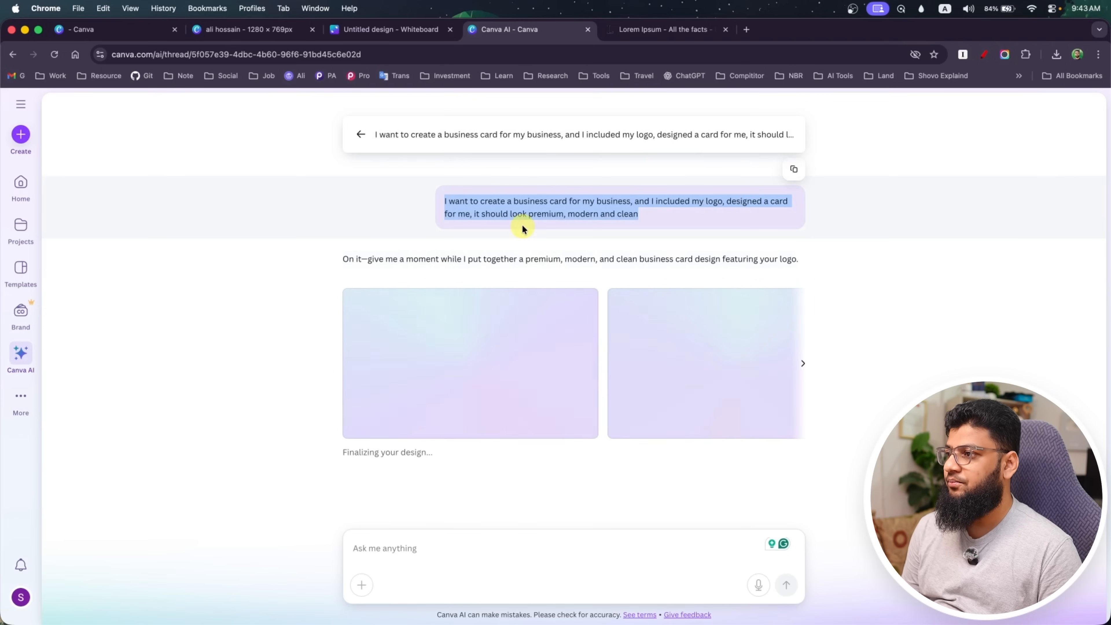
Switch to the untitled whiteboard's browser tab, start a fresh Canva AI chat there and show its attachment options
click(387, 30)
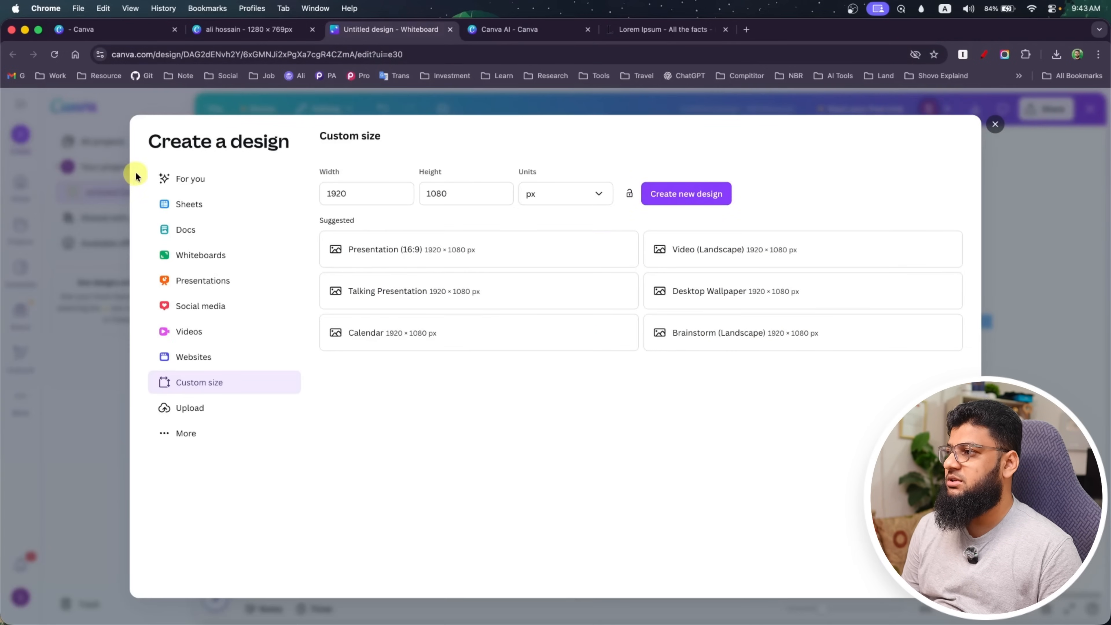
click(995, 124)
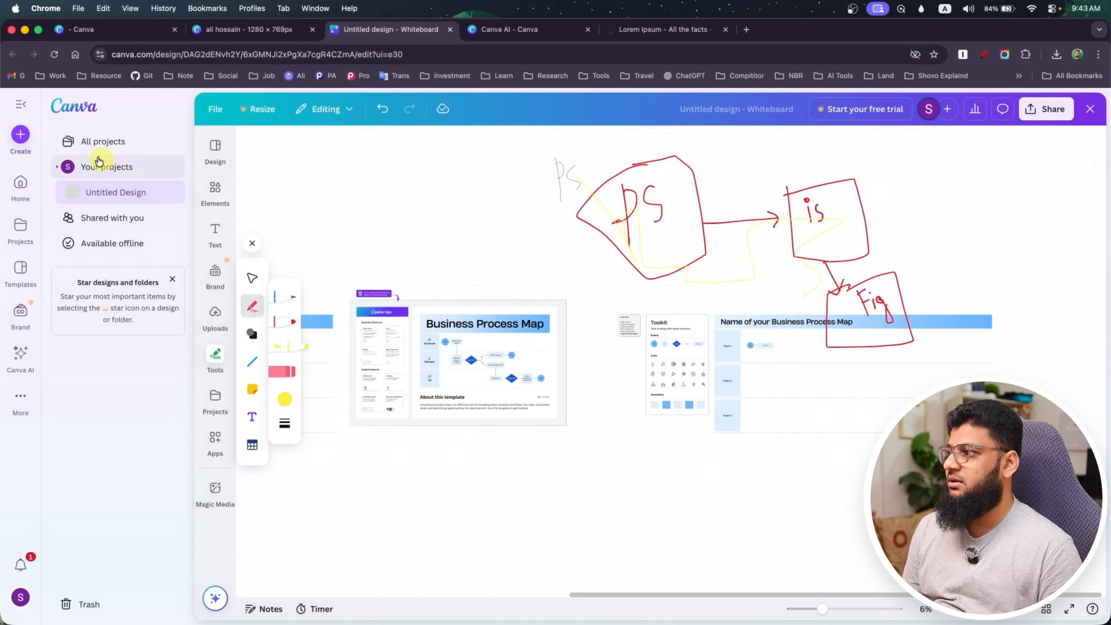
click(21, 193)
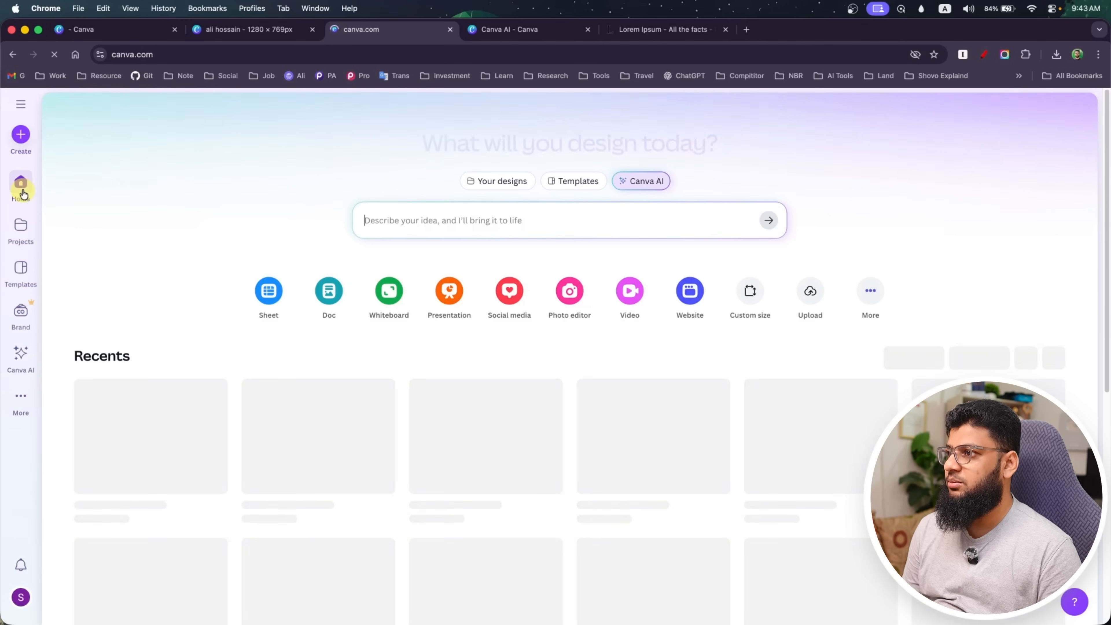
click(637, 179)
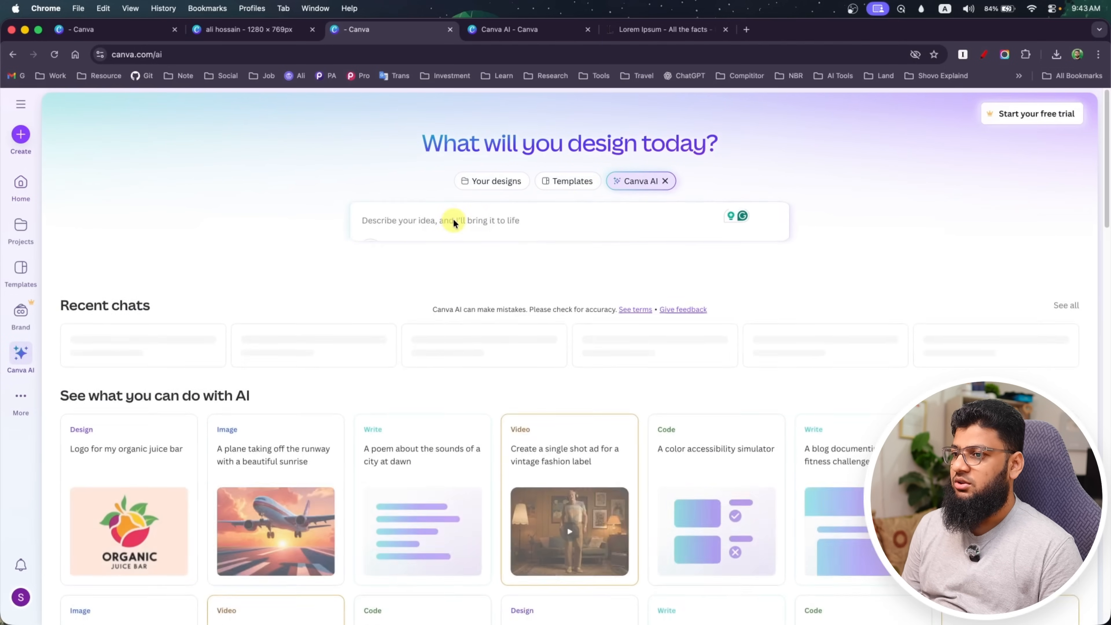
click(313, 250)
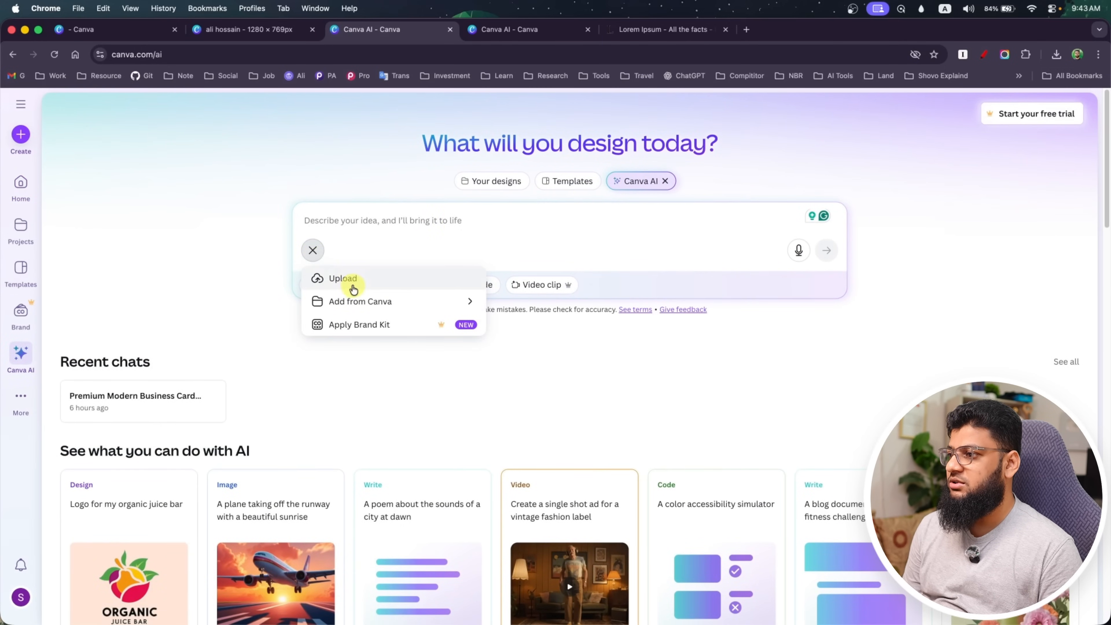
click(363, 301)
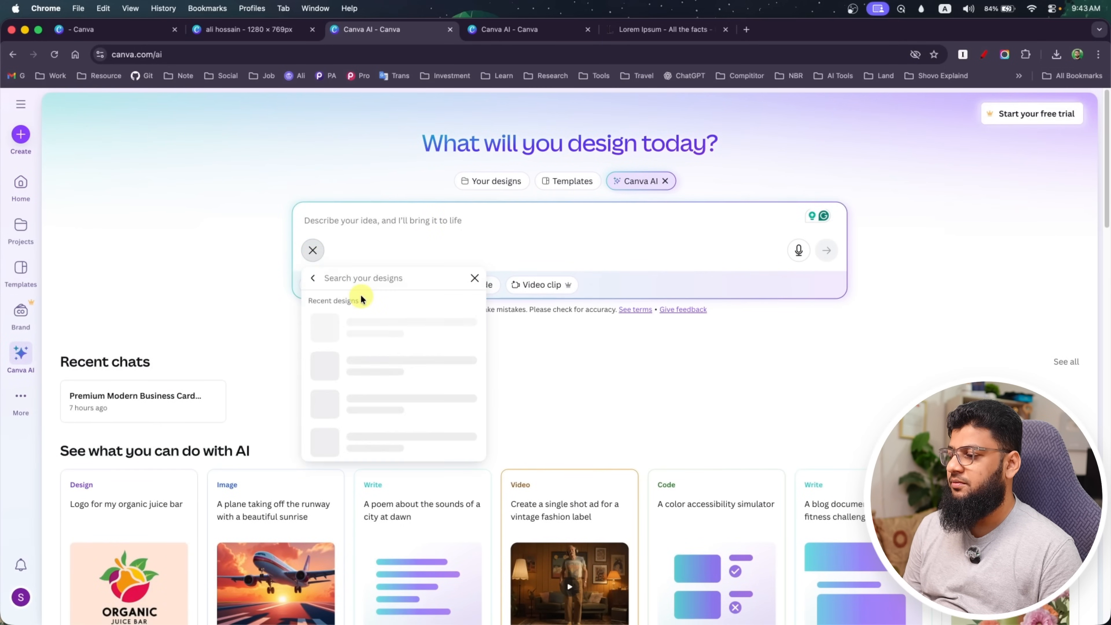
scroll(369, 380, down, 2)
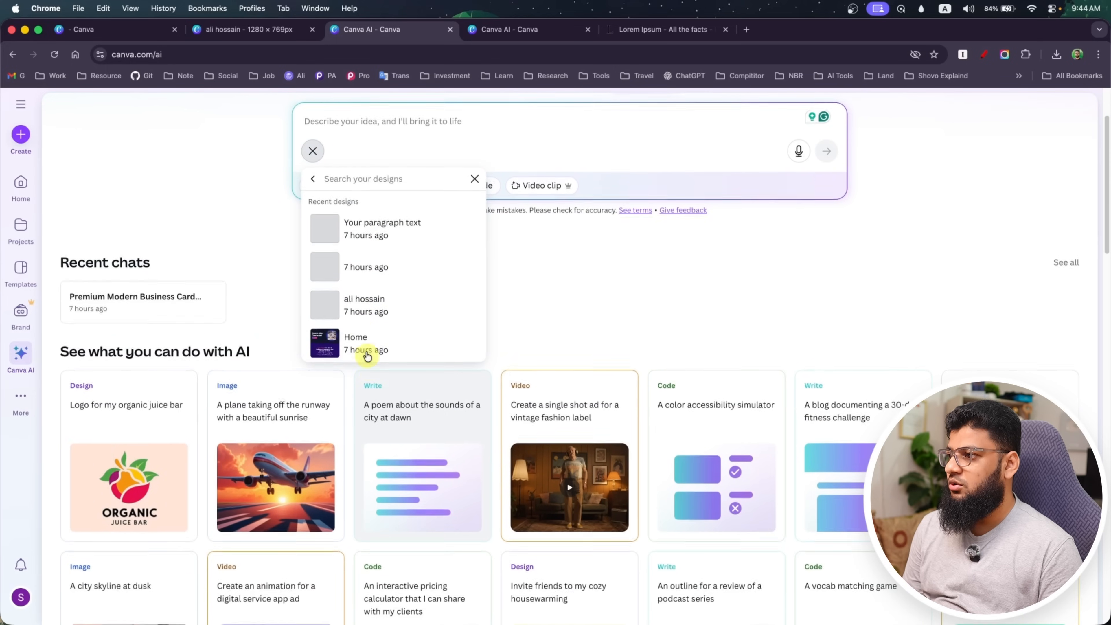
scroll(359, 355, up, 1)
click(313, 193)
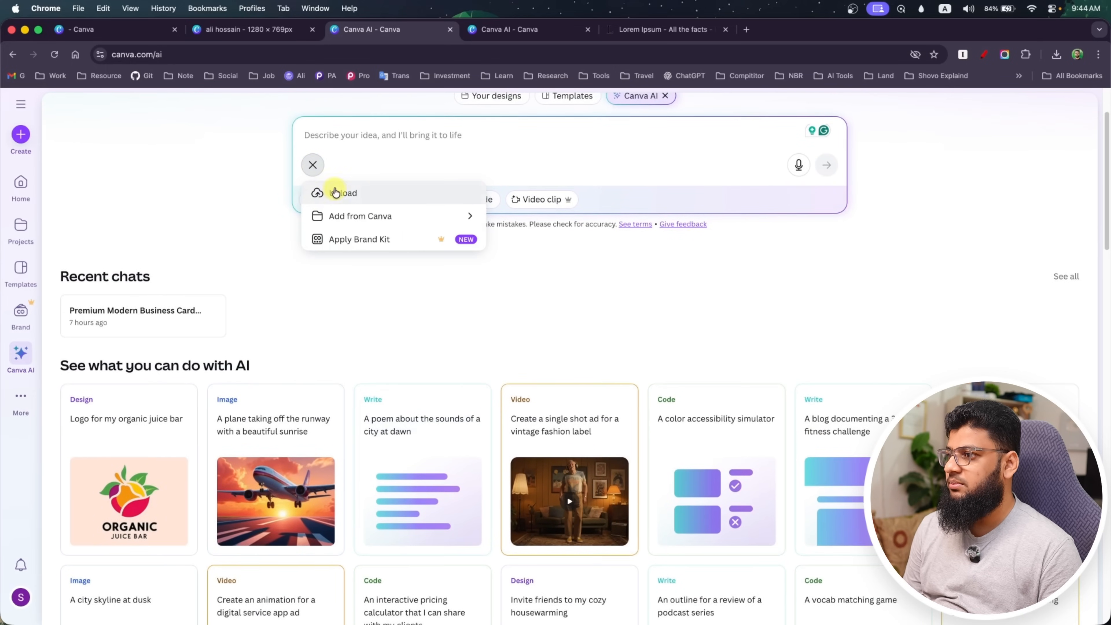
Attach Bg Version round.svg from the Final Logo File folder inside INTRO, and submit it with the copied business card prompt
click(335, 191)
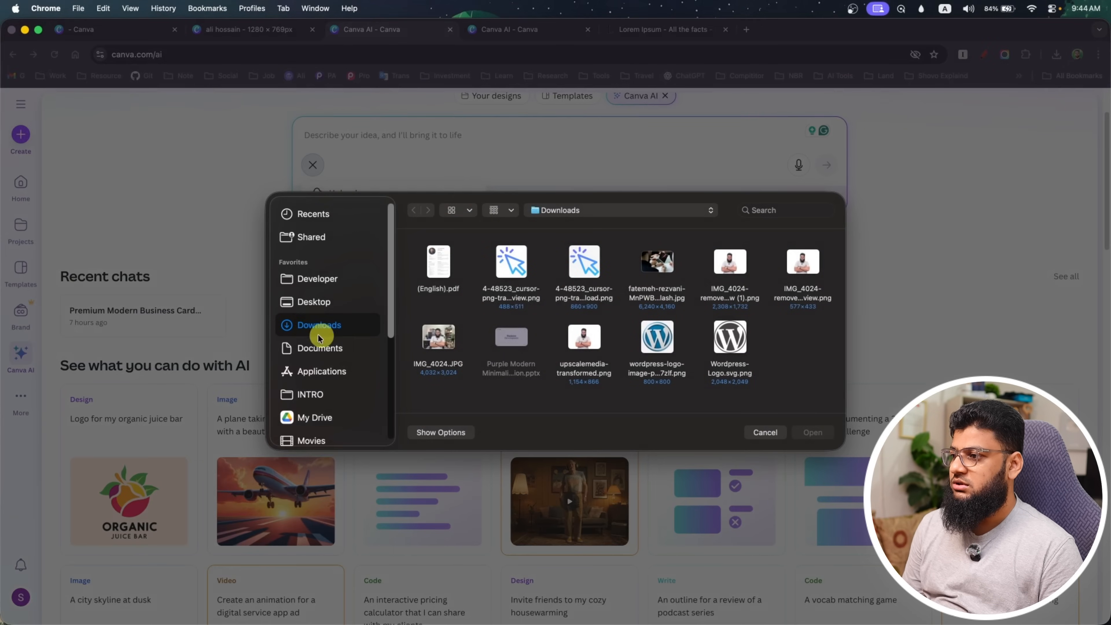
click(309, 394)
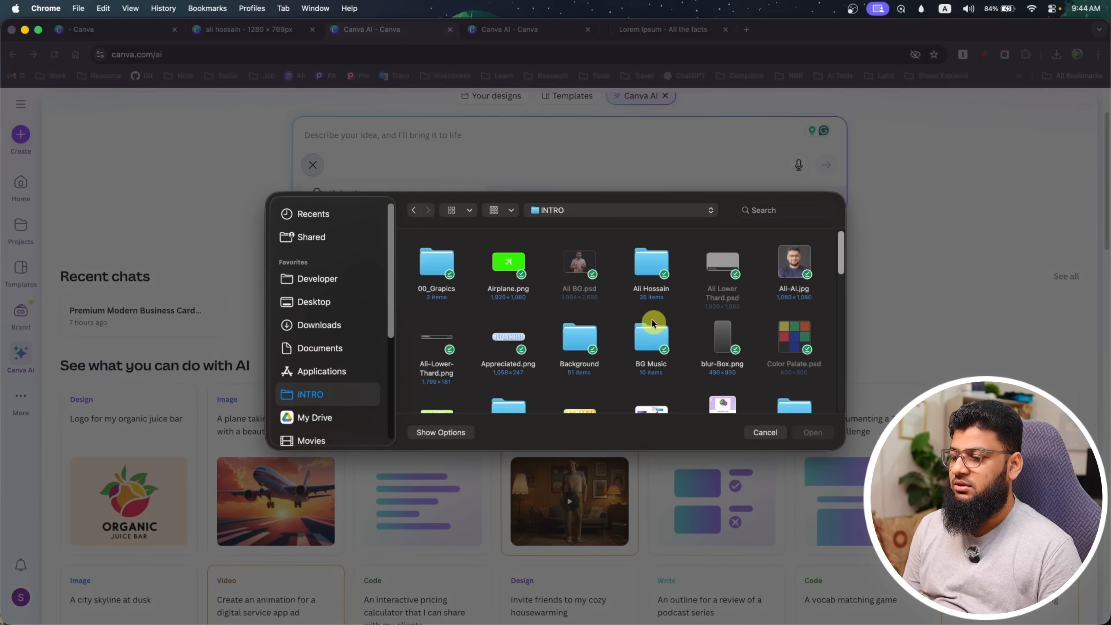
click(646, 265)
double_click(646, 265)
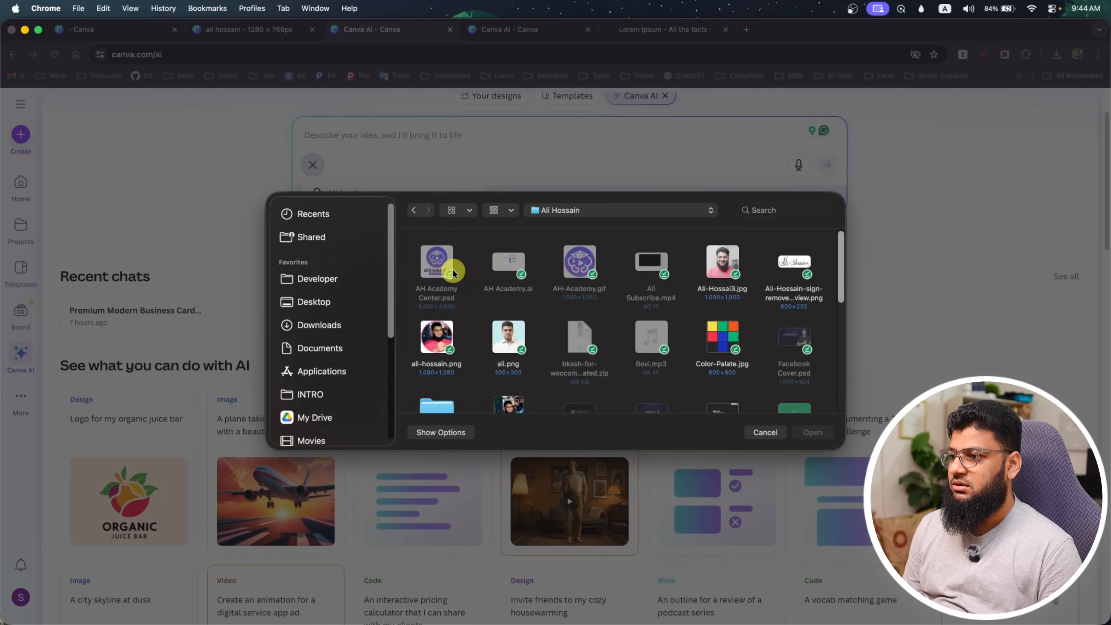
scroll(504, 288, down, 5)
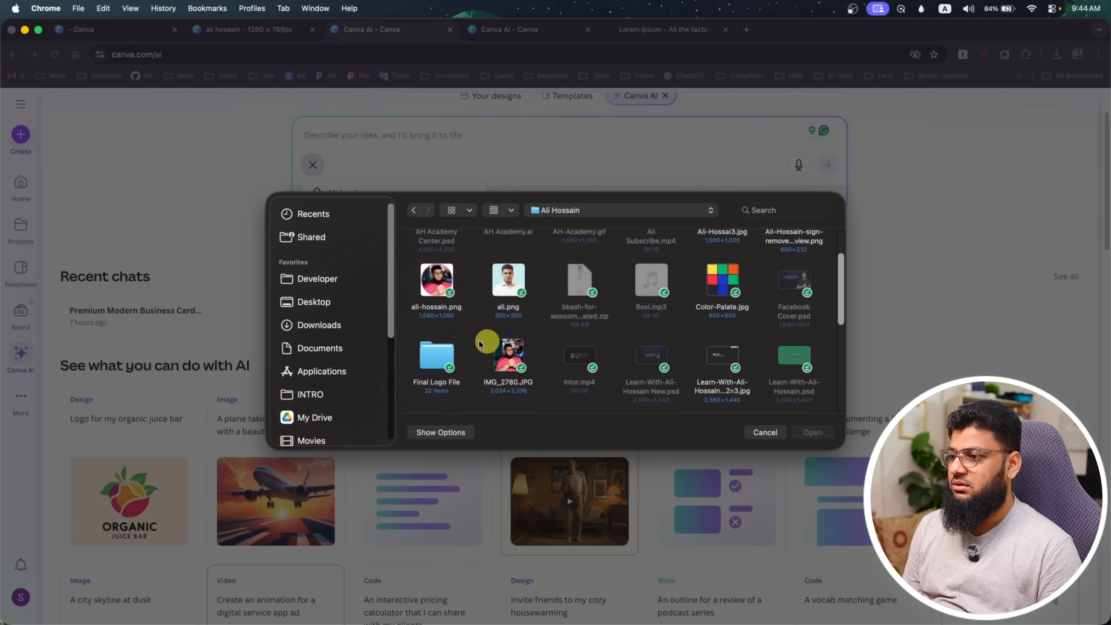
click(423, 271)
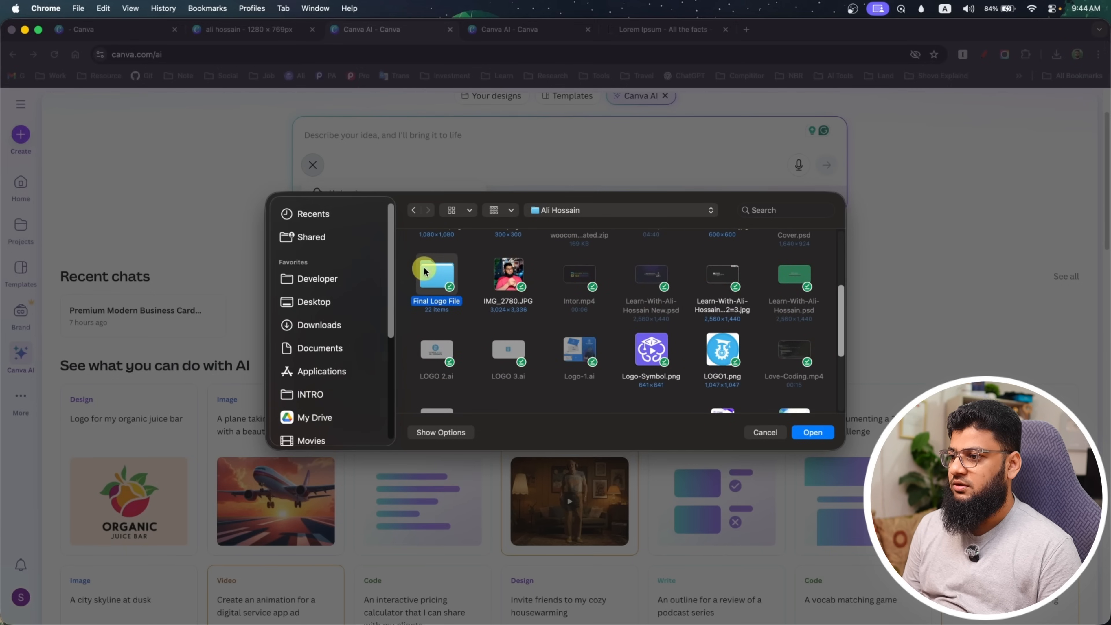
double_click(423, 271)
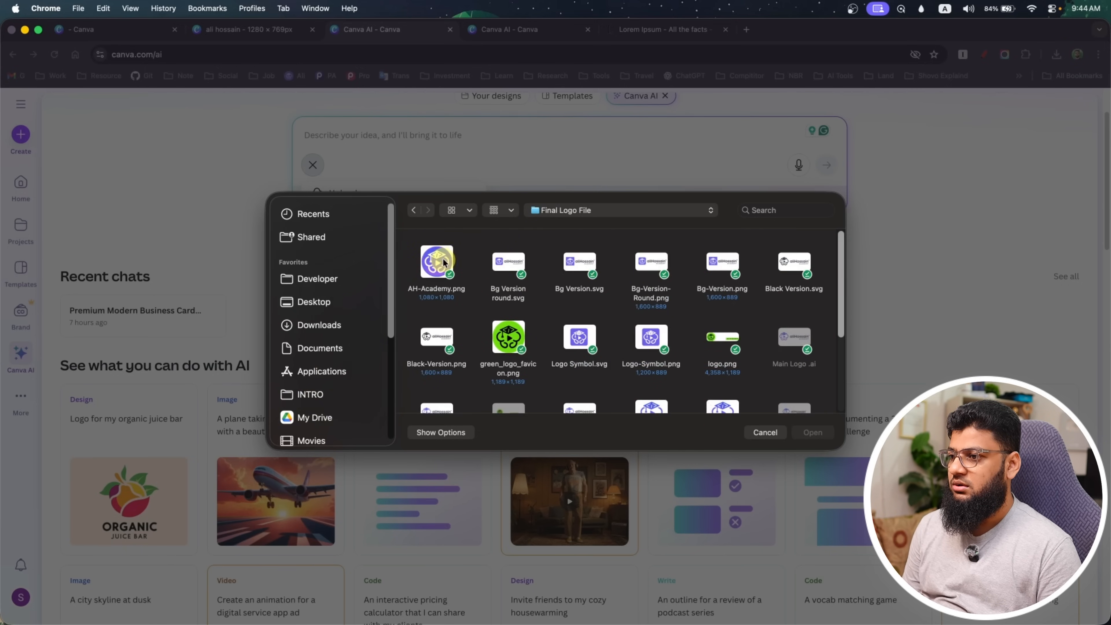
click(515, 265)
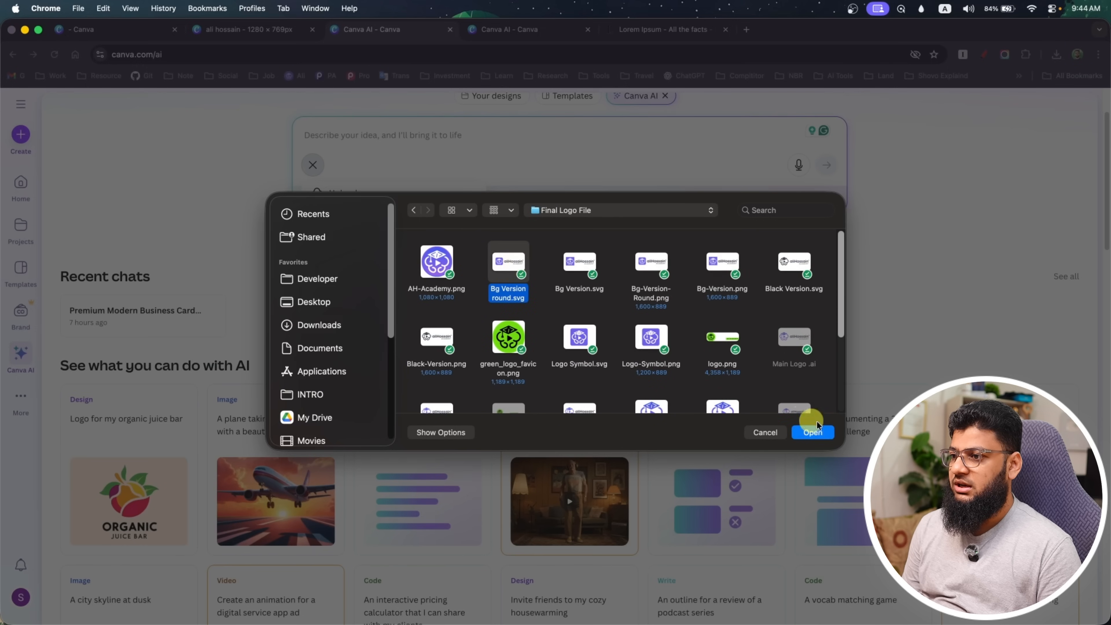
click(812, 432)
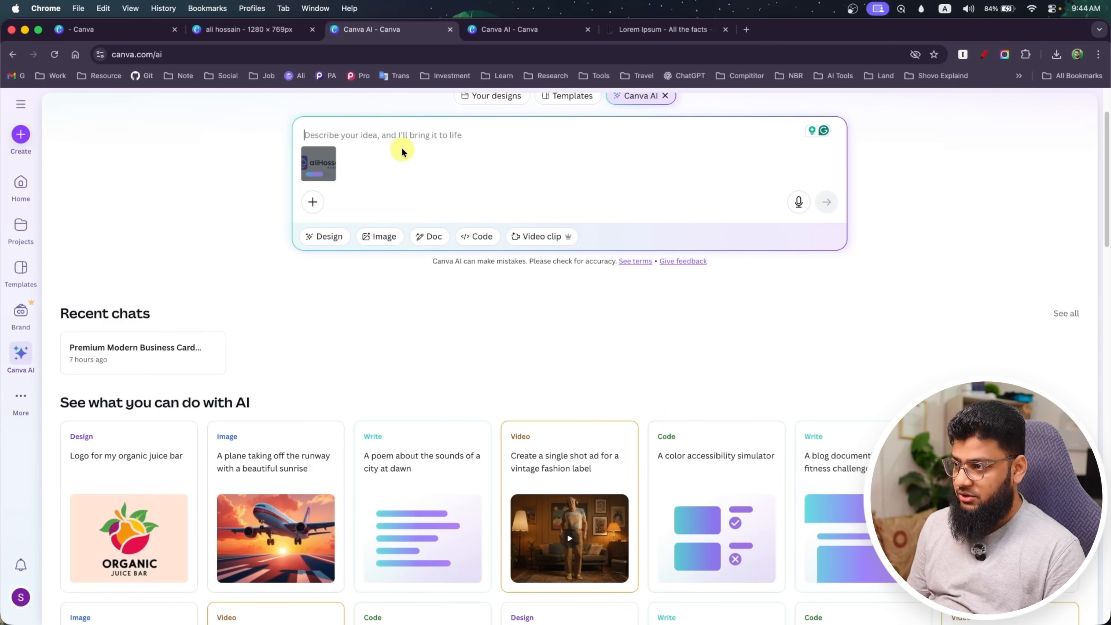
key(super+v)
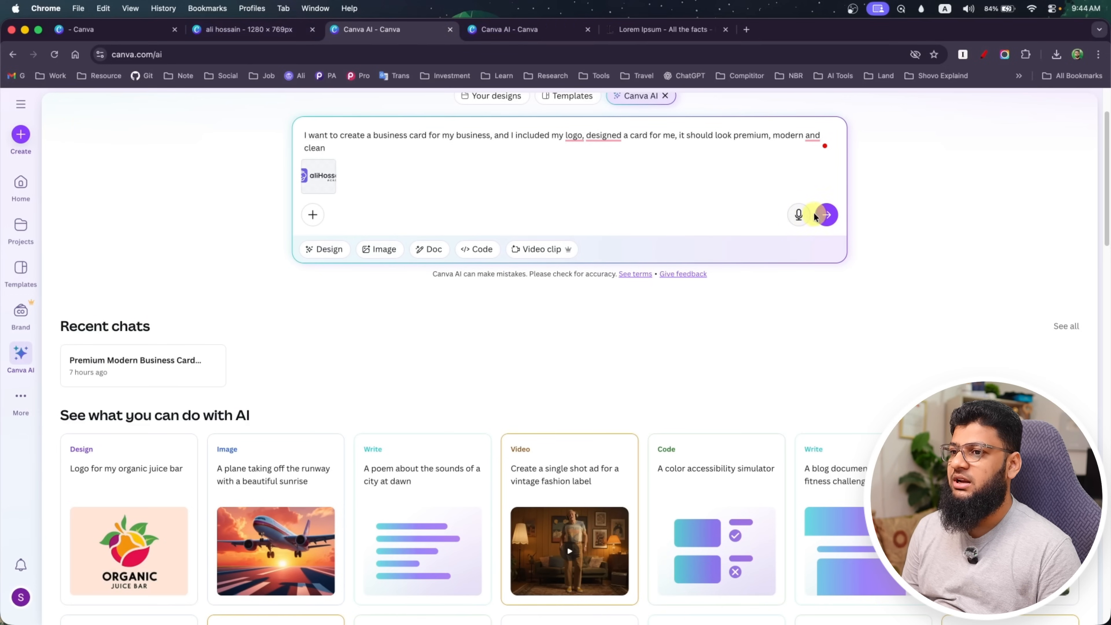
click(827, 214)
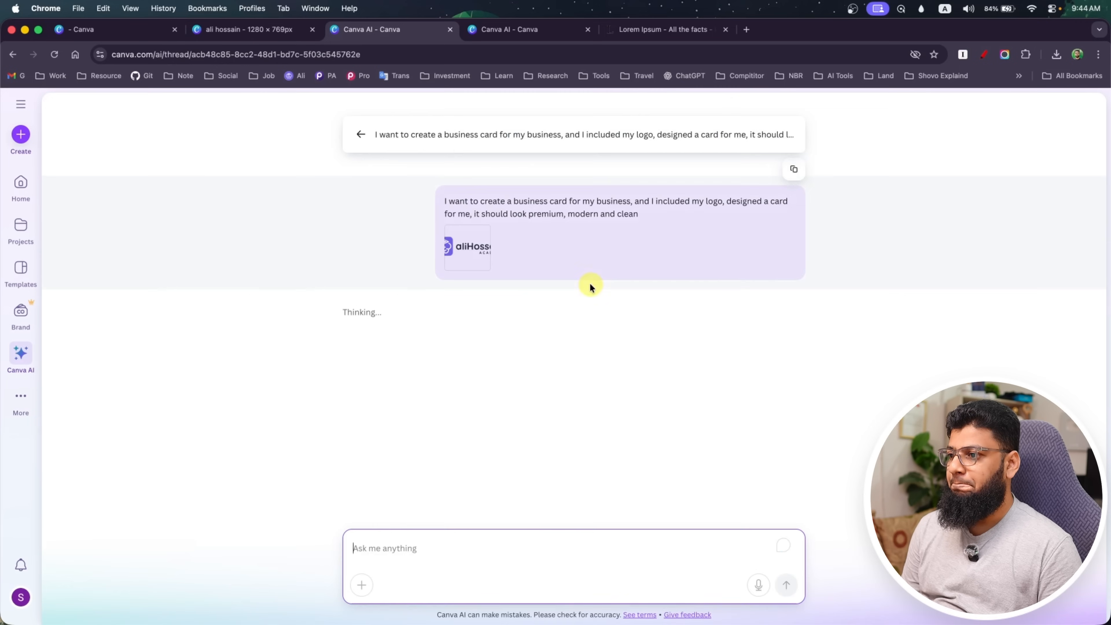
Return to the first chat, browse its generated business cards and open the Premium Solutions Co. design
click(510, 29)
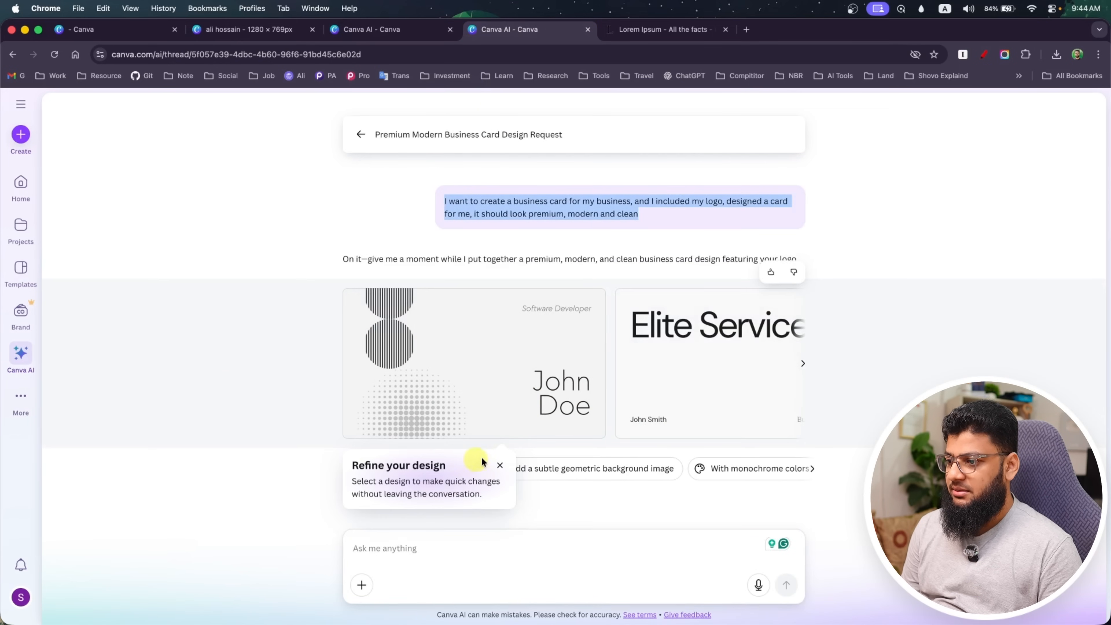
click(500, 465)
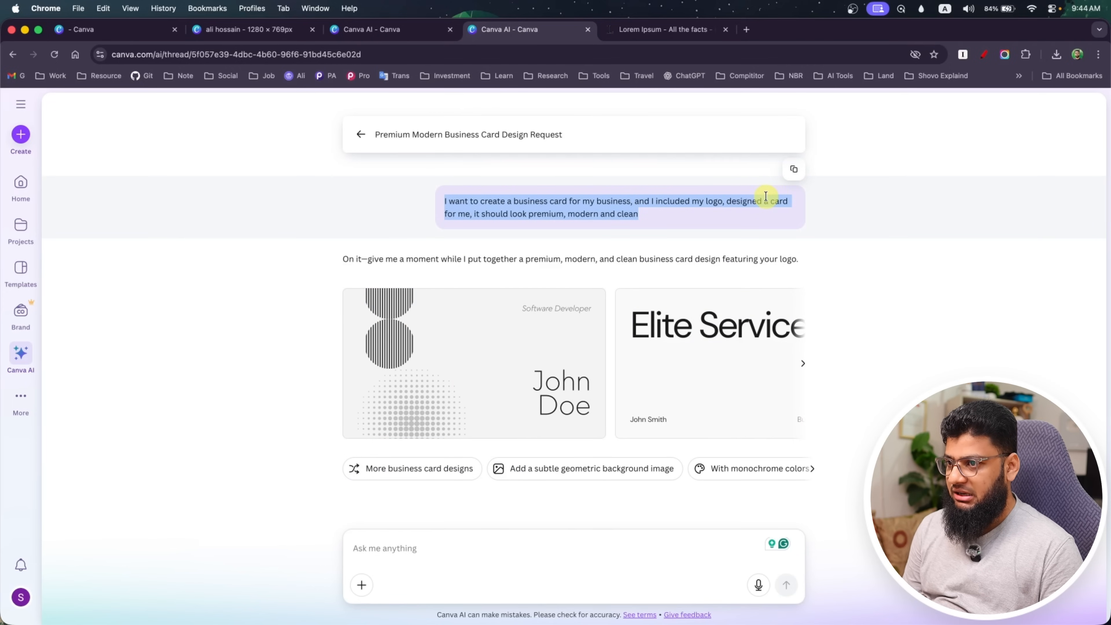
mouse_move(498, 381)
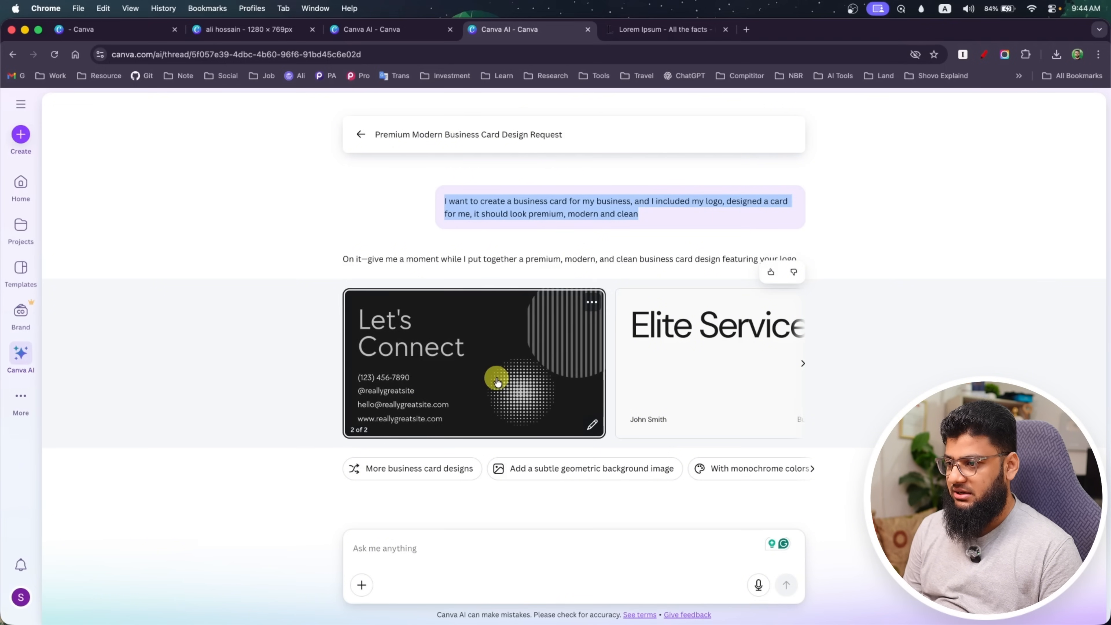
click(803, 364)
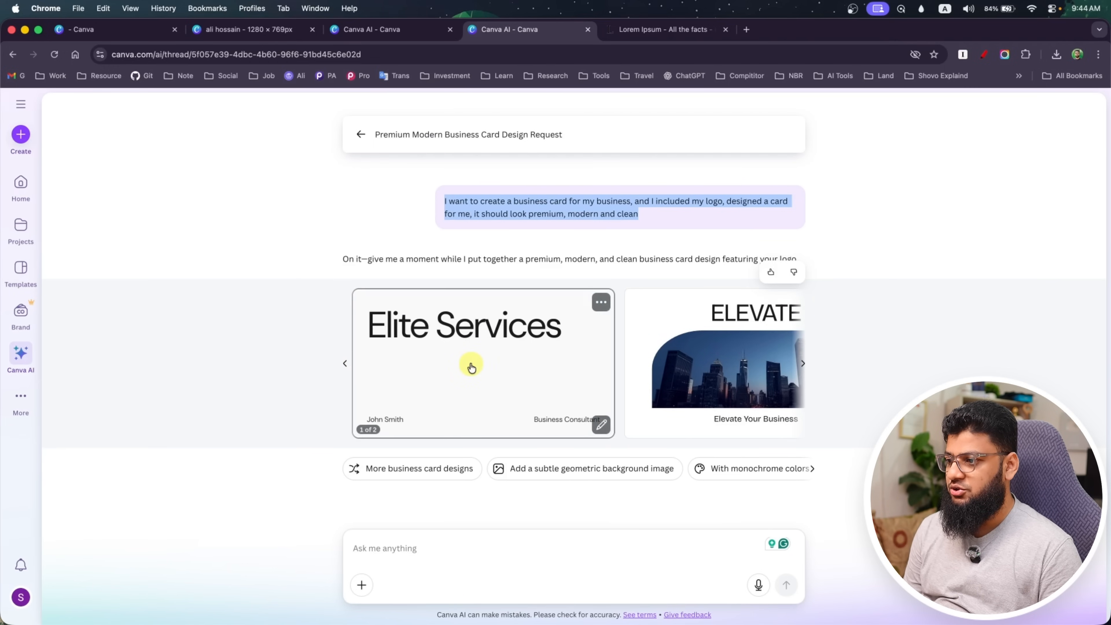
click(345, 364)
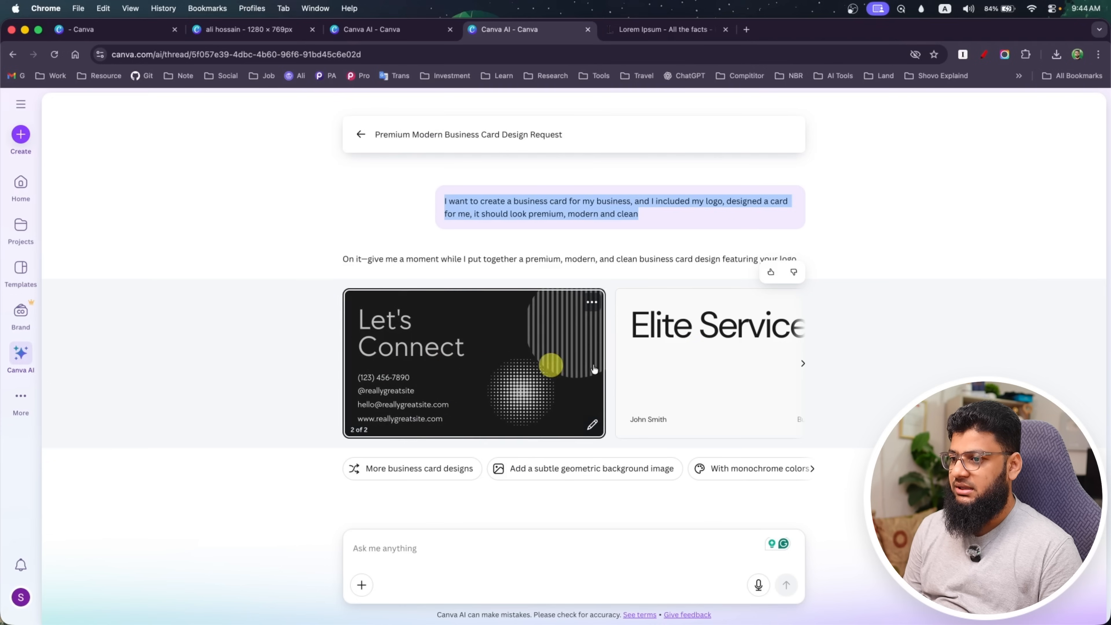
click(803, 365)
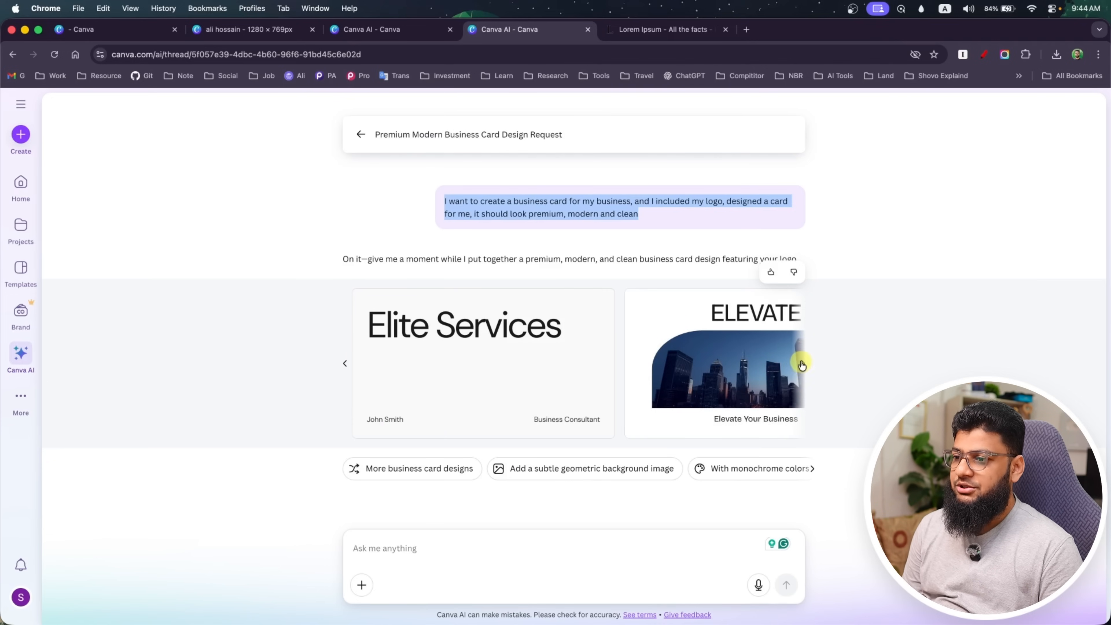
click(802, 365)
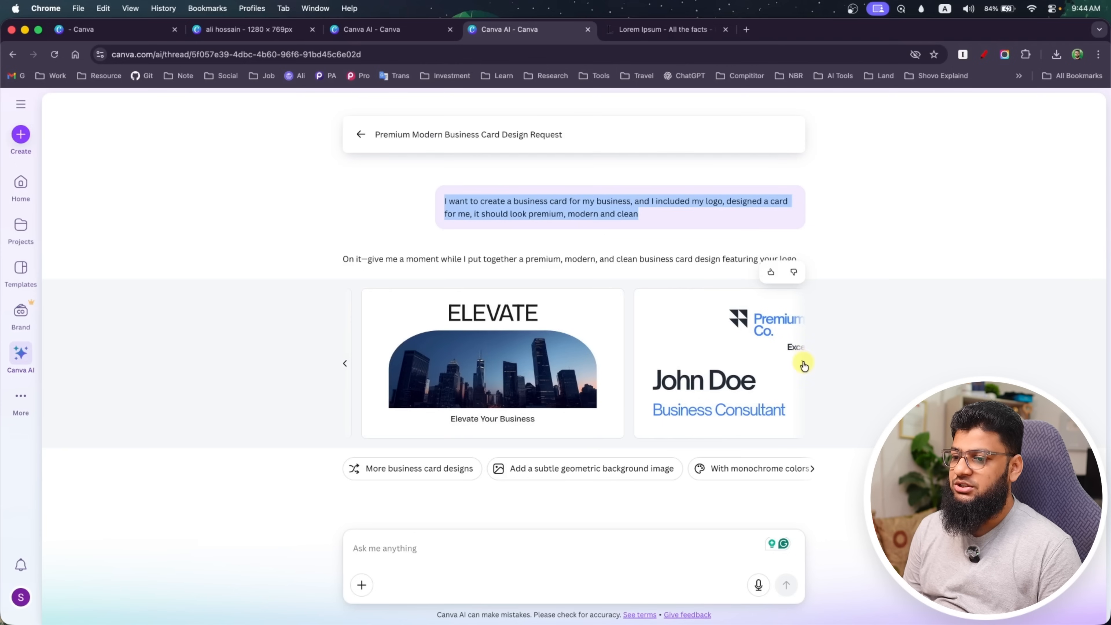
click(804, 366)
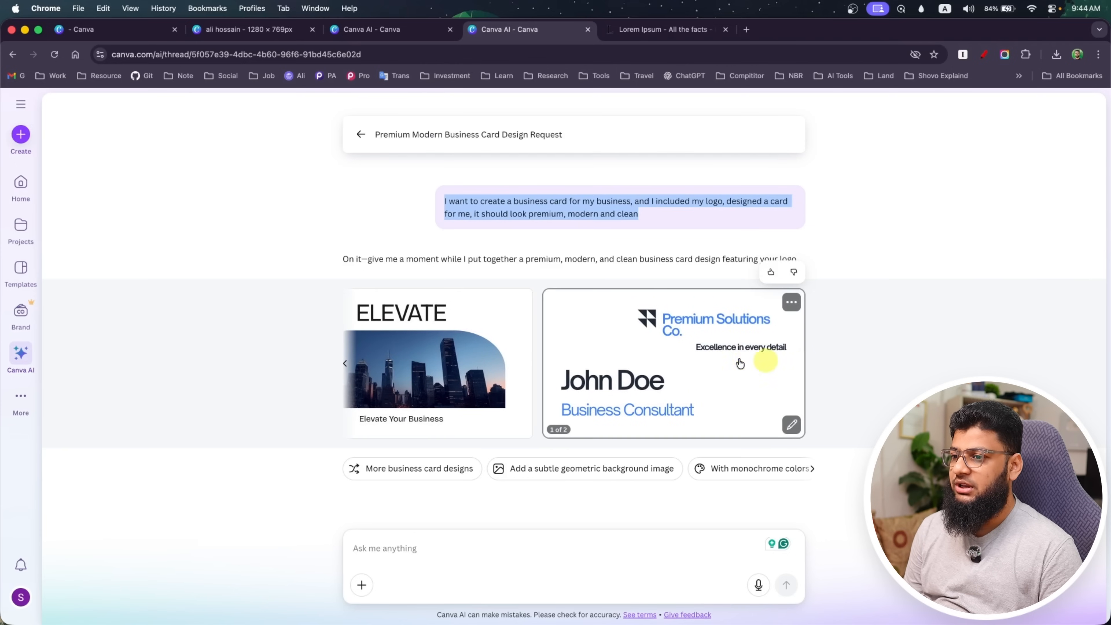
click(646, 406)
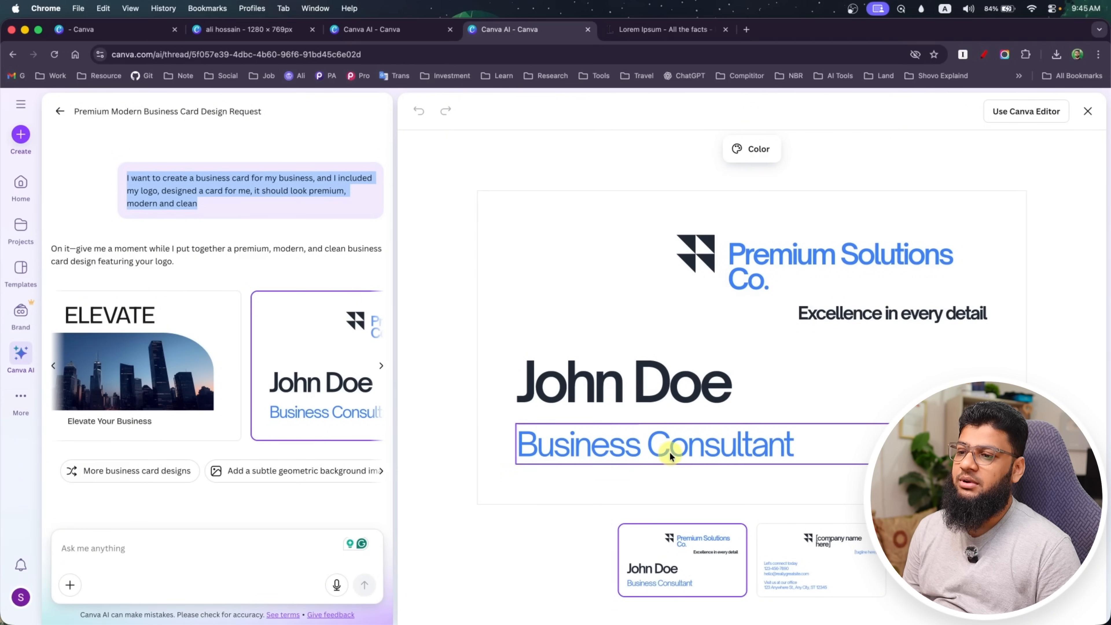
Replace the placeholder name on the front of the Premium Solutions Co. card with the cardholder's full name
click(663, 392)
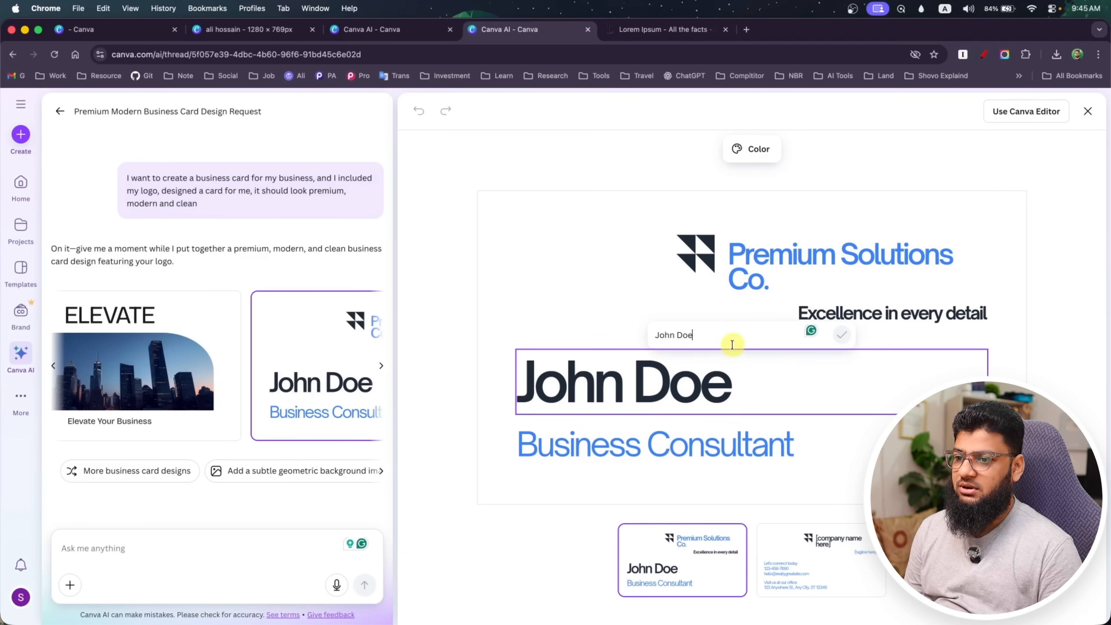
drag(712, 339, 652, 338)
text(Al)
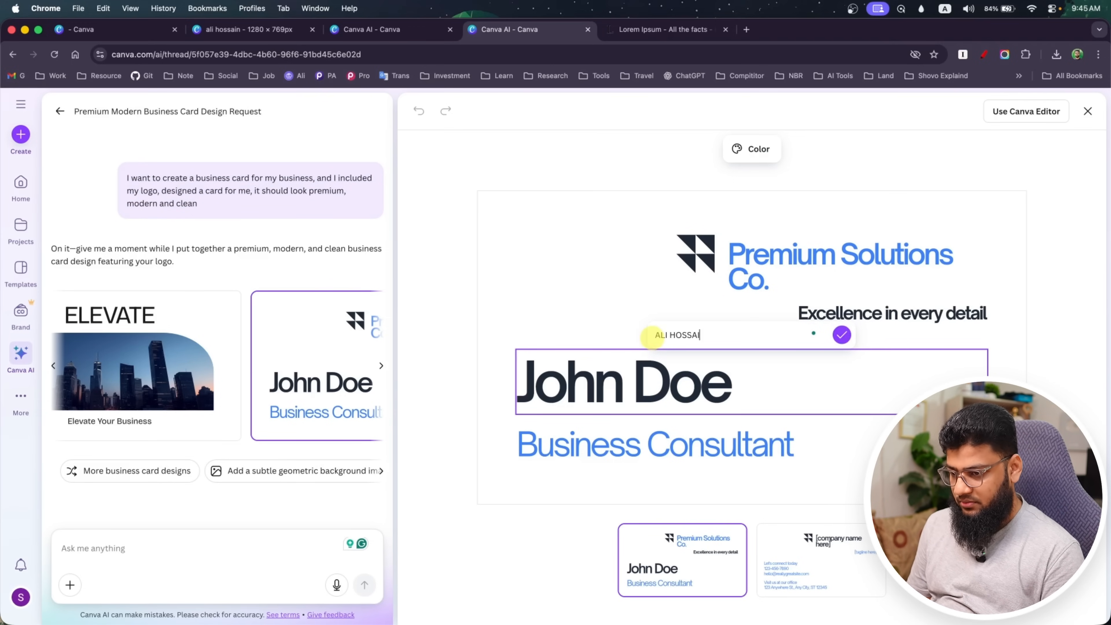
click(842, 334)
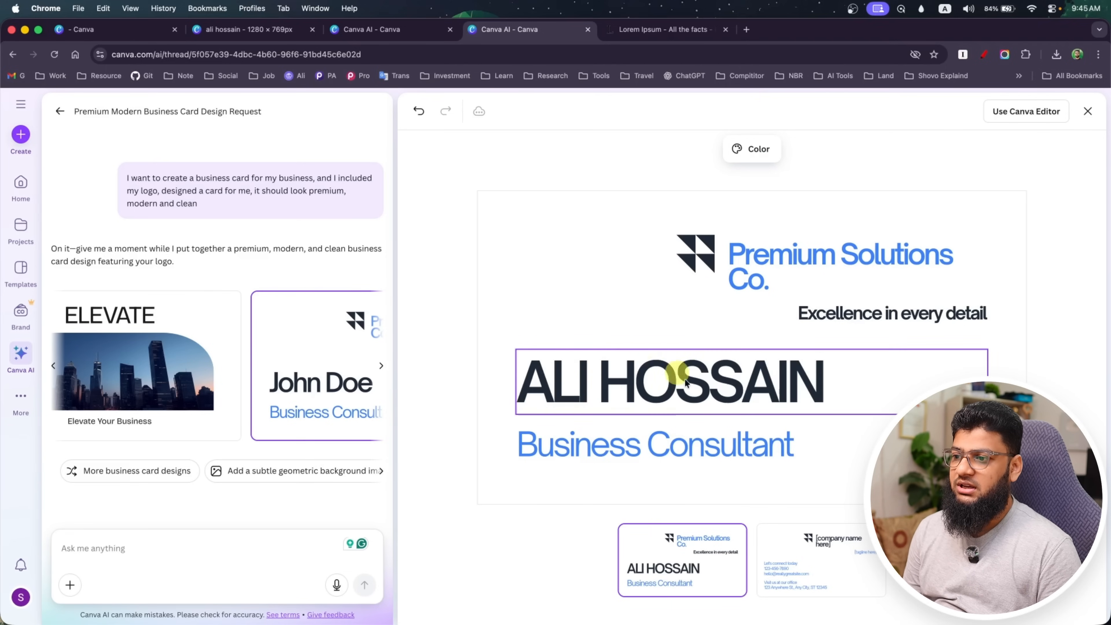
Change the job title below the name on the card to Web Developer
click(602, 455)
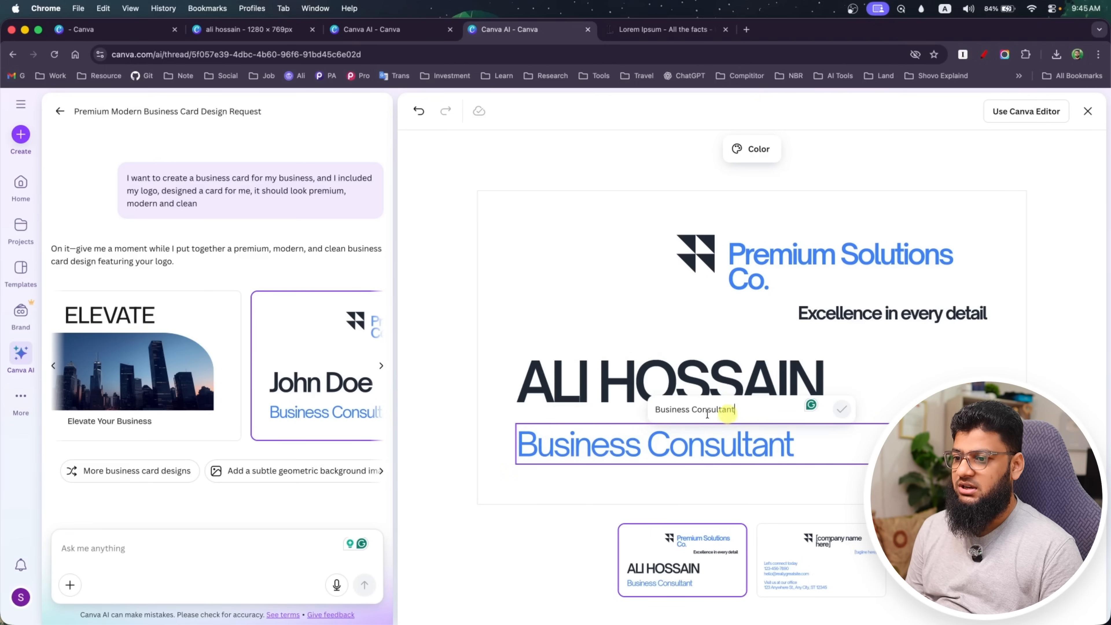
key(super+a)
text(WE)
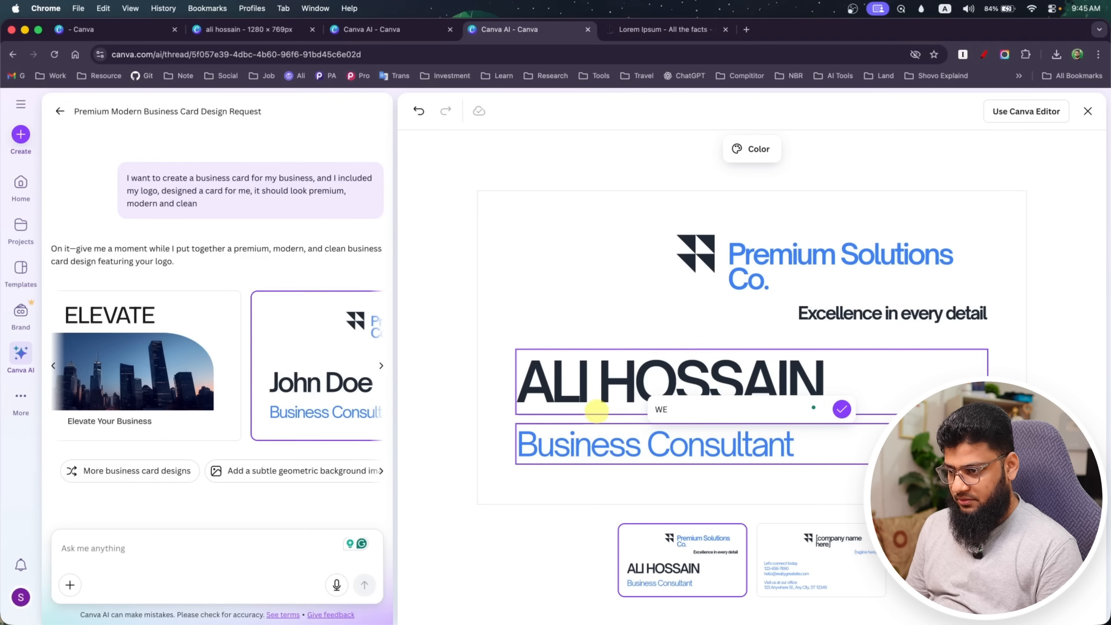
key(BackSpace)
text(eb )
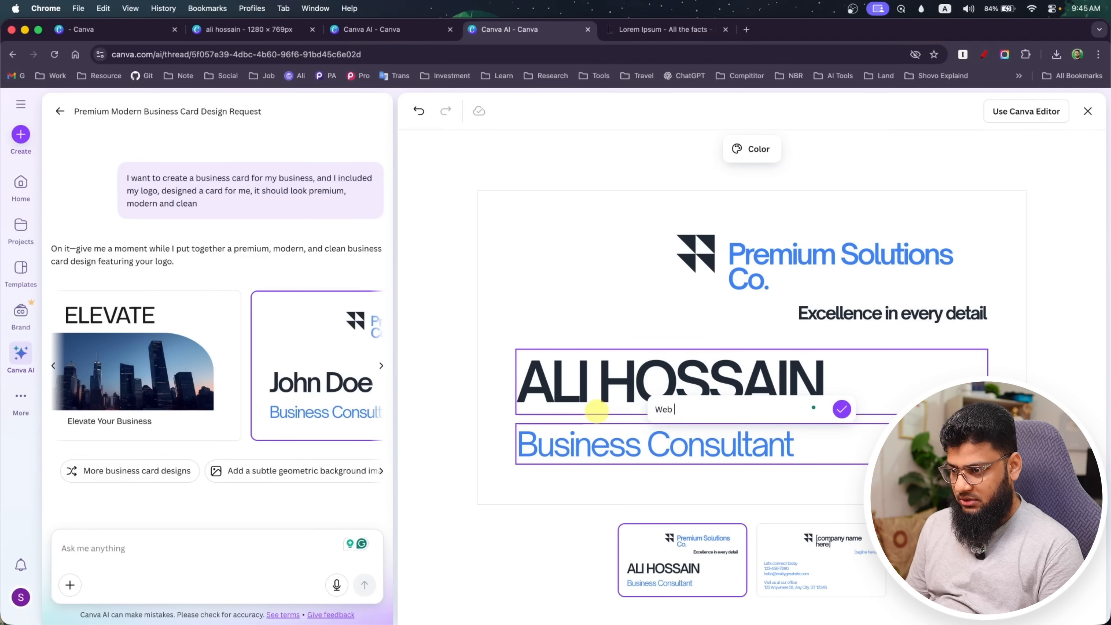
text(Develope)
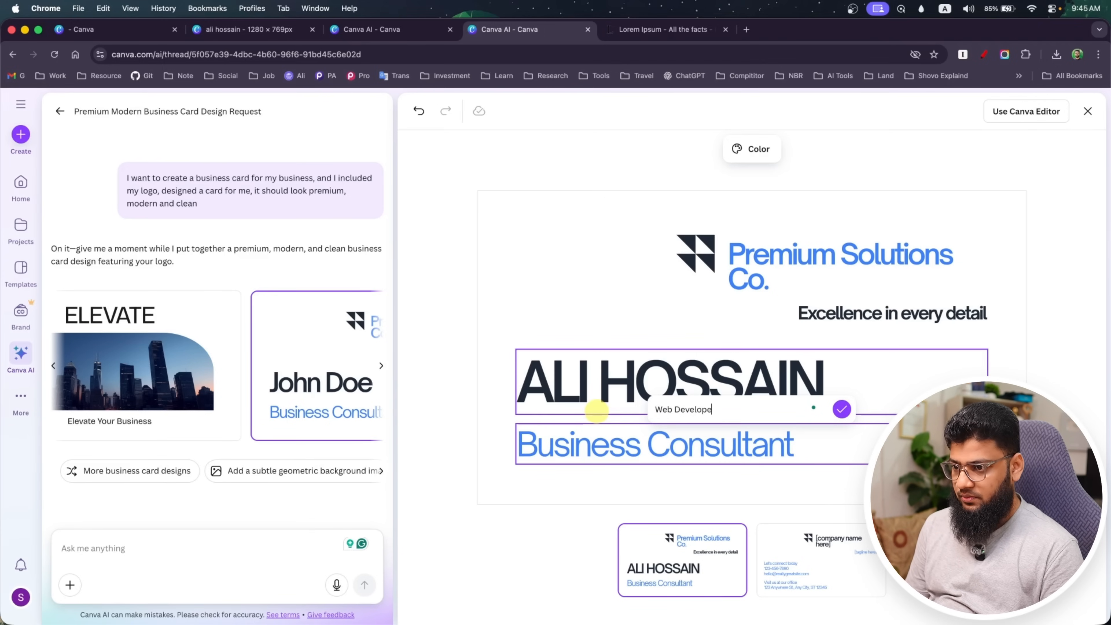
text(r)
key(Return)
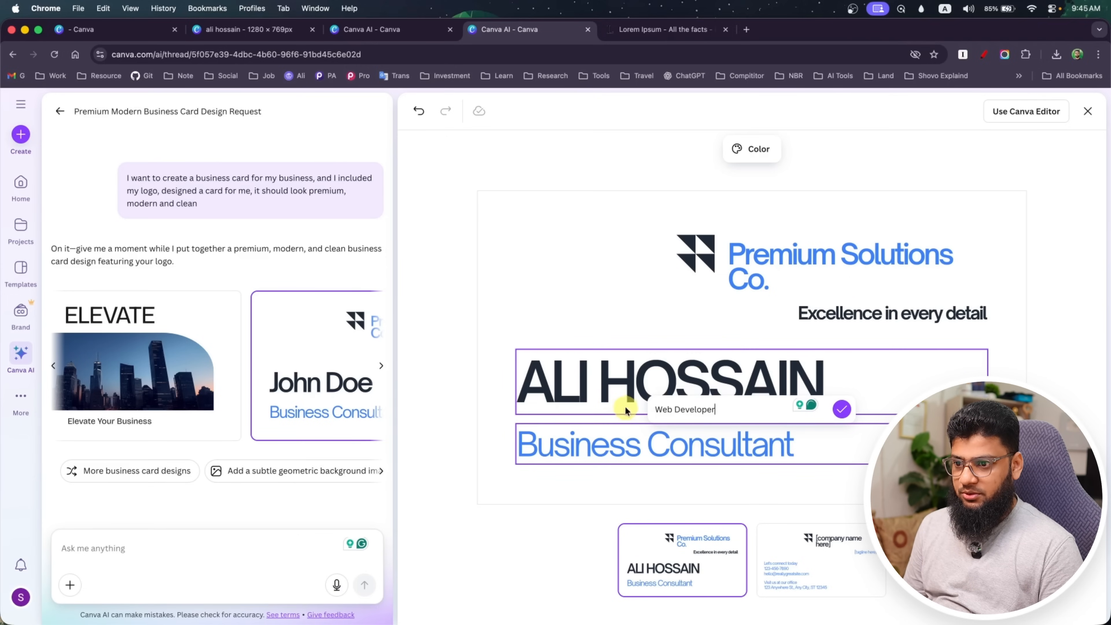
click(841, 415)
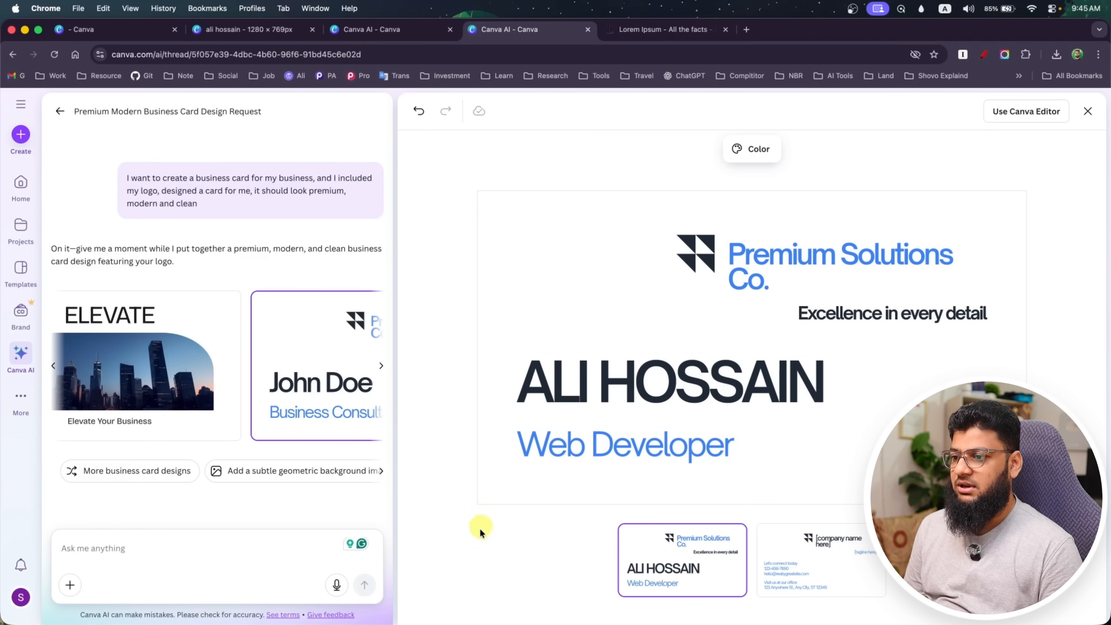
Try several color palettes on the card, ending with the black, grey and brown one, and check the card's back and front
click(751, 149)
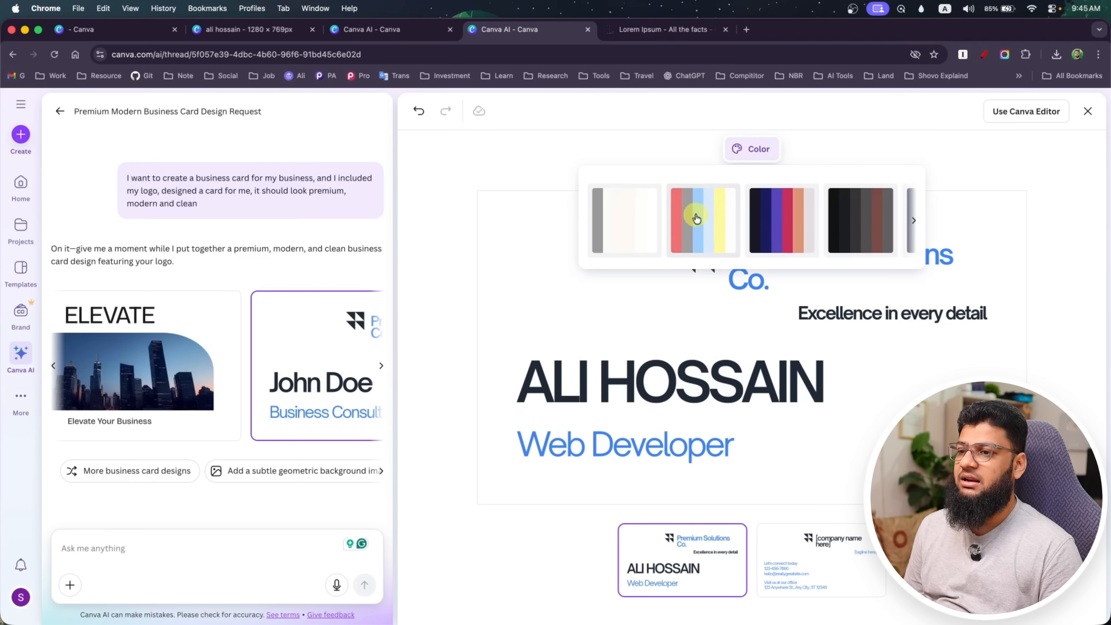
click(700, 218)
click(758, 220)
click(844, 217)
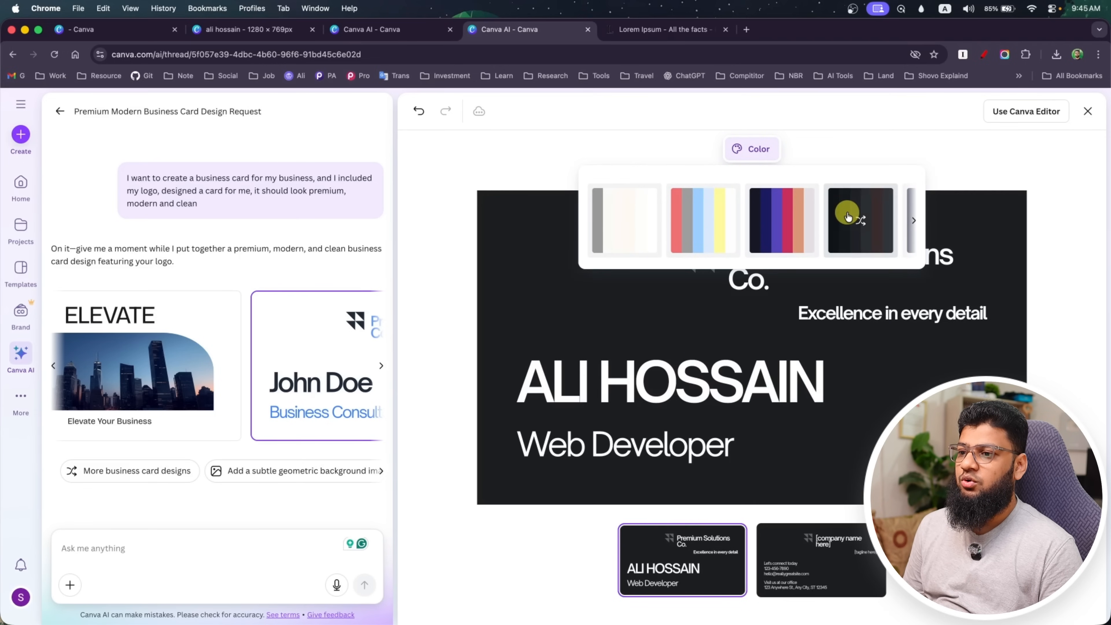
click(421, 336)
click(819, 582)
click(685, 574)
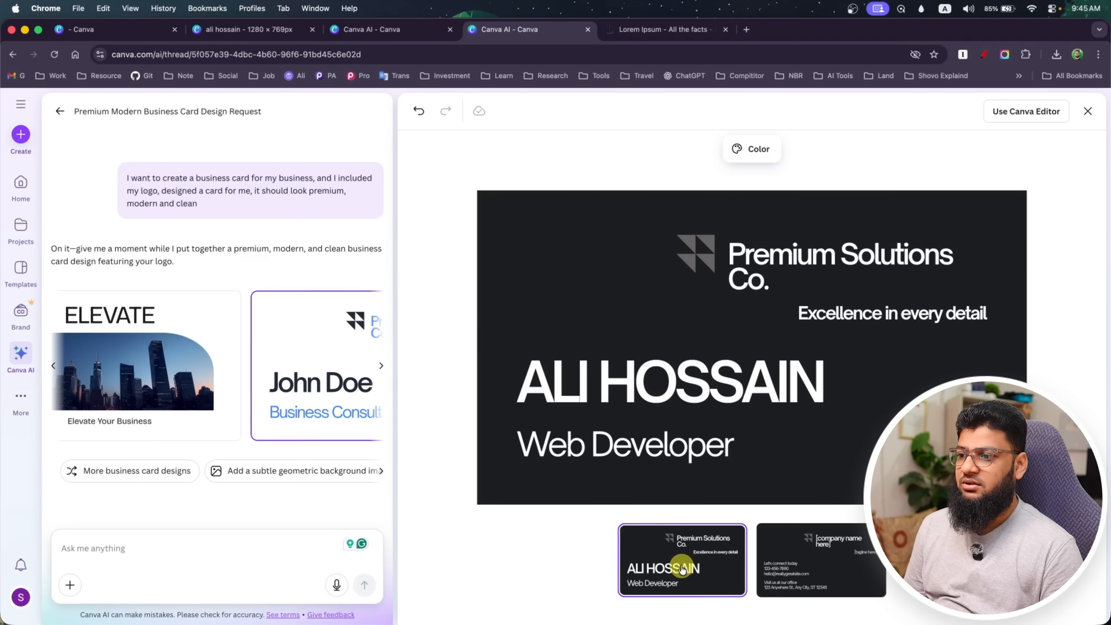
Undo the last color change on the card and close the design to return to the chat
click(419, 111)
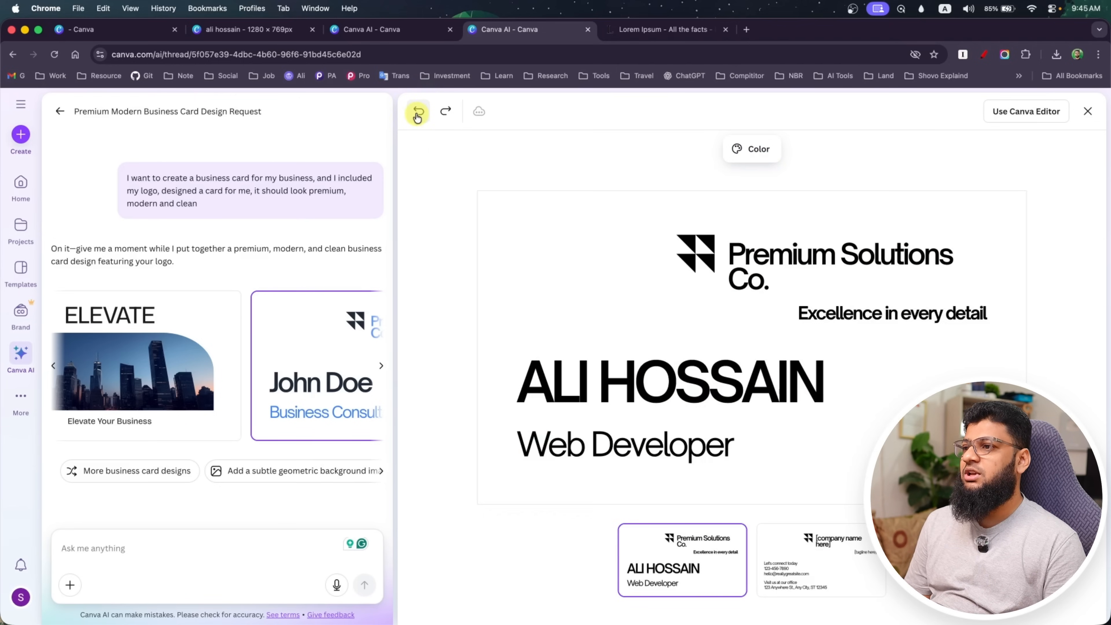
click(1088, 112)
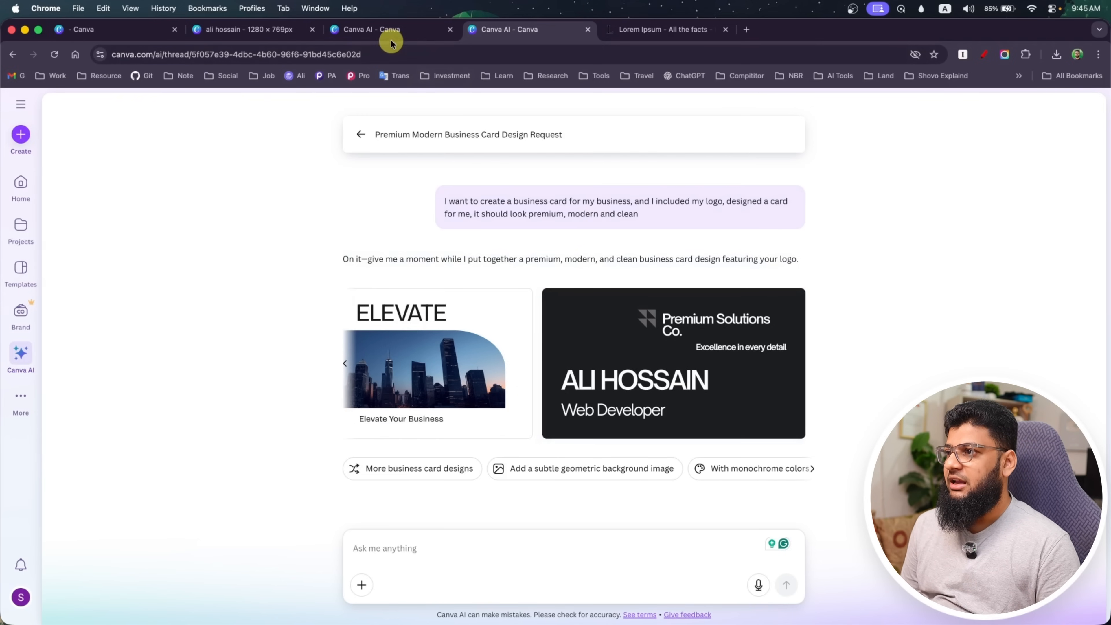
Switch to the chat with the attached logo, dismiss the design refinement tip and browse its generated business cards
click(387, 30)
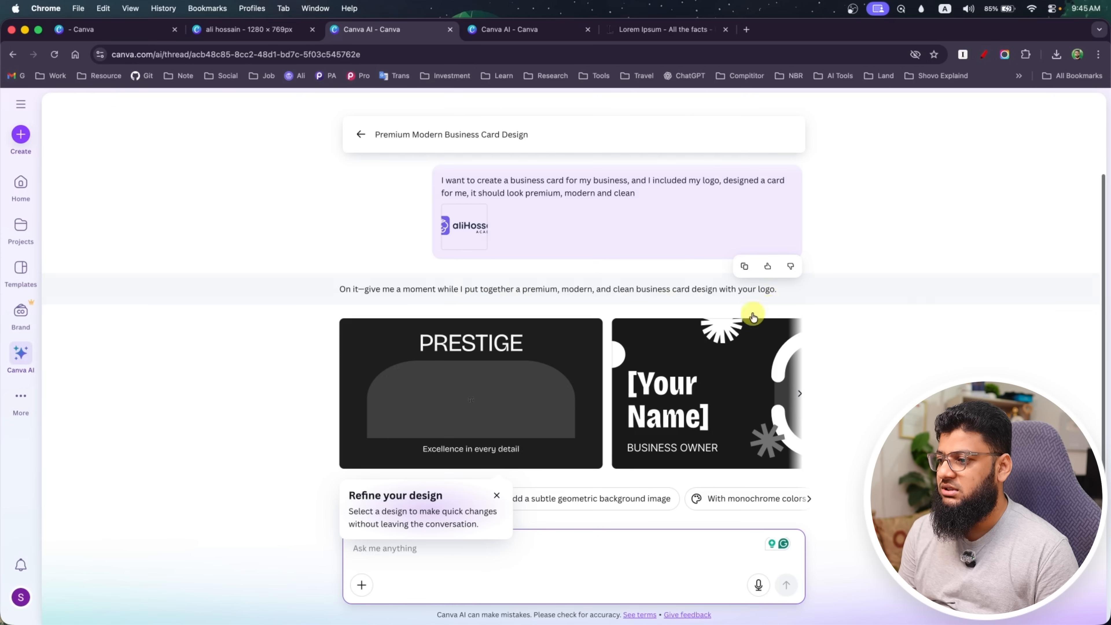
click(497, 496)
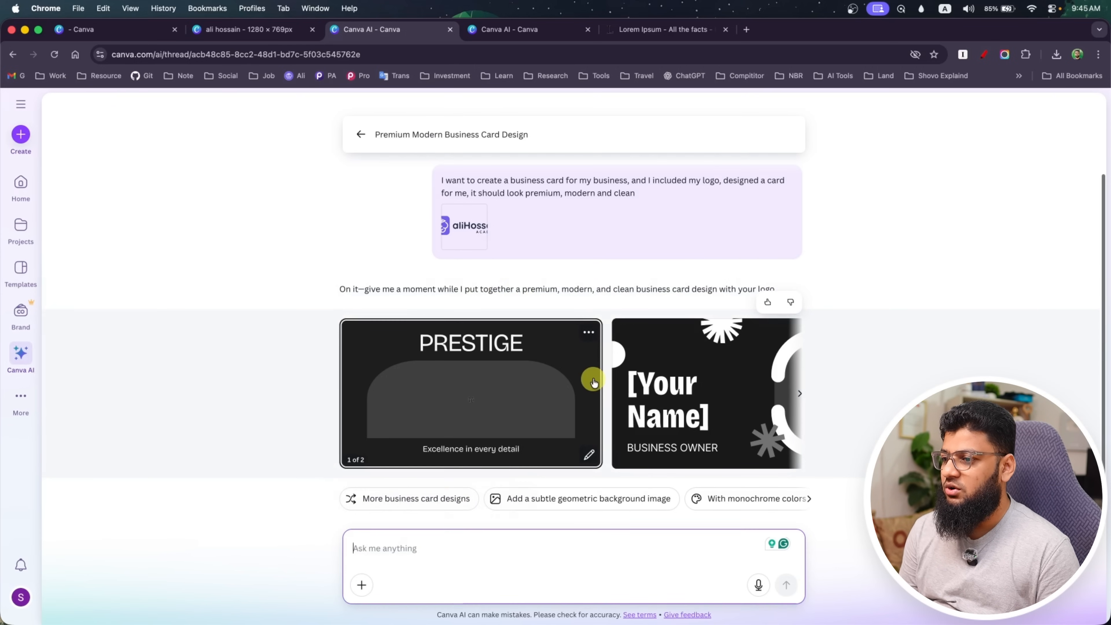
click(803, 393)
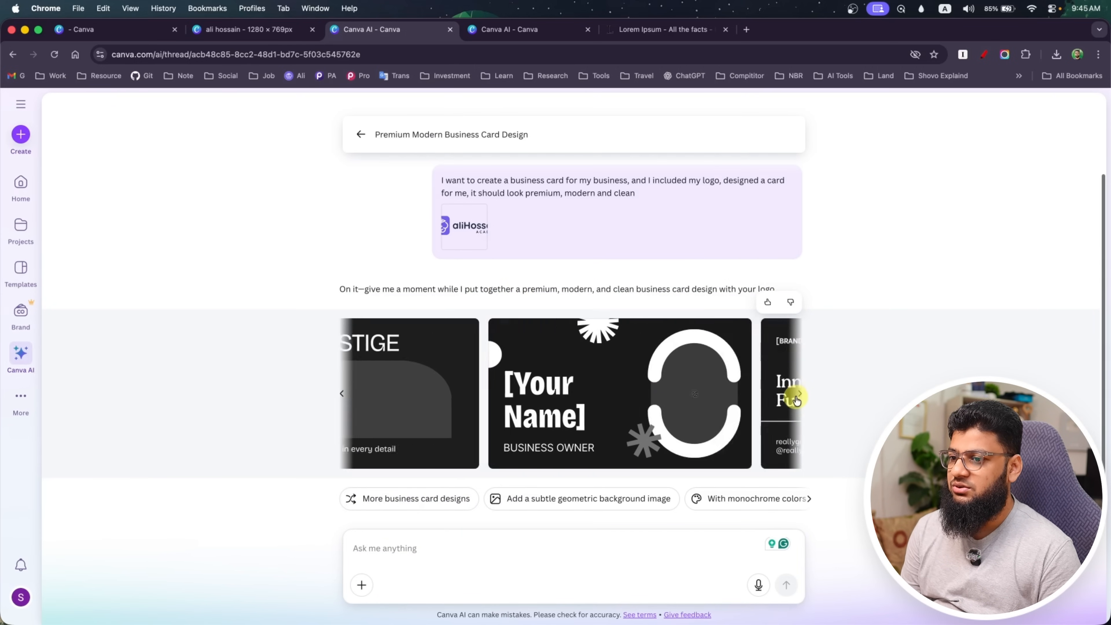
click(797, 397)
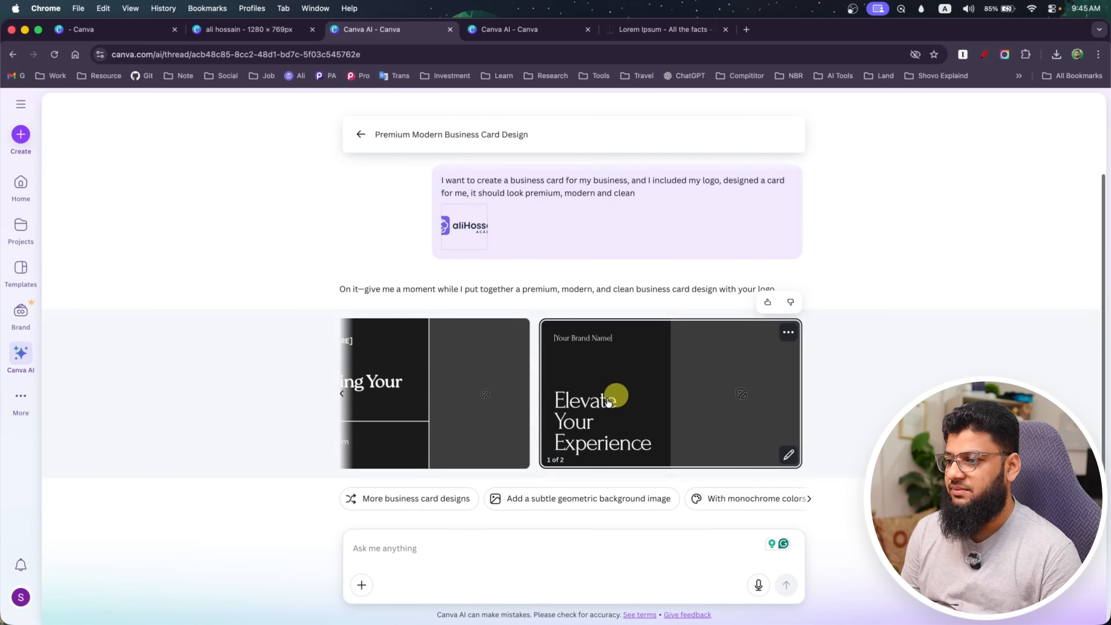
click(342, 393)
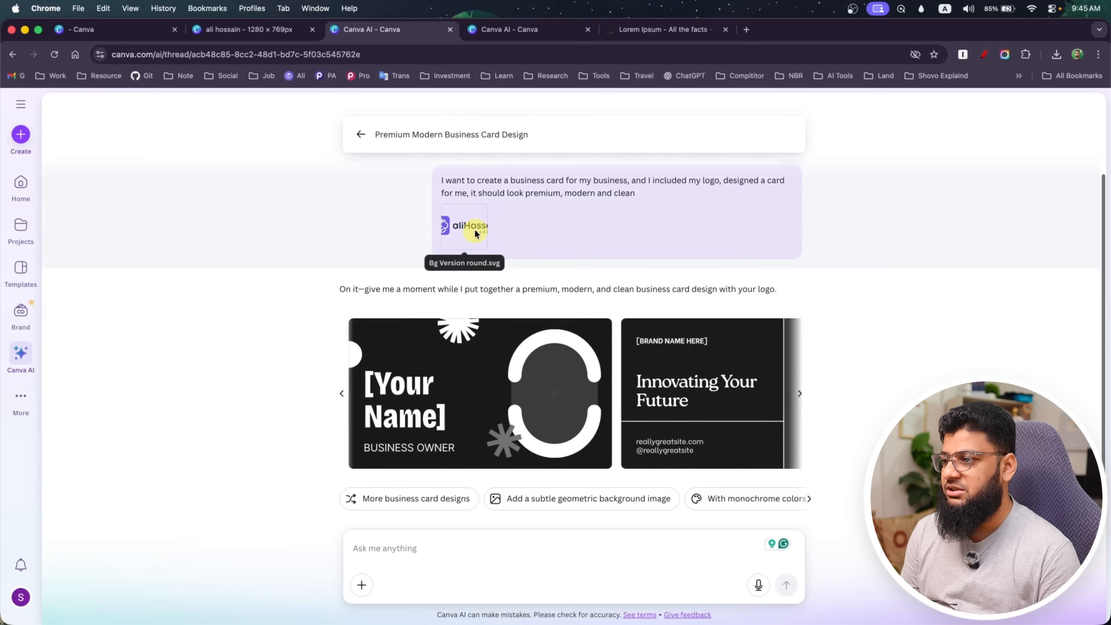